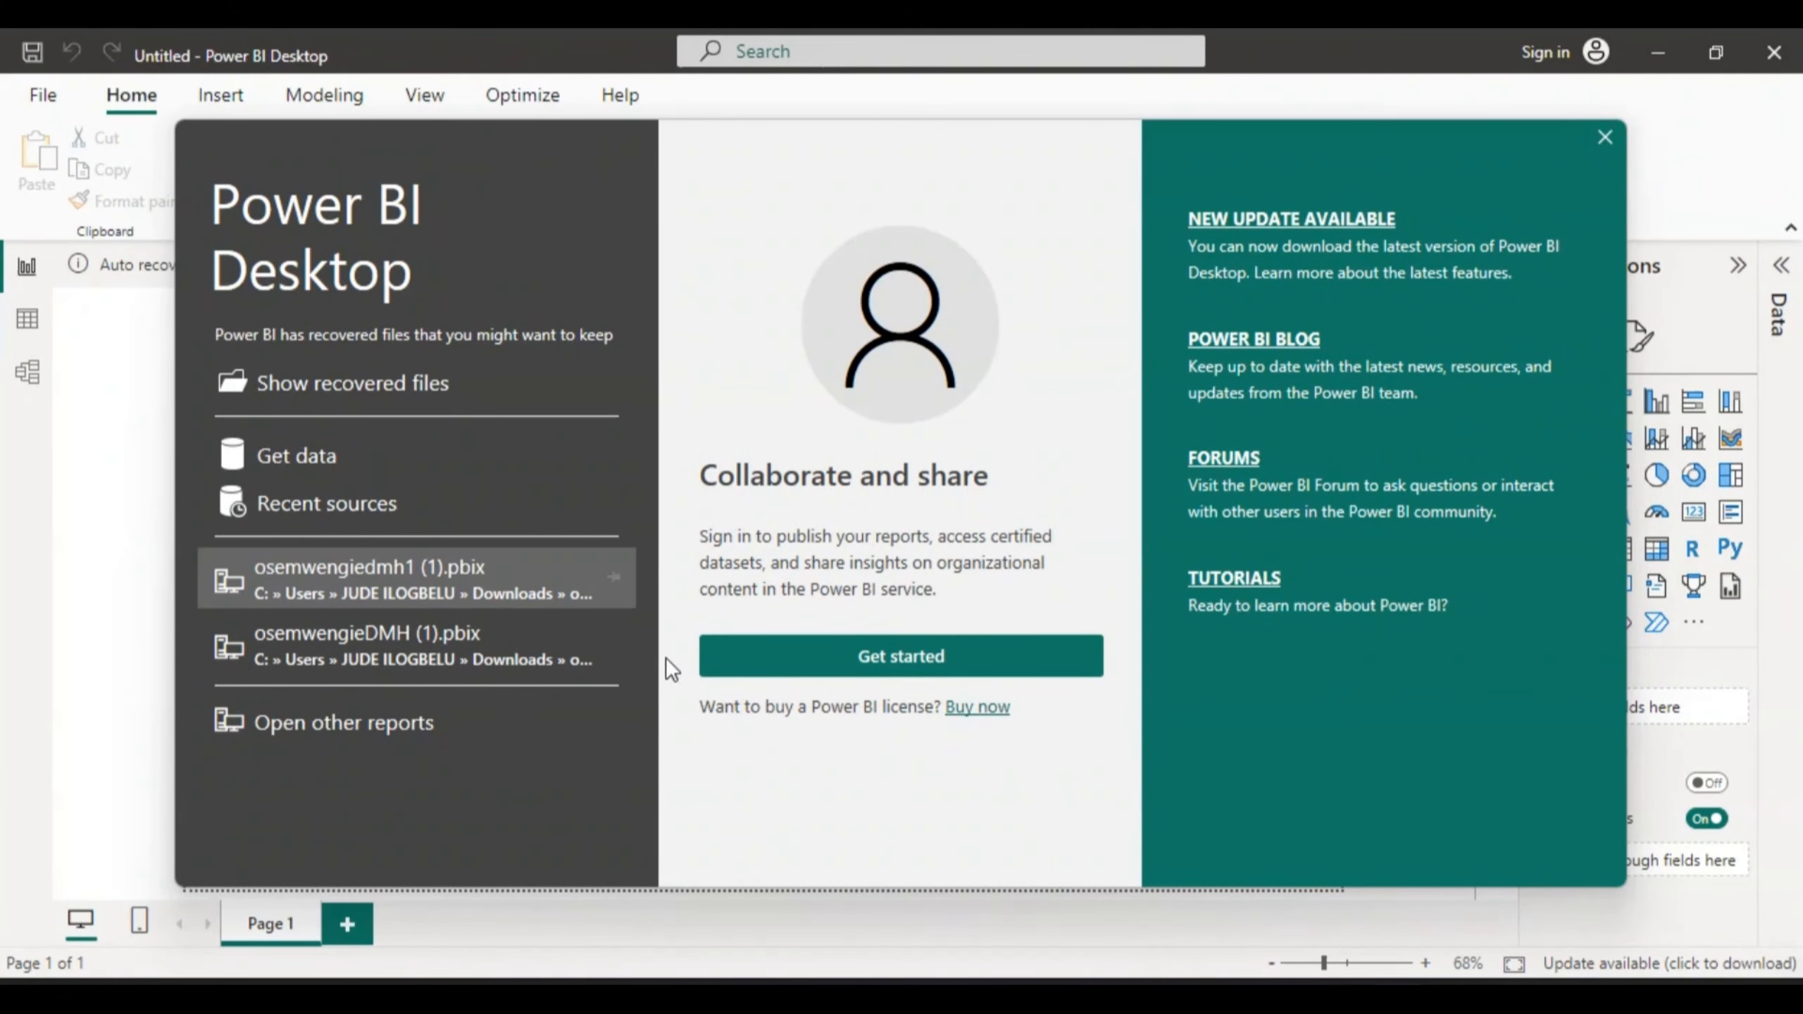
# - Get past the welcome screen and dismiss the email sign-in prompt without signing in
pyautogui.click(881, 657)
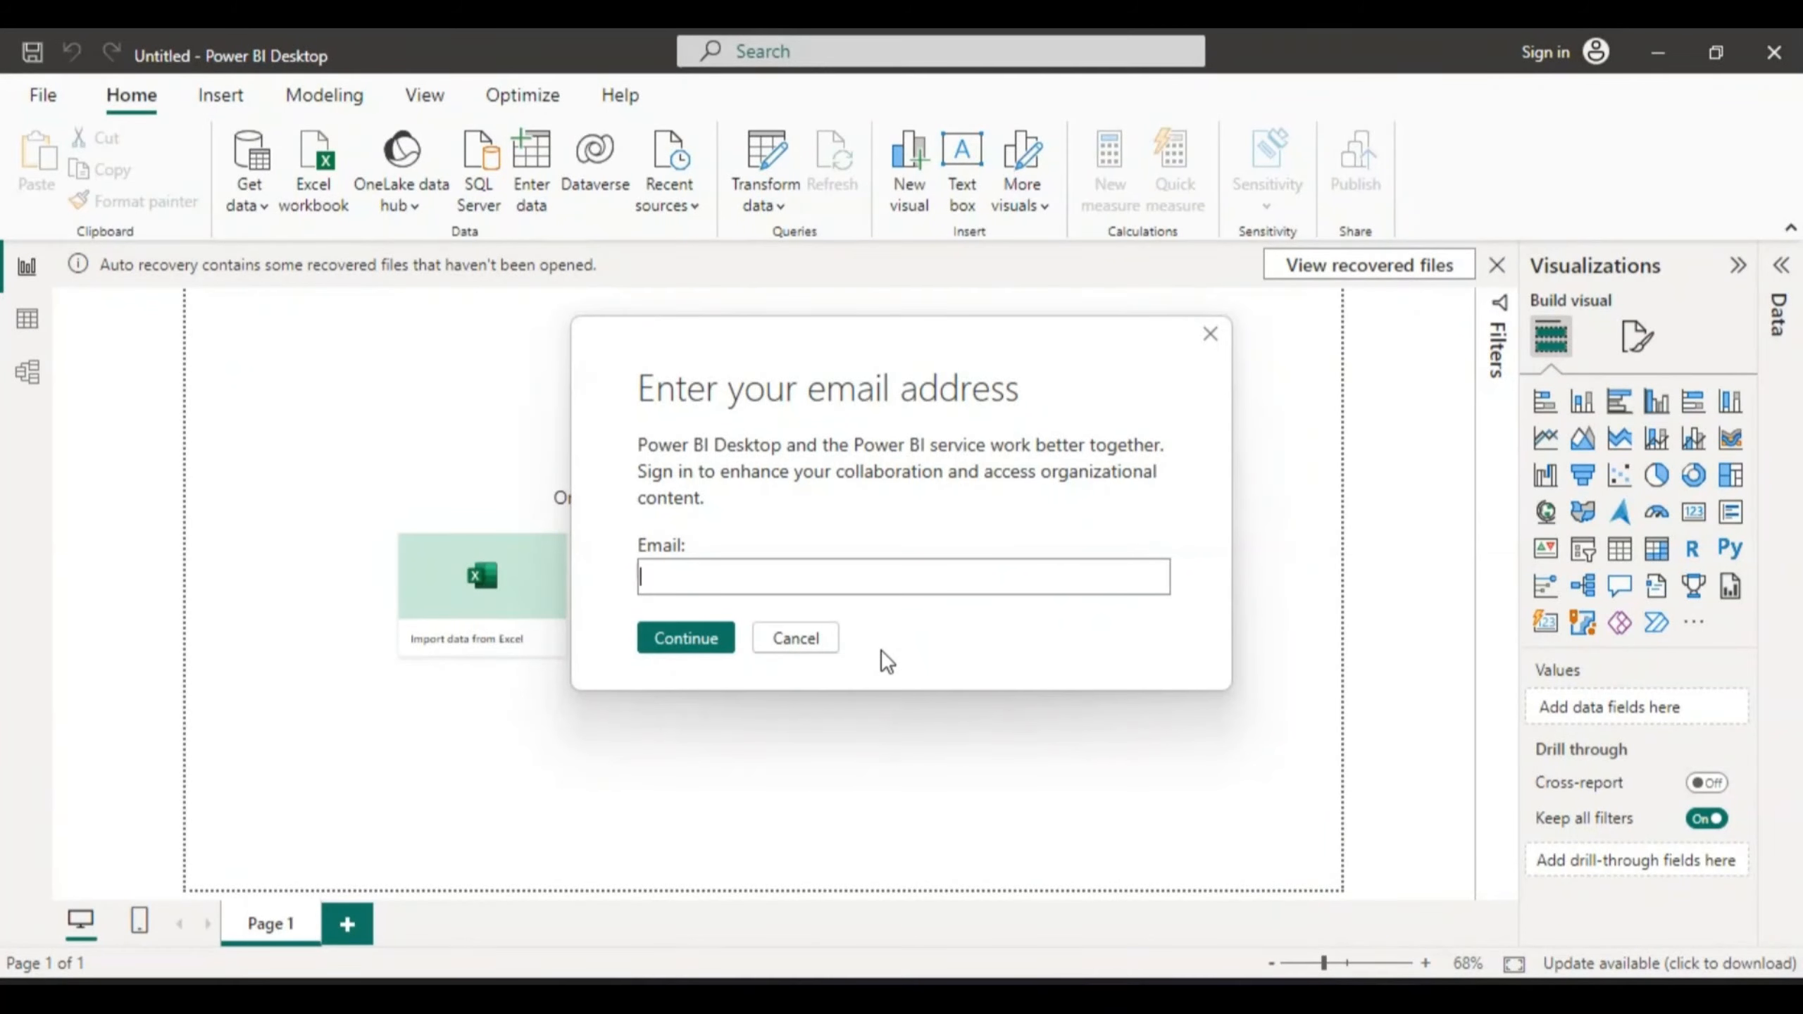
pyautogui.click(1211, 335)
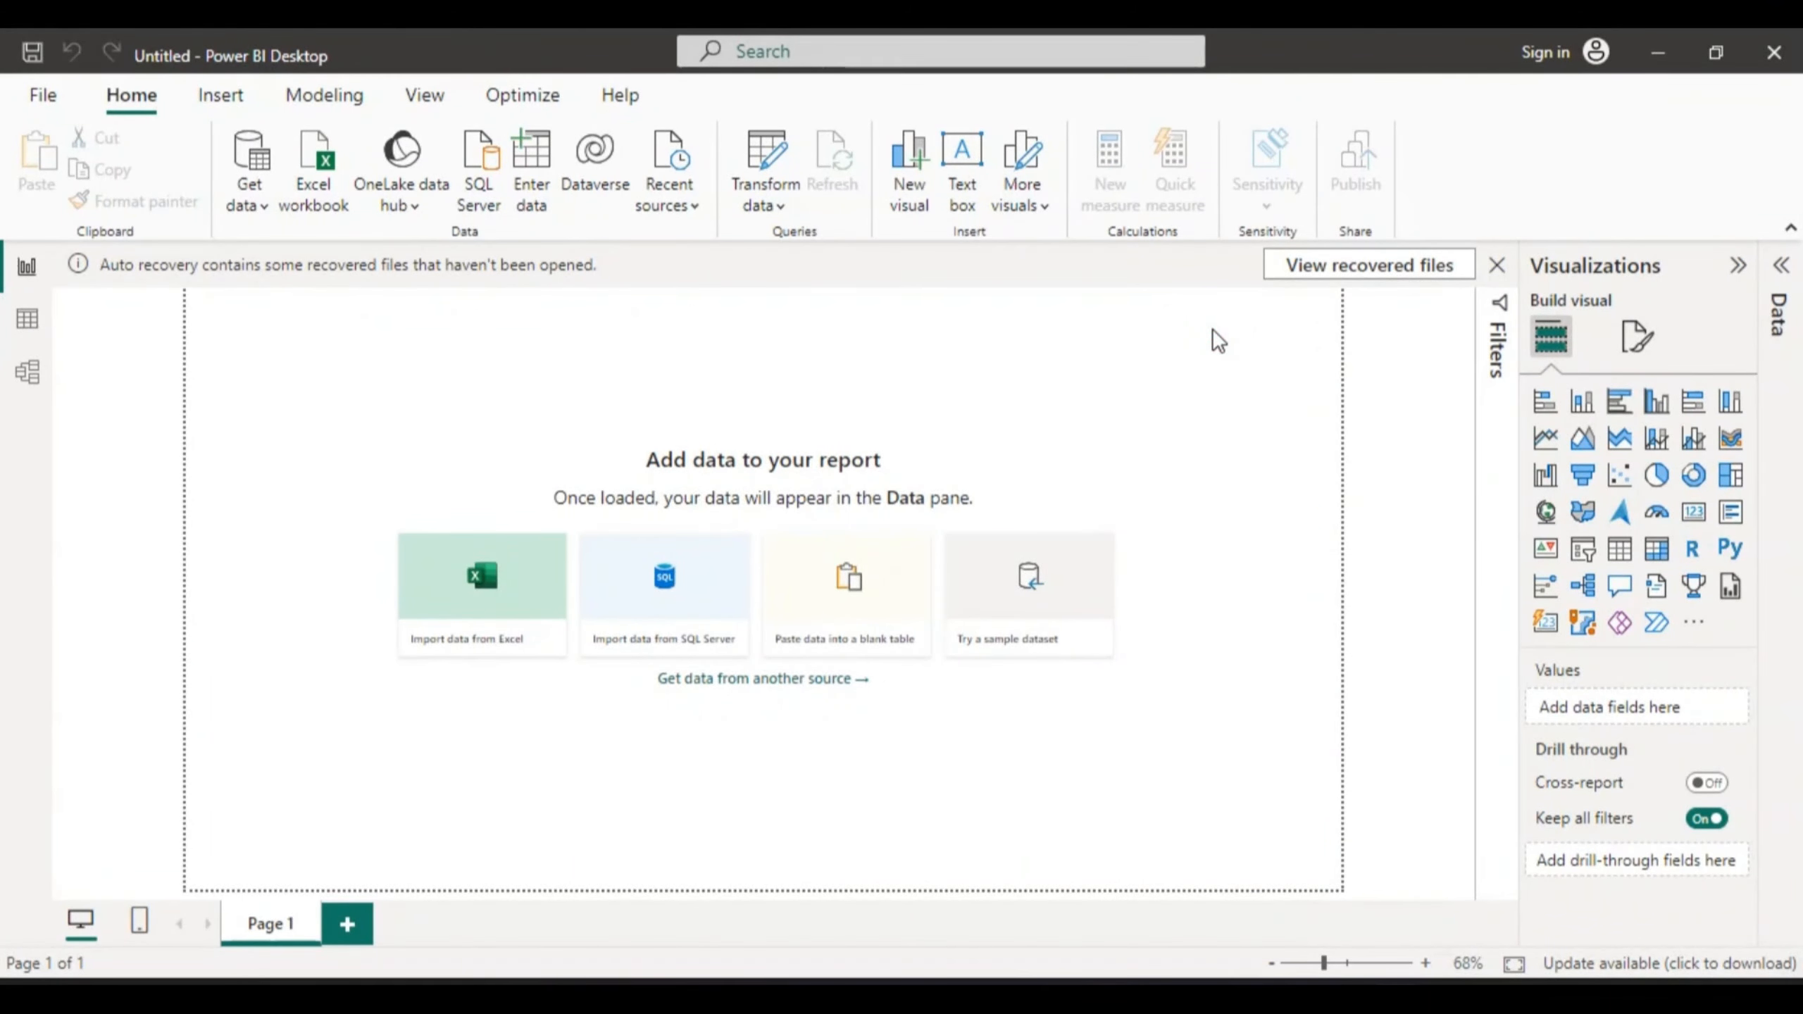
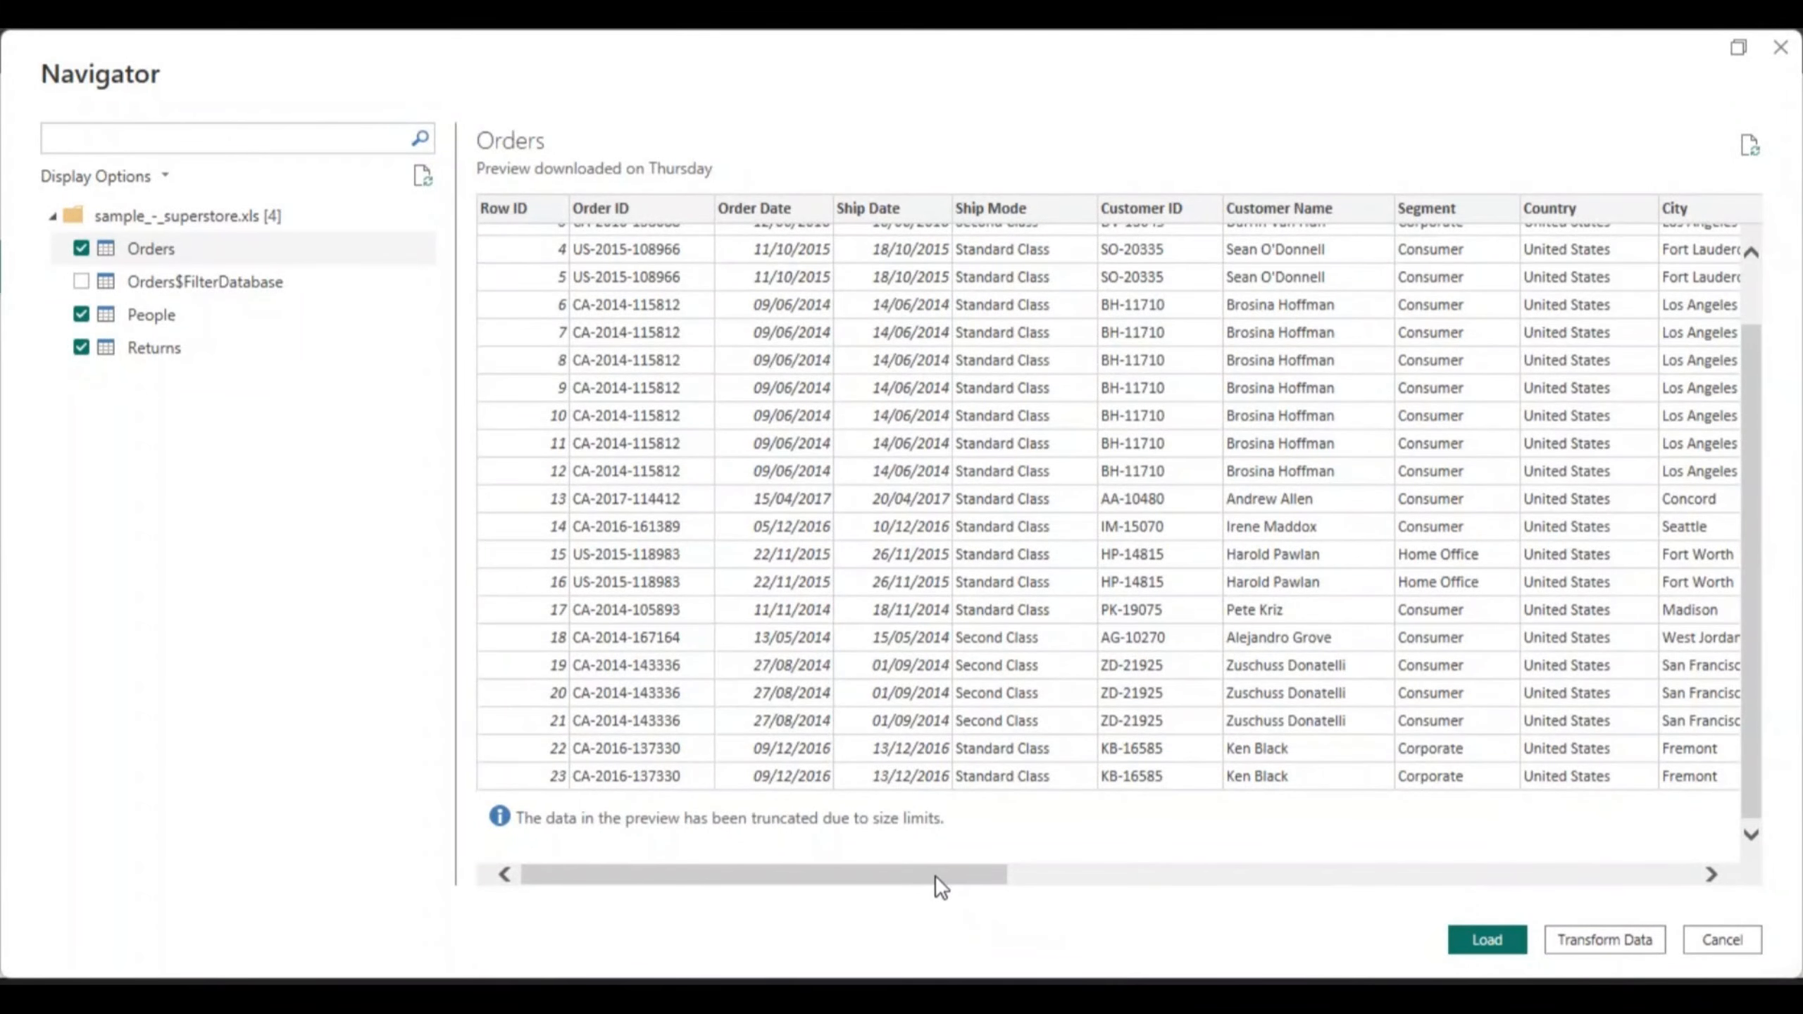
# - Refresh the stale Returns preview so it shows data downloaded at 17:12
pyautogui.moveTo(937, 886); pyautogui.dragTo(902, 911)
pyautogui.moveTo(938, 877)
pyautogui.mouseDown()
pyautogui.moveTo(1413, 895)
pyautogui.moveTo(950, 885)
pyautogui.mouseUp()
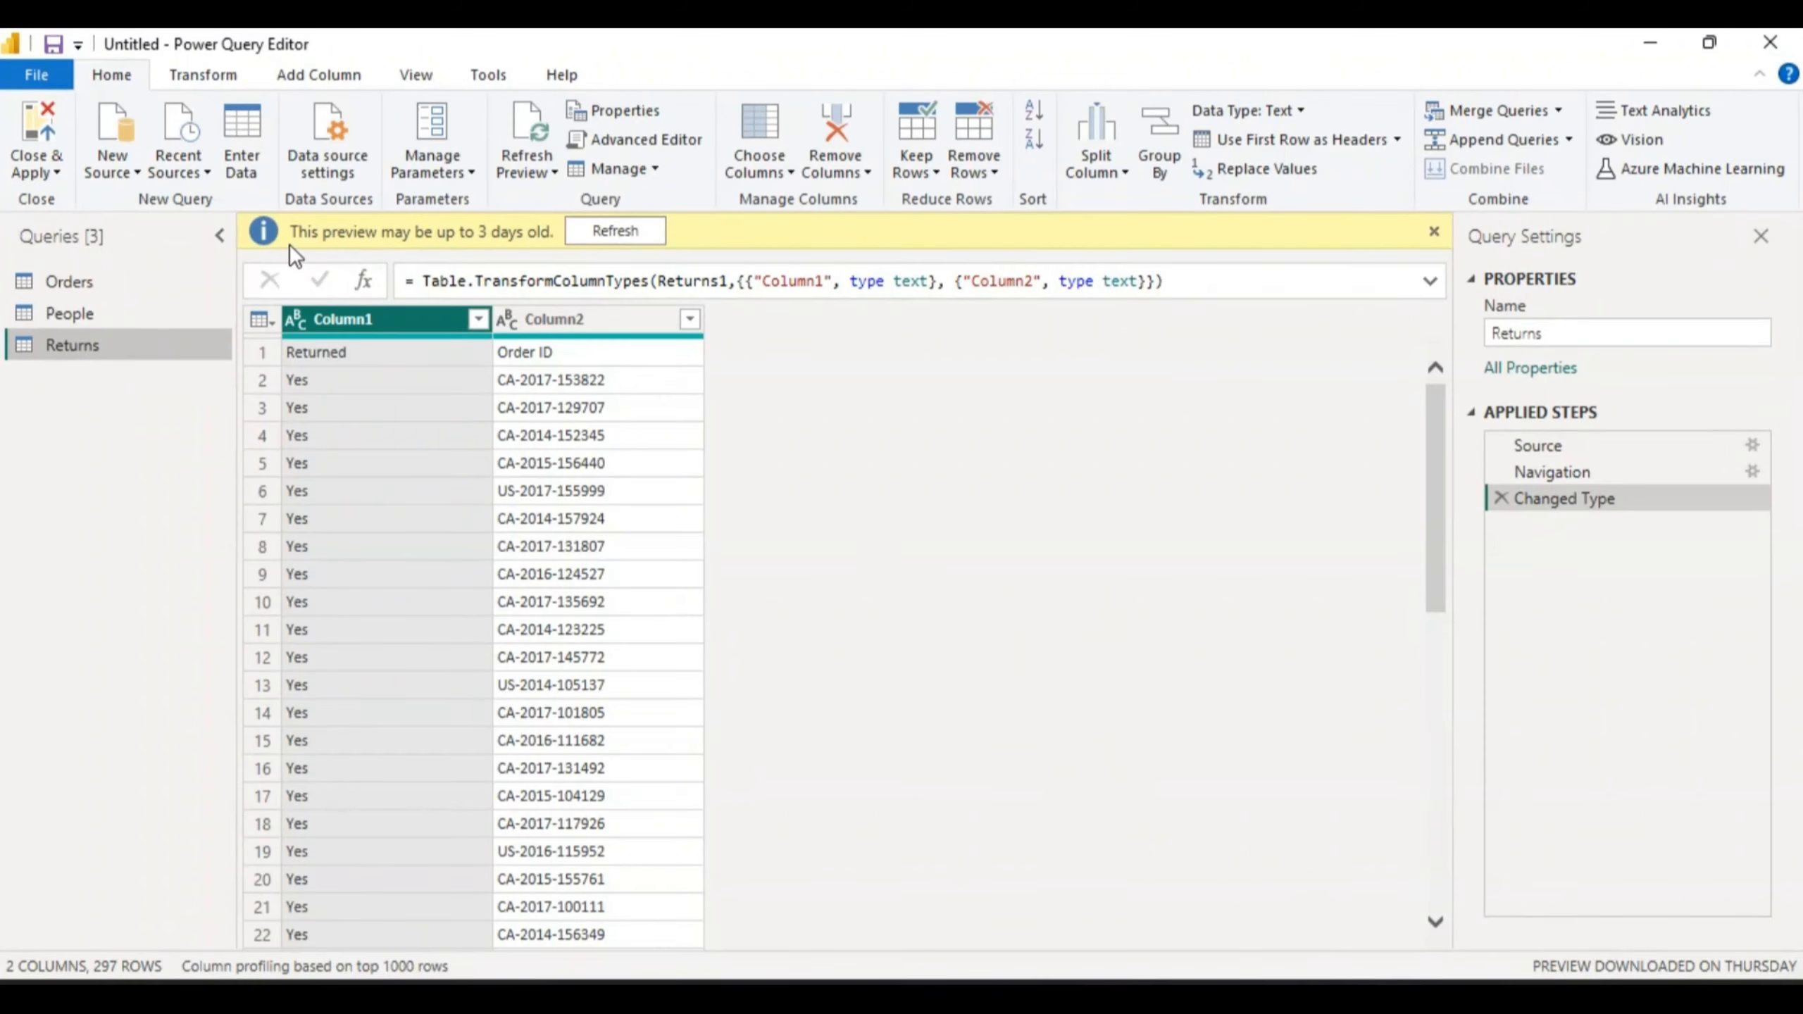
pyautogui.click(612, 231)
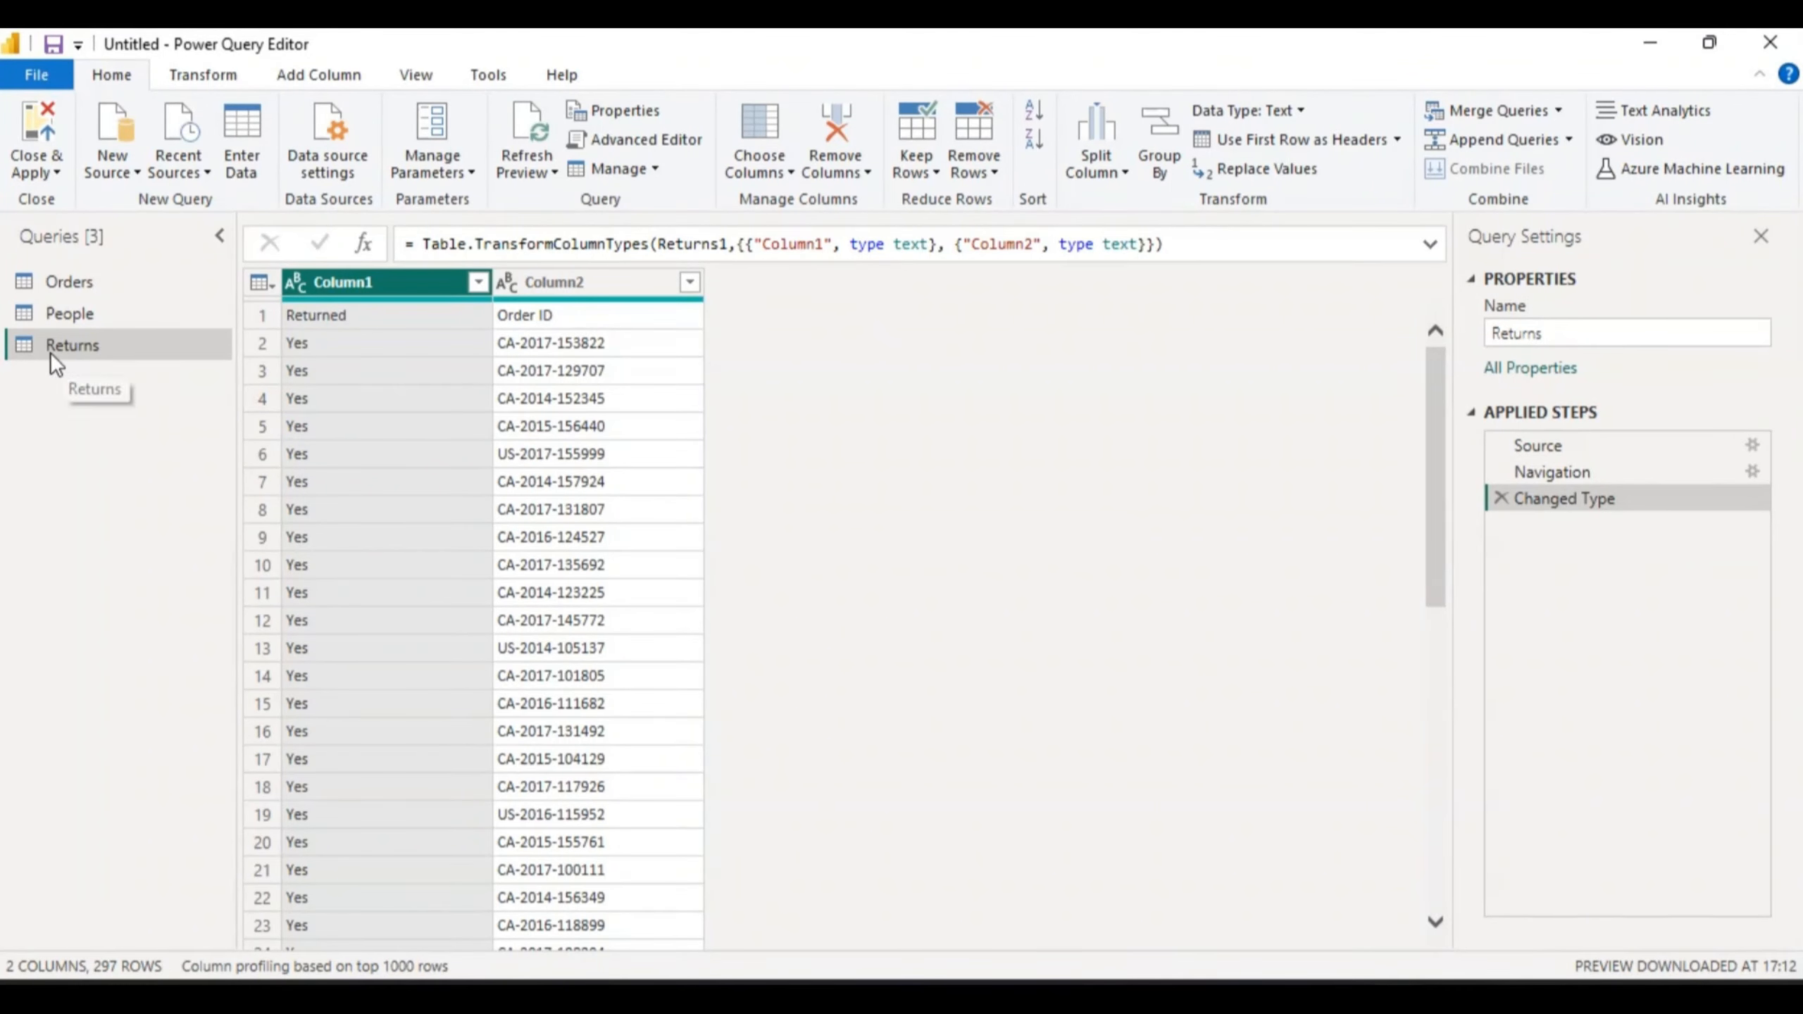
# - Switch to the Orders query and refresh its preview, showing 21 columns and 999+ rows
pyautogui.click(80, 287)
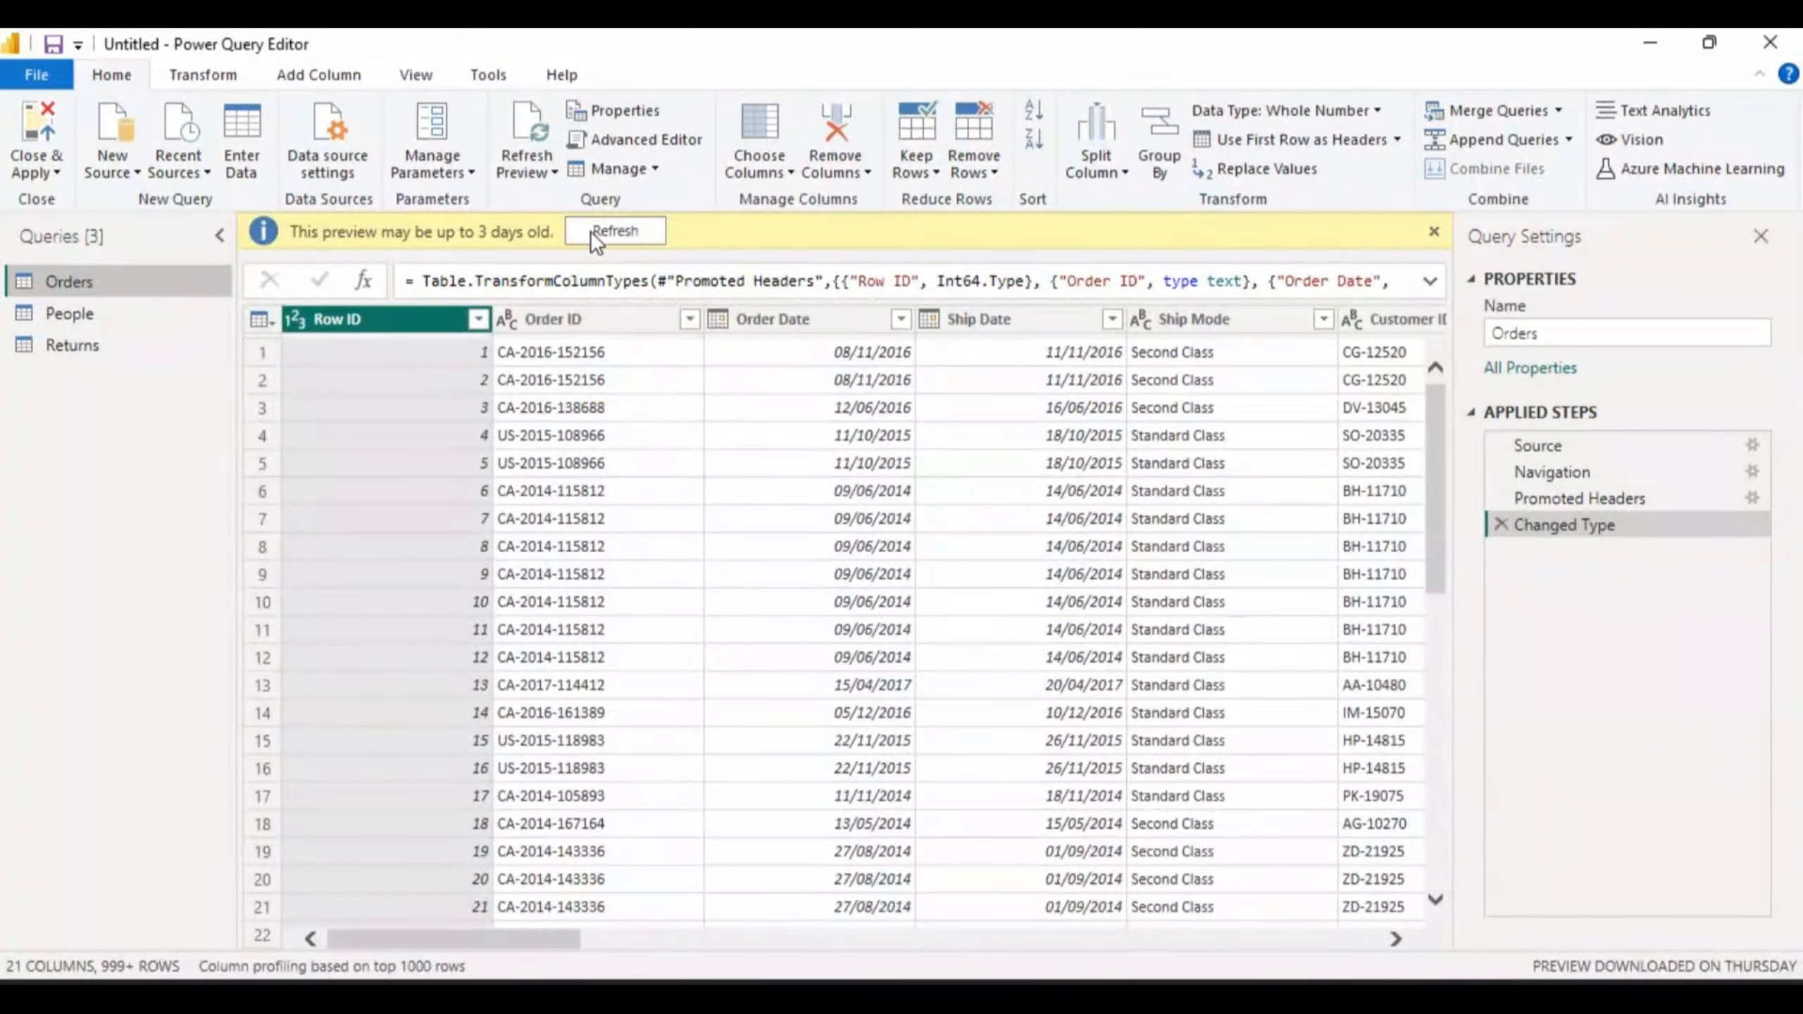
pyautogui.click(607, 229)
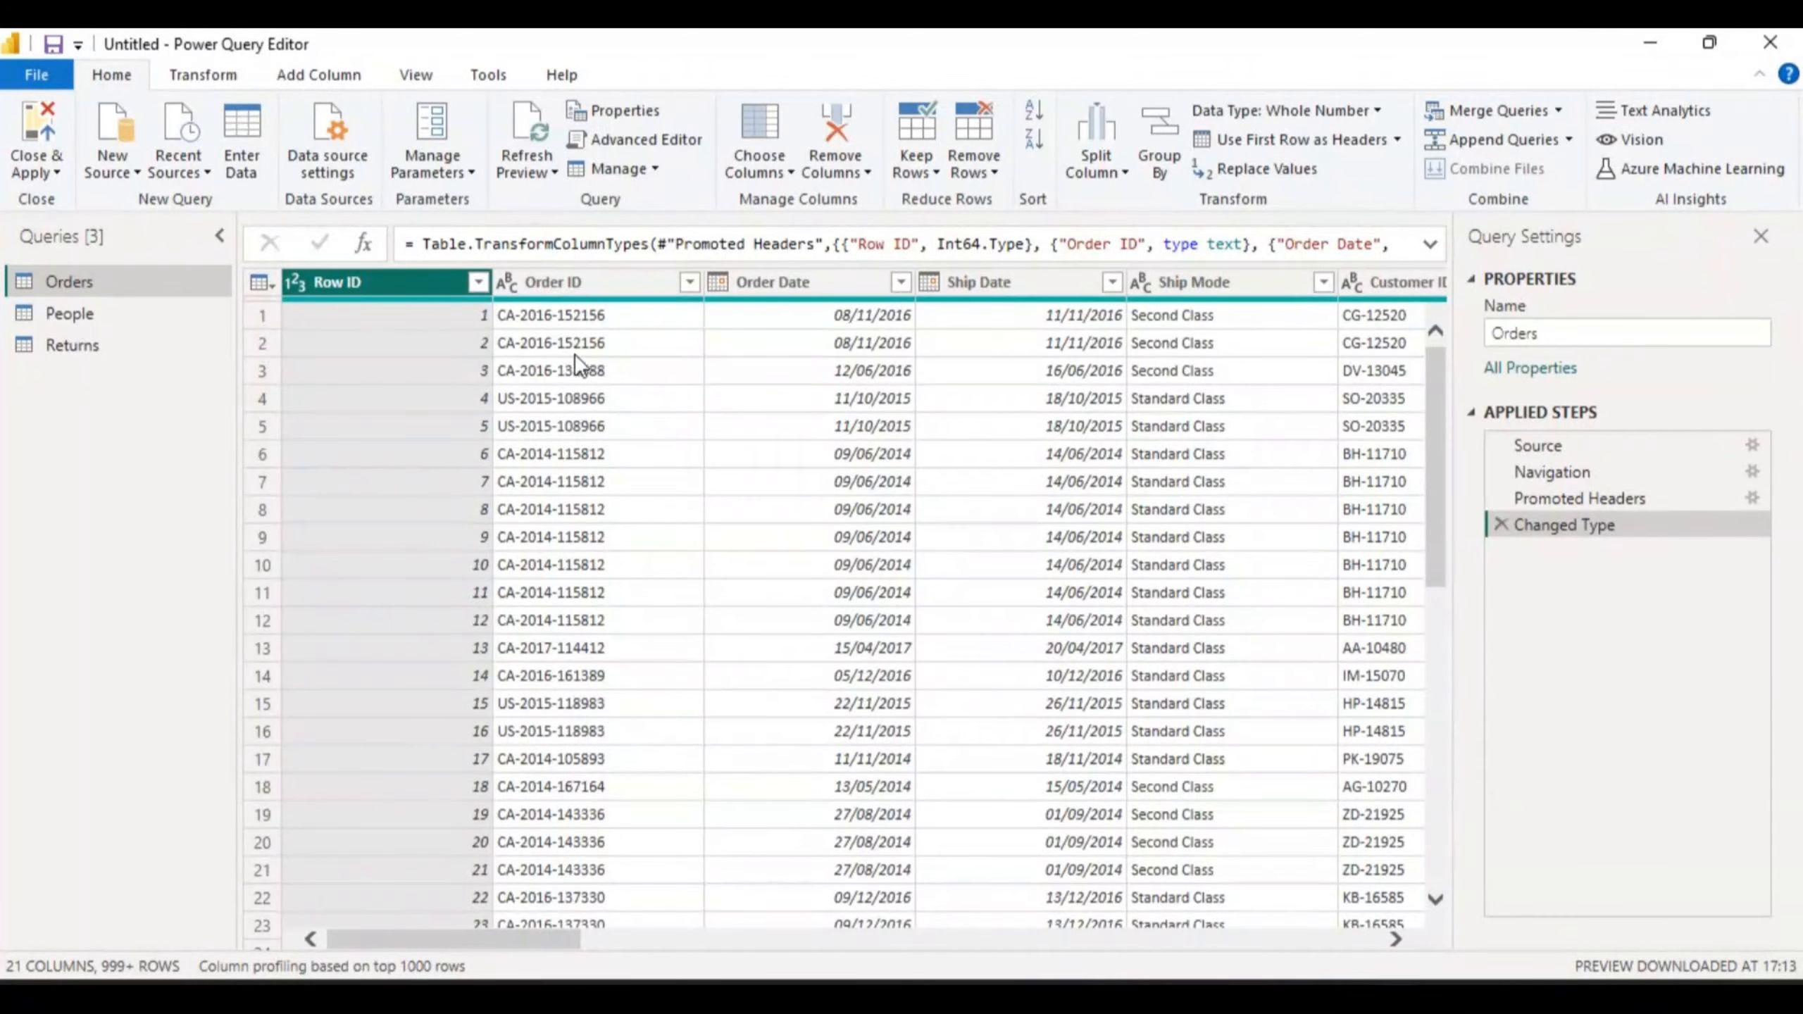
# - Filter the Row ID column keeping all values, adding a Filtered Rows step
pyautogui.click(479, 282)
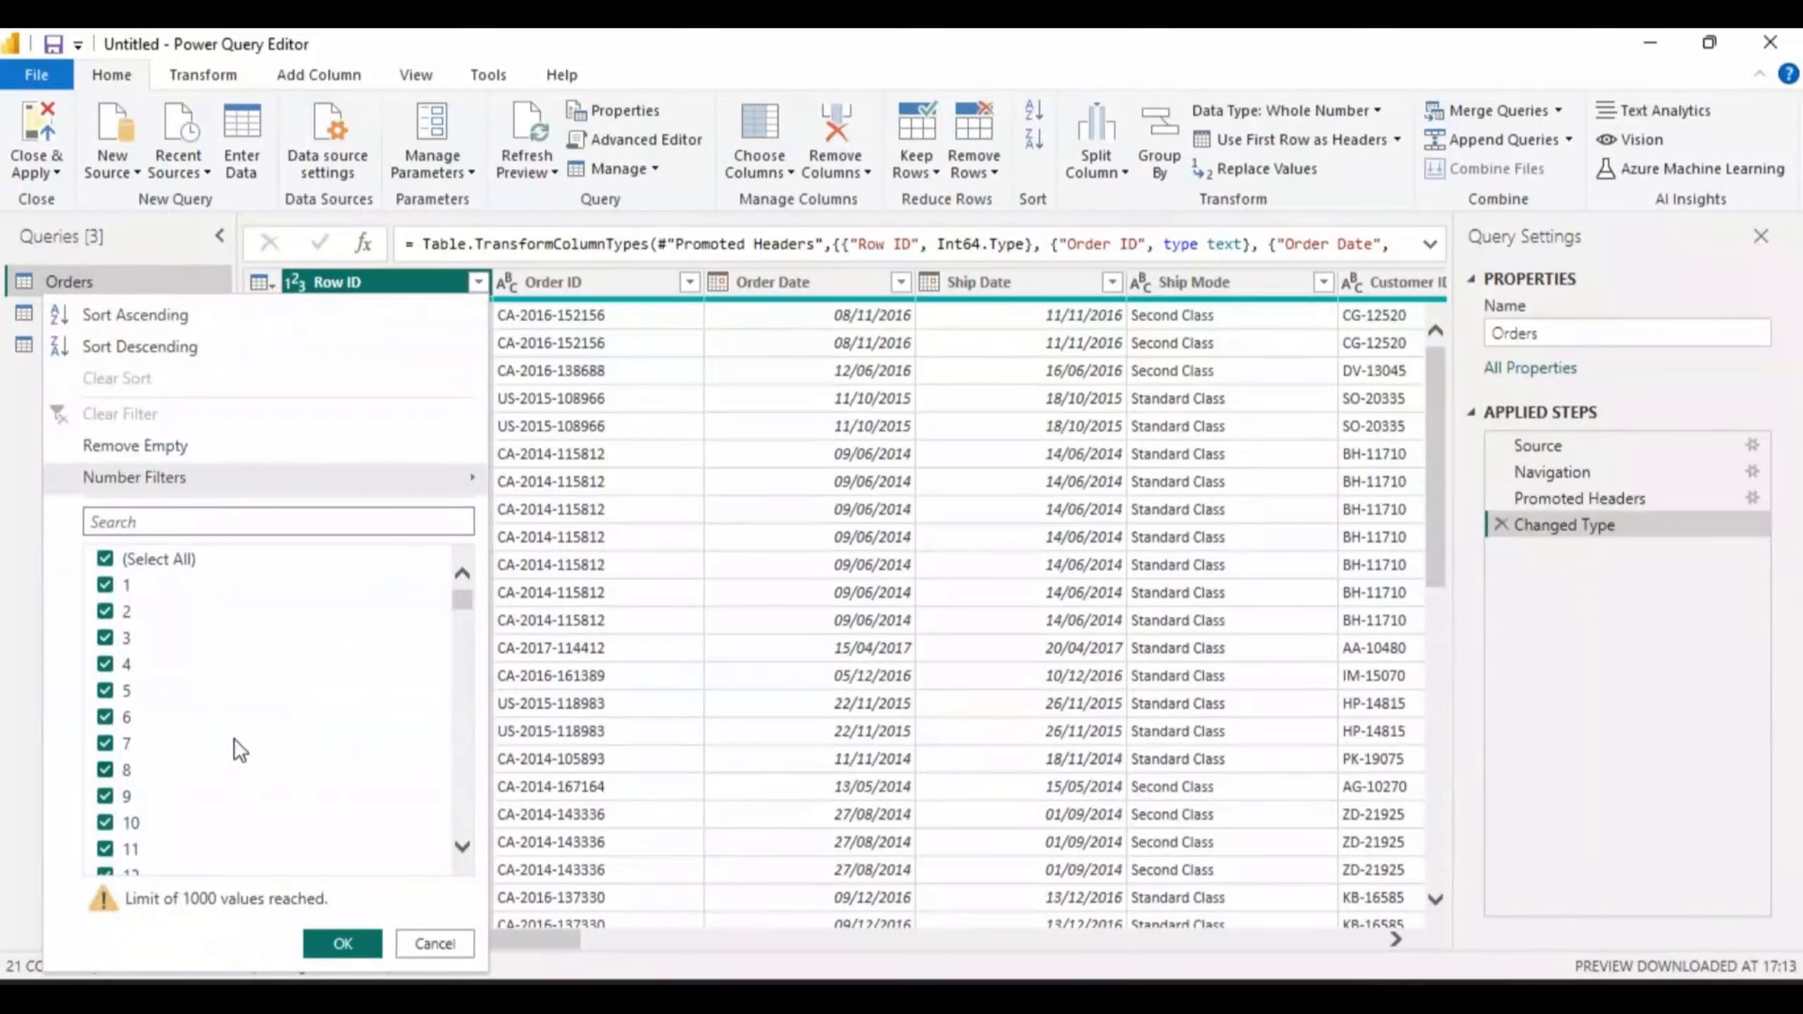
pyautogui.moveTo(463, 603)
pyautogui.mouseDown()
pyautogui.moveTo(471, 843)
pyautogui.moveTo(468, 568)
pyautogui.mouseUp()
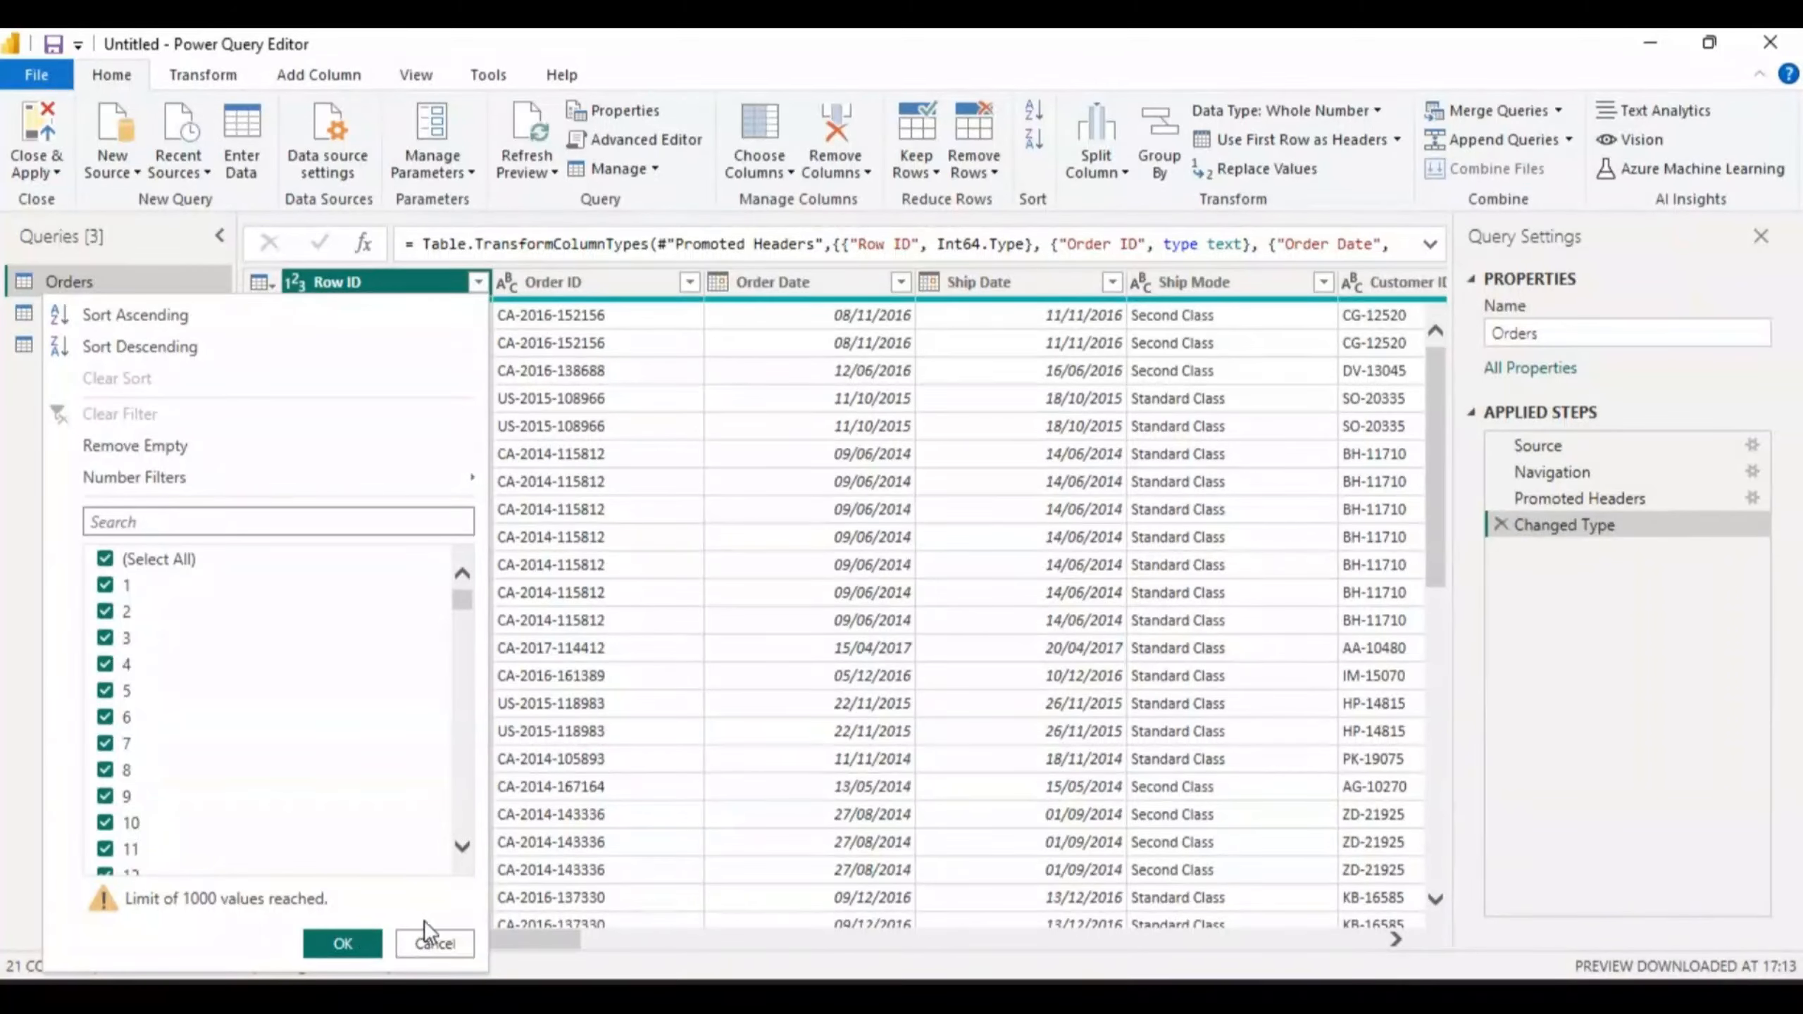
pyautogui.click(343, 943)
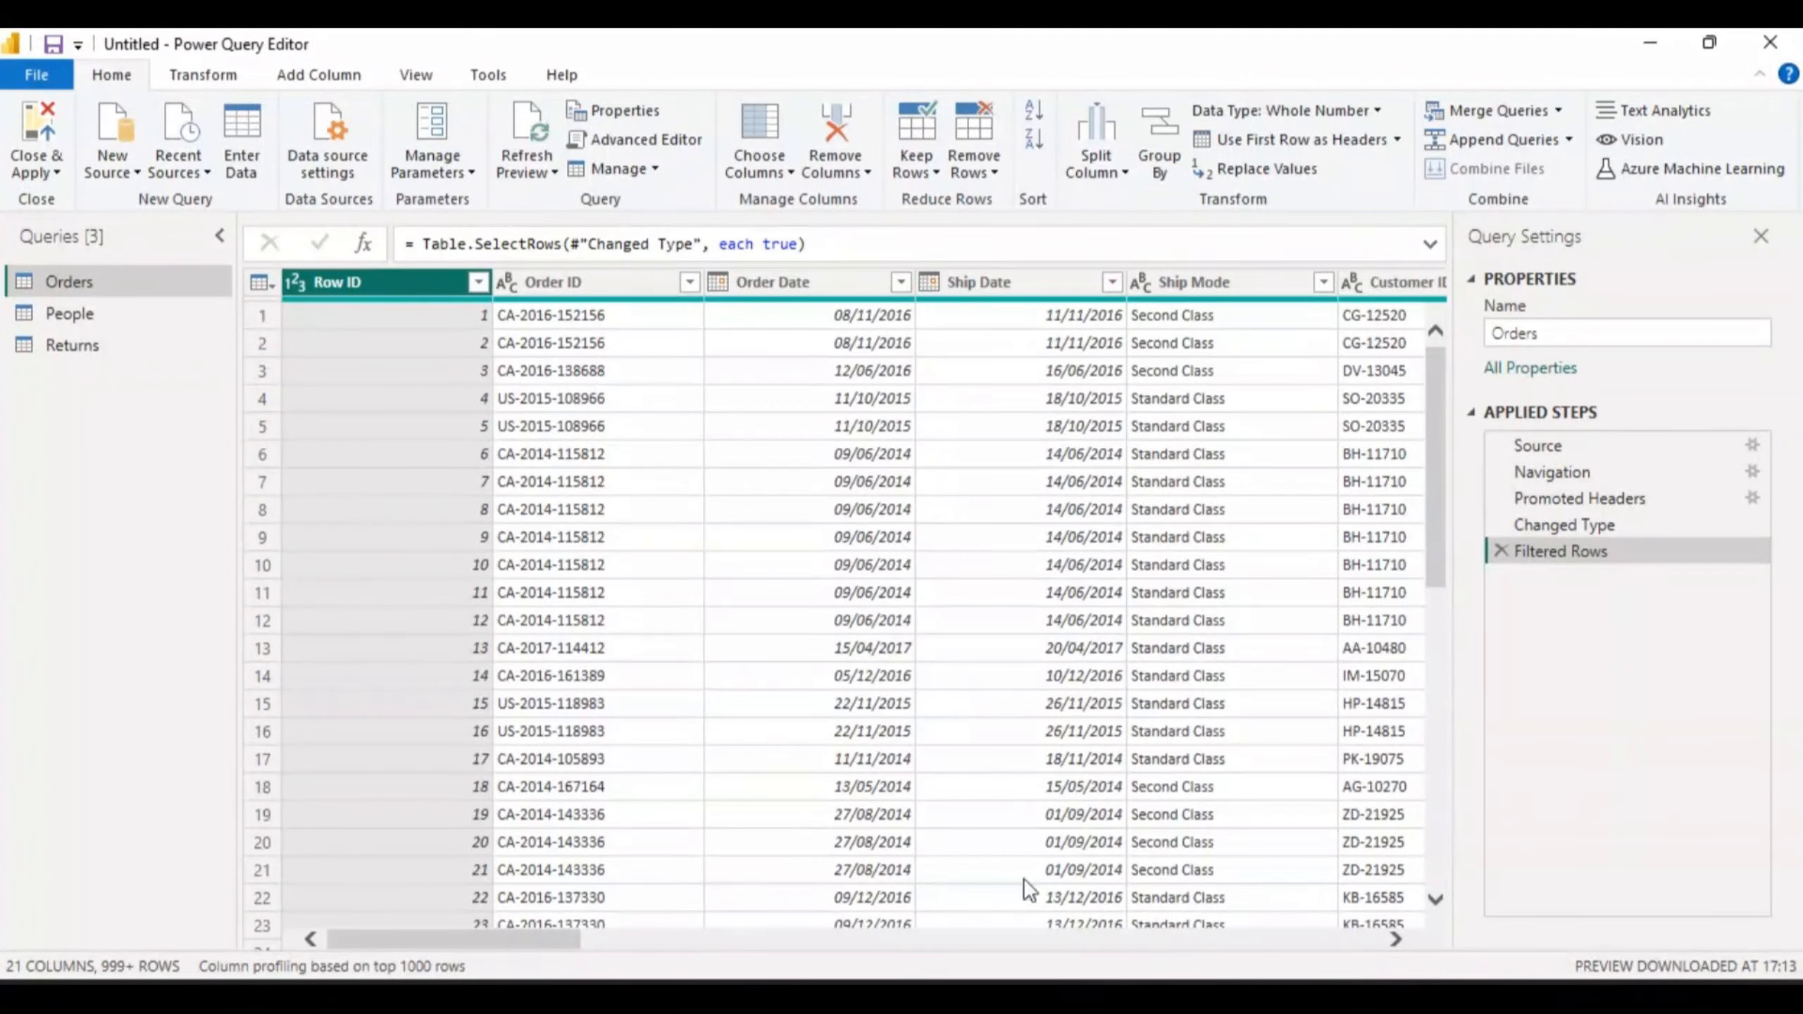
pyautogui.click(1396, 940)
pyautogui.click(1396, 940)
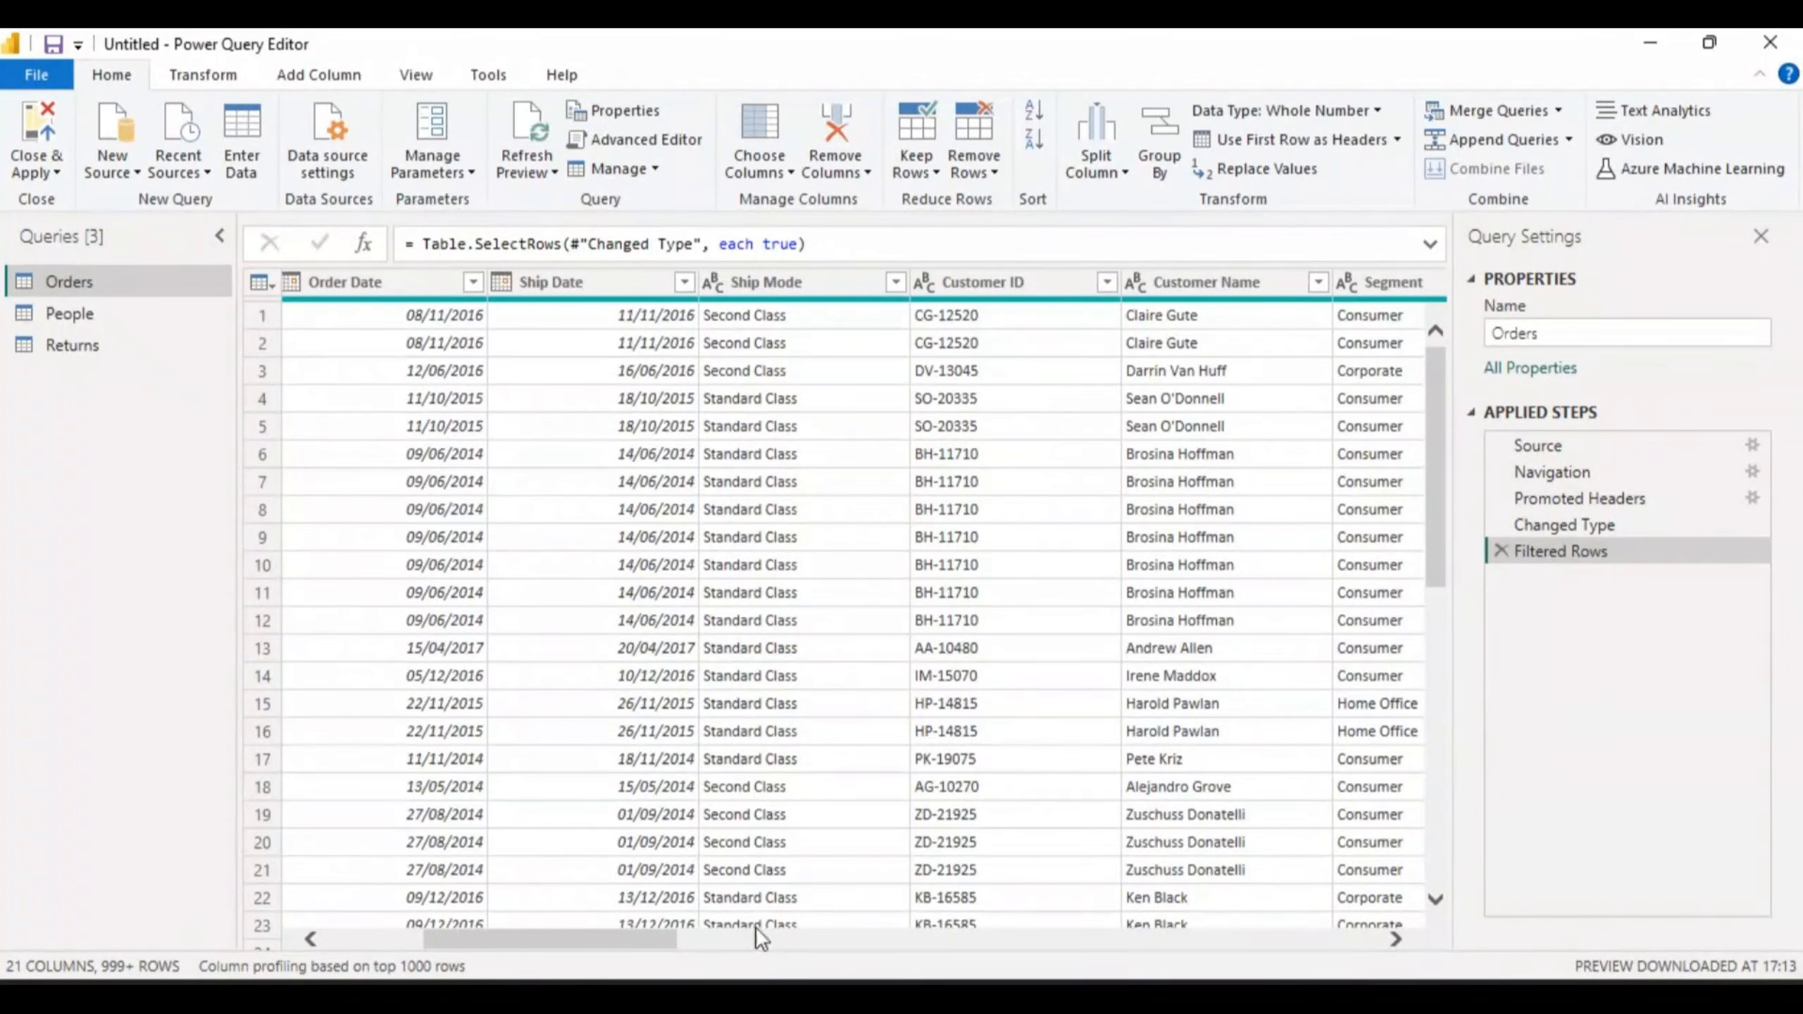
pyautogui.moveTo(655, 937); pyautogui.dragTo(970, 927)
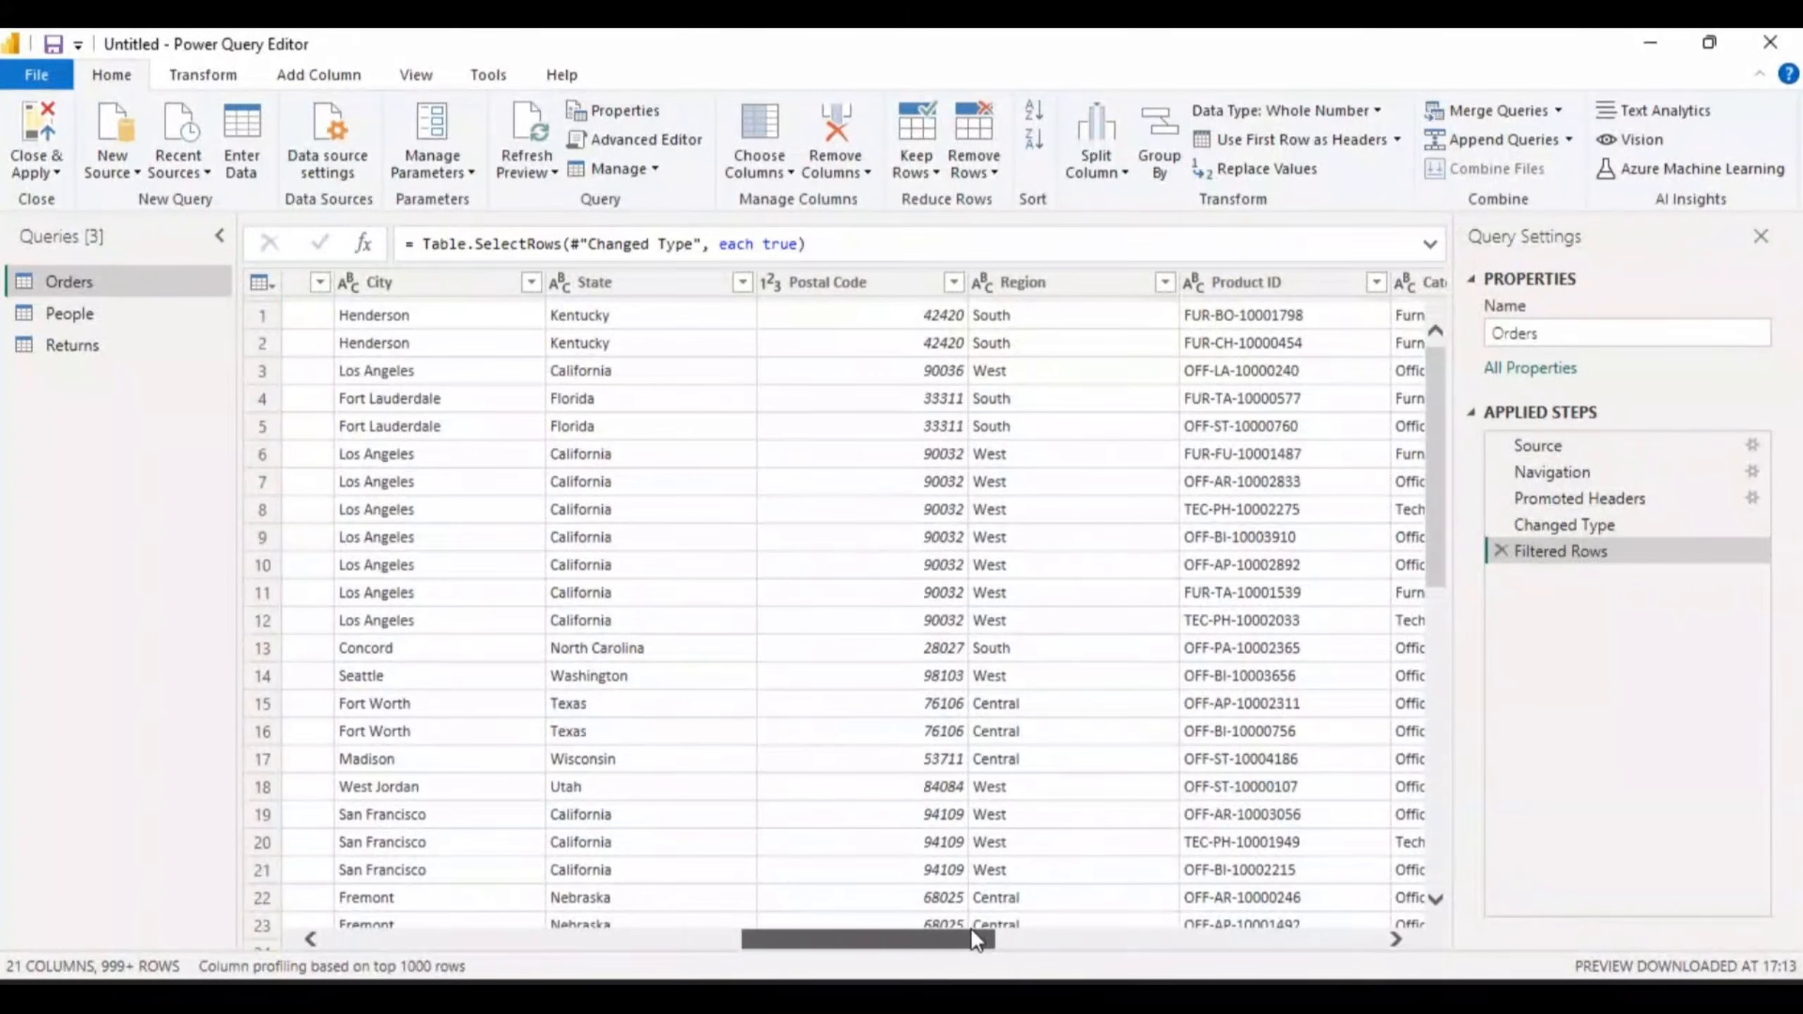
pyautogui.click(971, 928)
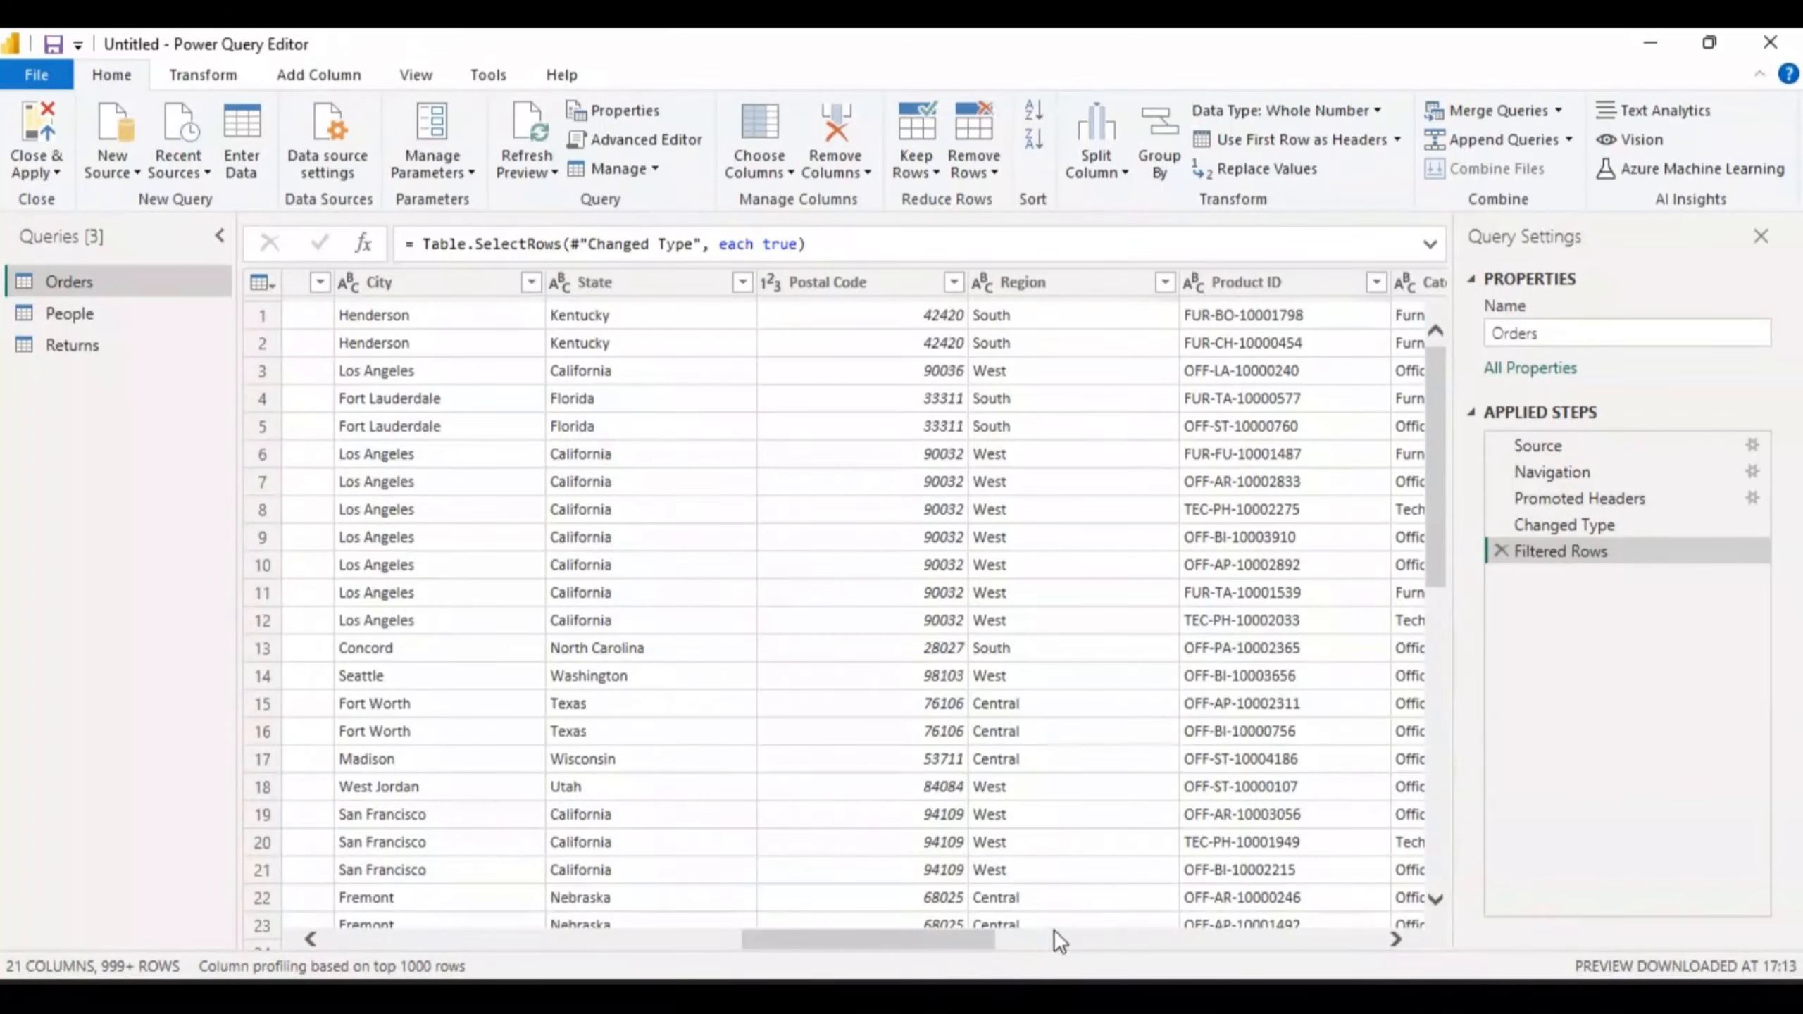
pyautogui.moveTo(960, 943); pyautogui.dragTo(1304, 925)
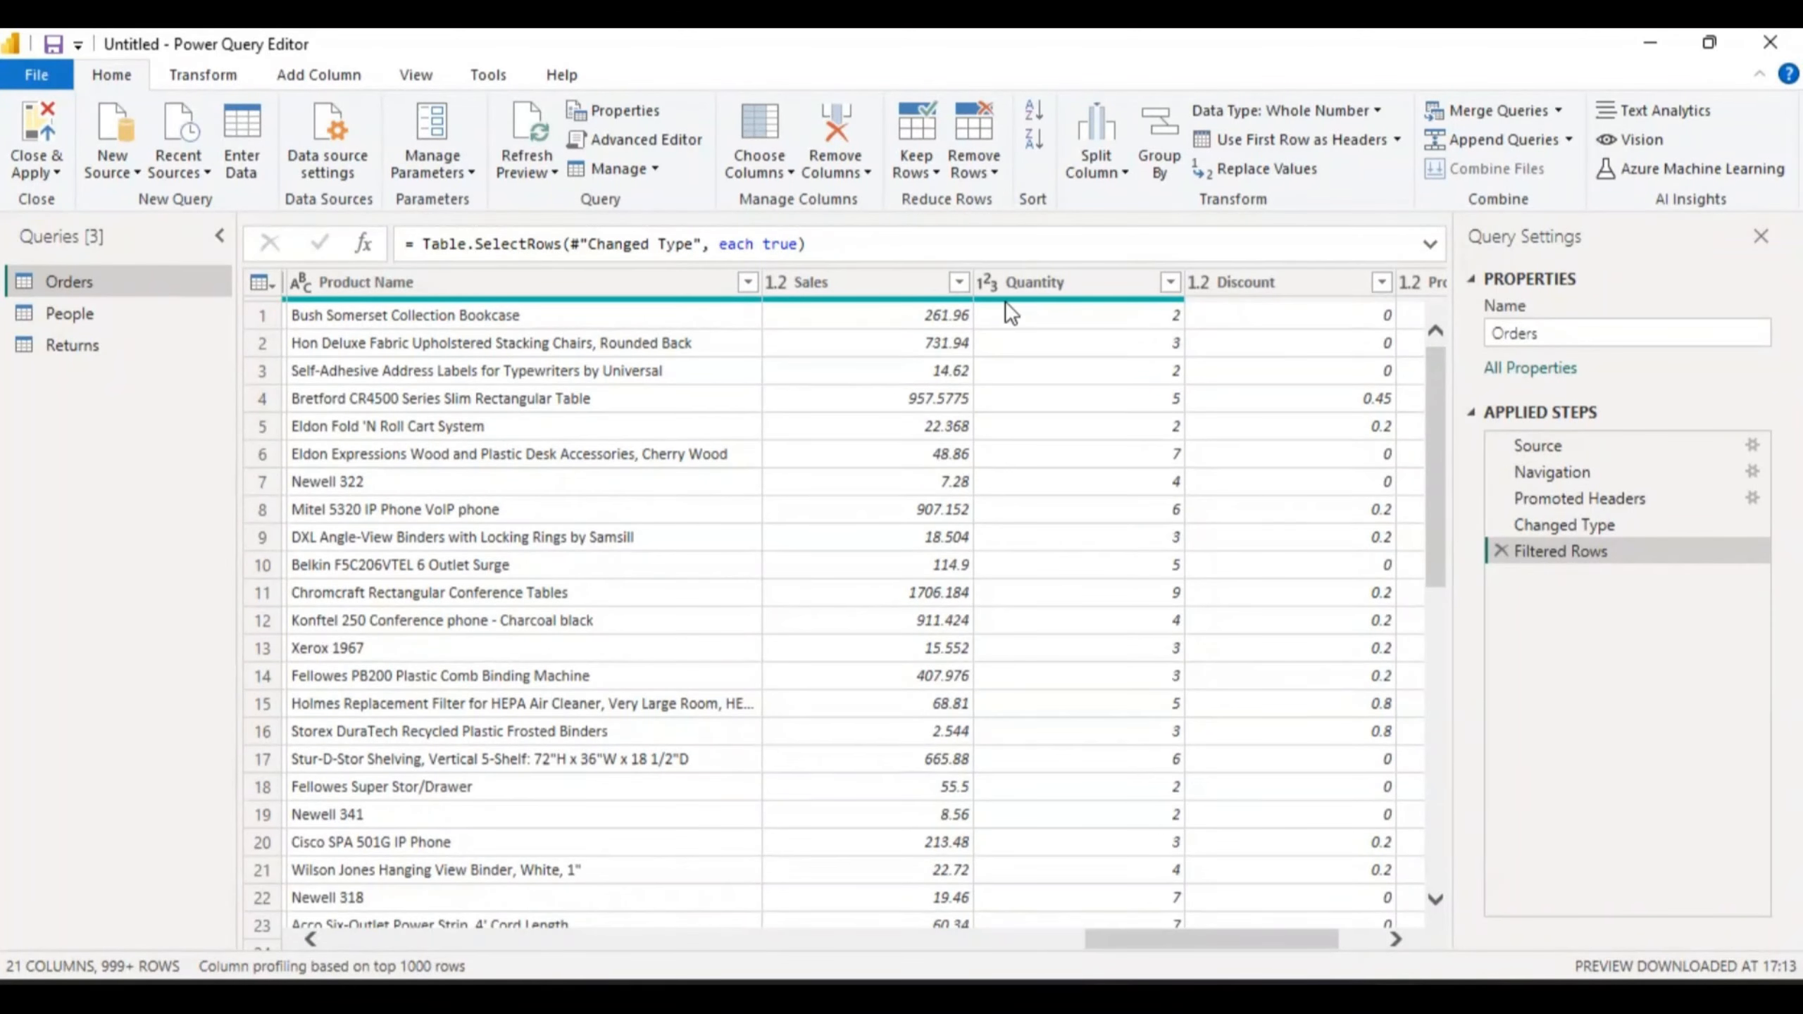
pyautogui.click(1038, 284)
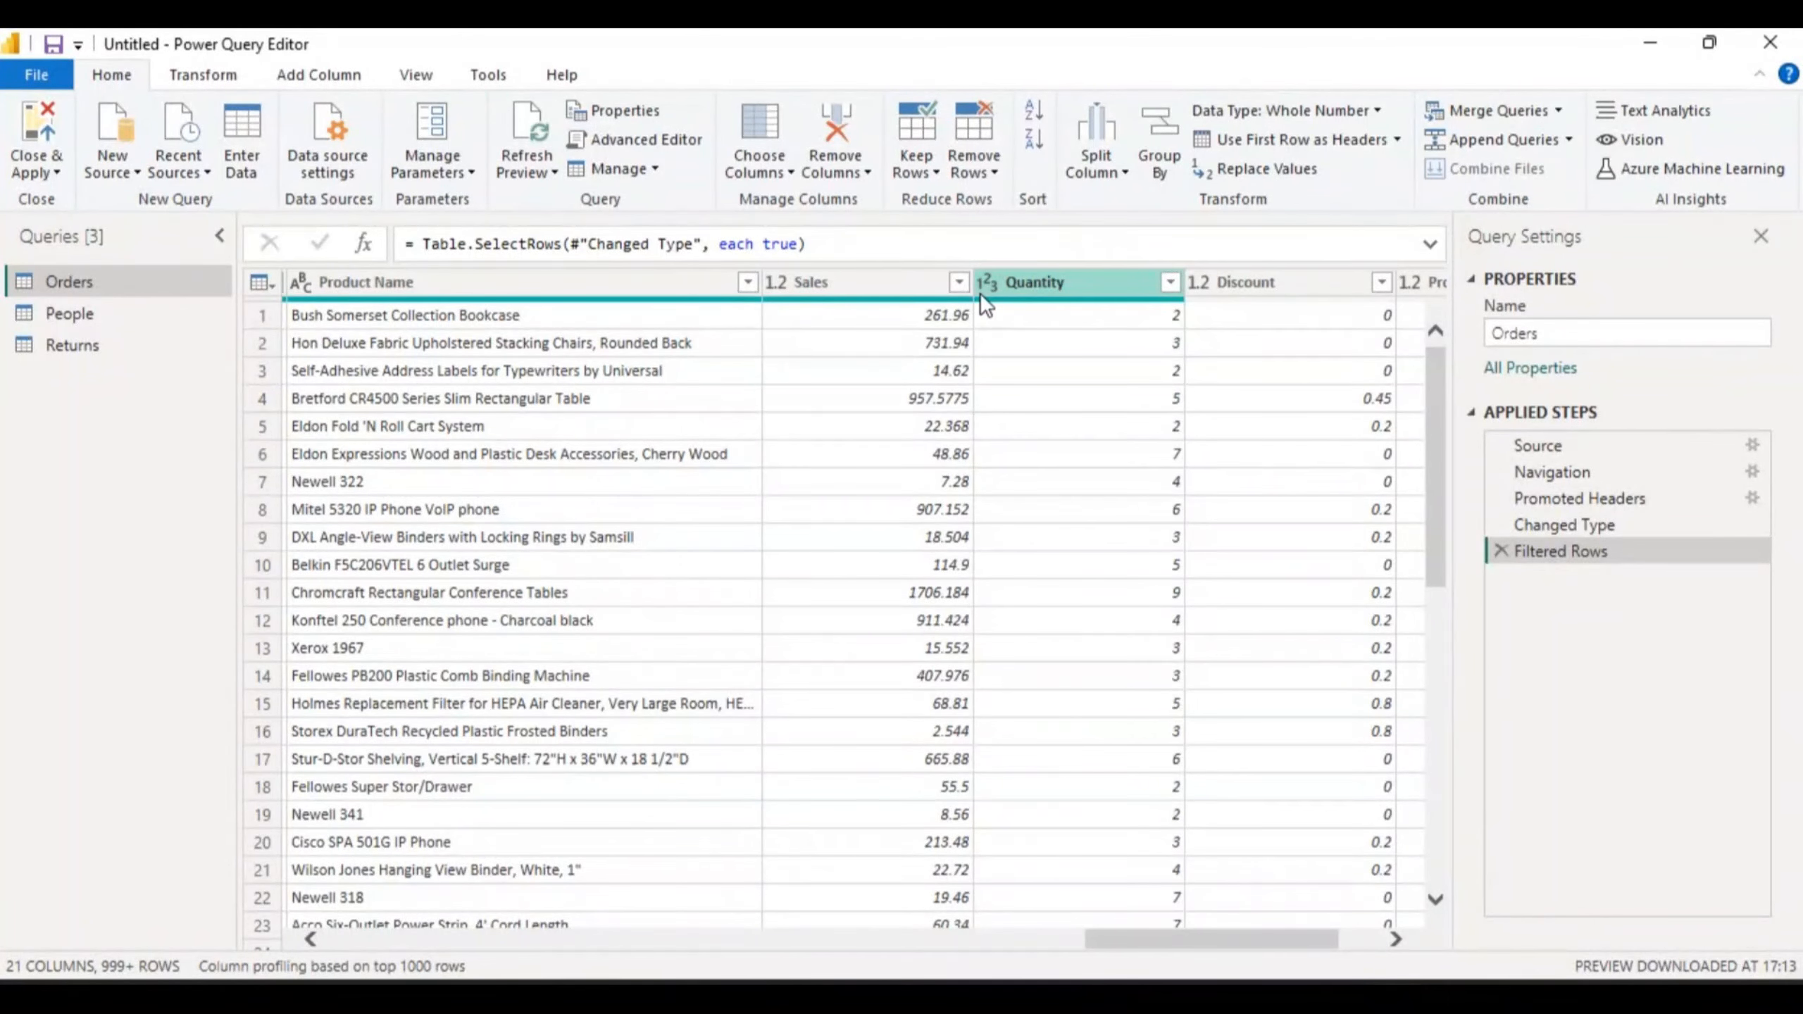
pyautogui.click(894, 278)
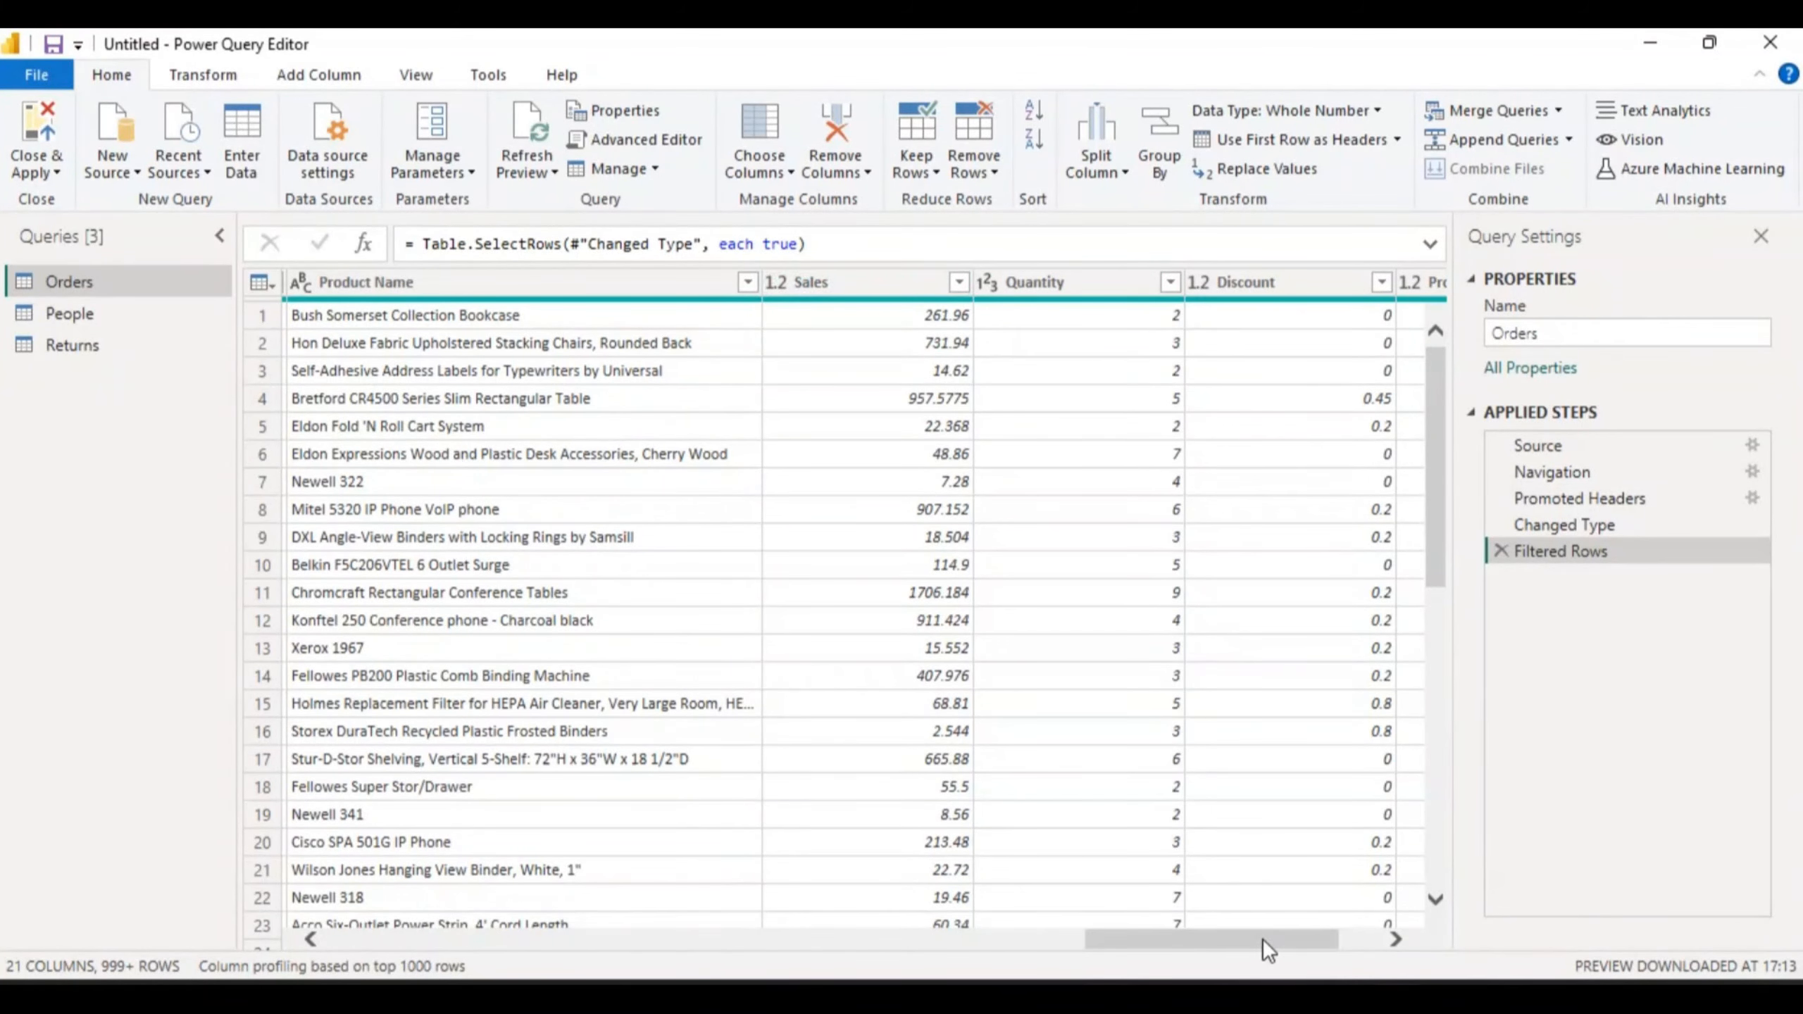
pyautogui.moveTo(1263, 941); pyautogui.dragTo(1338, 948)
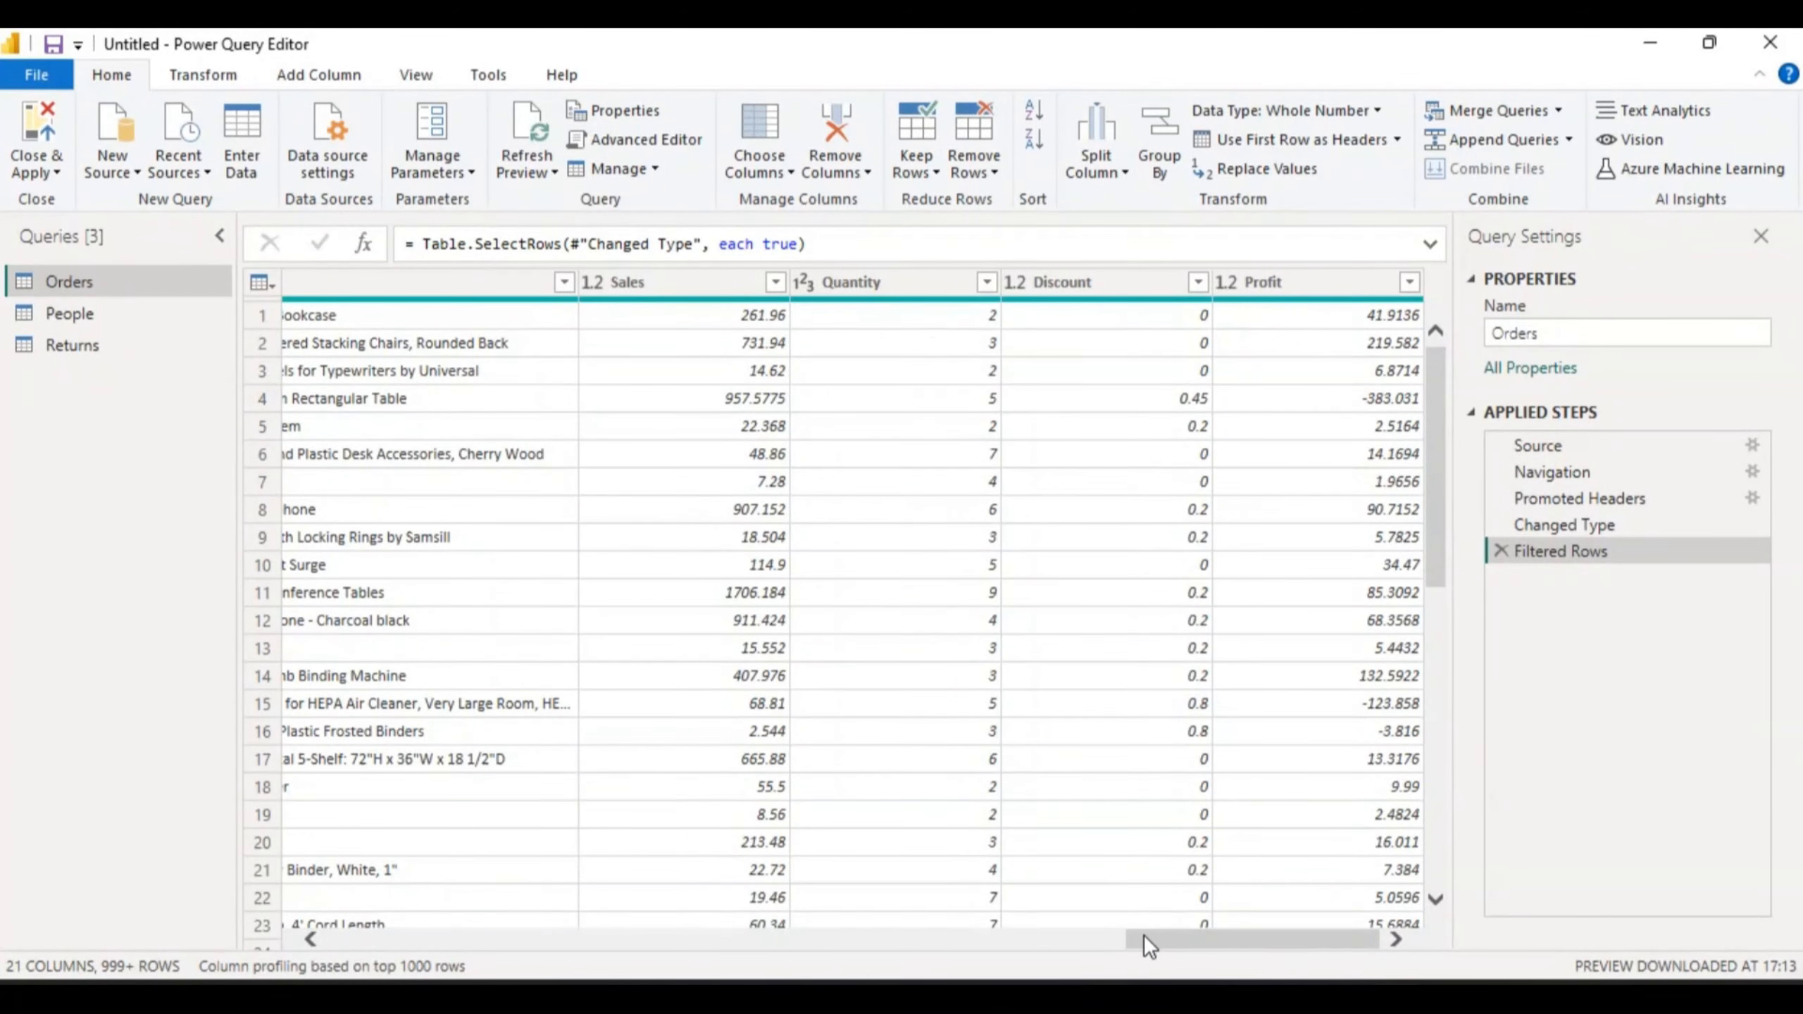
pyautogui.moveTo(1144, 935); pyautogui.dragTo(314, 942)
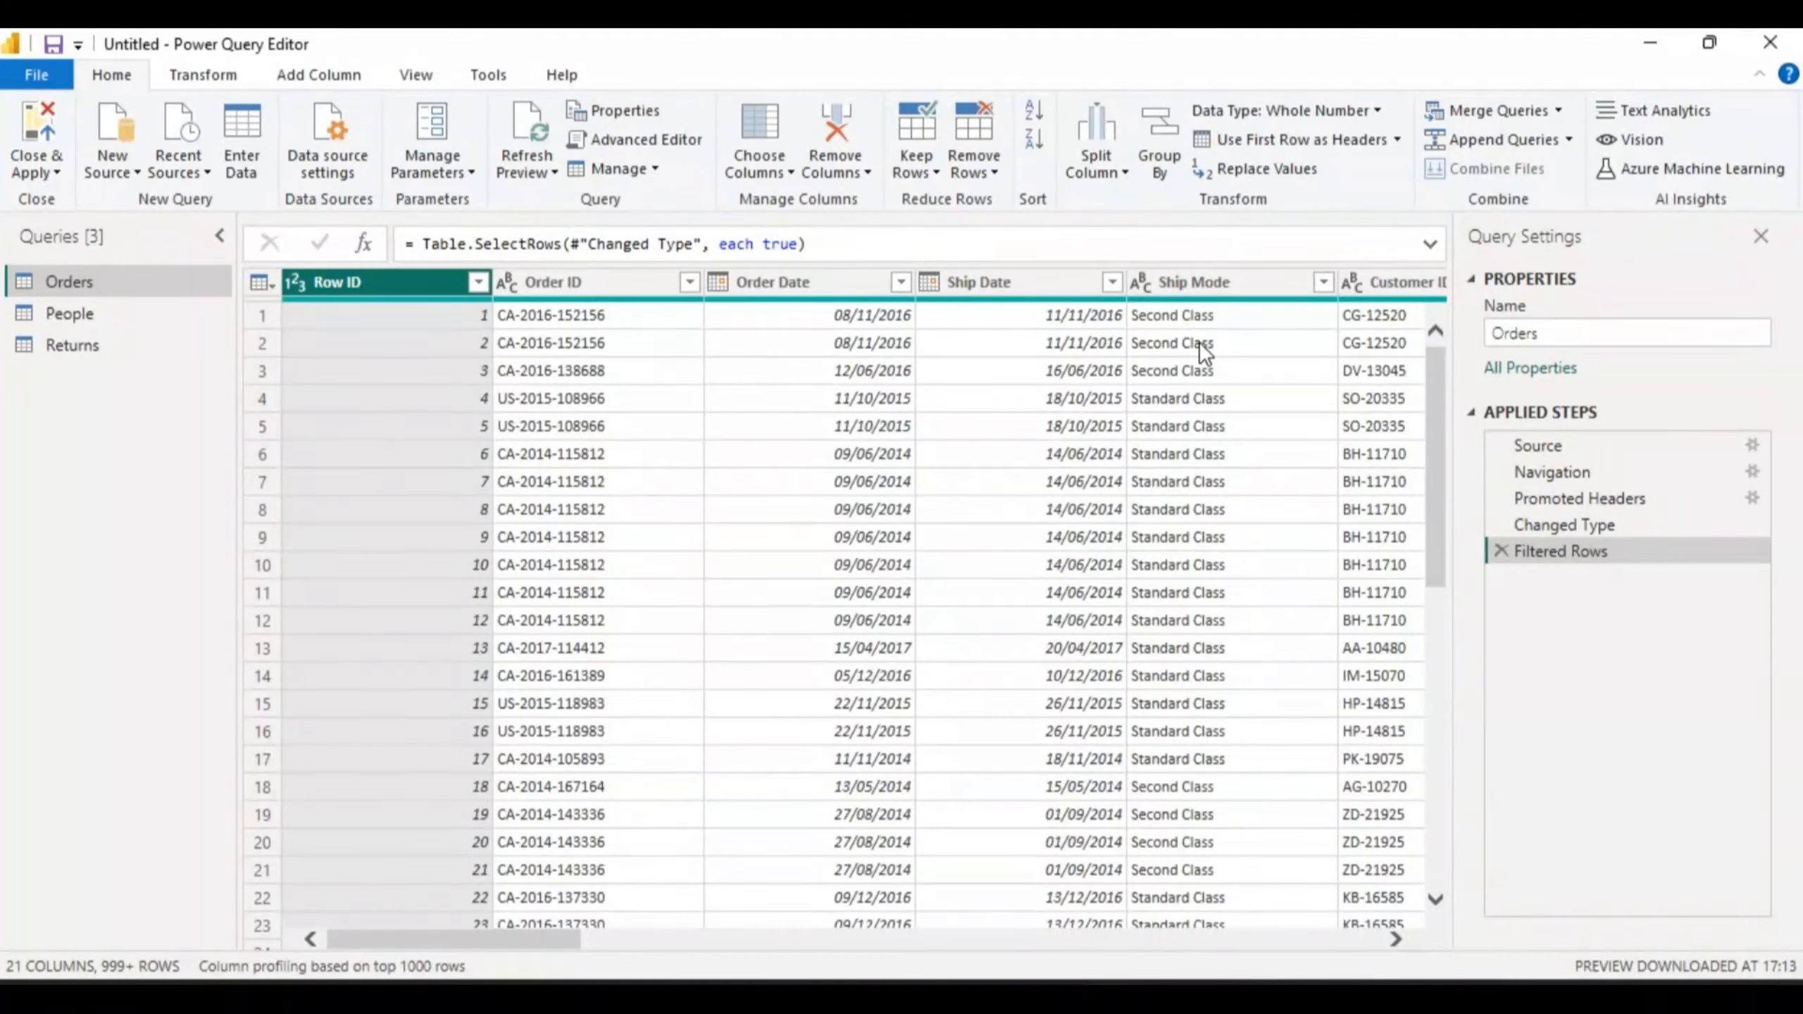
# - Select the Ship Mode column and show the Split Column options
pyautogui.click(1172, 280)
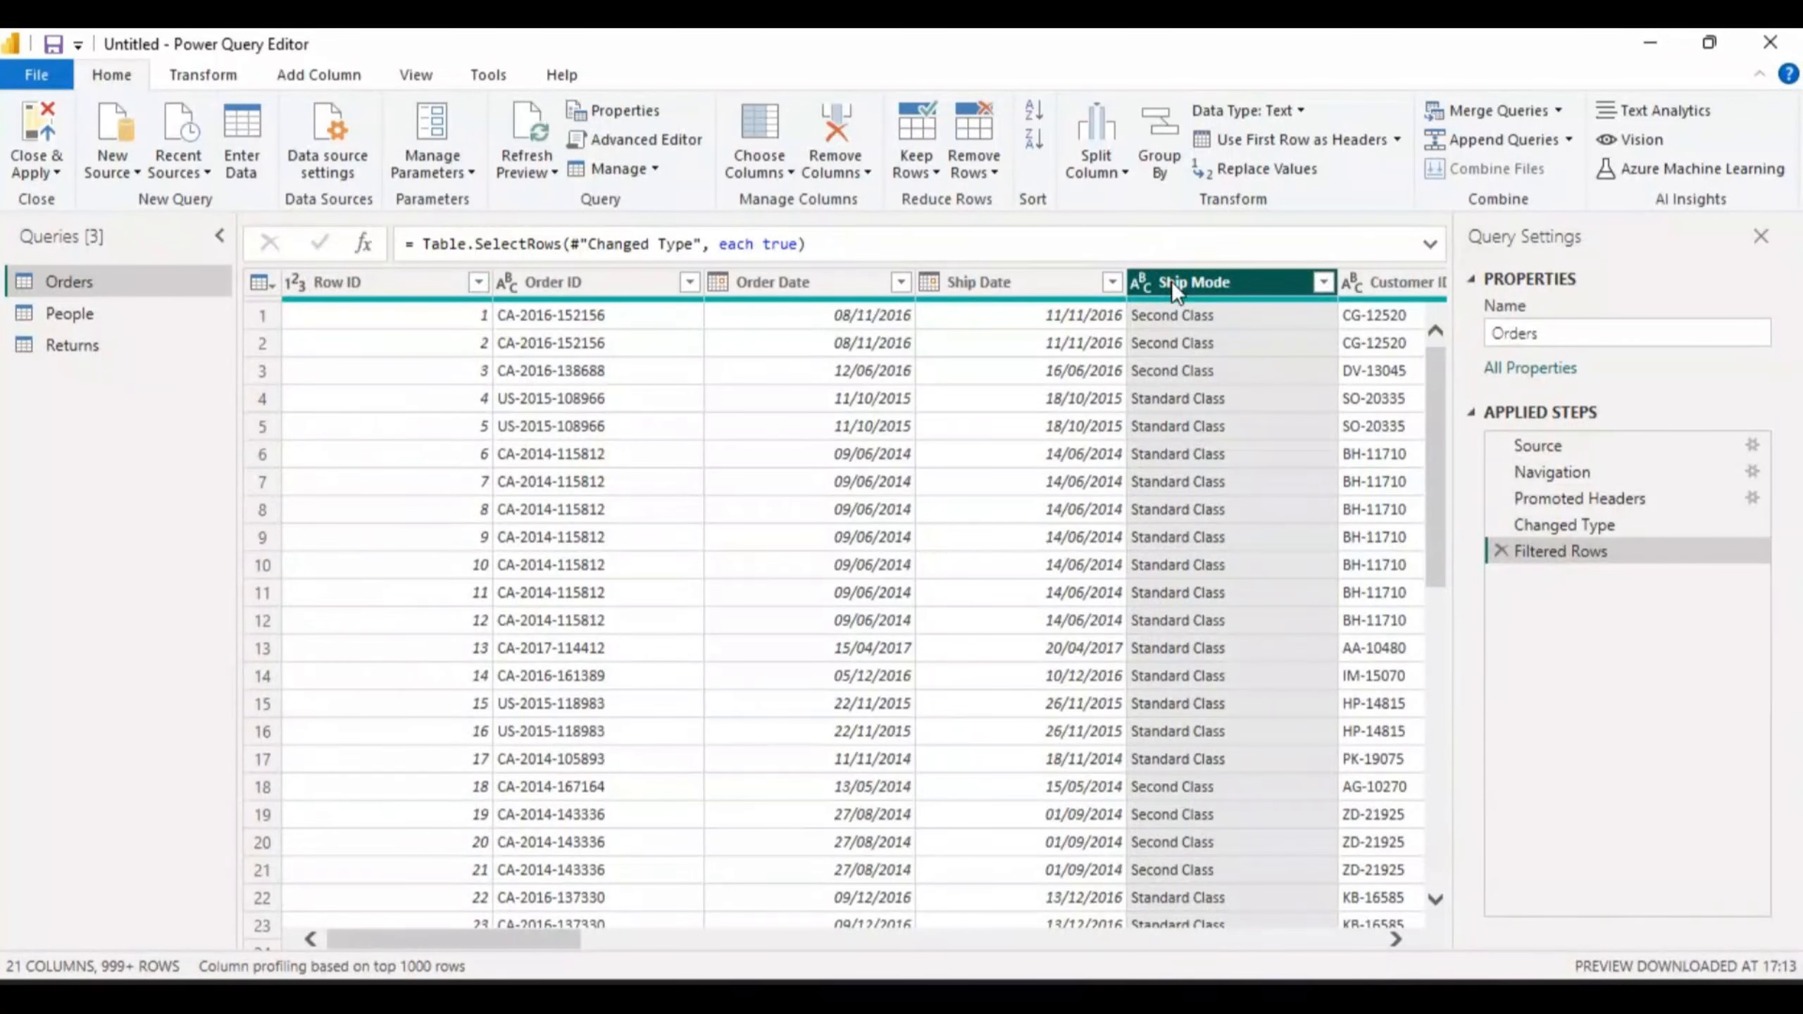
pyautogui.click(1127, 172)
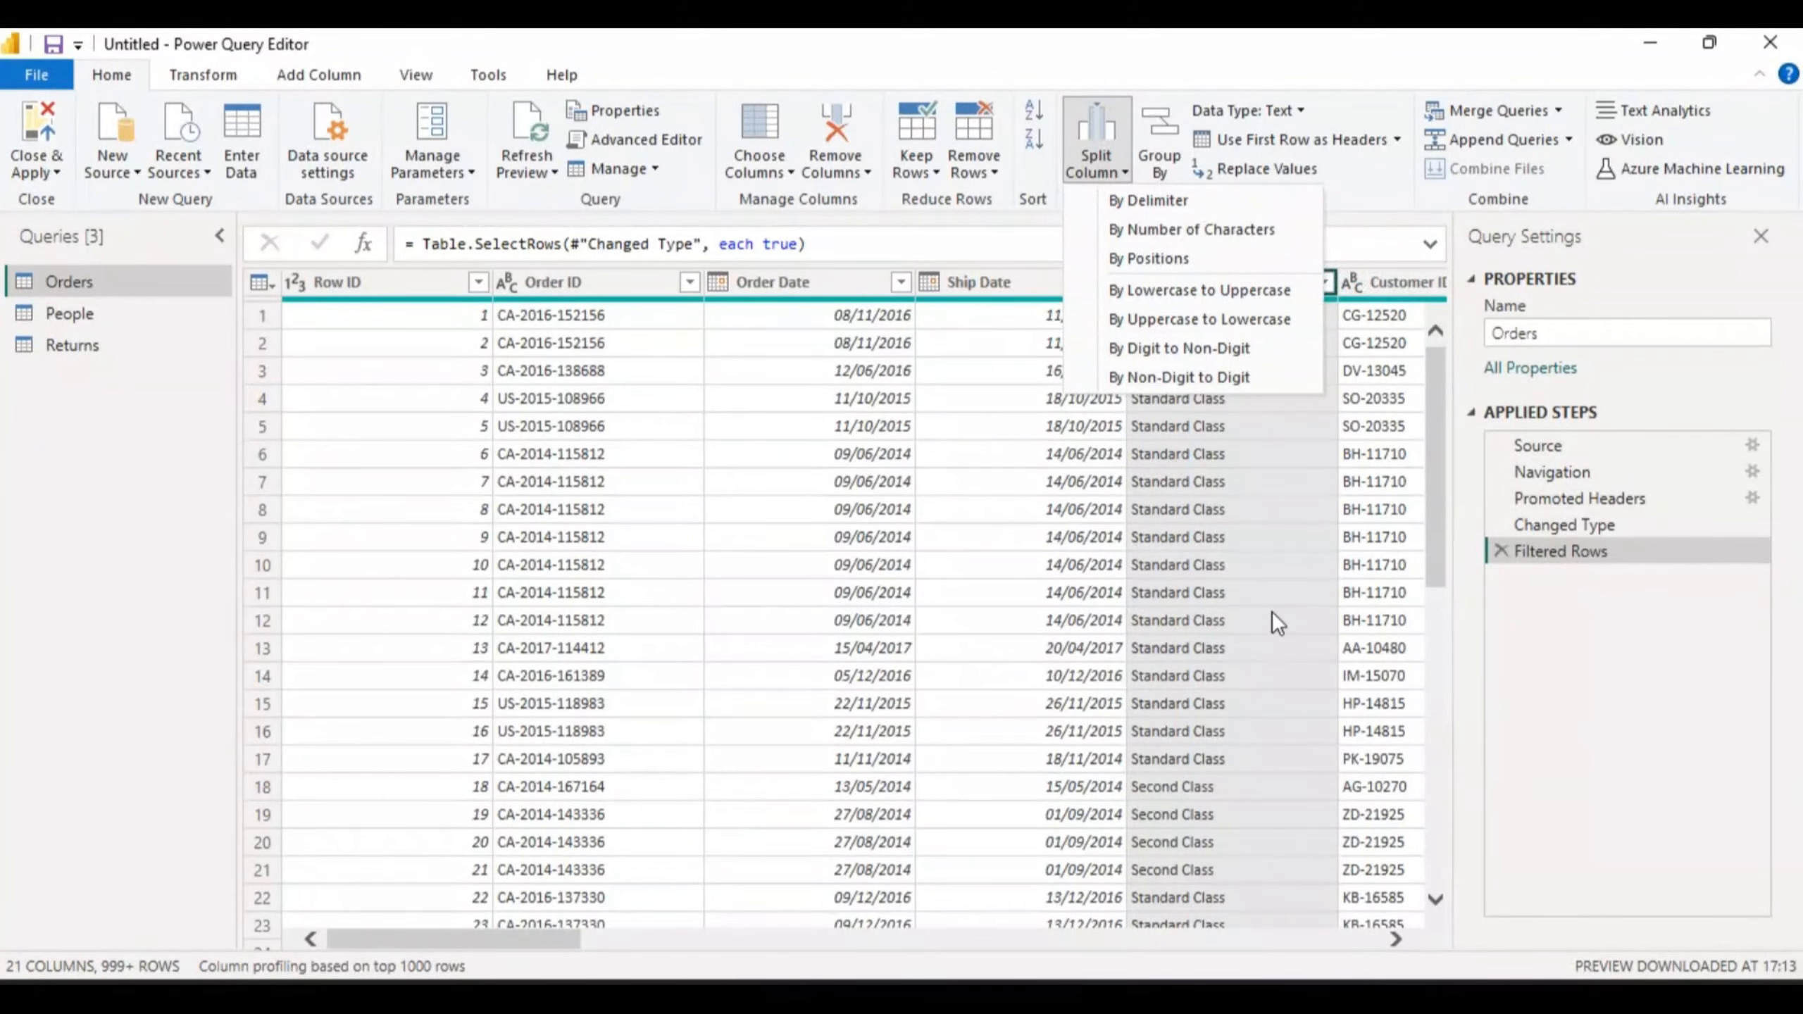
# - Choose Split Column By Delimiter for Ship Mode, with Space at each occurrence
pyautogui.click(1143, 200)
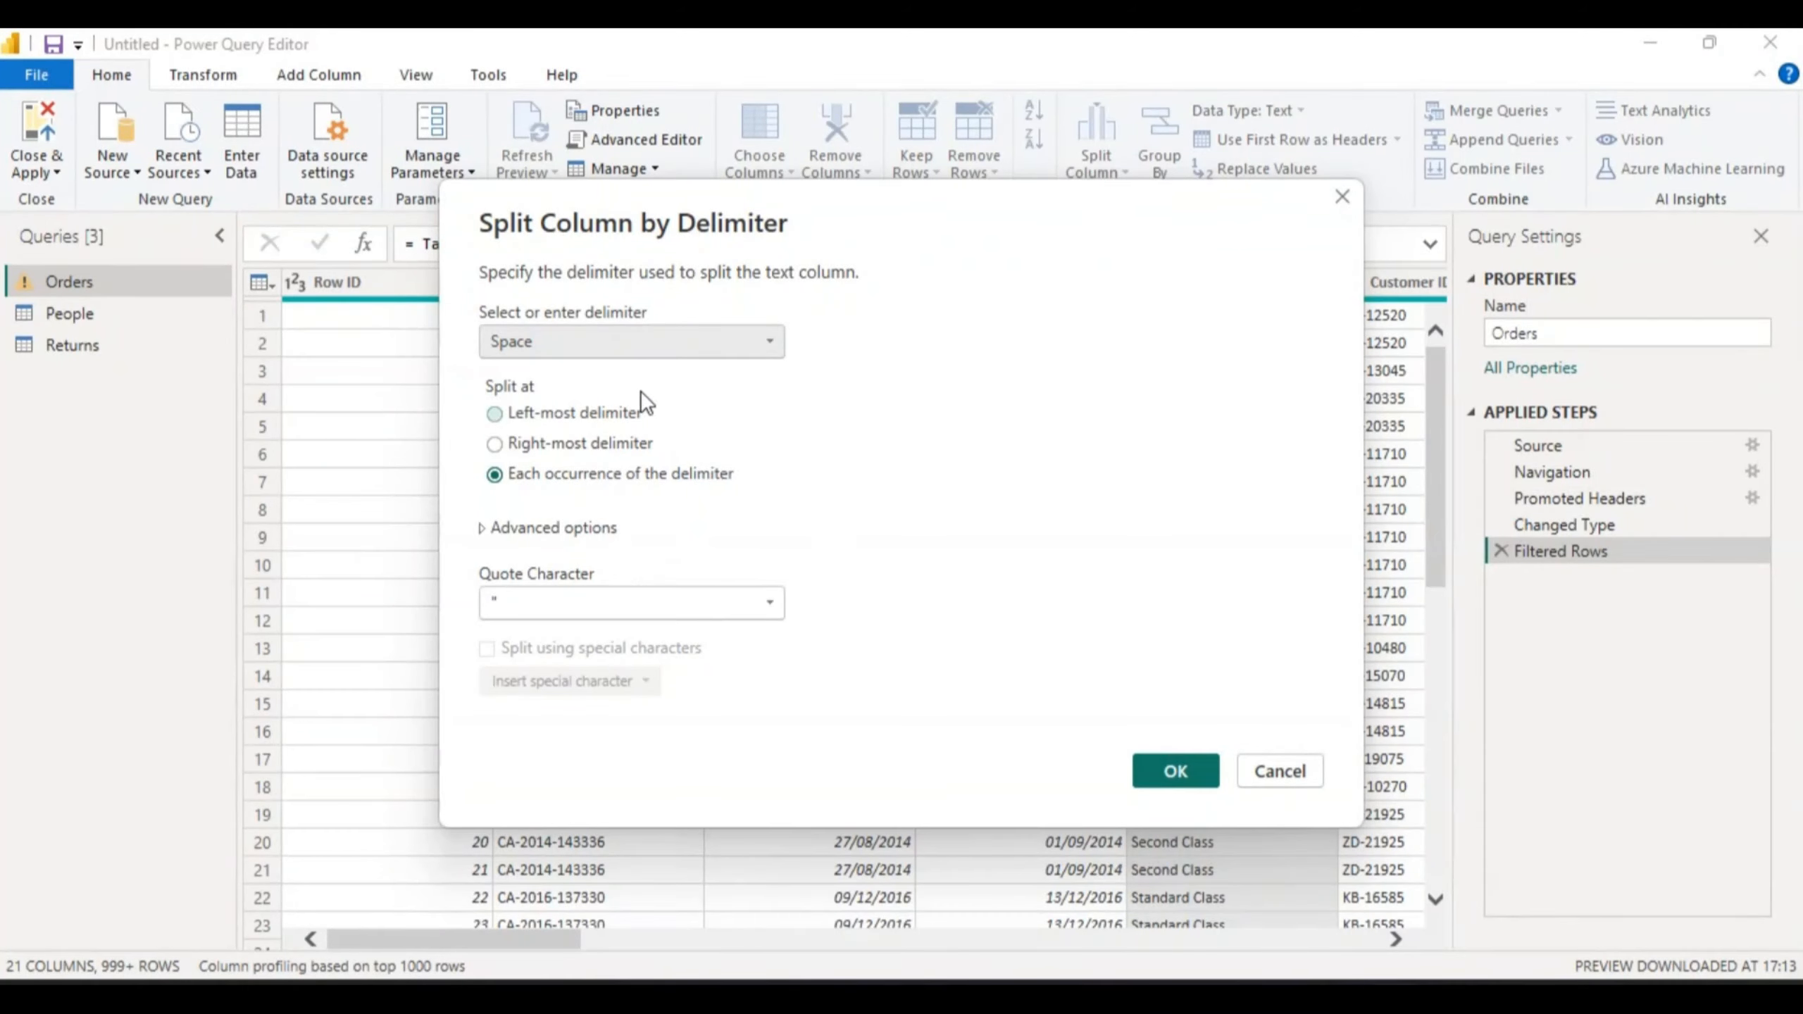
# - Keep Space as the delimiter and confirm, creating Ship Mode.1 and Ship Mode.2
pyautogui.click(771, 341)
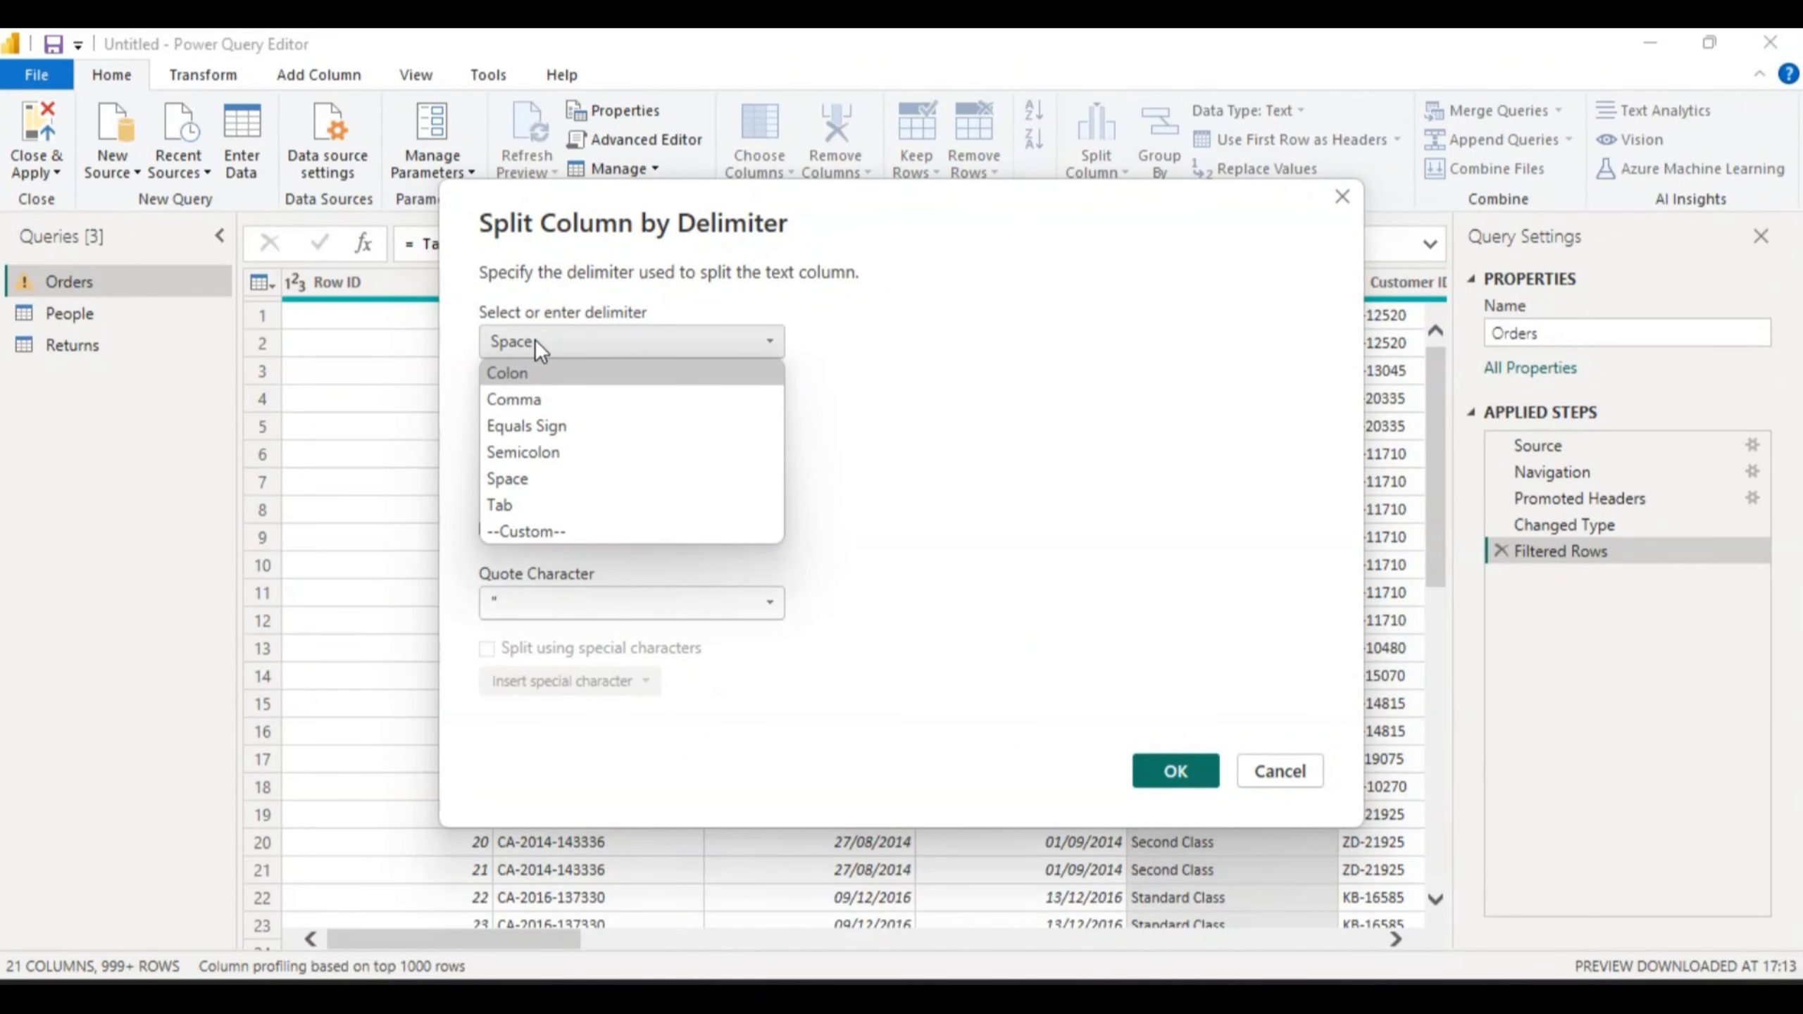
pyautogui.click(772, 344)
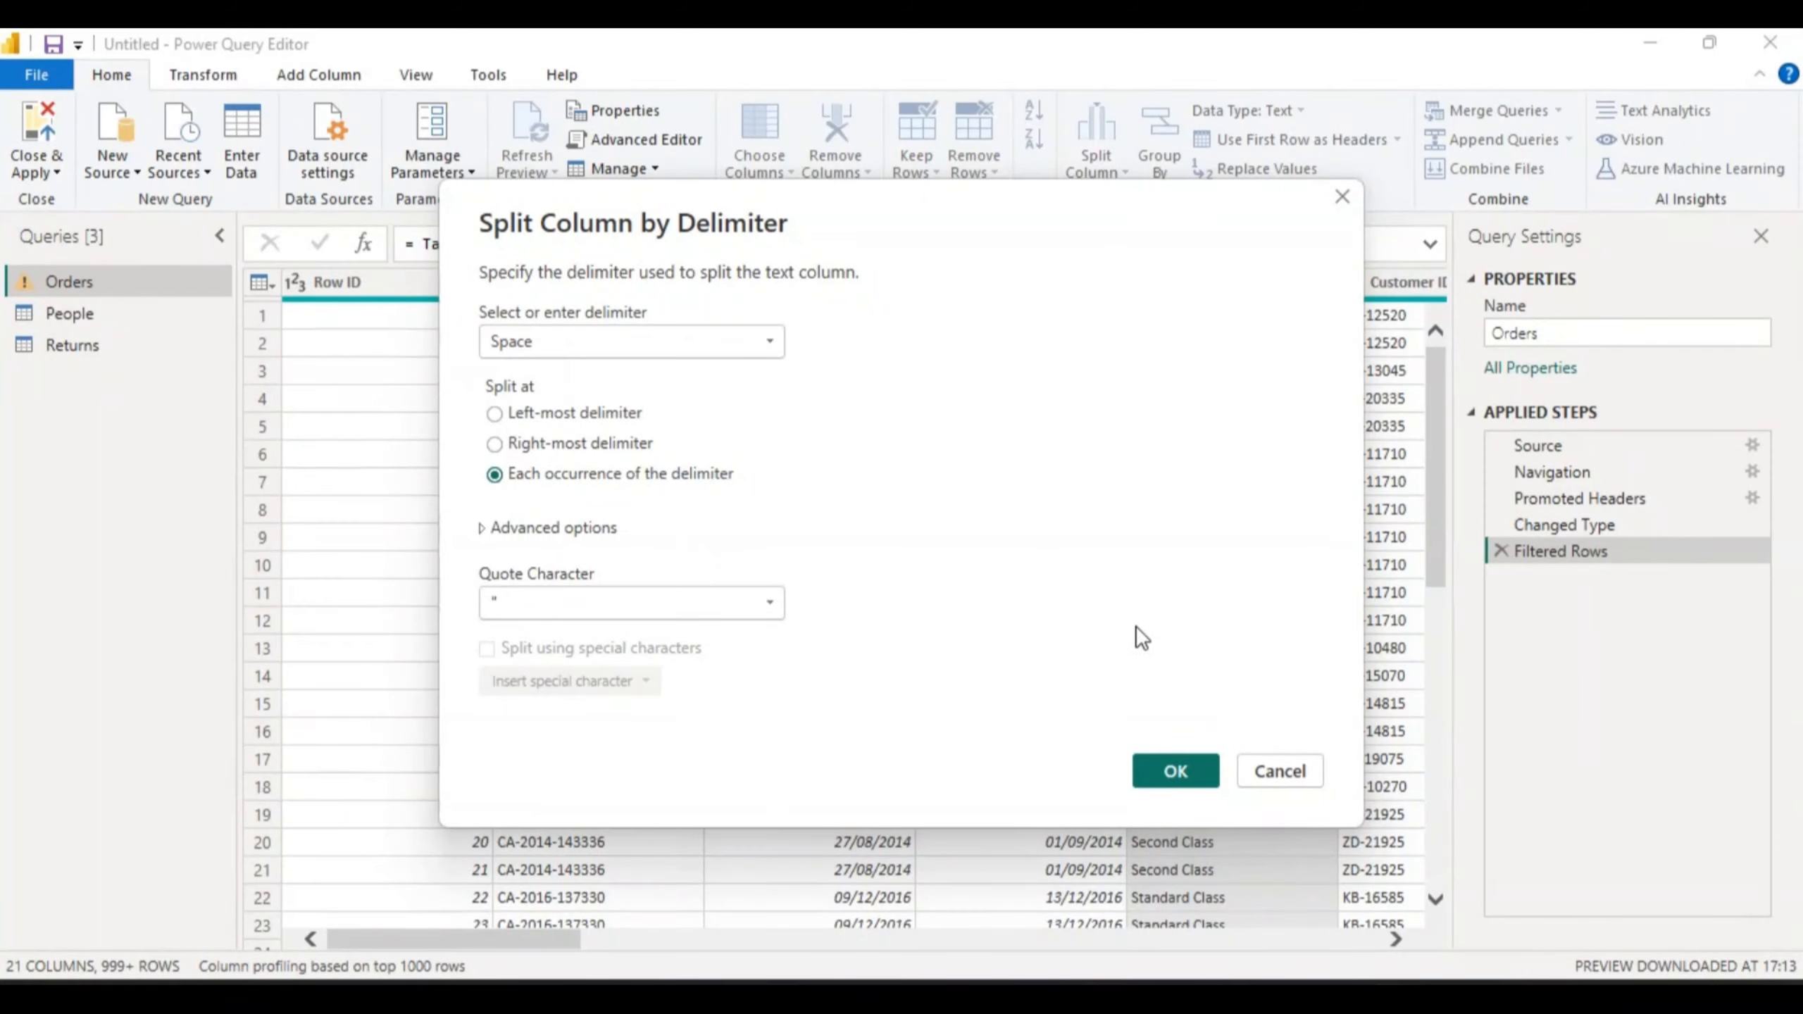
pyautogui.click(1176, 770)
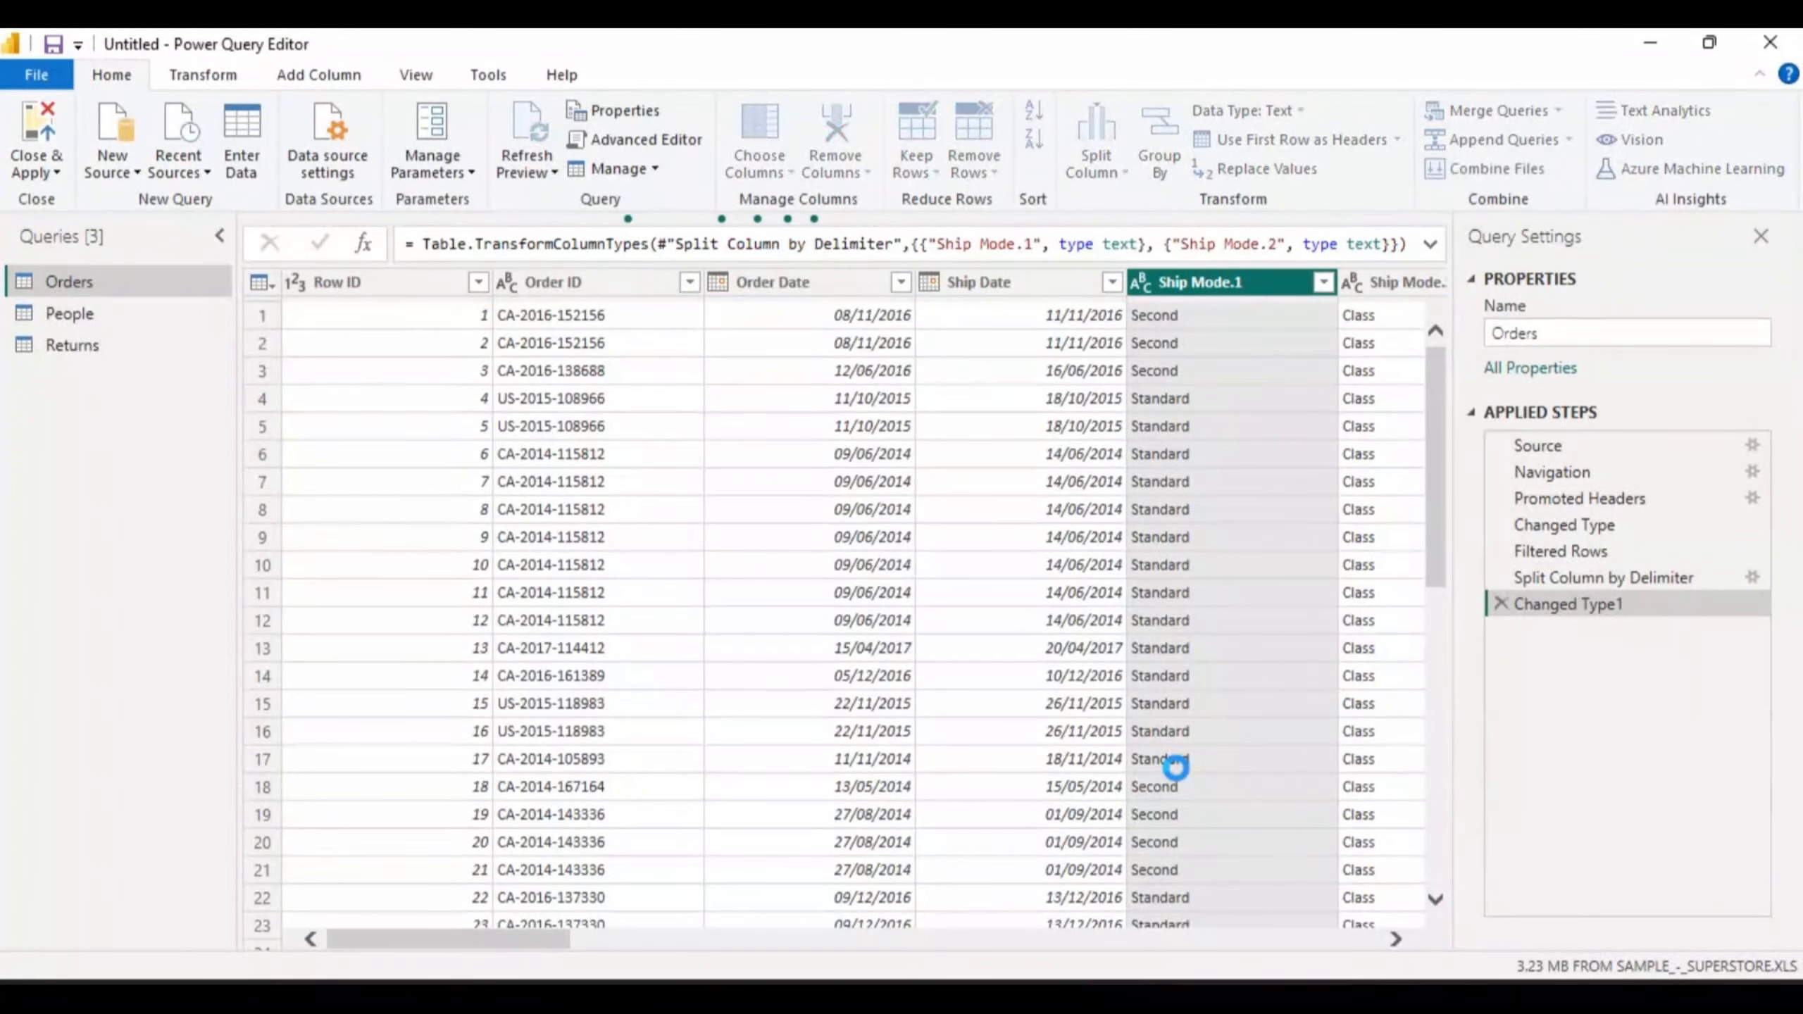
pyautogui.click(1175, 766)
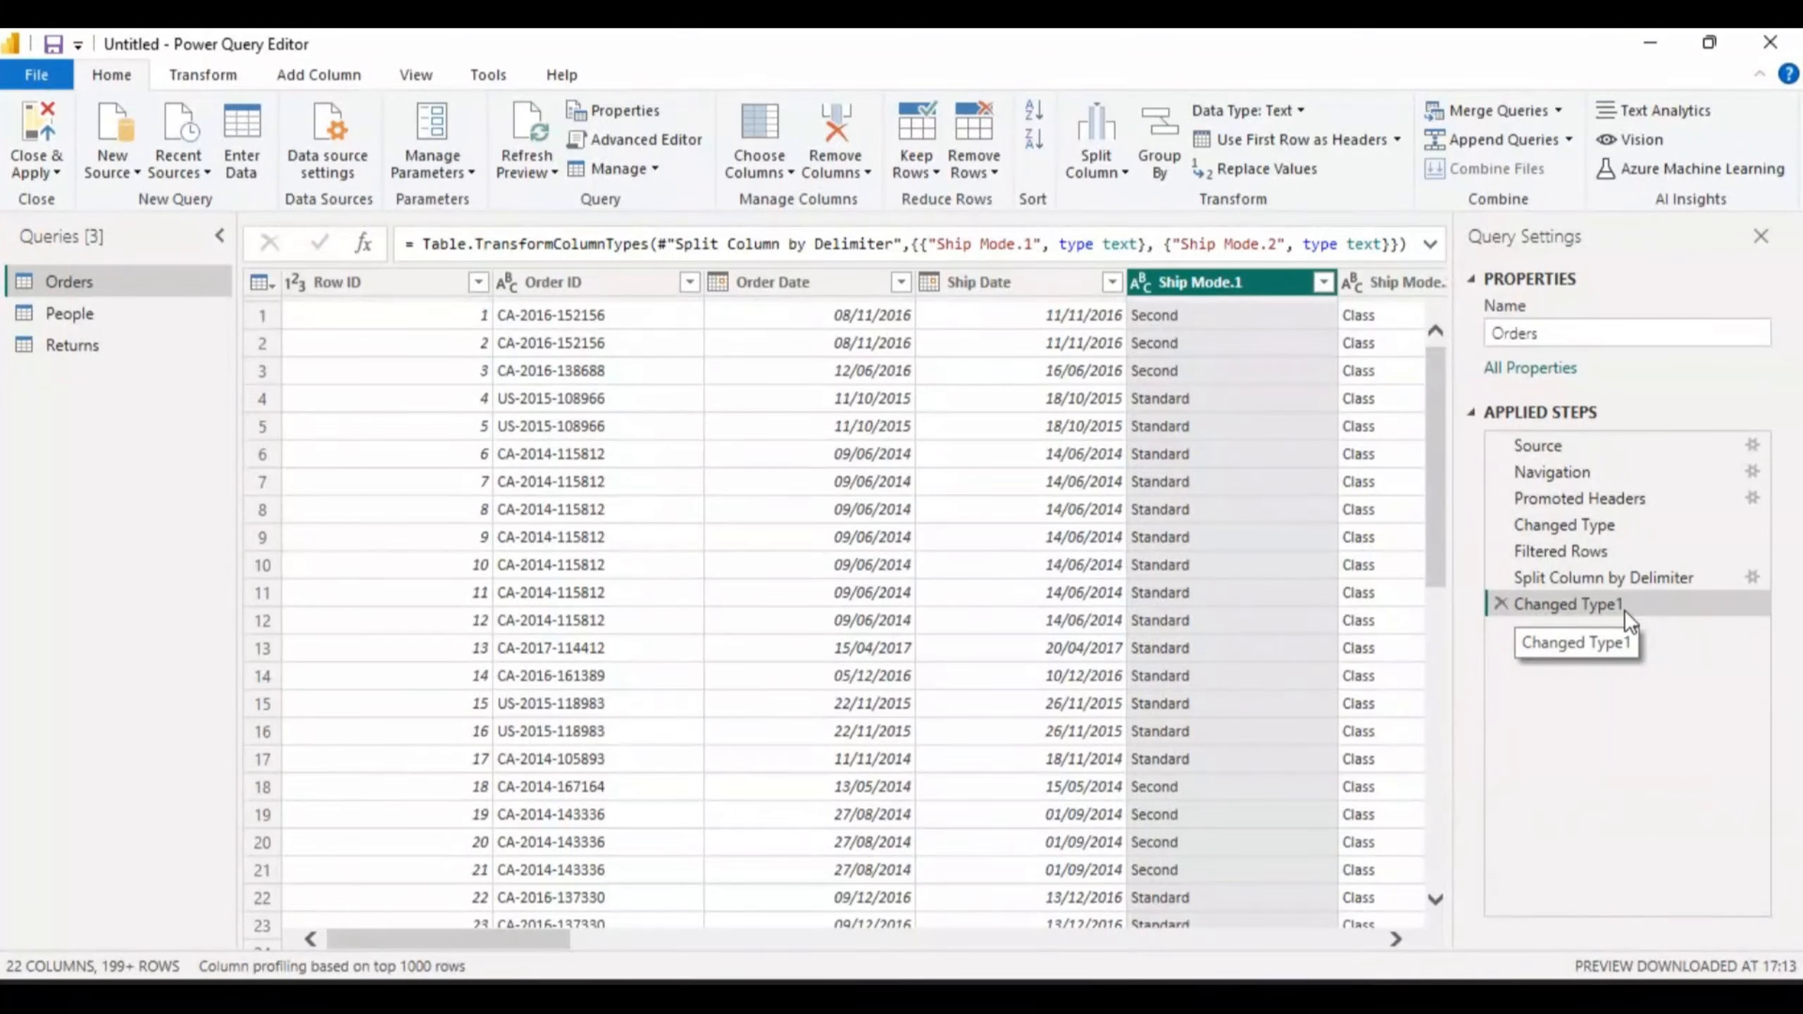
pyautogui.click(1393, 938)
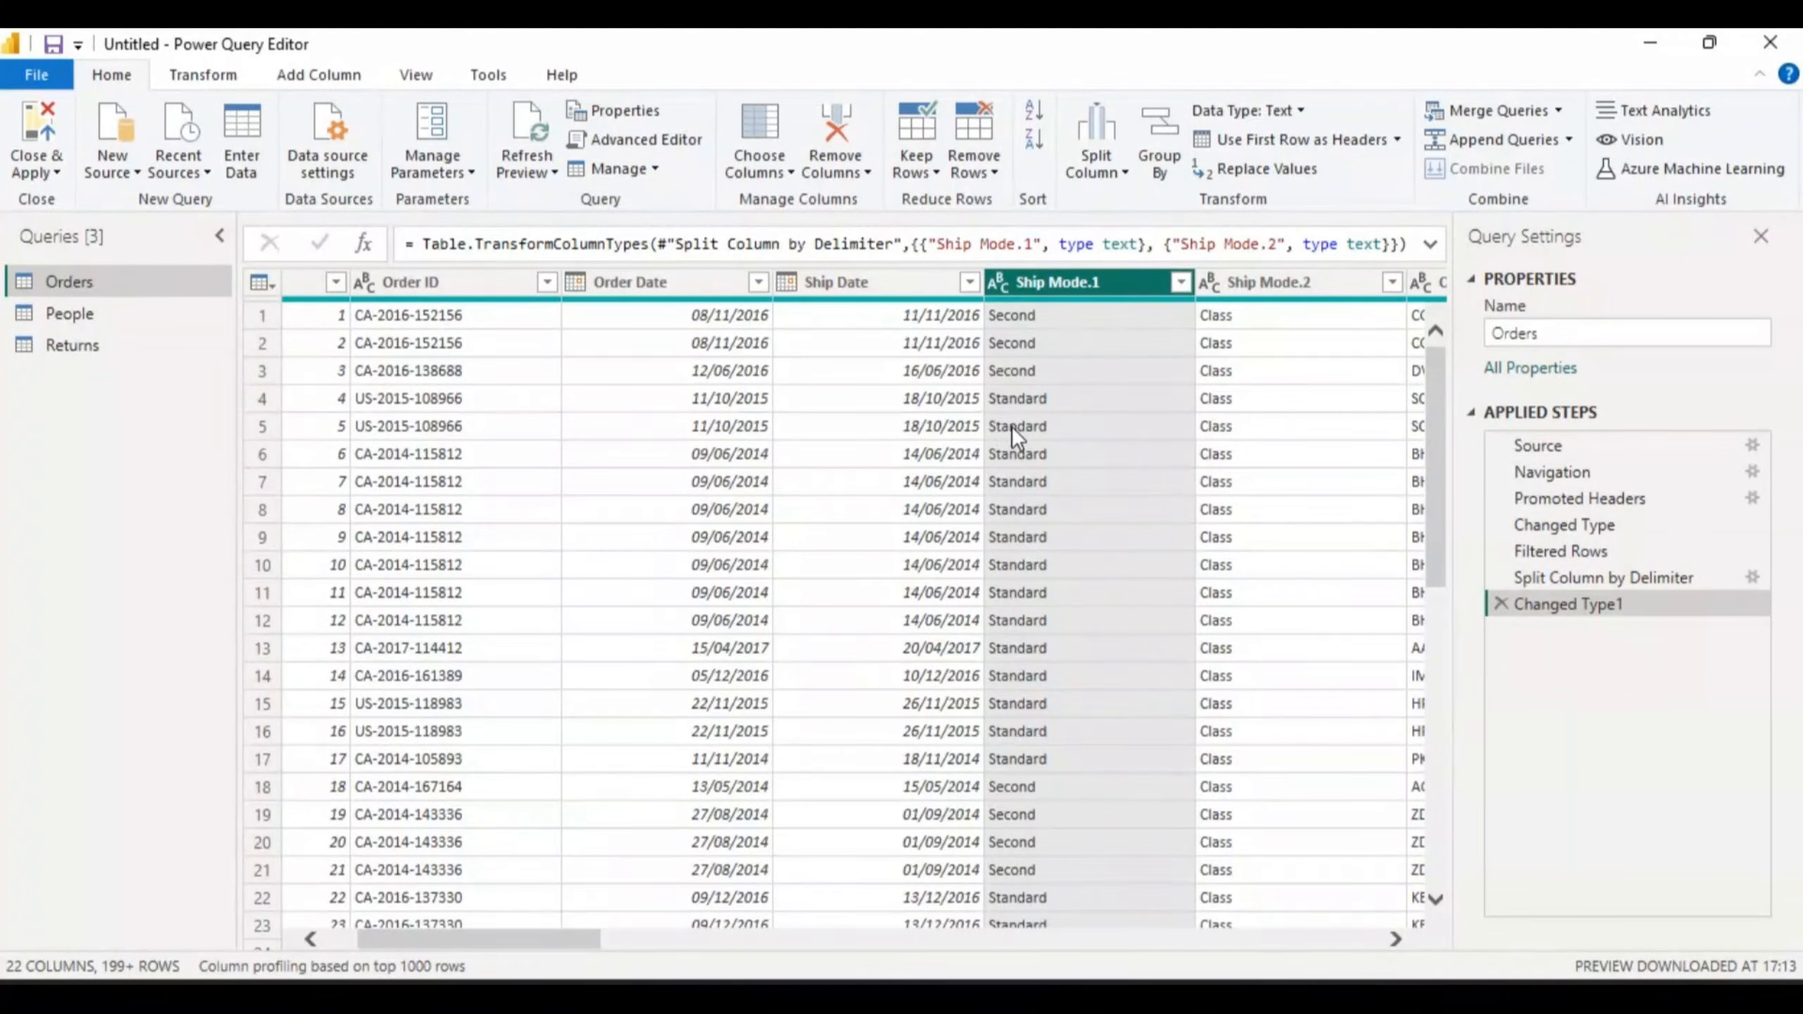
# - Delete the Changed Type1 and Split Column by Delimiter steps from Applied Steps
pyautogui.click(1500, 604)
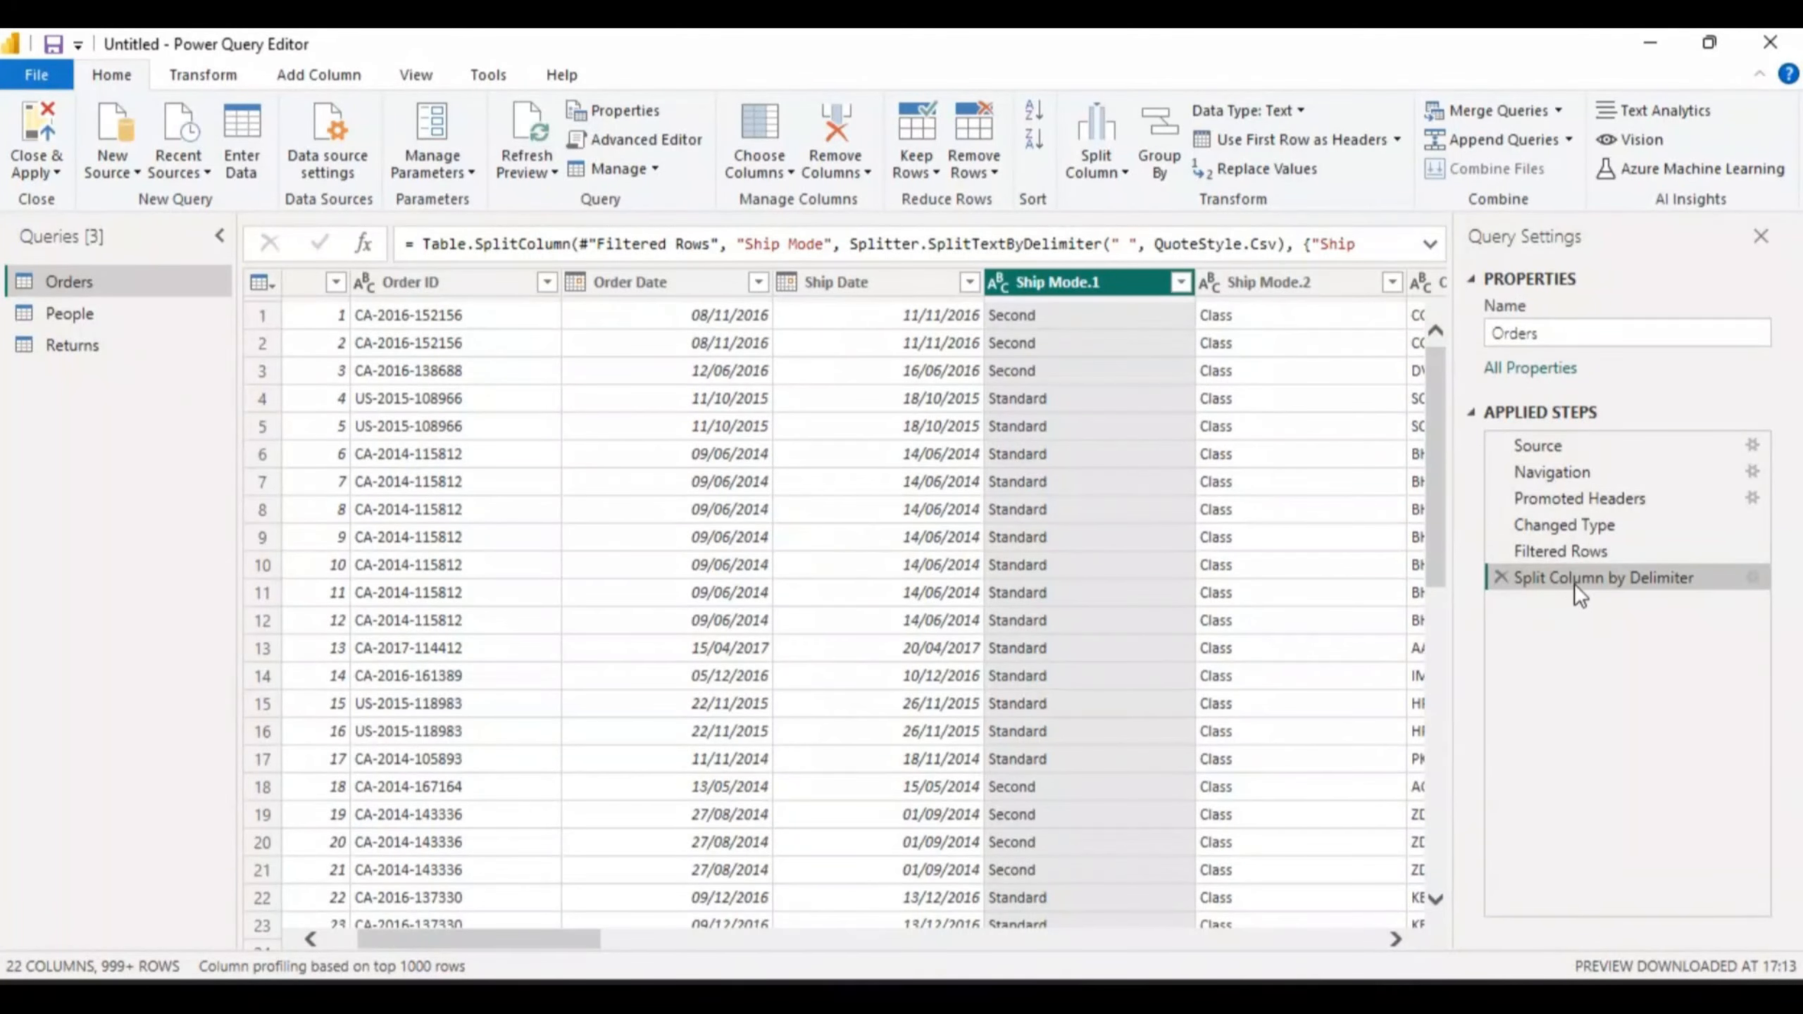
pyautogui.click(1500, 574)
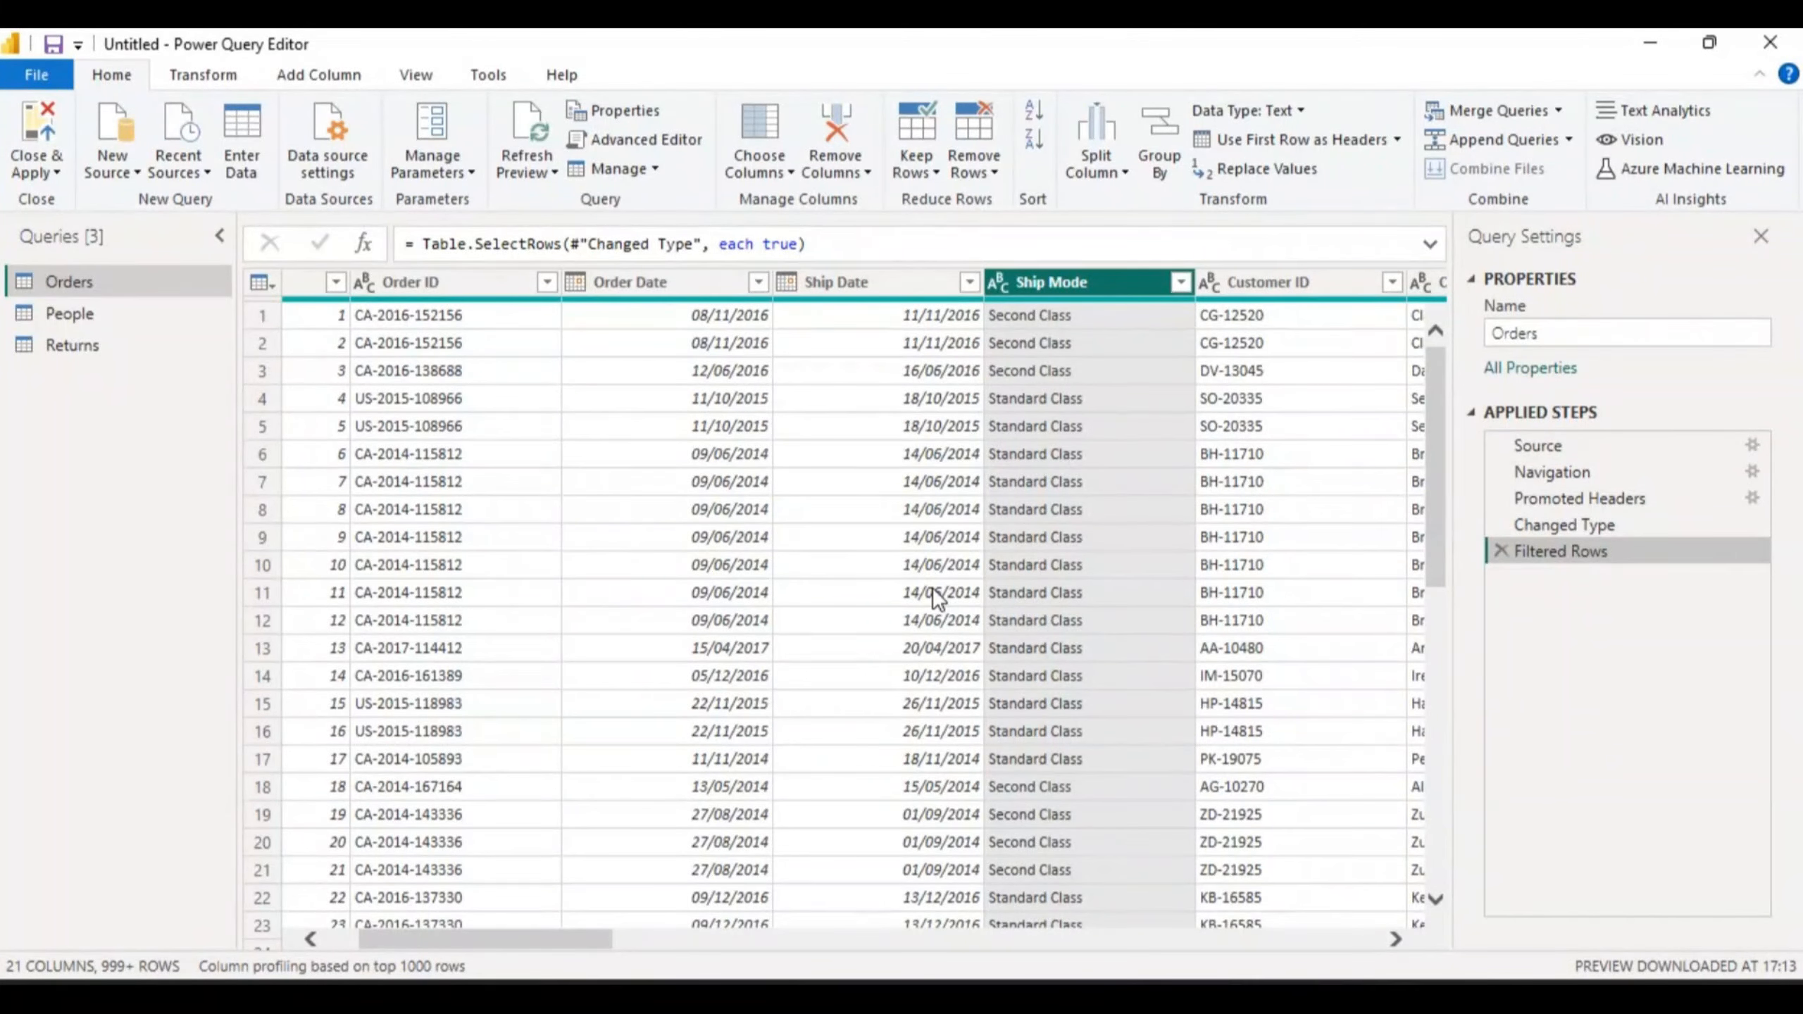
pyautogui.click(134, 166)
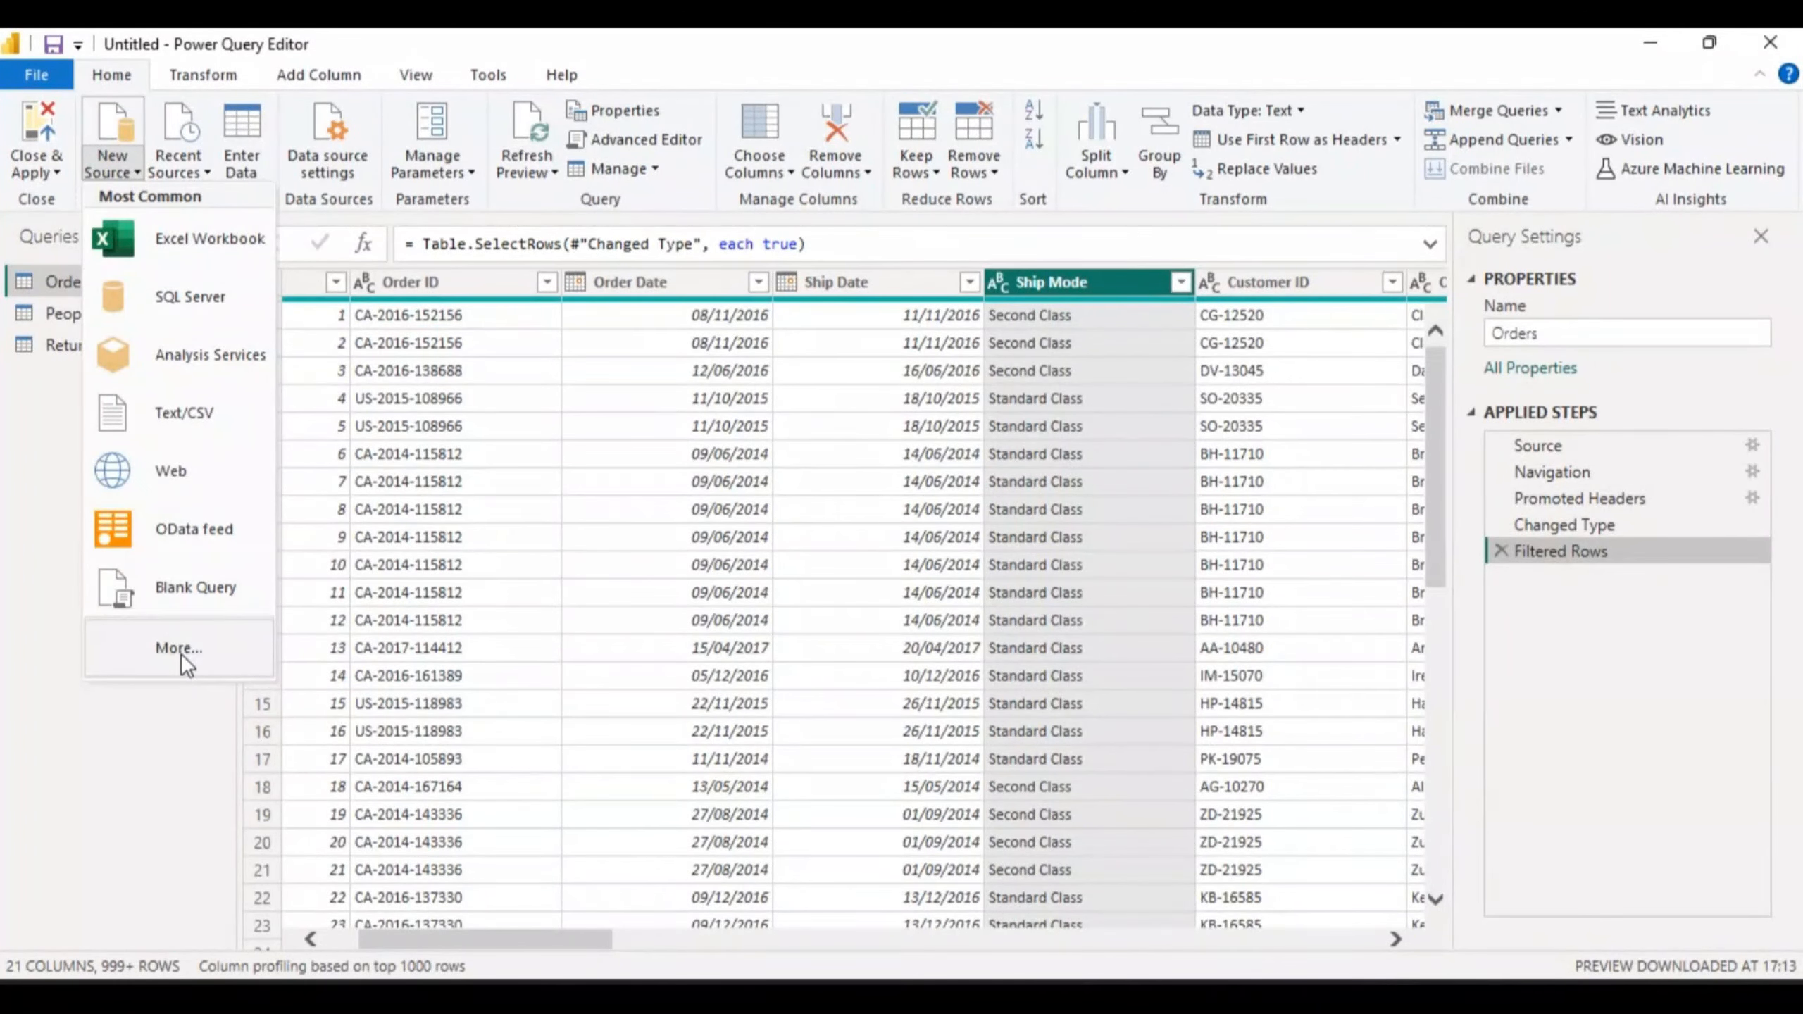
pyautogui.click(195, 235)
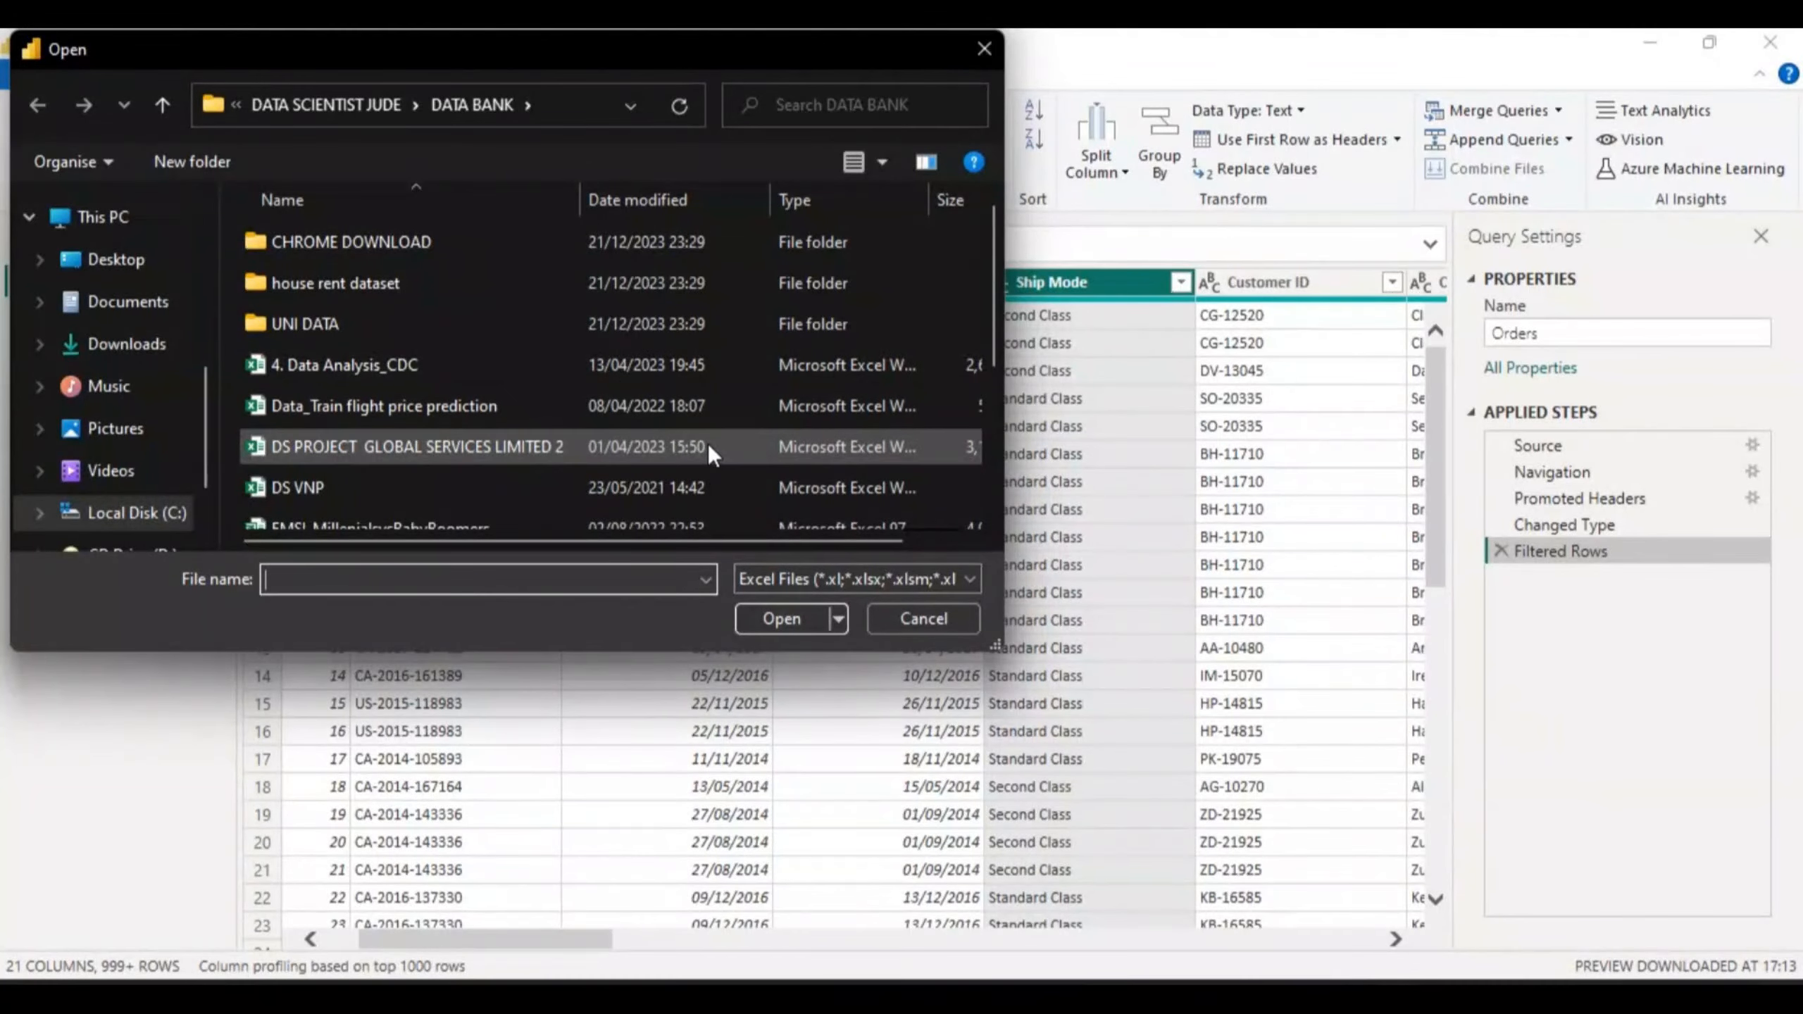
pyautogui.click(943, 615)
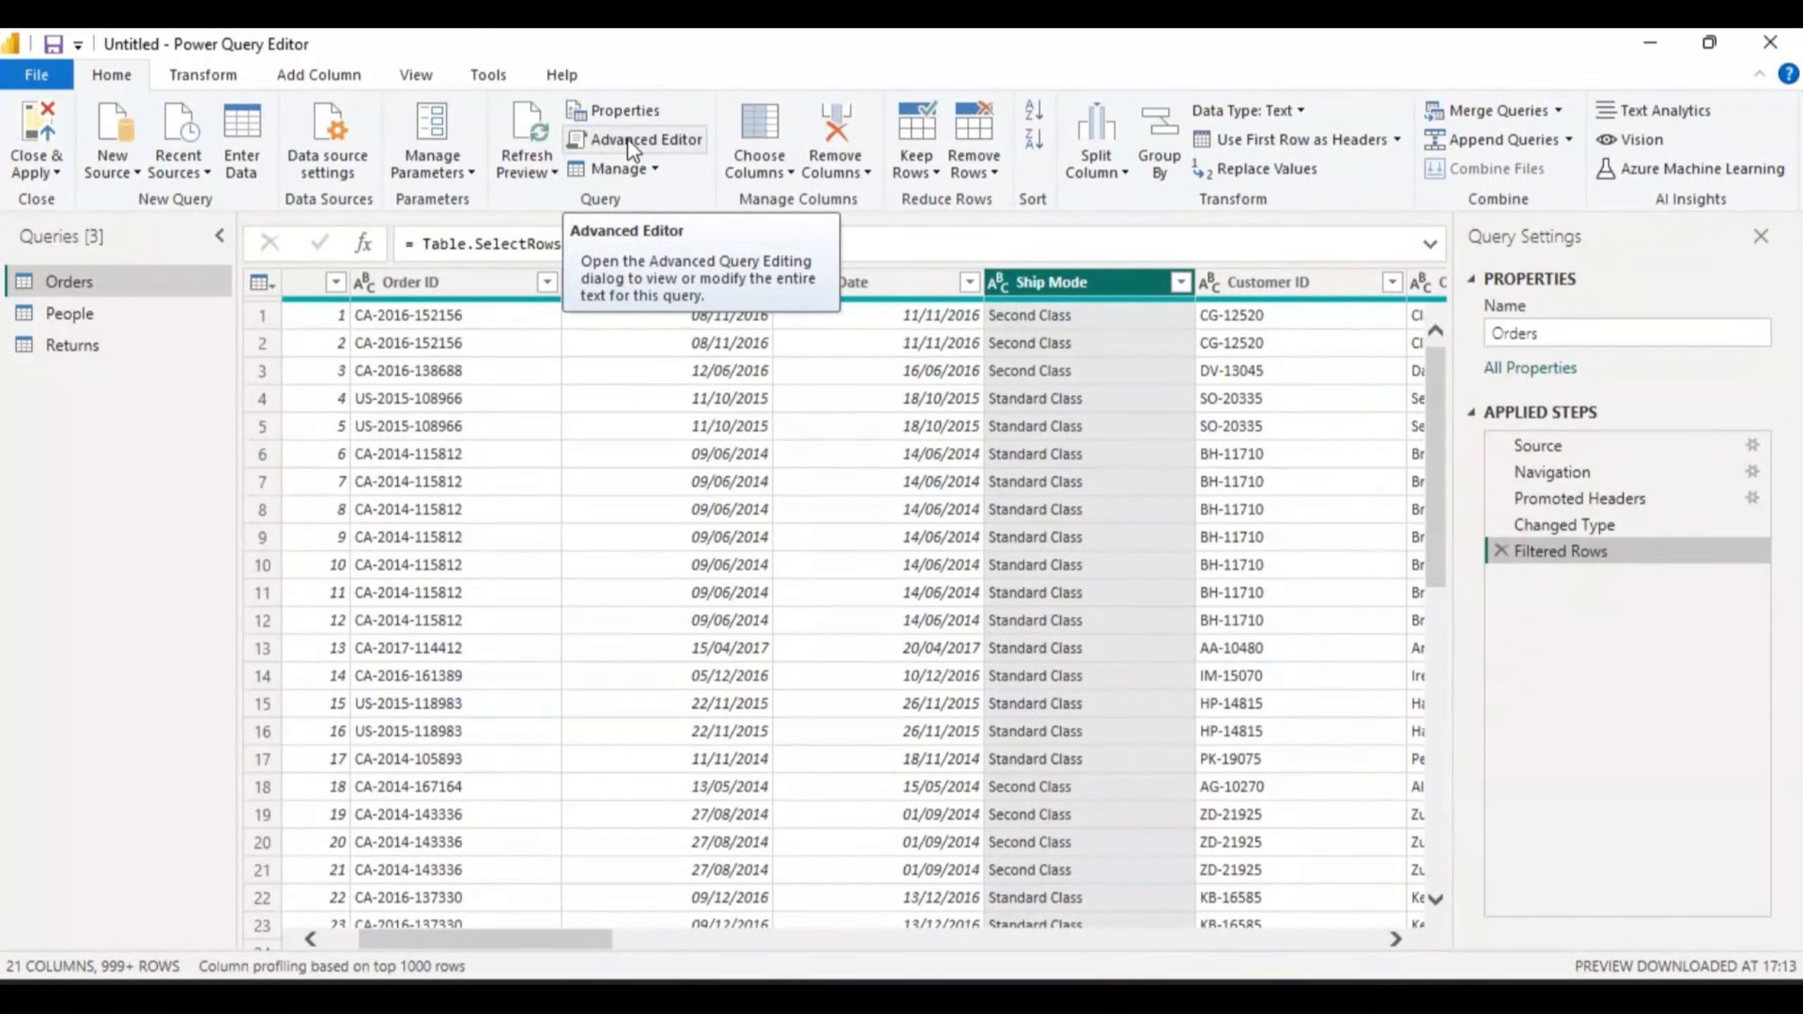
pyautogui.click(789, 166)
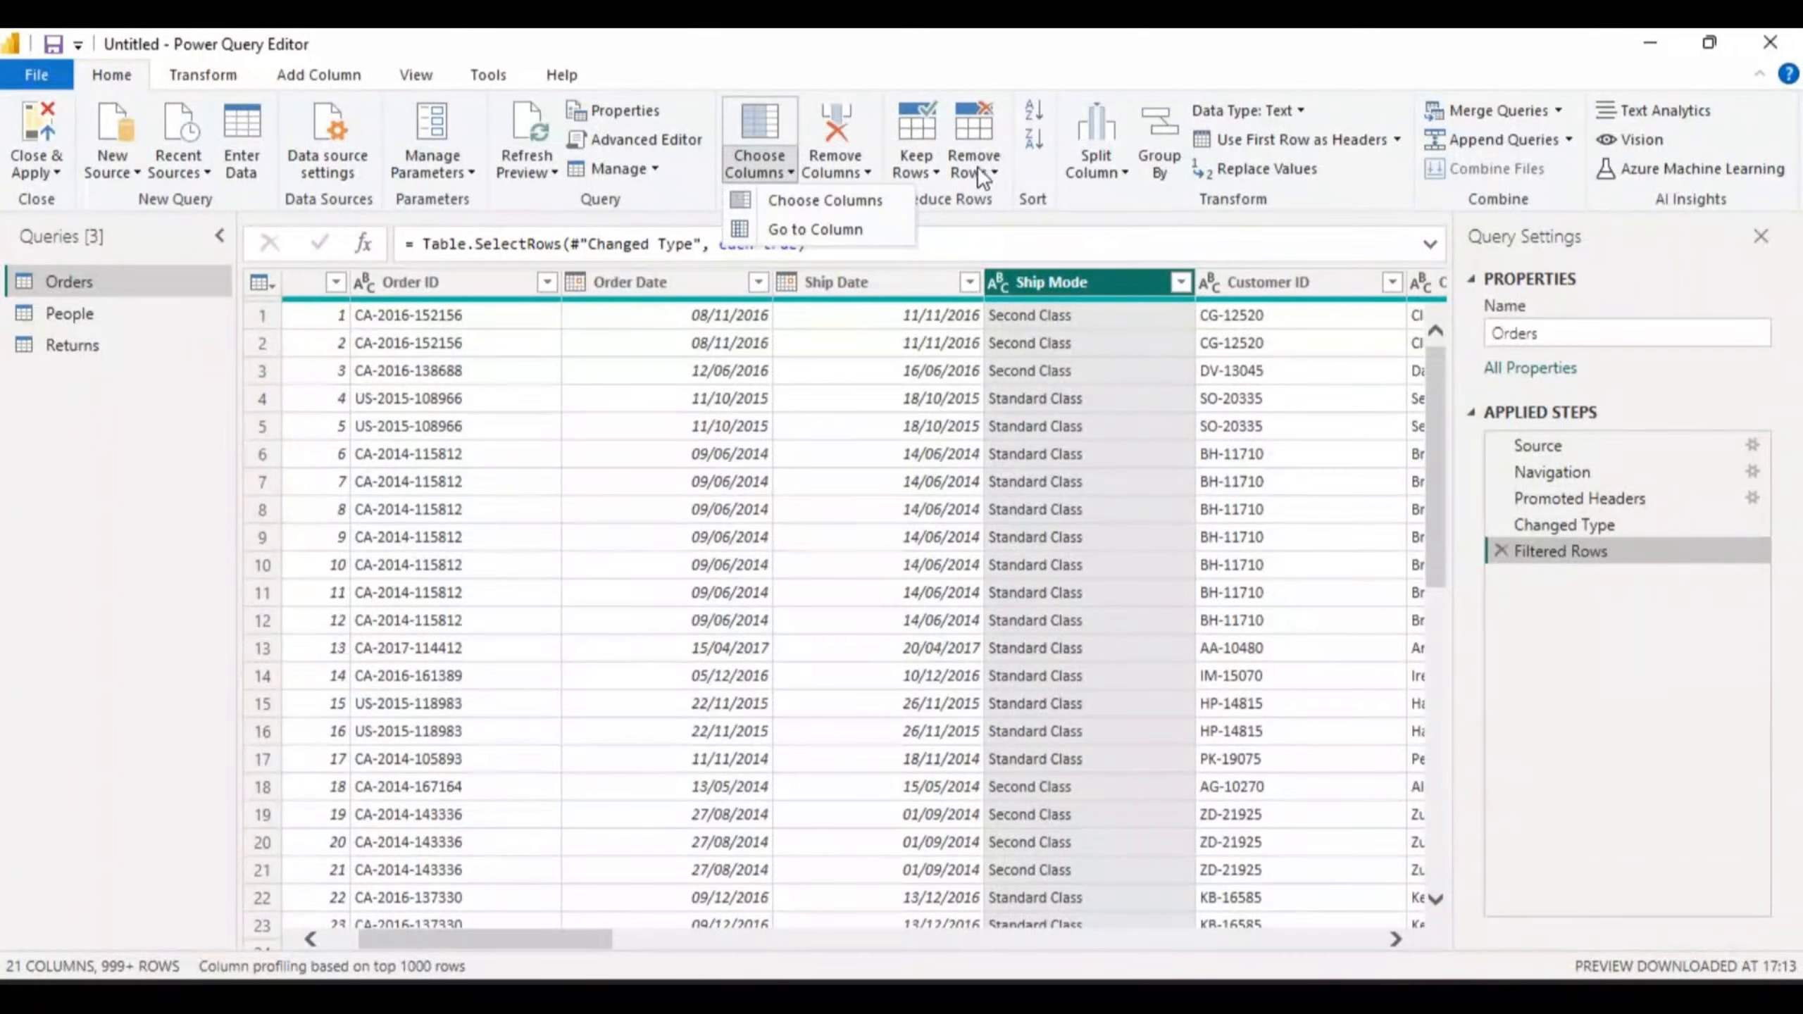
pyautogui.click(931, 234)
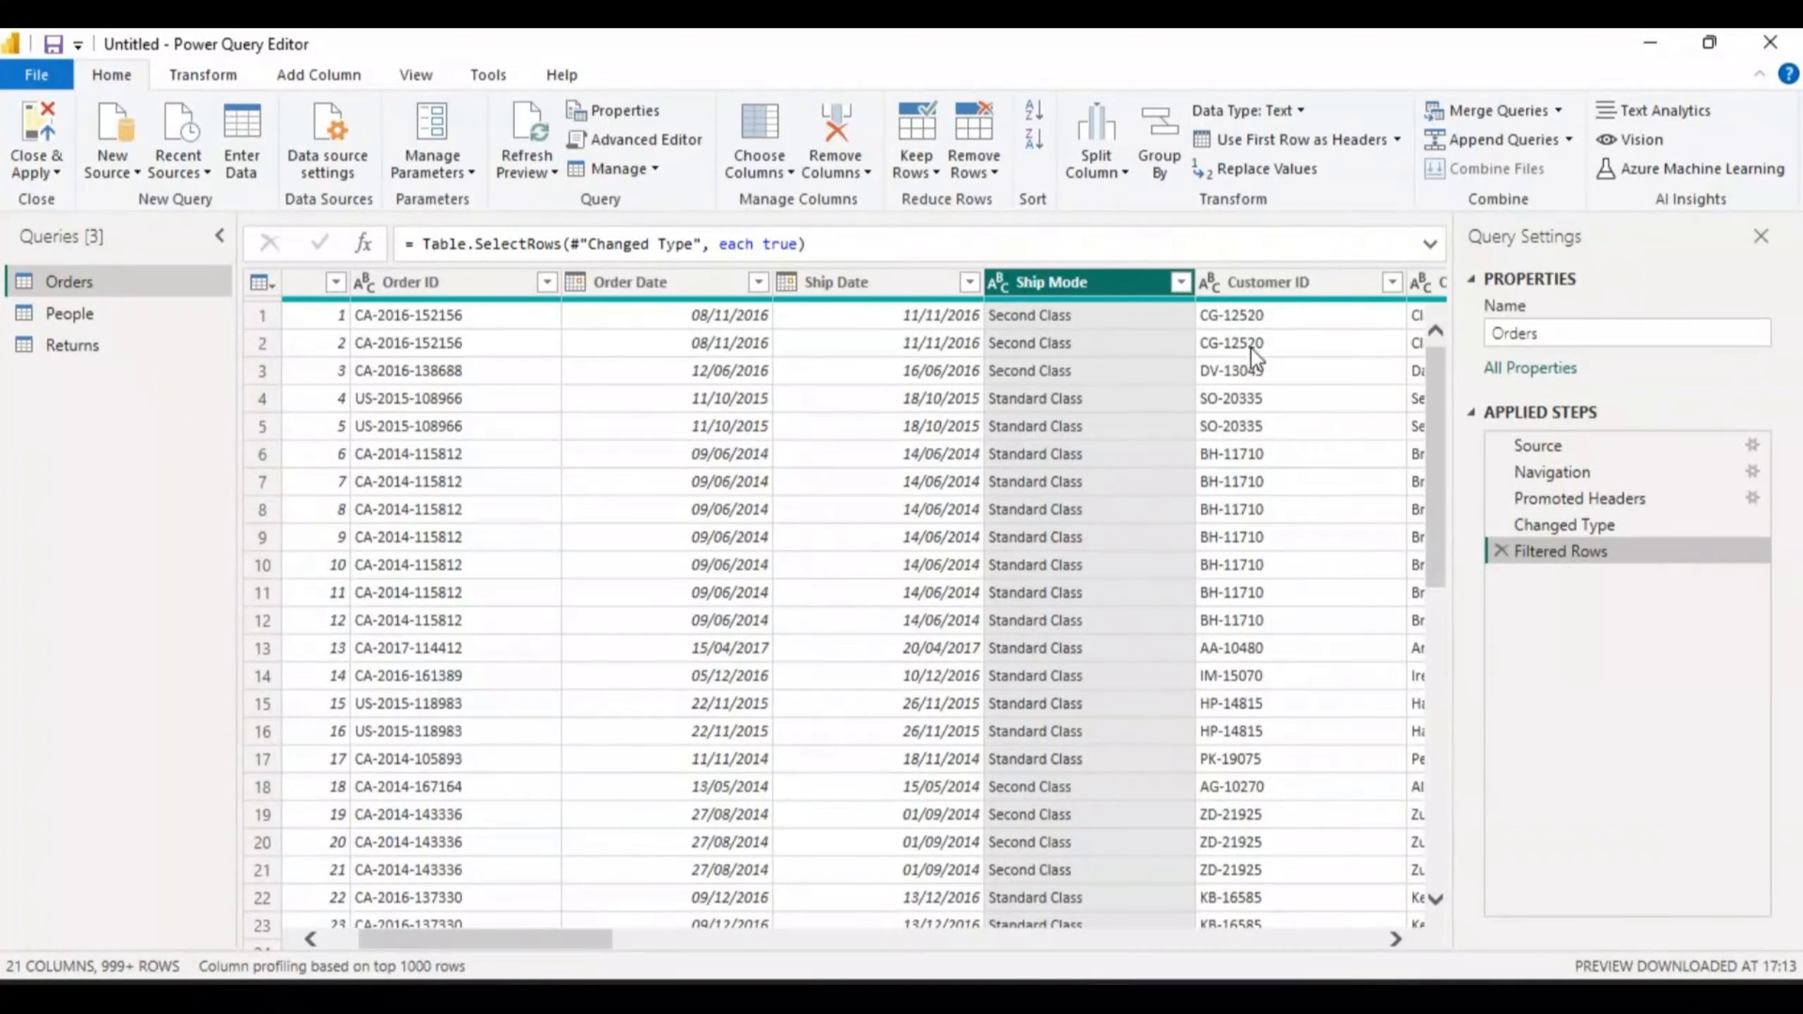
# - Leave the data type as Text, select Row ID, and show the whole-table actions menu
pyautogui.click(1301, 110)
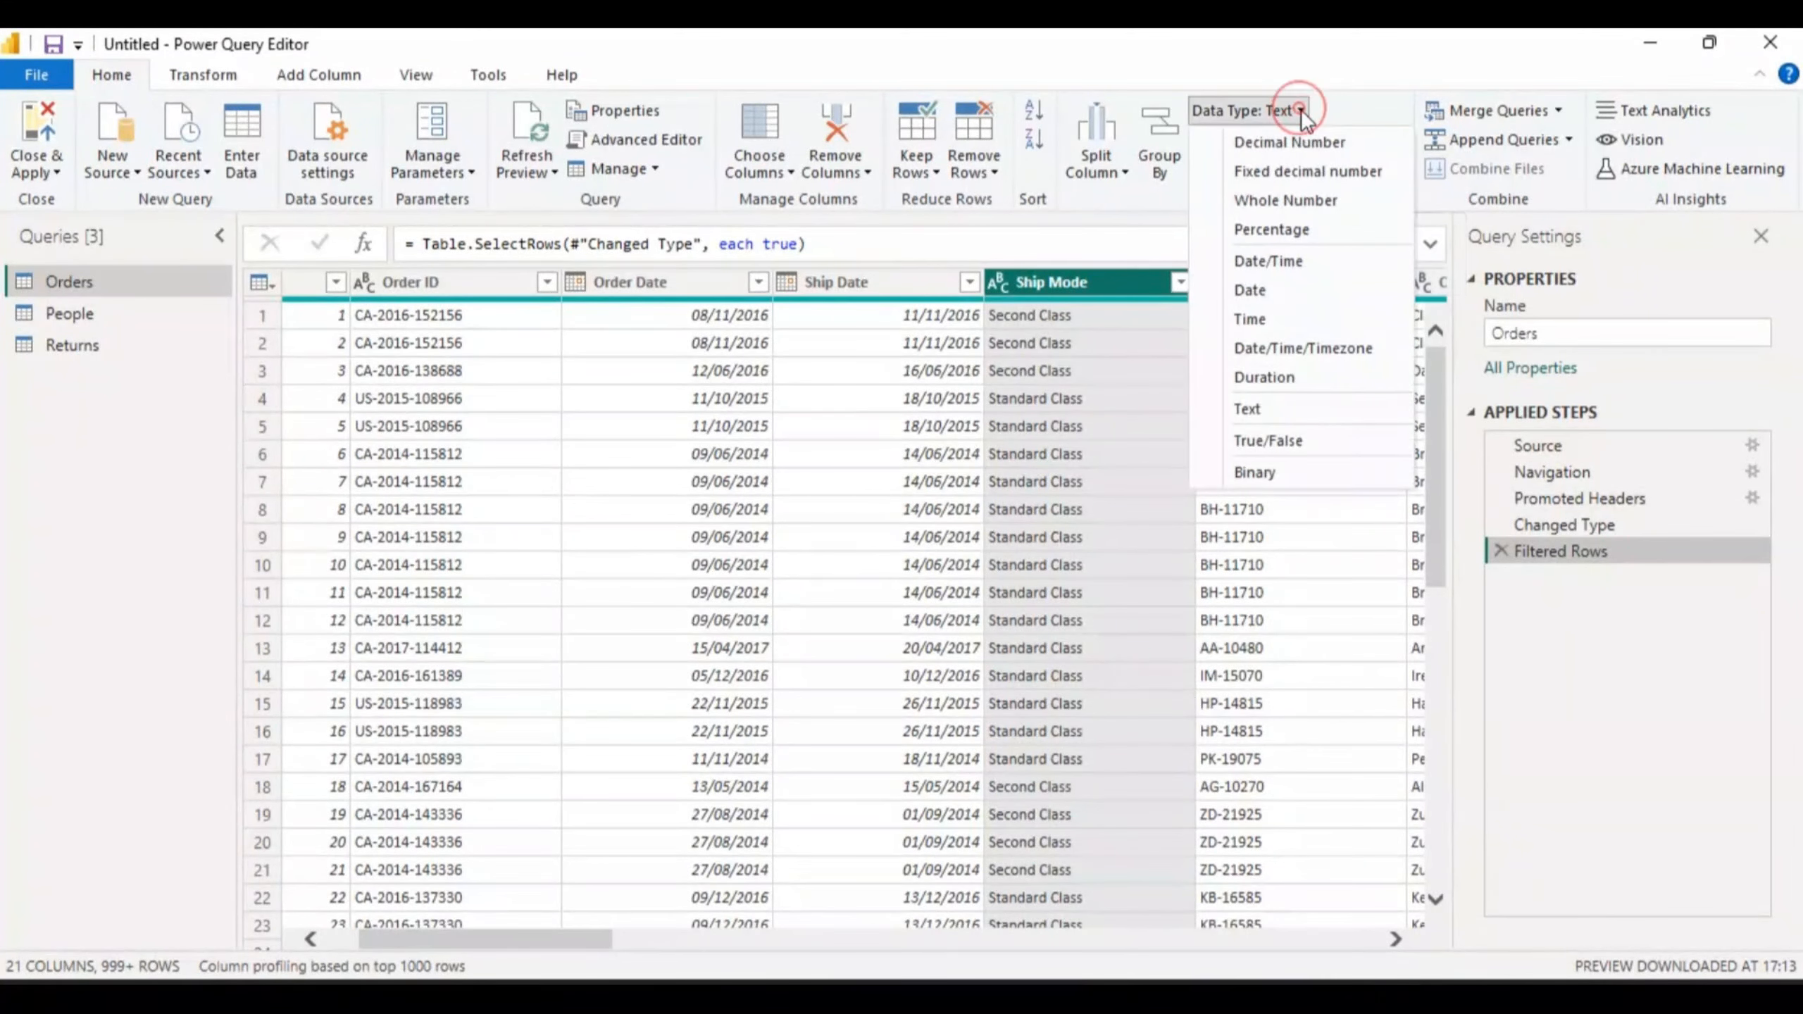
pyautogui.click(1301, 110)
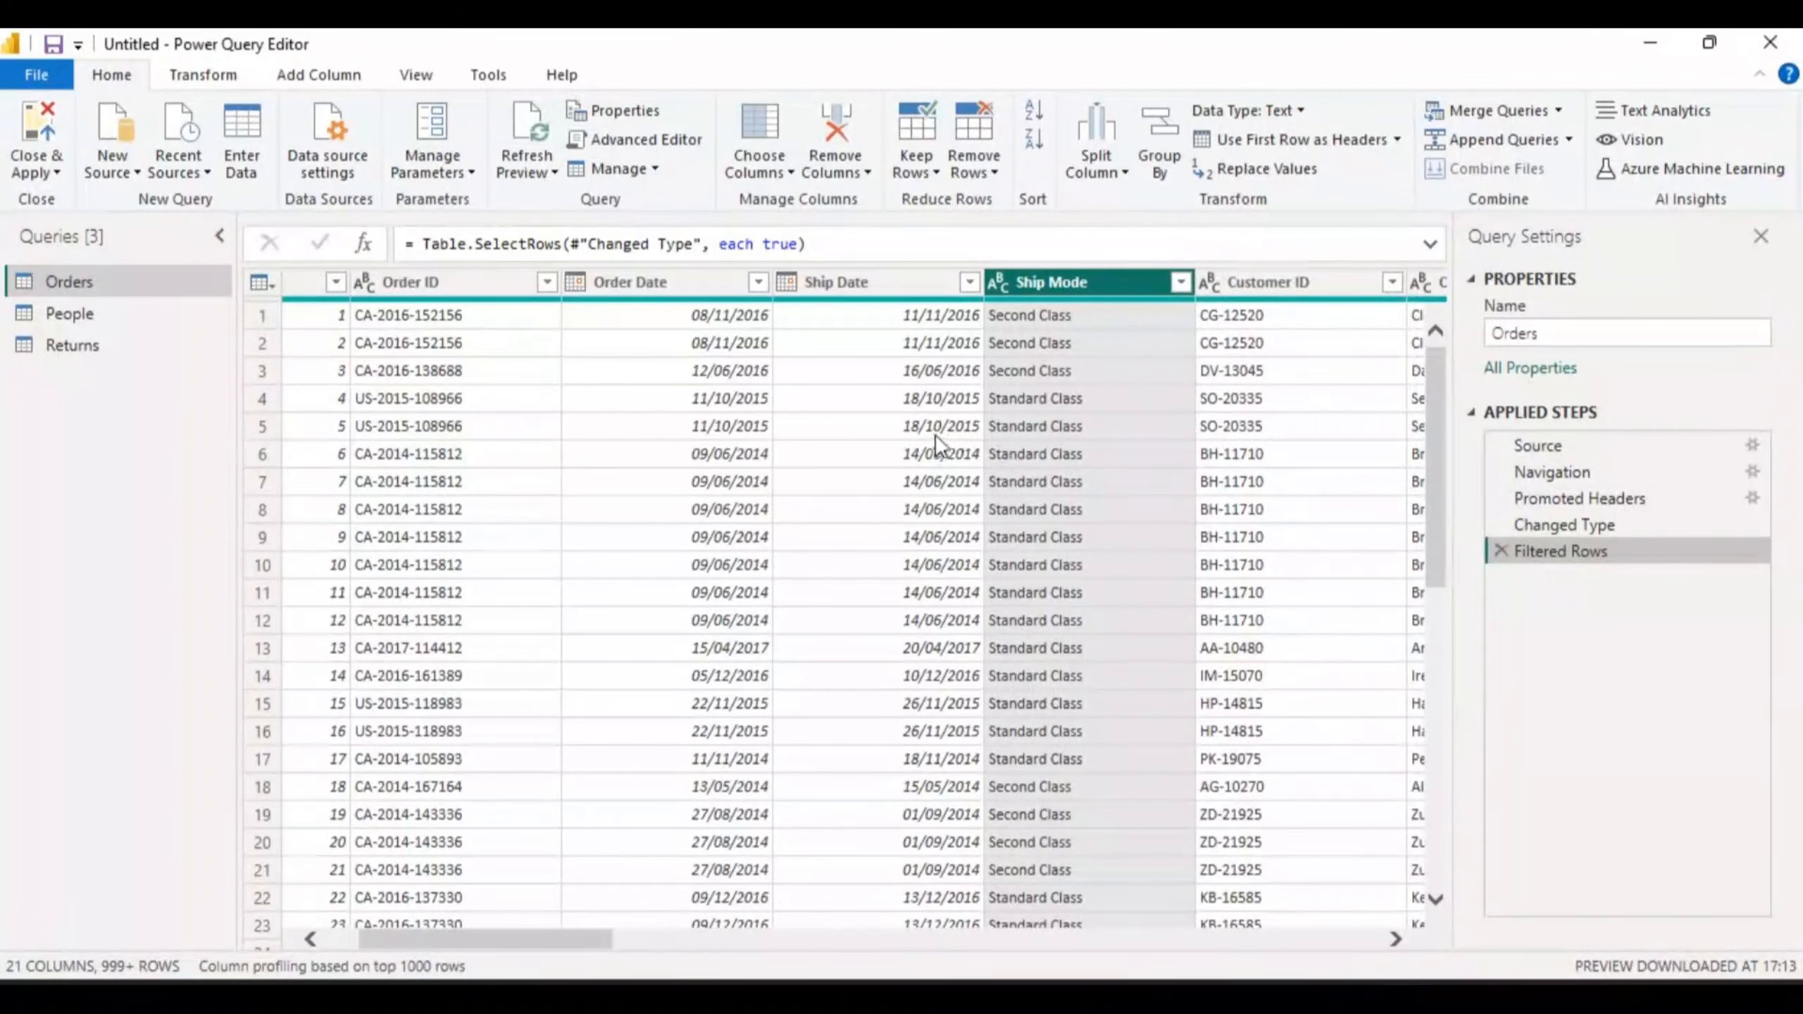
pyautogui.click(714, 278)
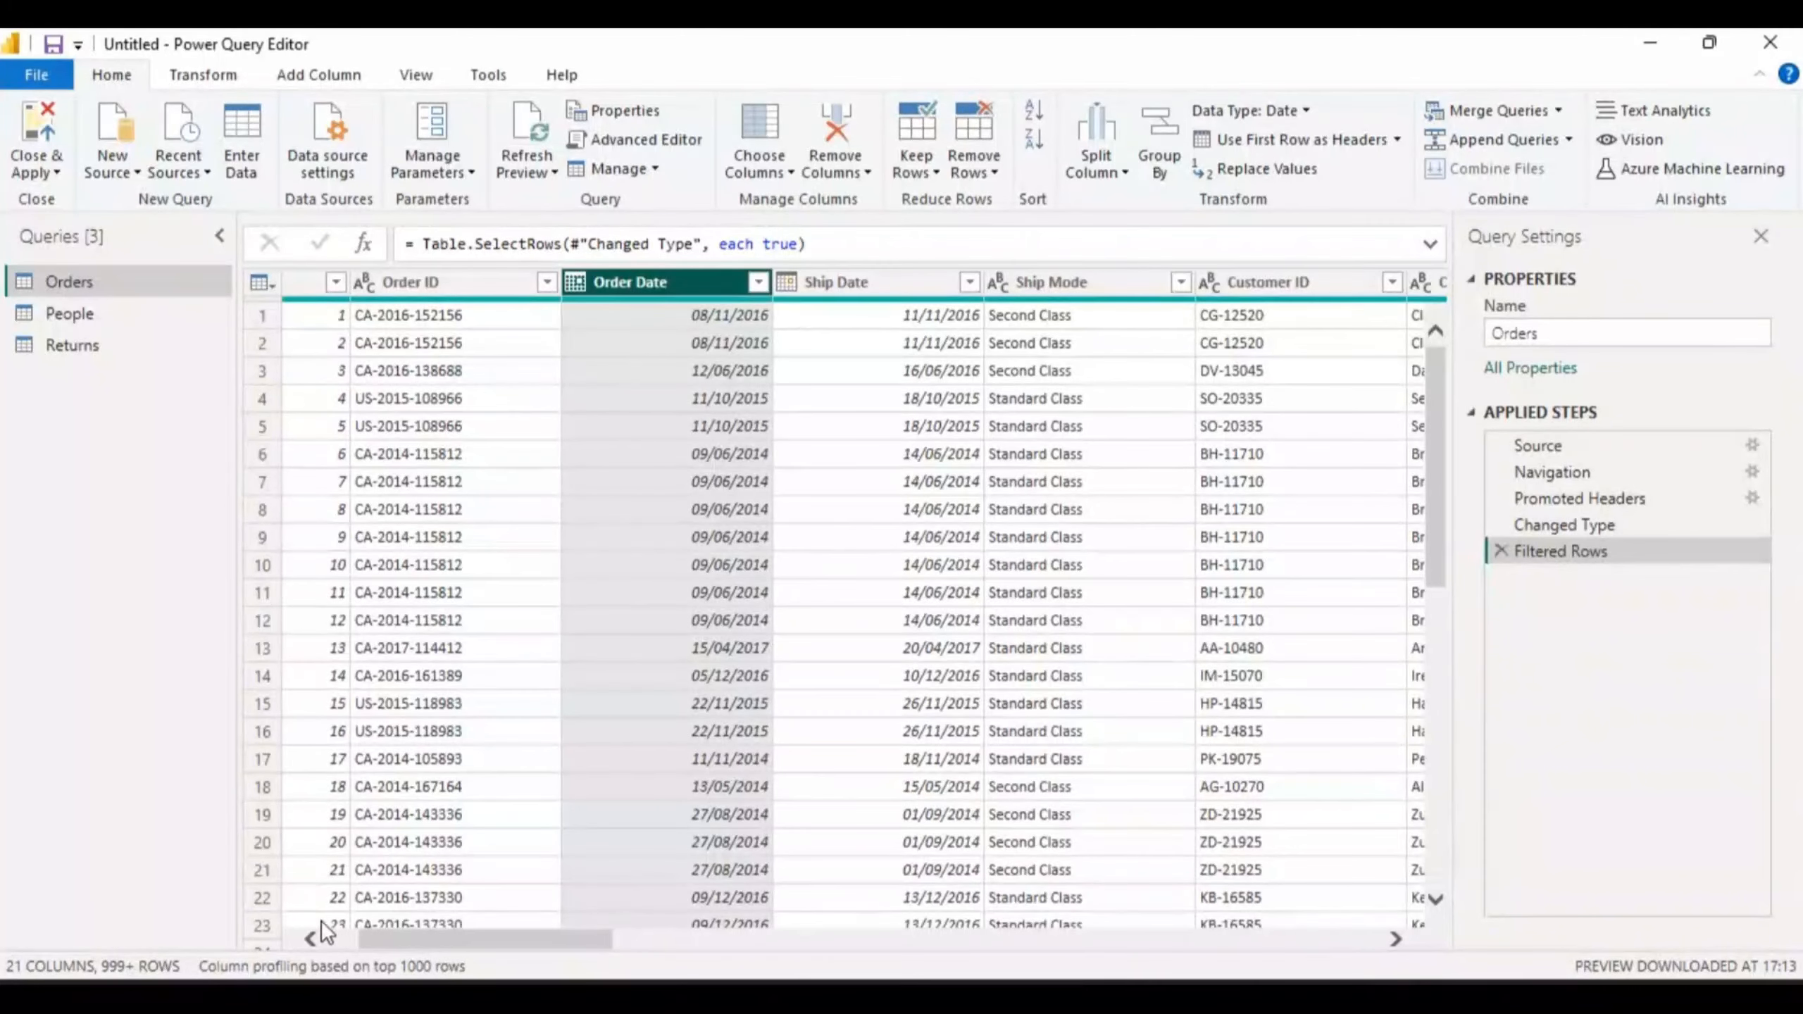
pyautogui.click(309, 939)
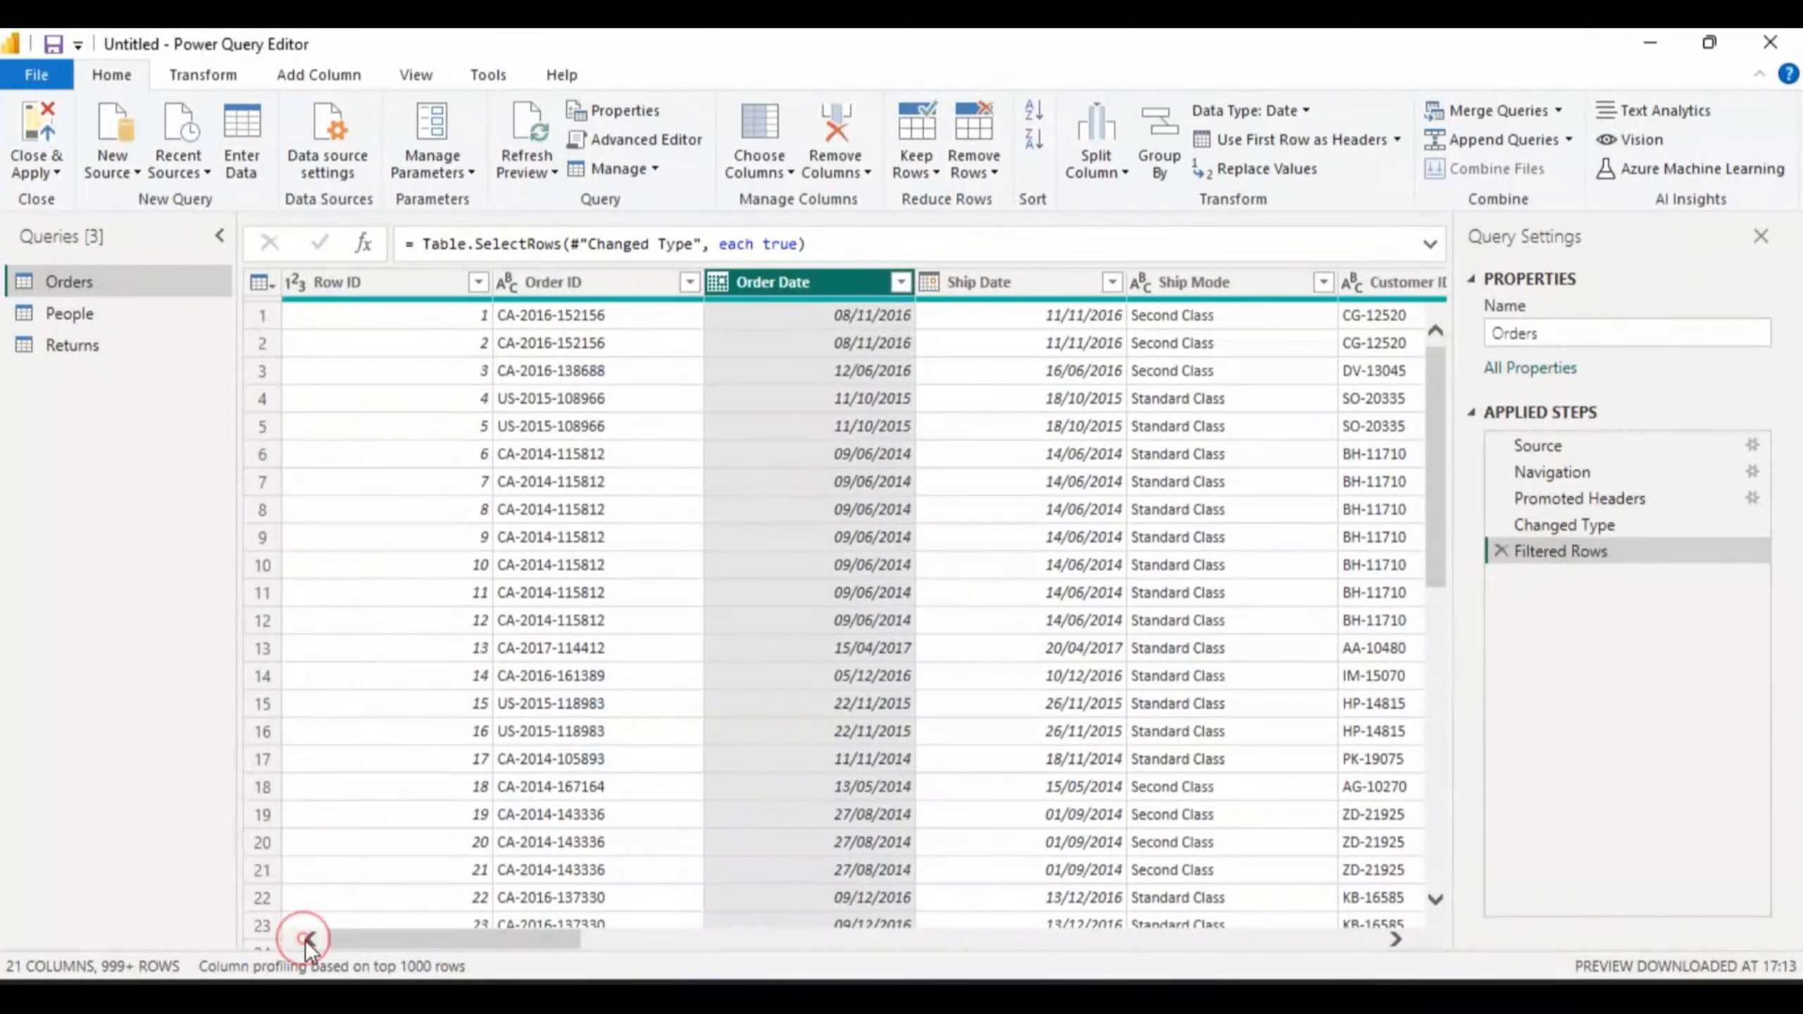
pyautogui.click(389, 286)
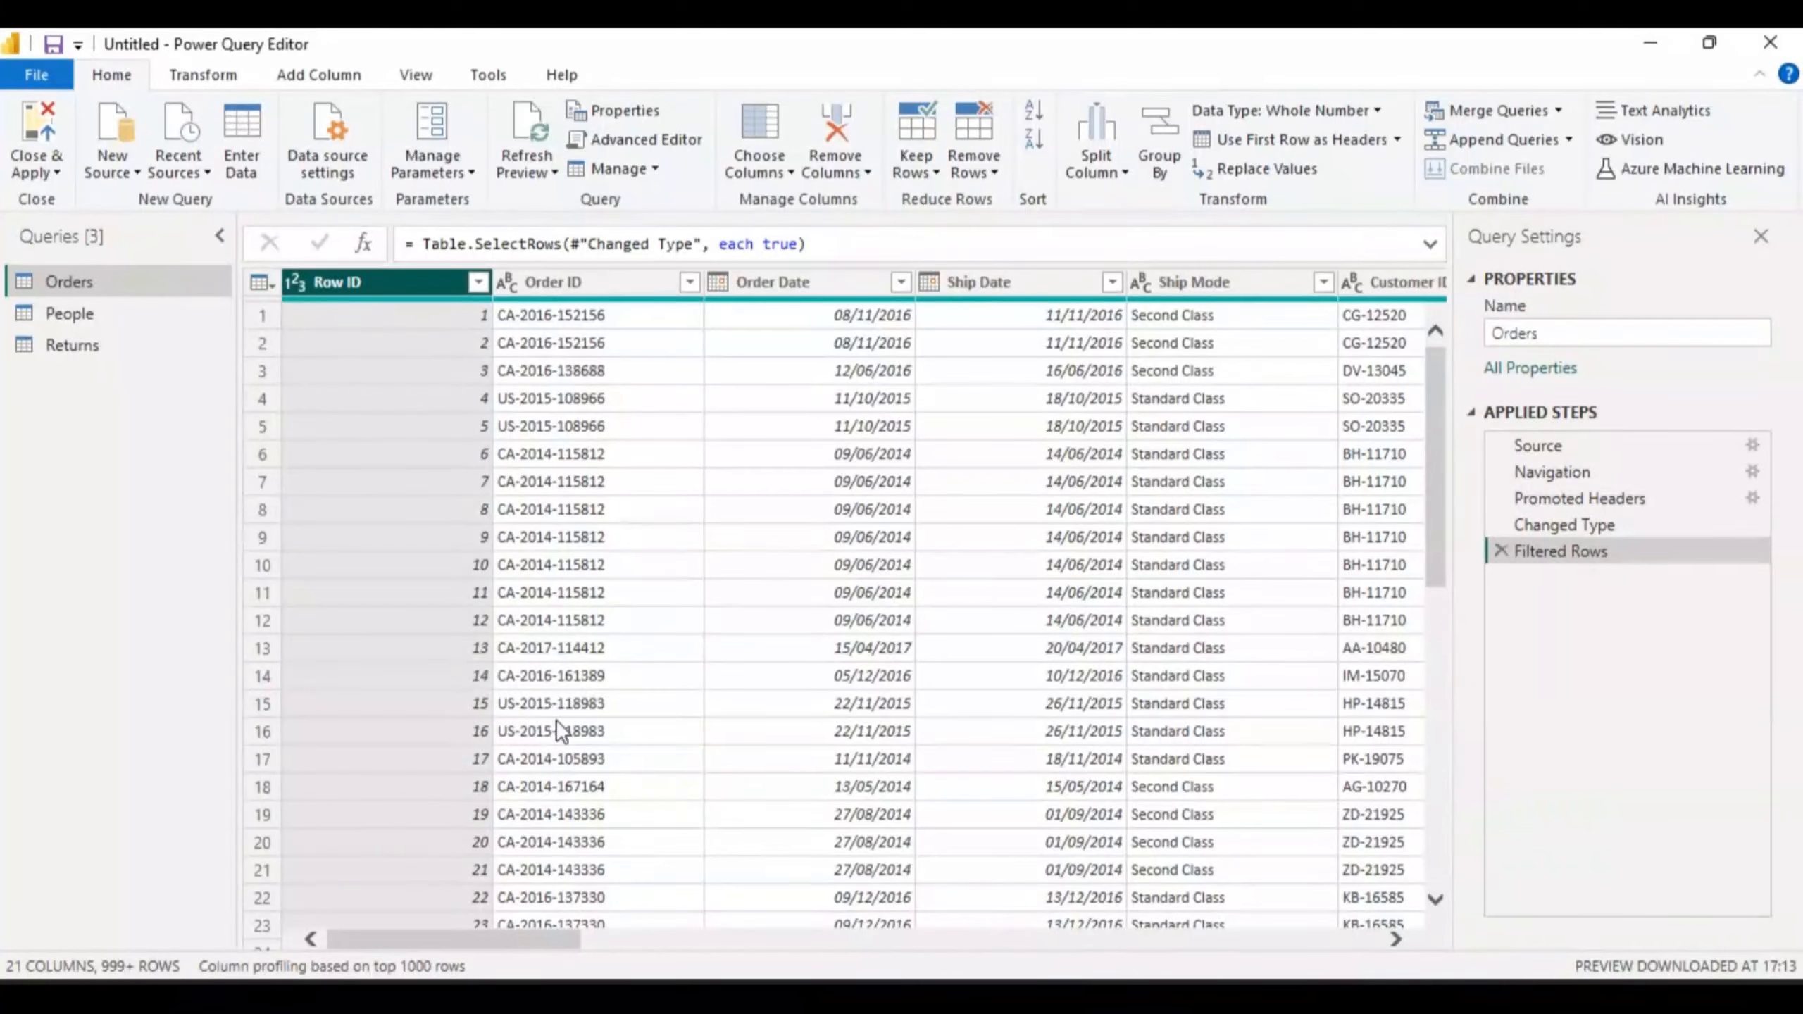
pyautogui.click(273, 284)
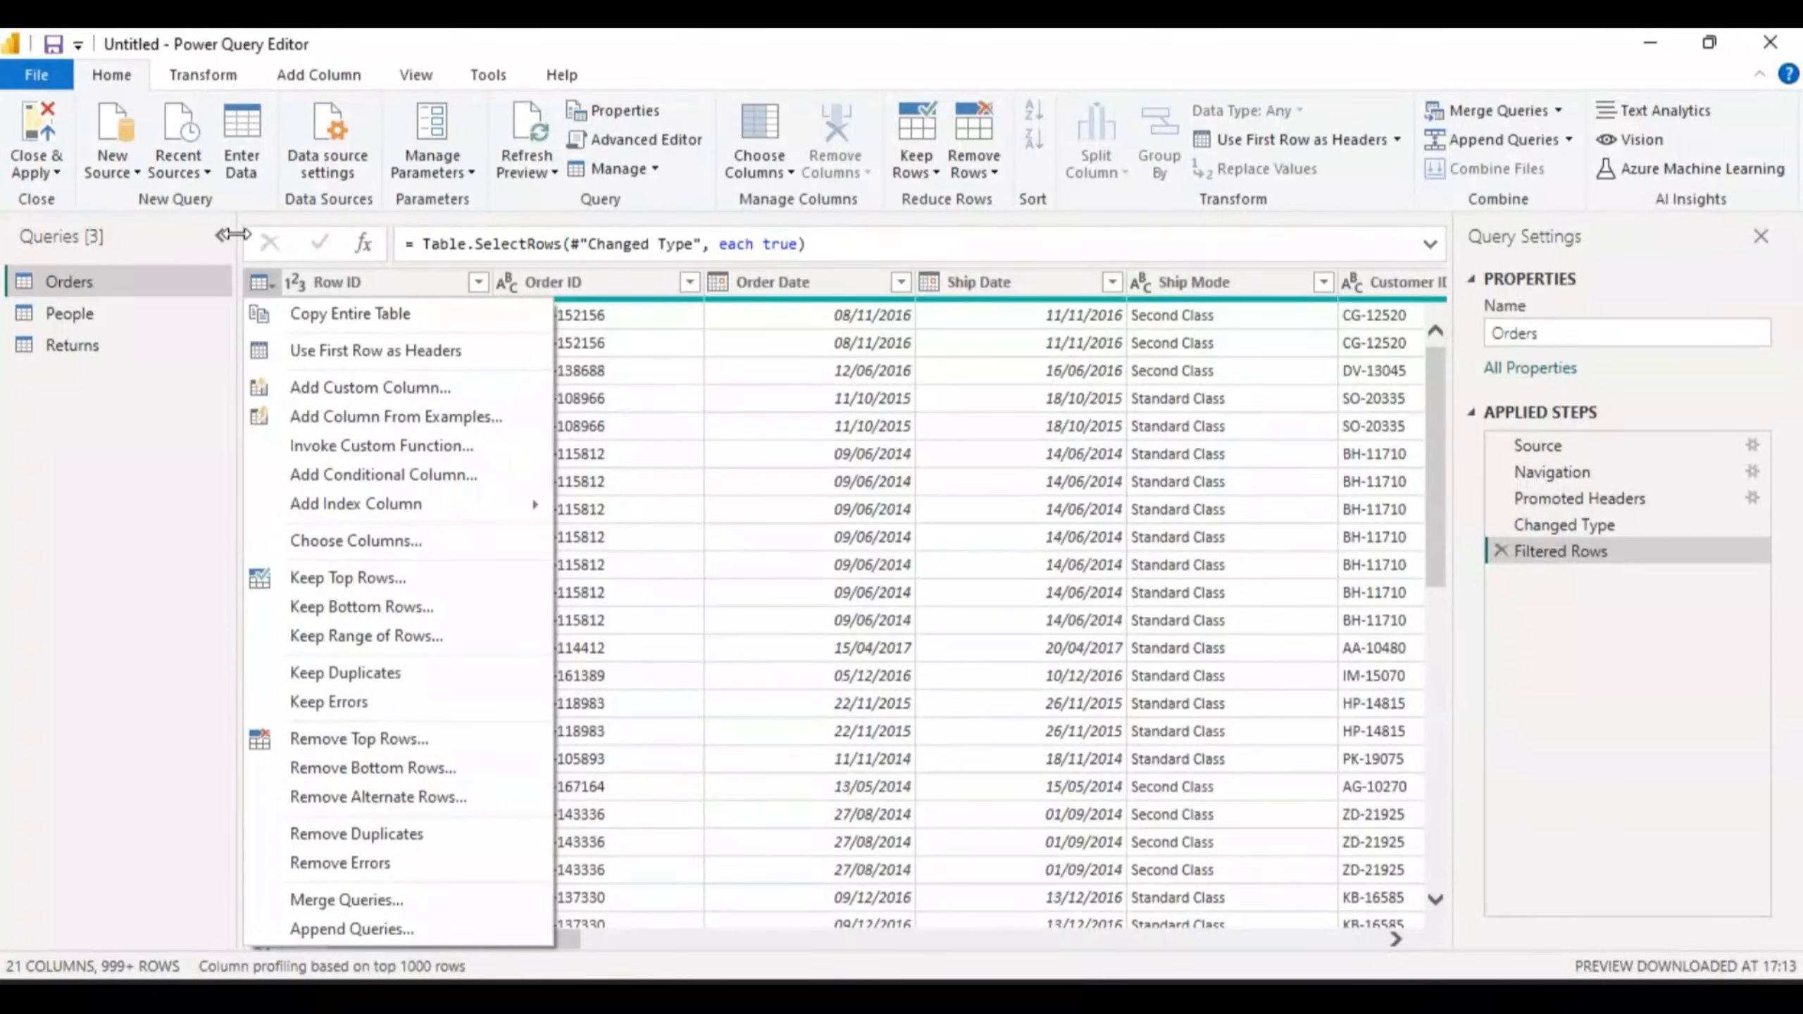
# - Dismiss the table actions menu and delete the Filtered Rows applied step
pyautogui.click(267, 284)
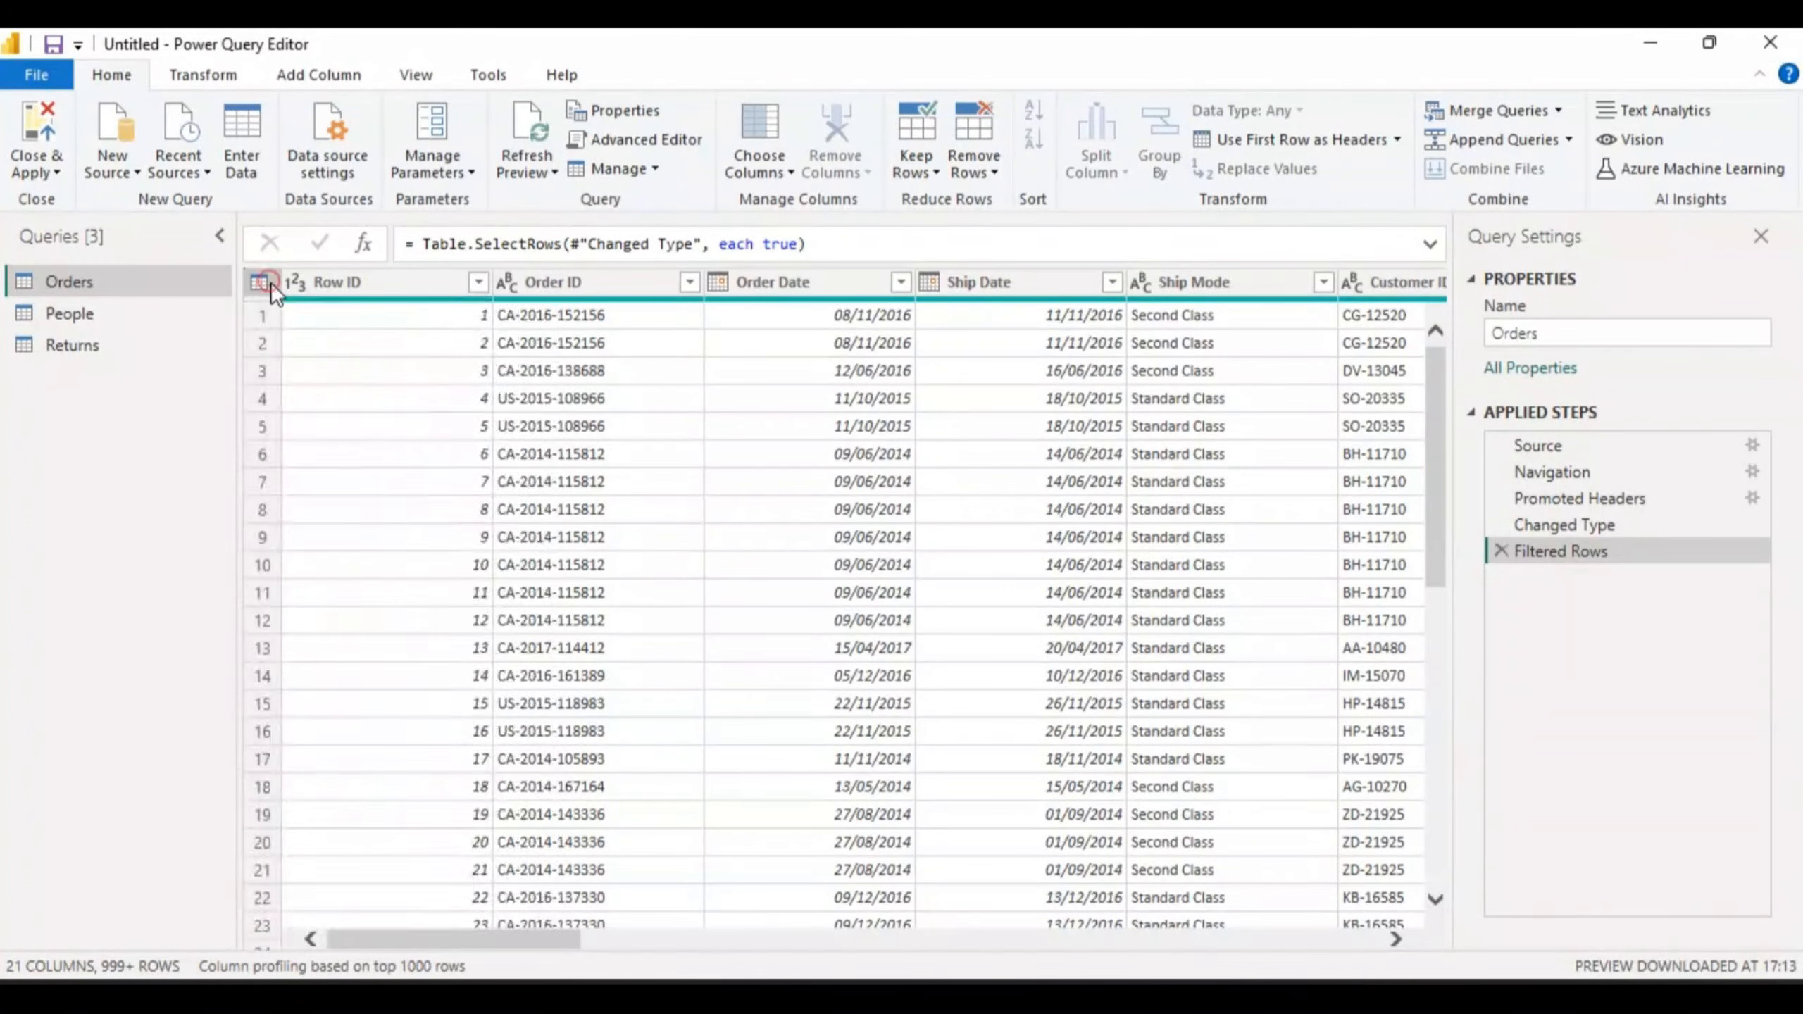
pyautogui.click(269, 285)
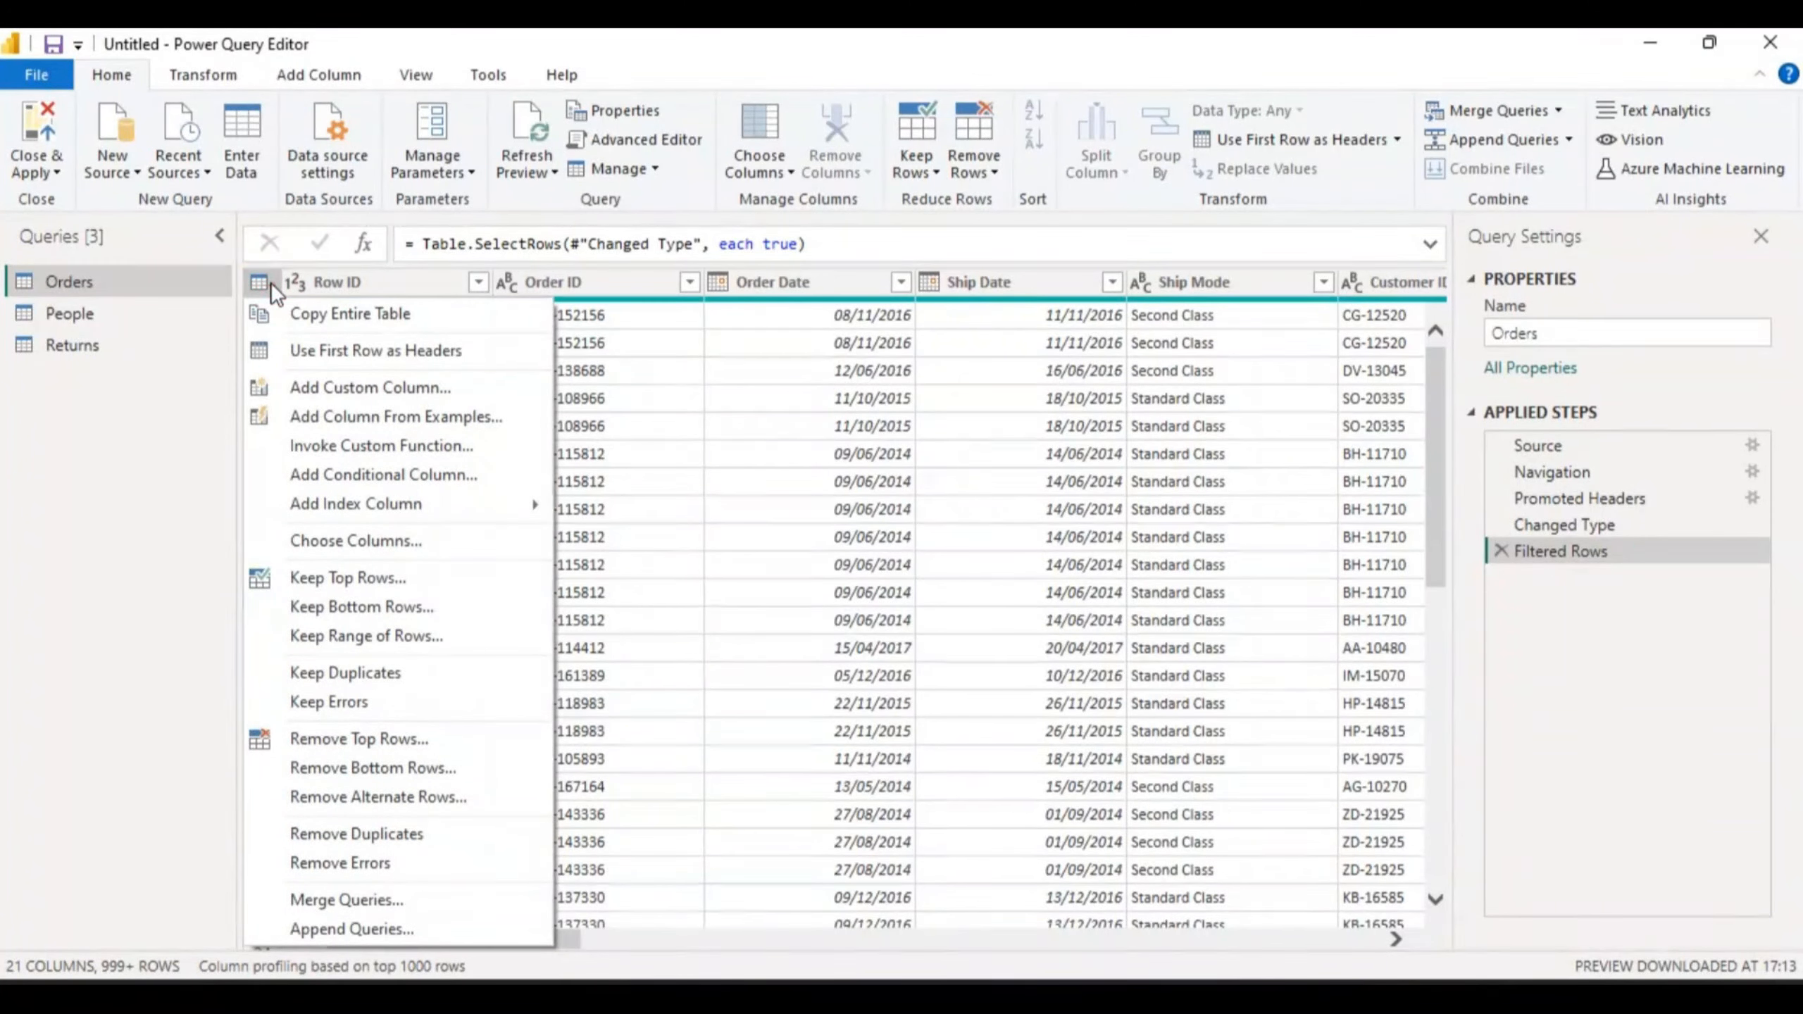
pyautogui.click(610, 507)
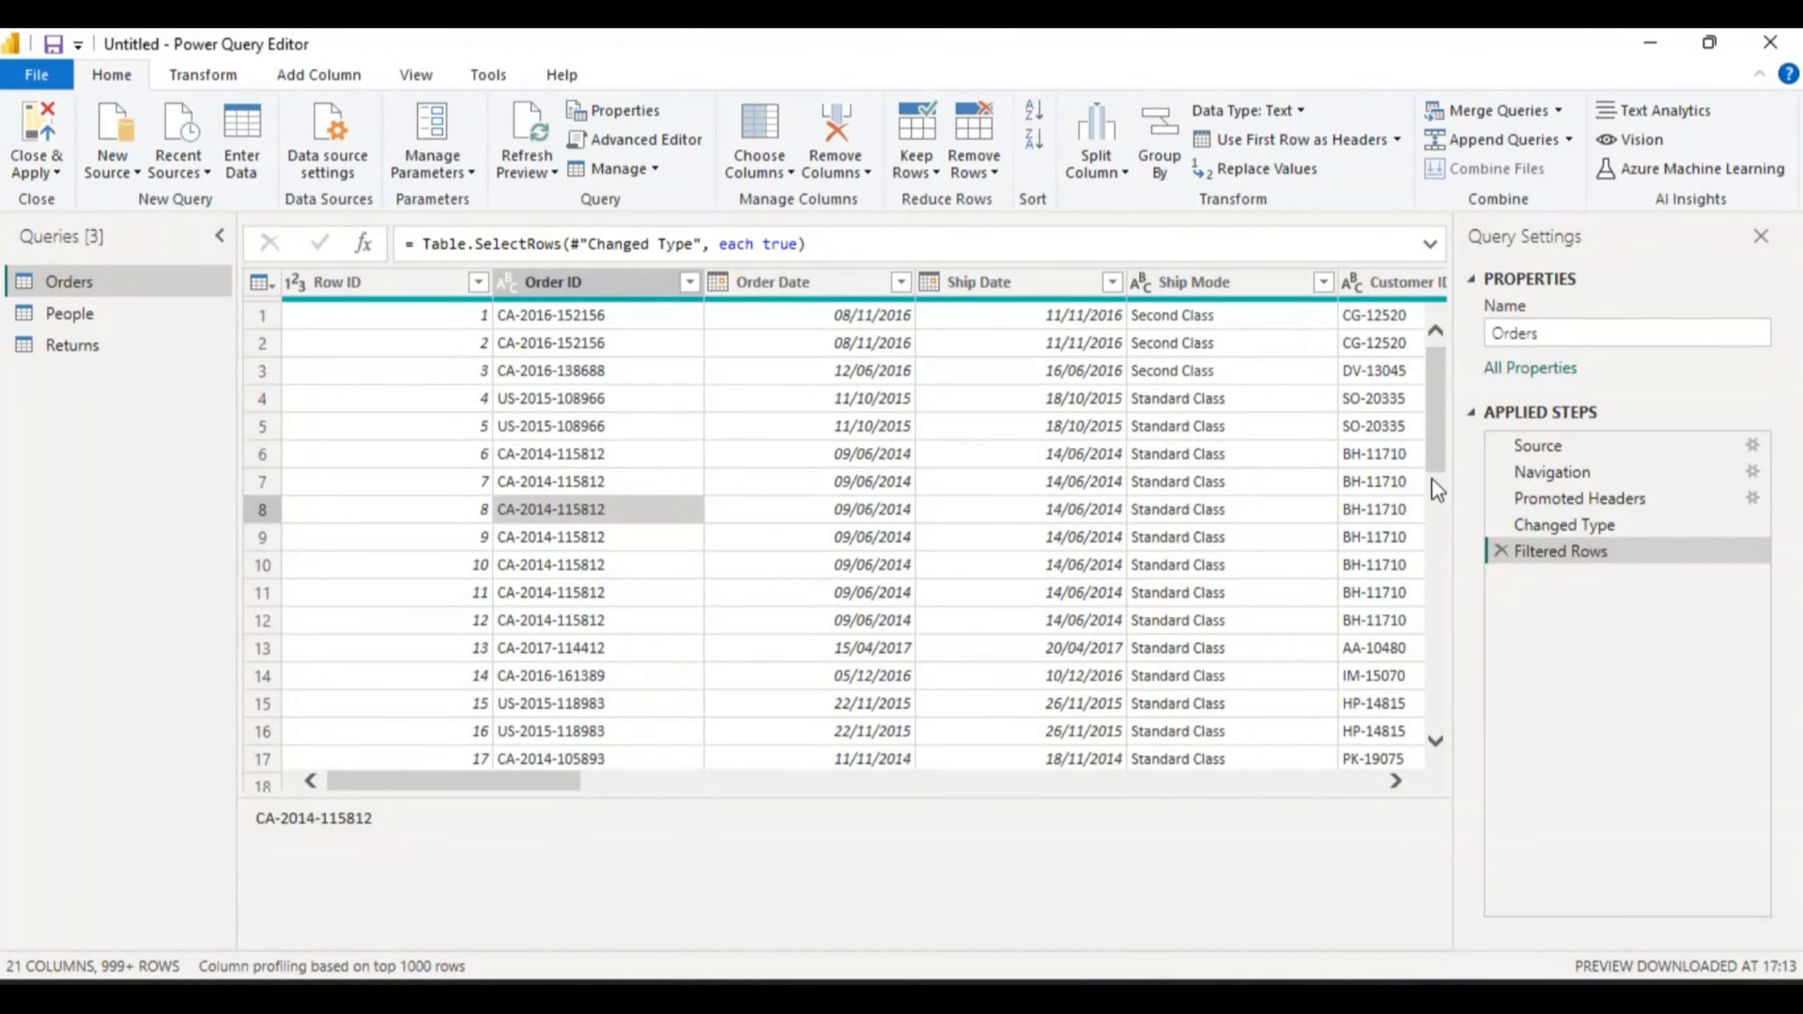
pyautogui.moveTo(1434, 480); pyautogui.dragTo(1375, 268)
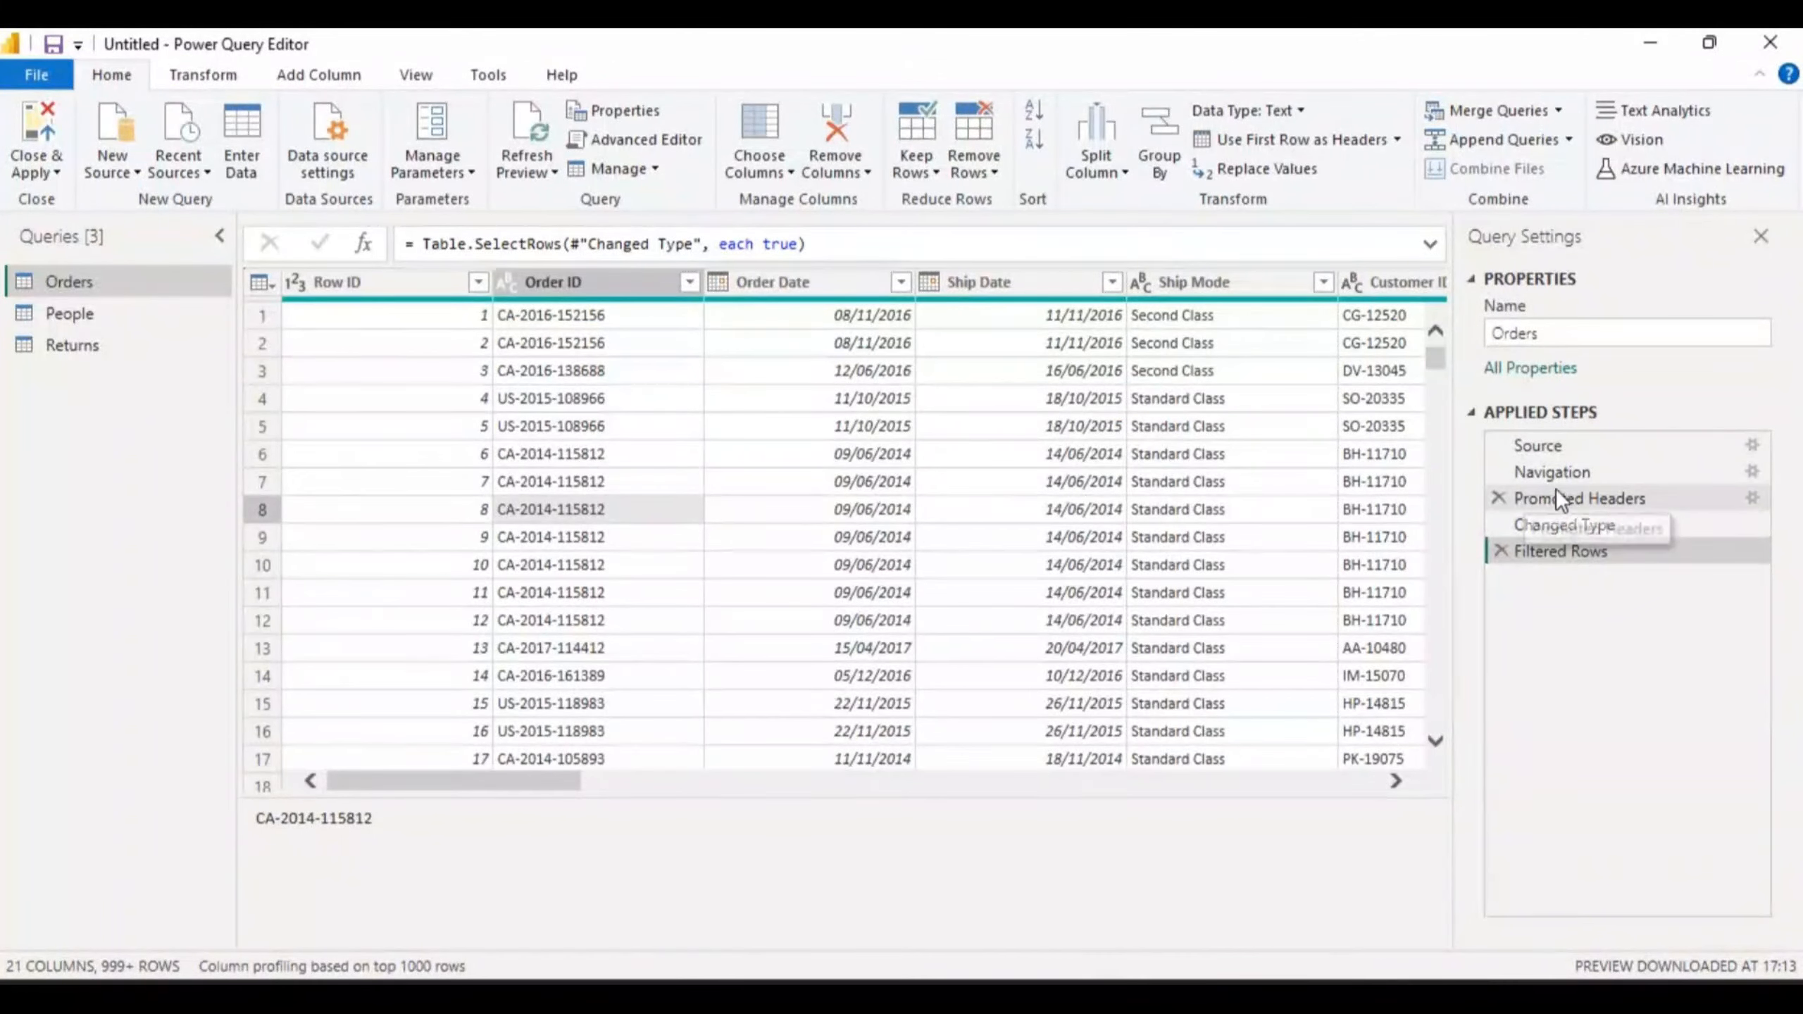
pyautogui.click(1501, 551)
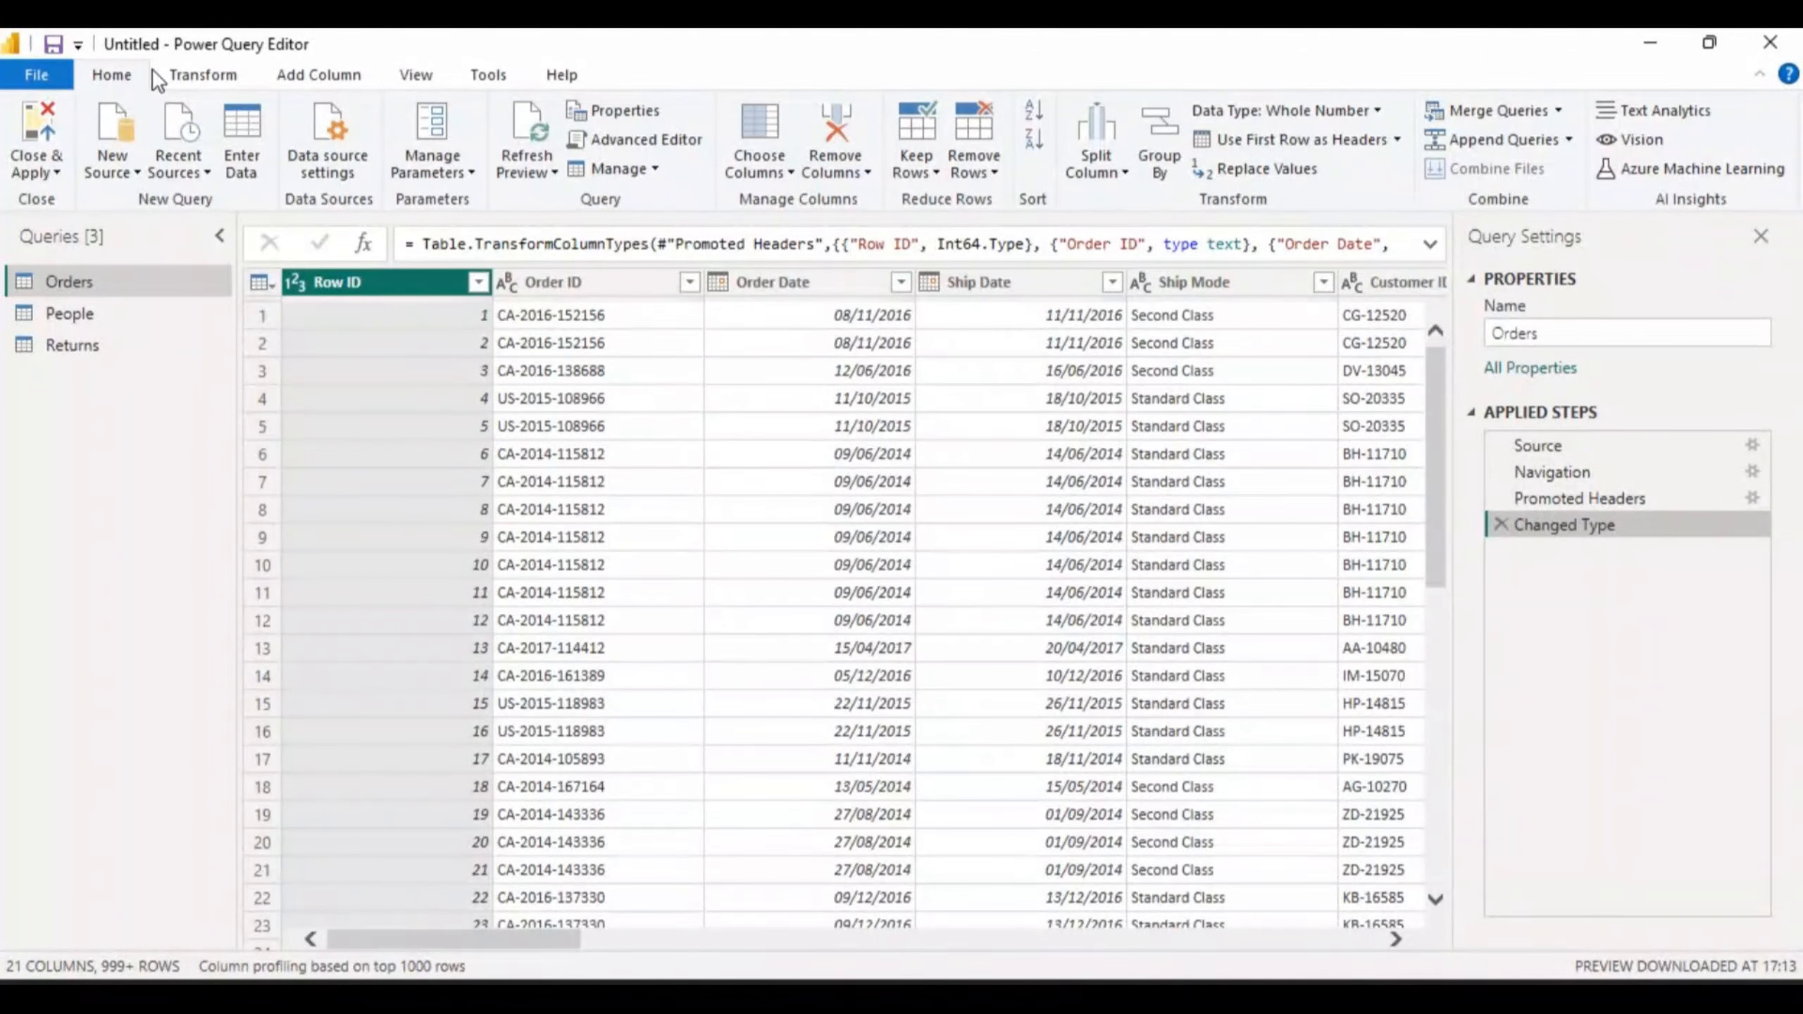
# - Reverse the Orders rows so they run in descending order from Row ID 9994
pyautogui.click(190, 78)
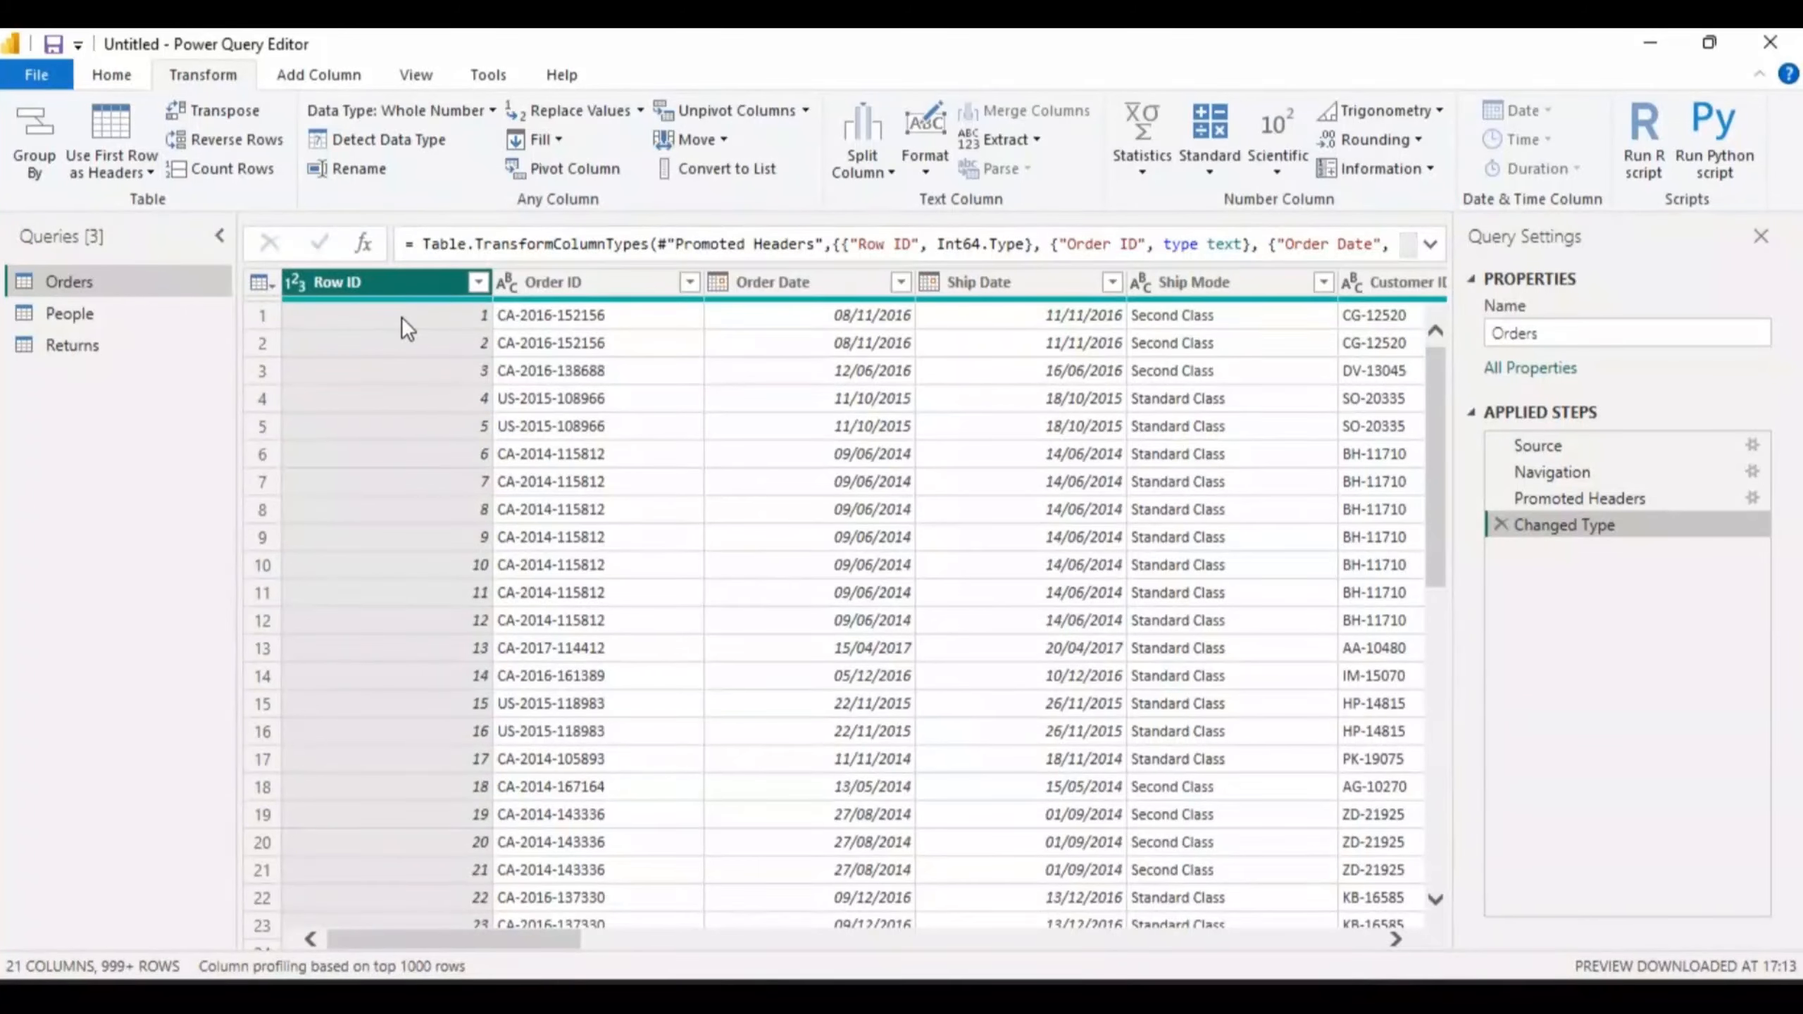
pyautogui.click(240, 139)
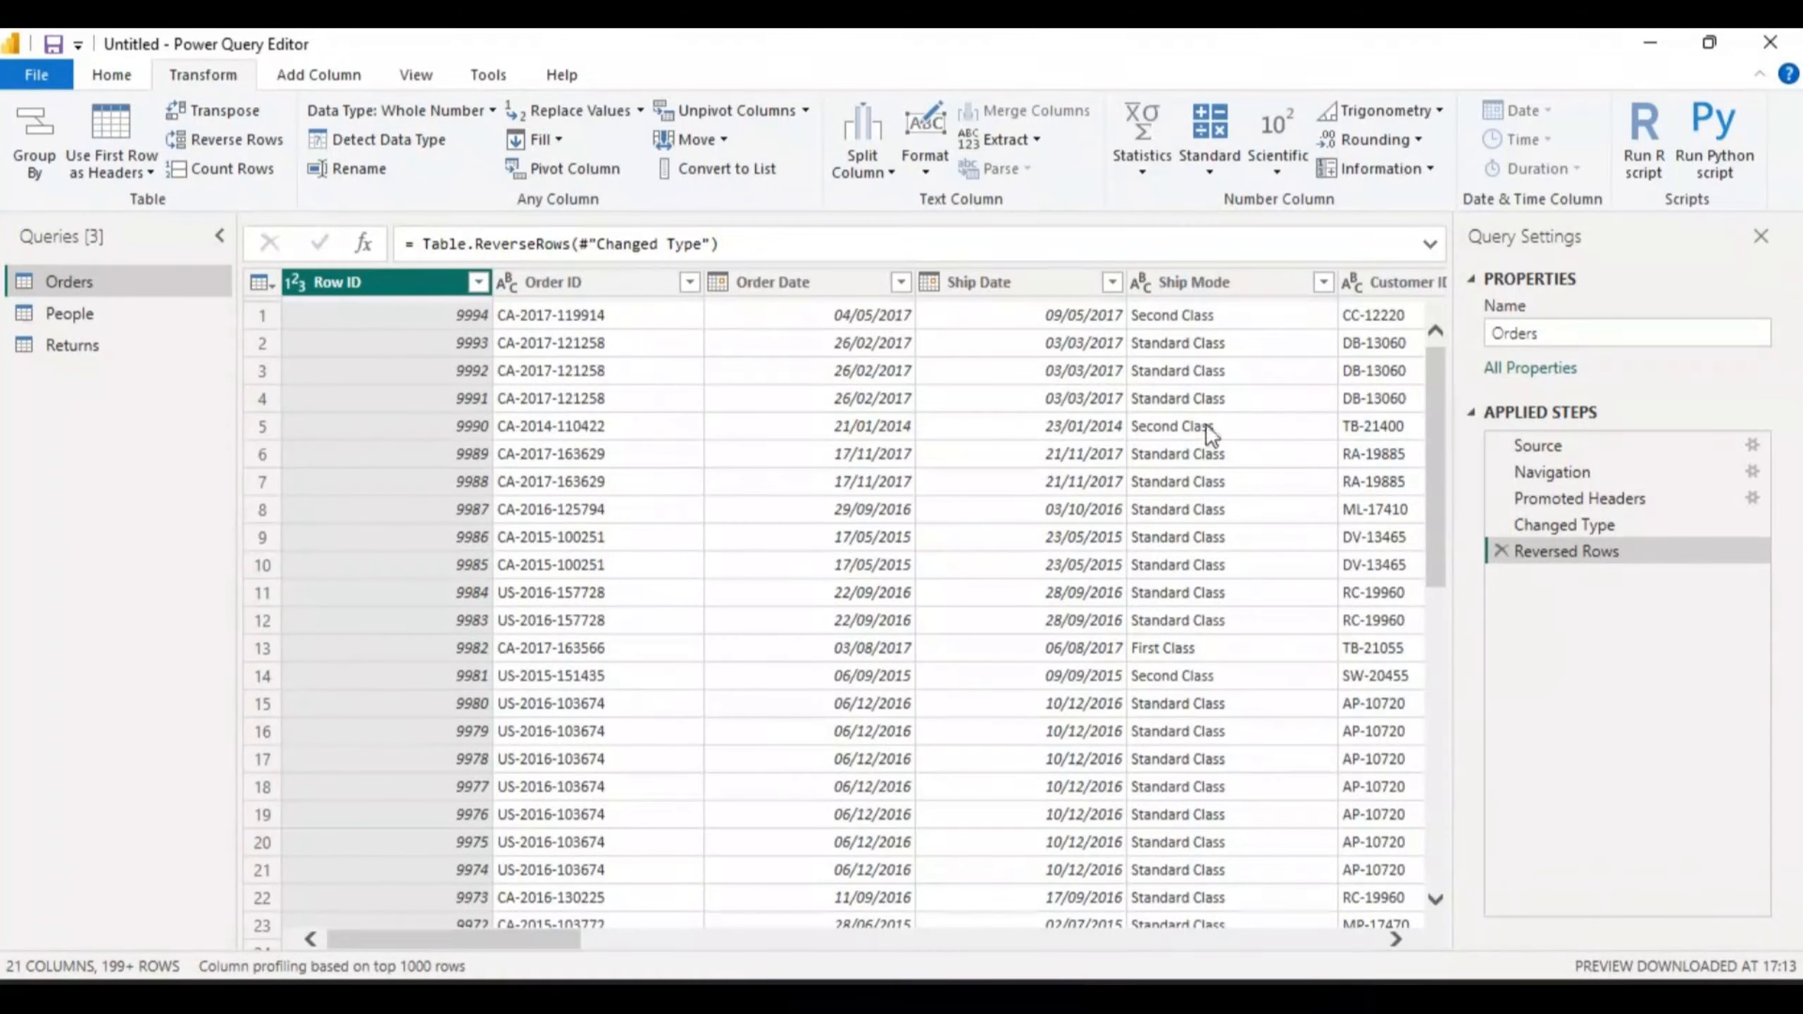
# - Delete the Reversed Rows step and transpose the Orders table instead
pyautogui.click(1501, 550)
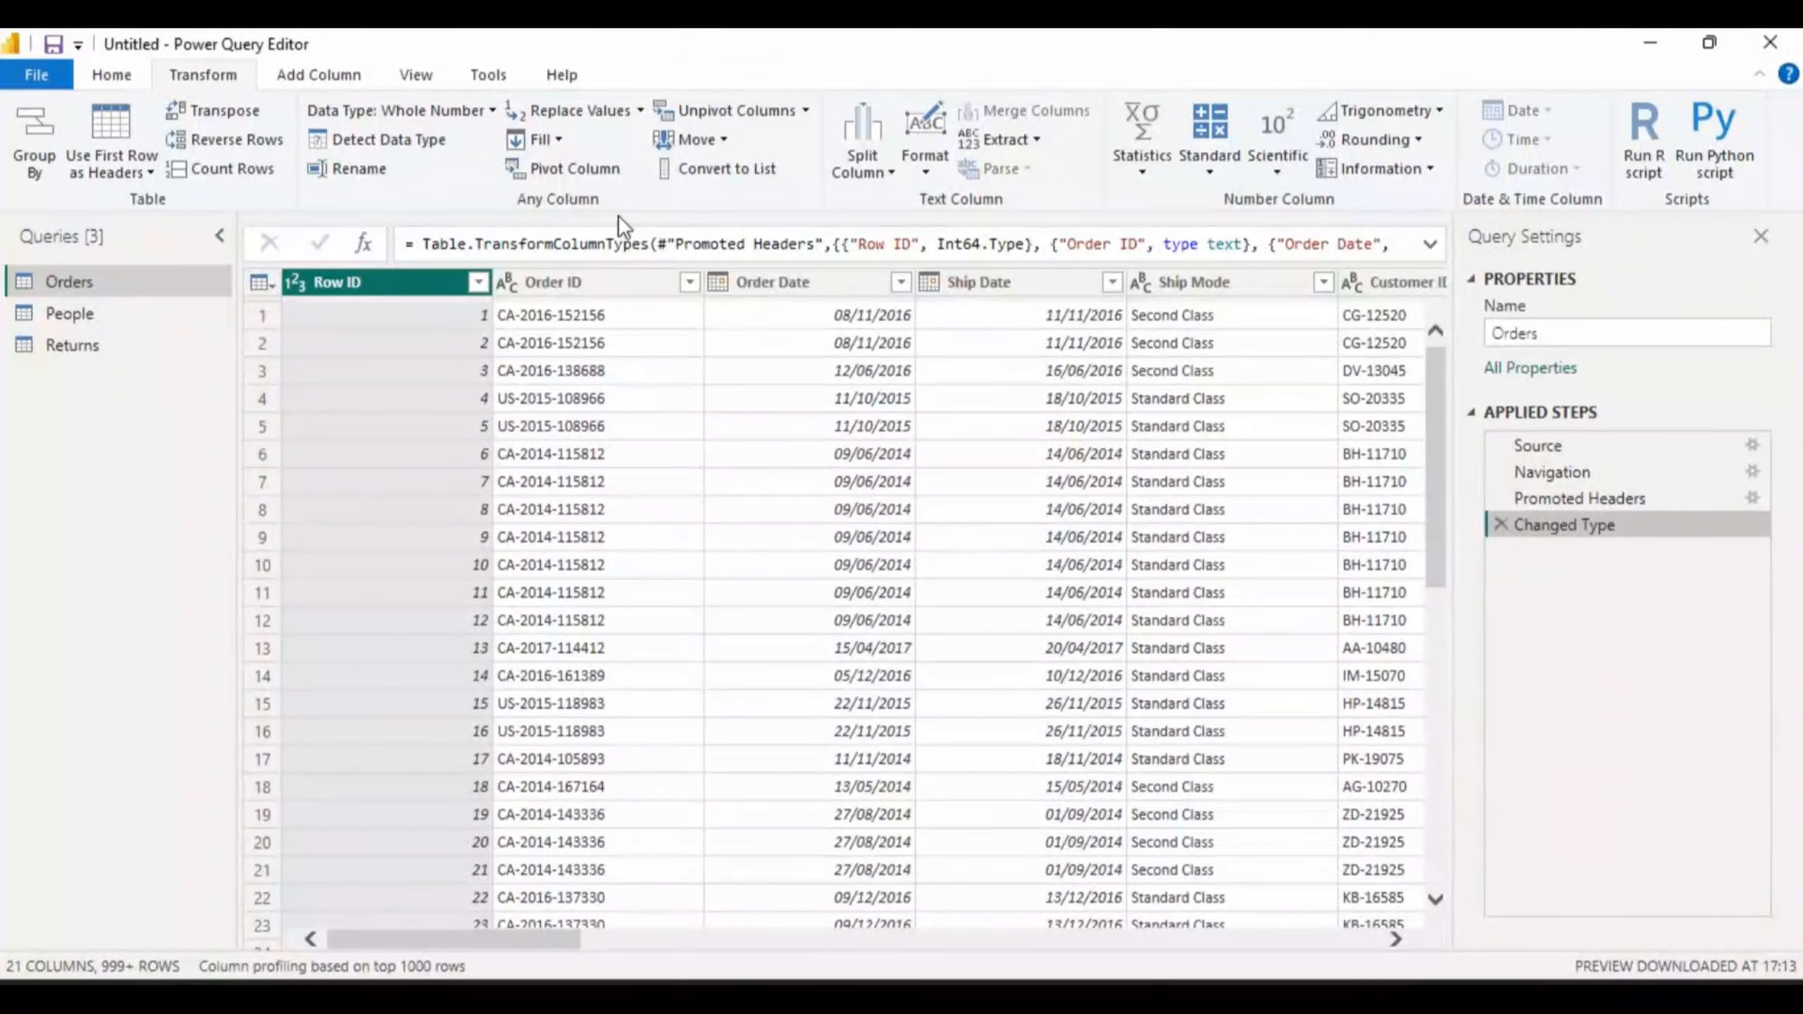
pyautogui.click(205, 112)
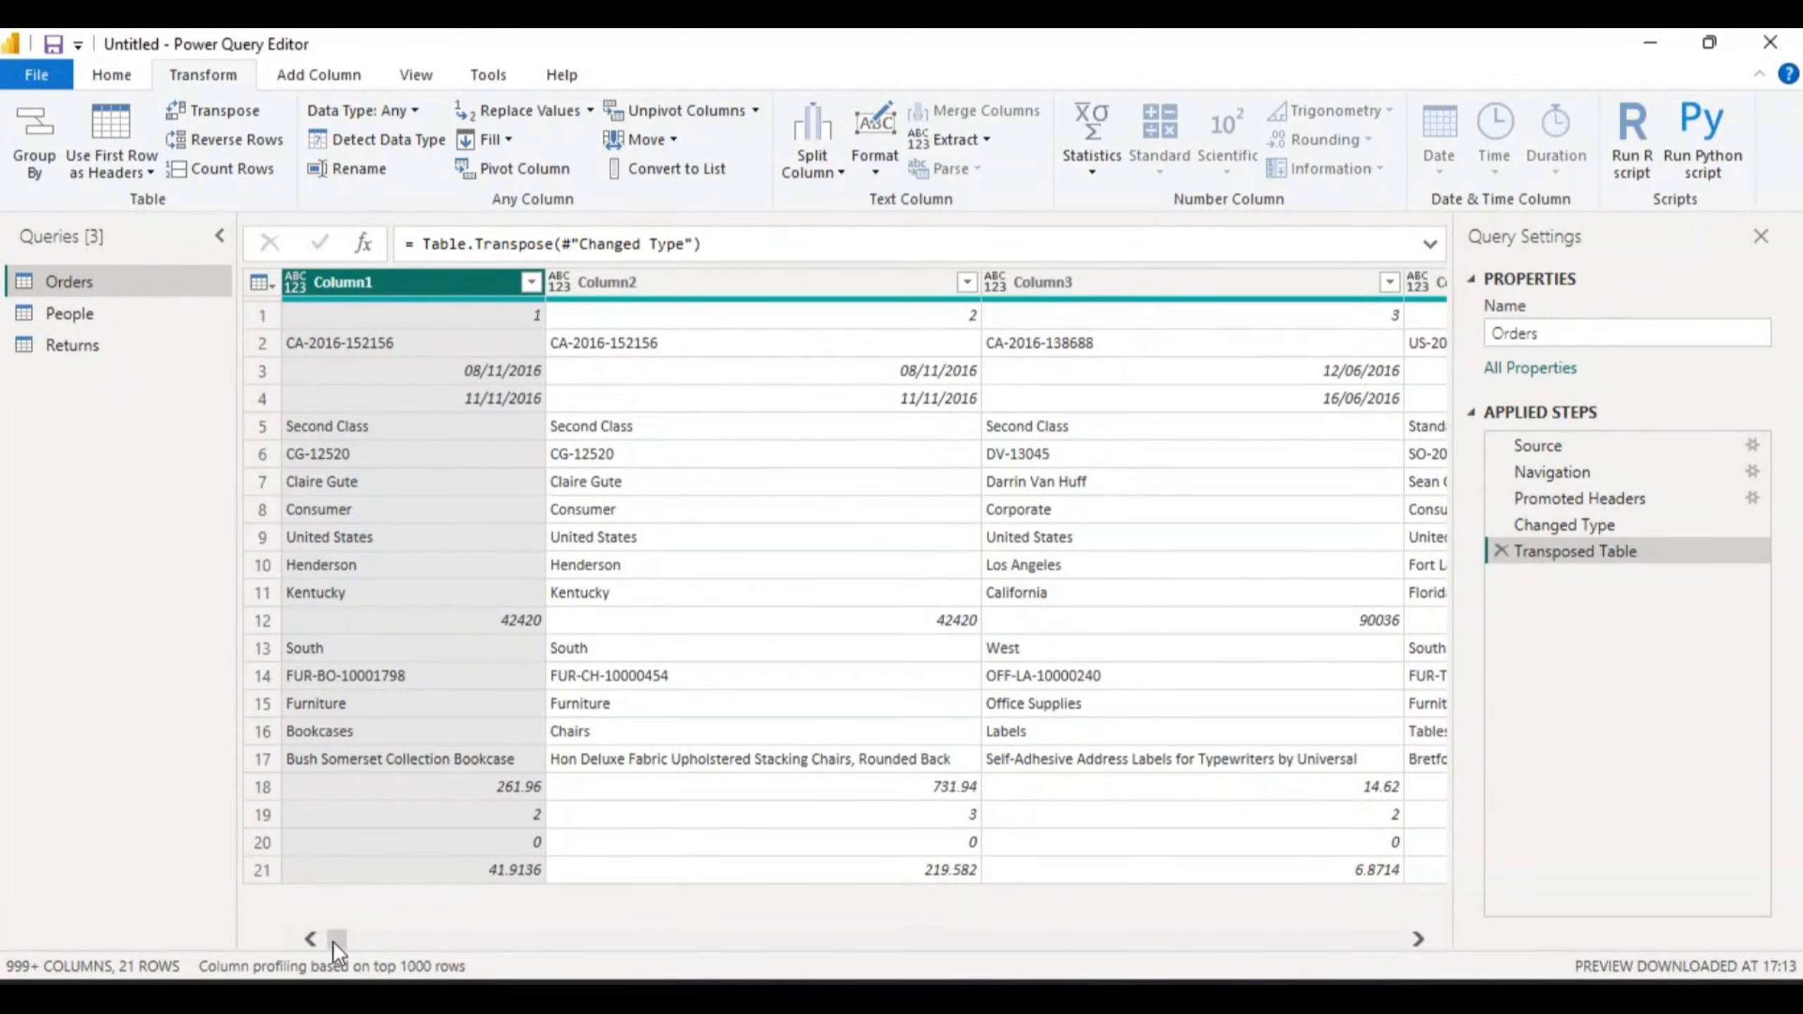
pyautogui.moveTo(336, 940)
pyautogui.mouseDown()
pyautogui.moveTo(389, 939)
pyautogui.moveTo(314, 936)
pyautogui.mouseUp()
# - Delete the Transposed Table step, restoring Orders to 21 columns in Row ID order
pyautogui.click(1500, 552)
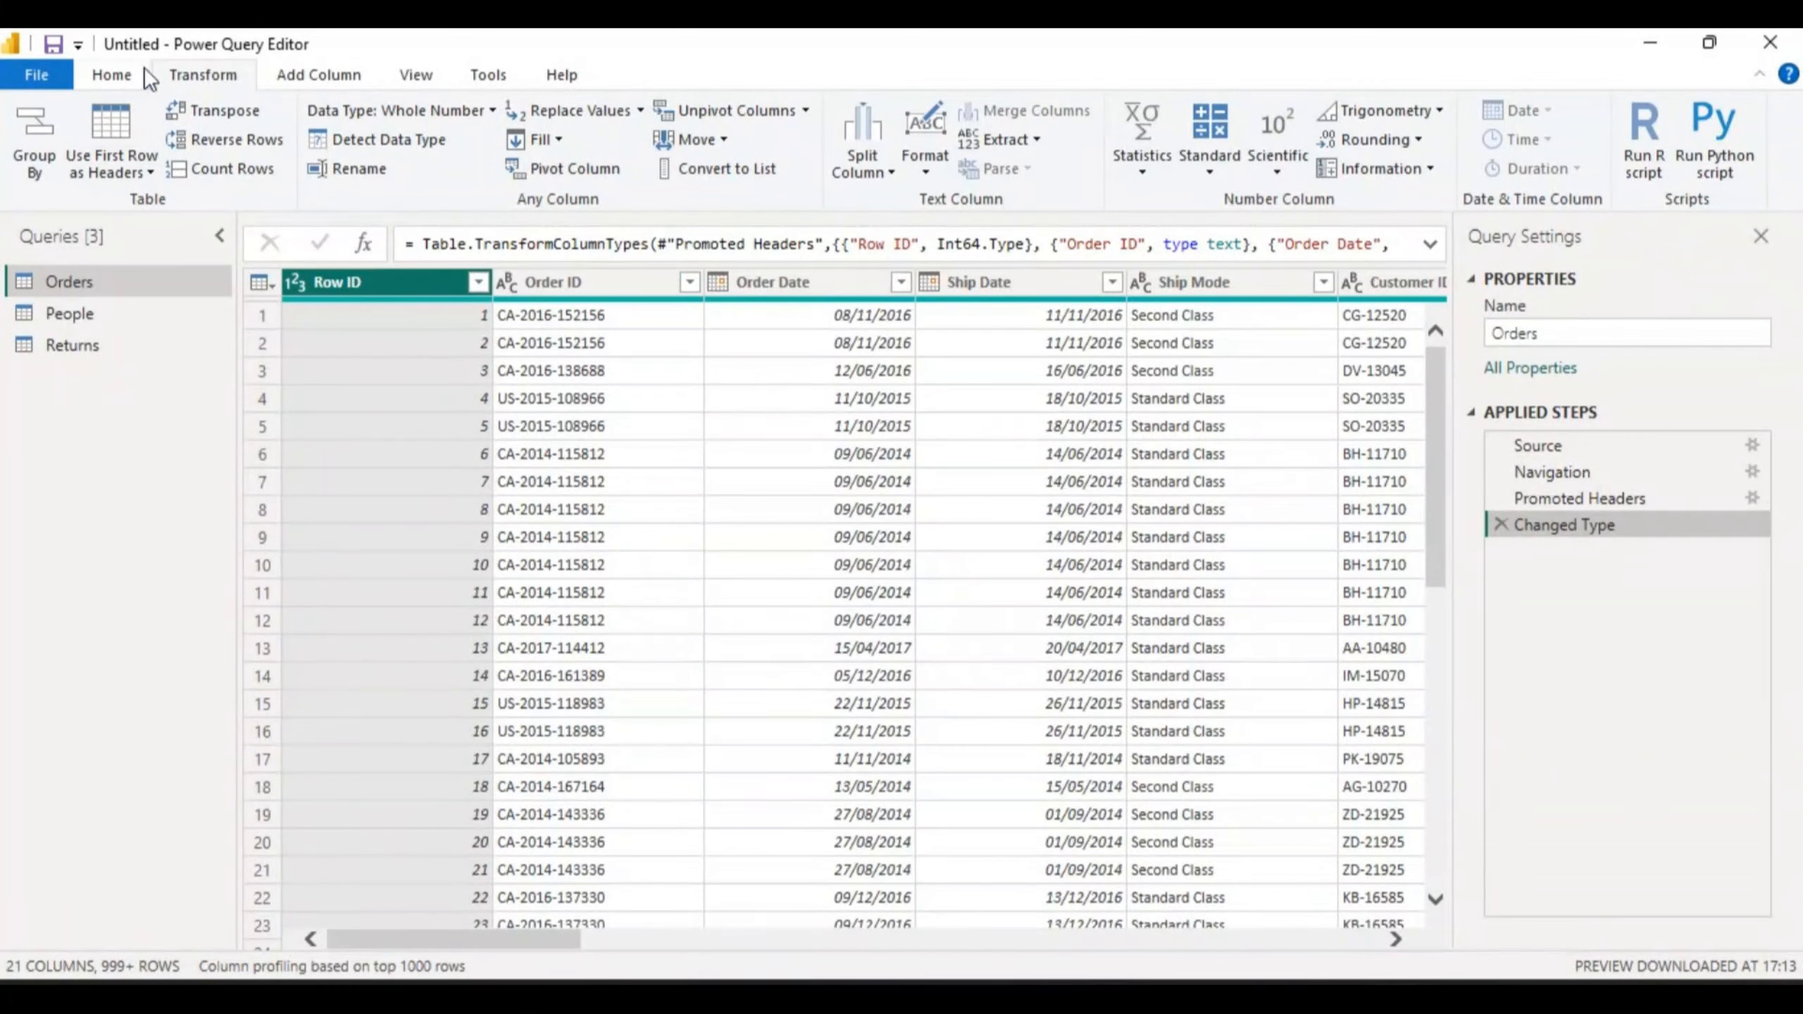
# - Show the Add Column ribbon and scroll the Orders columns through to Profit
pyautogui.click(312, 75)
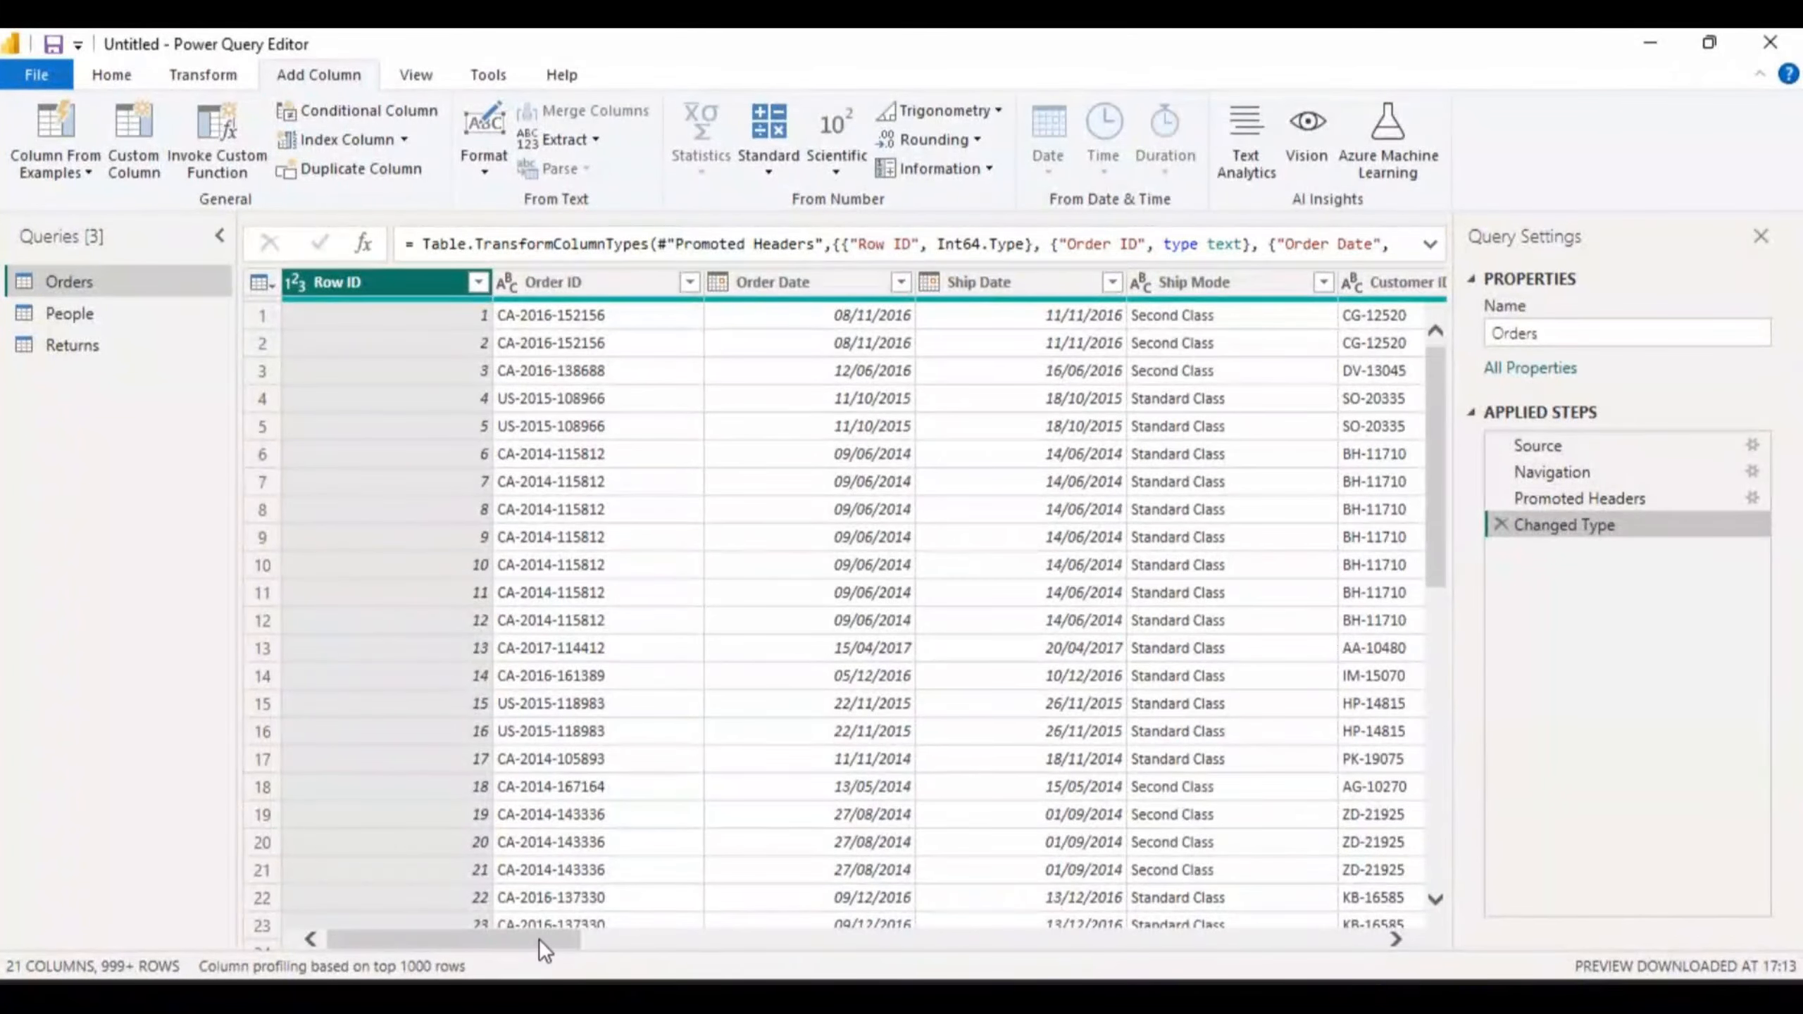
pyautogui.moveTo(538, 939); pyautogui.dragTo(1341, 954)
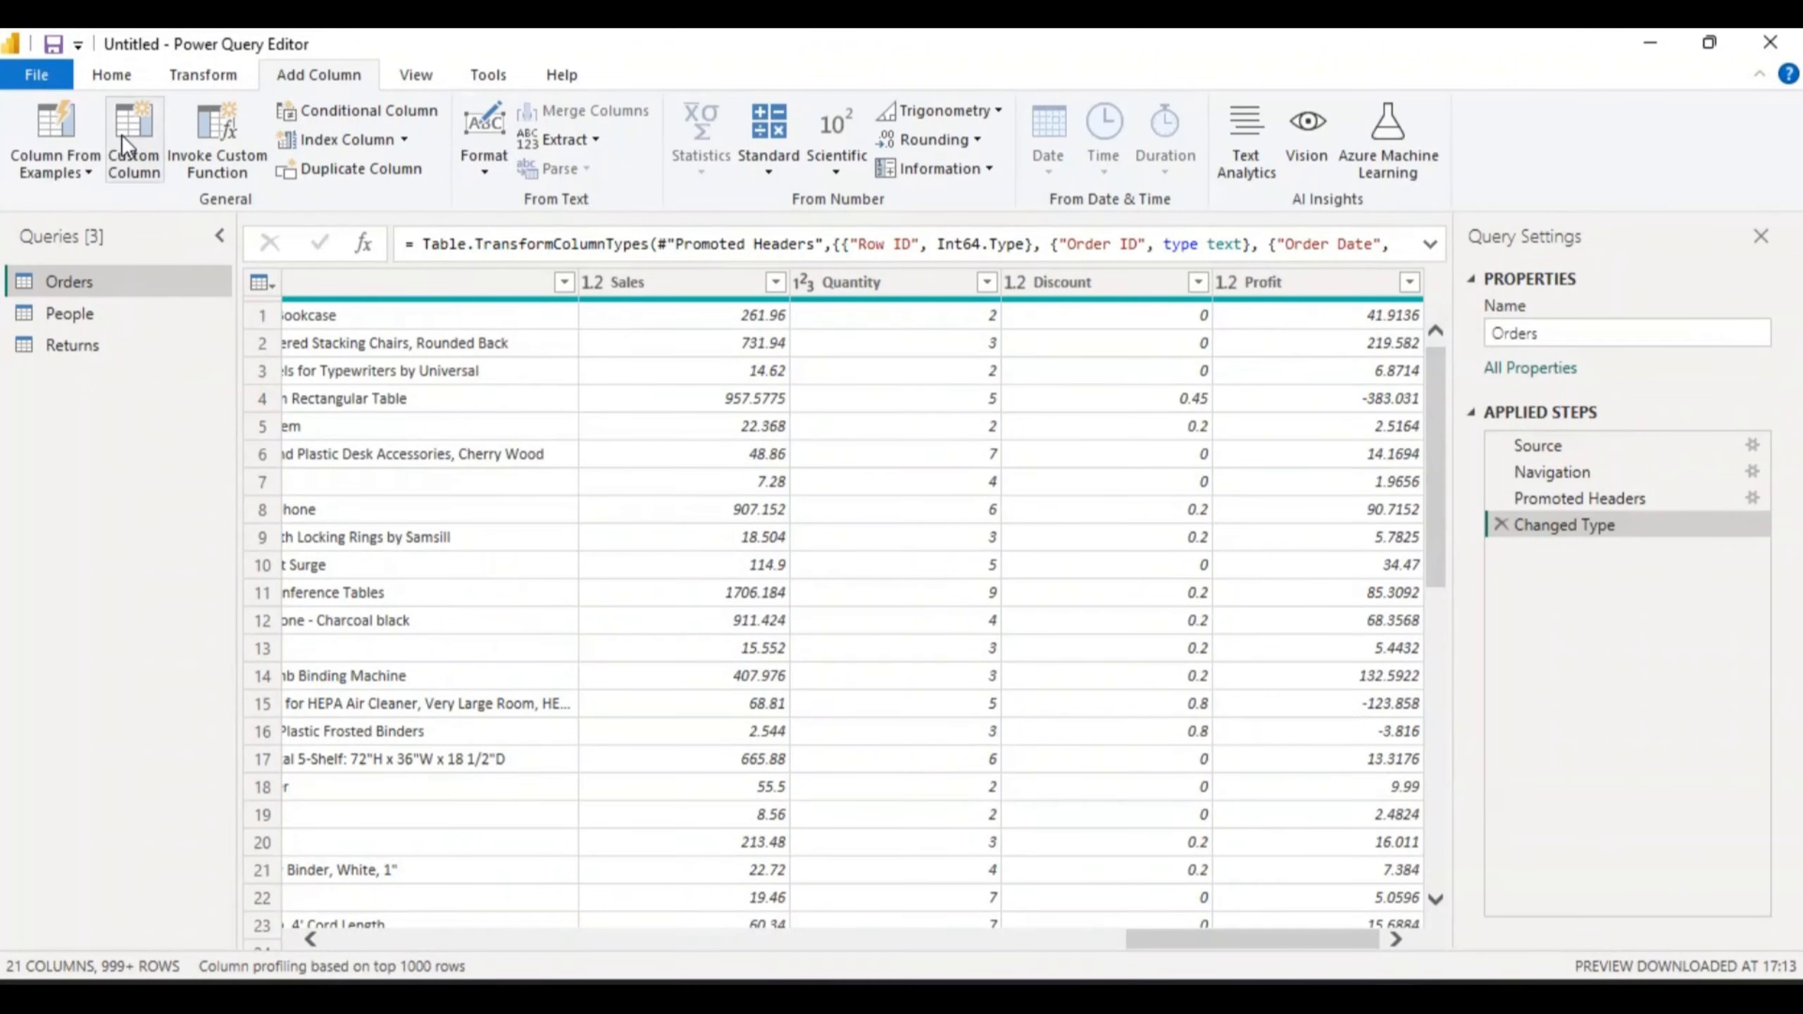
# - Start a Column From Examples based on the selected columns, creating an empty Column1
pyautogui.click(91, 165)
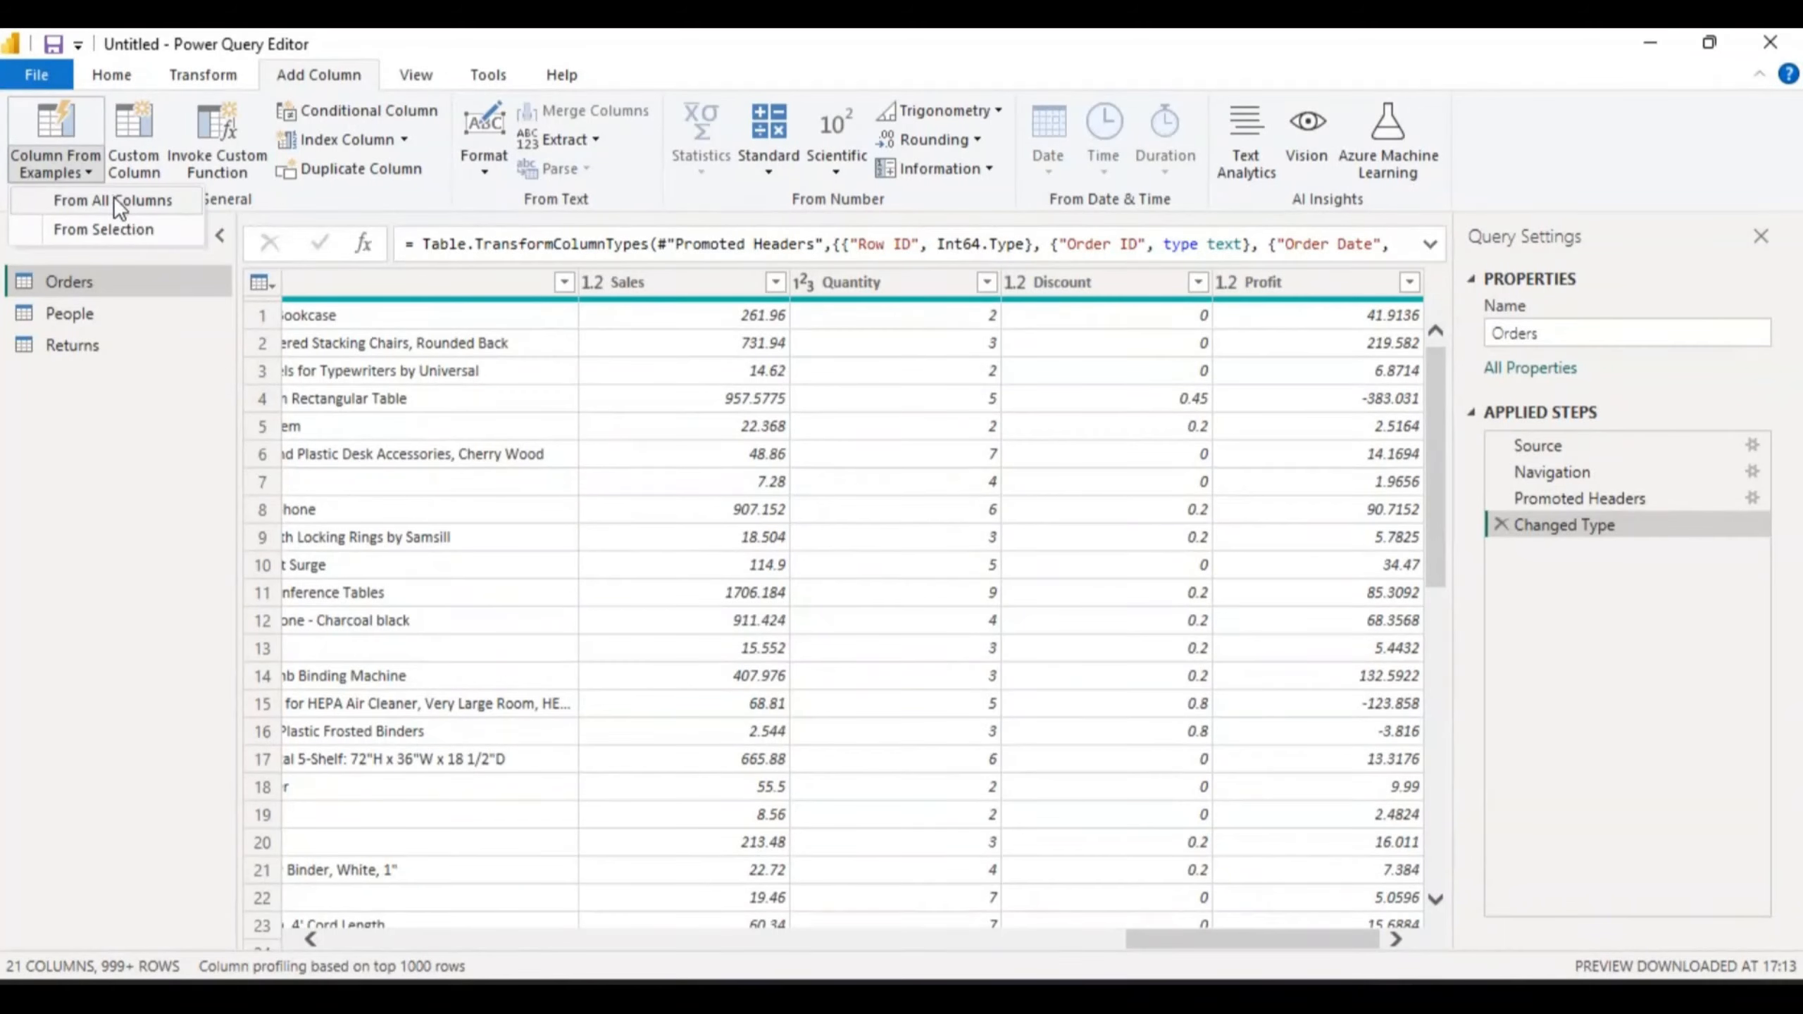
pyautogui.click(138, 229)
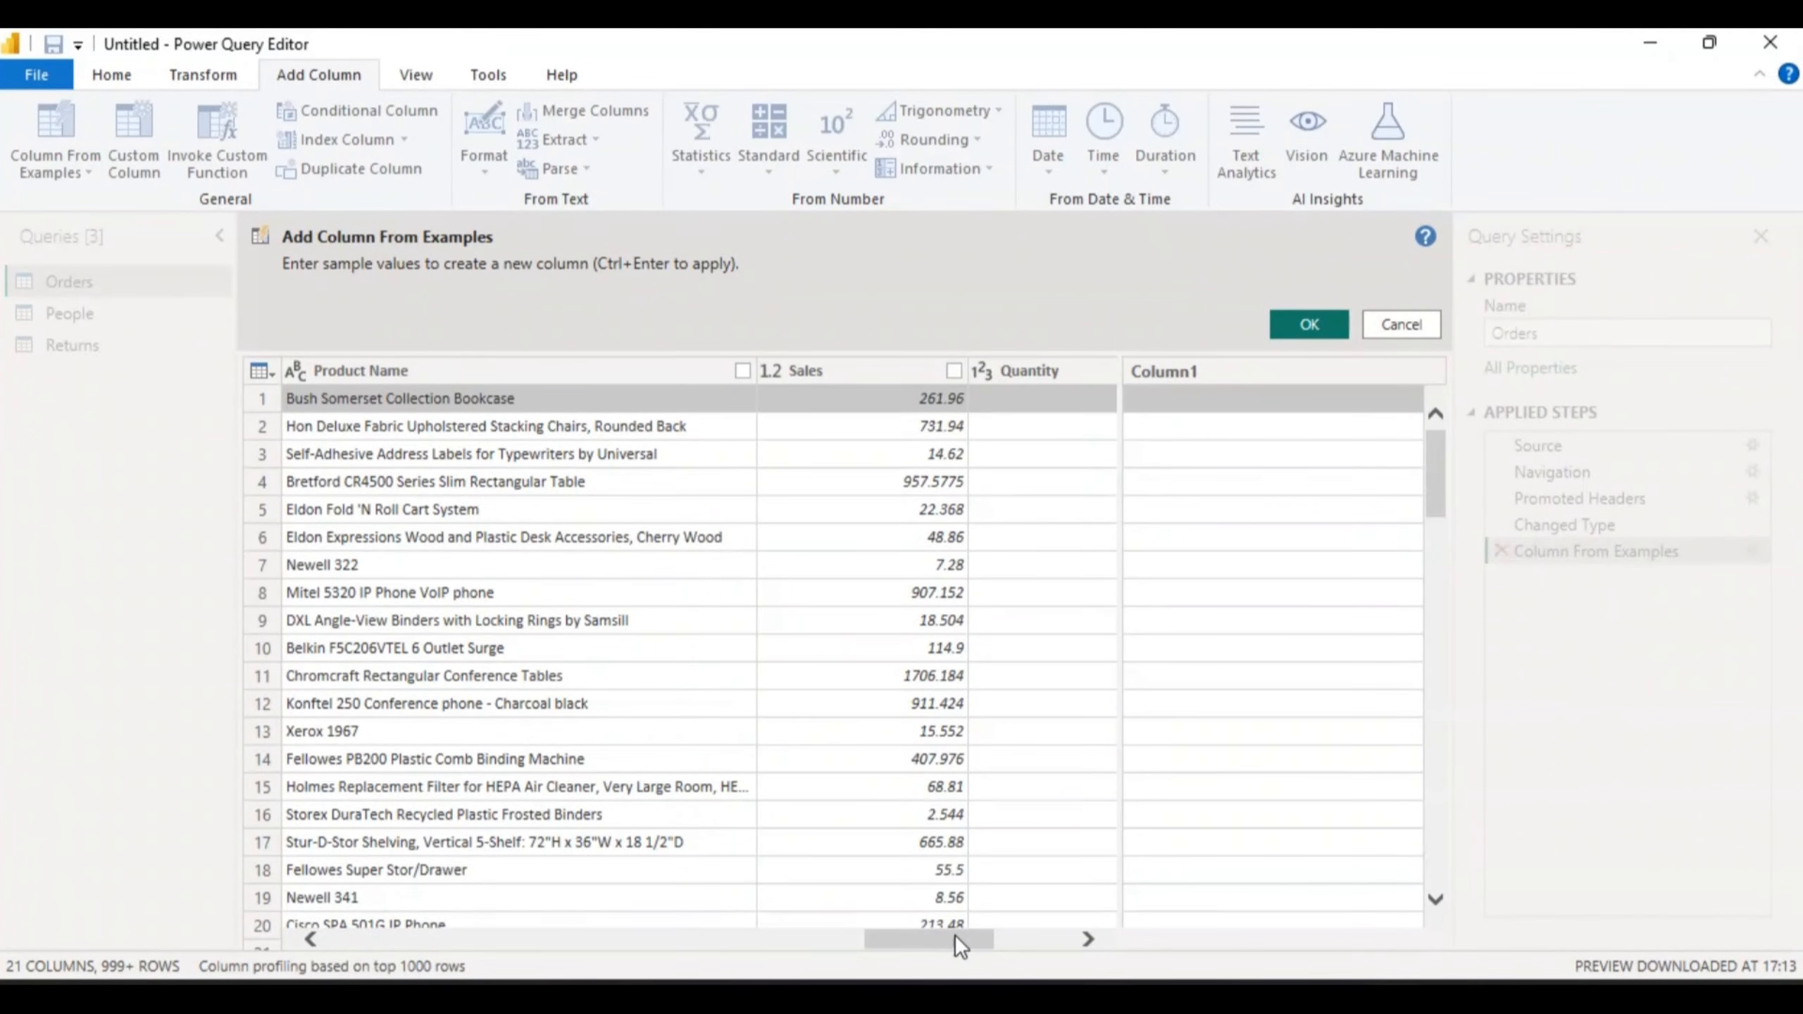
# - Scroll across the Orders columns and select Column1's first row for a sample value
pyautogui.moveTo(950, 936); pyautogui.dragTo(708, 934)
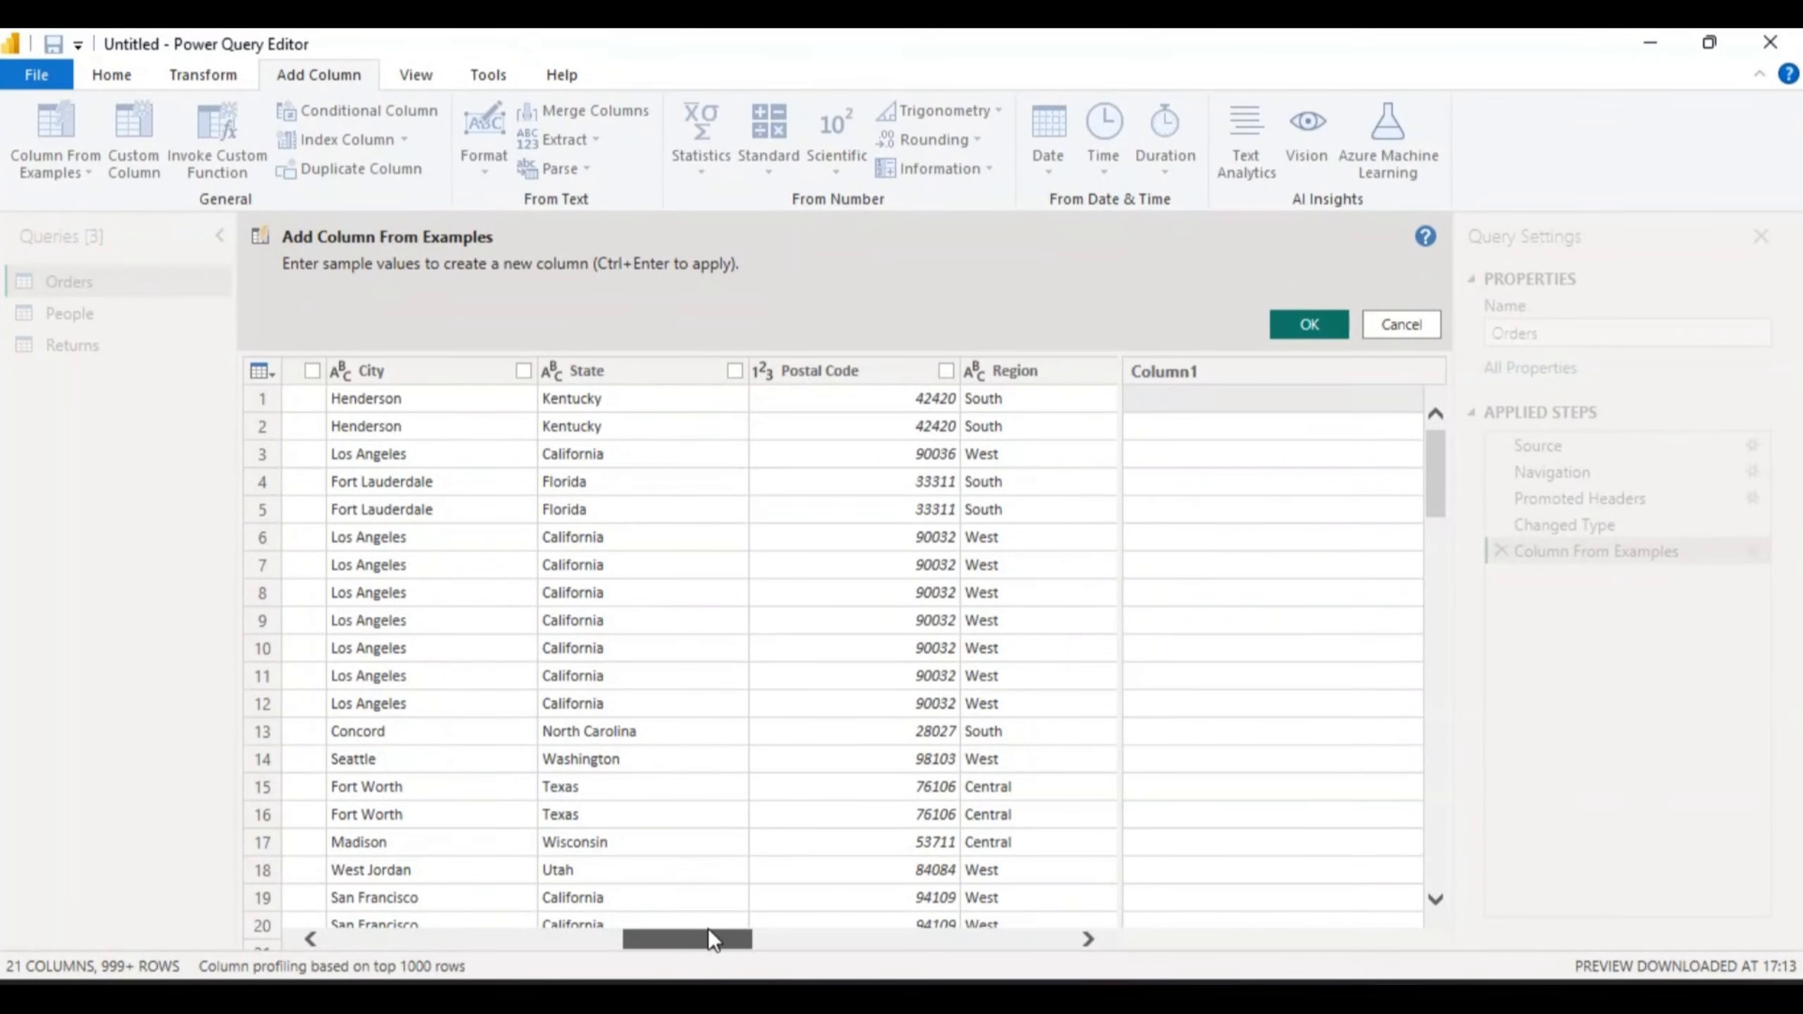
pyautogui.moveTo(710, 932); pyautogui.dragTo(605, 919)
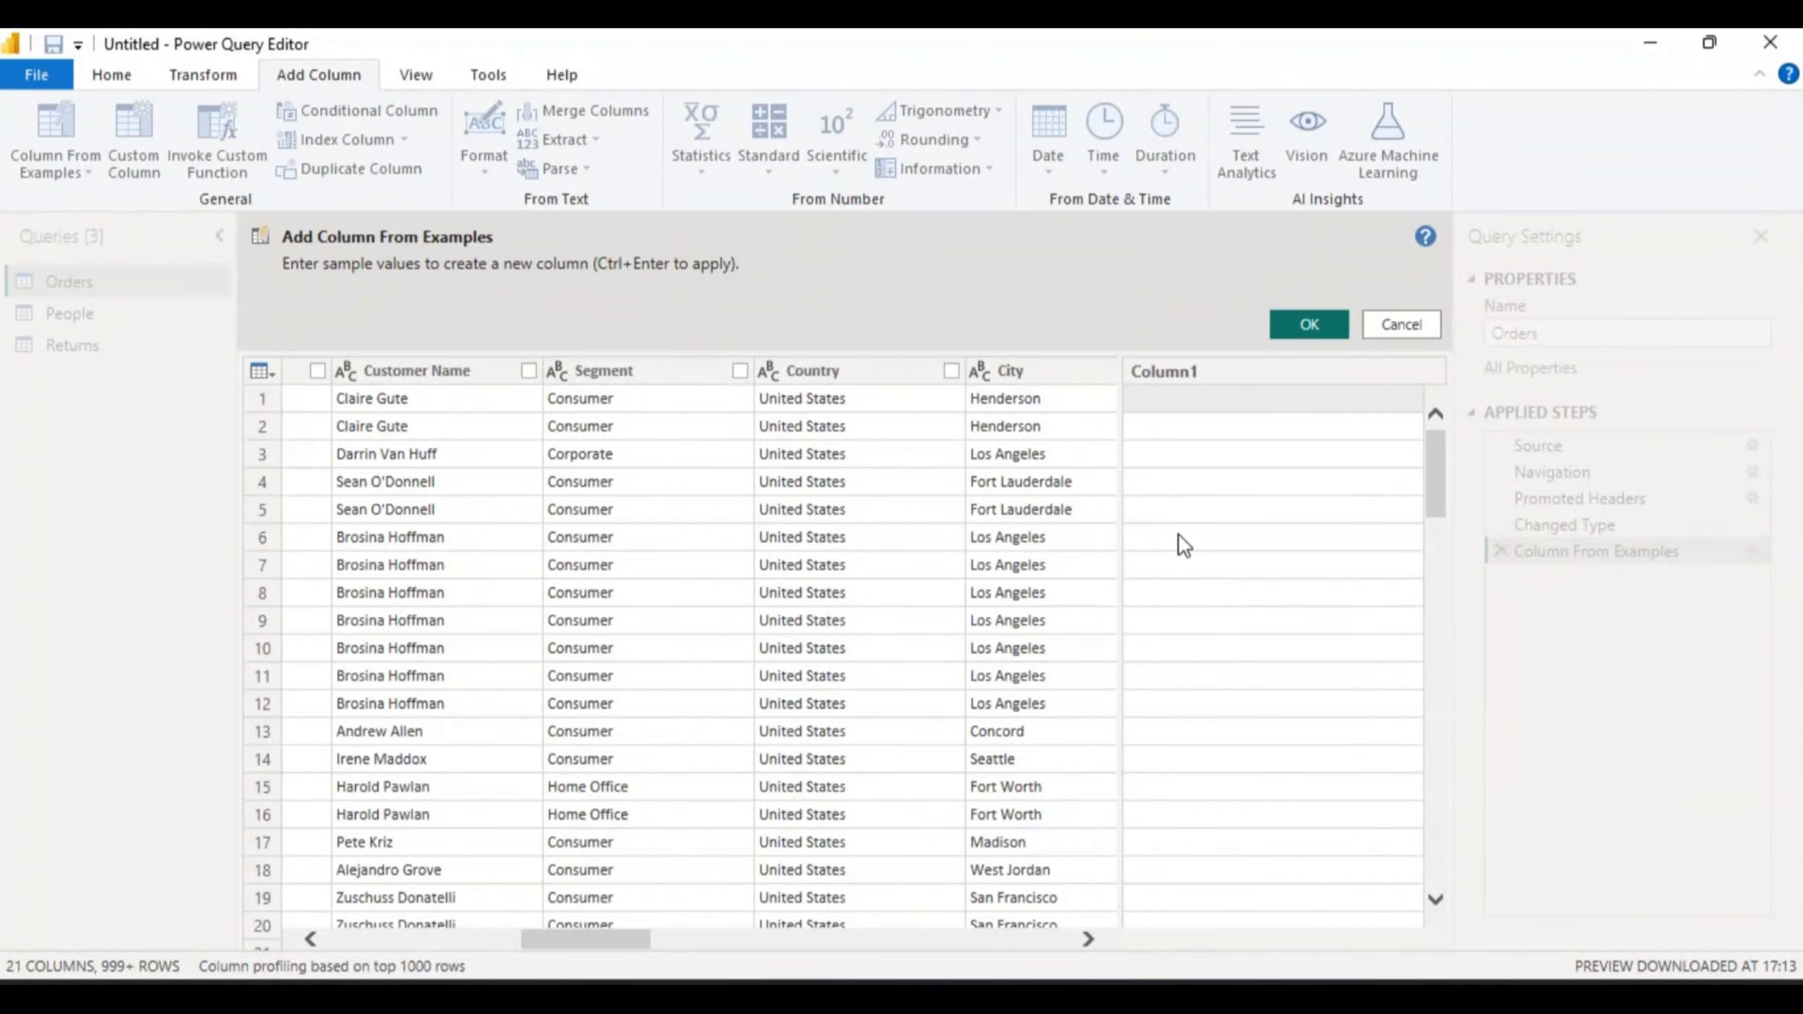
pyautogui.click(1149, 396)
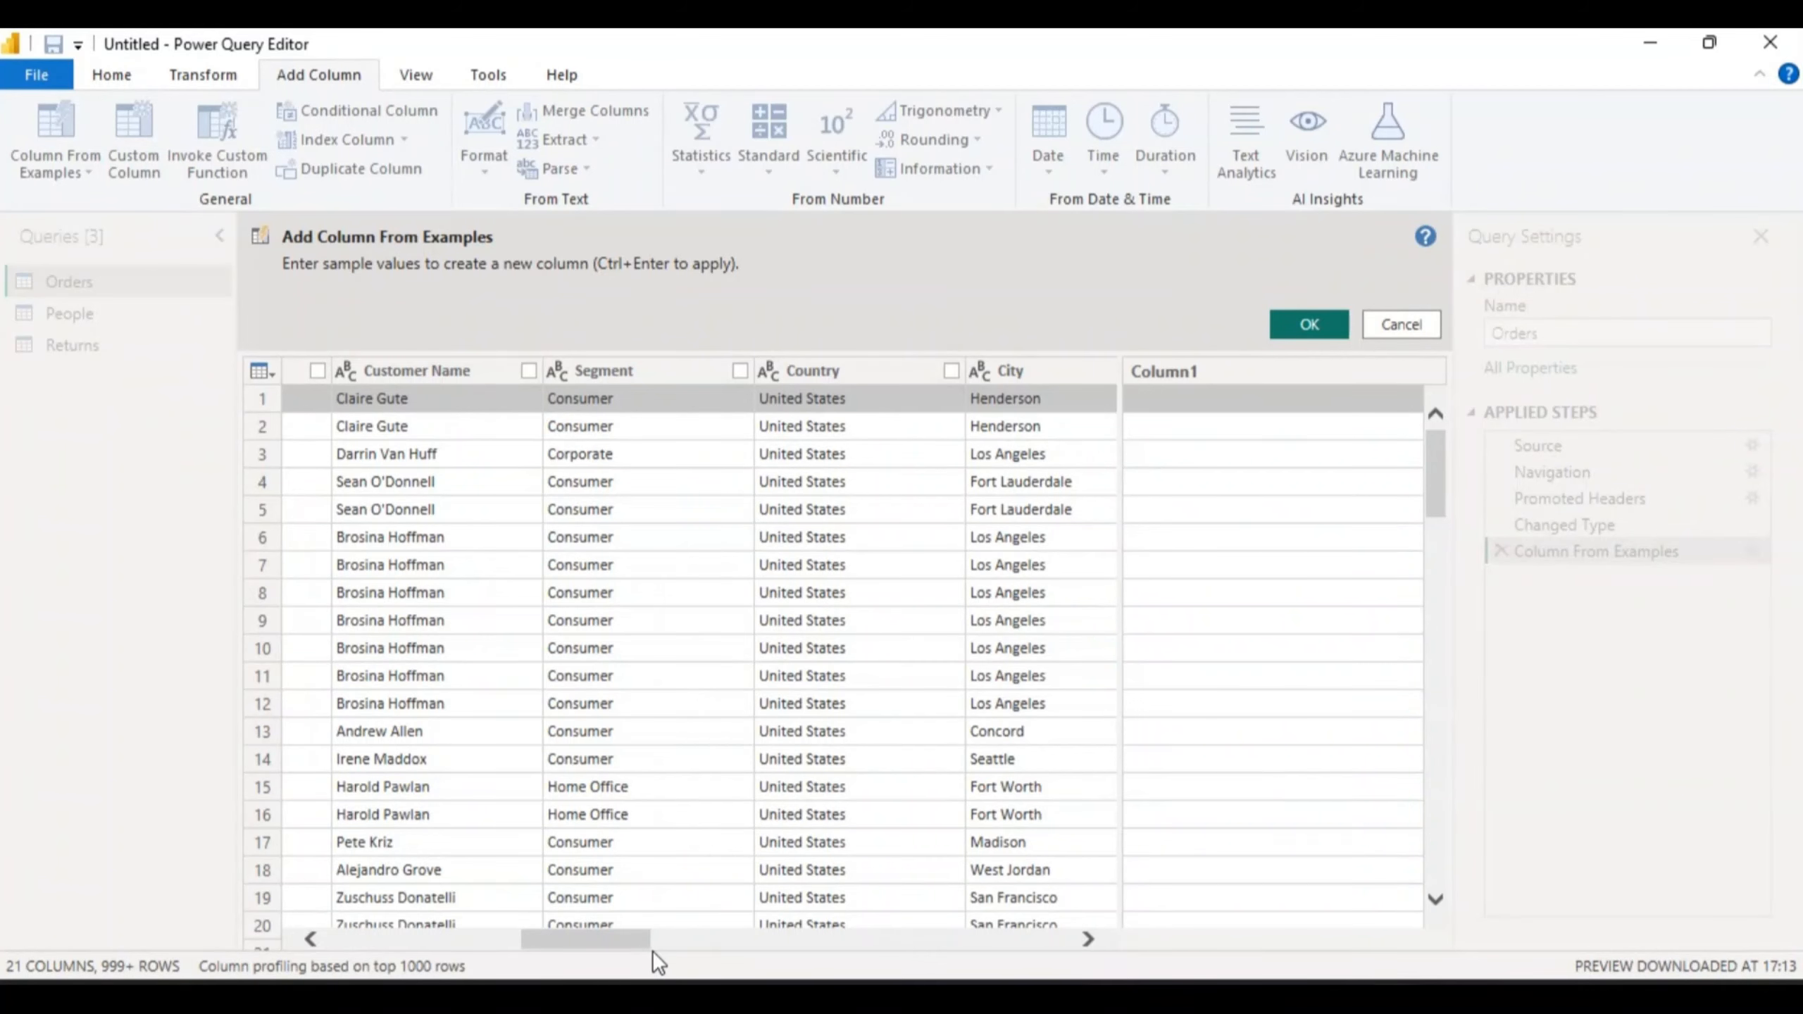
pyautogui.moveTo(586, 939)
pyautogui.mouseDown()
pyautogui.moveTo(490, 936)
pyautogui.moveTo(580, 938)
pyautogui.mouseUp()
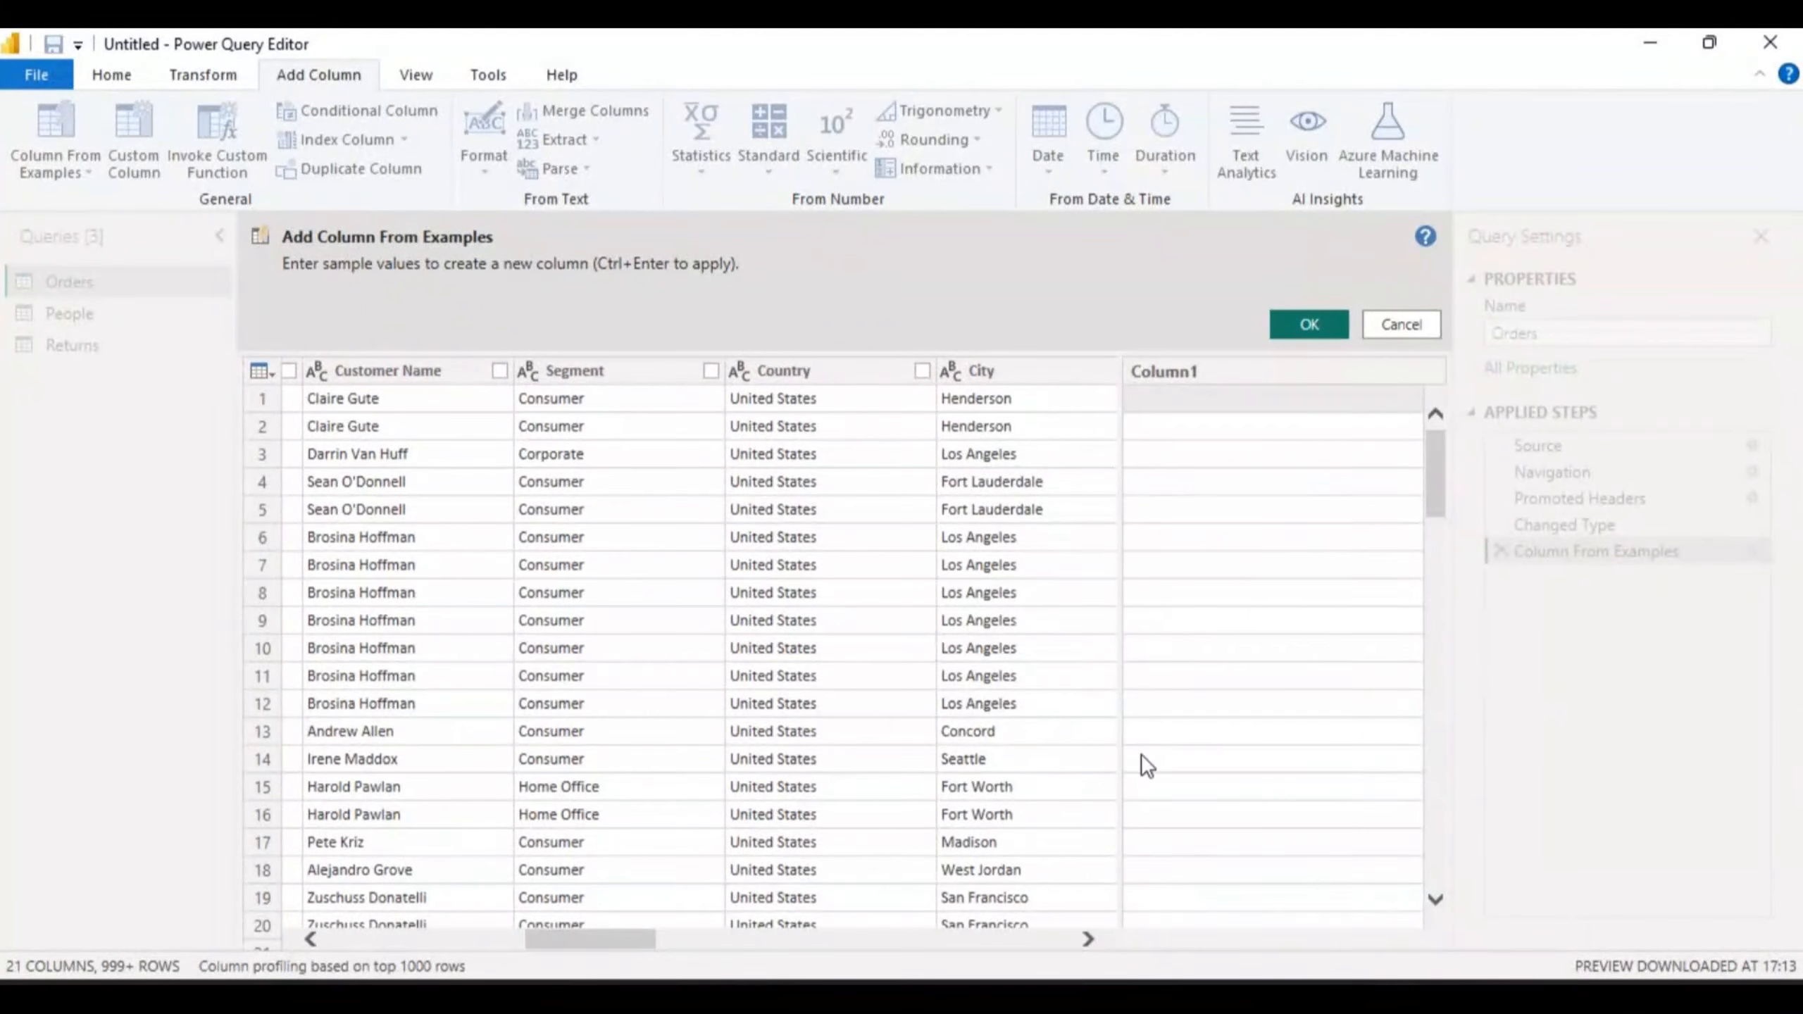
pyautogui.click(1141, 395)
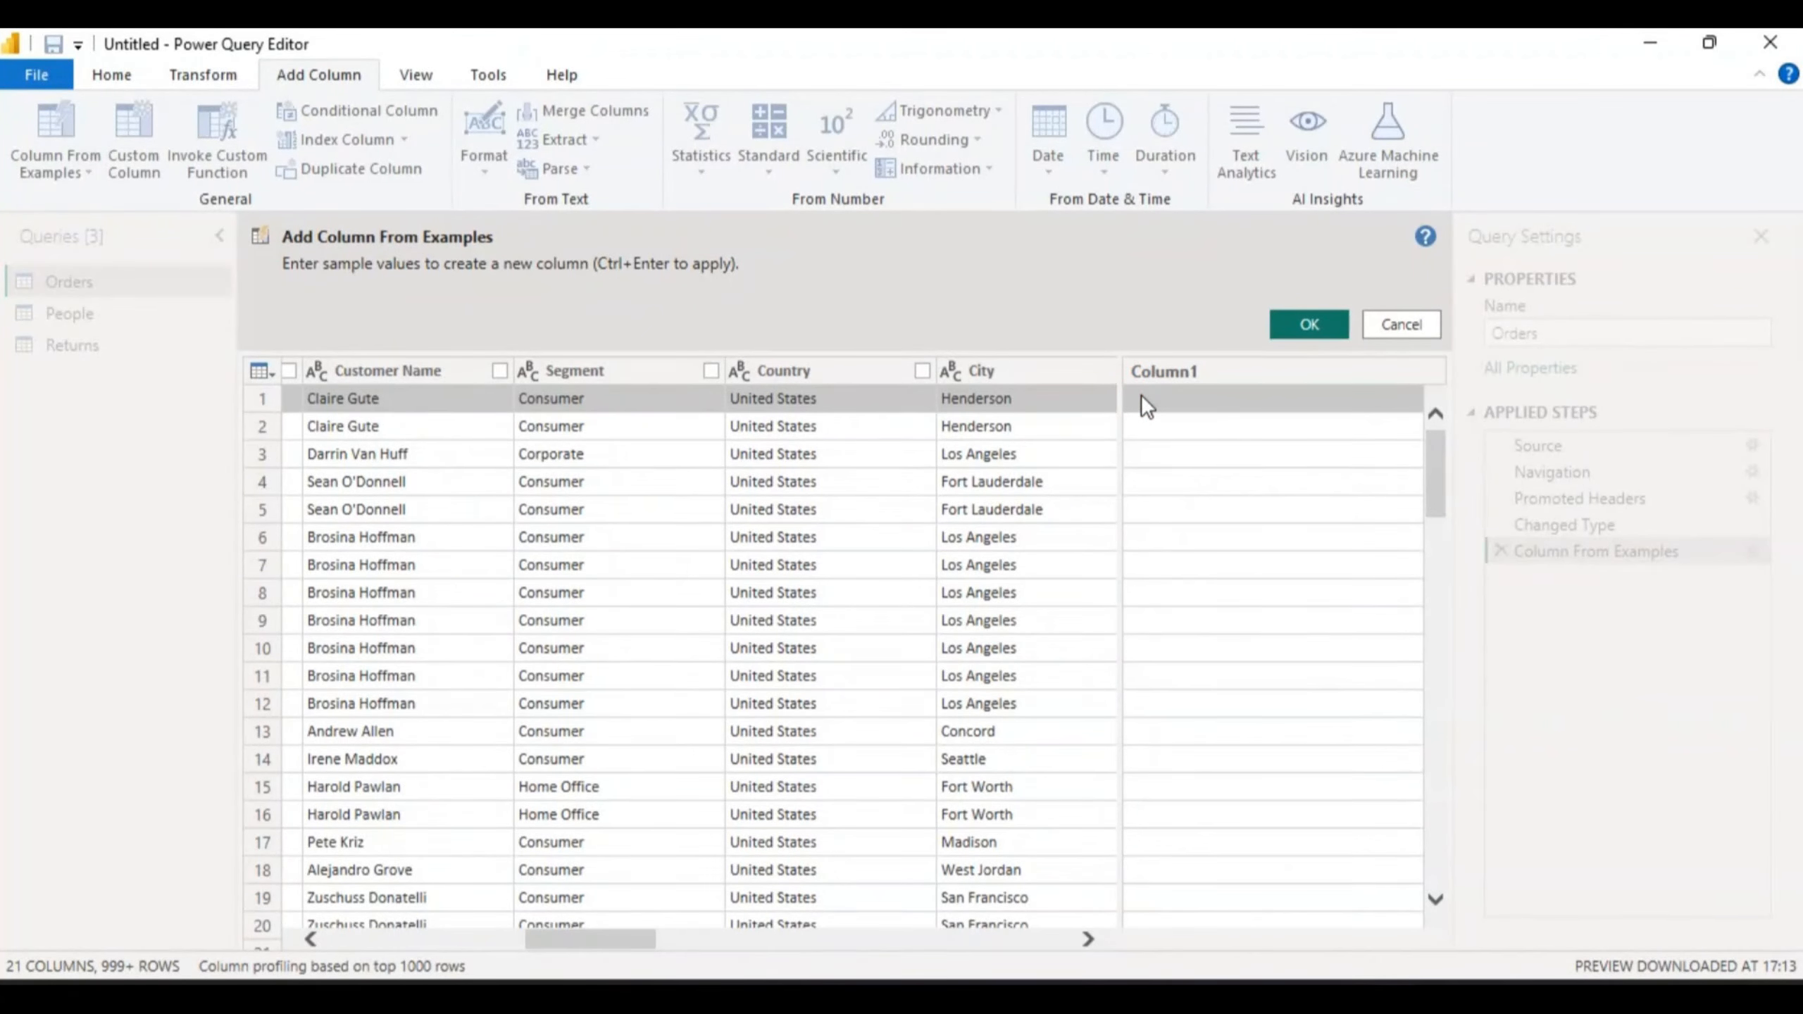
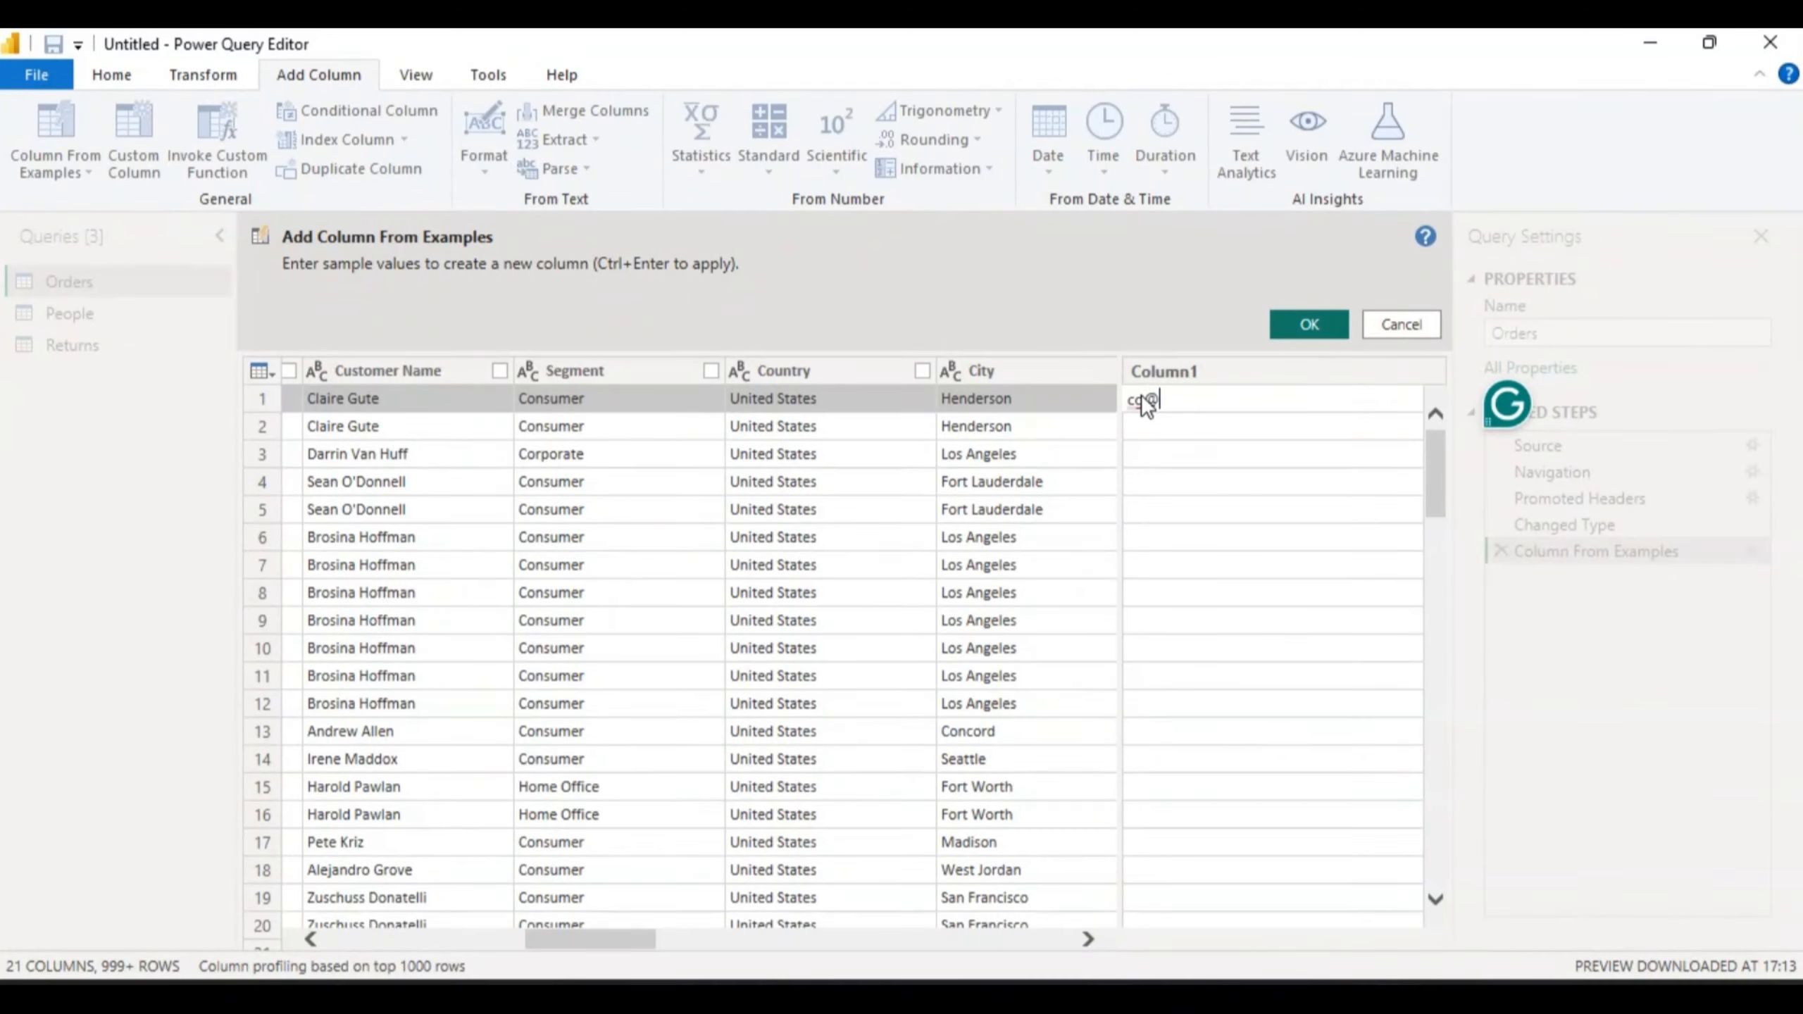
pyautogui.press('Return')
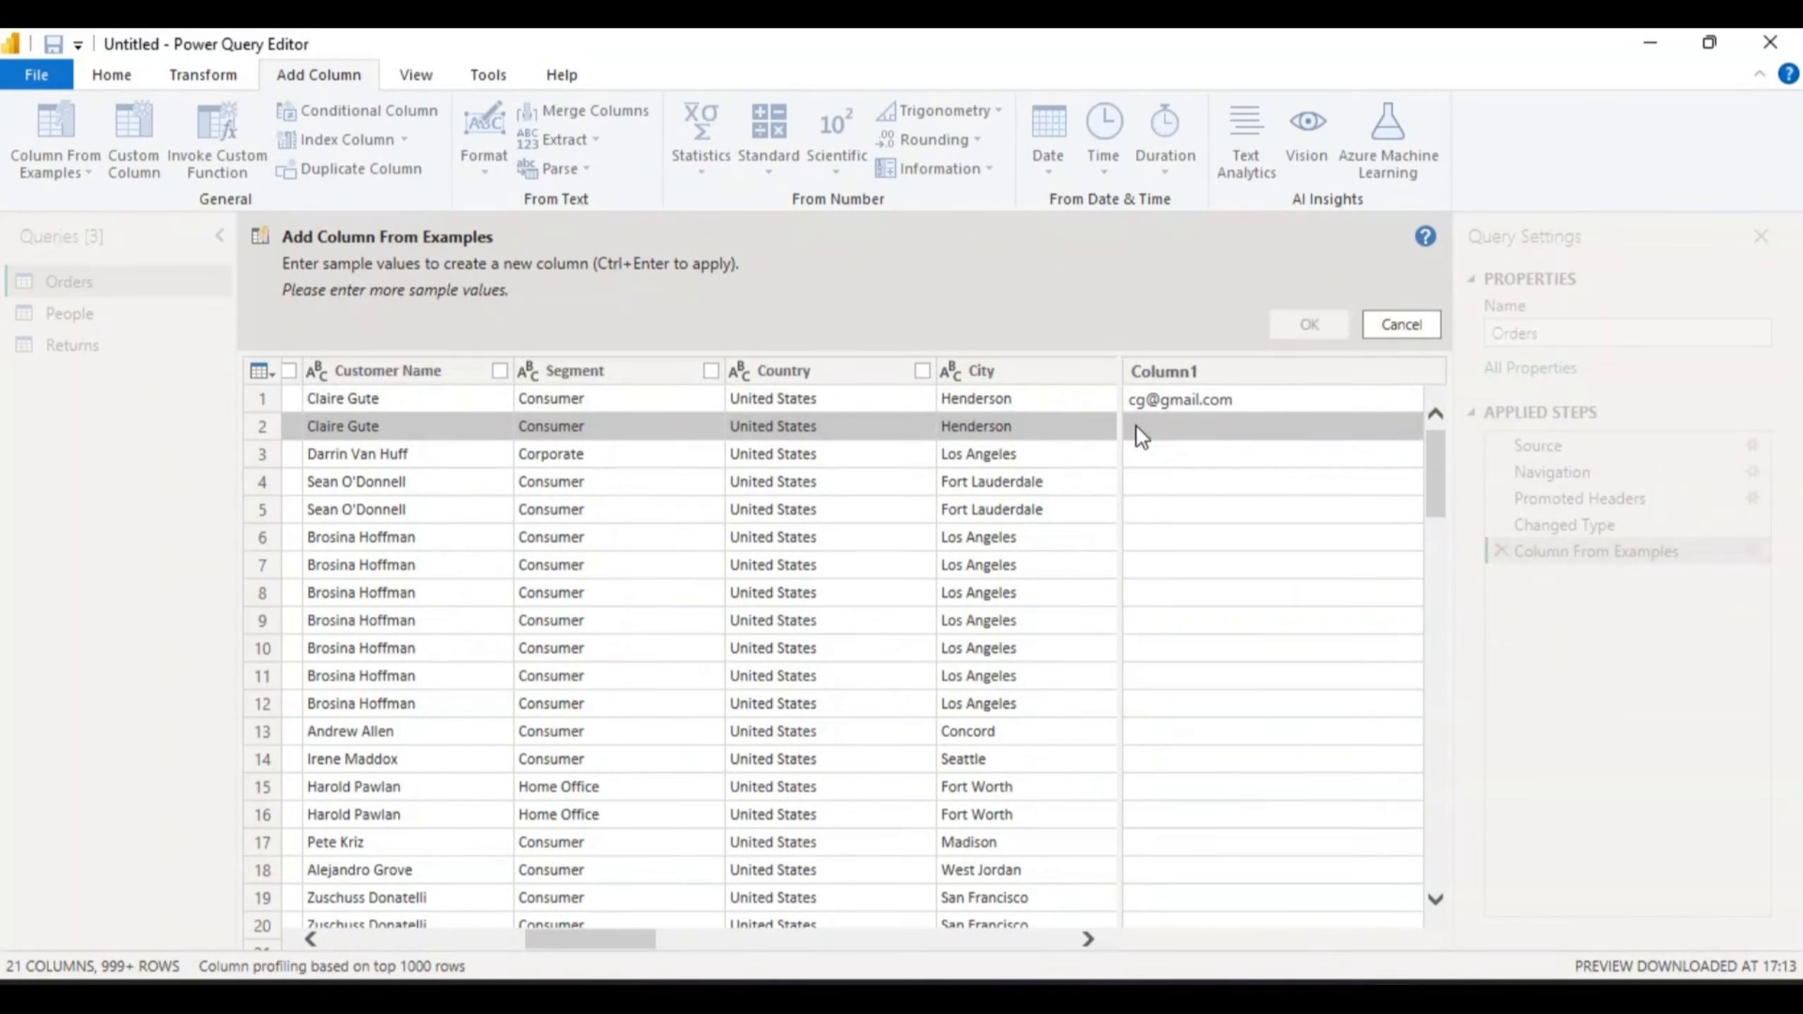
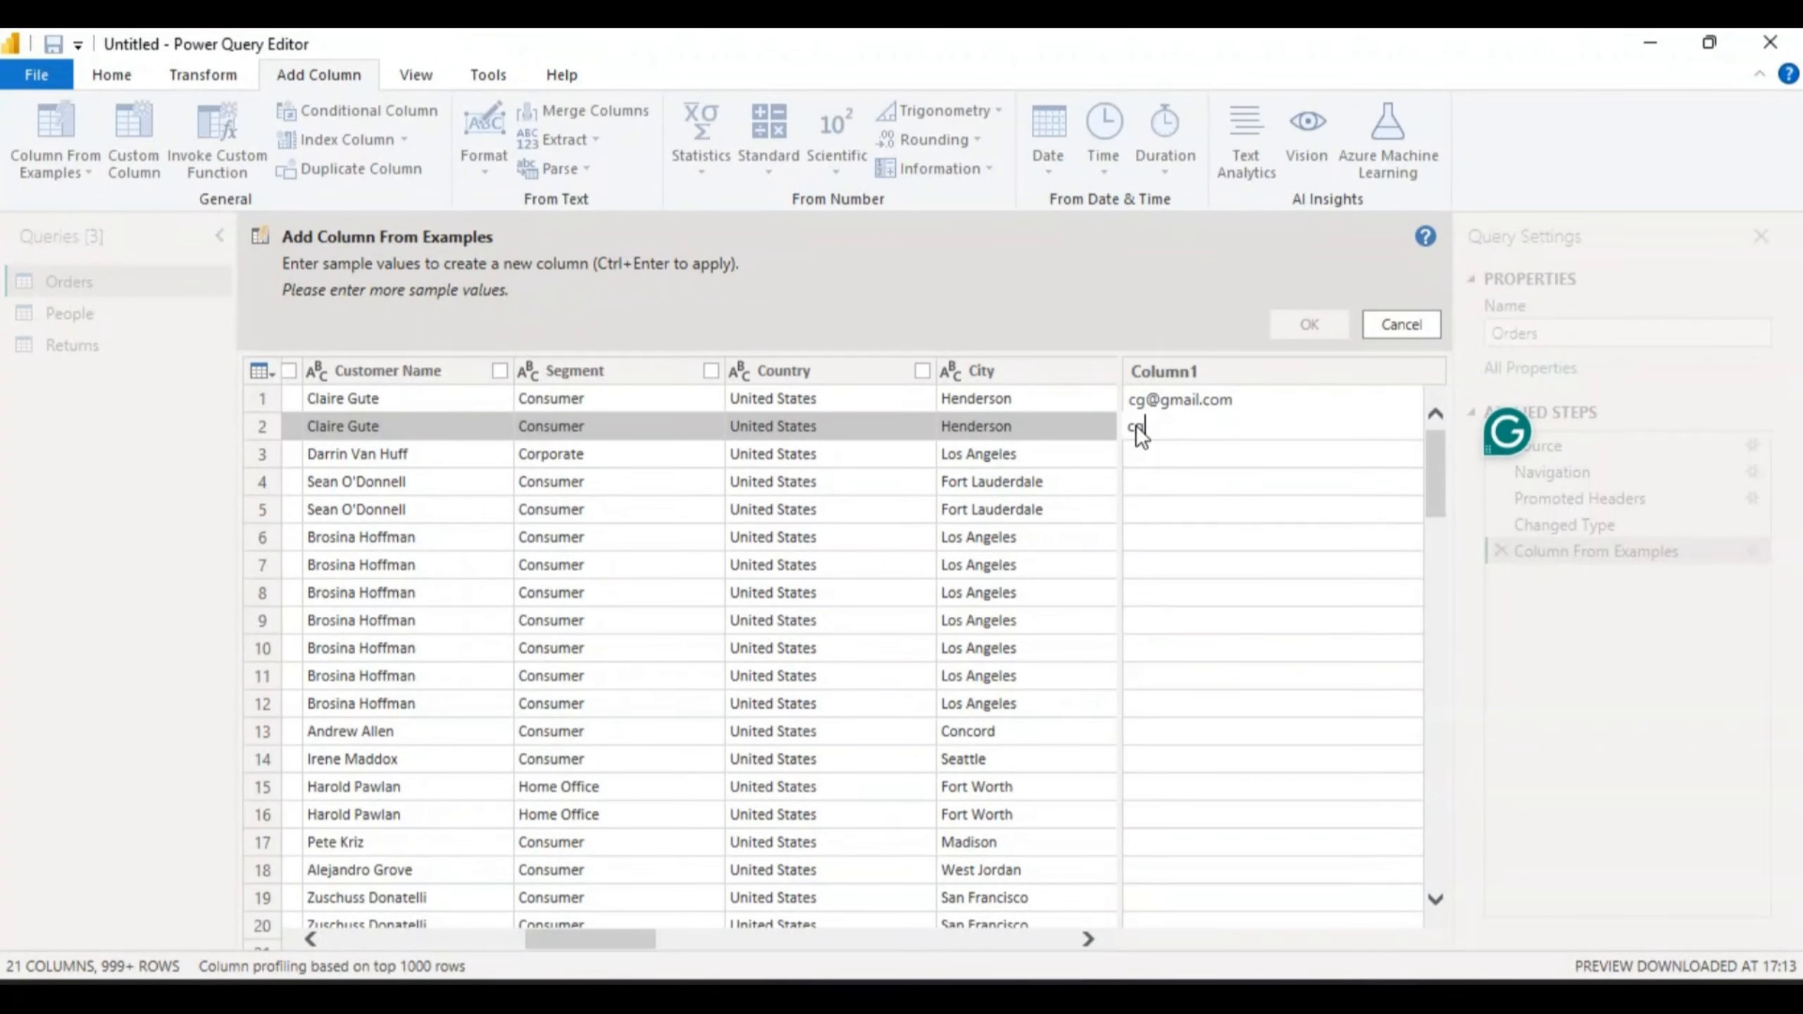
pyautogui.press('Return')
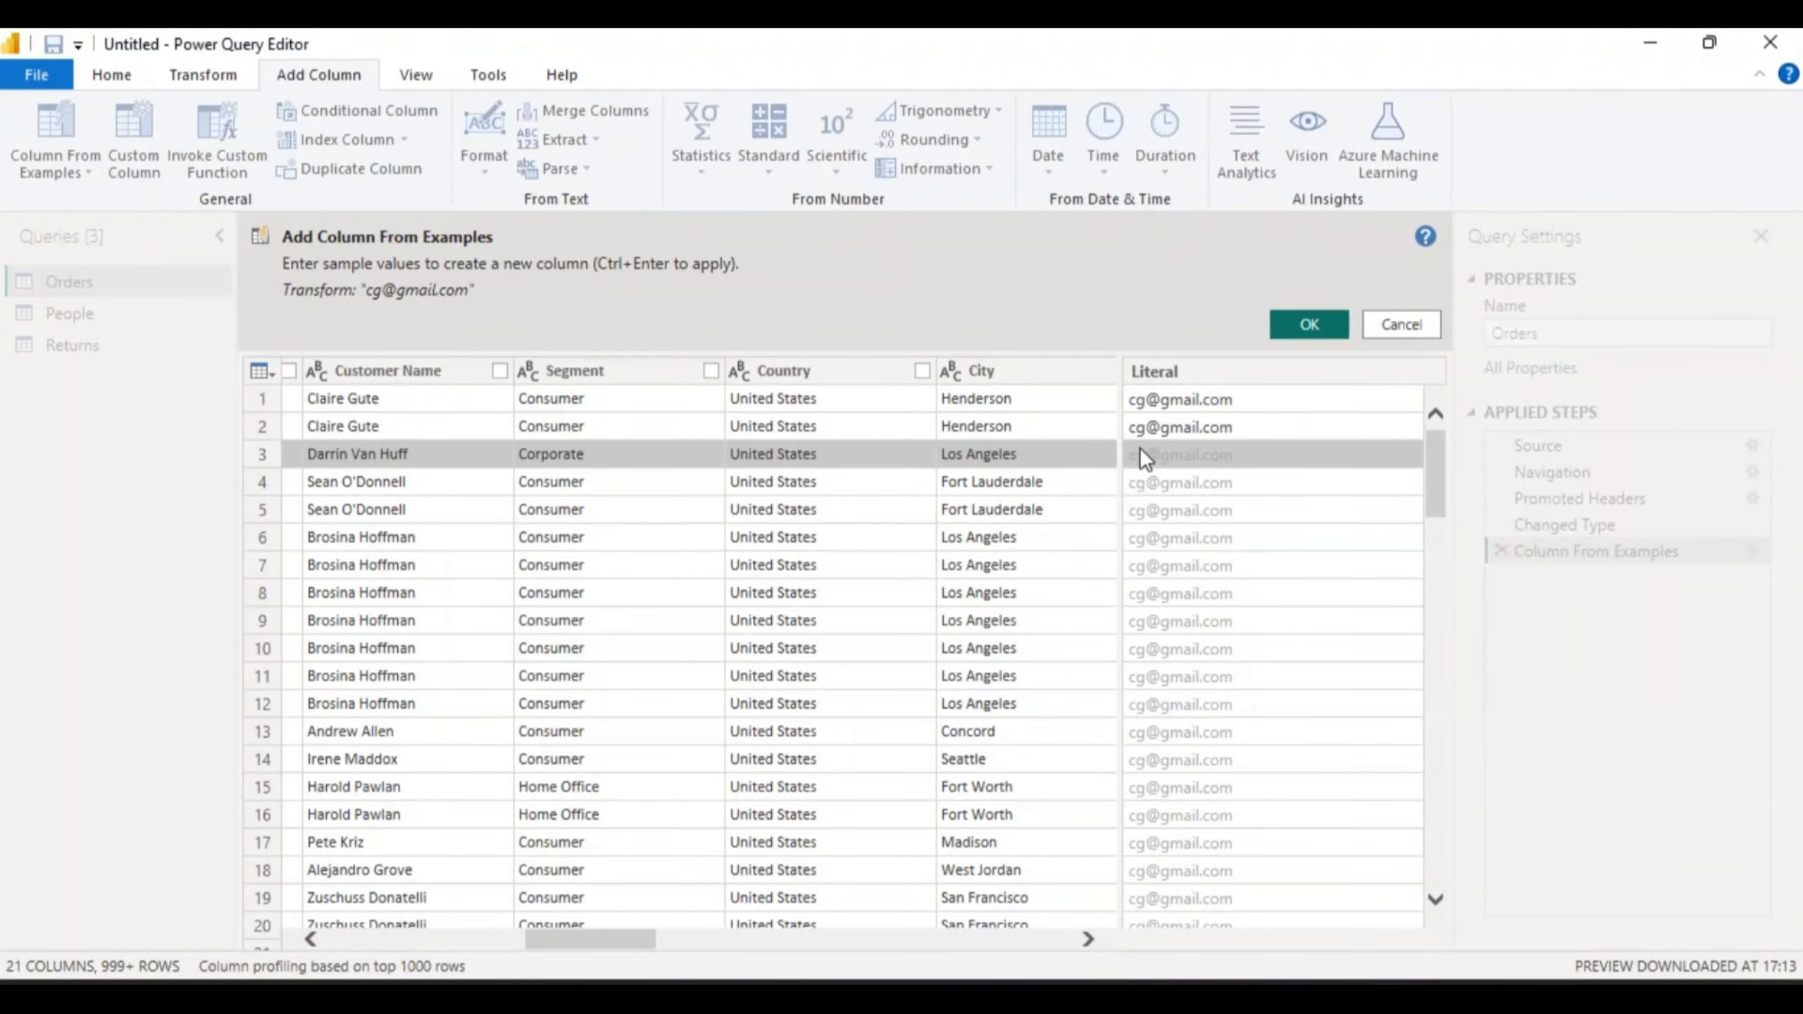
pyautogui.click(1139, 448)
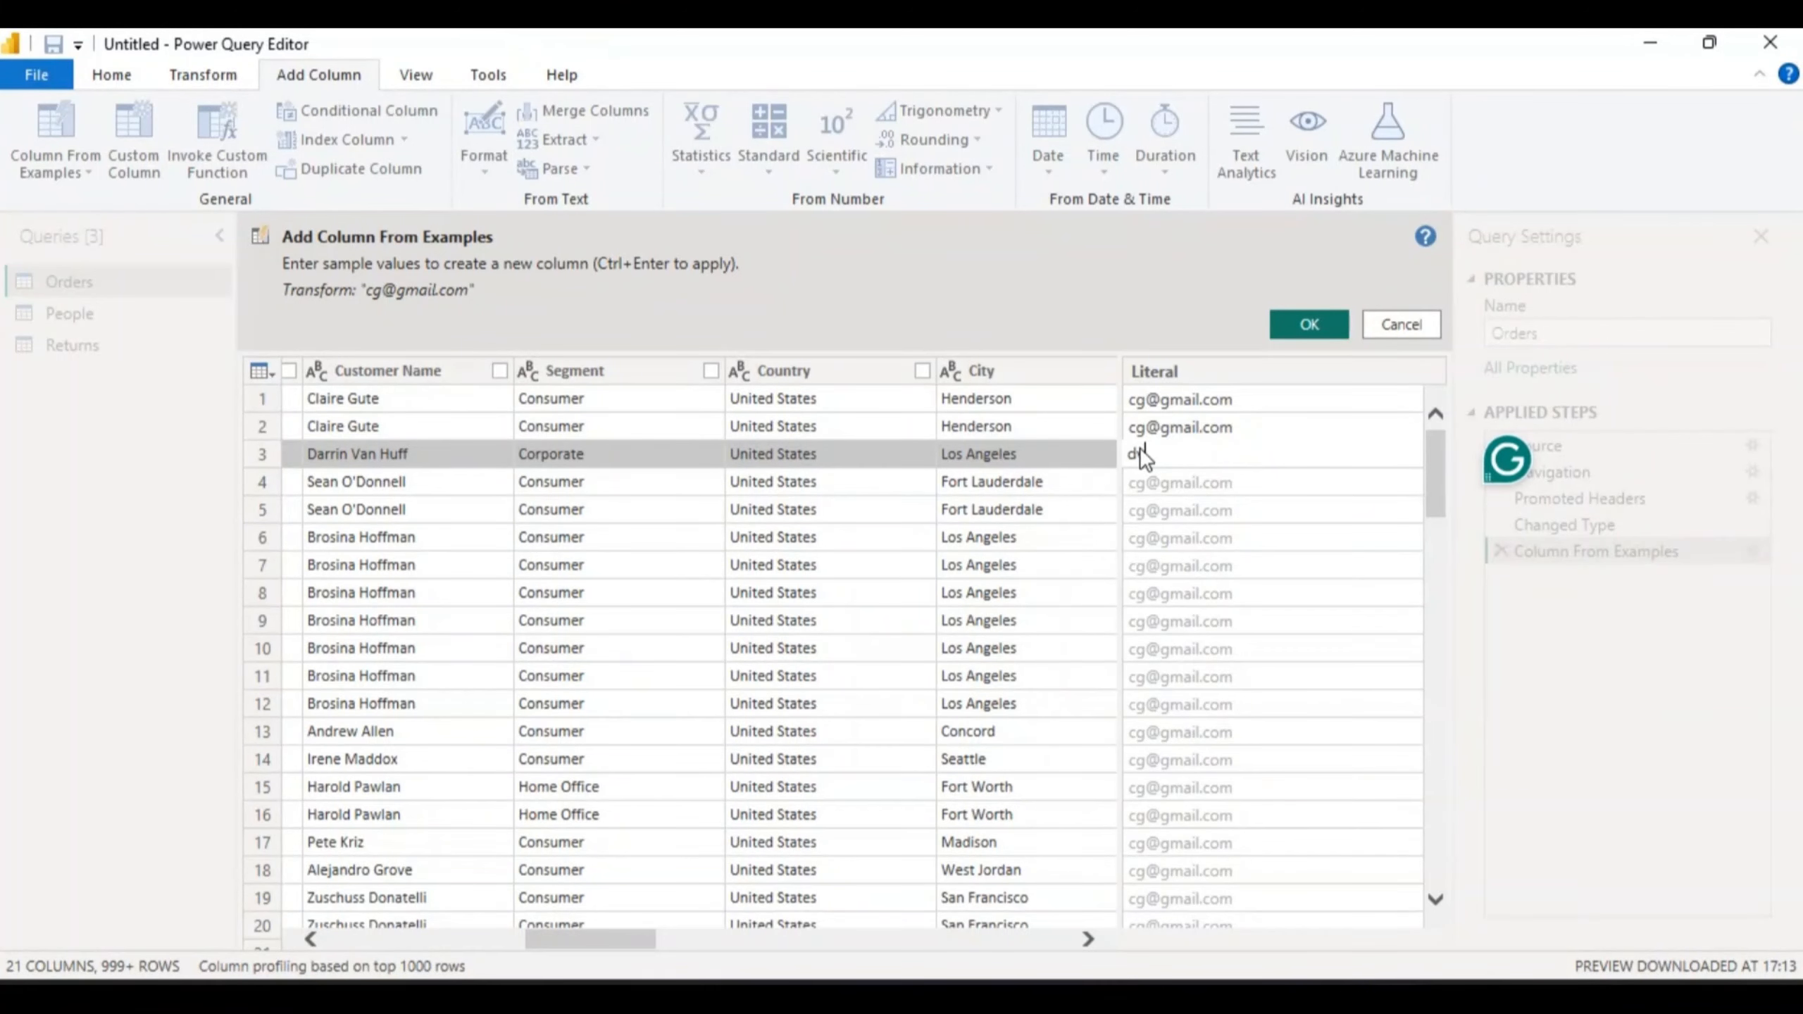
pyautogui.click(1144, 477)
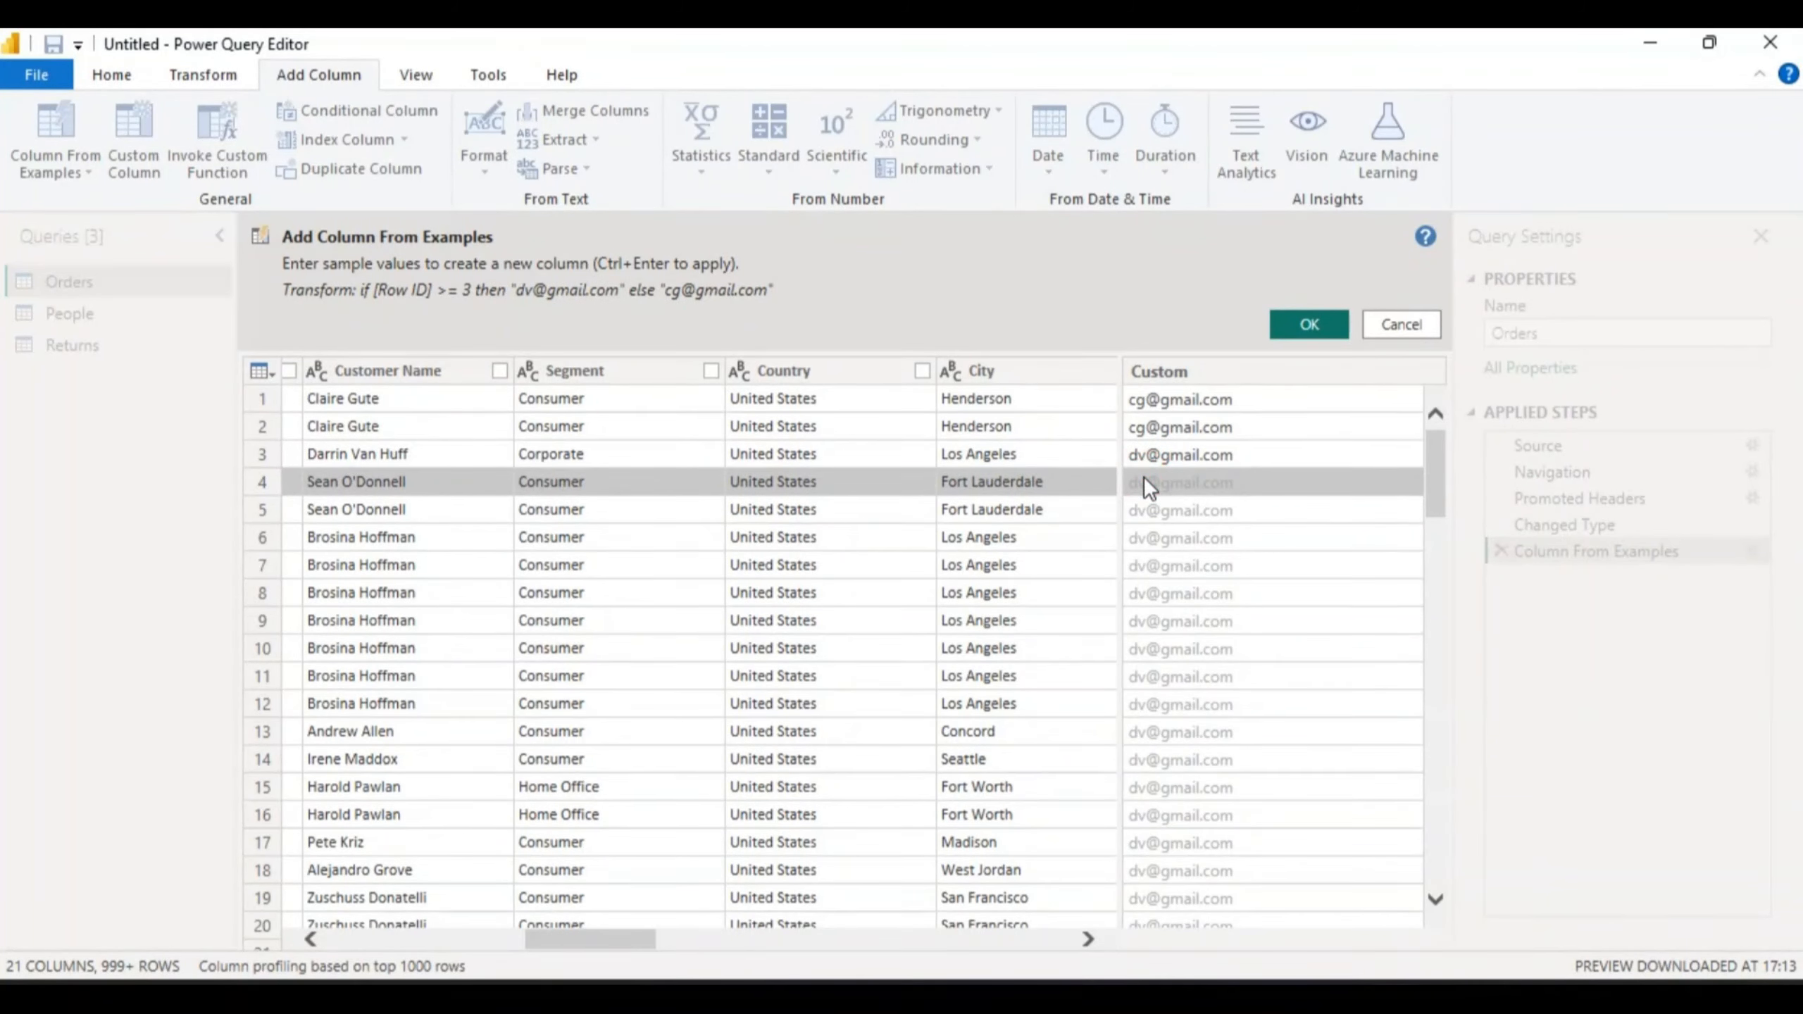
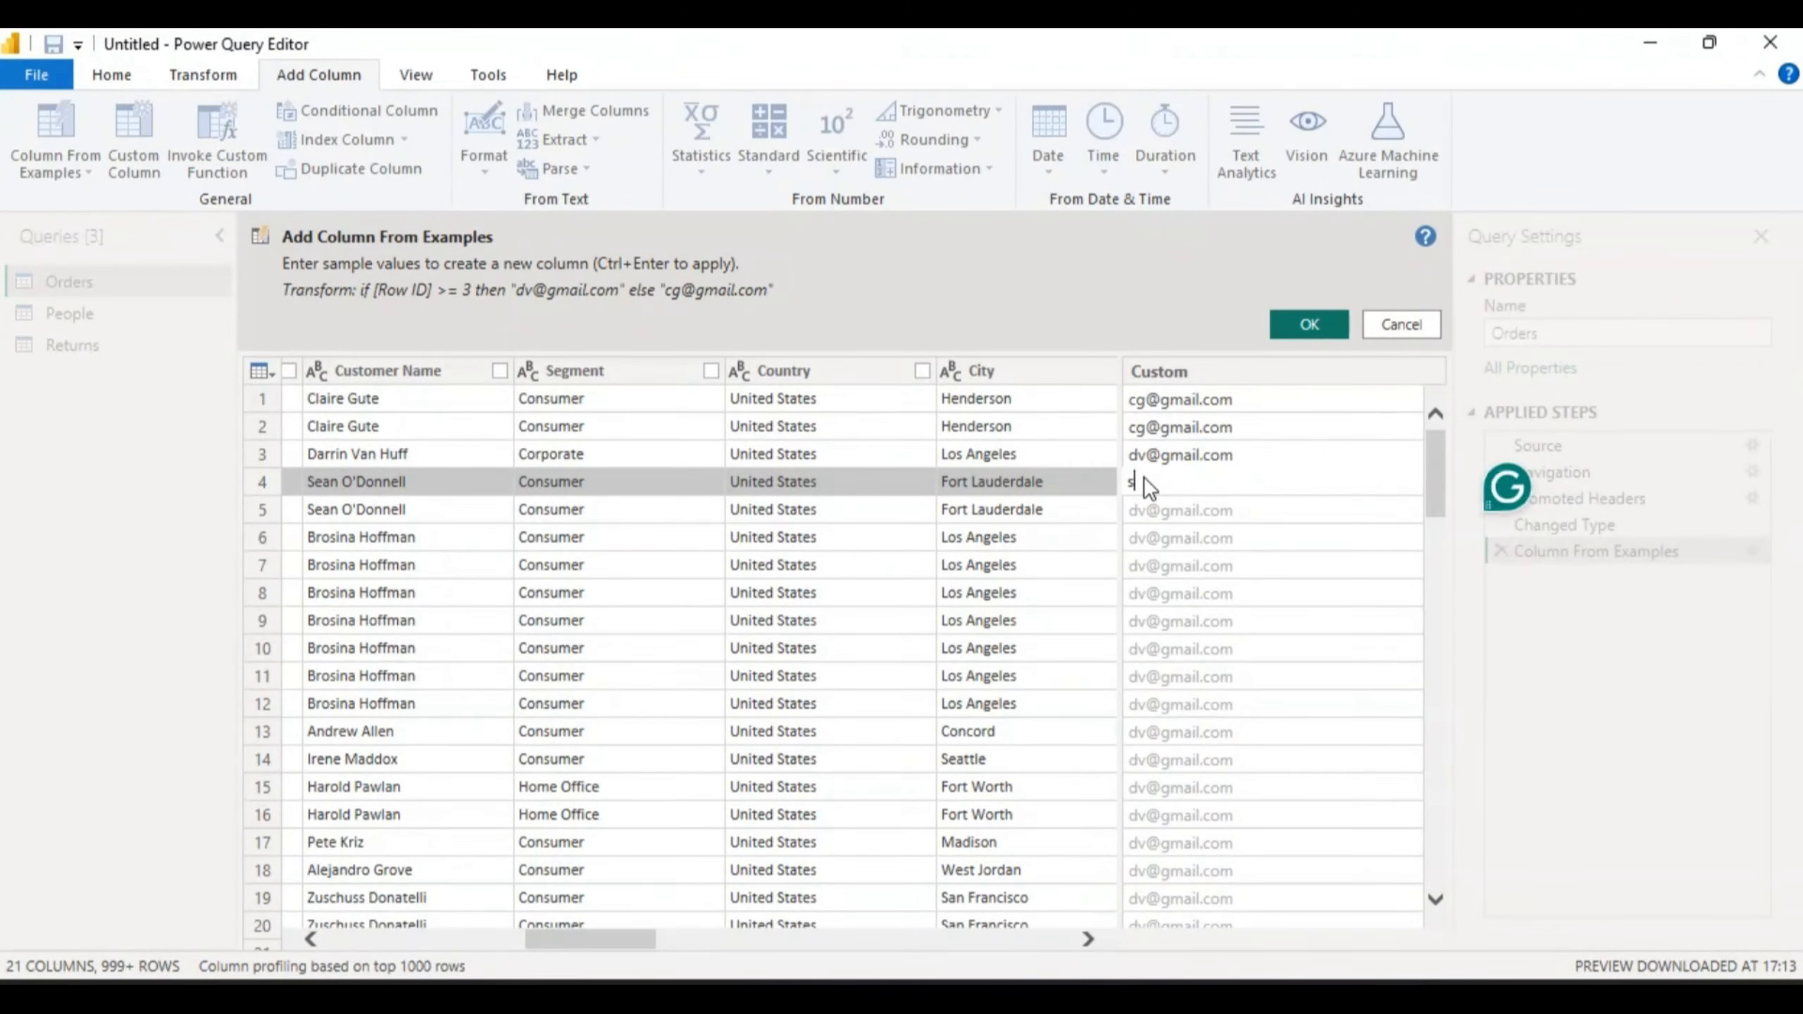
pyautogui.press('Return')
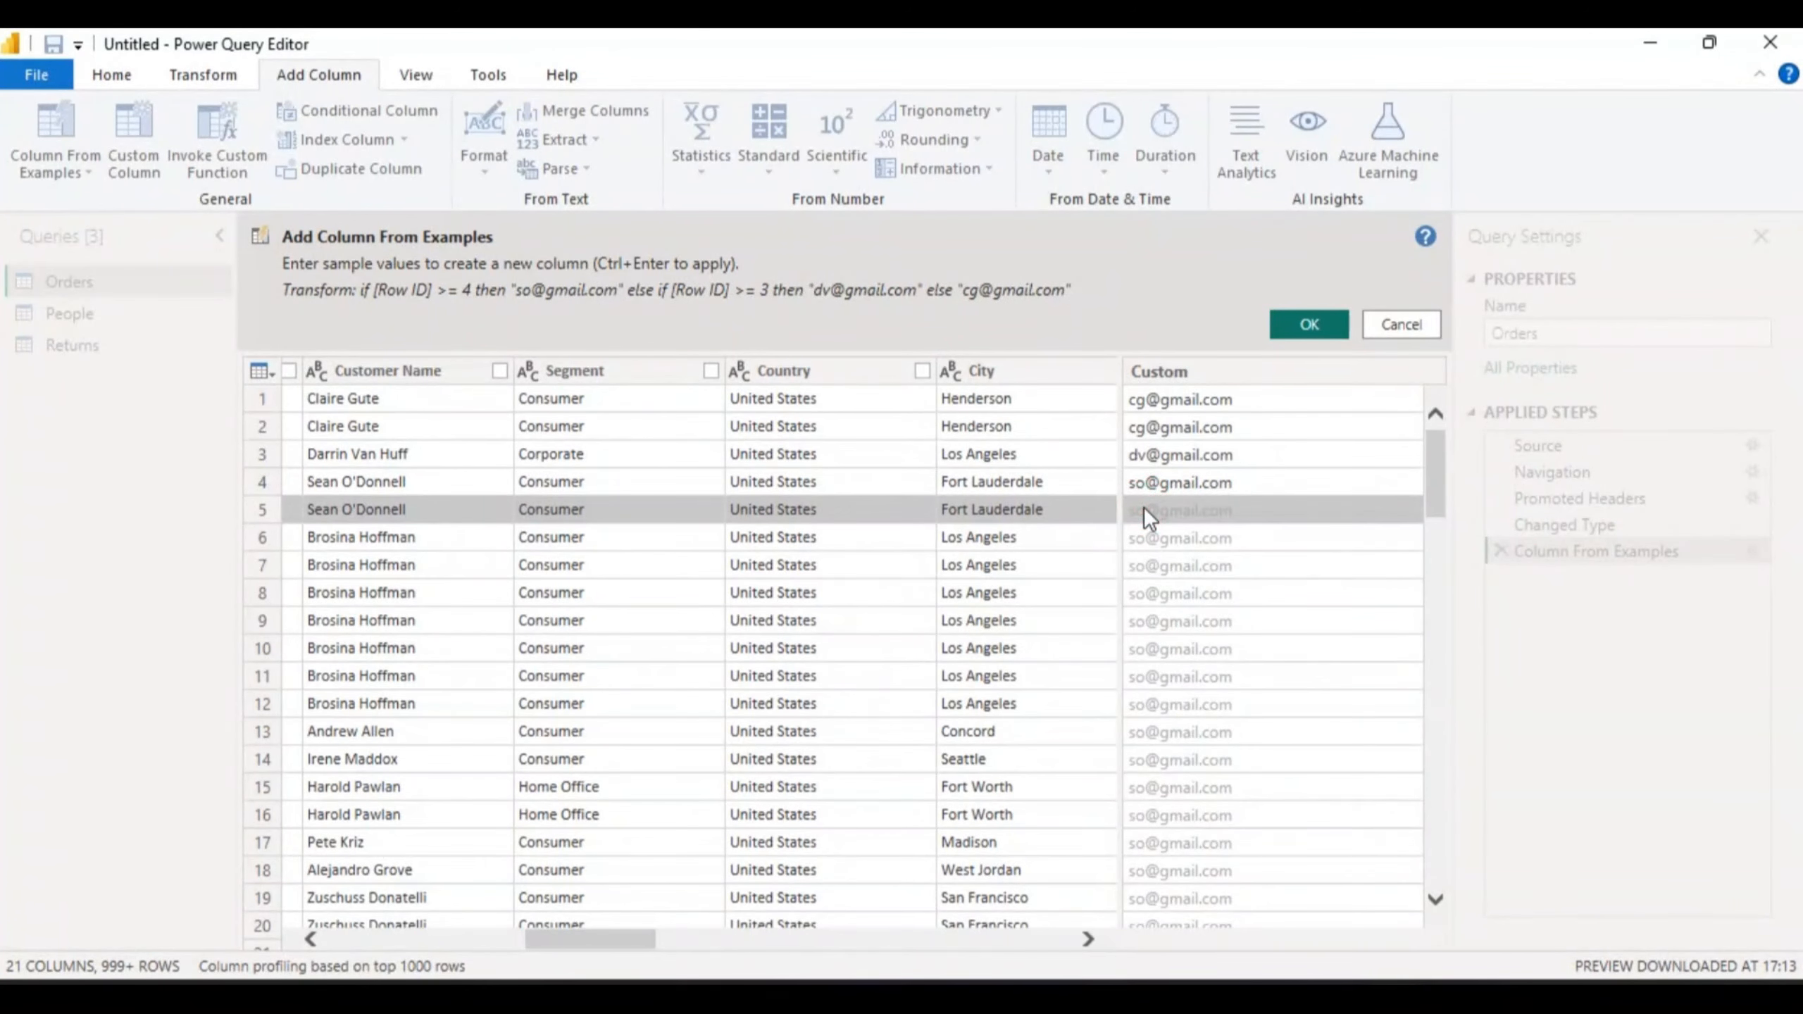
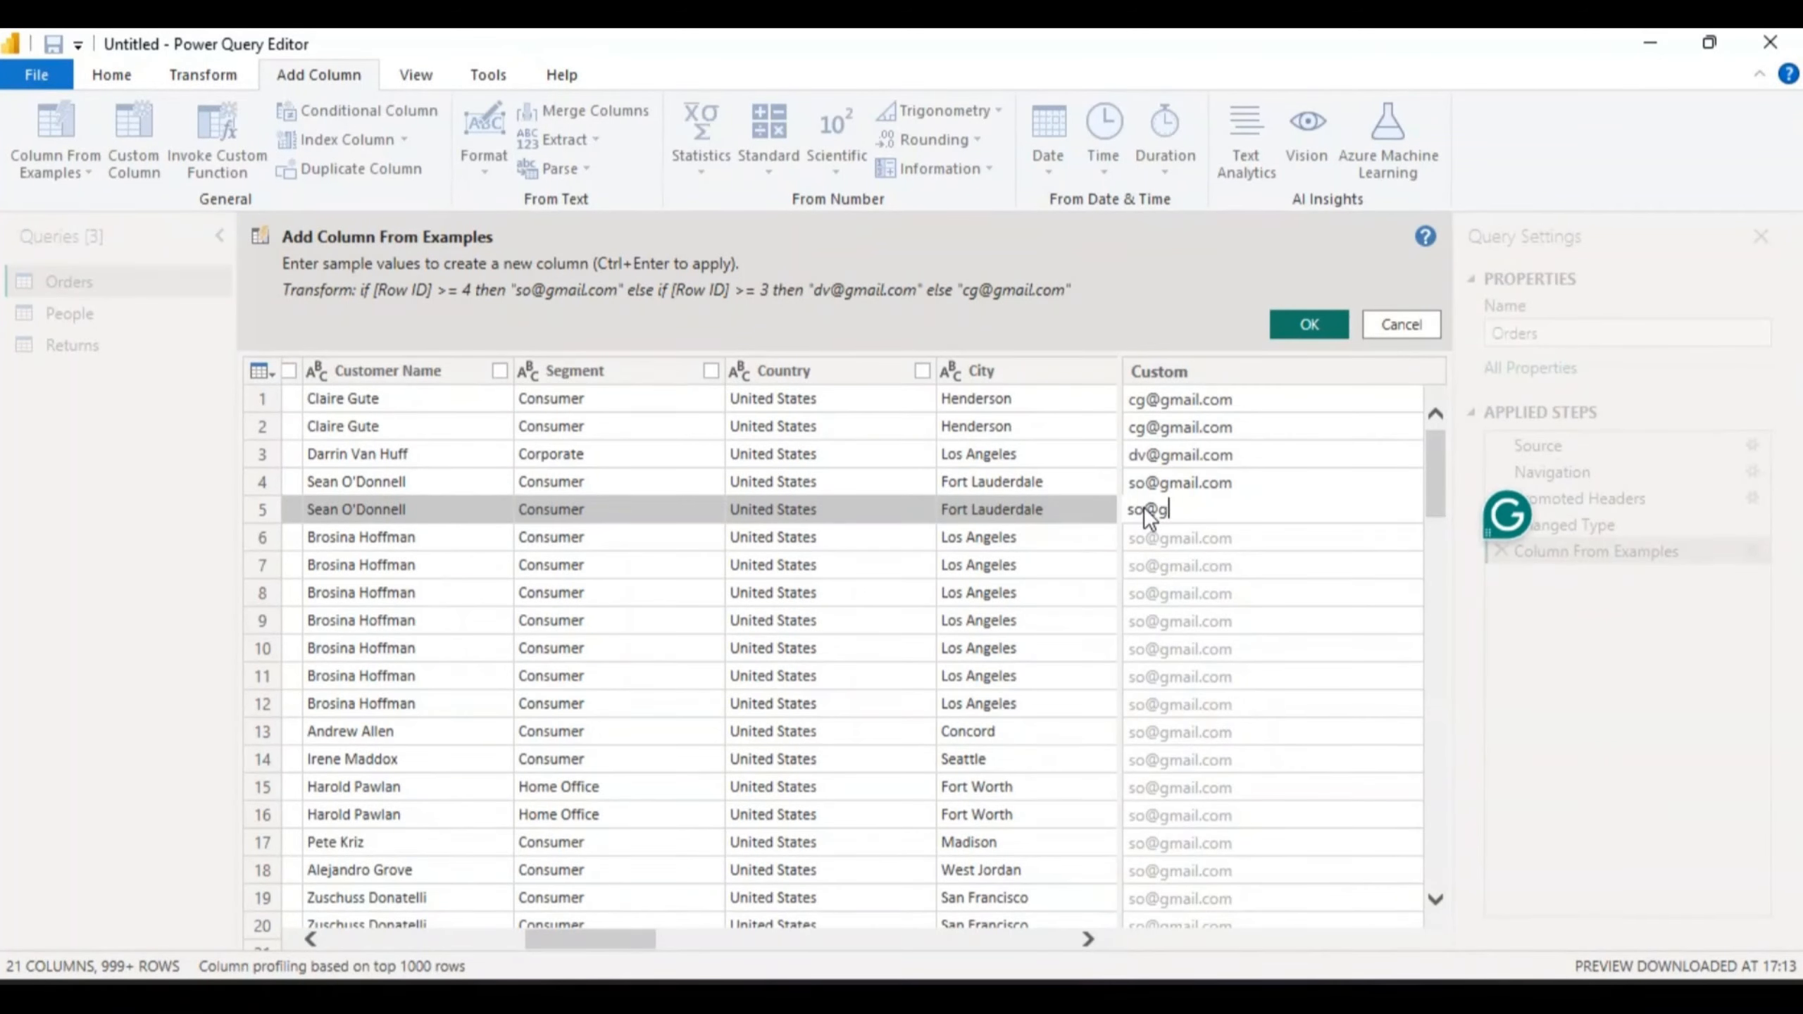
pyautogui.press('Return')
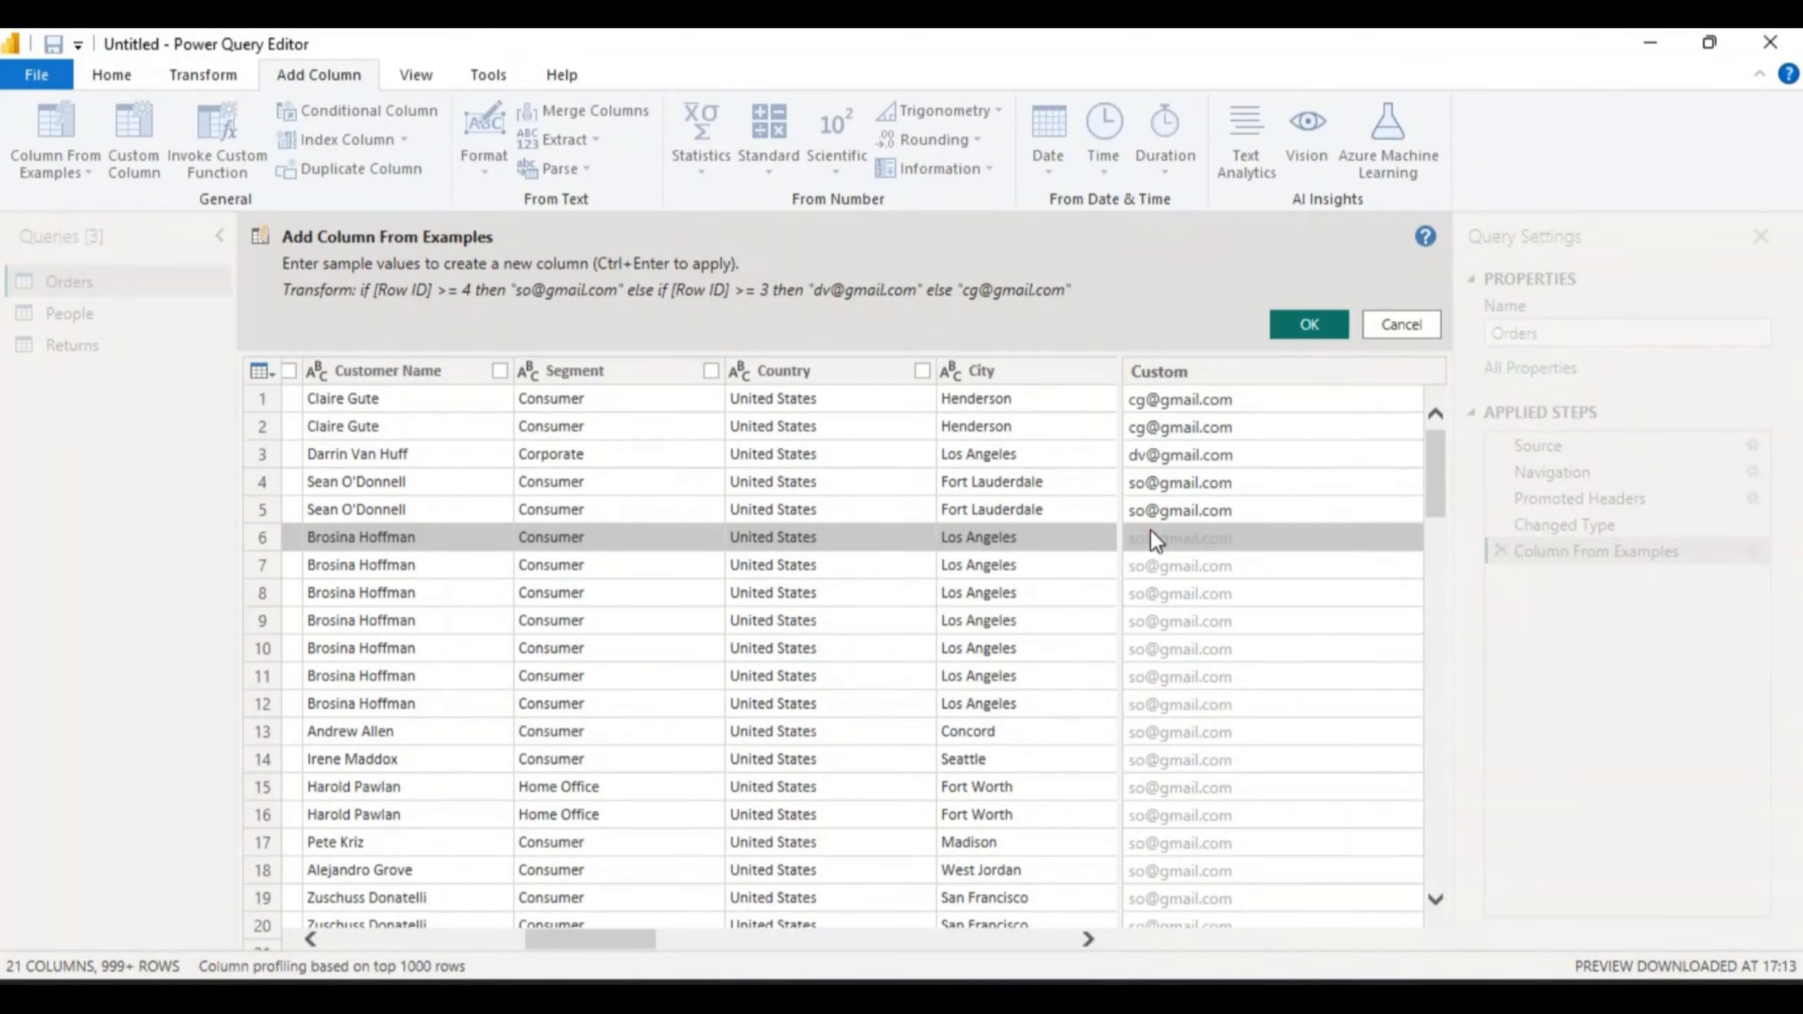
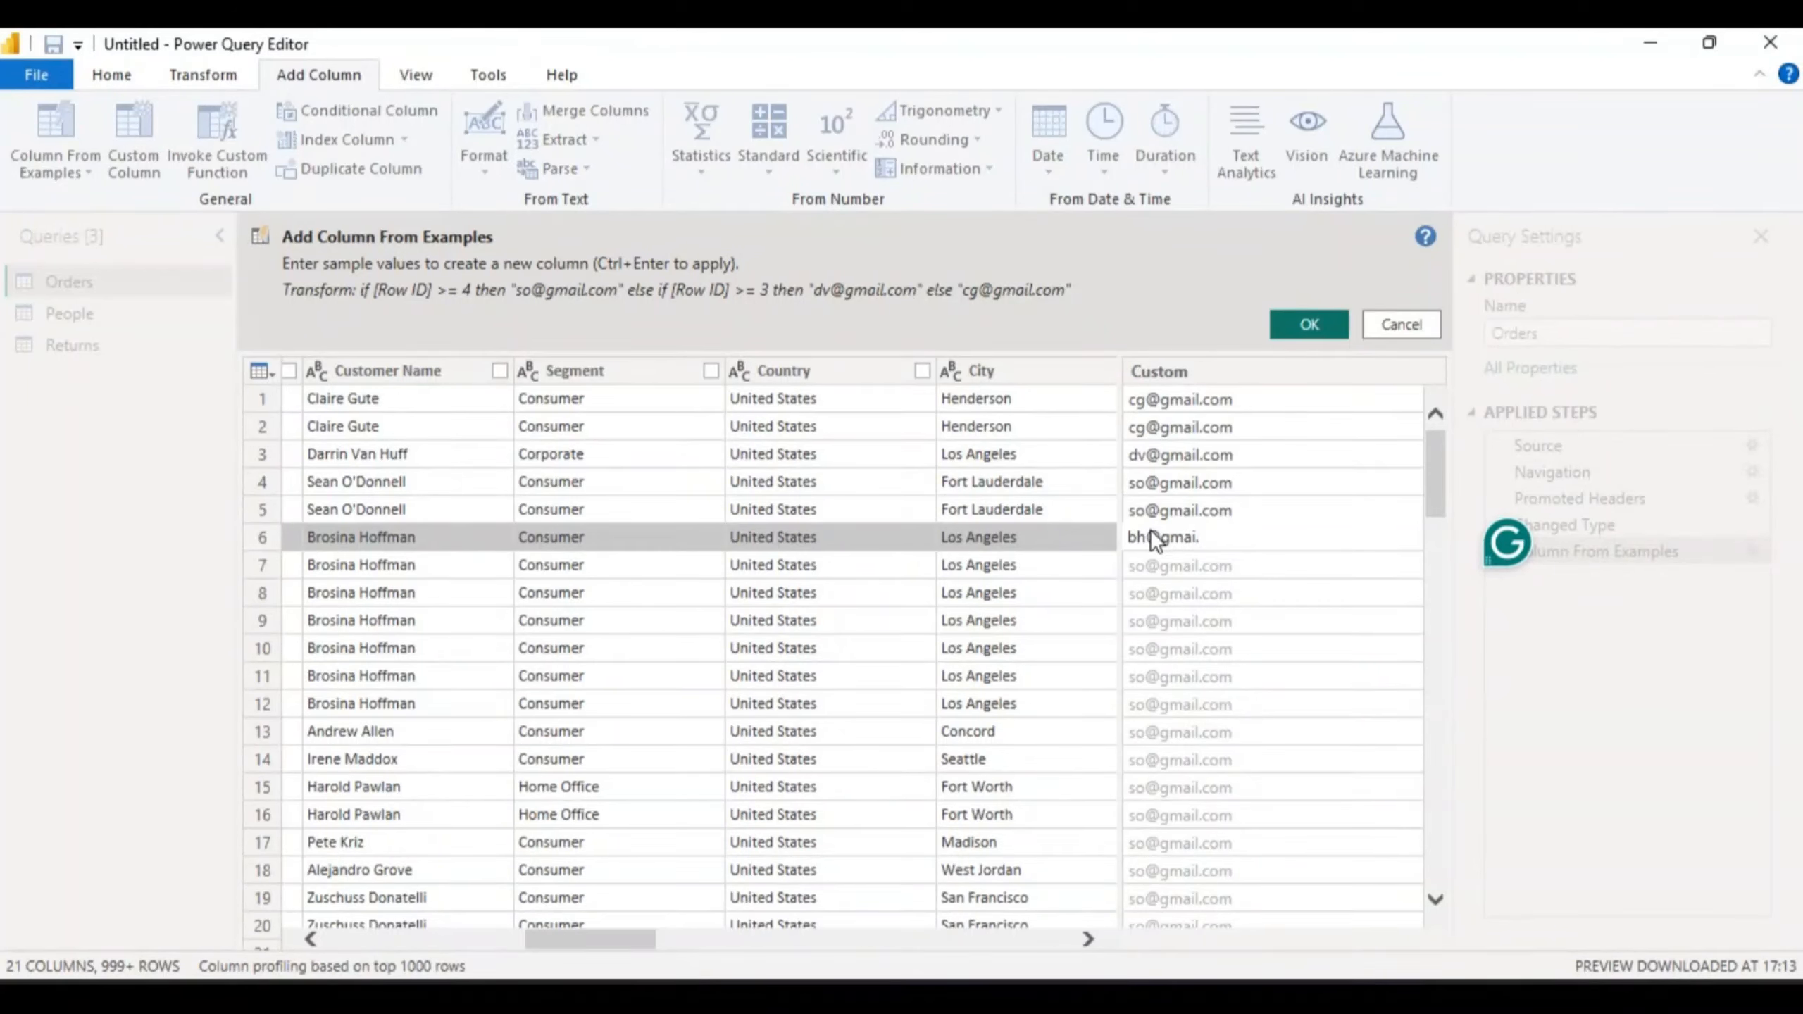
pyautogui.click(1144, 567)
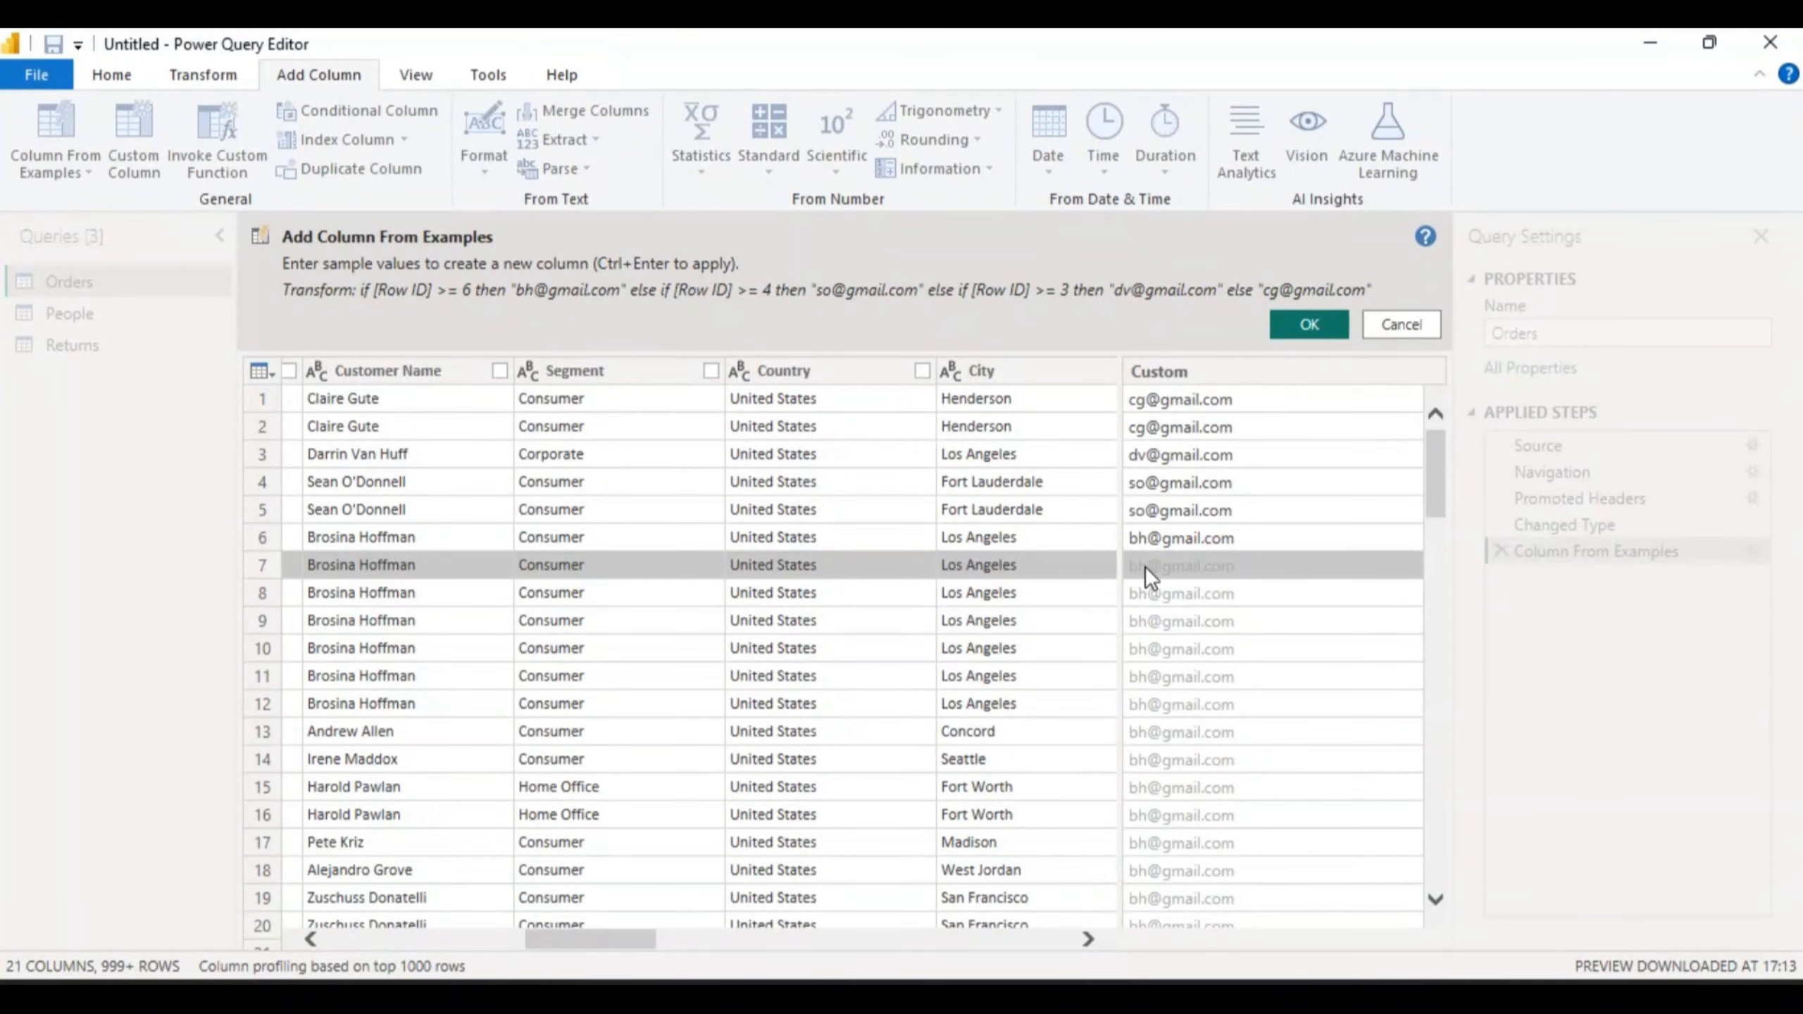
pyautogui.click(1143, 567)
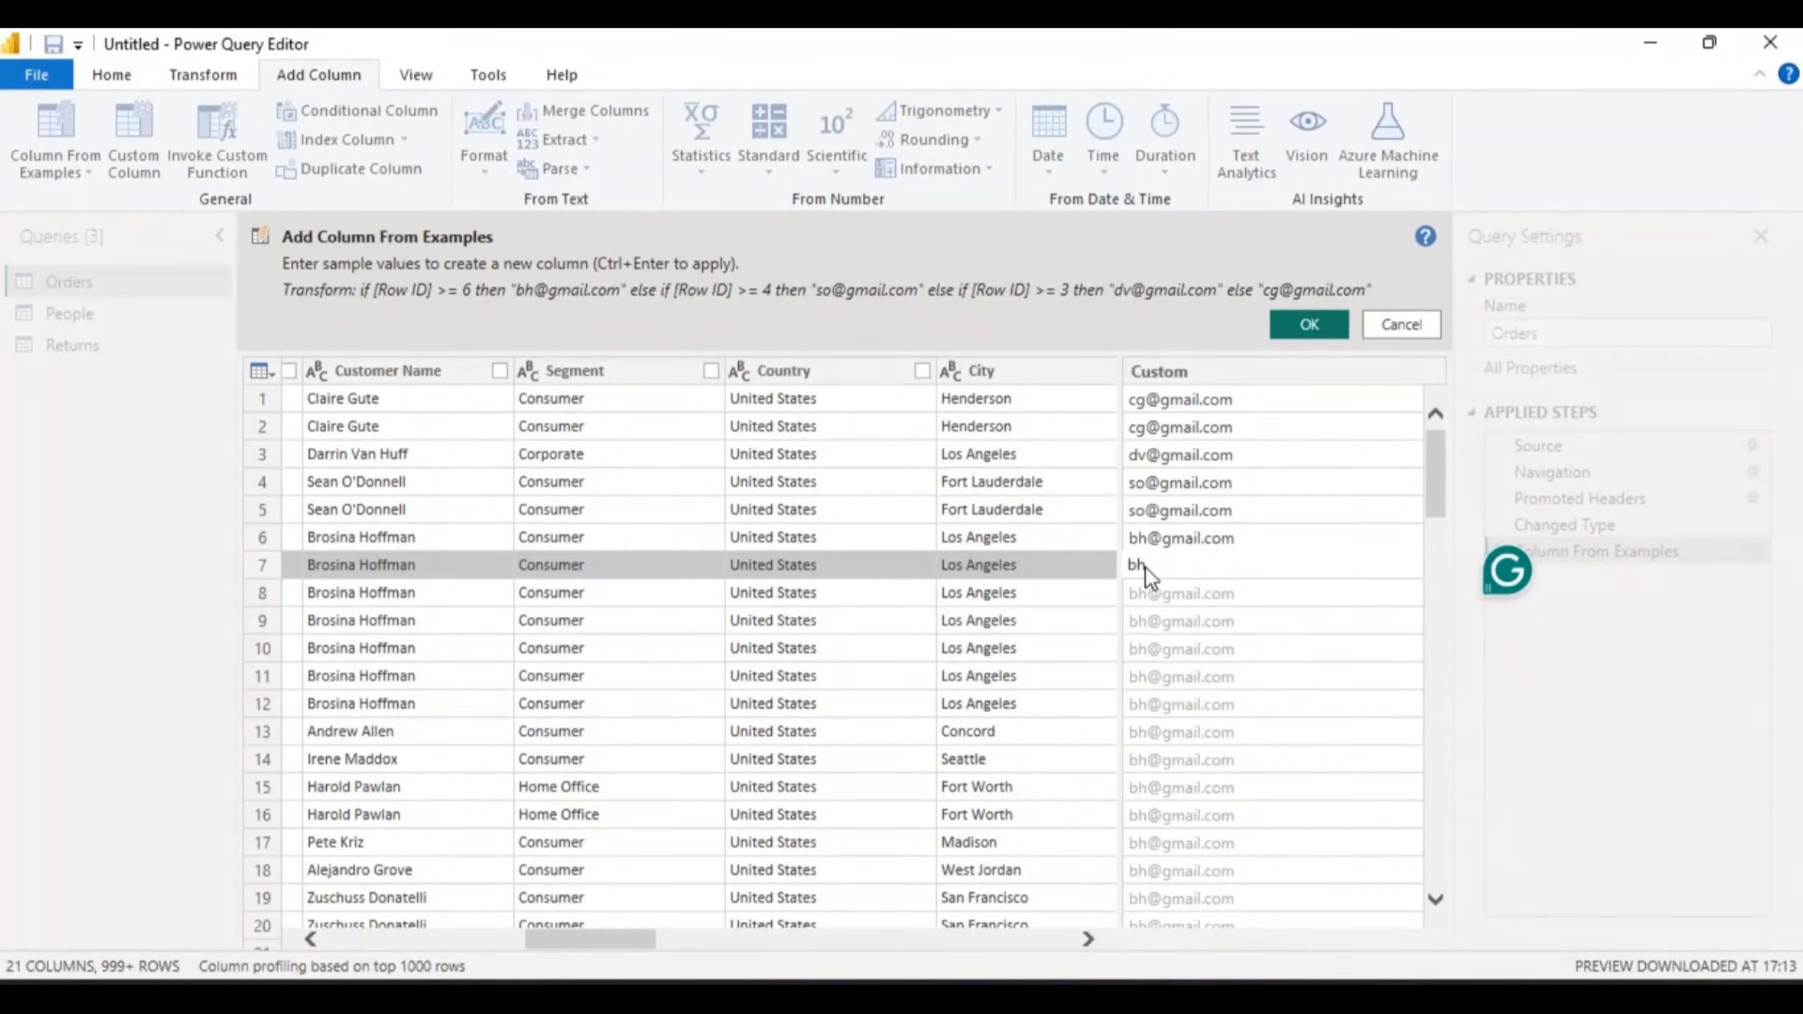
pyautogui.click(1155, 592)
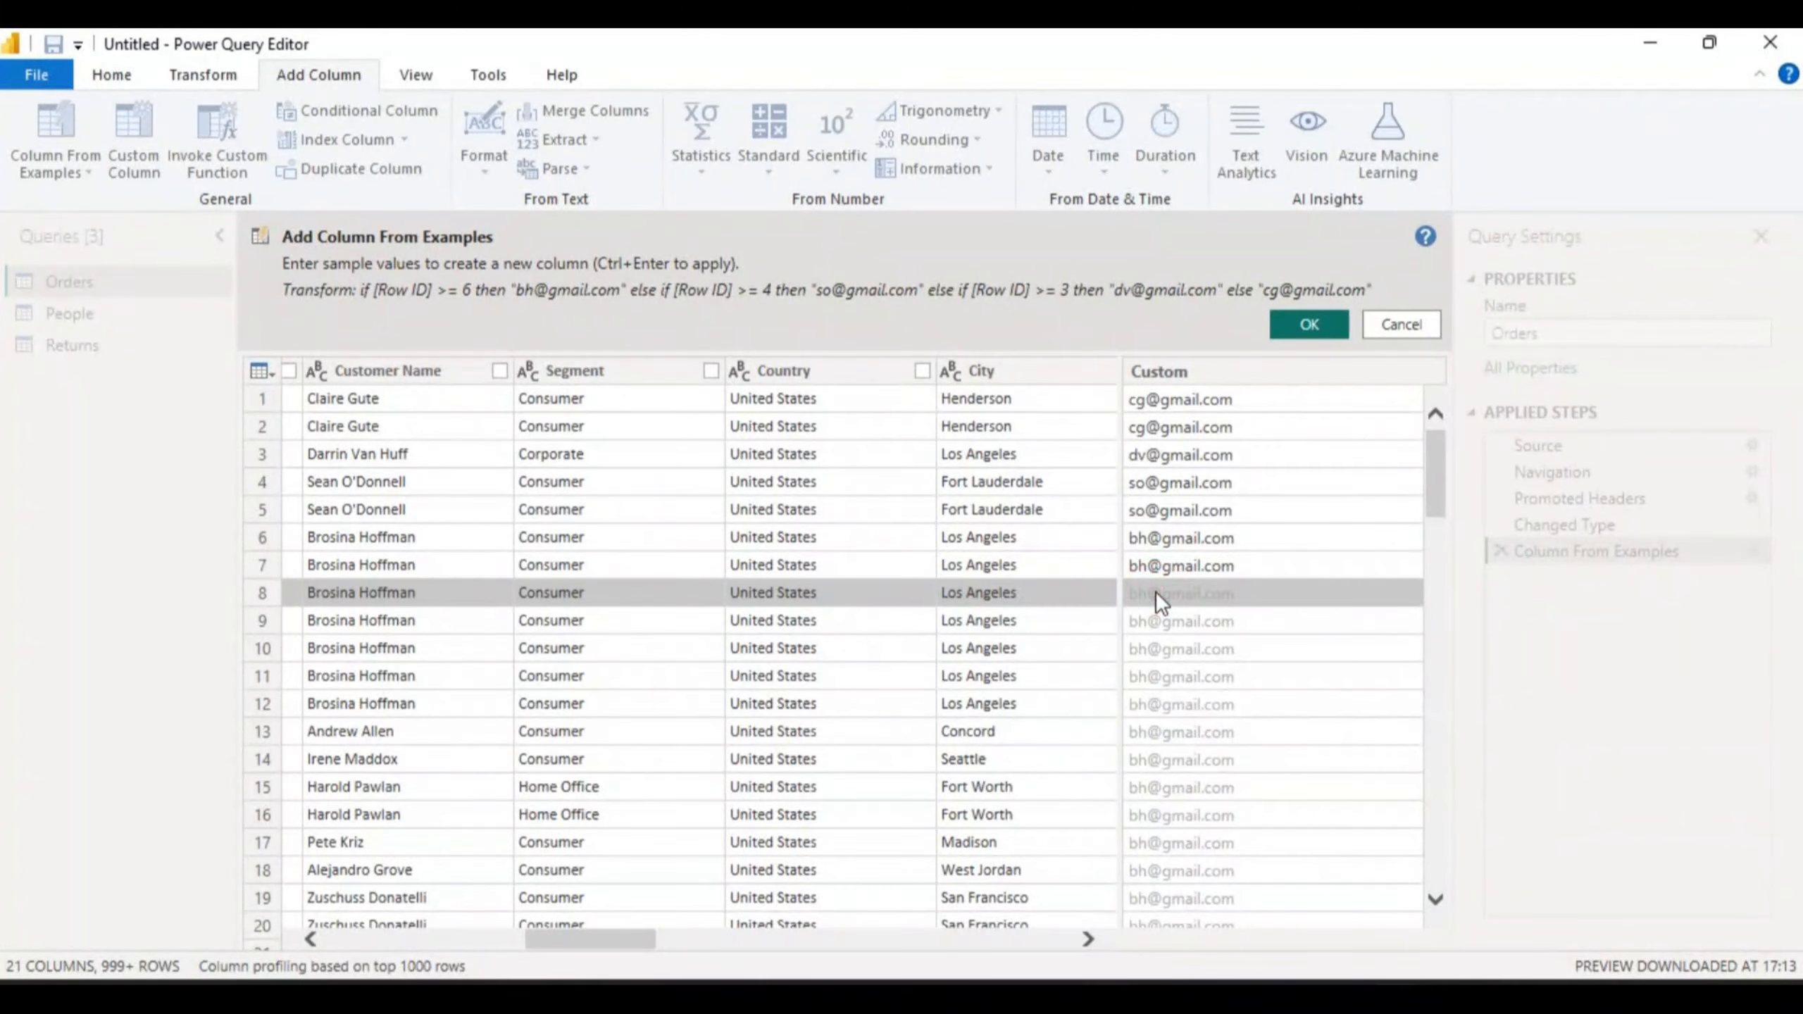
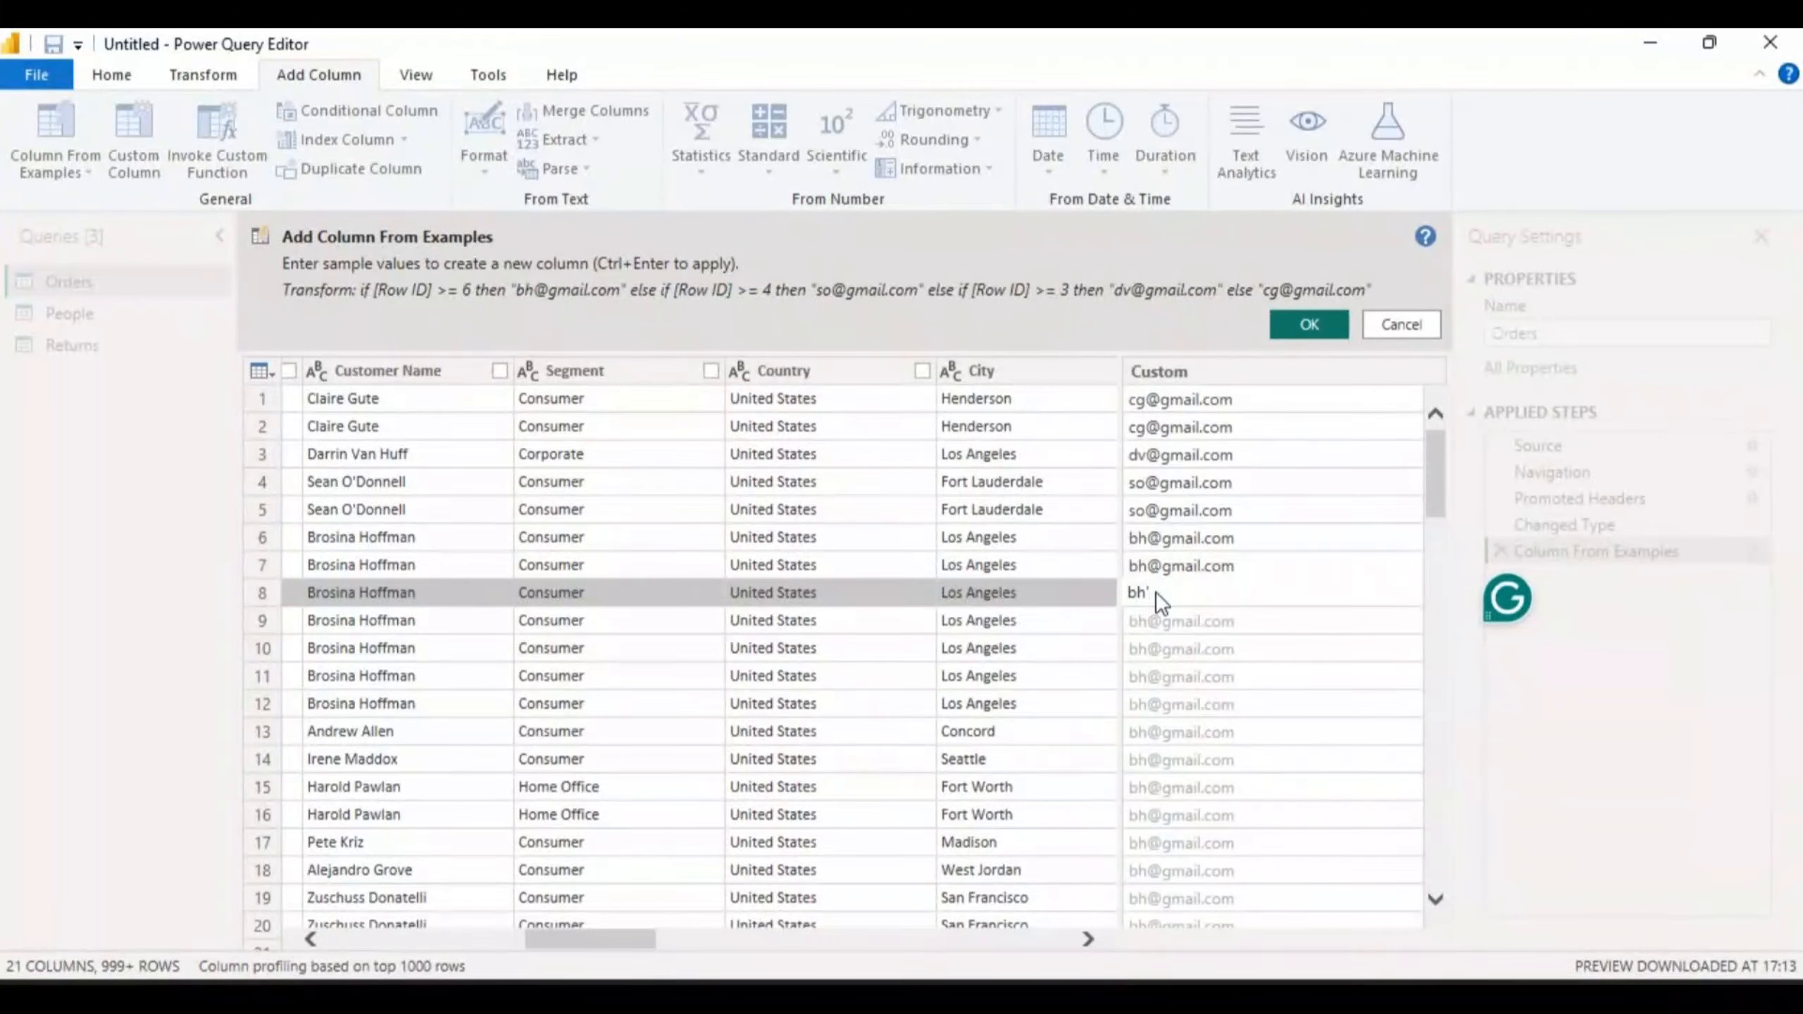
pyautogui.press('Return')
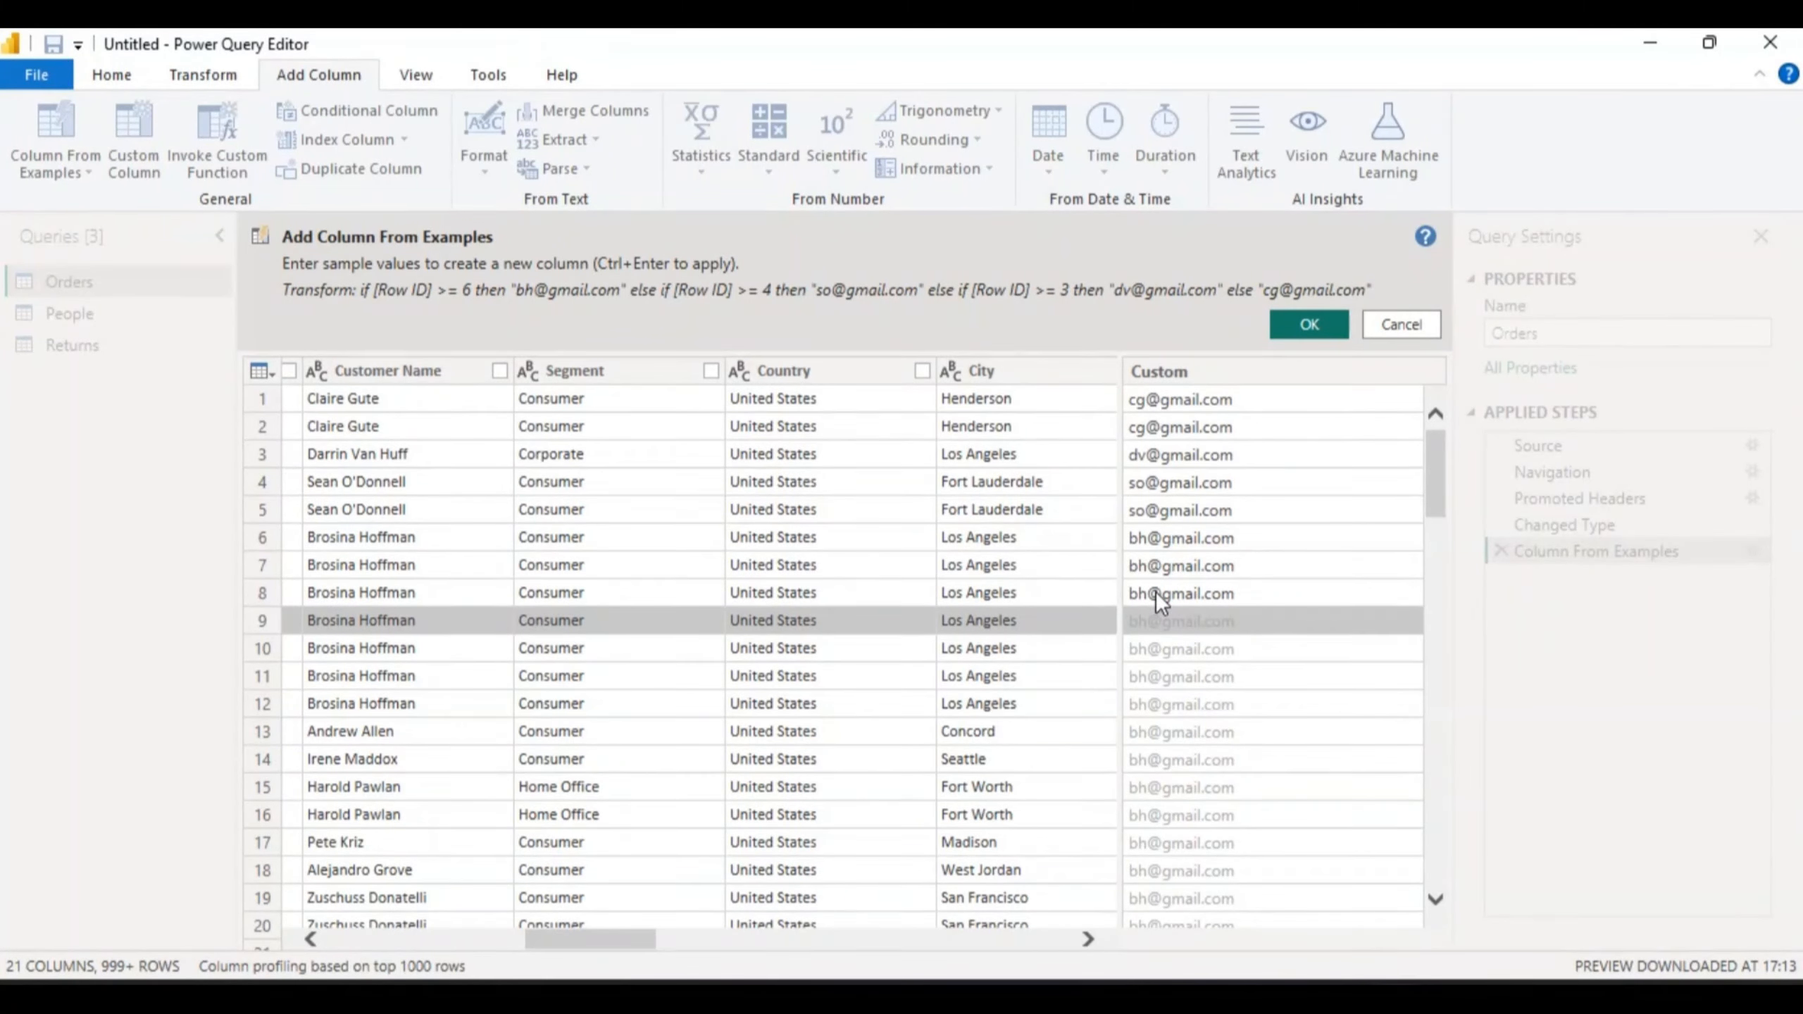
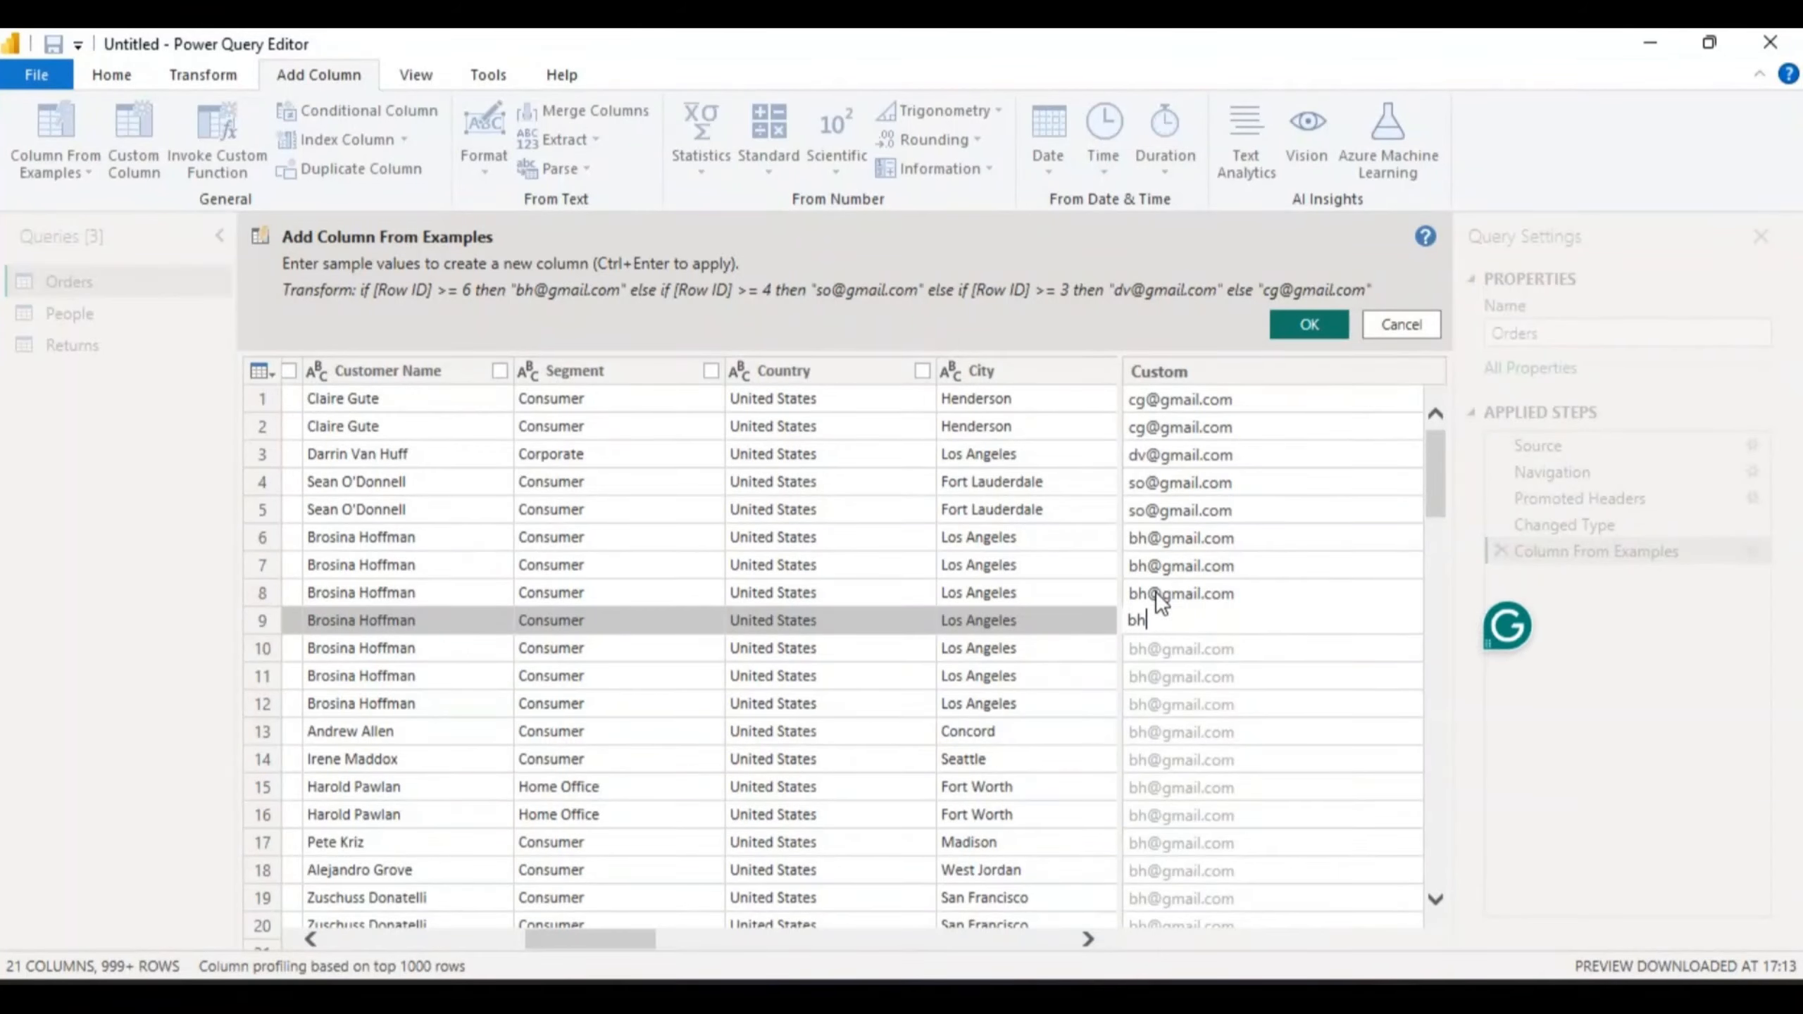
pyautogui.press('Return')
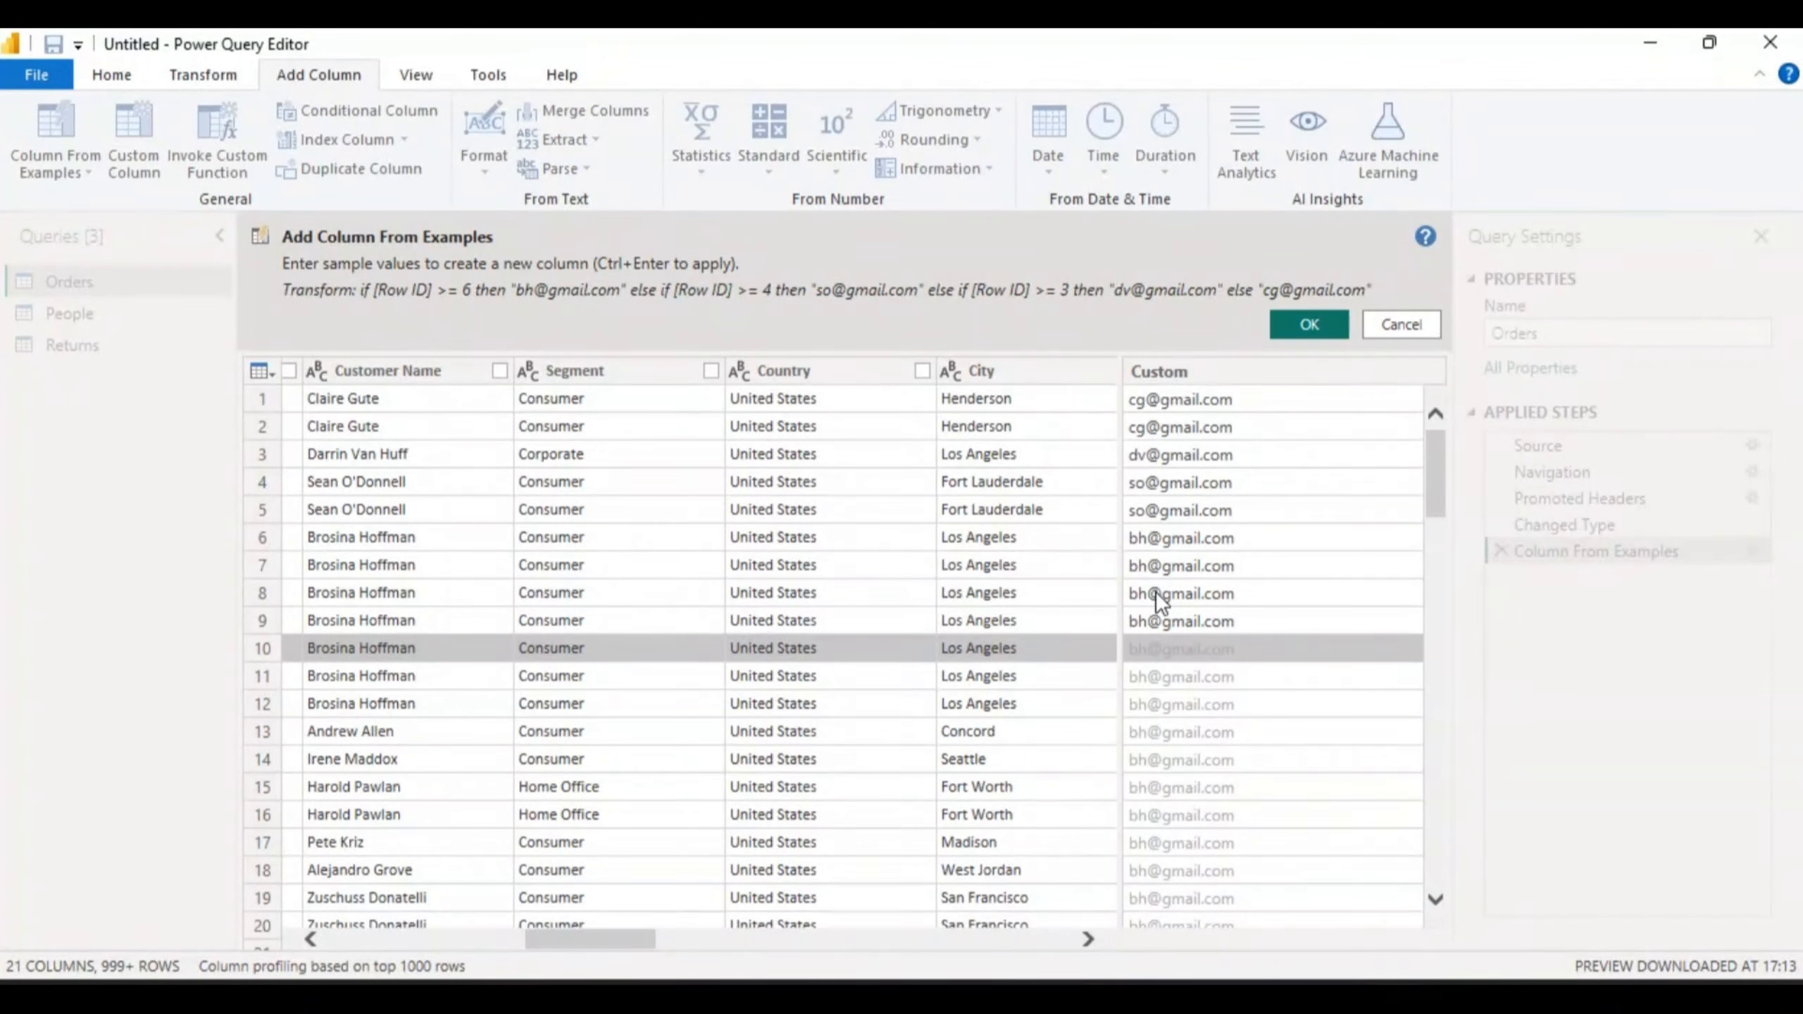
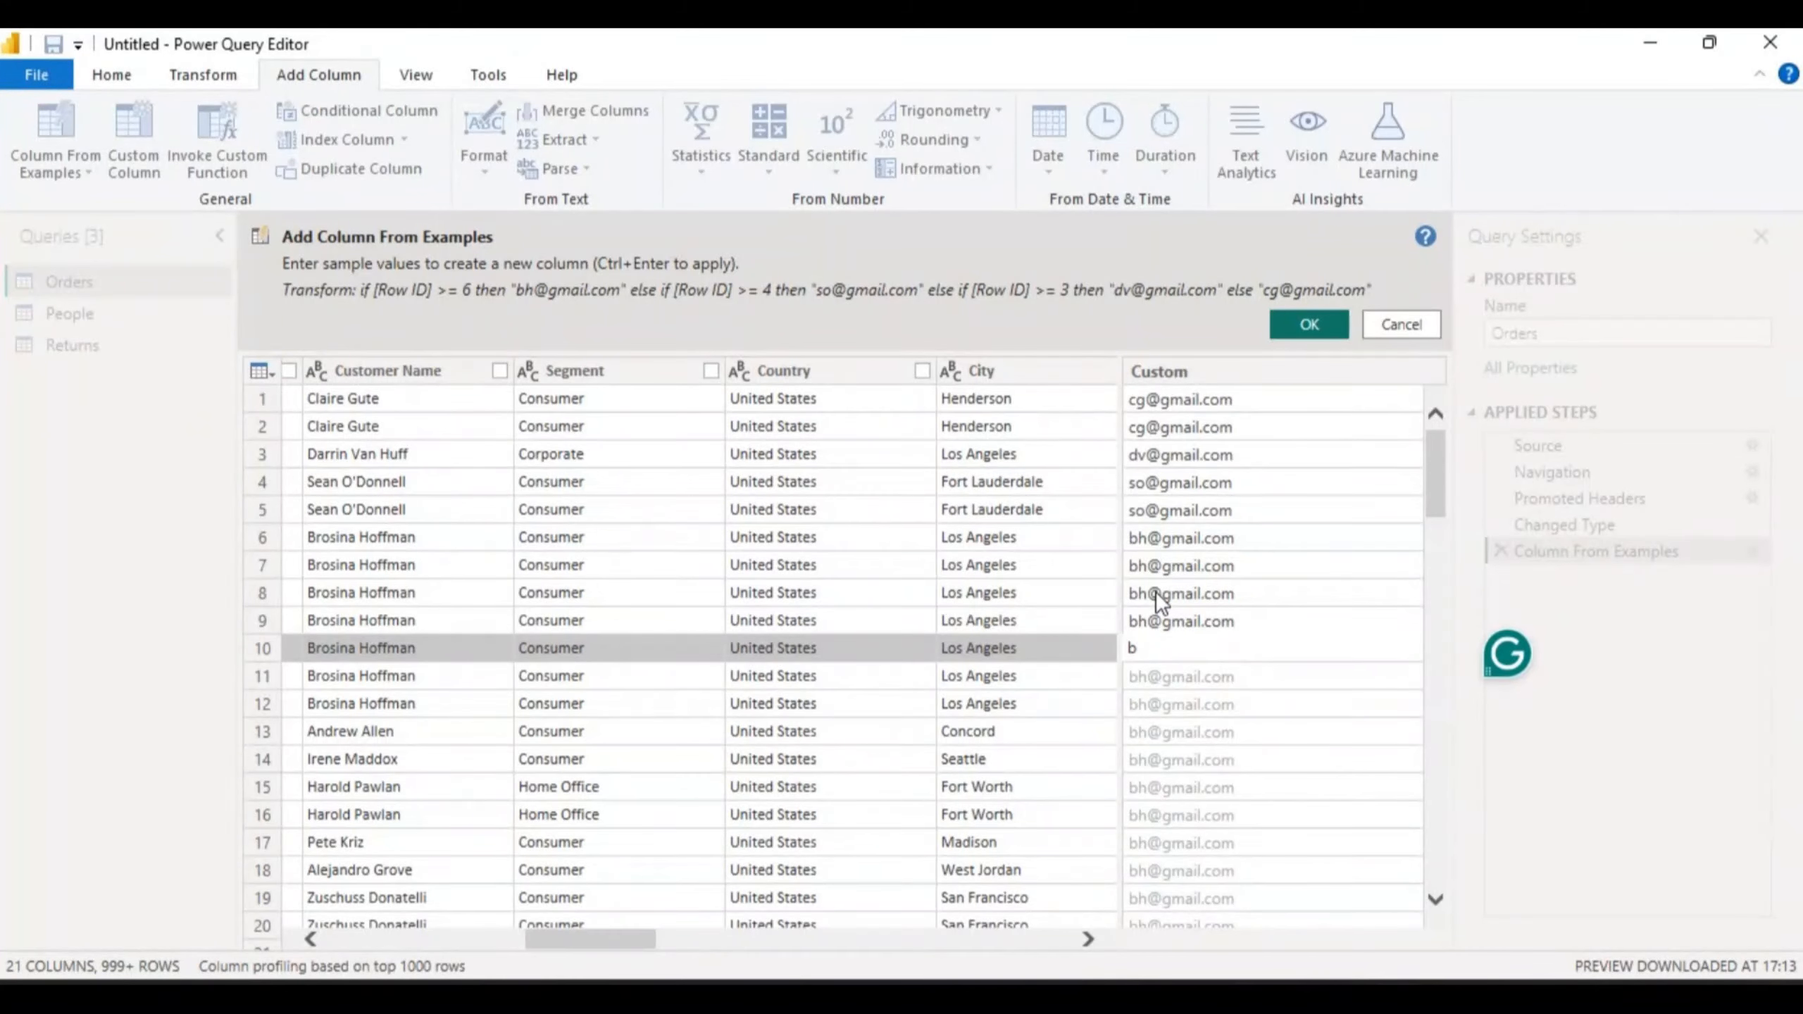
# - Accept the example-based column, then scroll right and select the new Custom column
pyautogui.click(1314, 323)
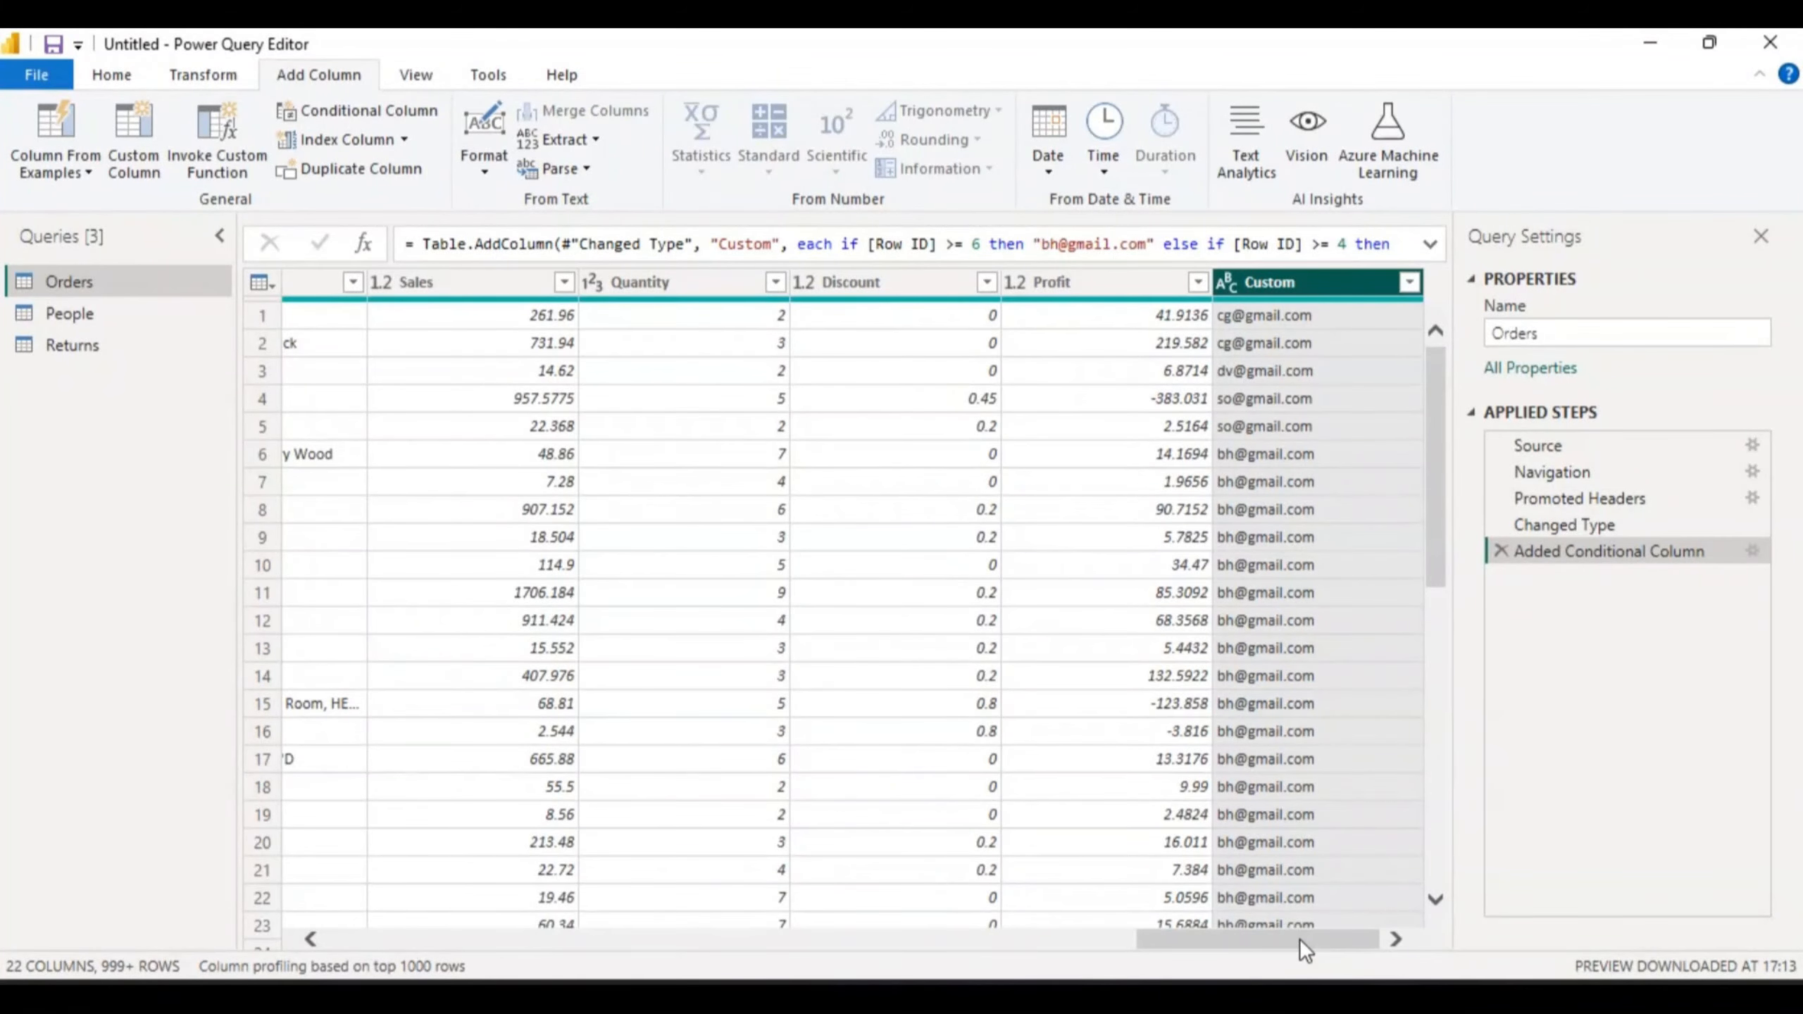
pyautogui.moveTo(1299, 939)
pyautogui.mouseDown()
pyautogui.moveTo(702, 919)
pyautogui.moveTo(1299, 936)
pyautogui.mouseUp()
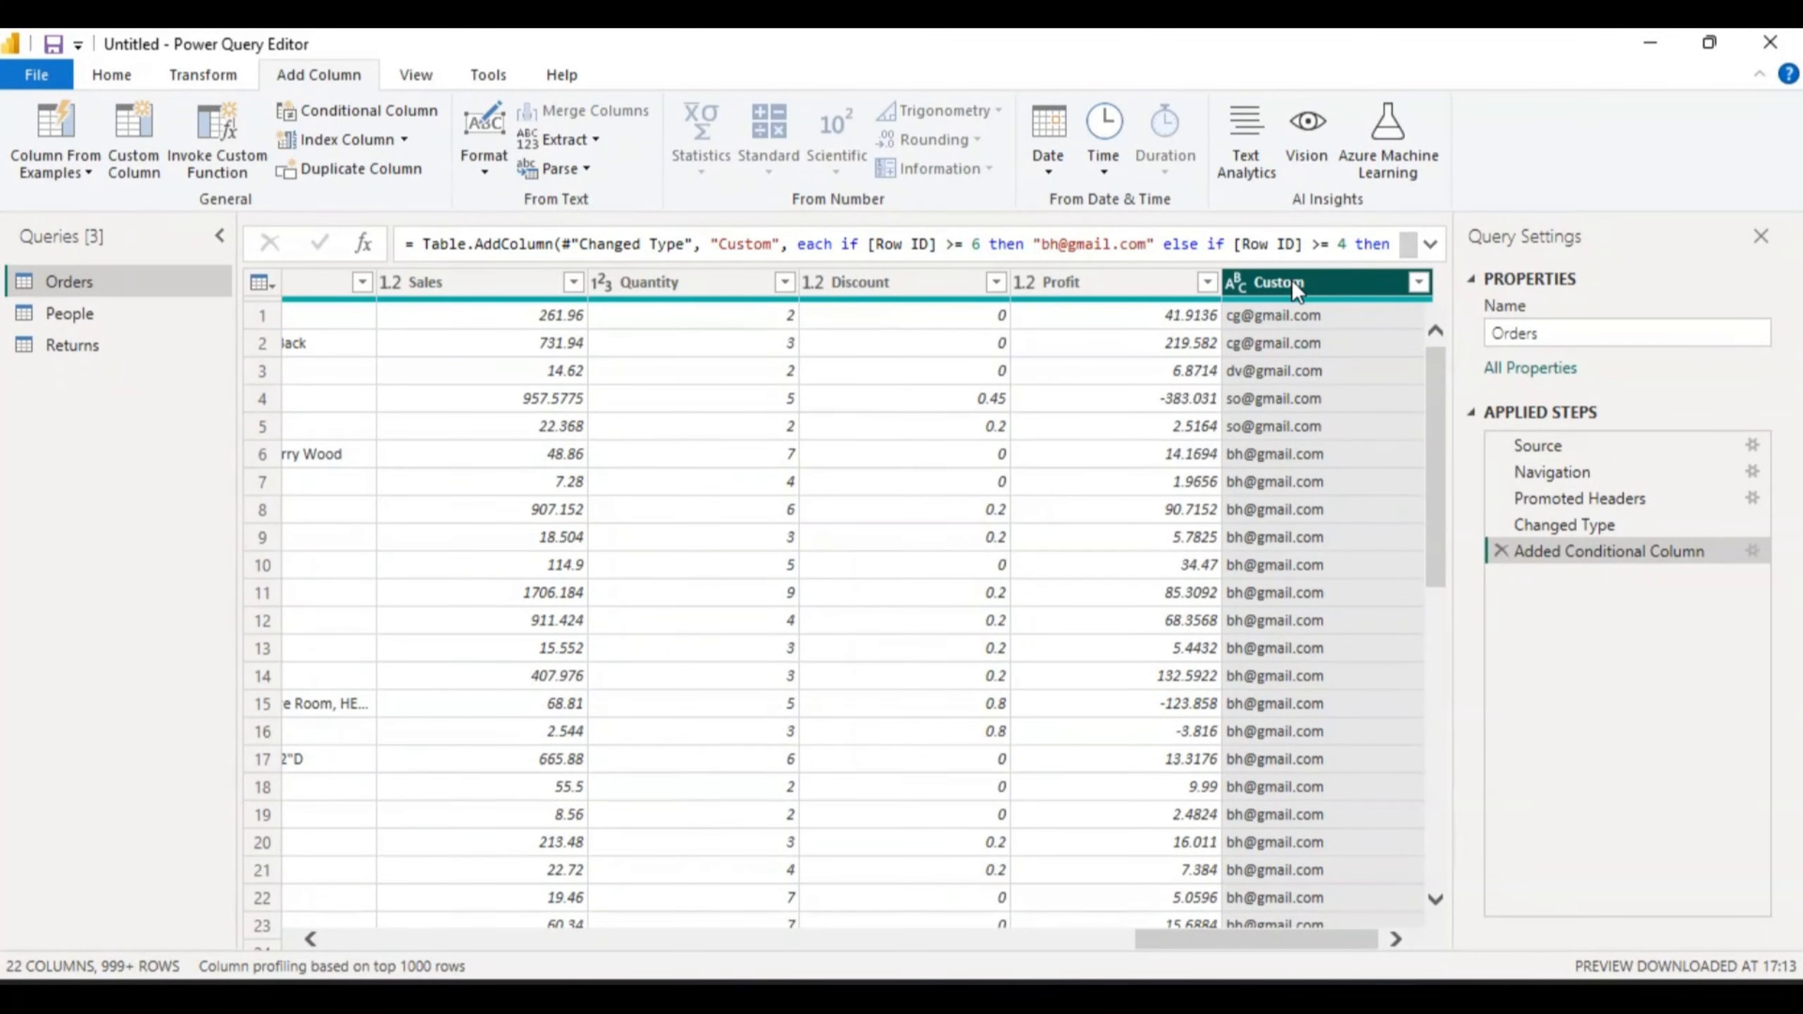
pyautogui.click(1339, 277)
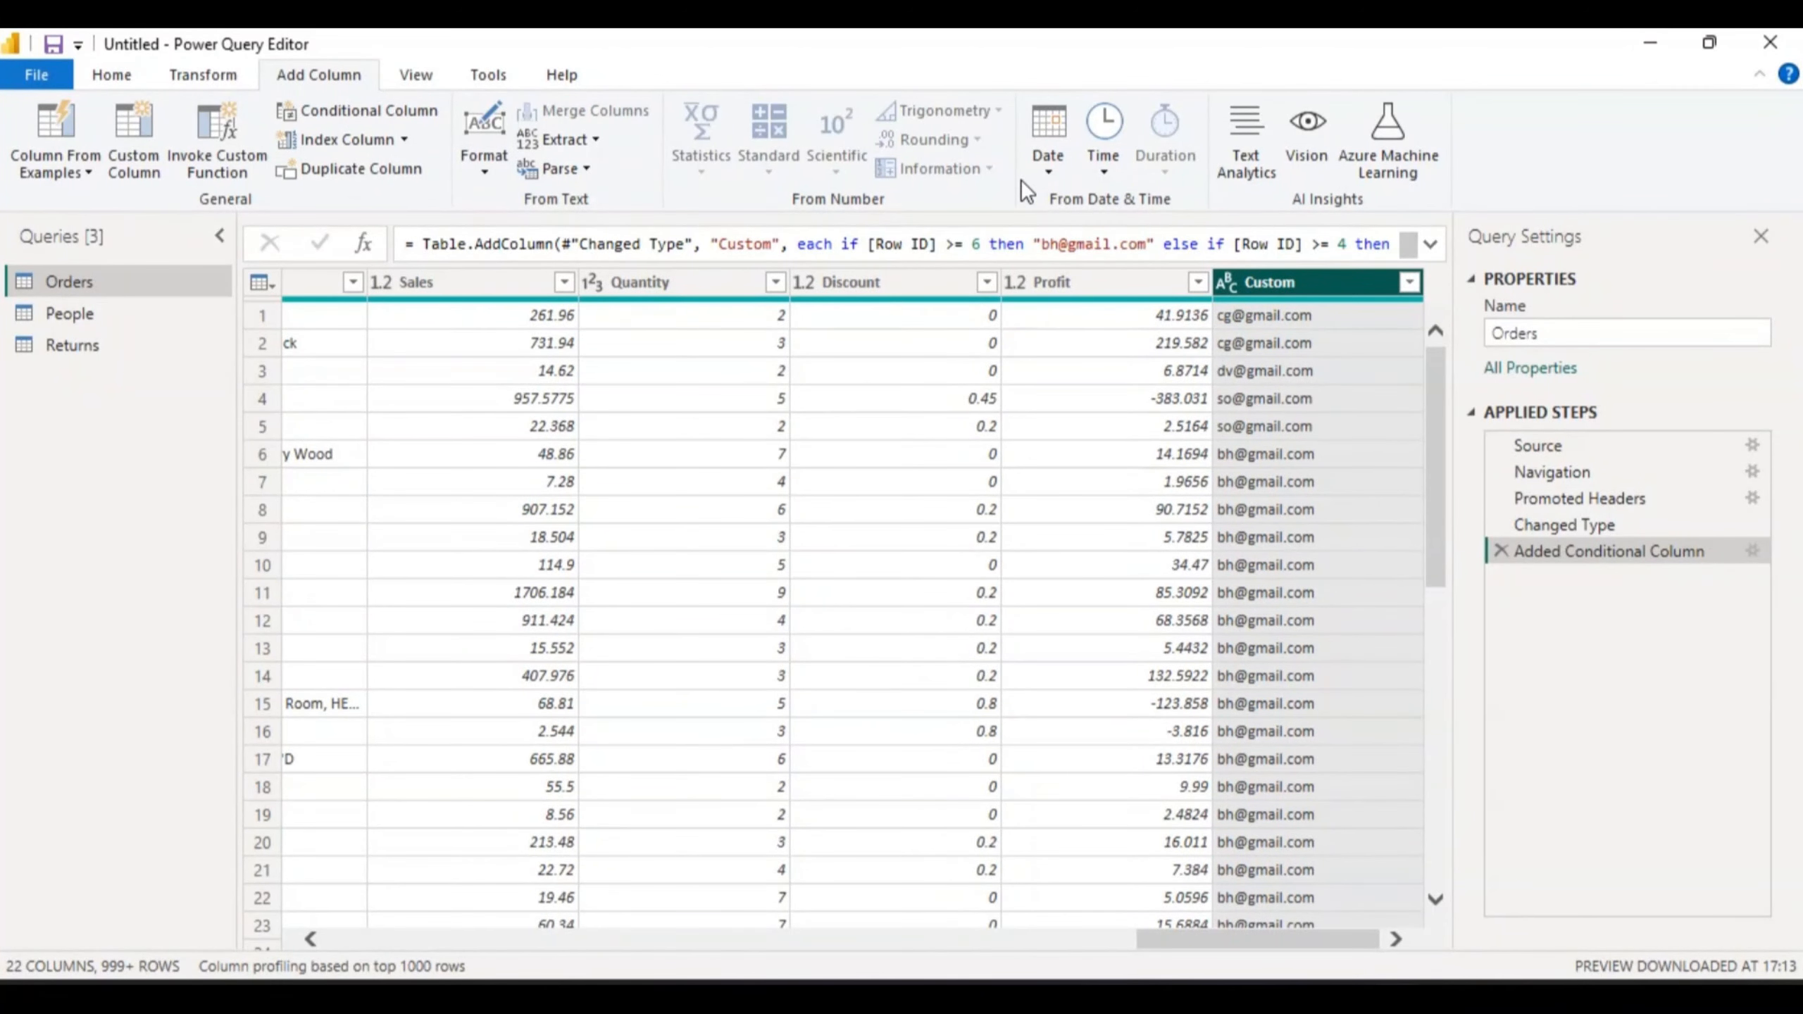
# - Delete the Custom column, leaving Orders at 21 columns with a Removed Columns step
pyautogui.rightClick(1322, 276)
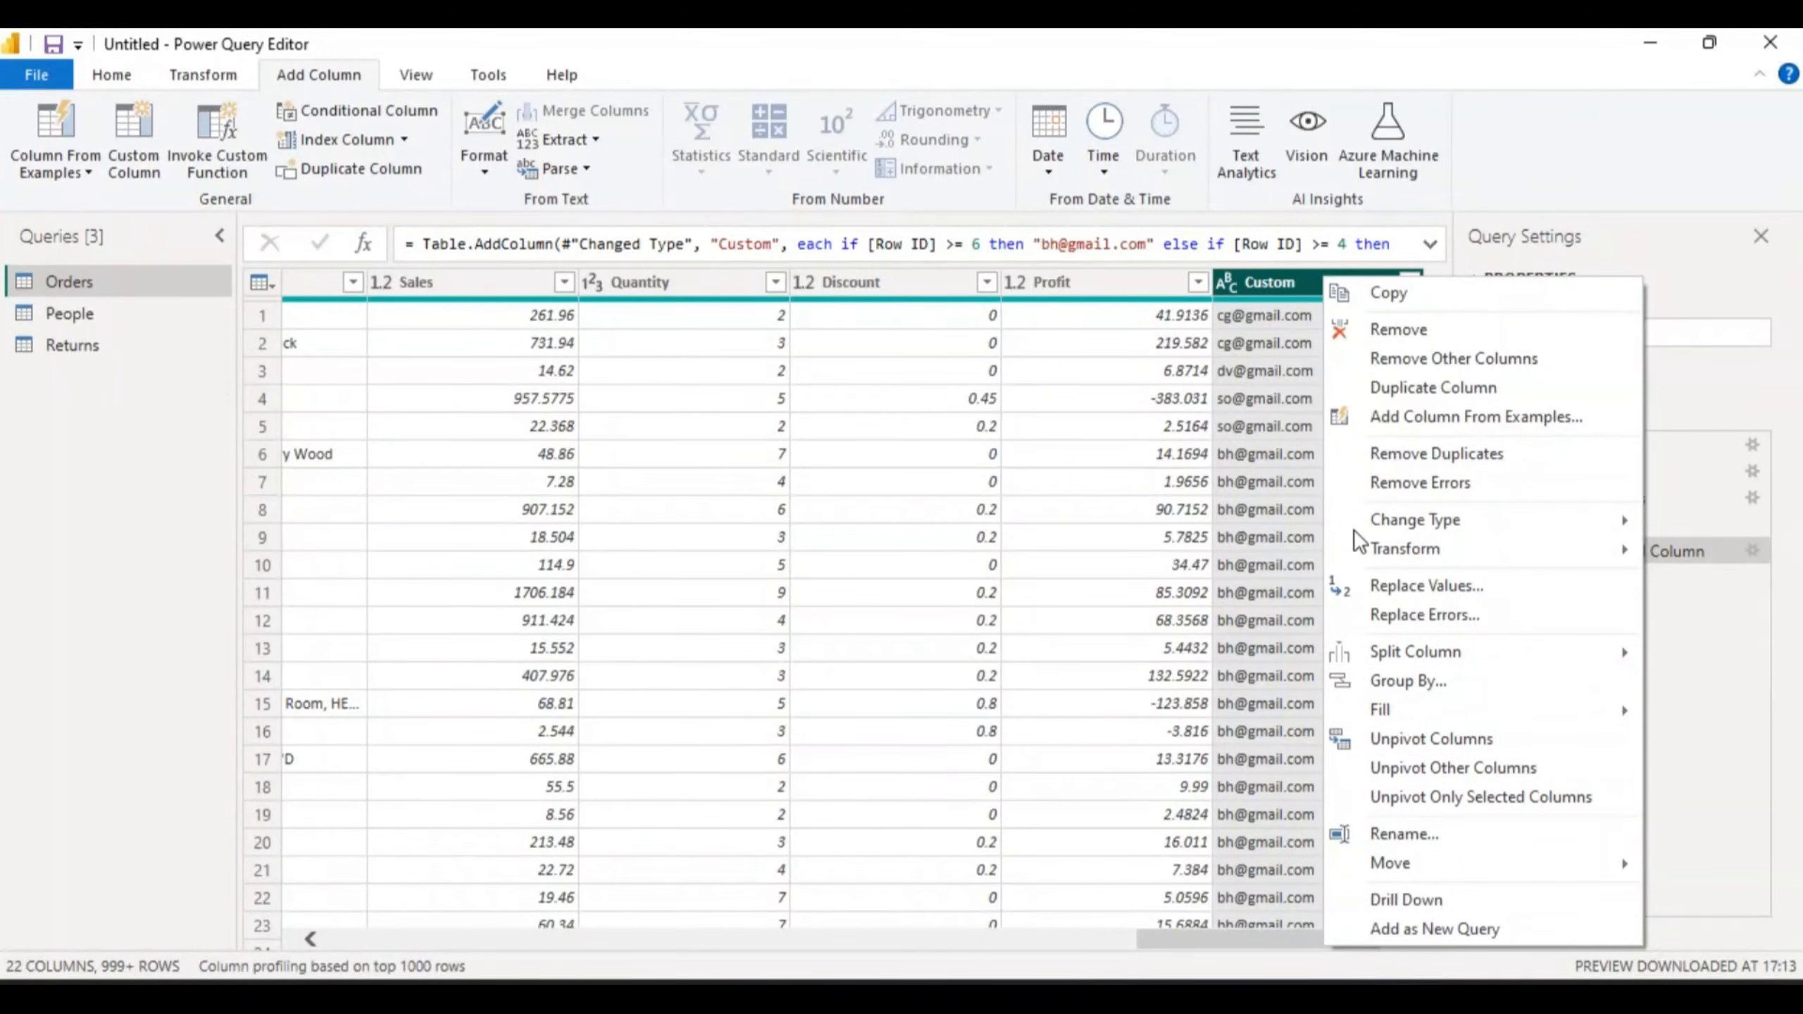
pyautogui.click(1369, 331)
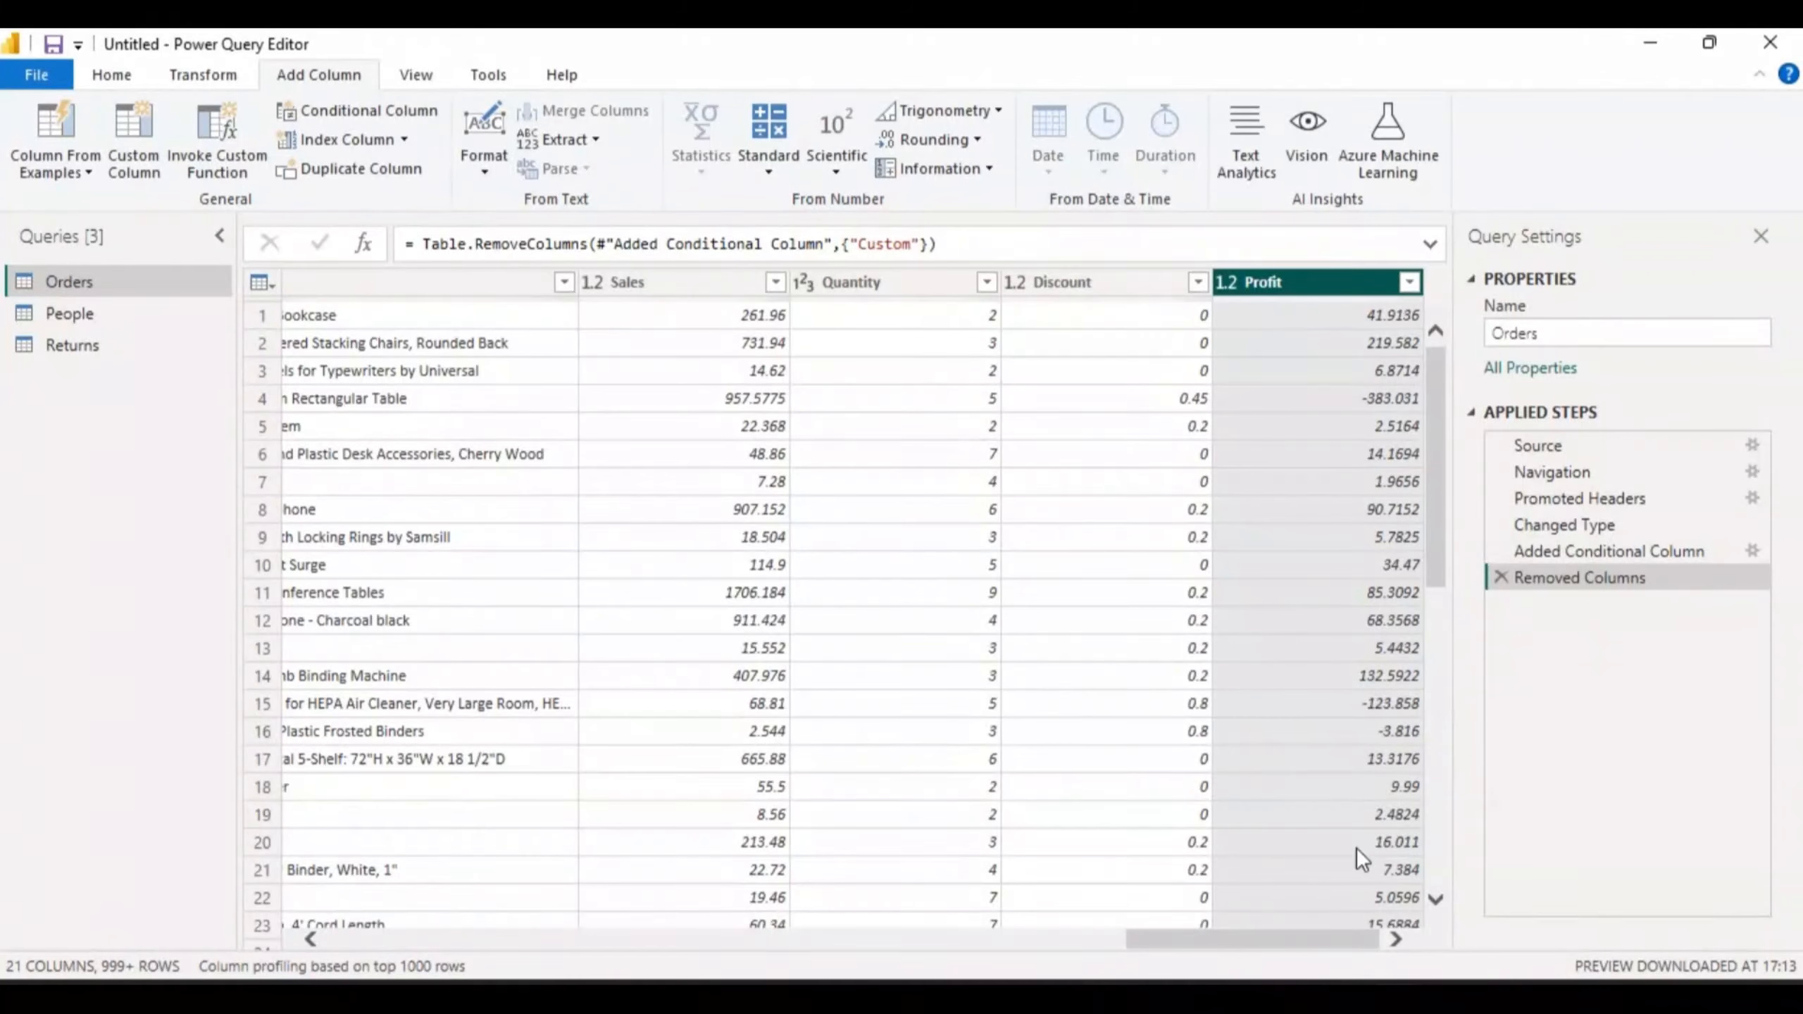
pyautogui.click(76, 164)
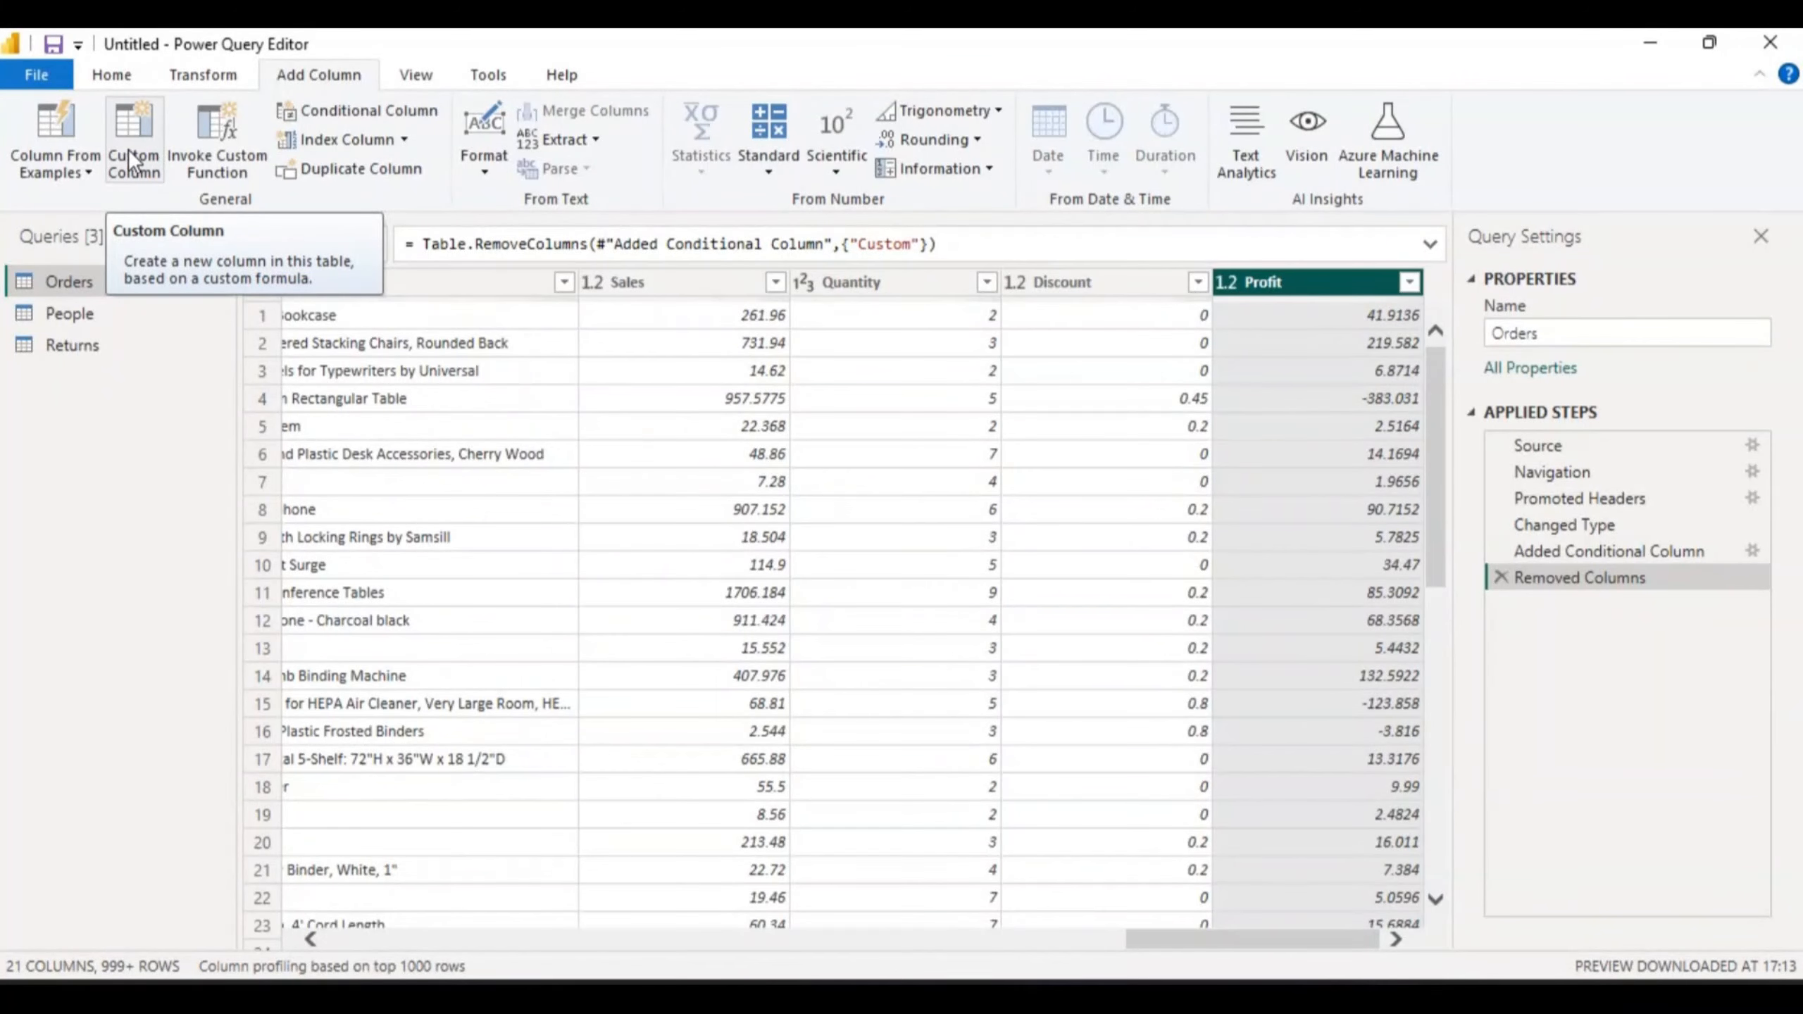
# - Start a Column From Examples built from all columns and bring the example column into view
pyautogui.click(87, 170)
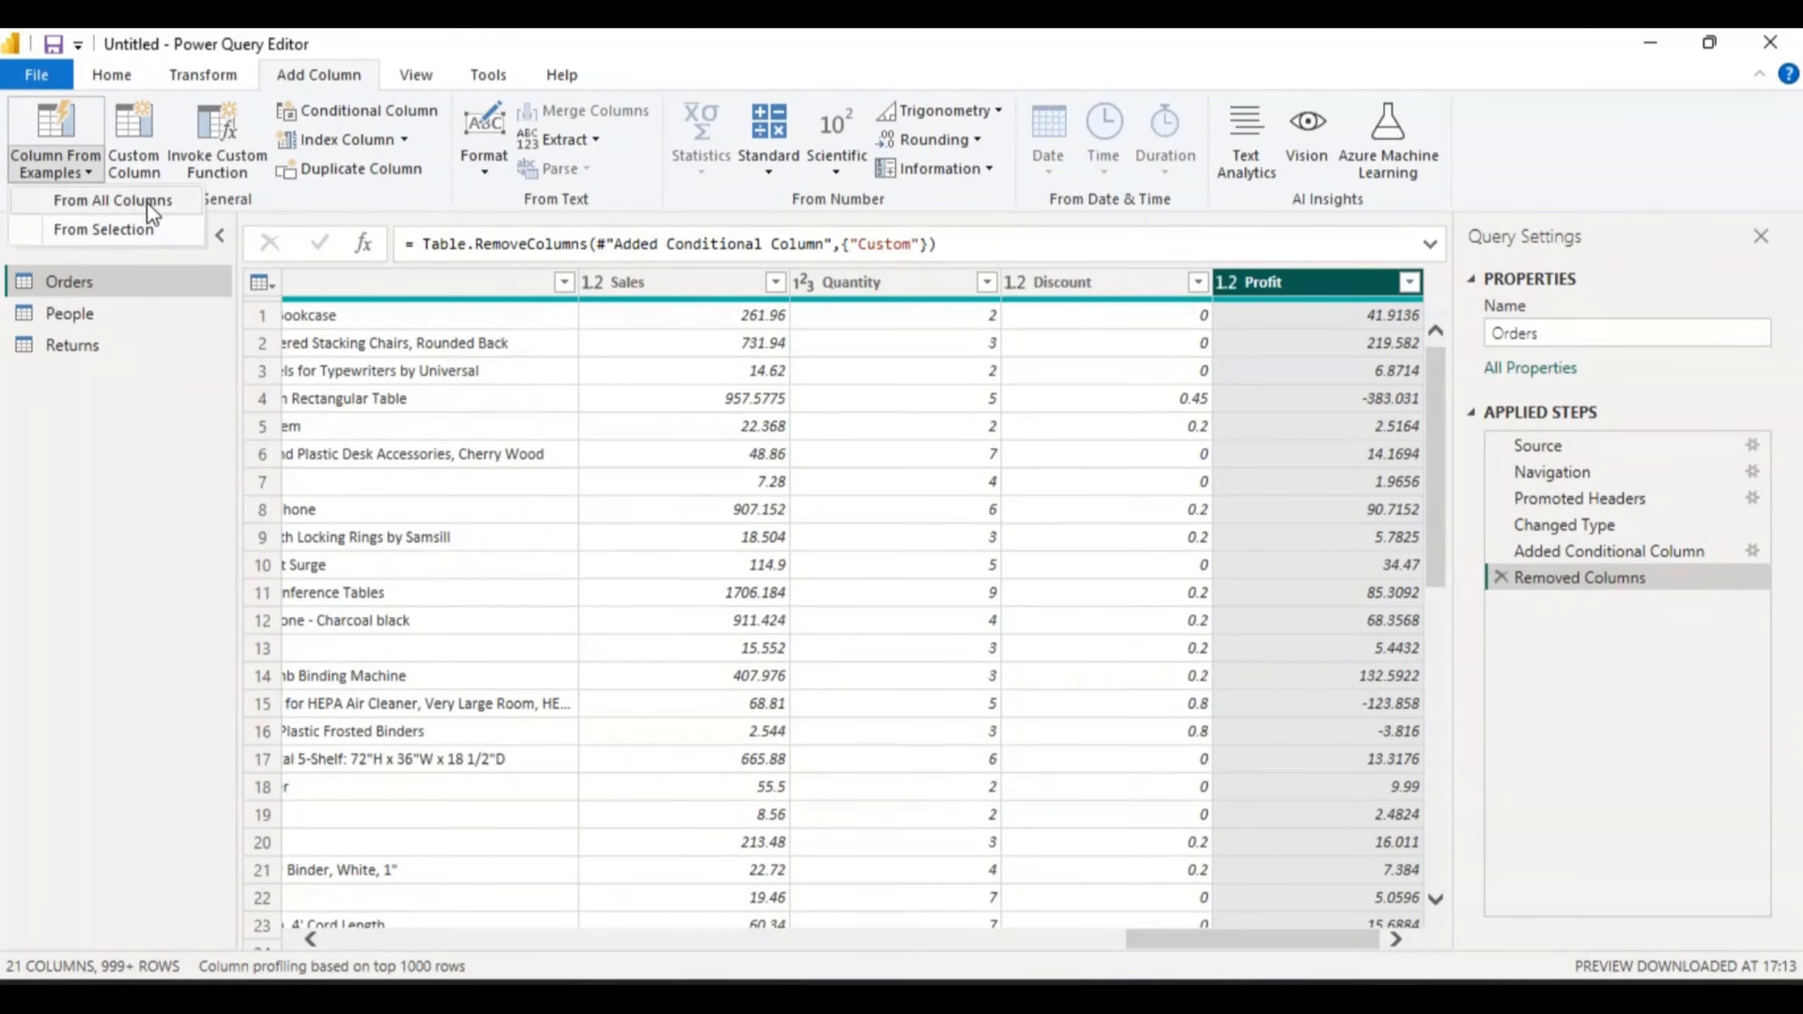
pyautogui.click(128, 201)
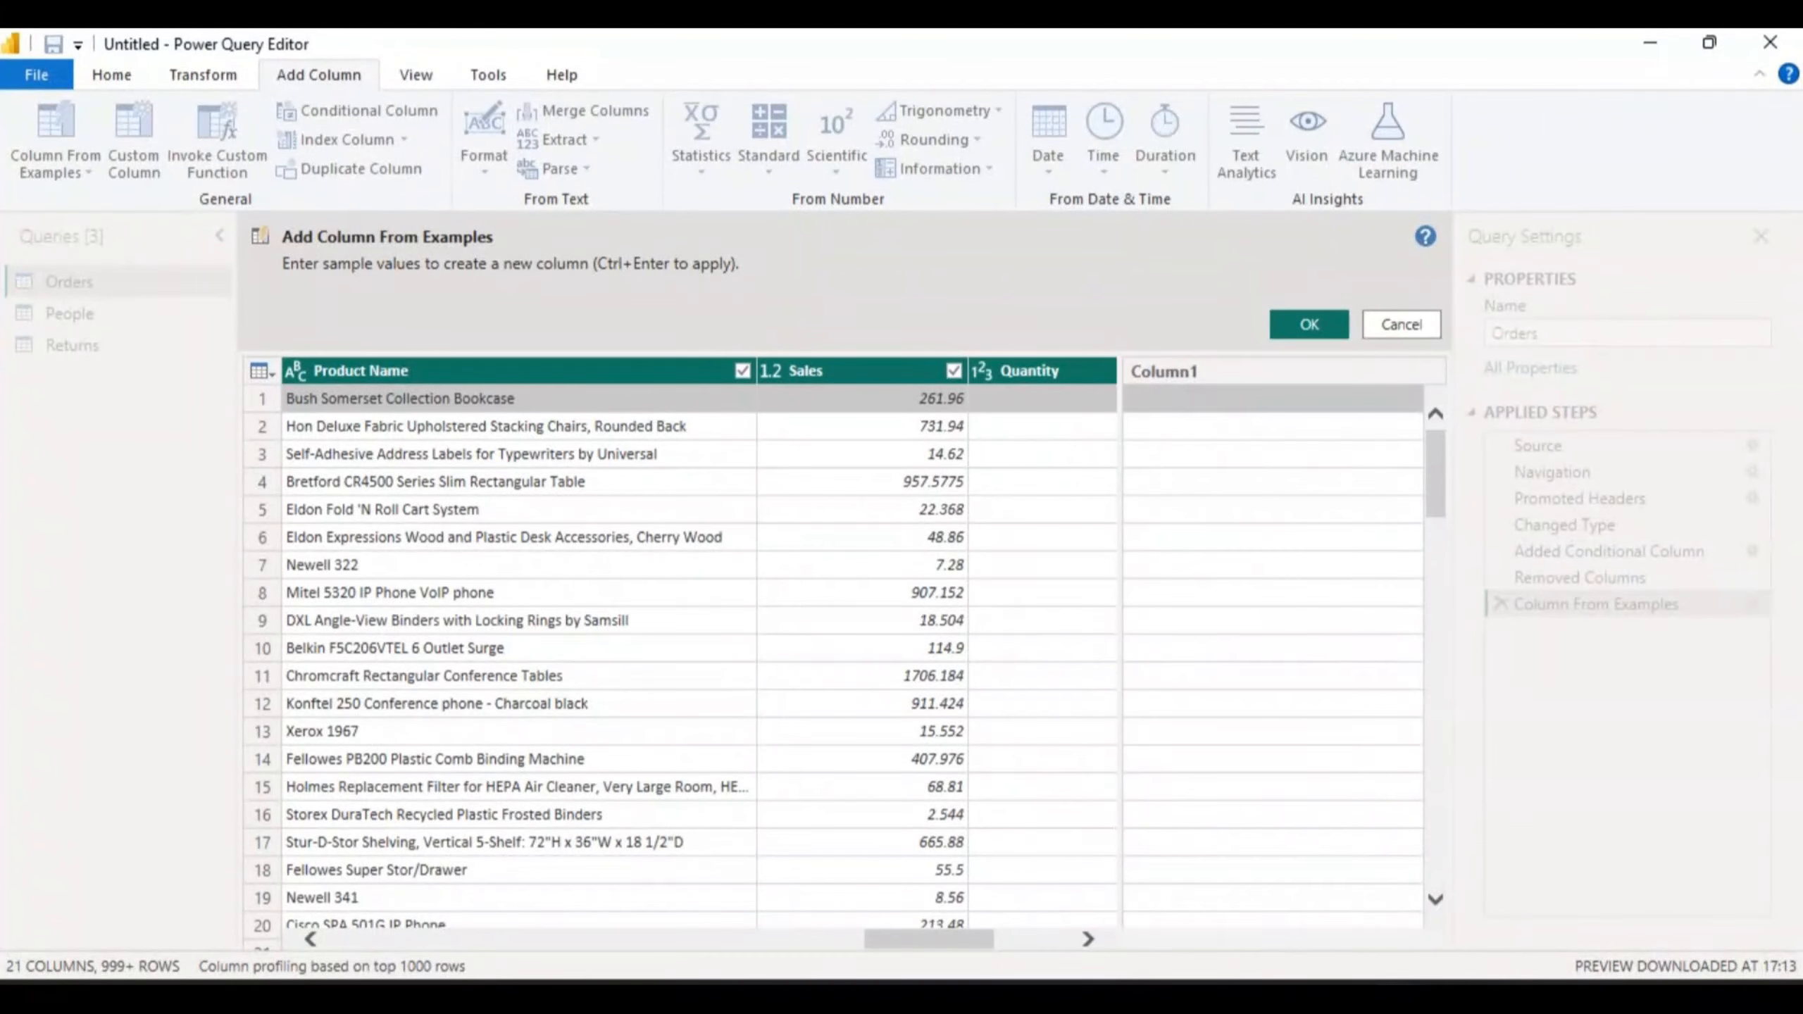
pyautogui.click(1437, 456)
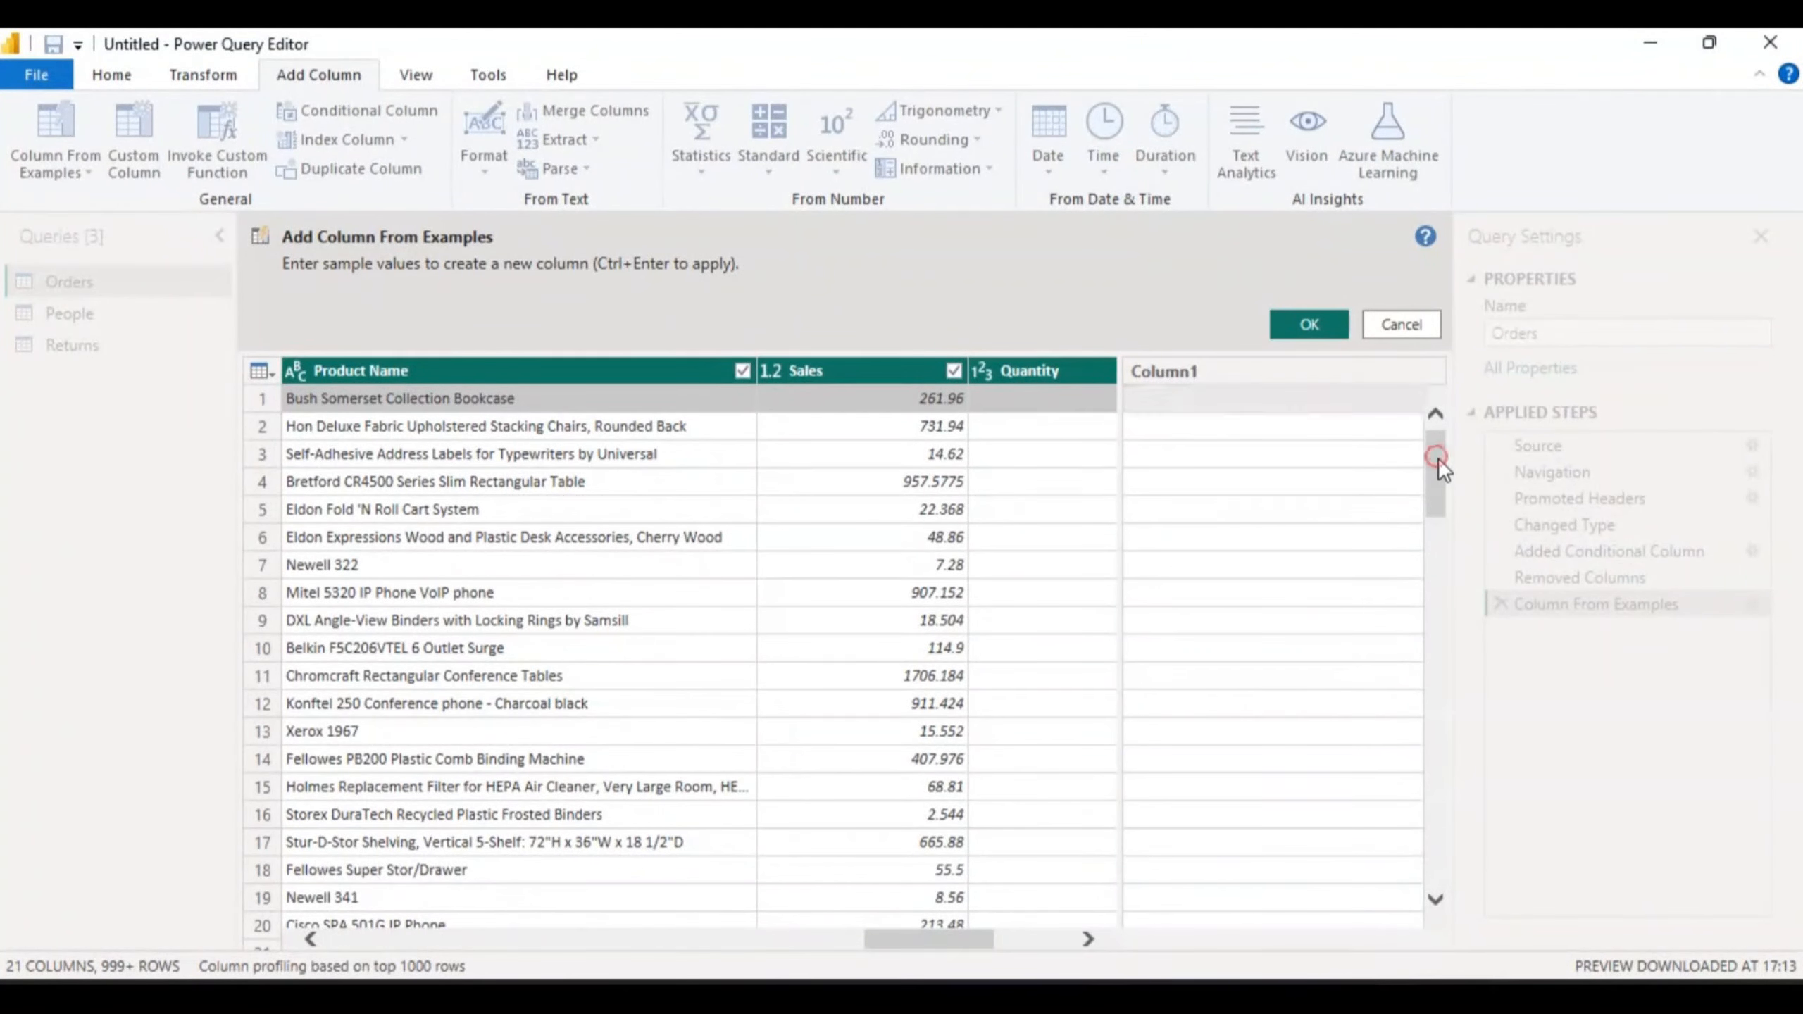
pyautogui.click(1173, 396)
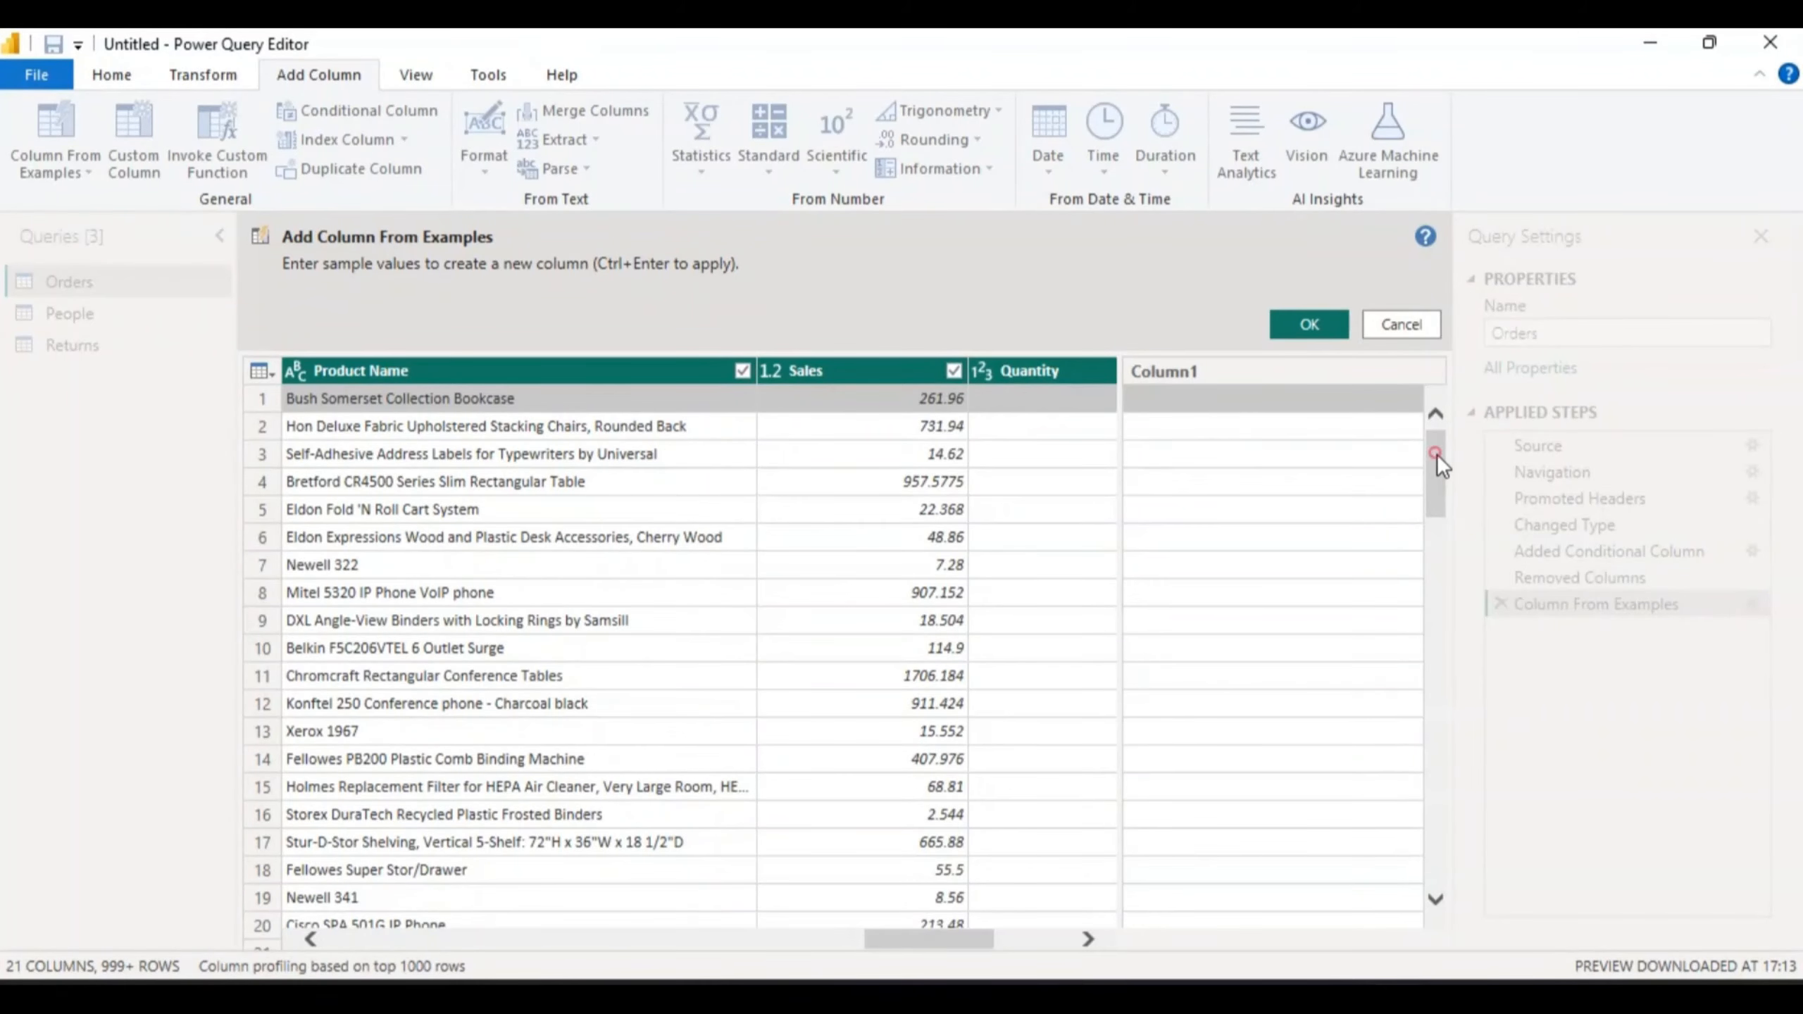
pyautogui.moveTo(1437, 453)
pyautogui.mouseDown()
pyautogui.moveTo(1445, 564)
pyautogui.moveTo(1440, 439)
pyautogui.mouseUp()
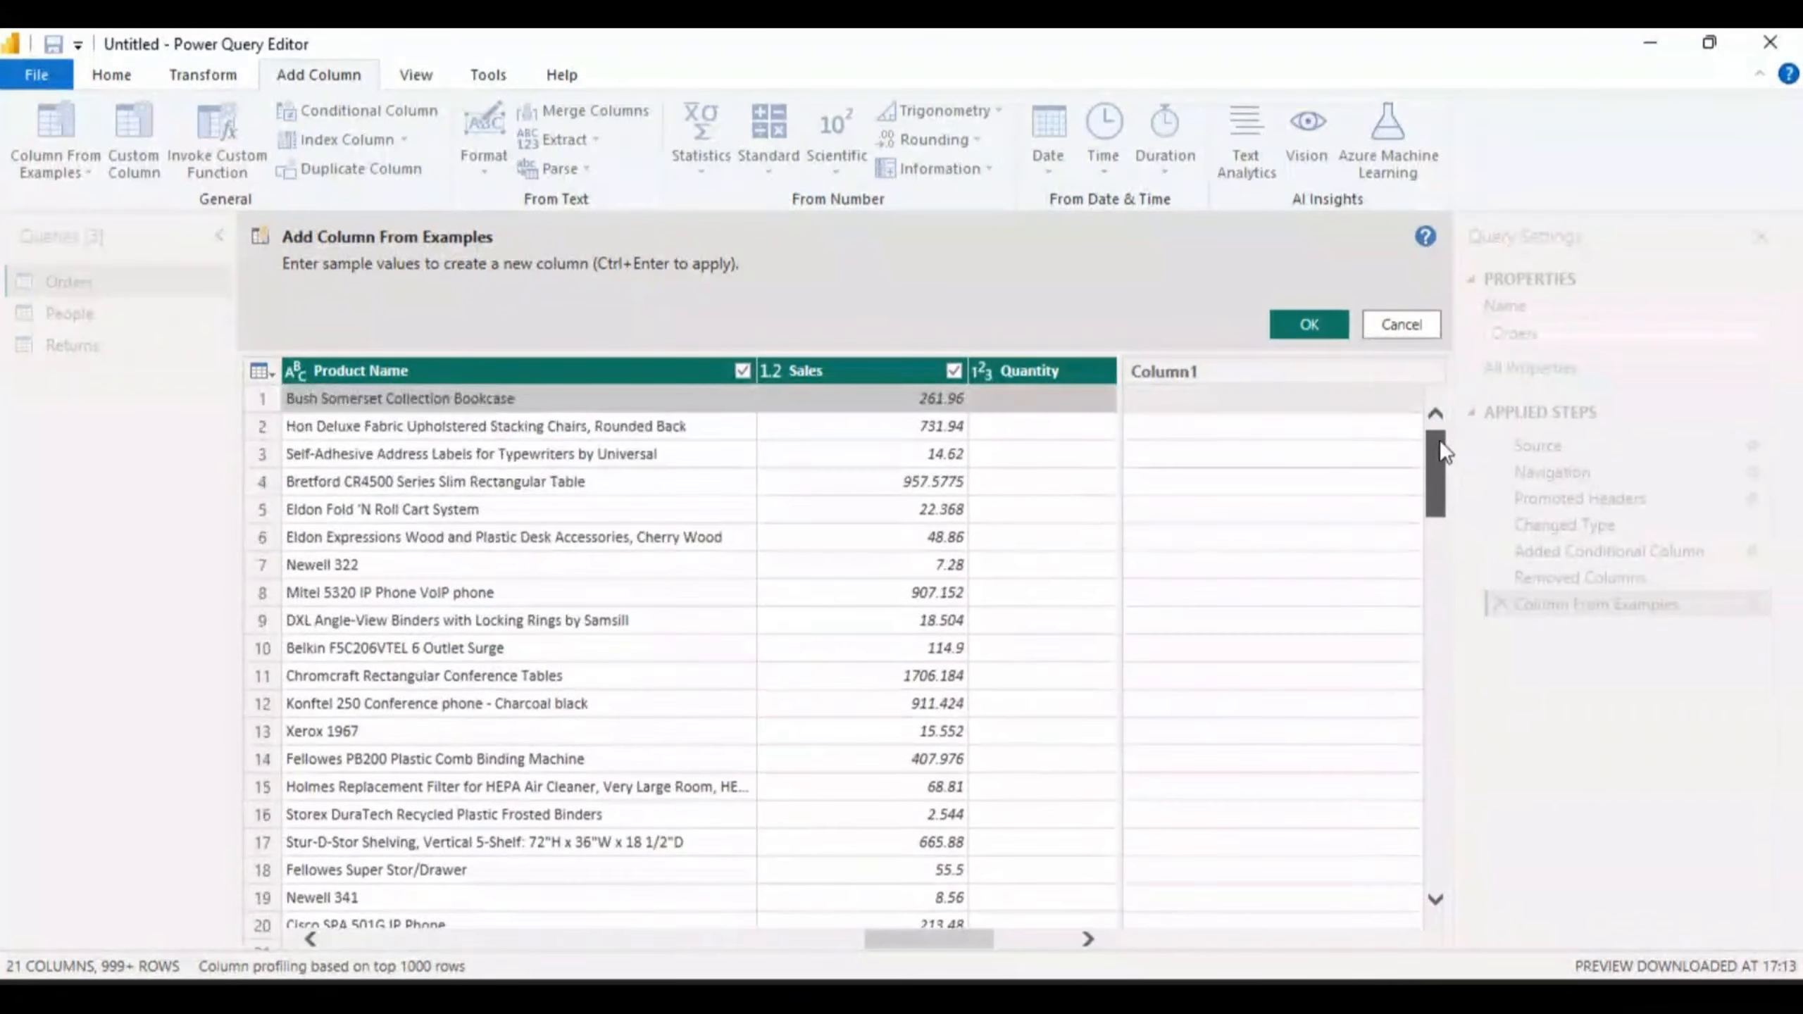
pyautogui.moveTo(952, 928); pyautogui.dragTo(614, 930)
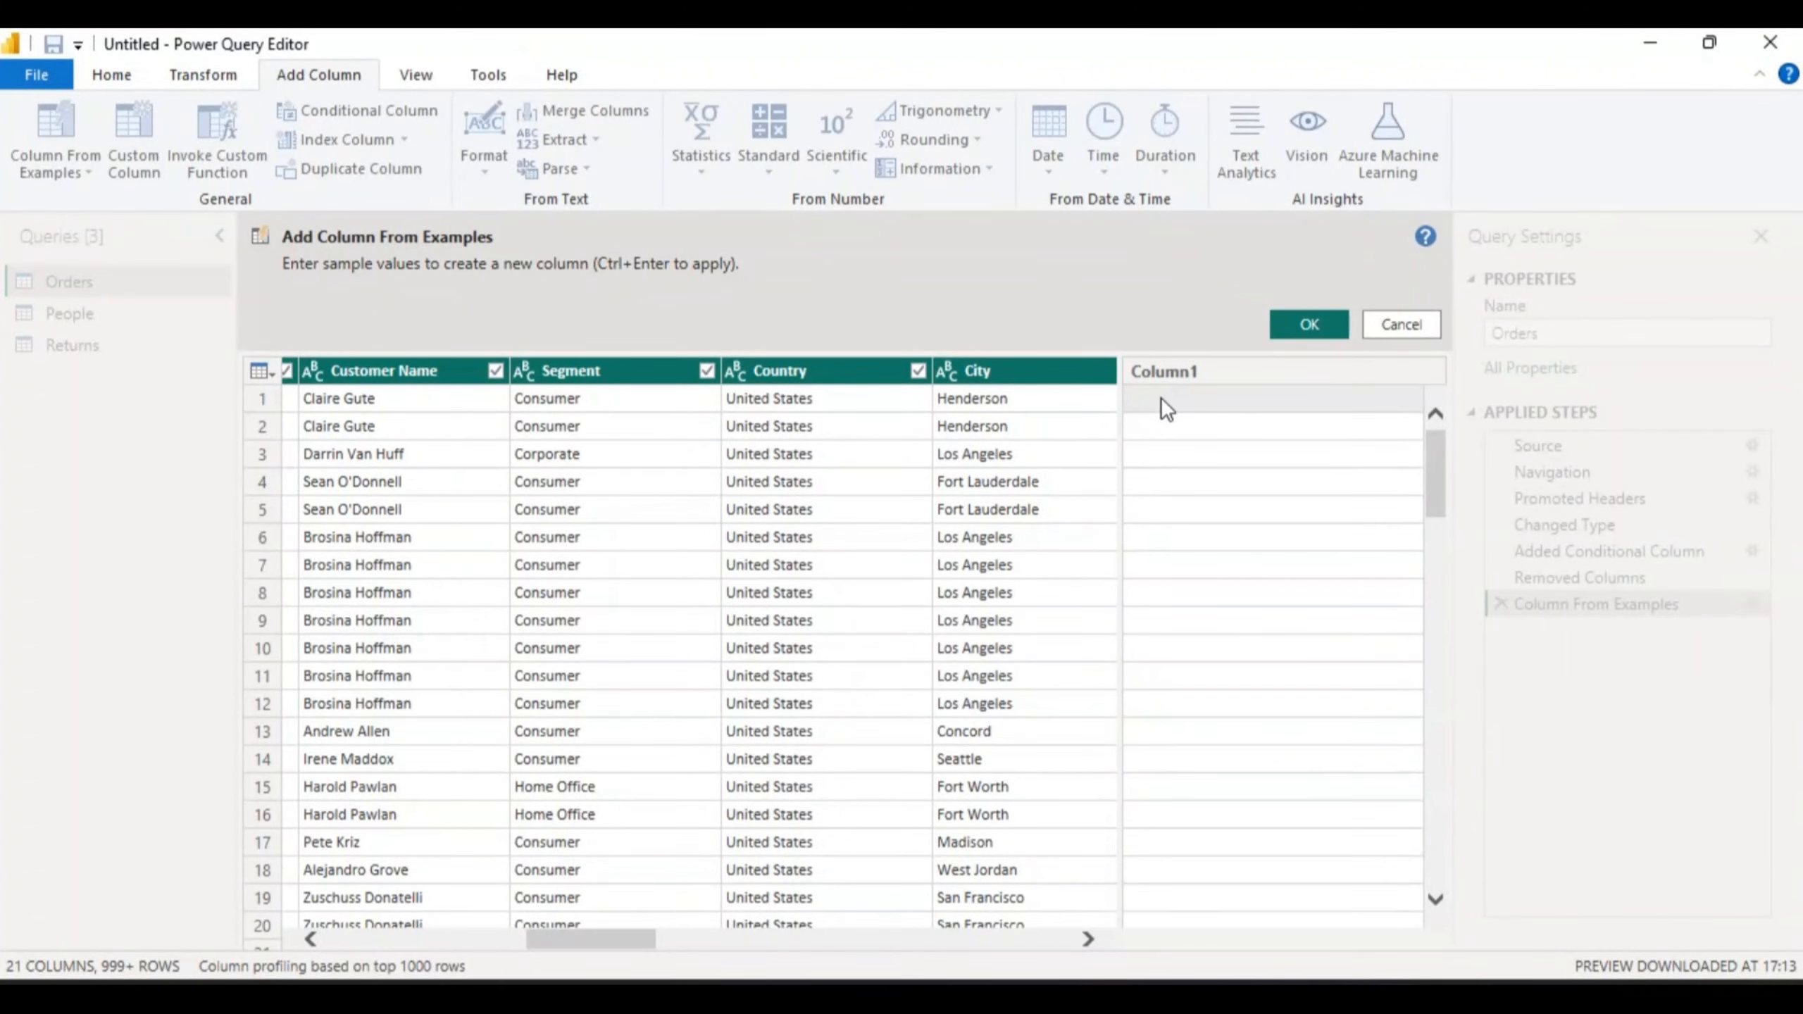
pyautogui.click(1142, 398)
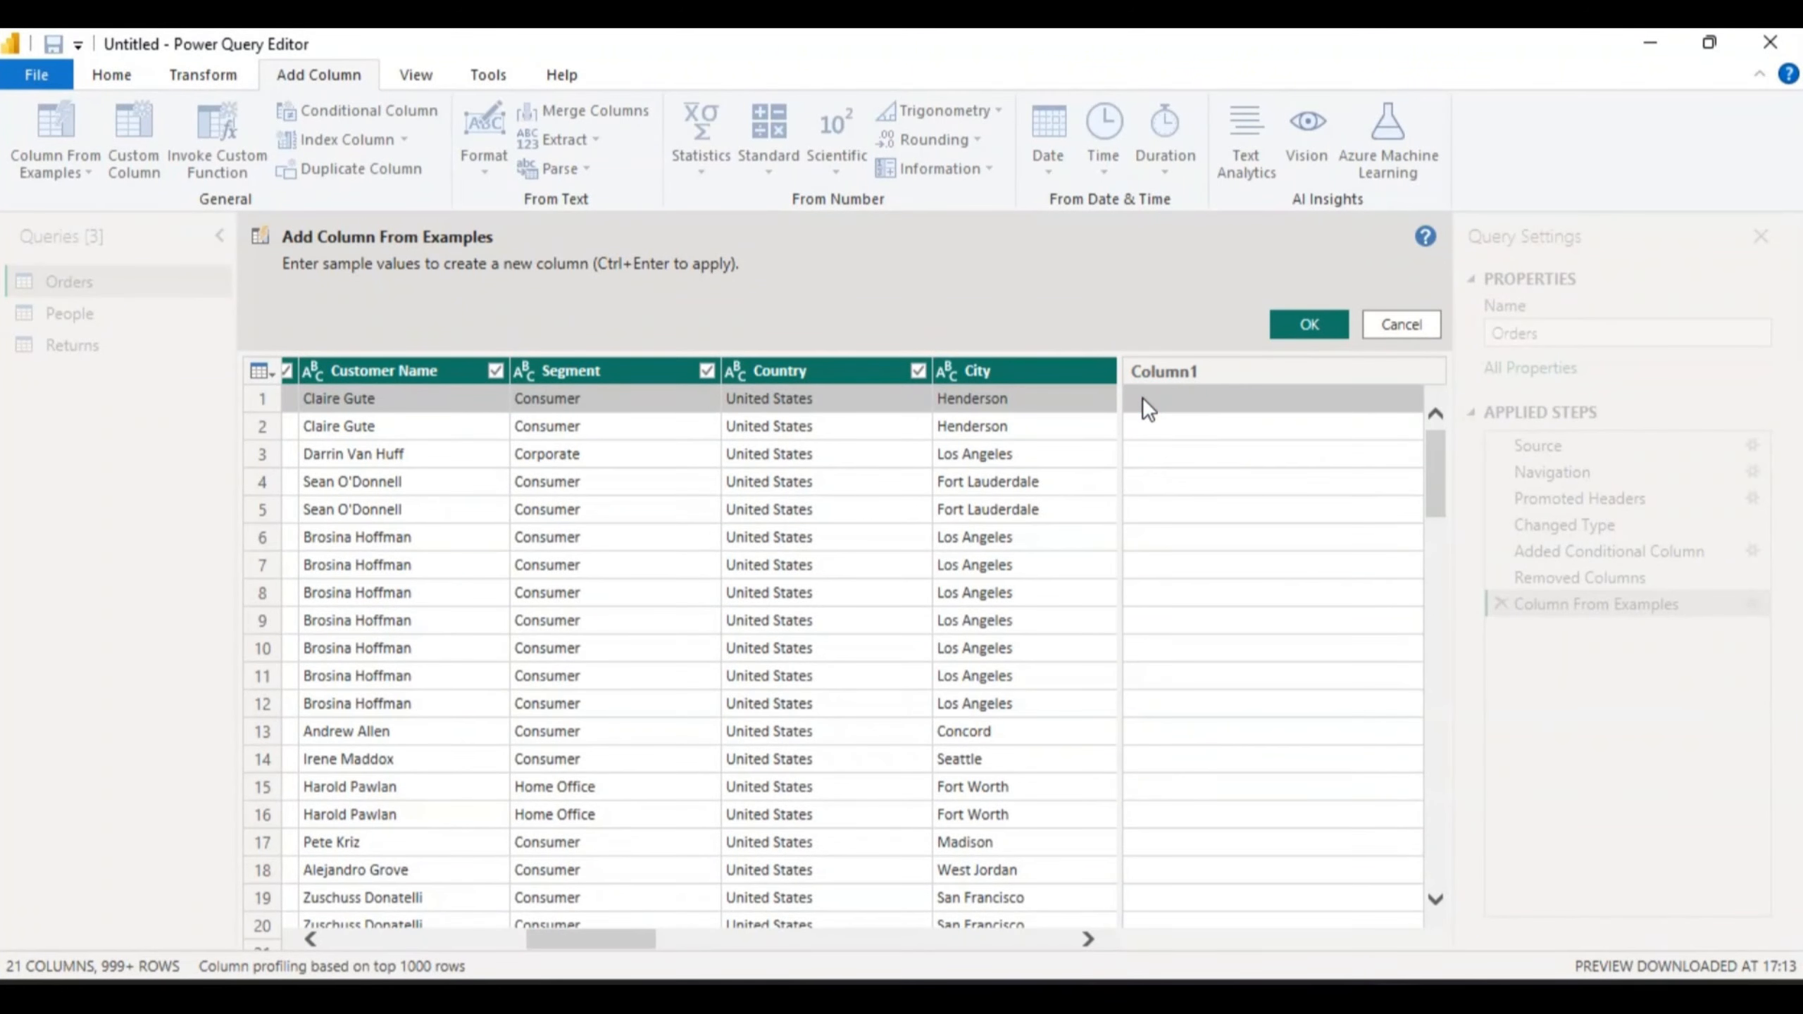
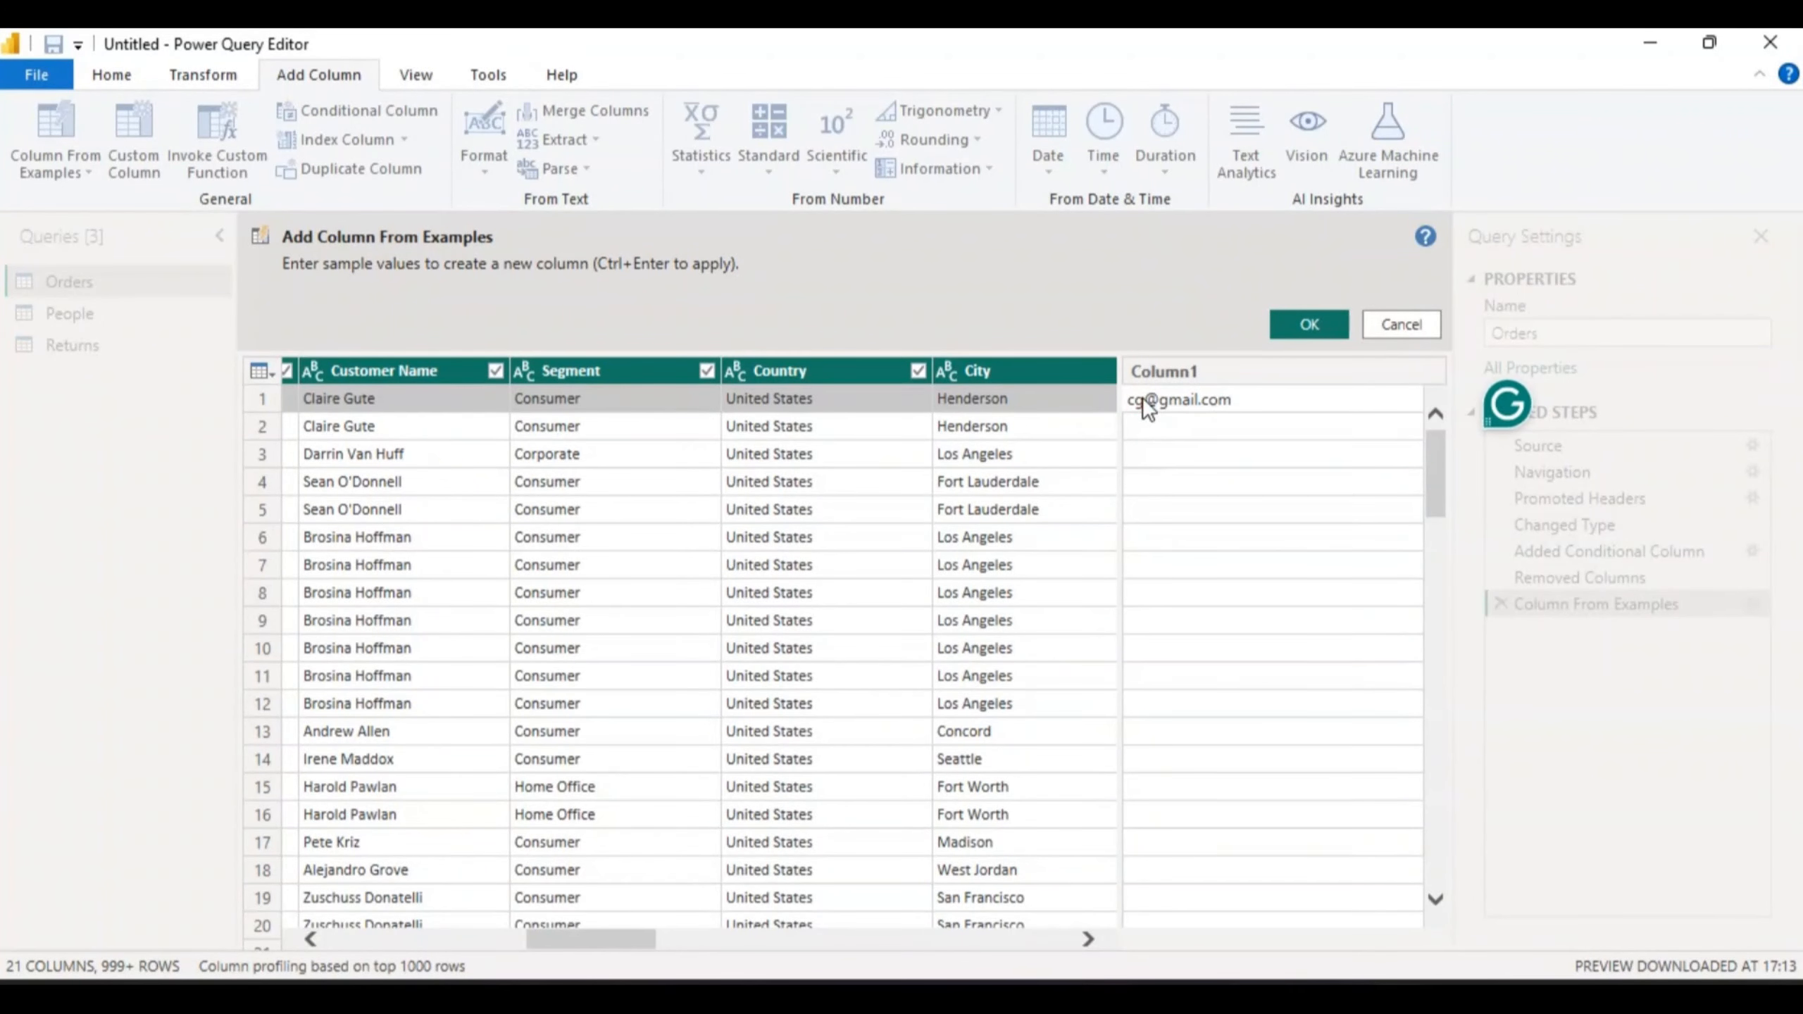
pyautogui.click(1148, 417)
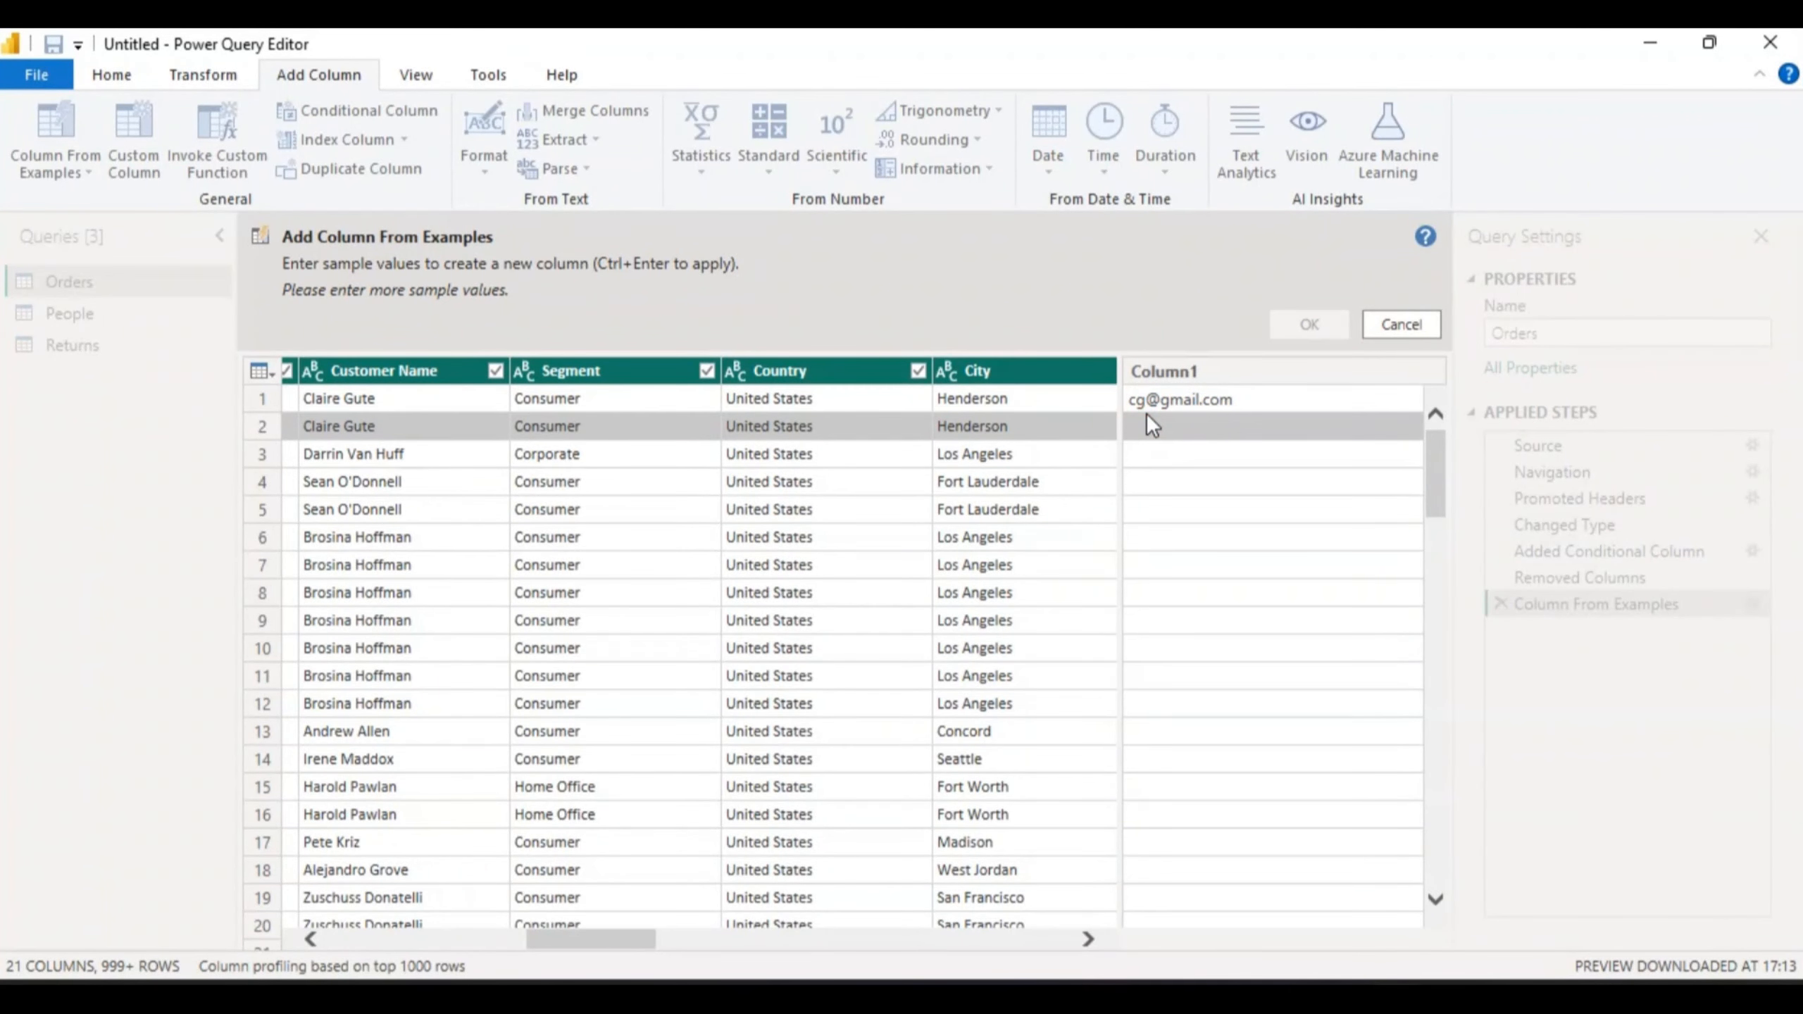
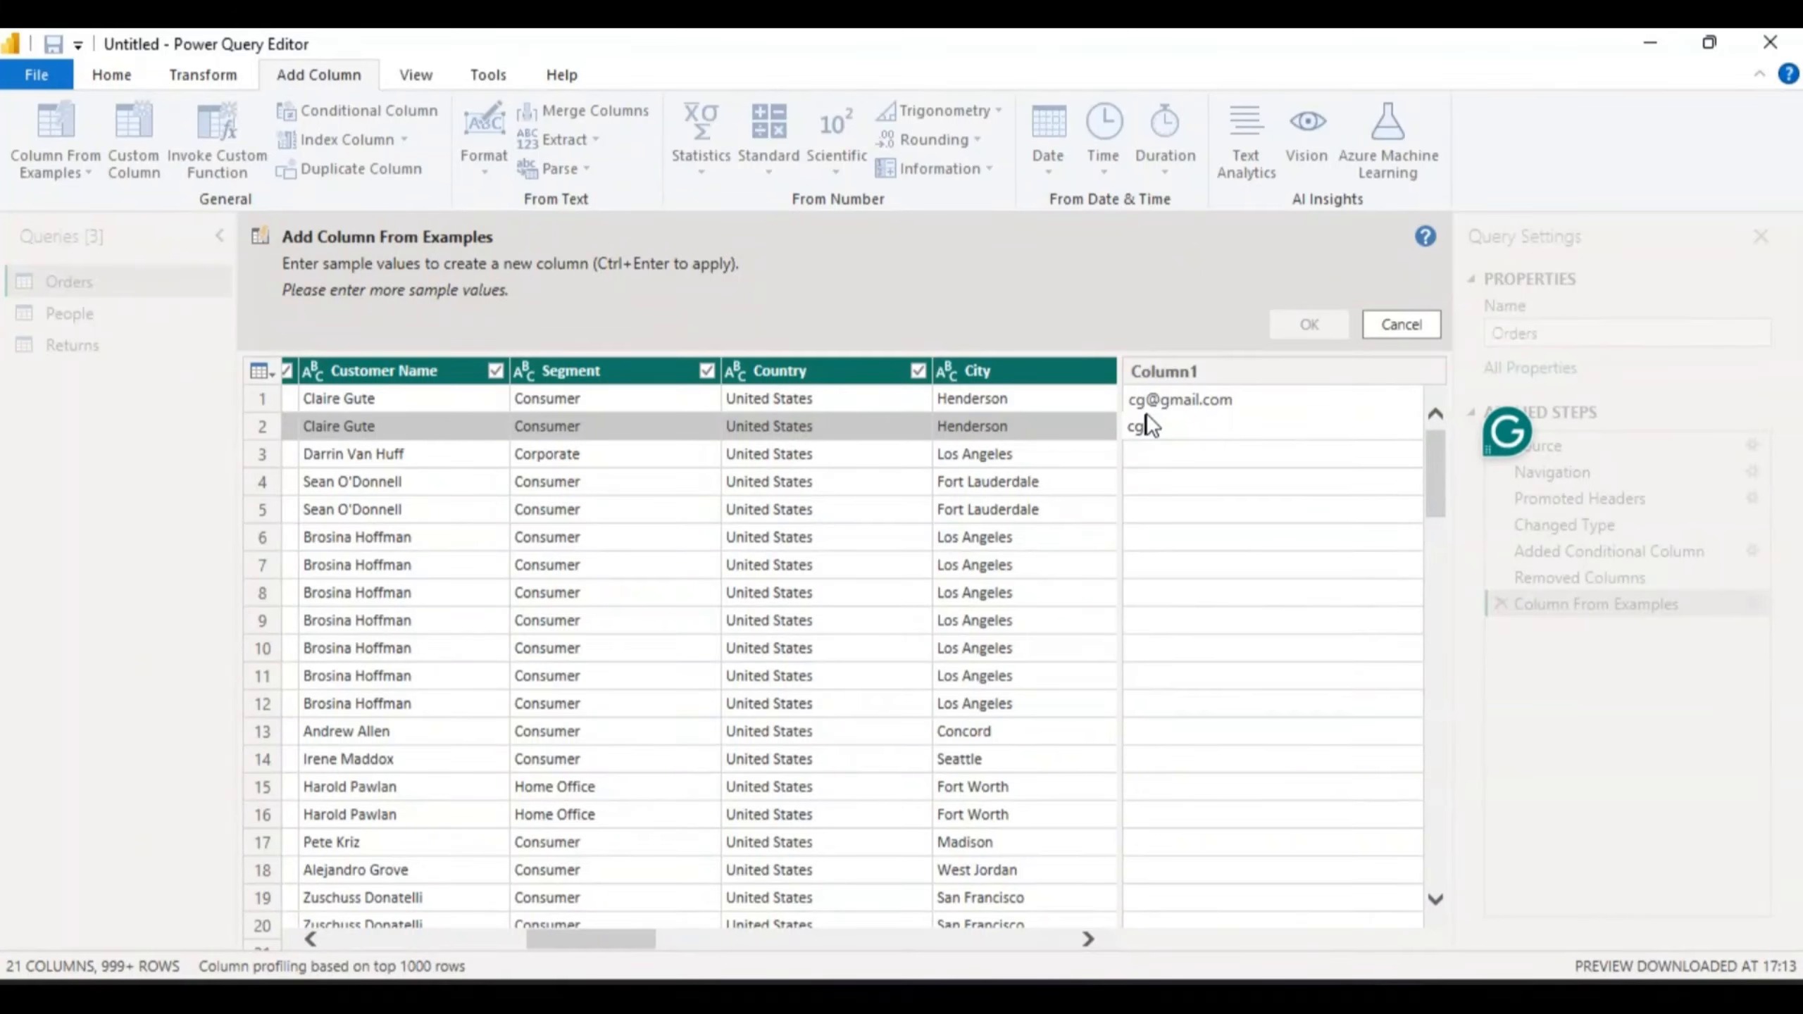
pyautogui.press('Return')
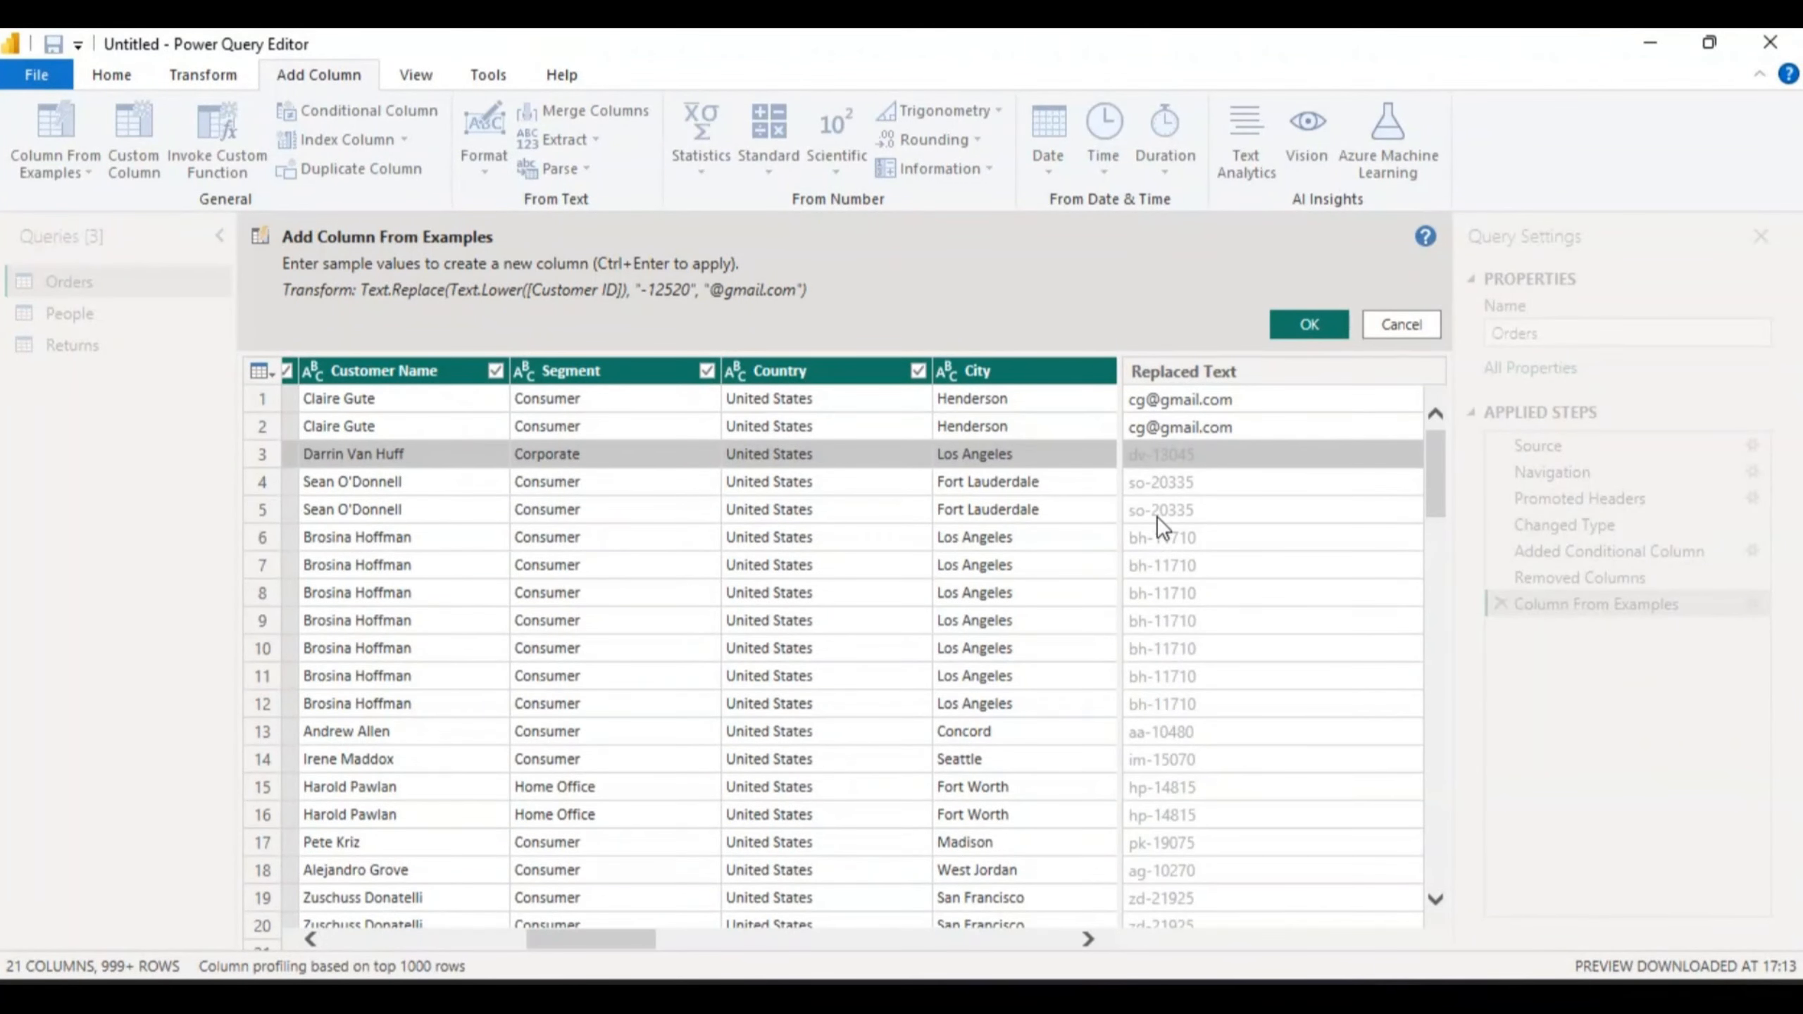
pyautogui.click(1139, 481)
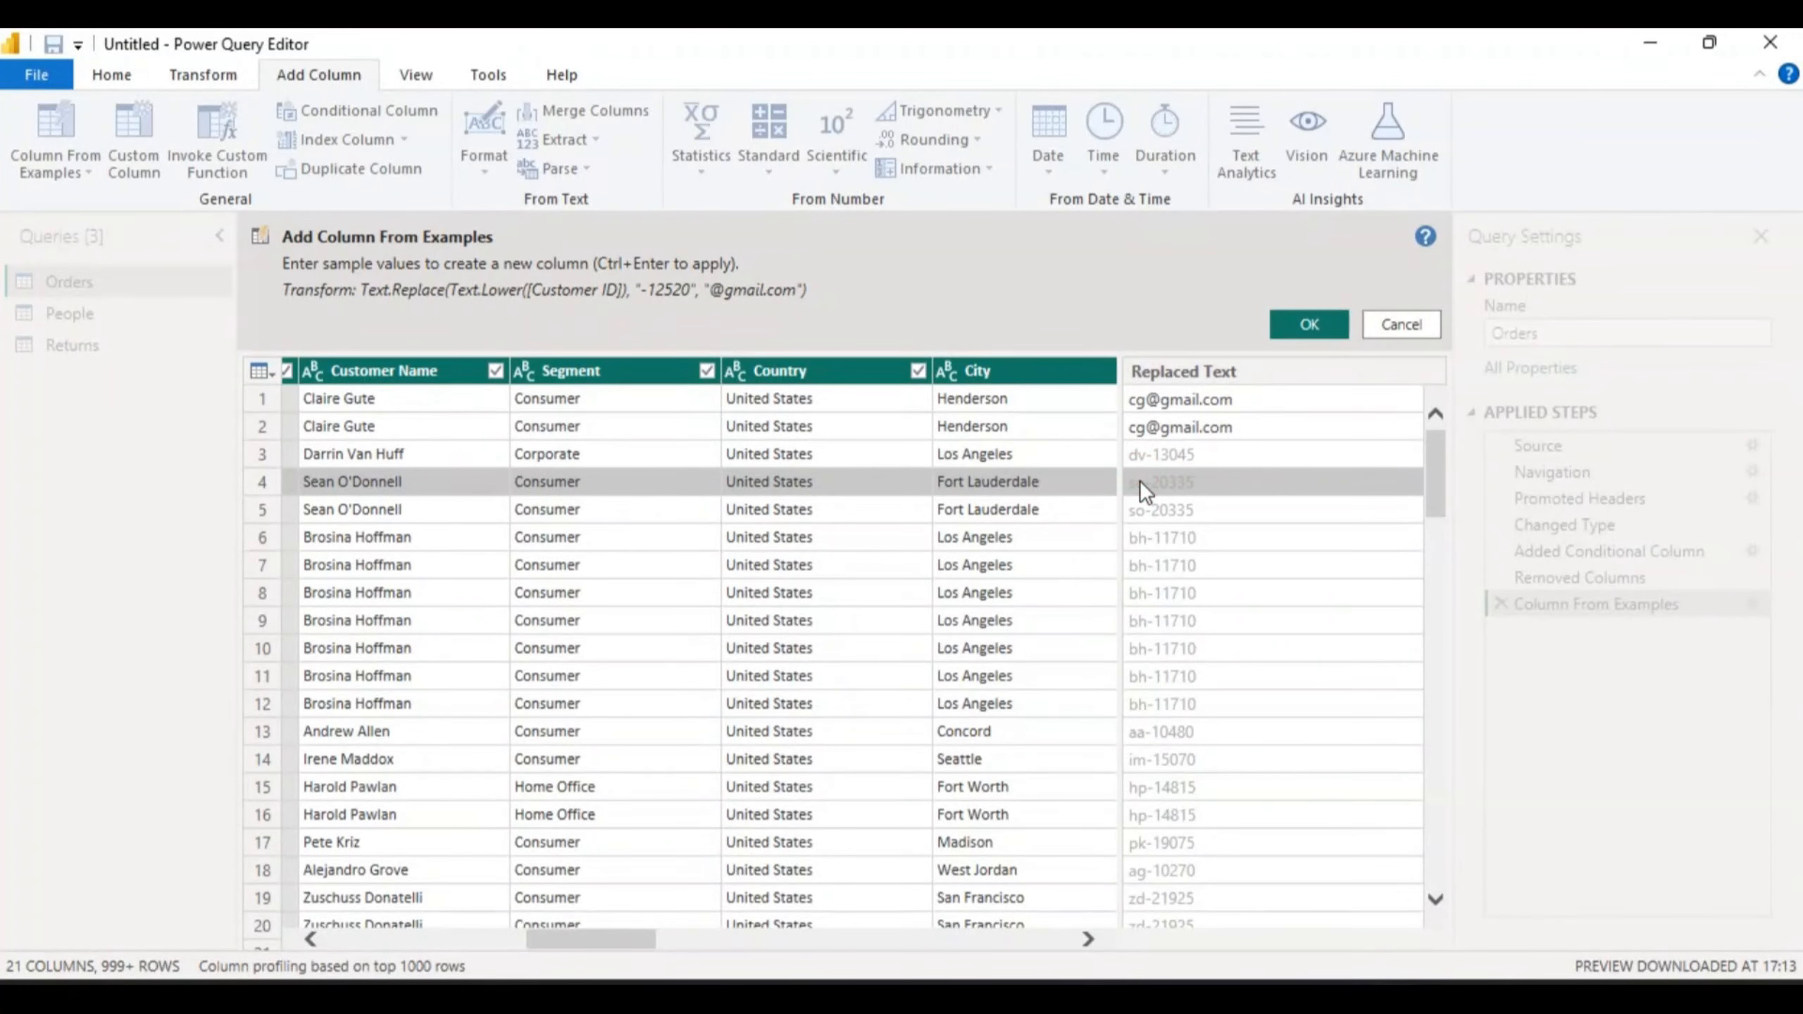
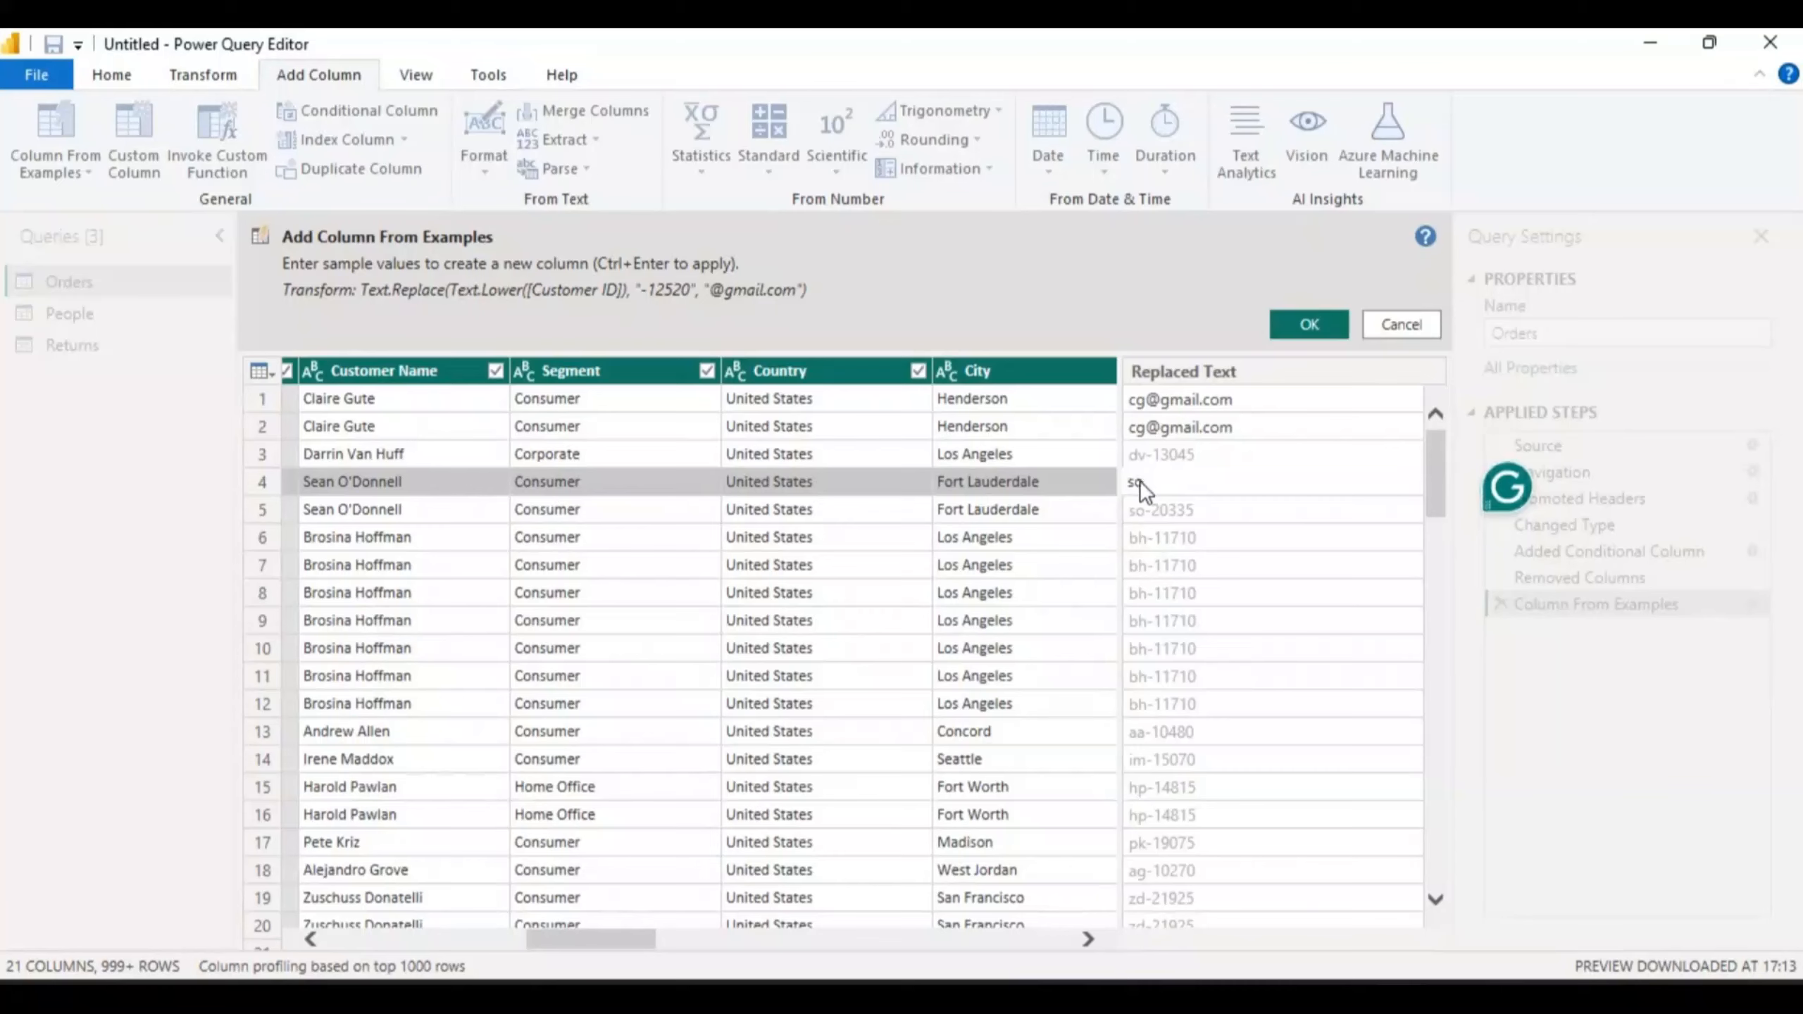
pyautogui.click(1141, 509)
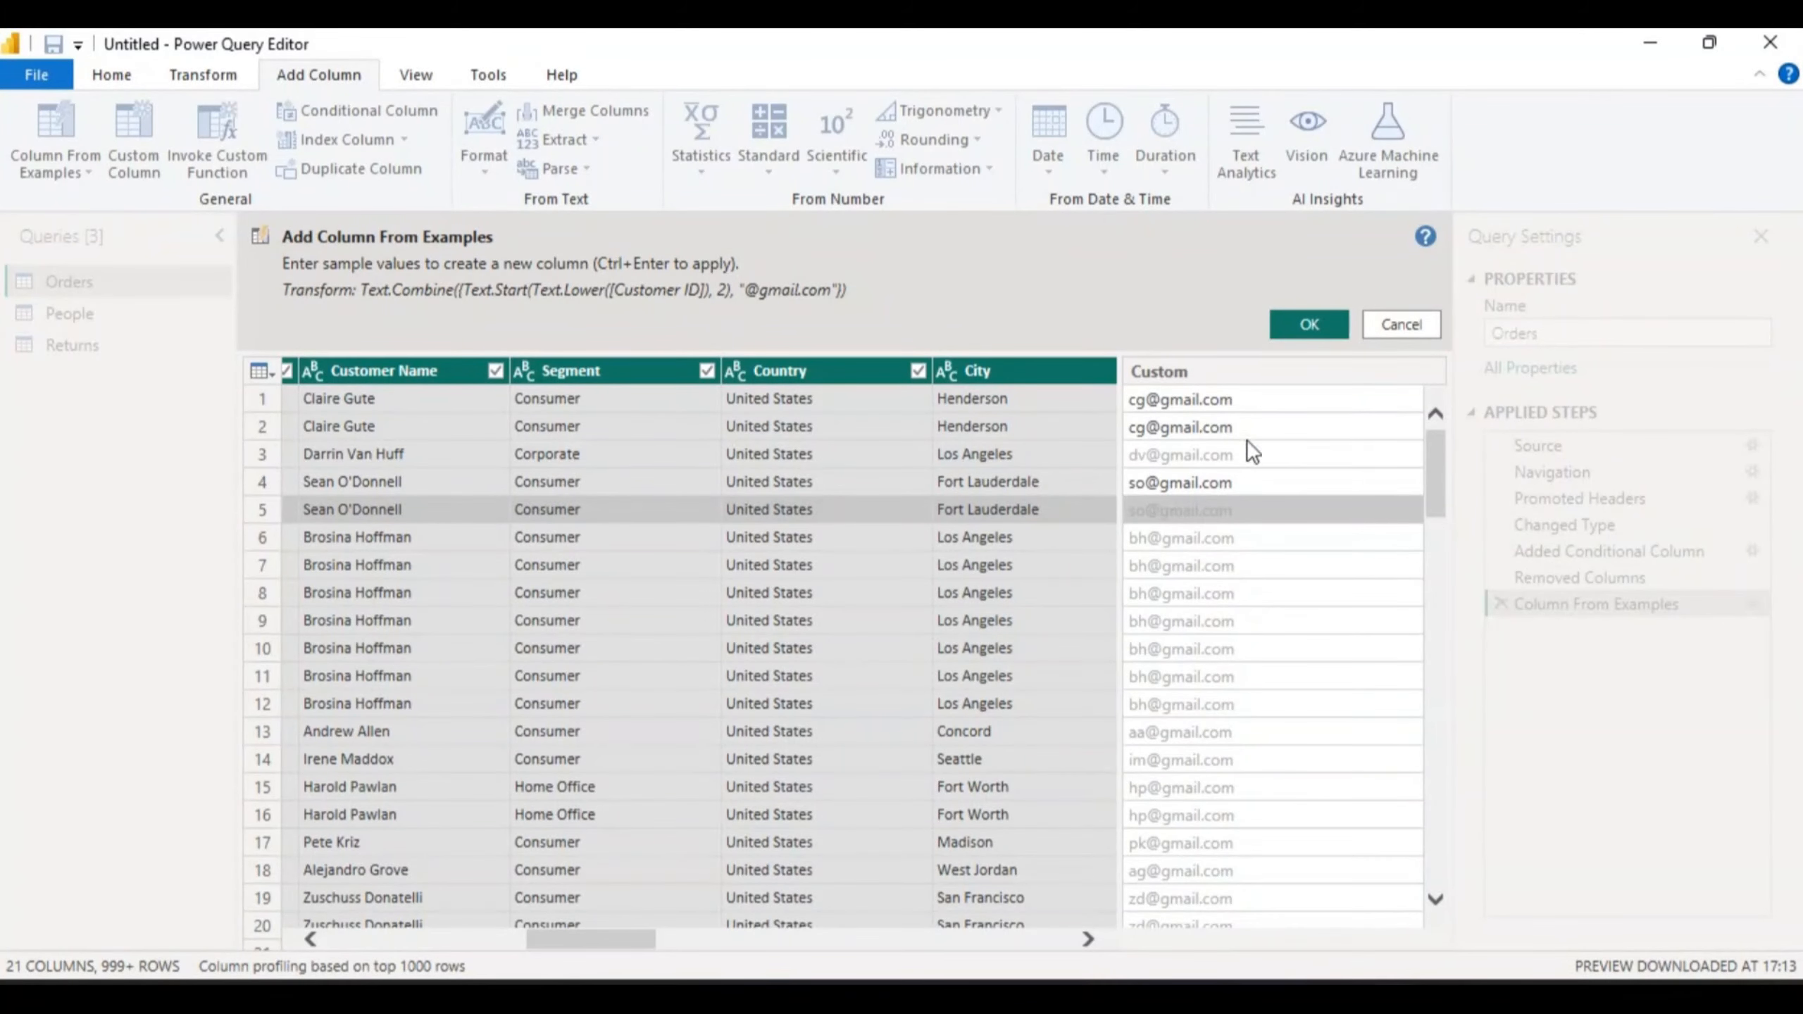
pyautogui.click(1309, 325)
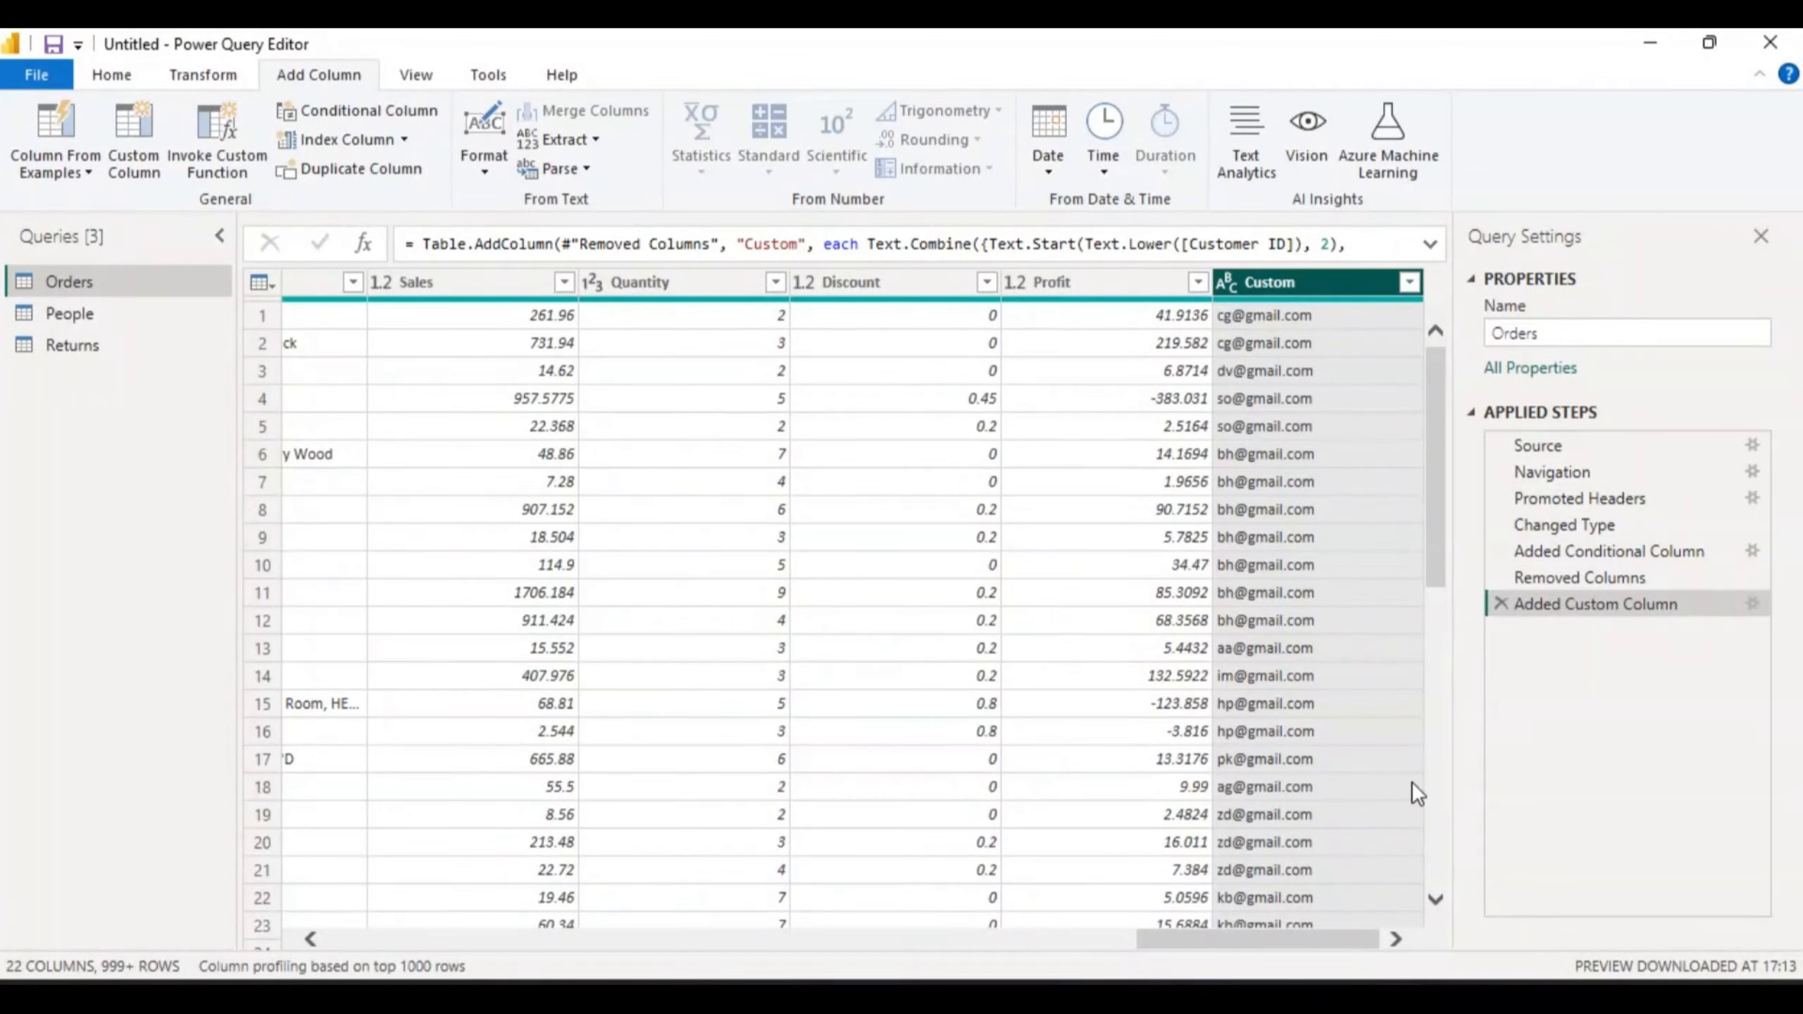
pyautogui.moveTo(1437, 561); pyautogui.dragTo(1448, 894)
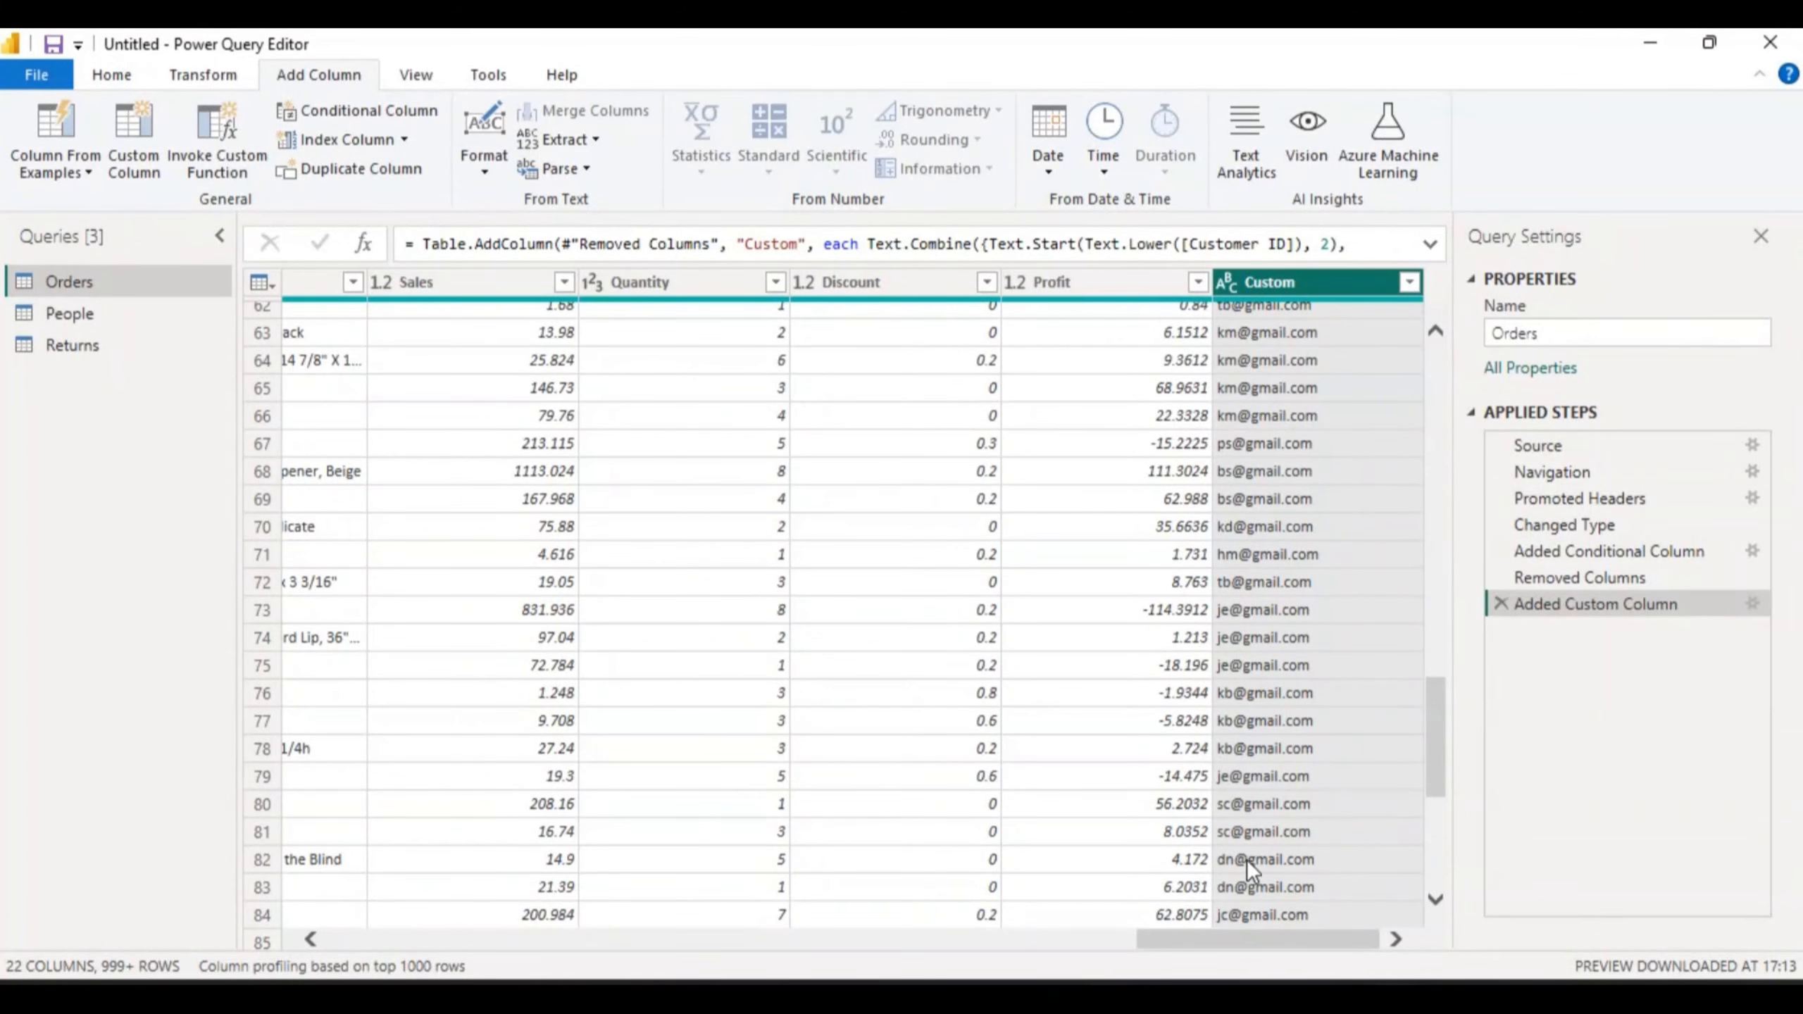
pyautogui.click(1199, 913)
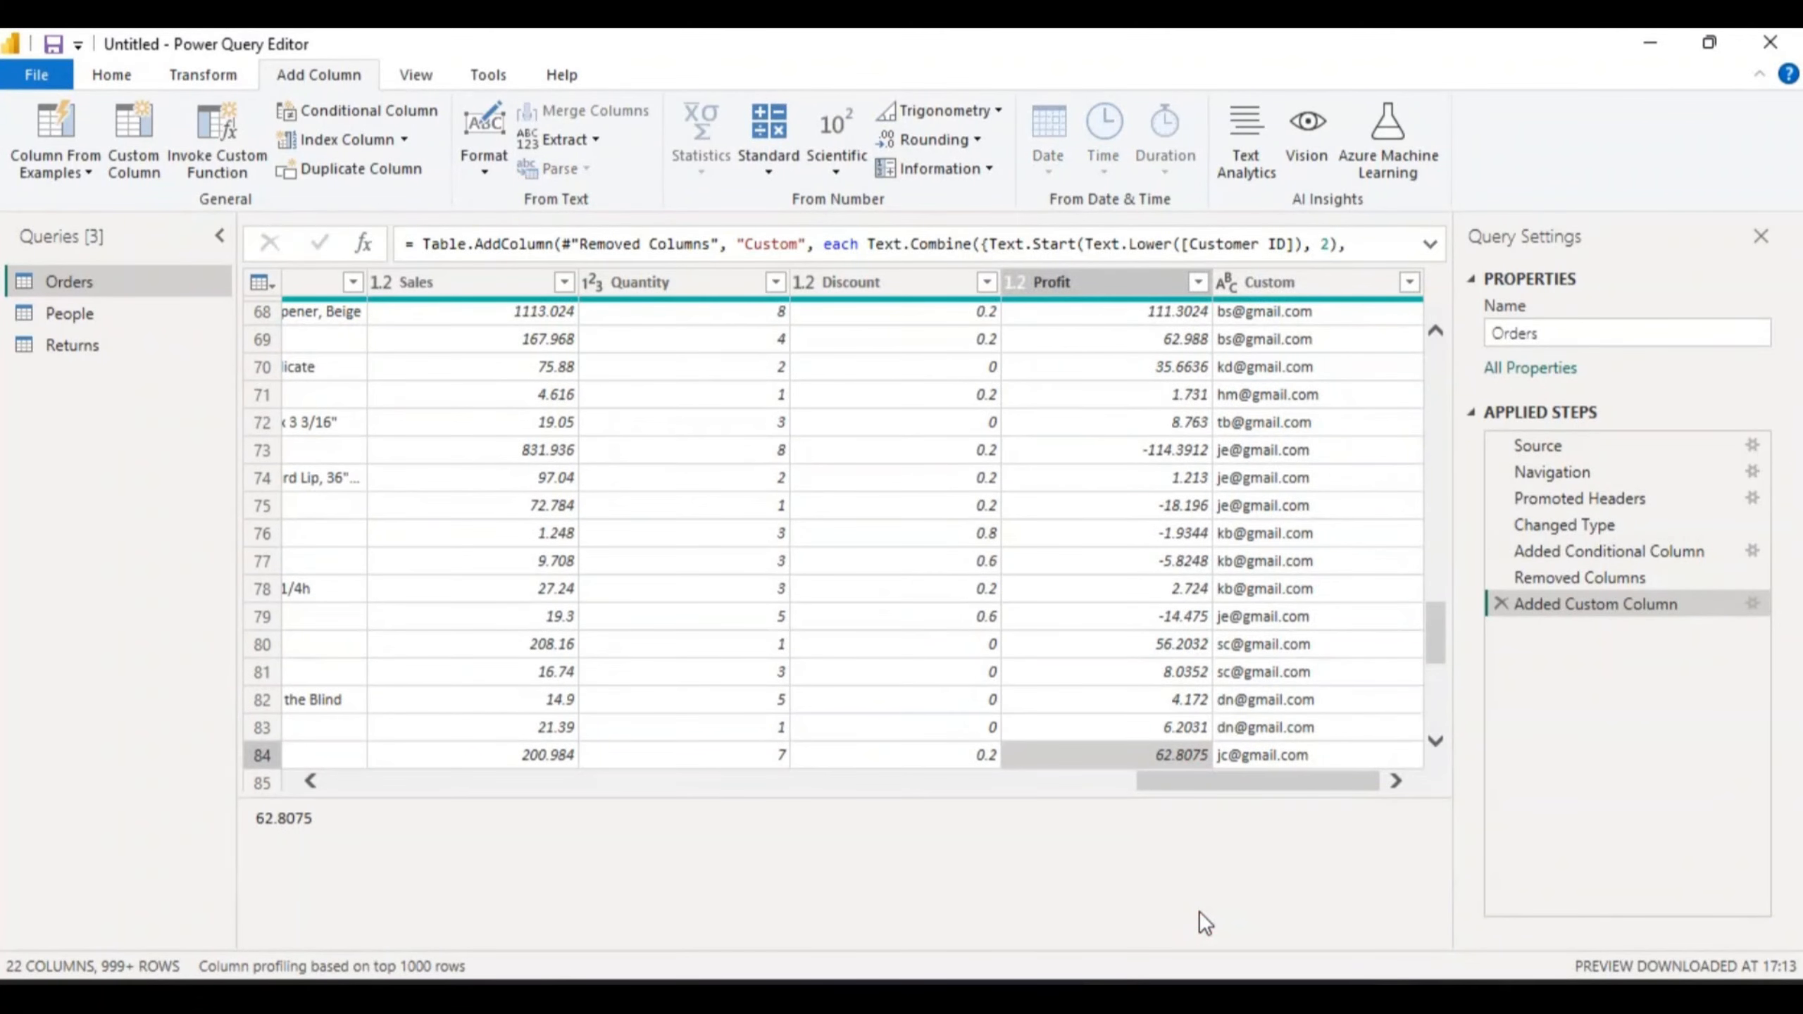
pyautogui.press('Left')
pyautogui.press('Left')
pyautogui.press('Left')
pyautogui.press('Left')
pyautogui.press('Left')
pyautogui.press('Left')
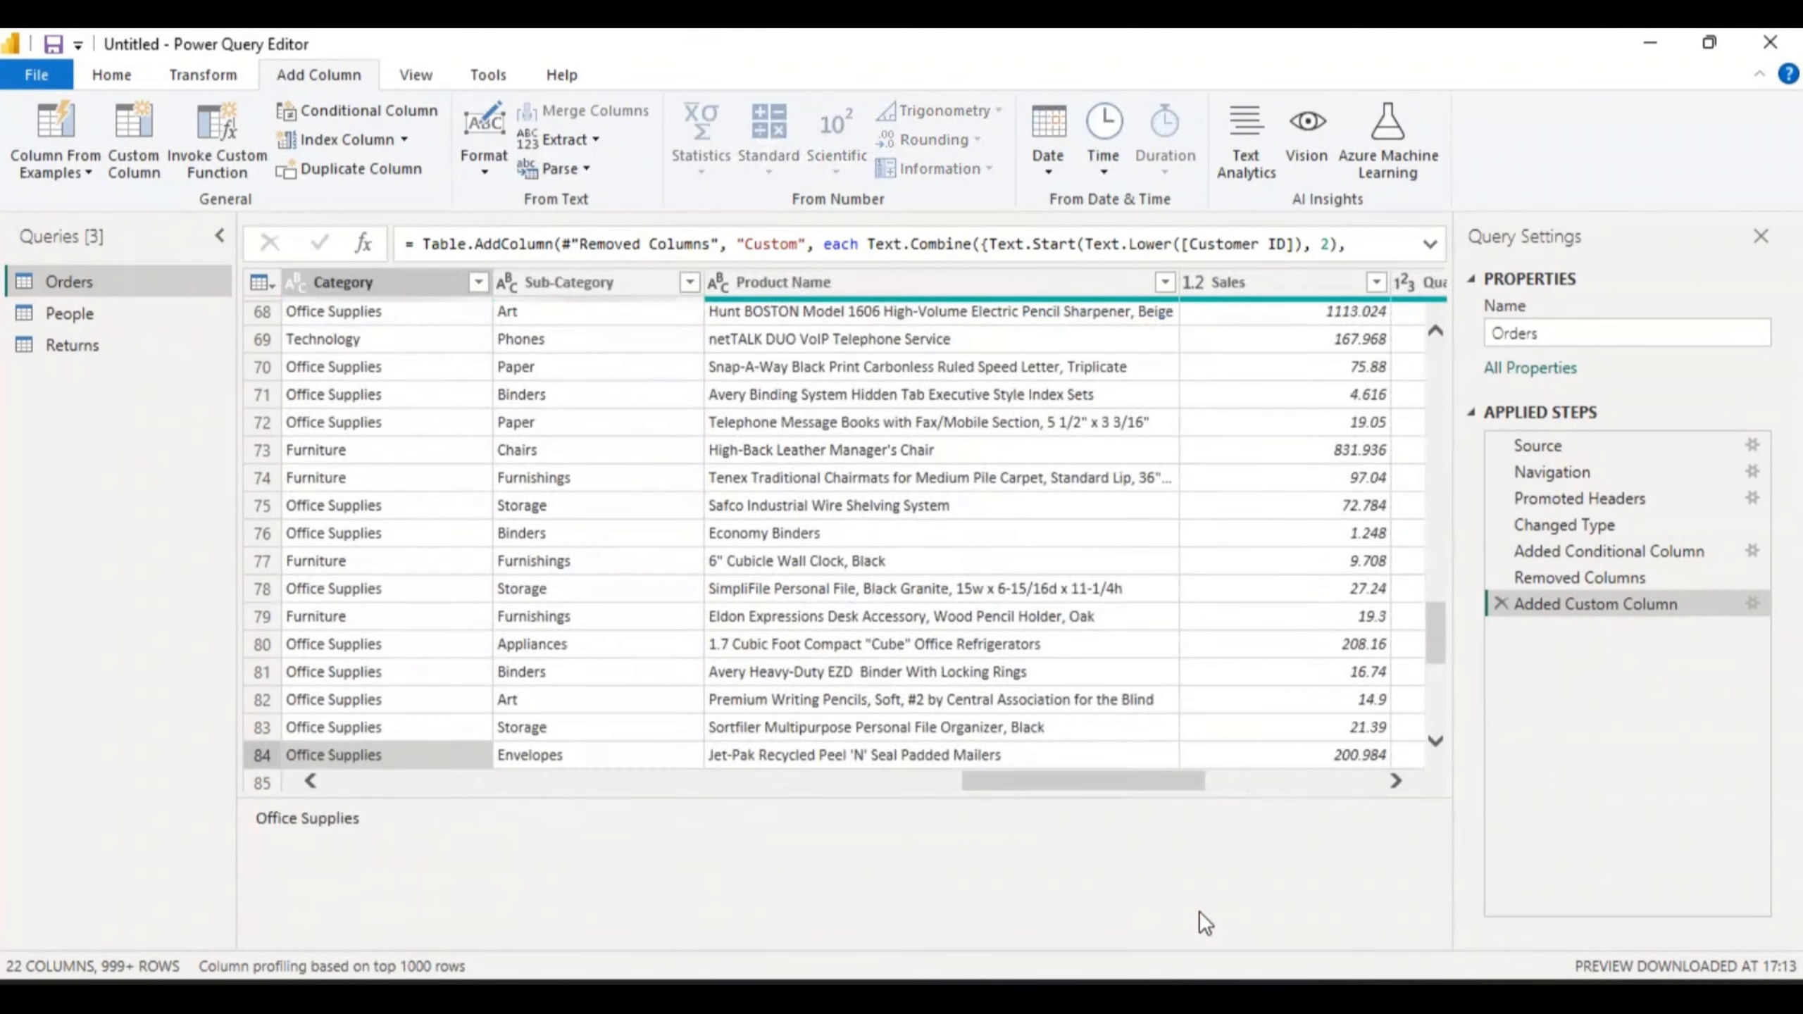
pyautogui.press('Left')
pyautogui.press('Left')
pyautogui.press('Left')
pyautogui.press('Left')
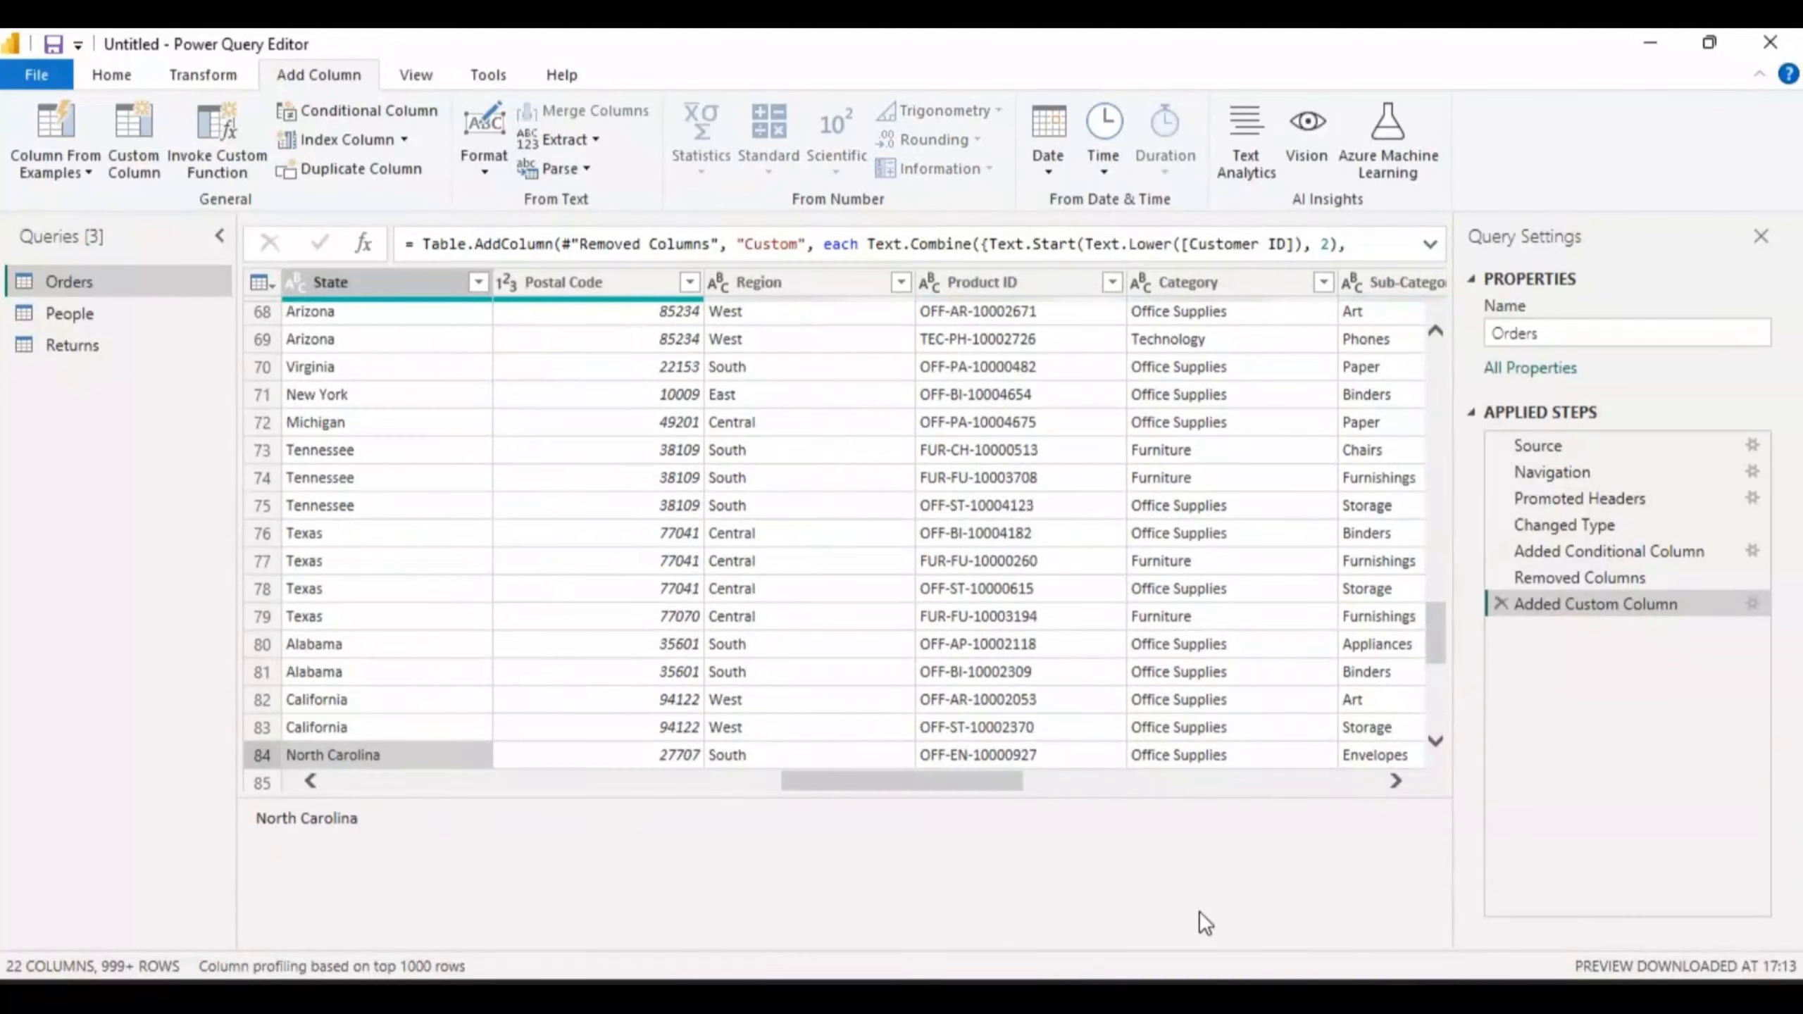
pyautogui.press('Left')
pyautogui.press('Left')
pyautogui.press('Left')
pyautogui.press('Left')
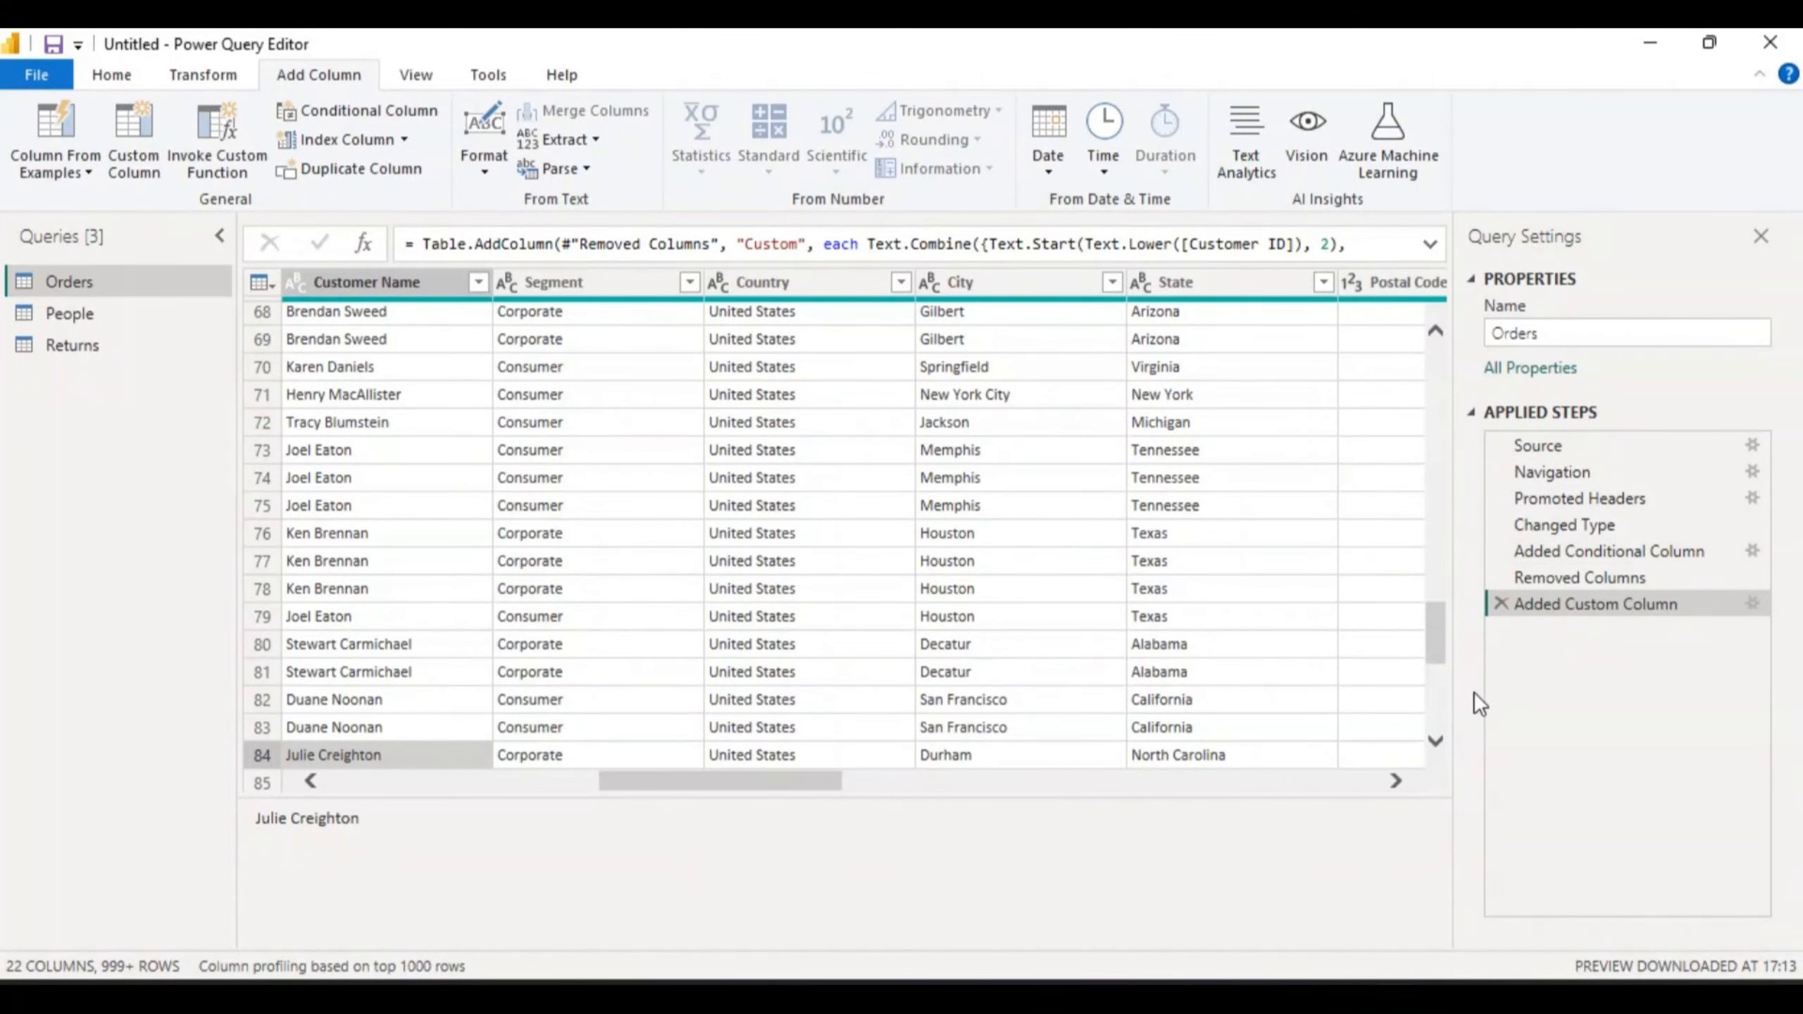
# - Delete the Added Custom Column step and scroll the Orders table right to confirm the column is gone
pyautogui.click(1500, 603)
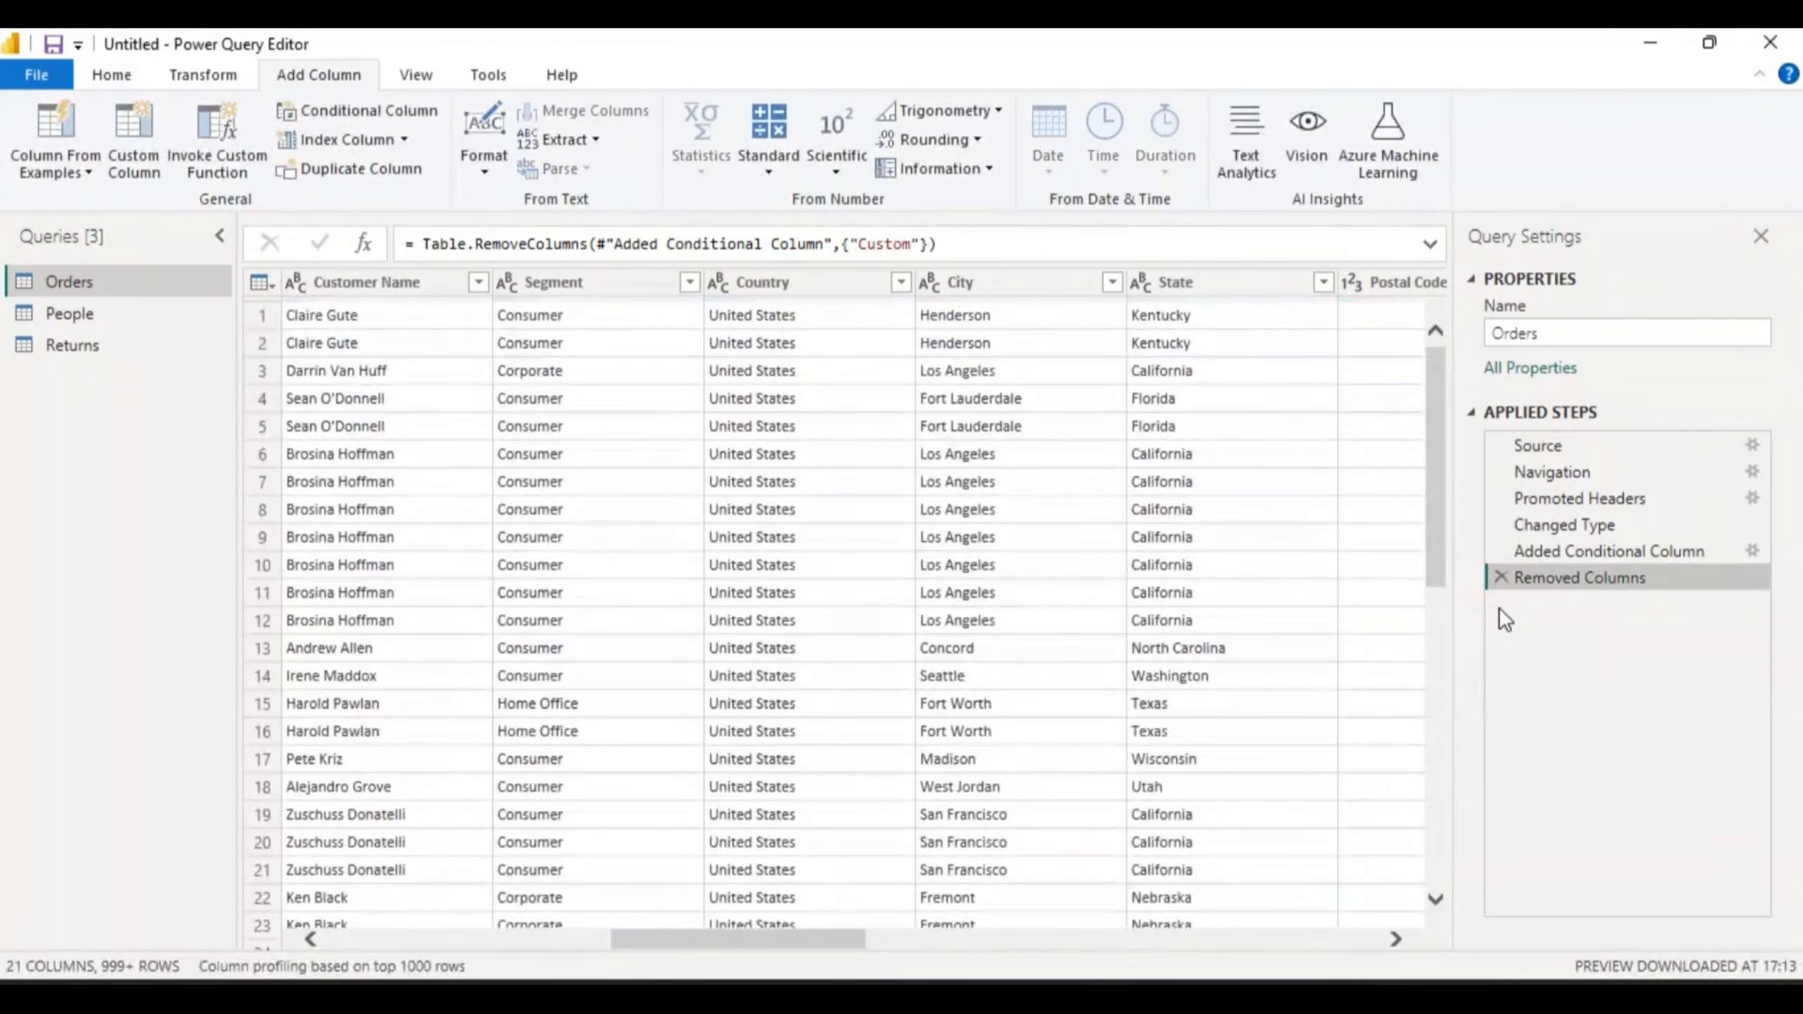
pyautogui.moveTo(841, 940); pyautogui.dragTo(1391, 934)
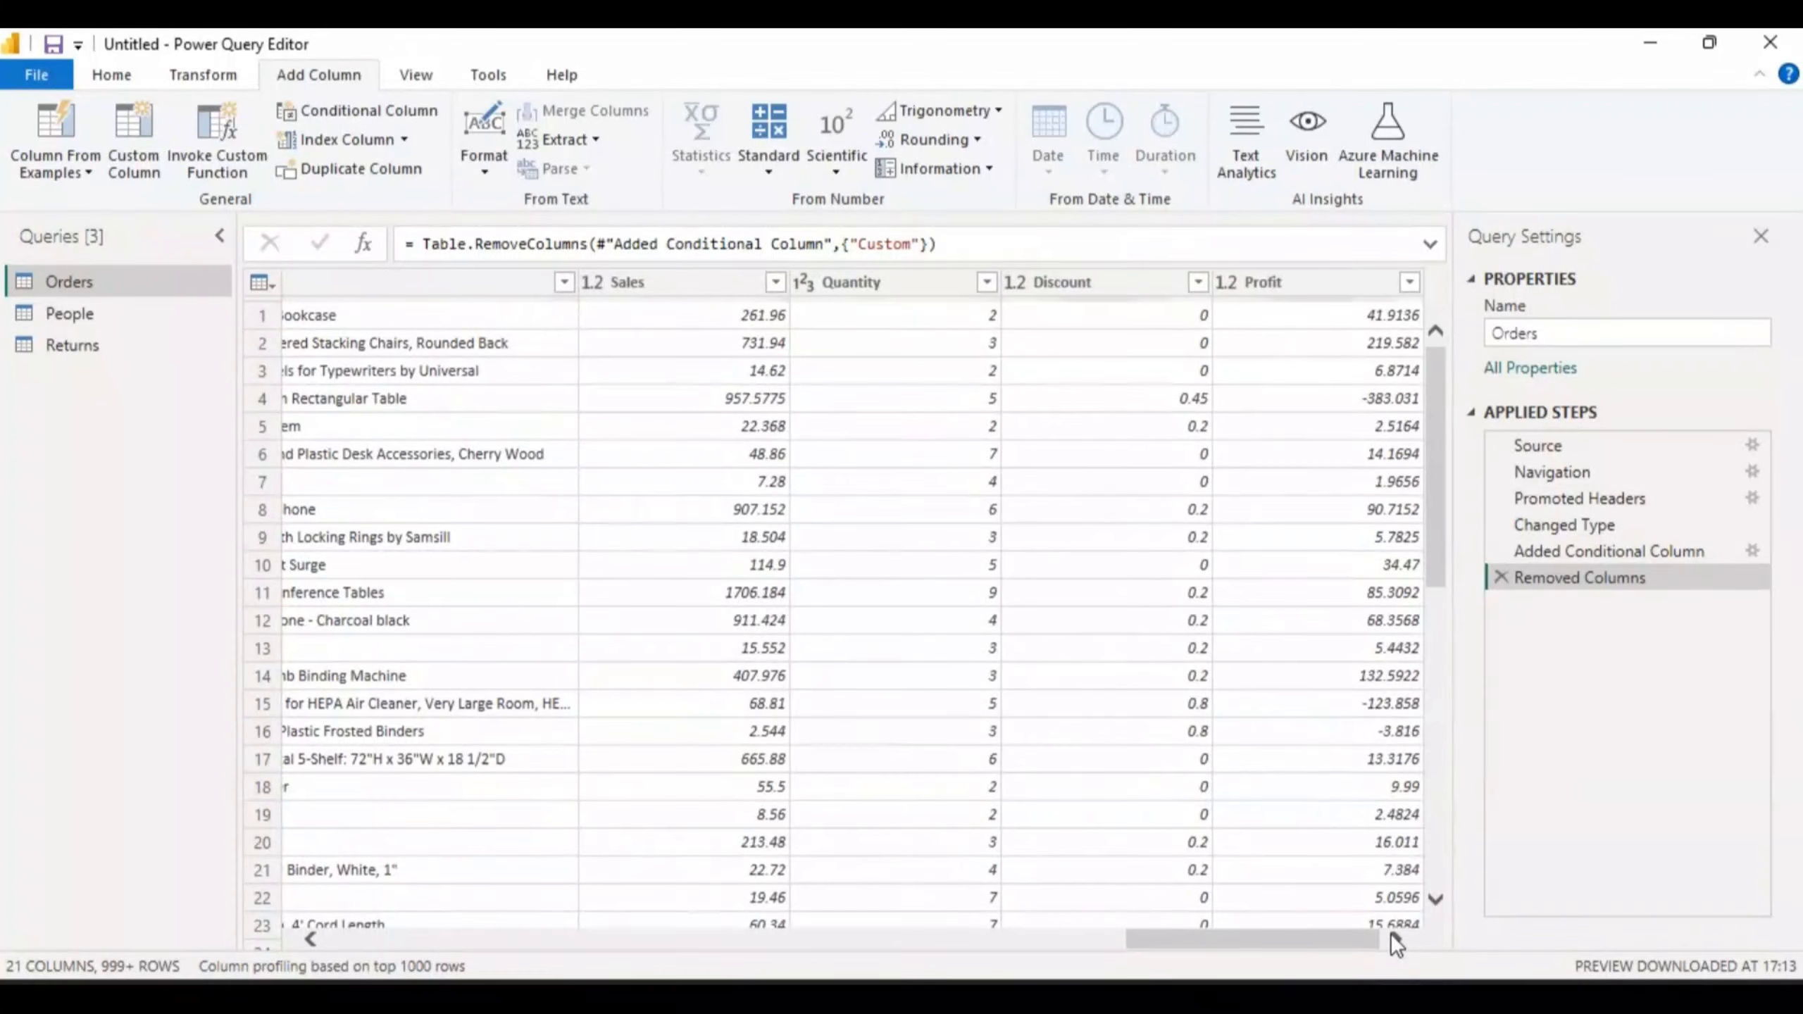
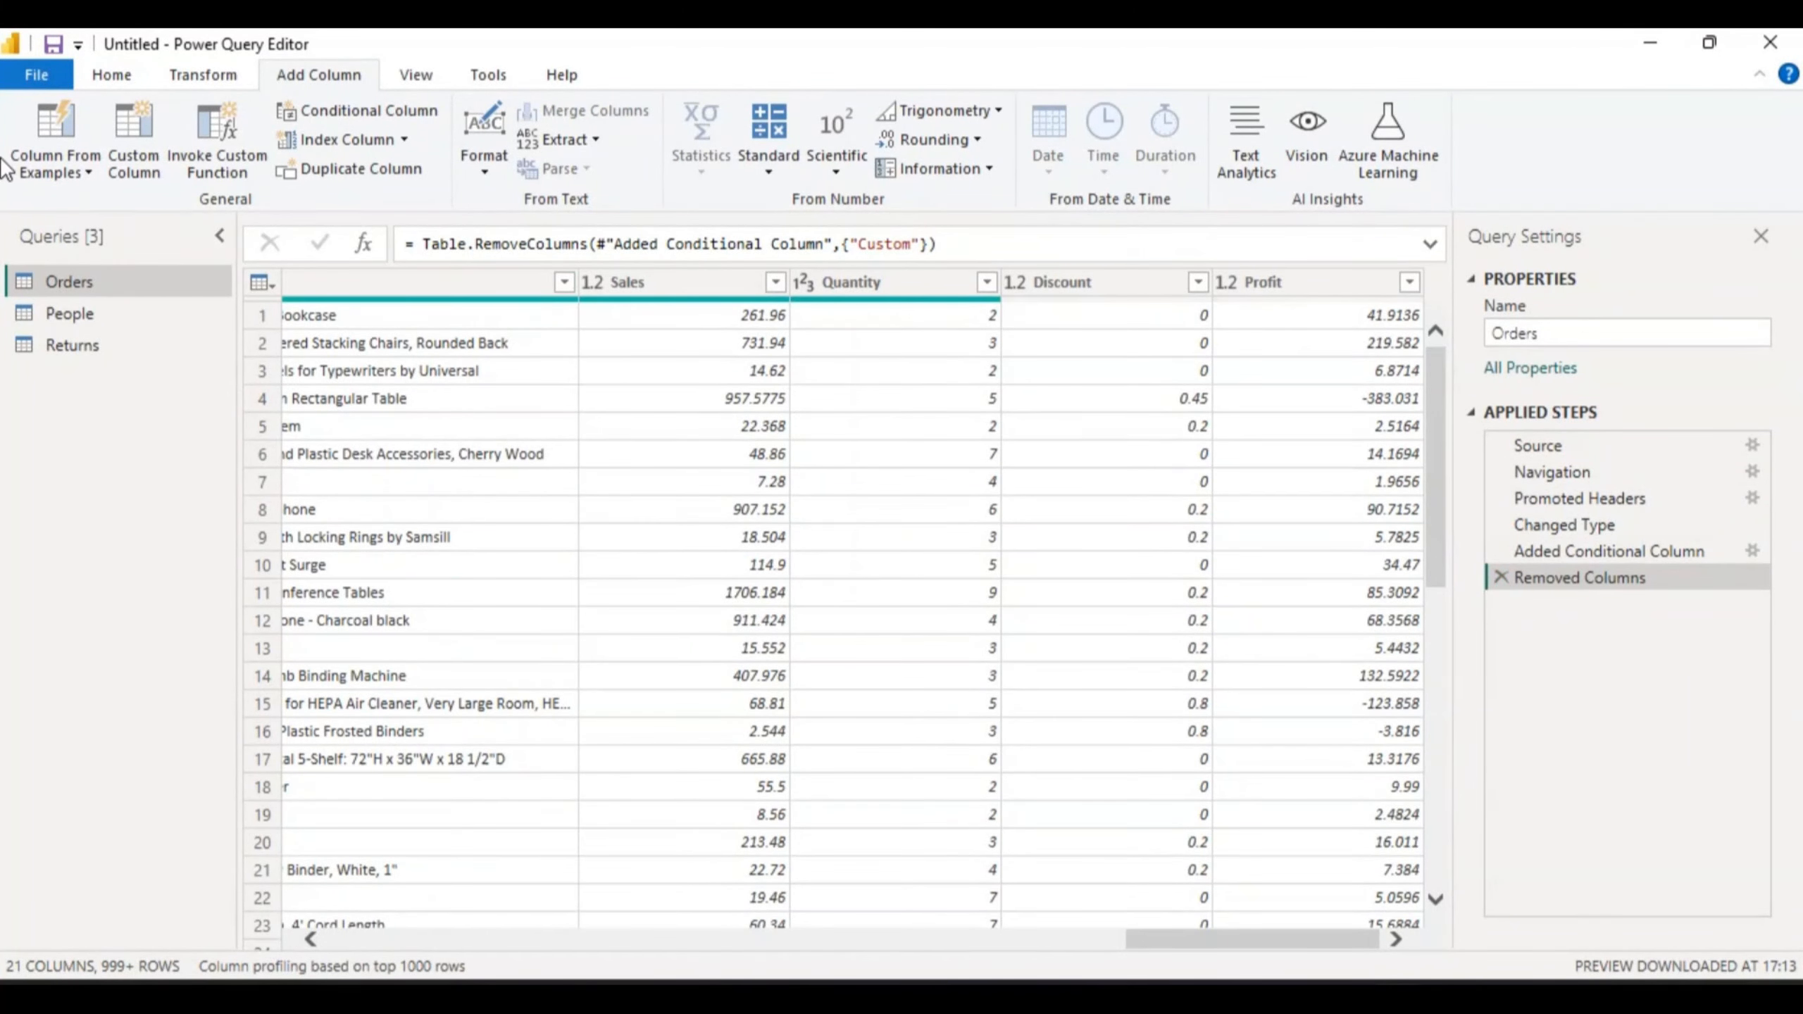
# - Start a Column From Examples built from all Orders columns and select the new Column1
pyautogui.click(88, 166)
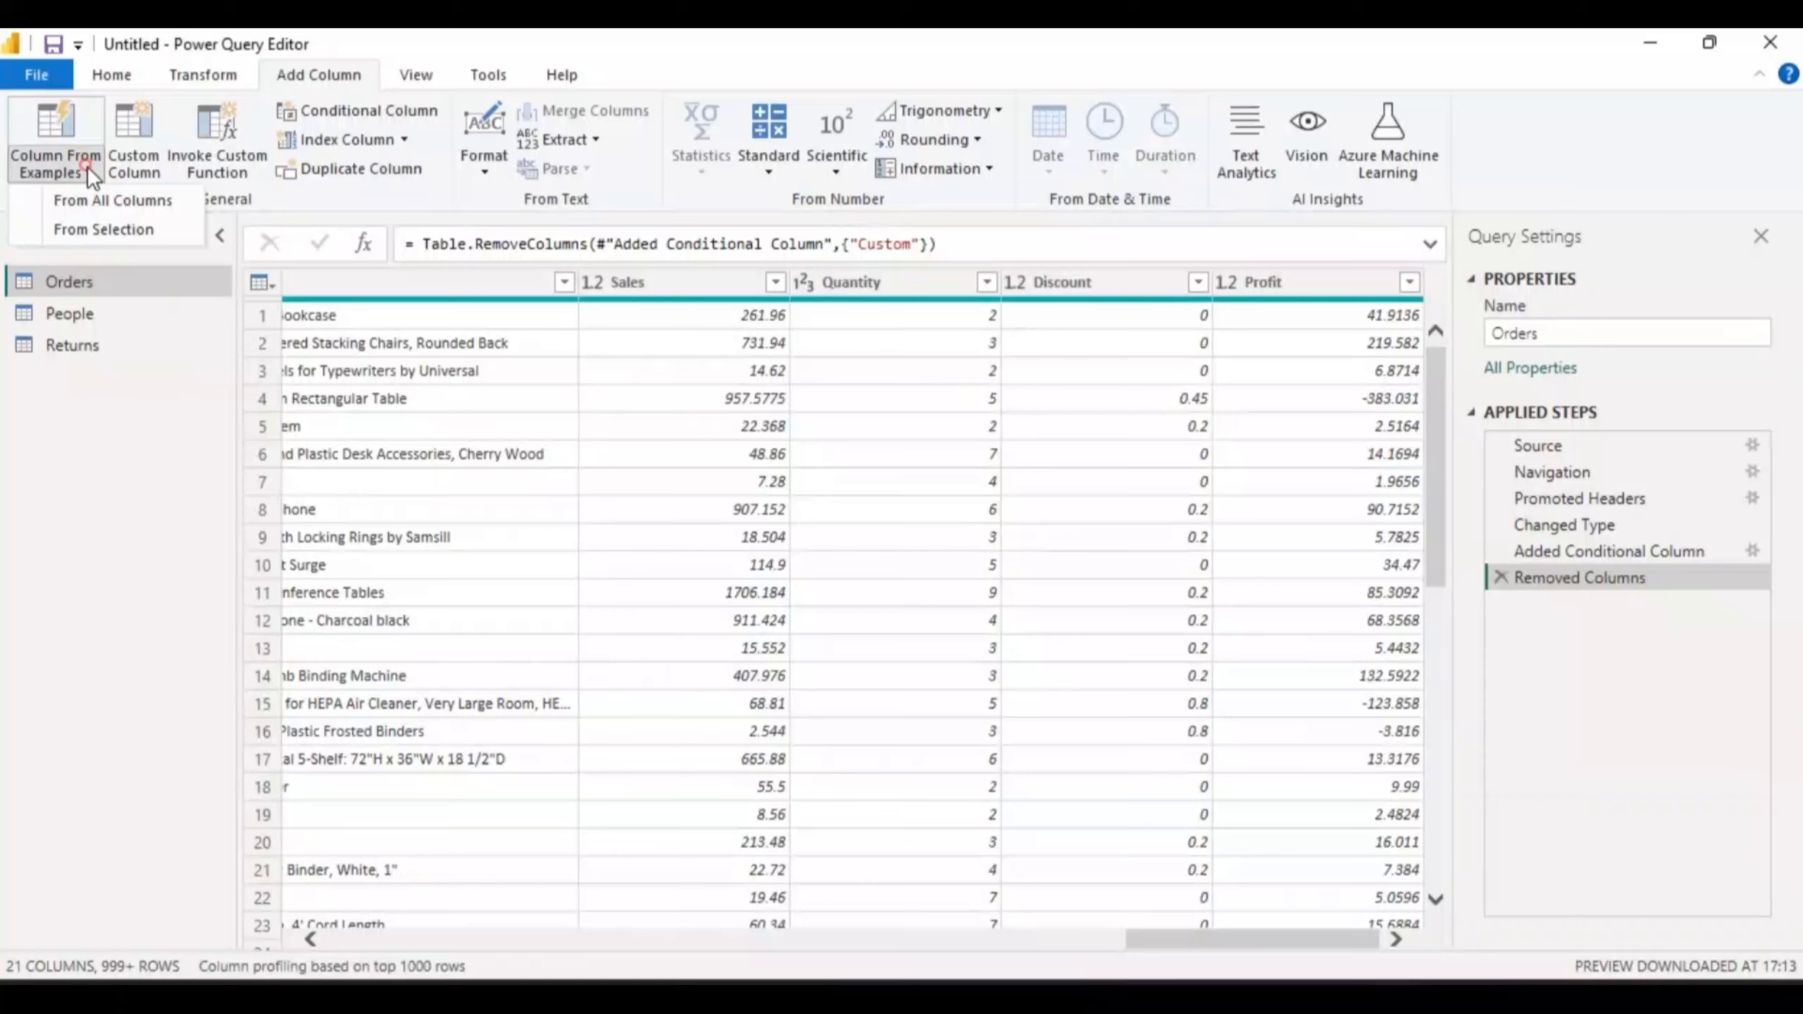
pyautogui.click(106, 200)
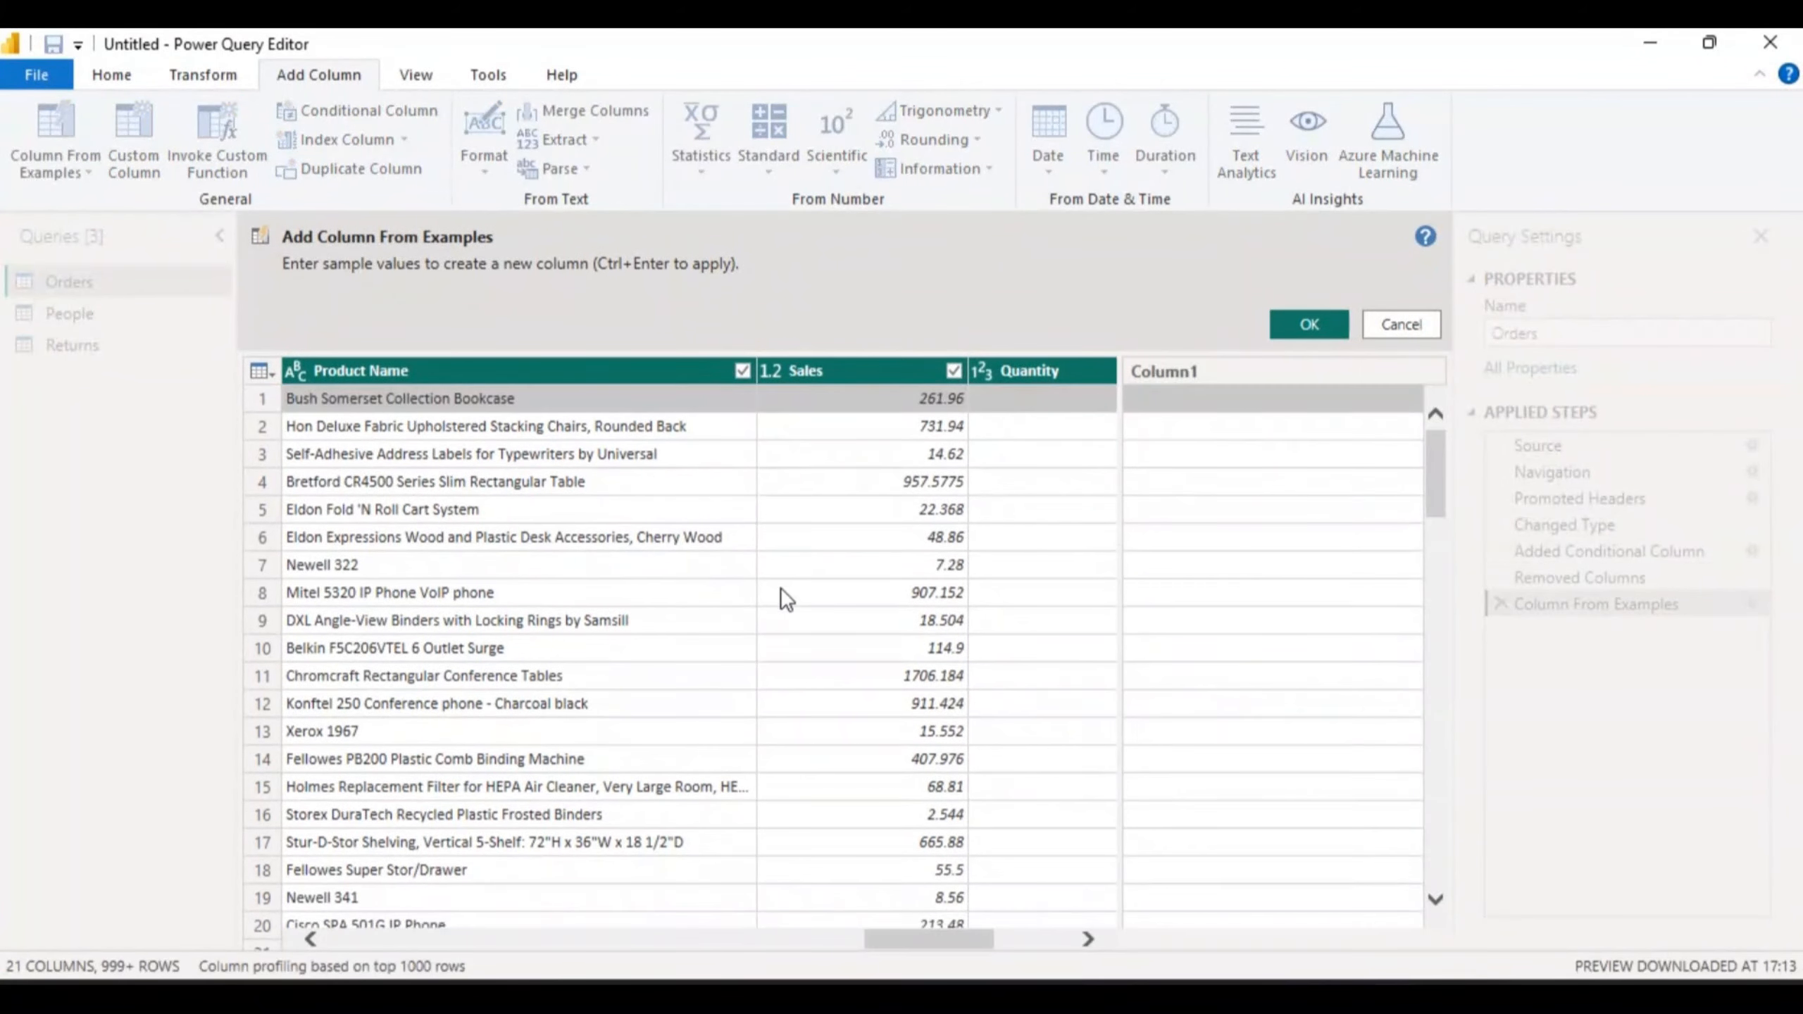
pyautogui.click(1169, 368)
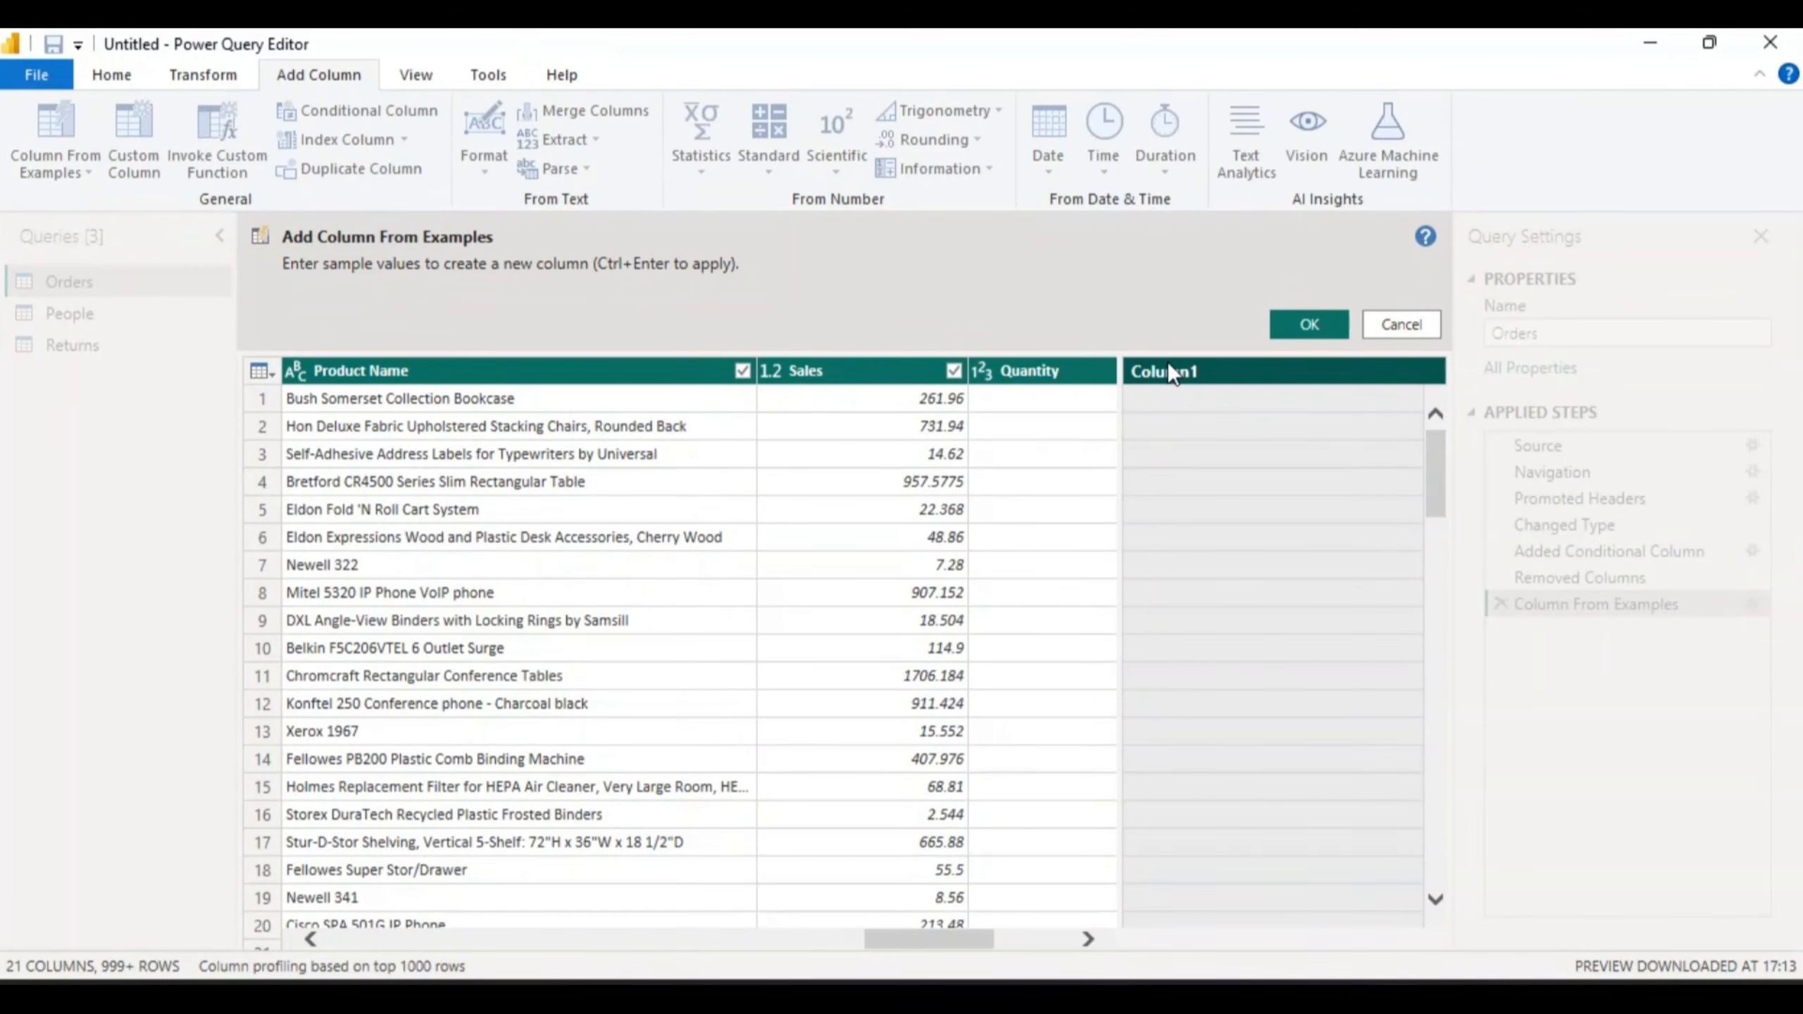
# - Rename the example column header from Column1 to CUSTOMER EMAIL ADDRESS
pyautogui.doubleClick(1169, 371)
pyautogui.write('CU')
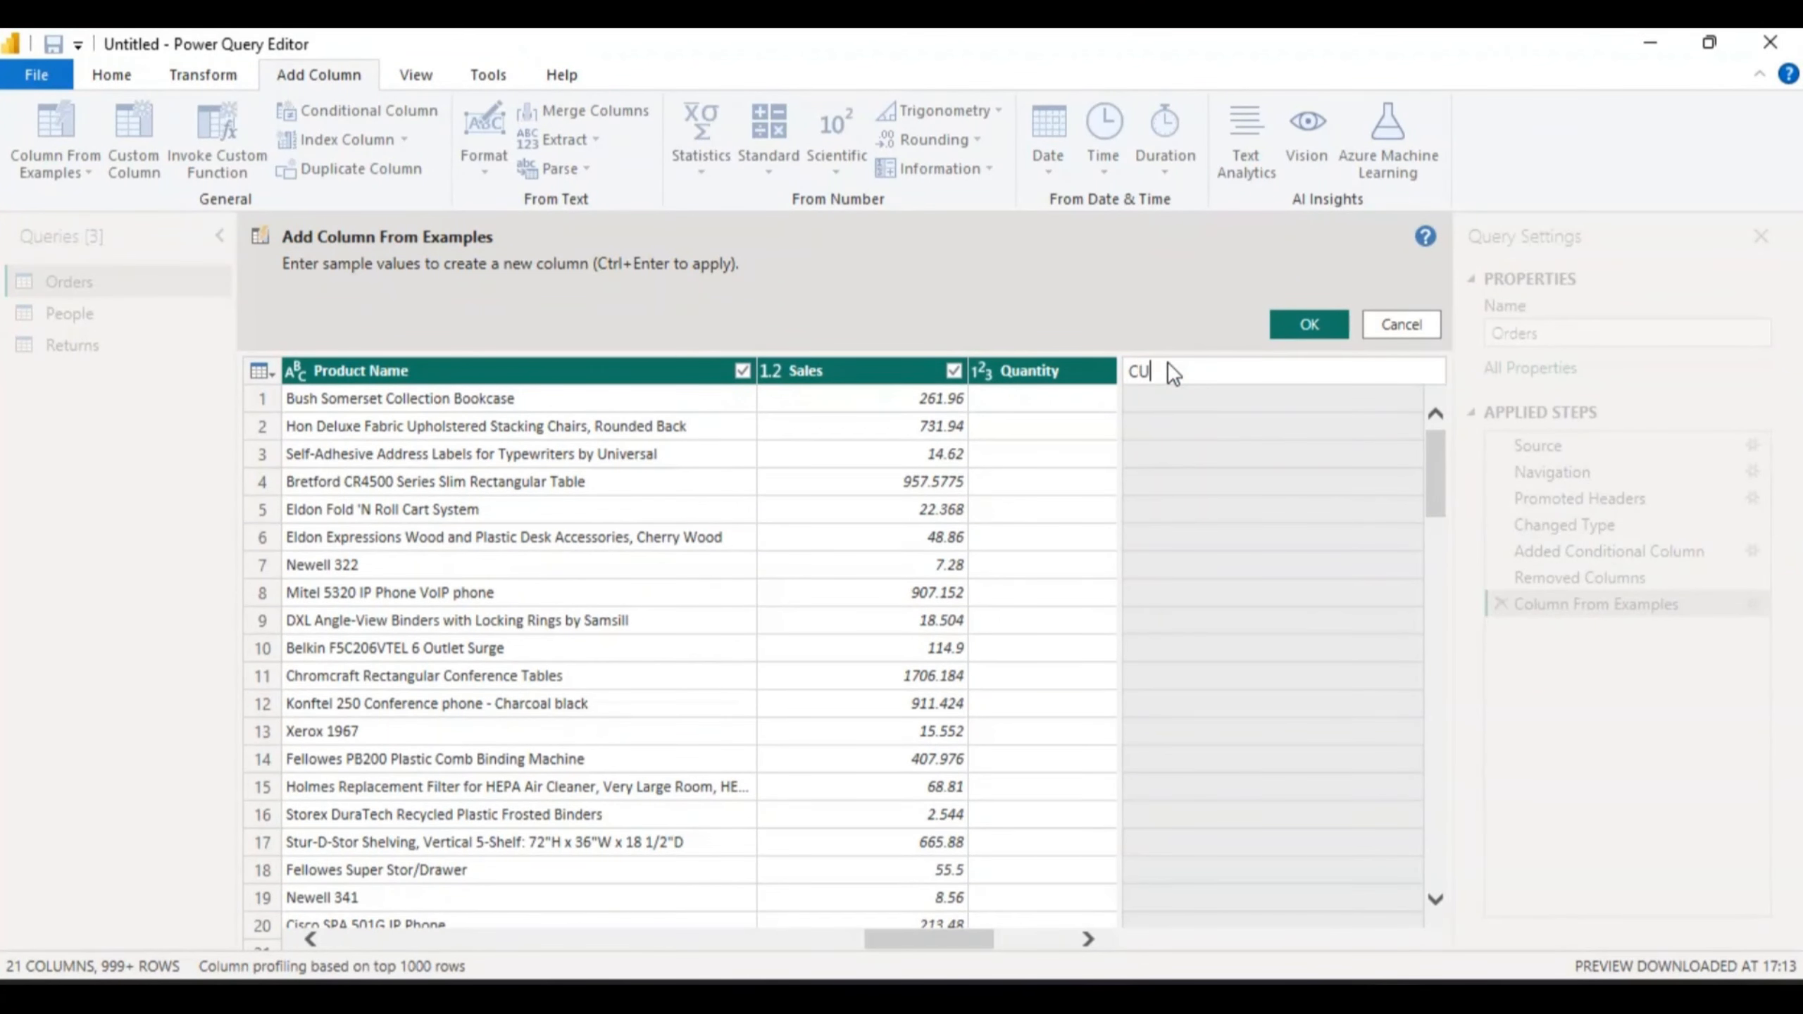
pyautogui.write('STOME')
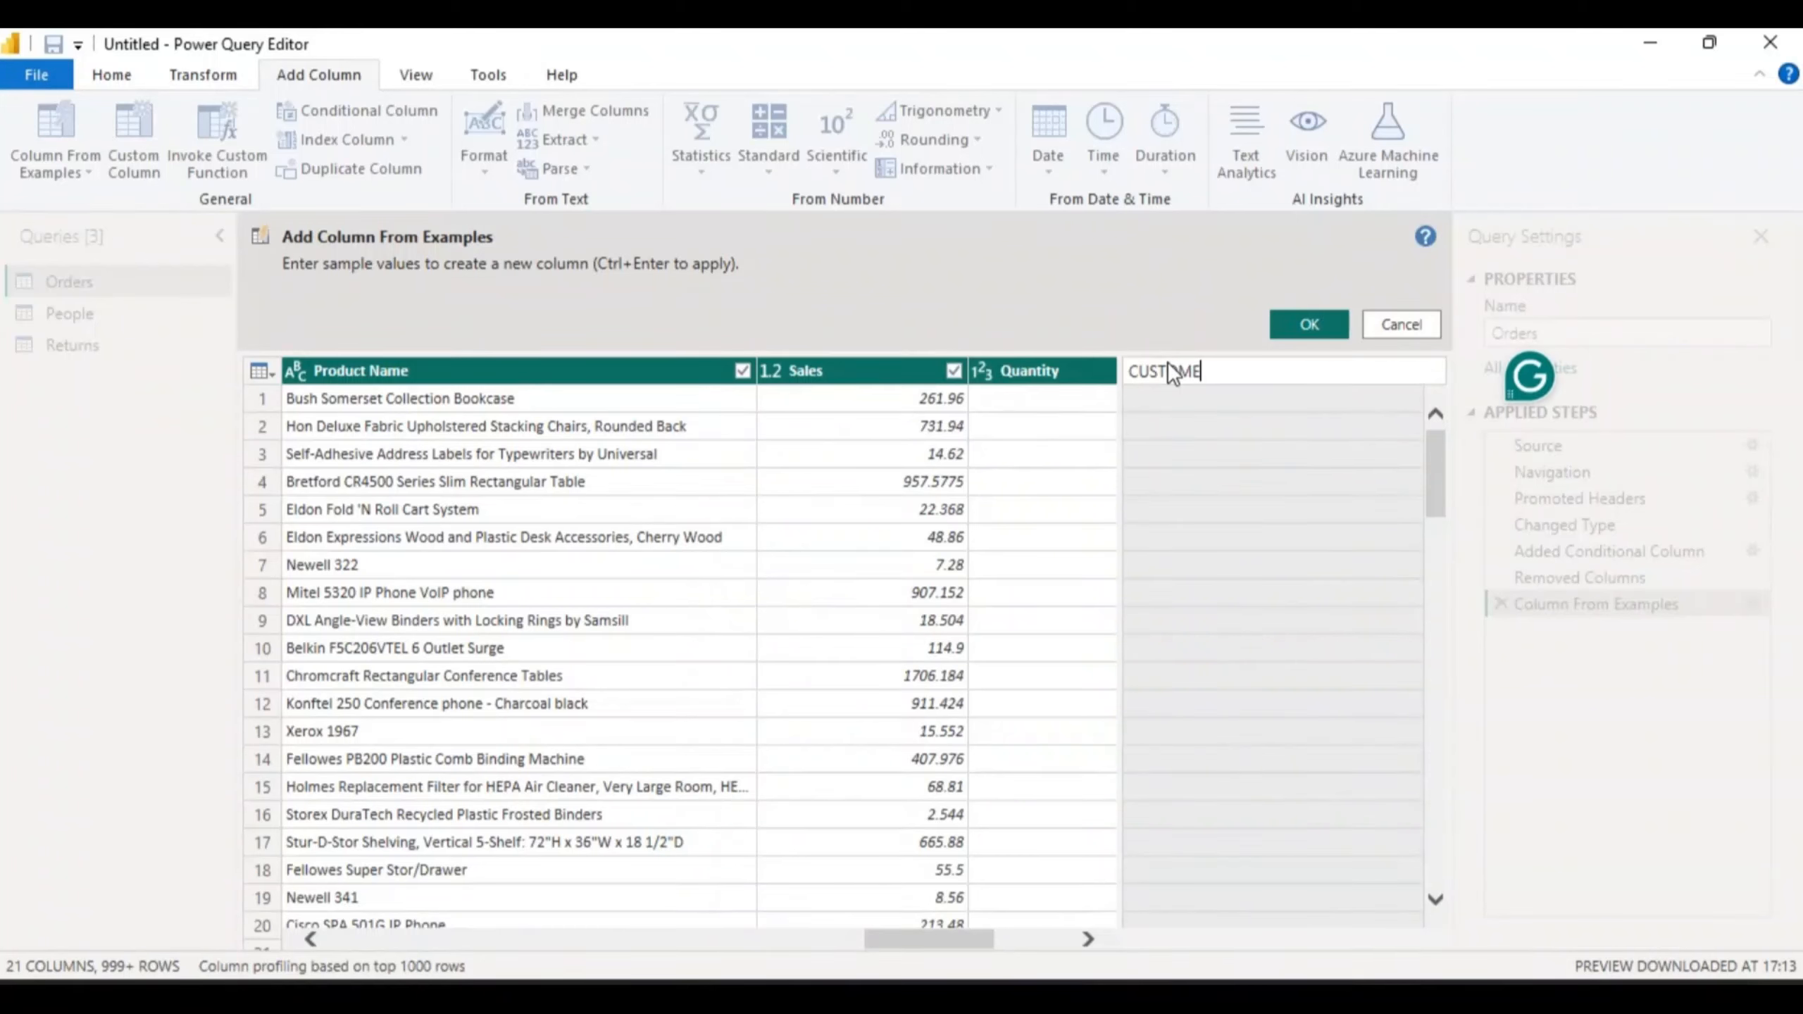
pyautogui.write('R EMAIL ADDRESS')
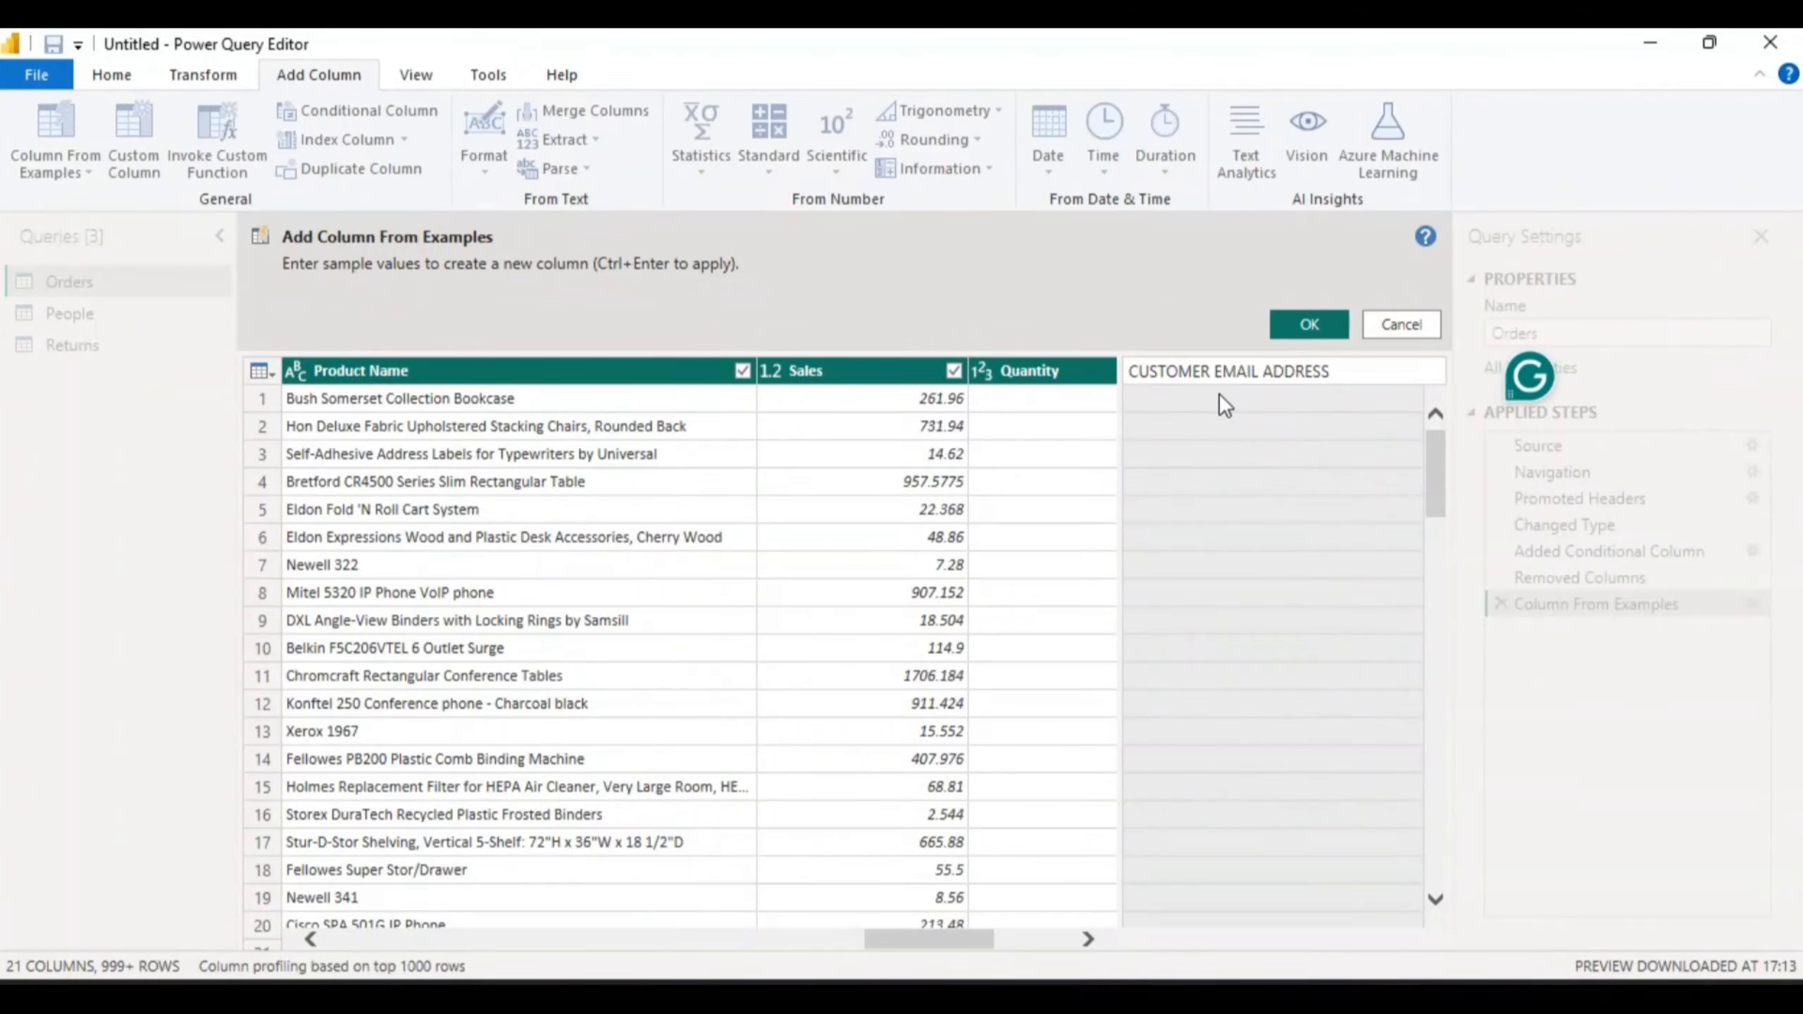
pyautogui.click(1155, 395)
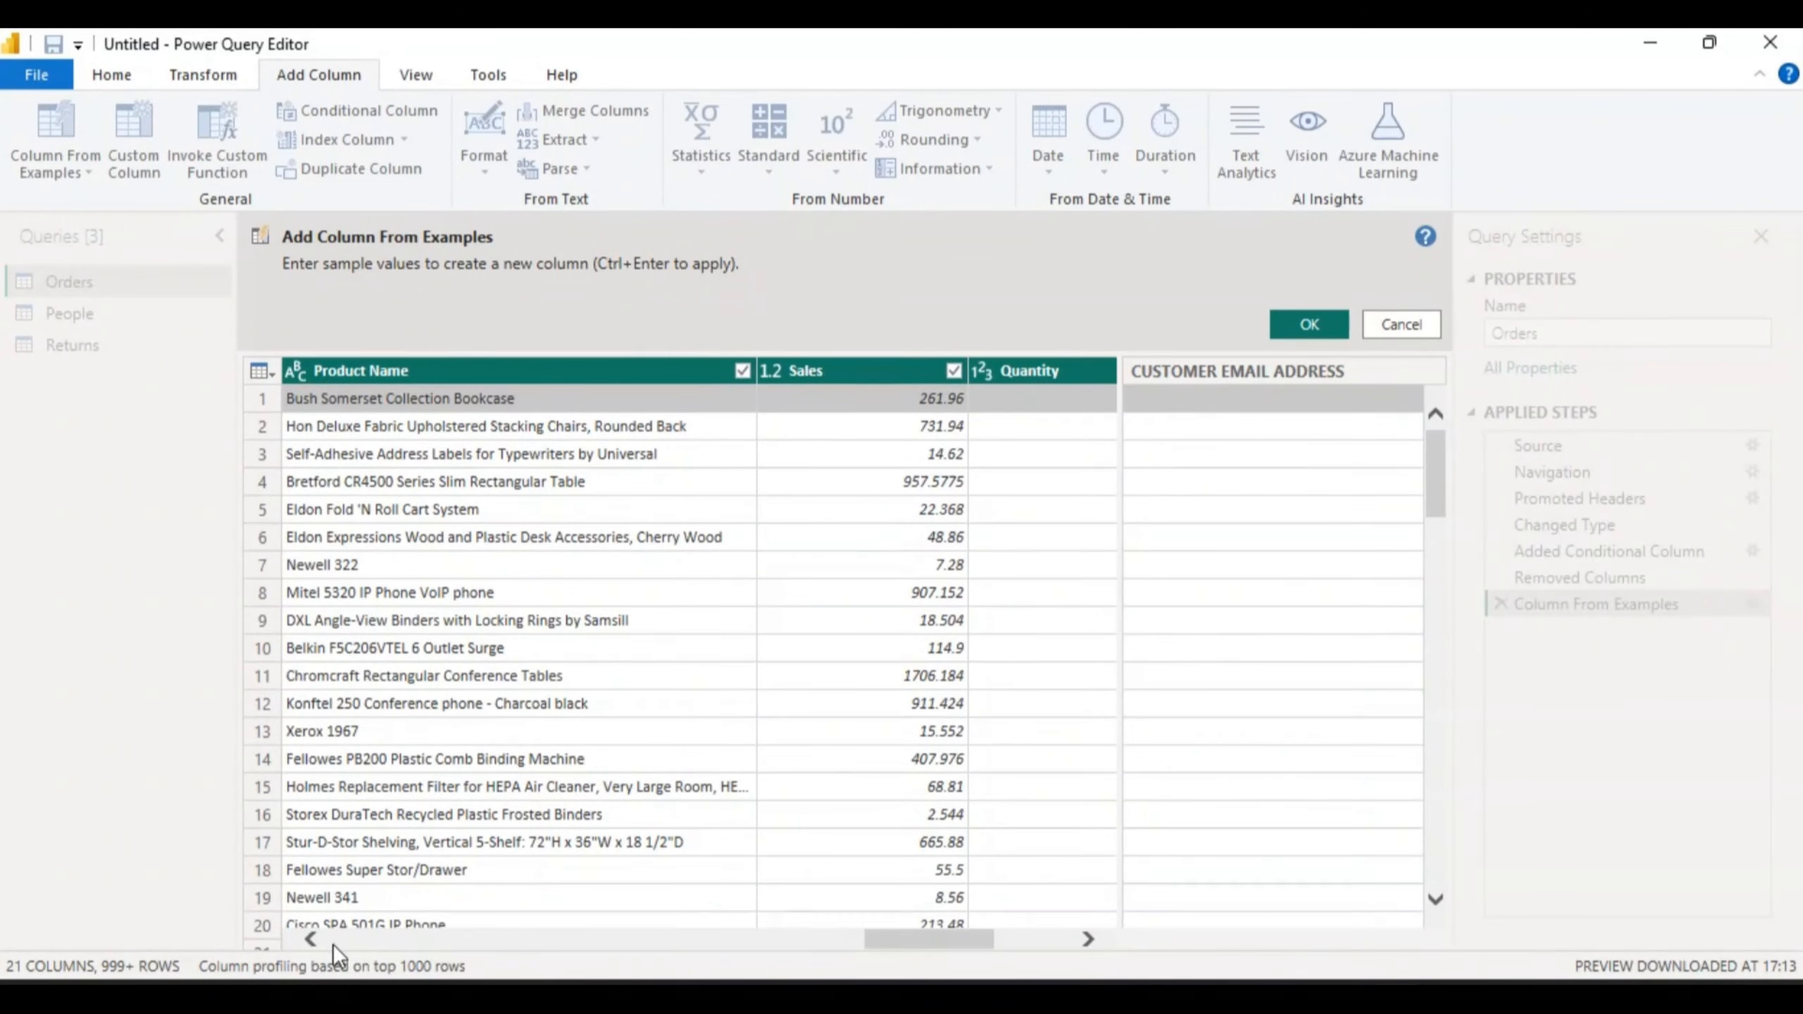
# - Scroll the table back to Row ID, then right until Customer ID and Customer Name show beside the new column
pyautogui.click(305, 938)
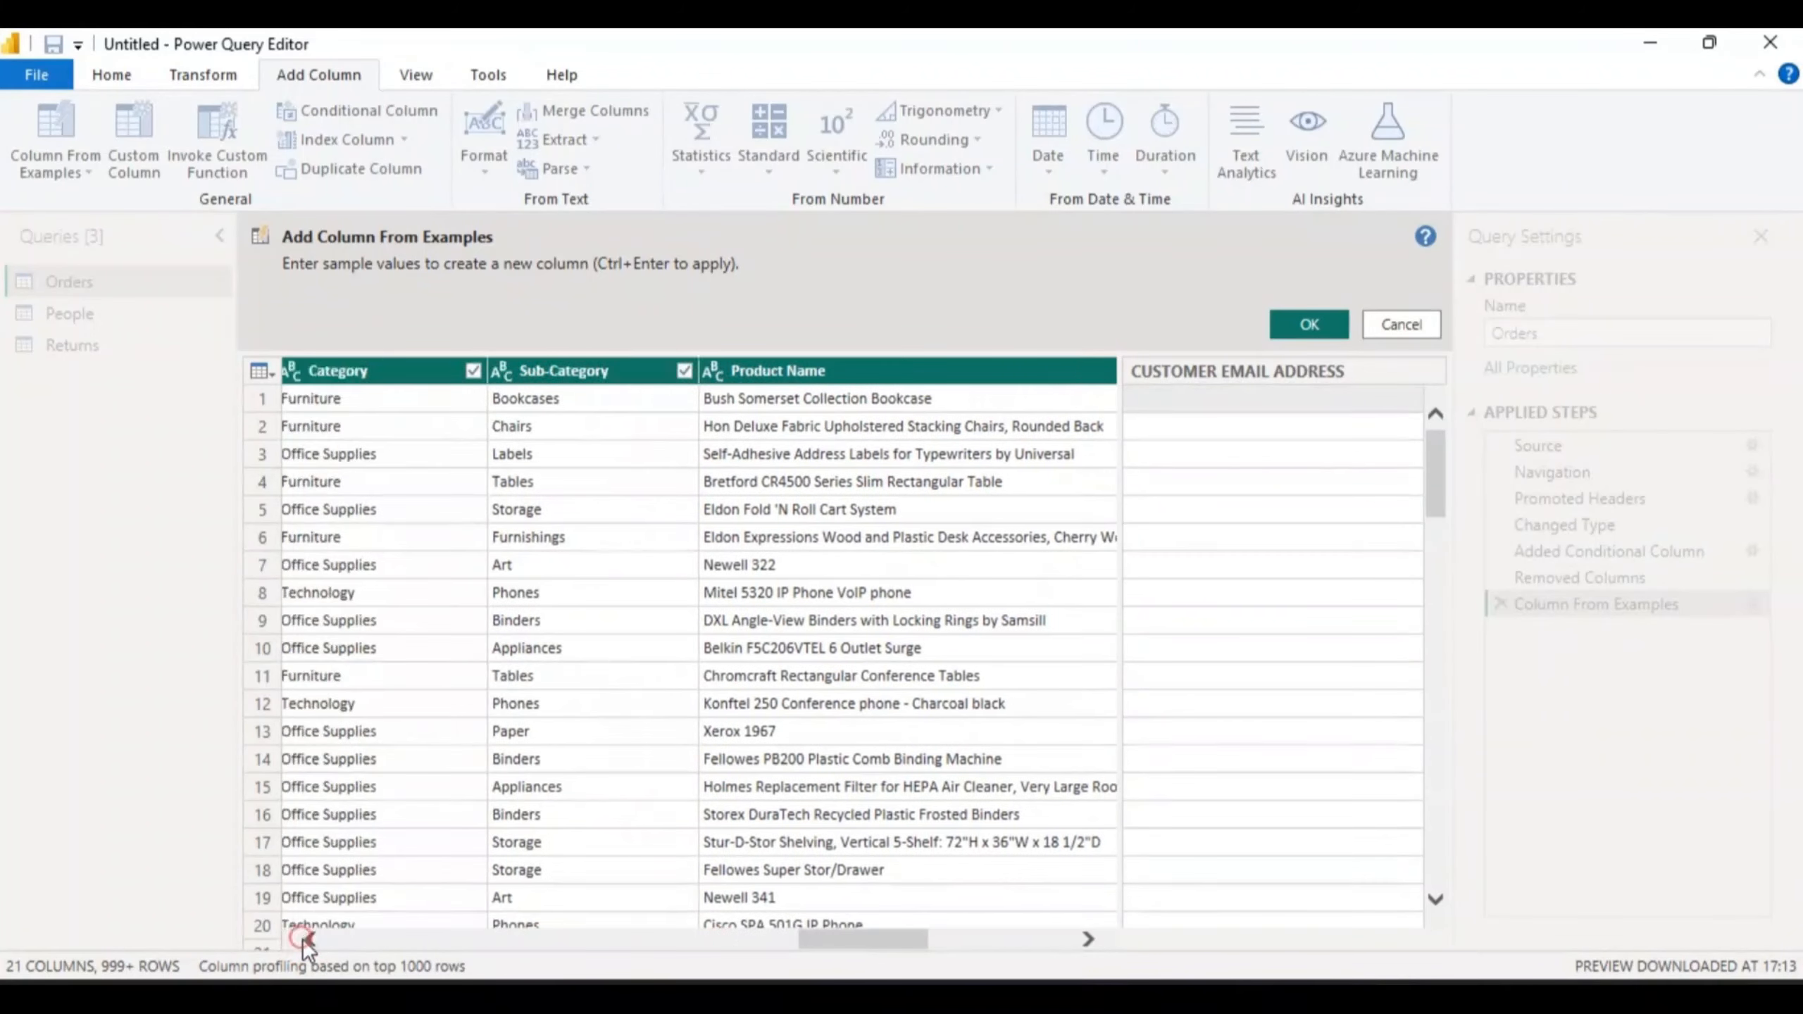
pyautogui.click(301, 938)
pyautogui.click(301, 938)
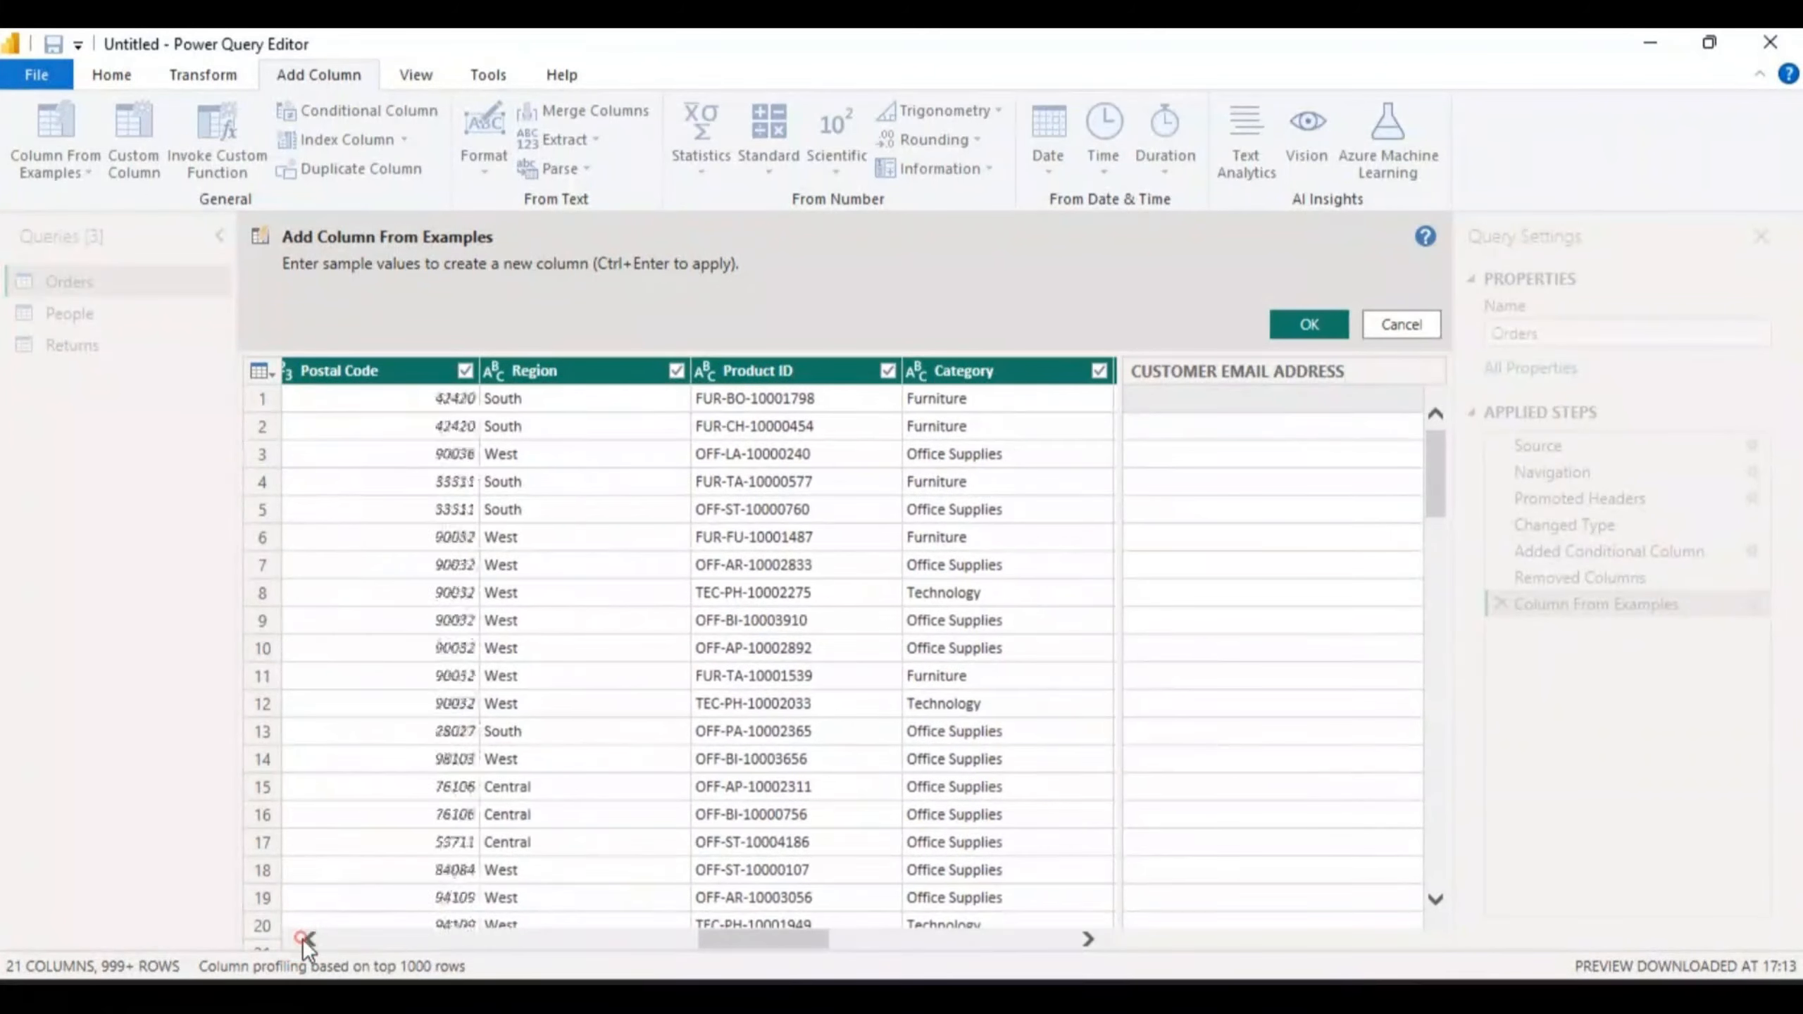
pyautogui.click(301, 939)
pyautogui.click(302, 939)
pyautogui.click(302, 939)
pyautogui.click(301, 939)
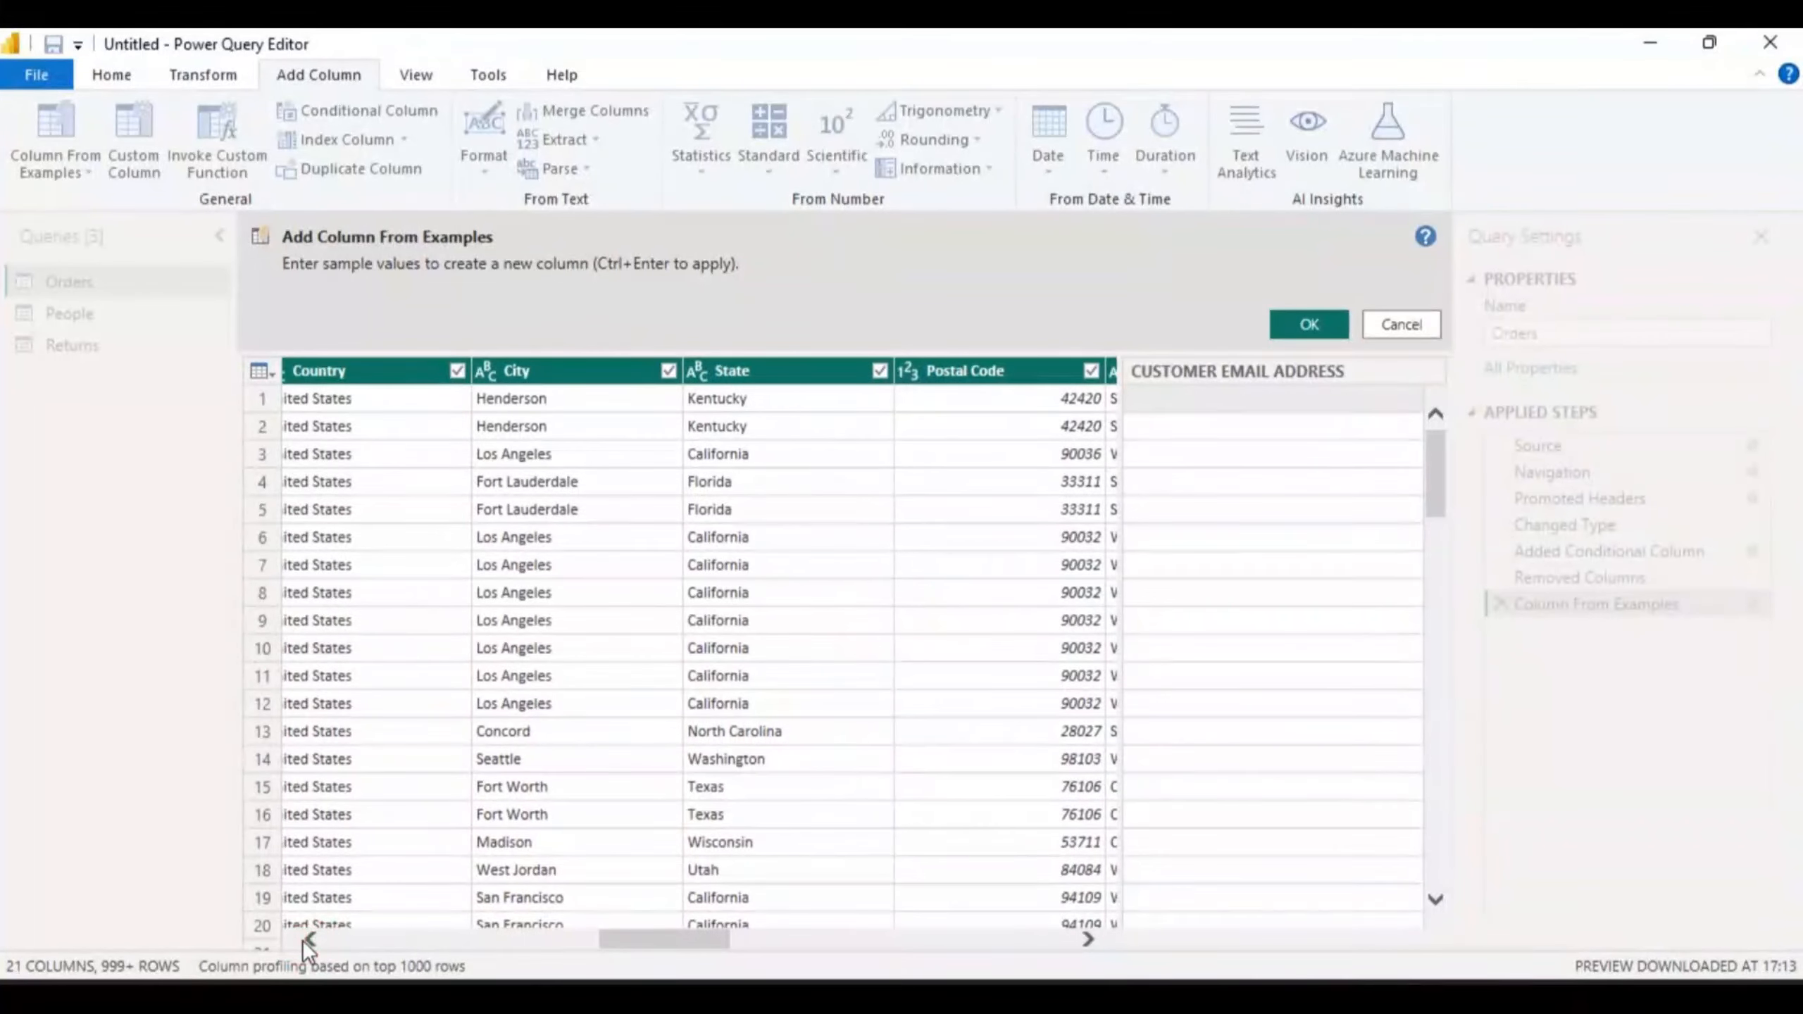
pyautogui.click(302, 939)
pyautogui.click(302, 939)
pyautogui.click(301, 939)
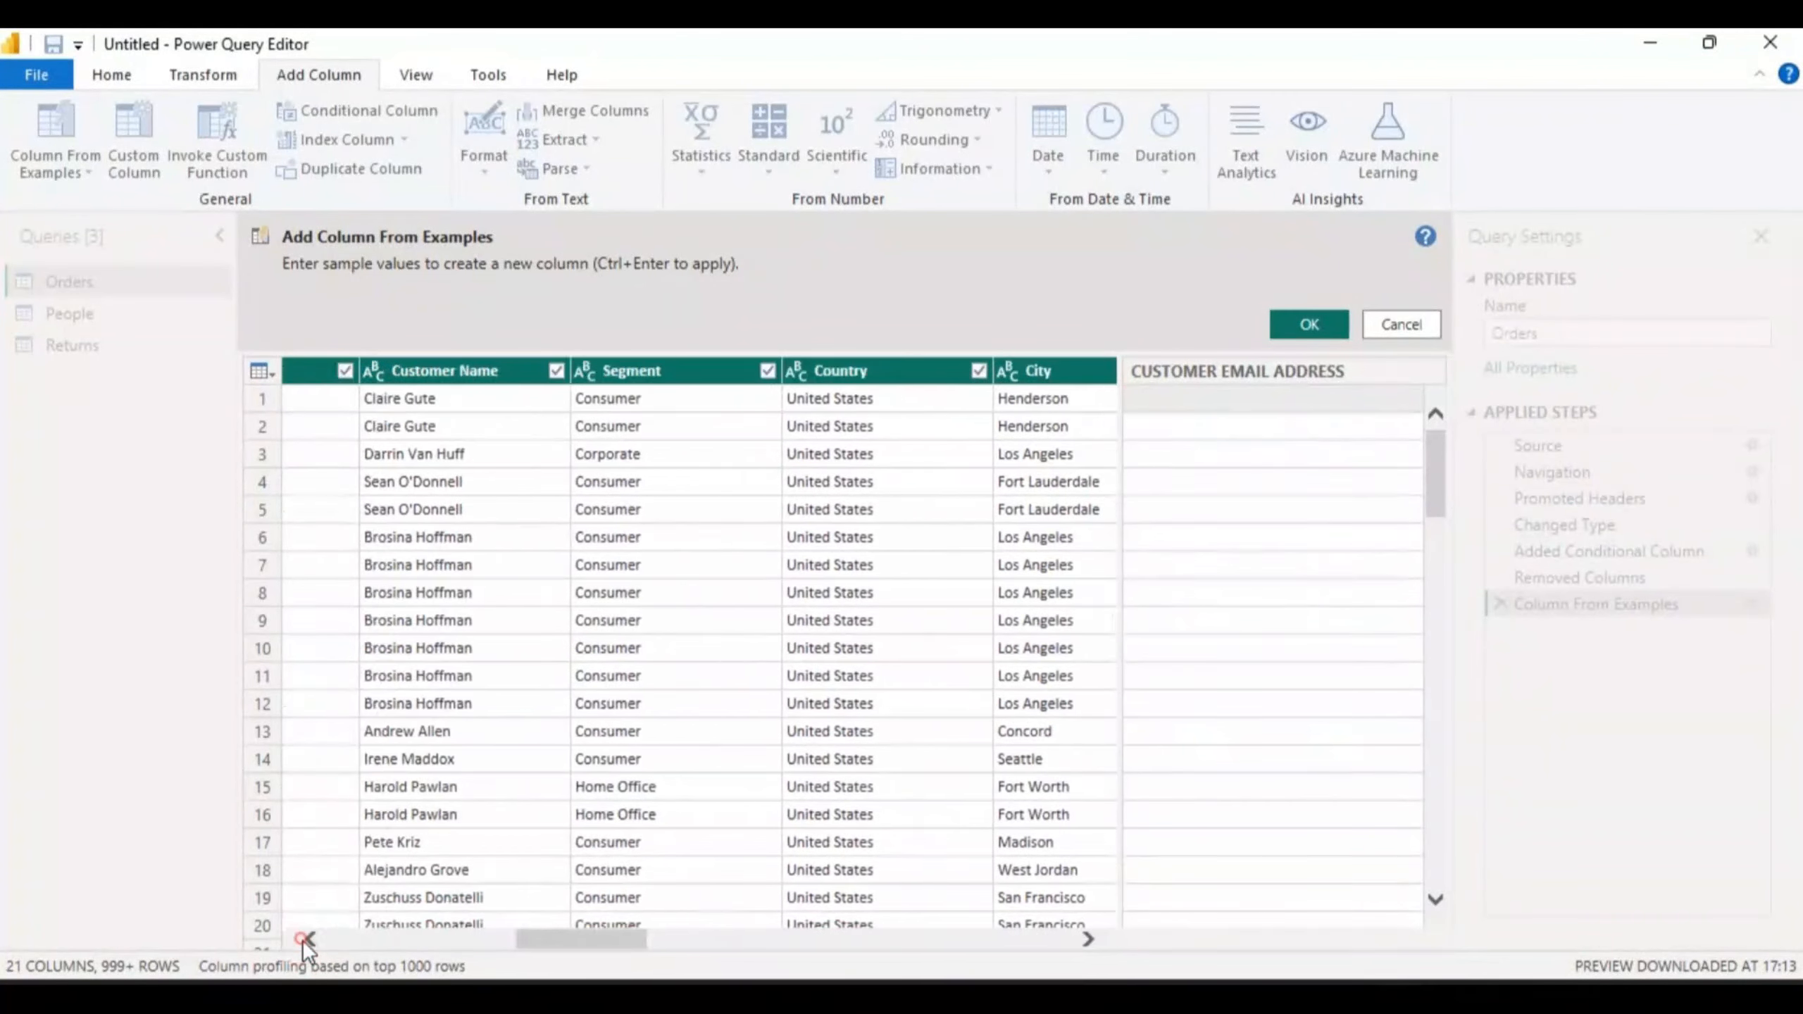
pyautogui.click(301, 939)
pyautogui.click(301, 939)
pyautogui.click(301, 938)
pyautogui.click(301, 939)
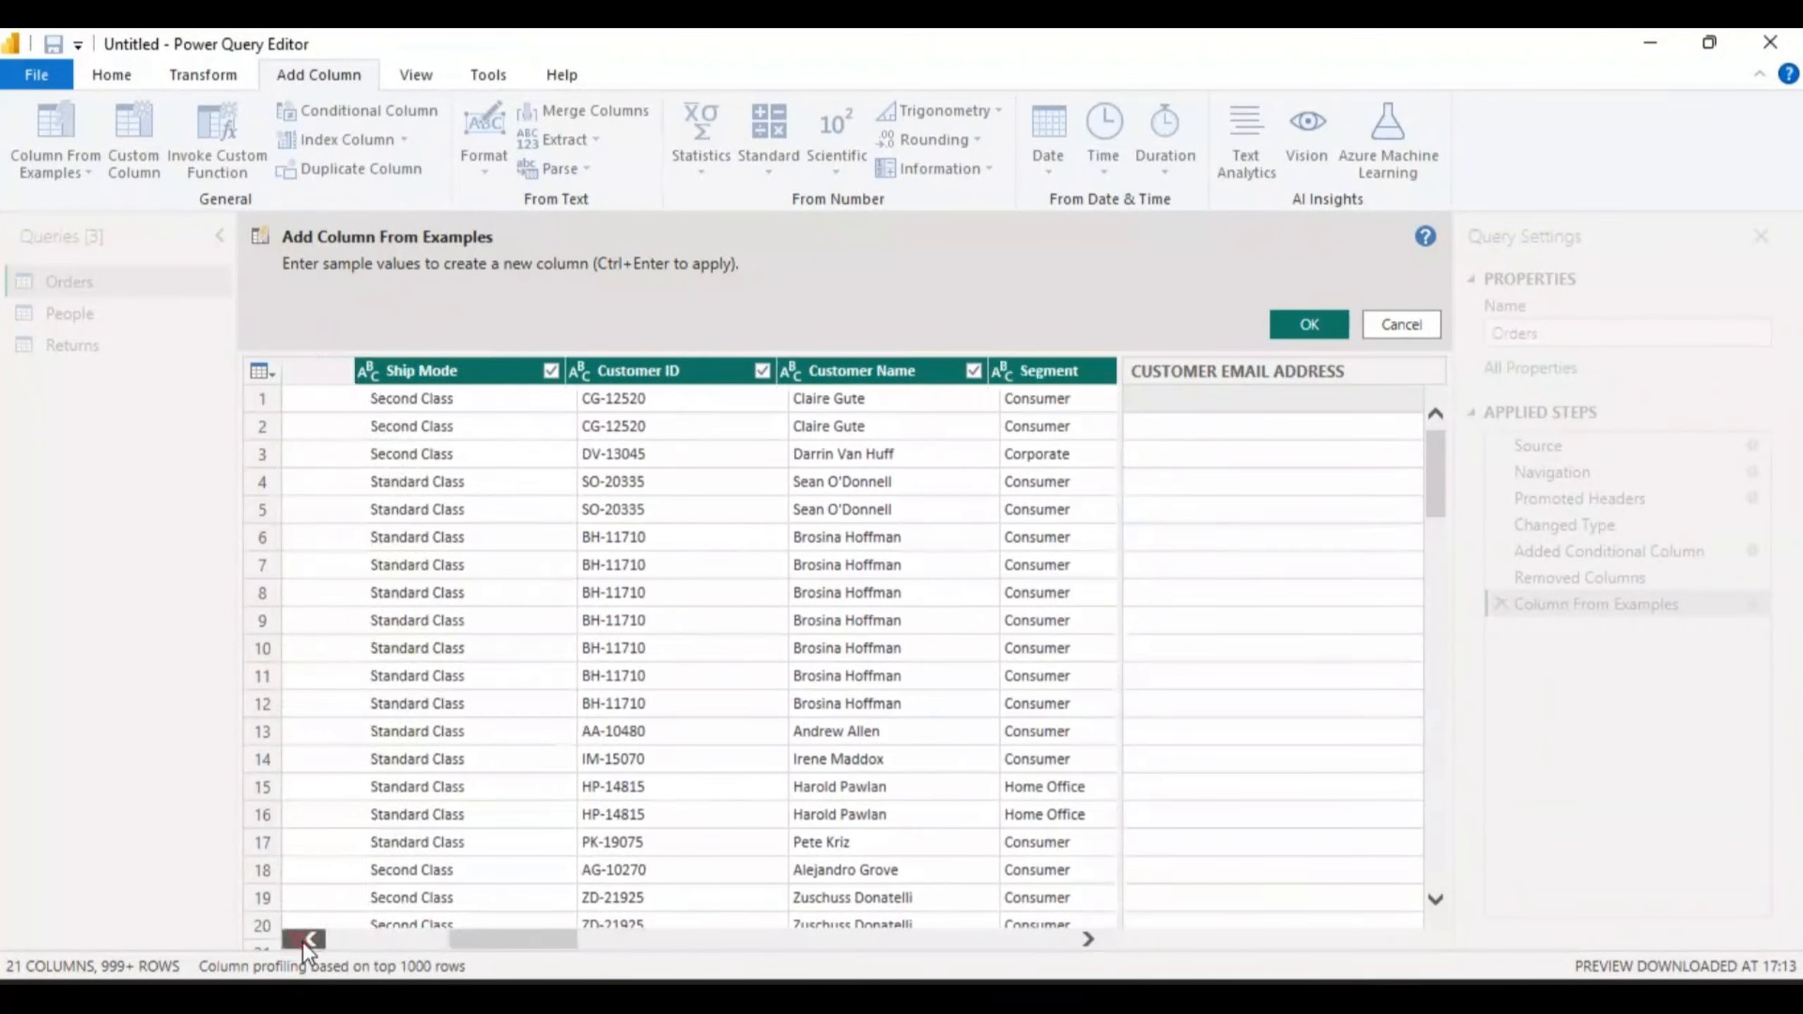
pyautogui.click(302, 939)
pyautogui.click(301, 939)
pyautogui.click(302, 939)
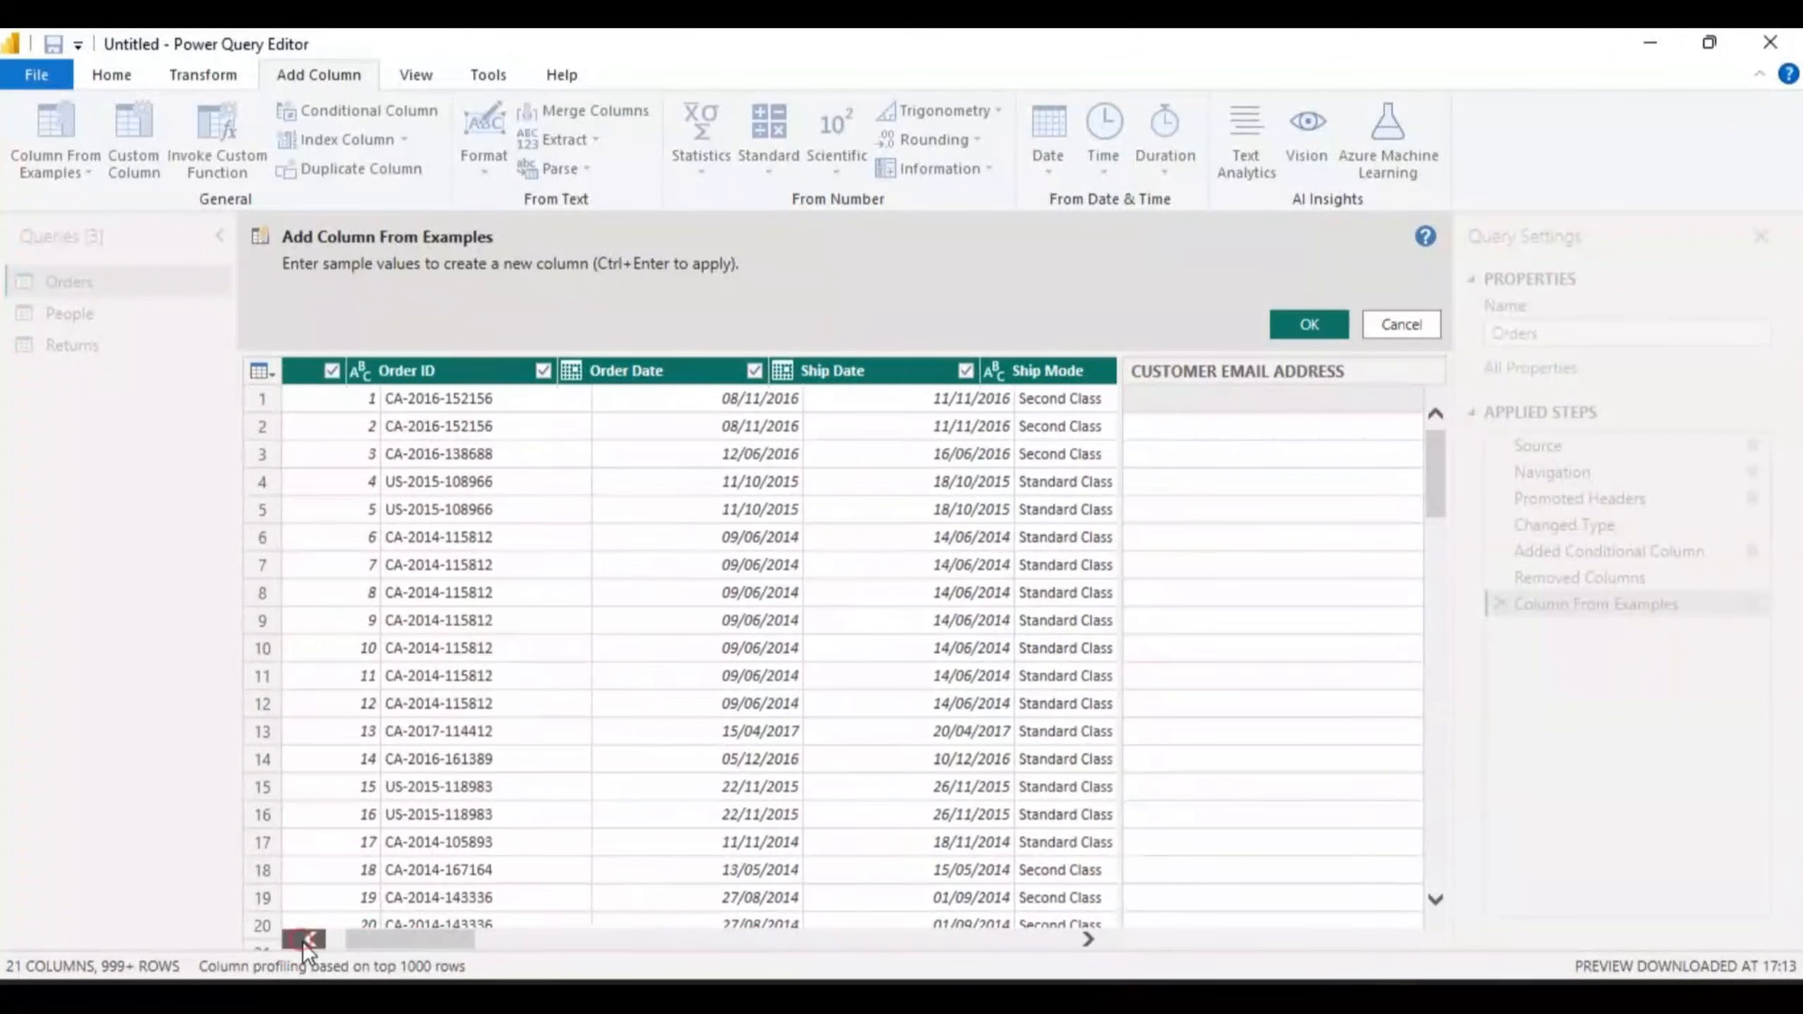
pyautogui.click(302, 939)
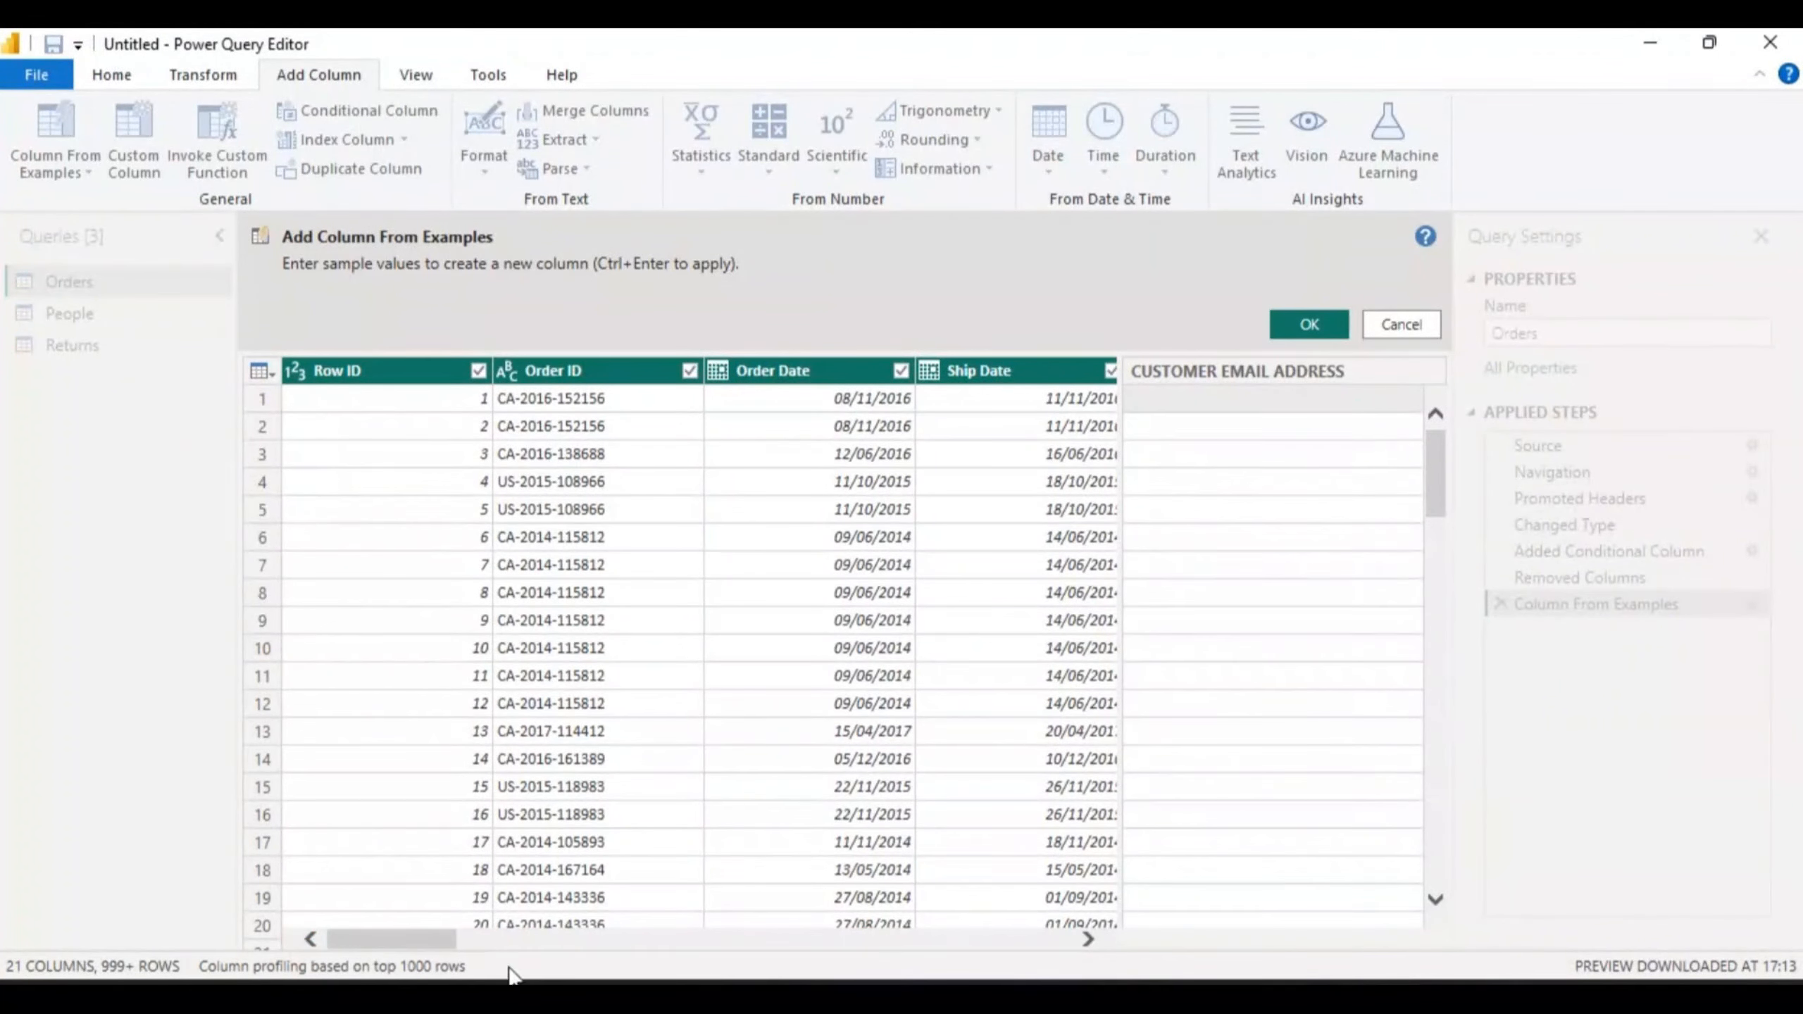
pyautogui.click(1088, 936)
pyautogui.click(1087, 936)
pyautogui.click(1088, 936)
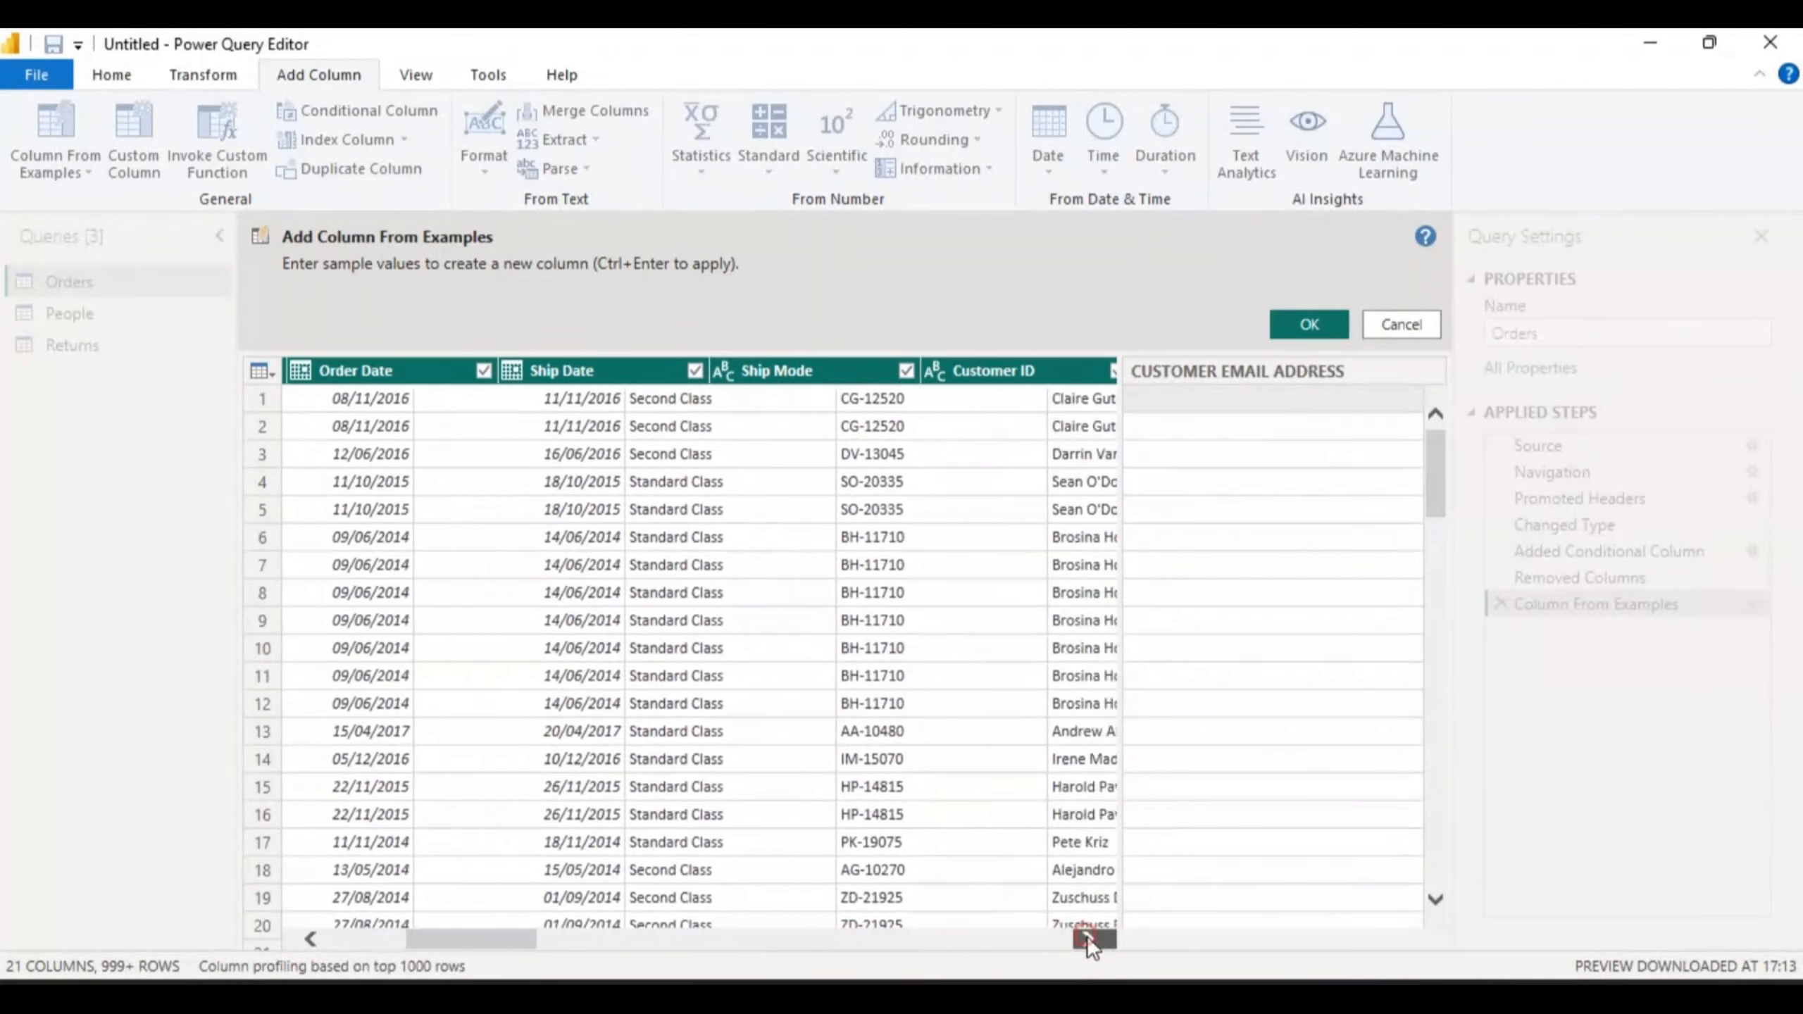
pyautogui.click(1087, 936)
pyautogui.click(1087, 936)
pyautogui.click(1088, 936)
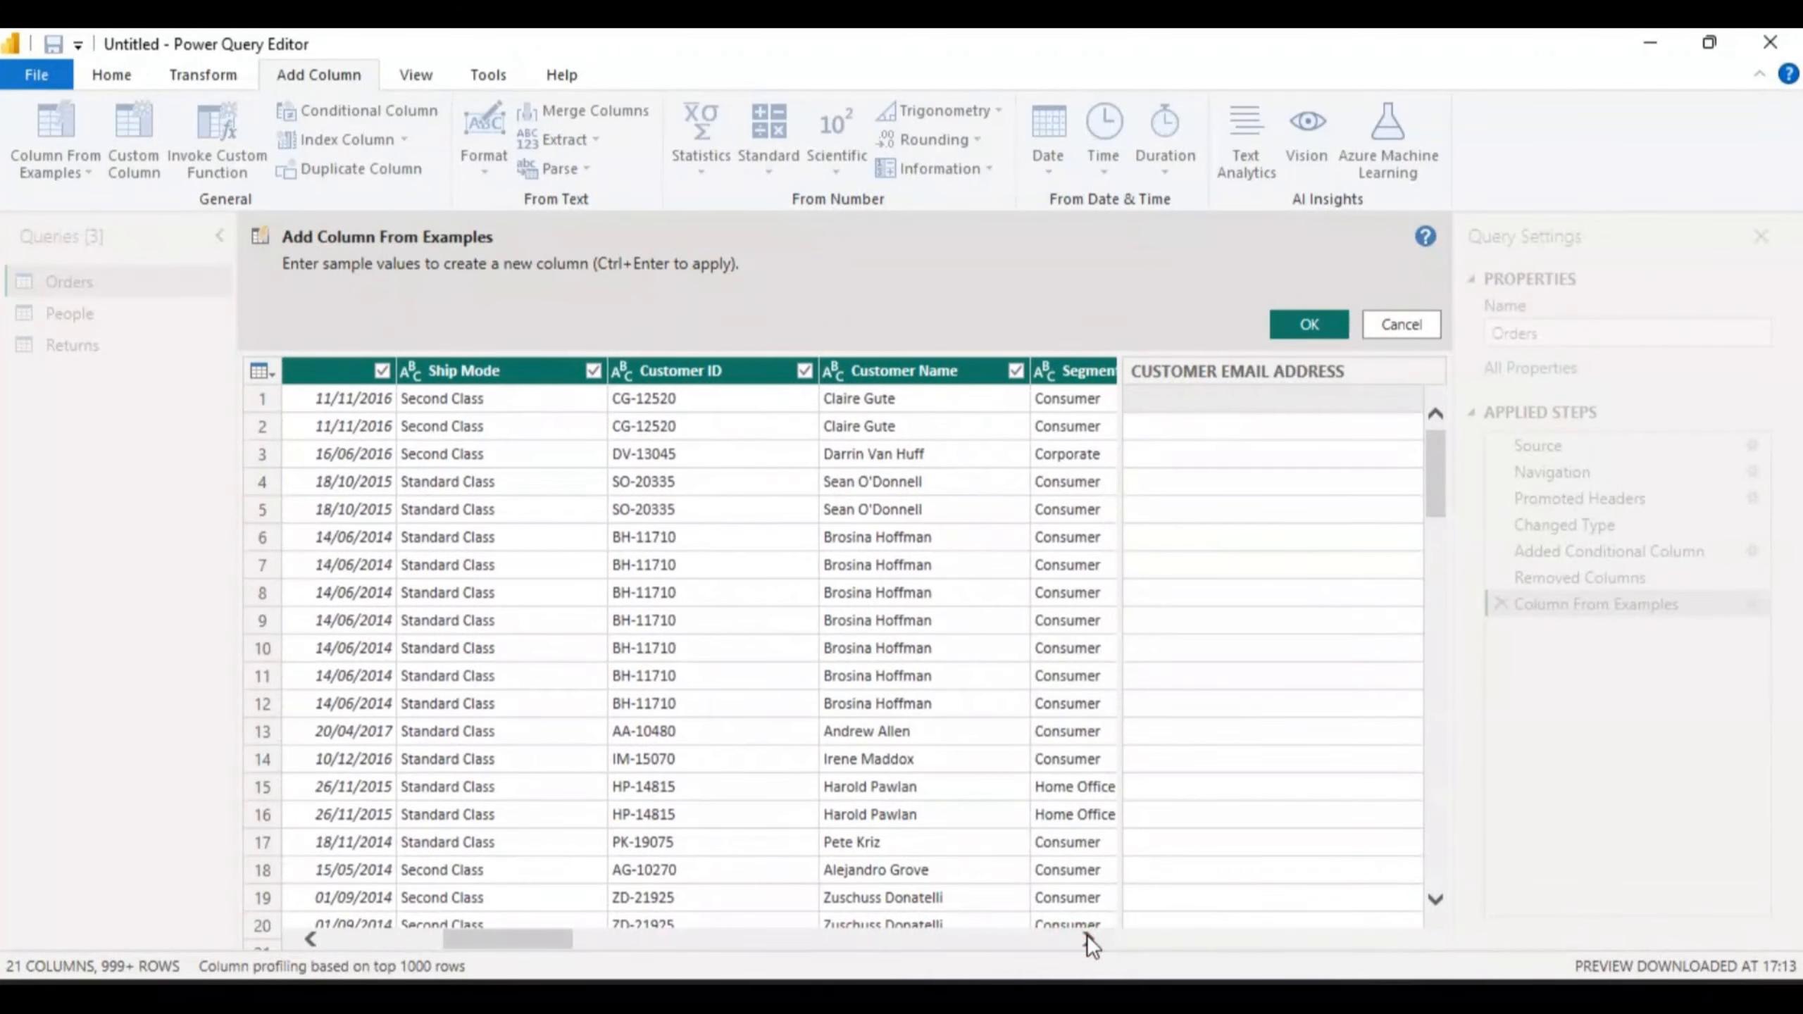
pyautogui.click(1088, 936)
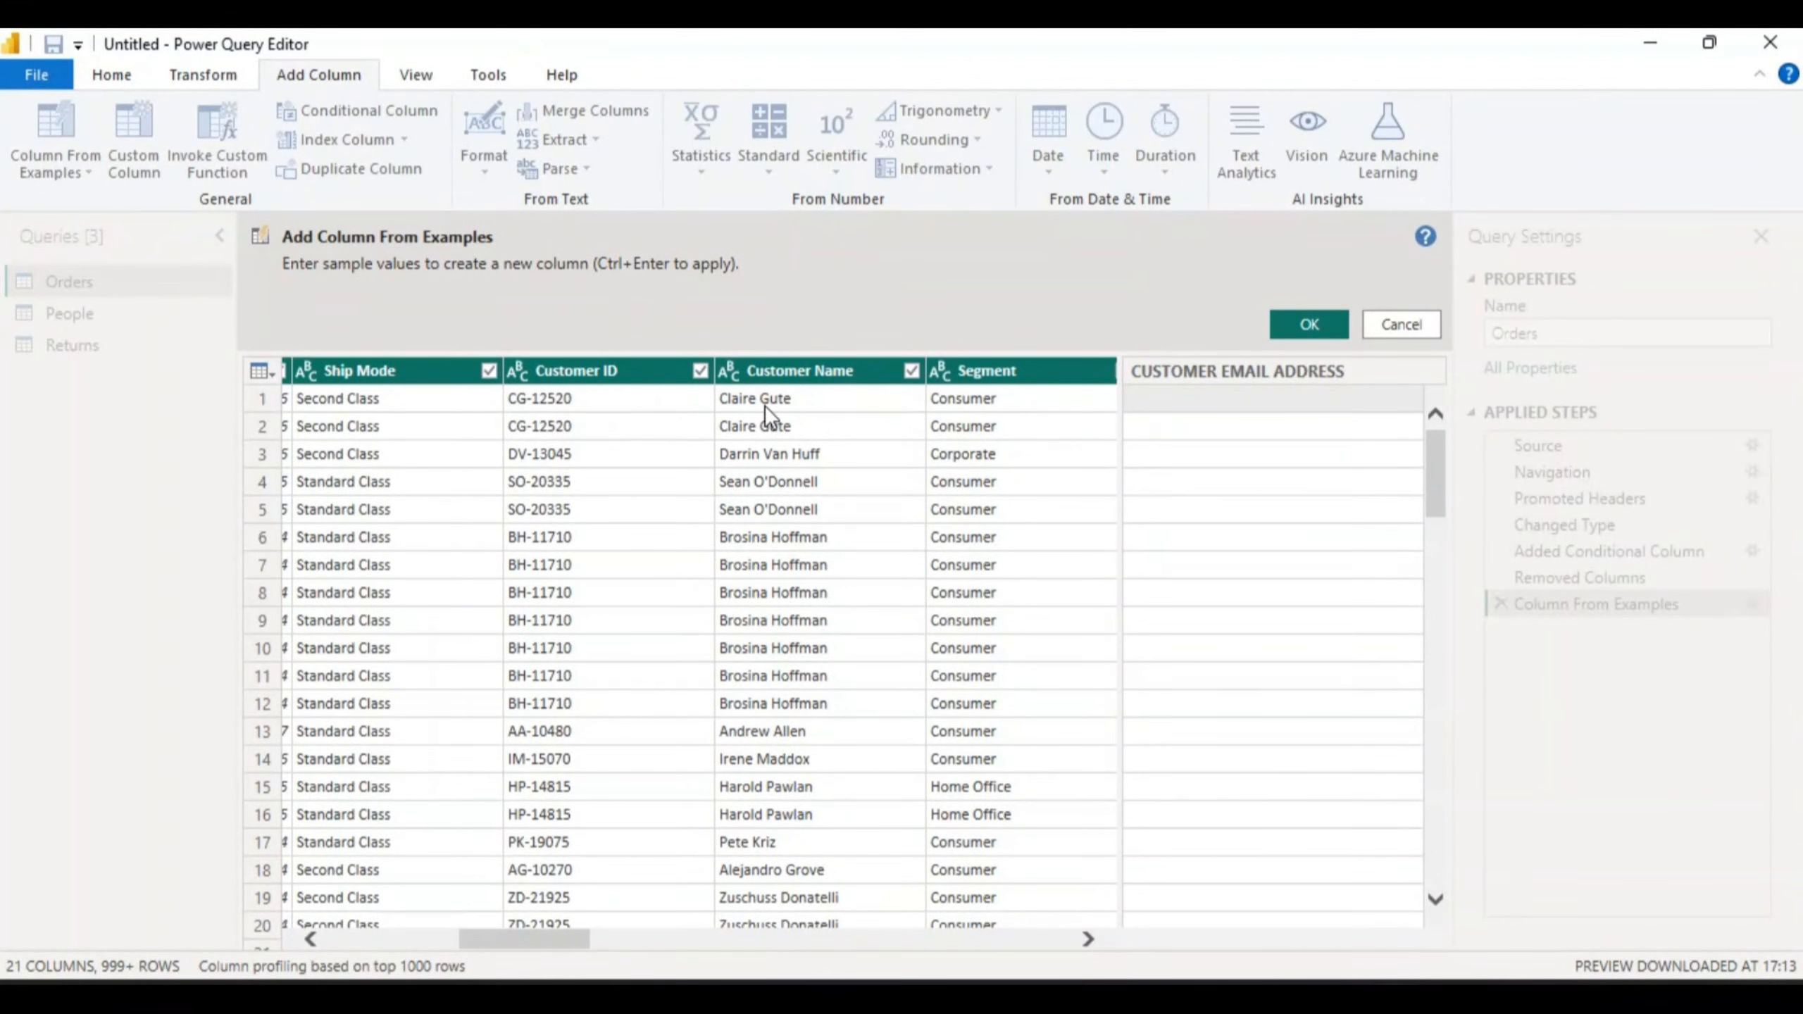
pyautogui.click(1151, 396)
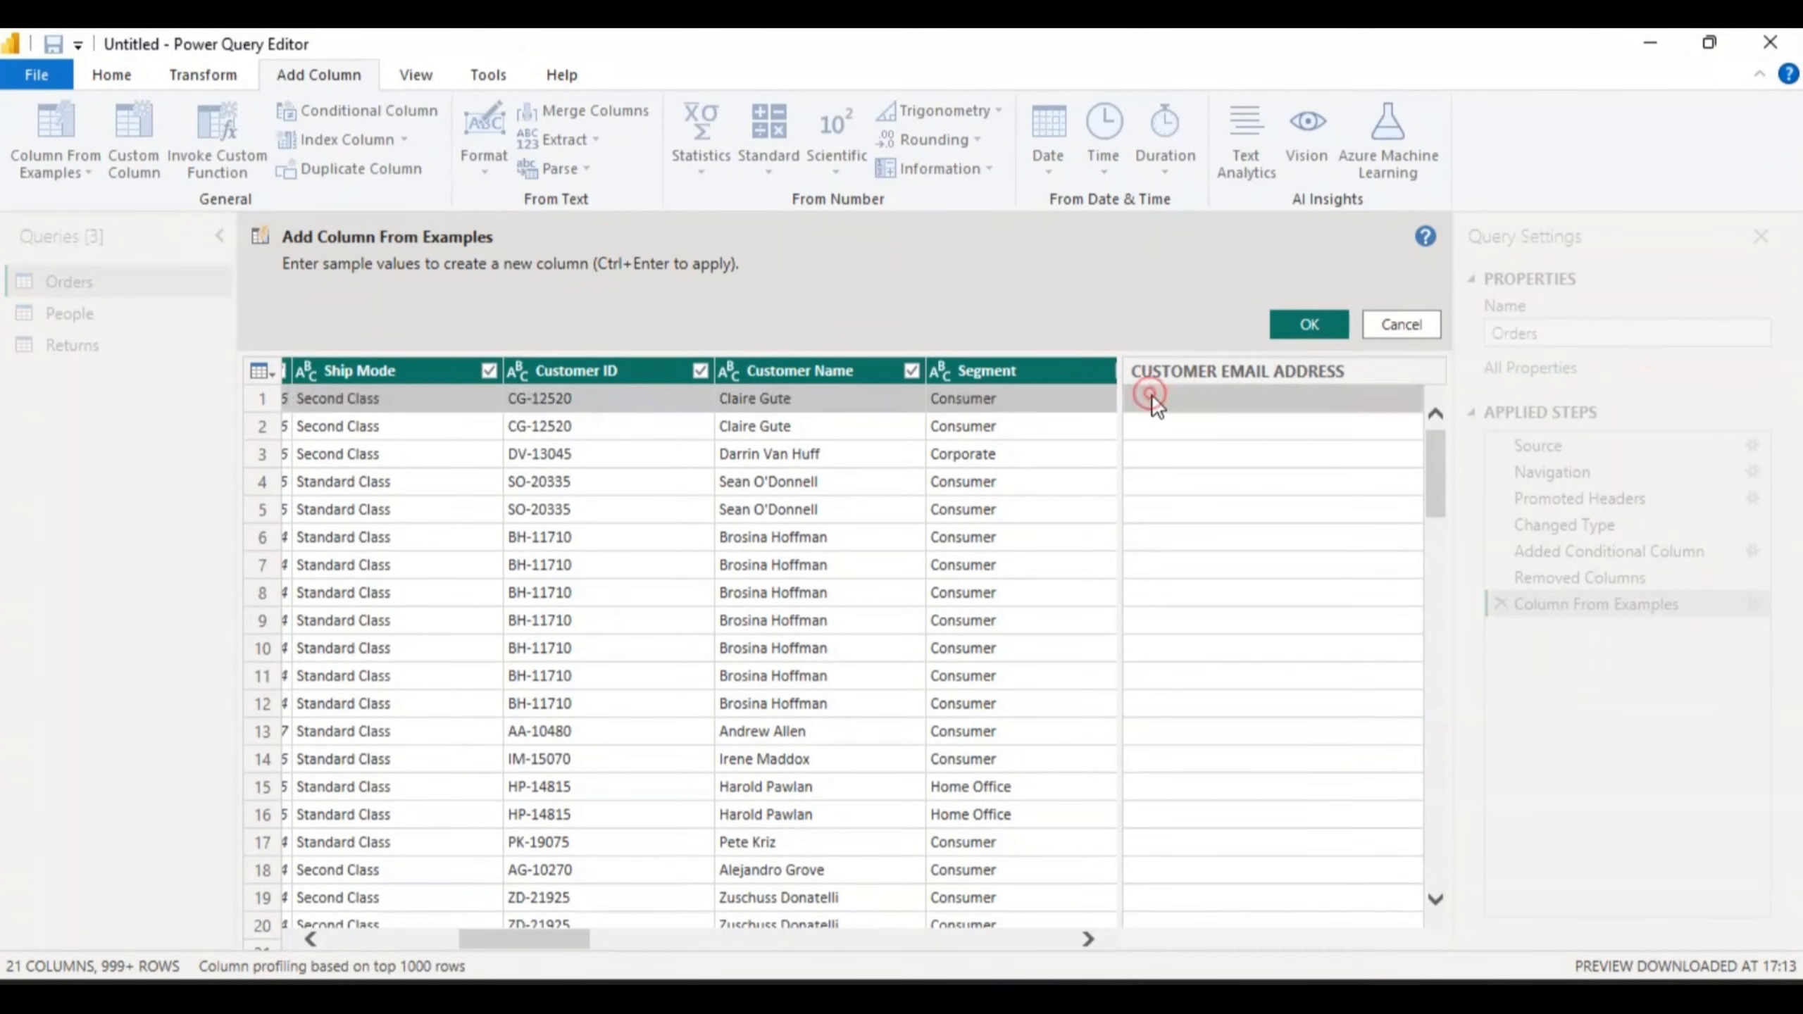
pyautogui.write('cl')
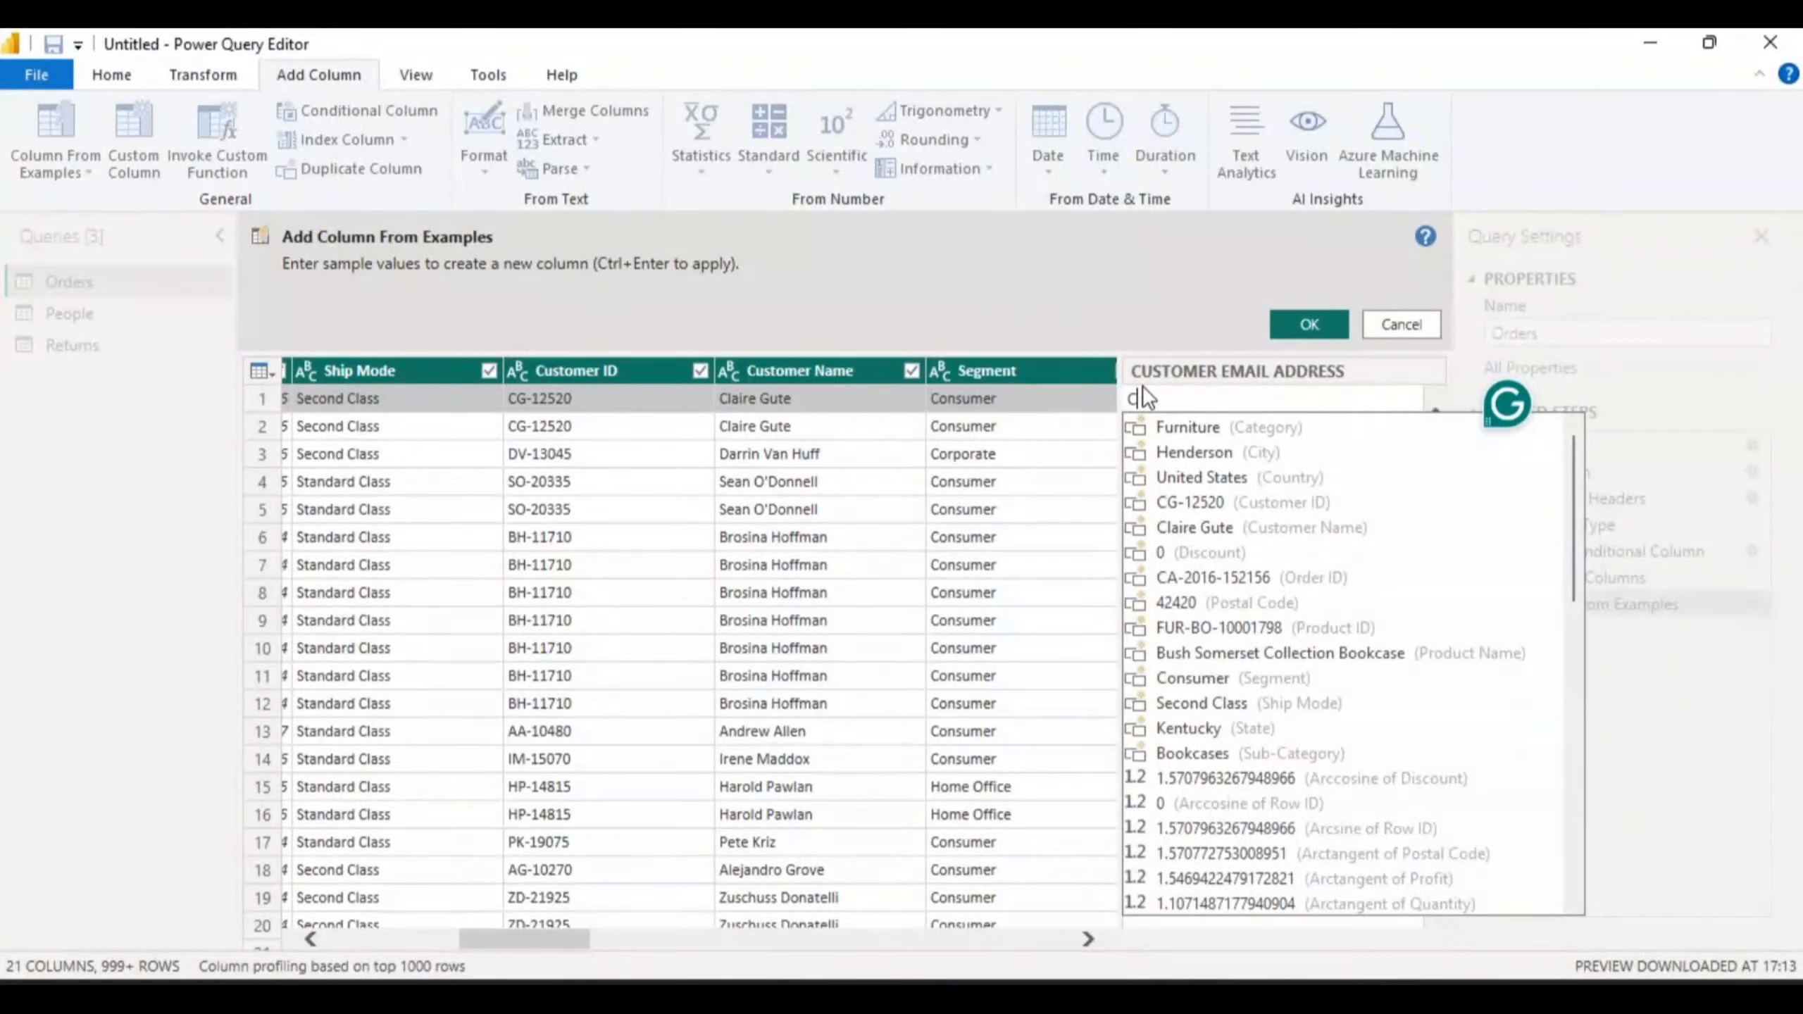
pyautogui.press('BackSpace')
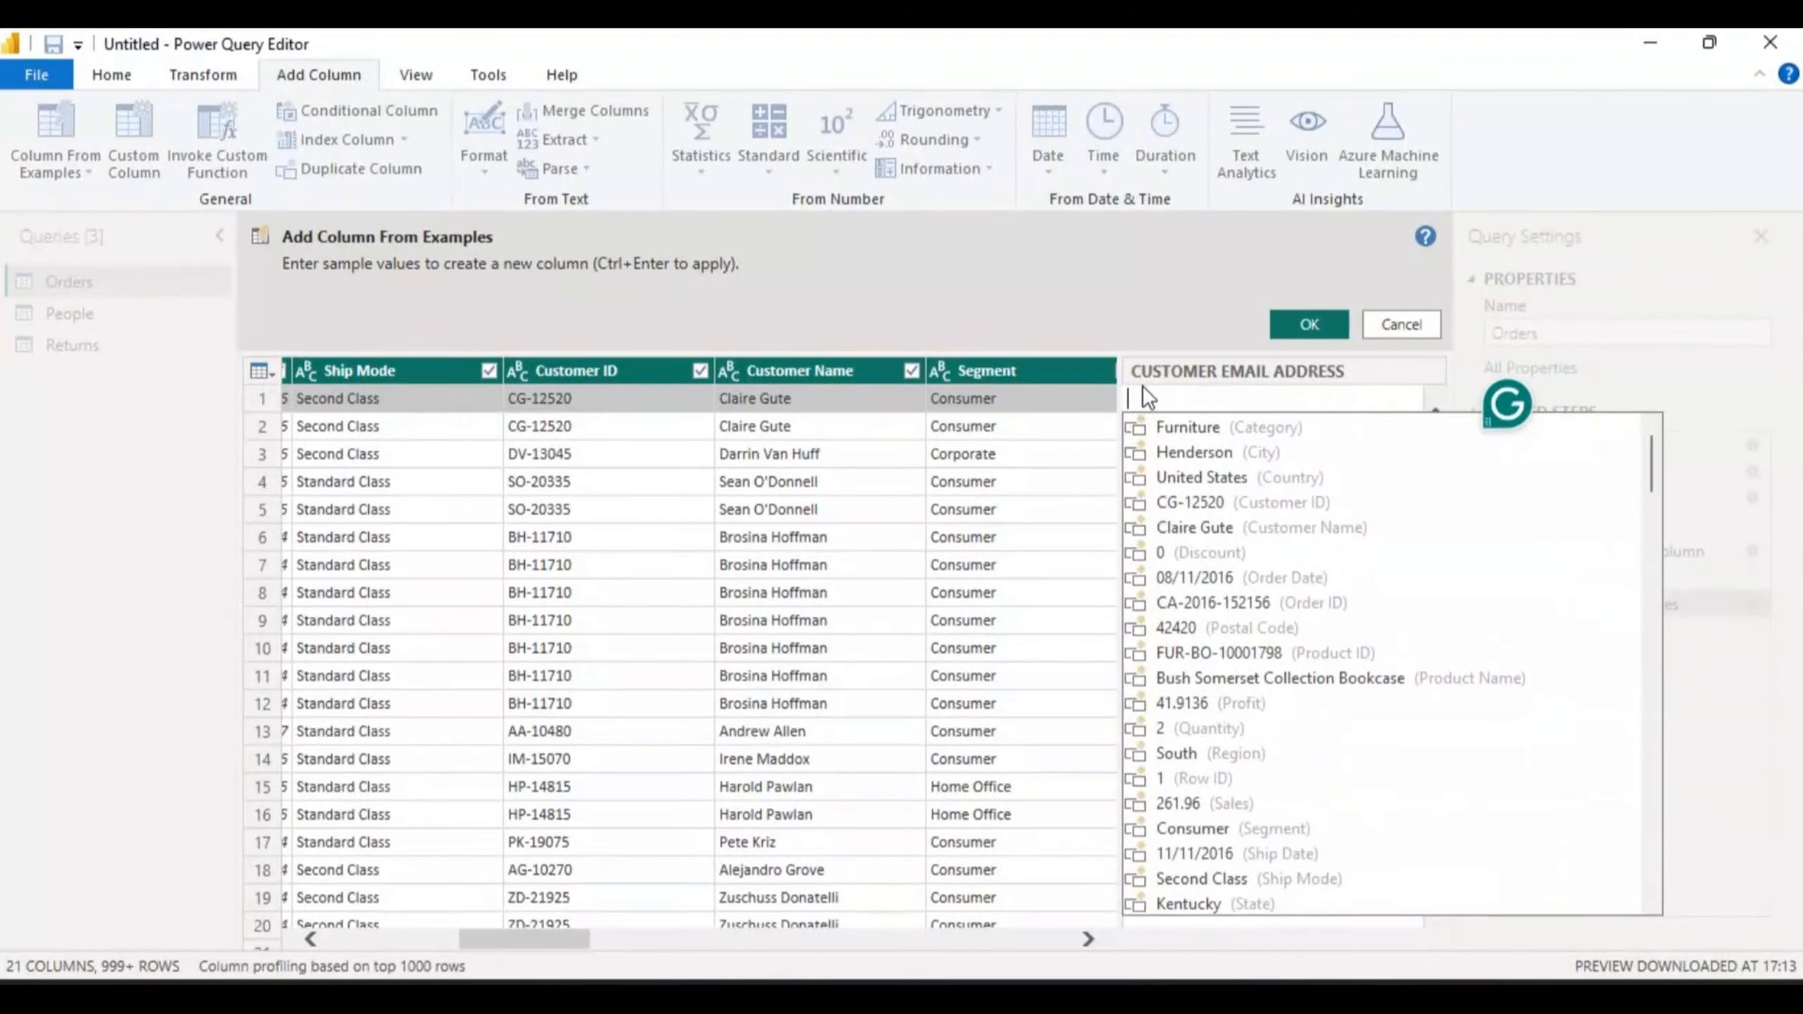
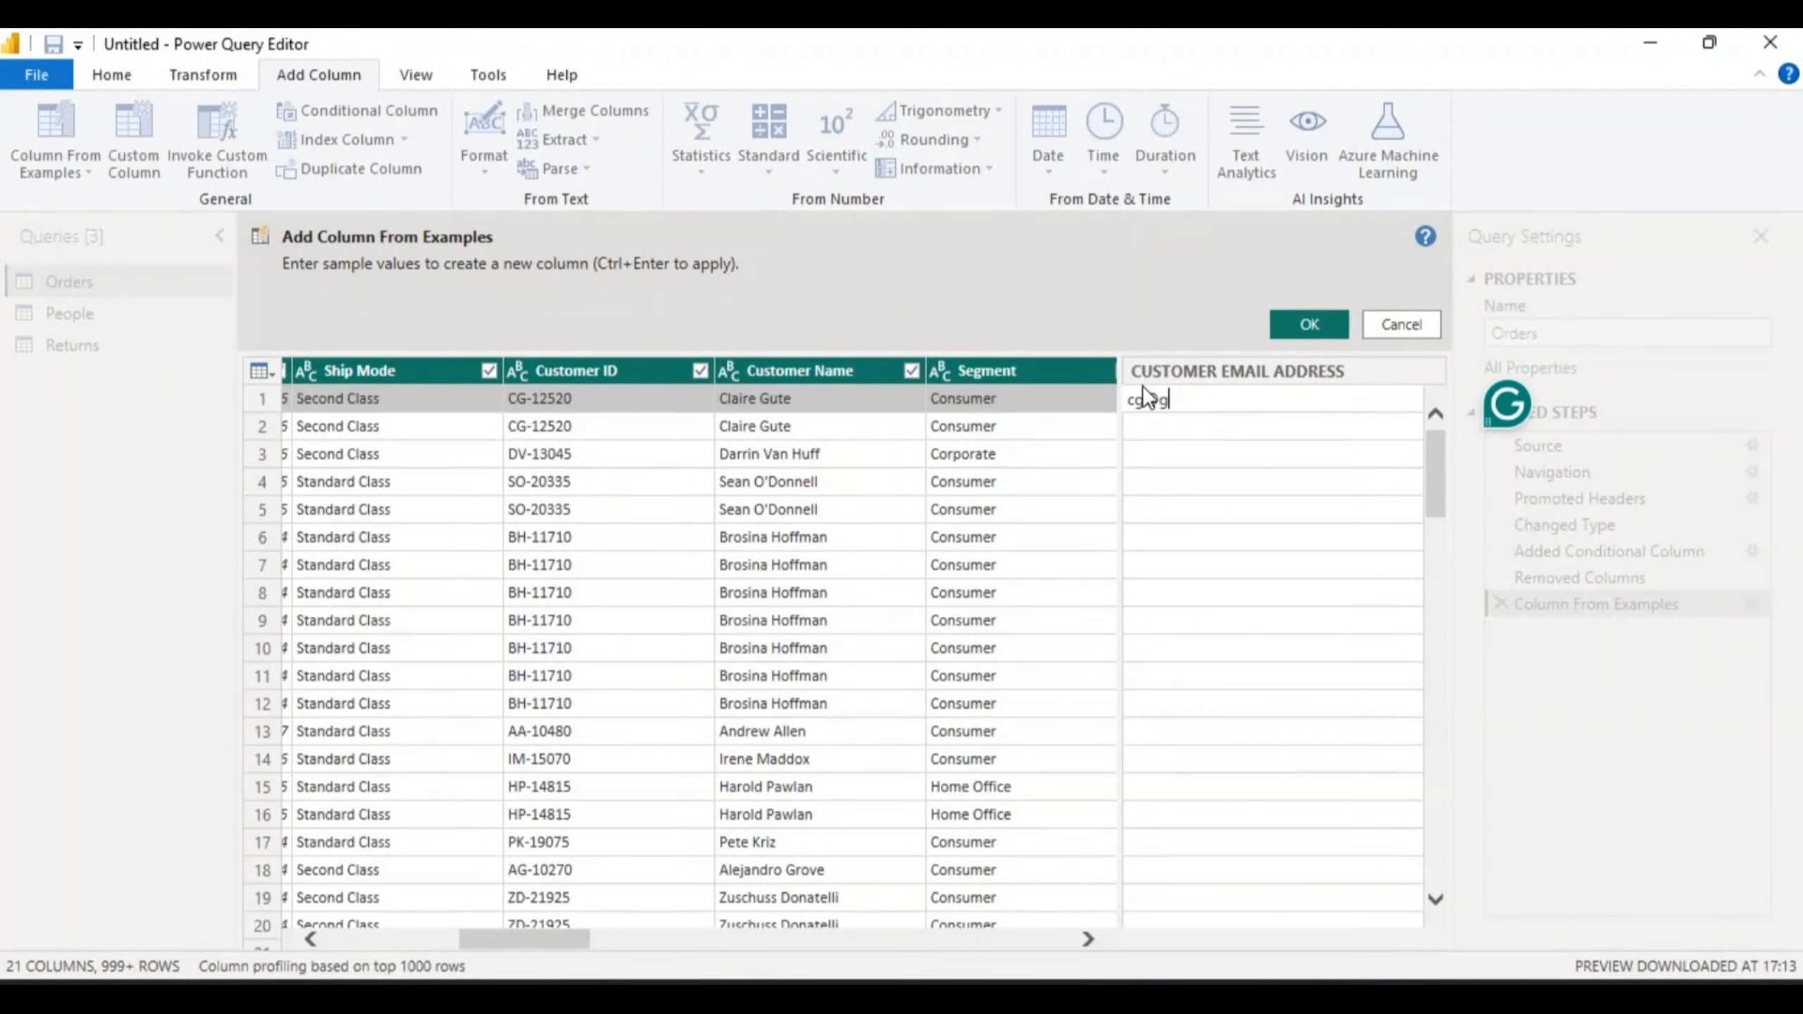
pyautogui.click(1142, 426)
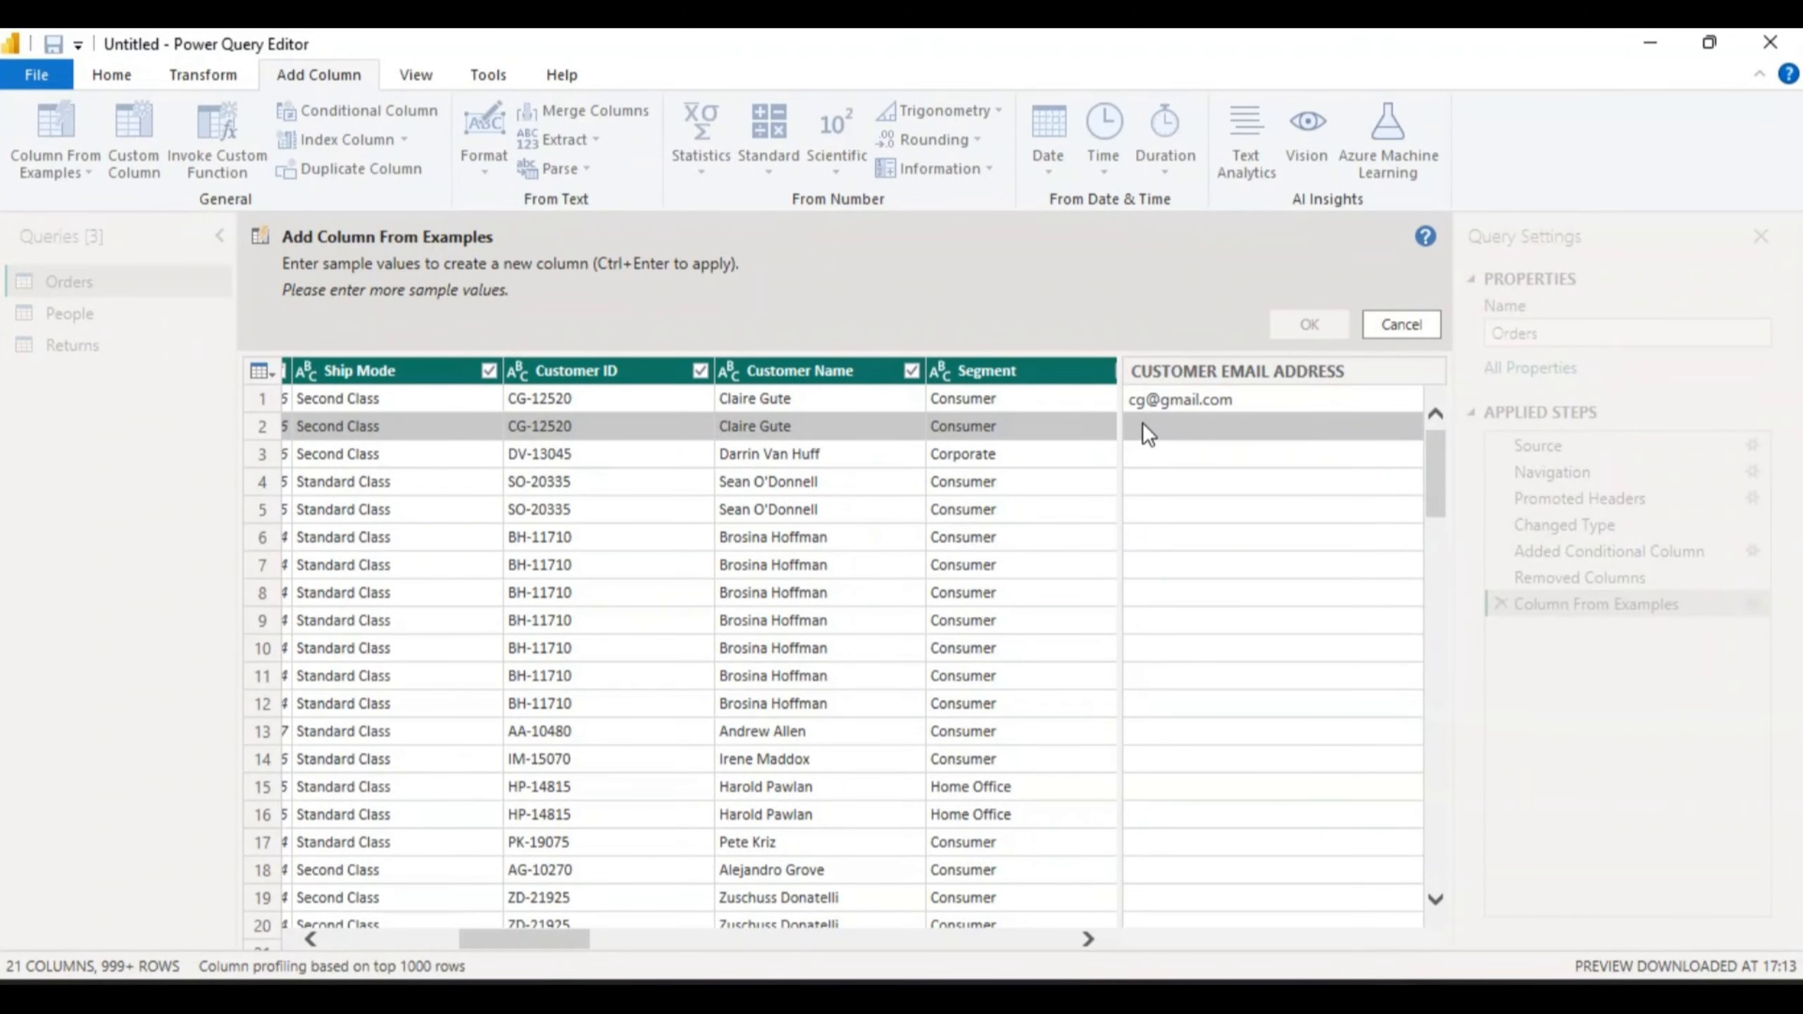
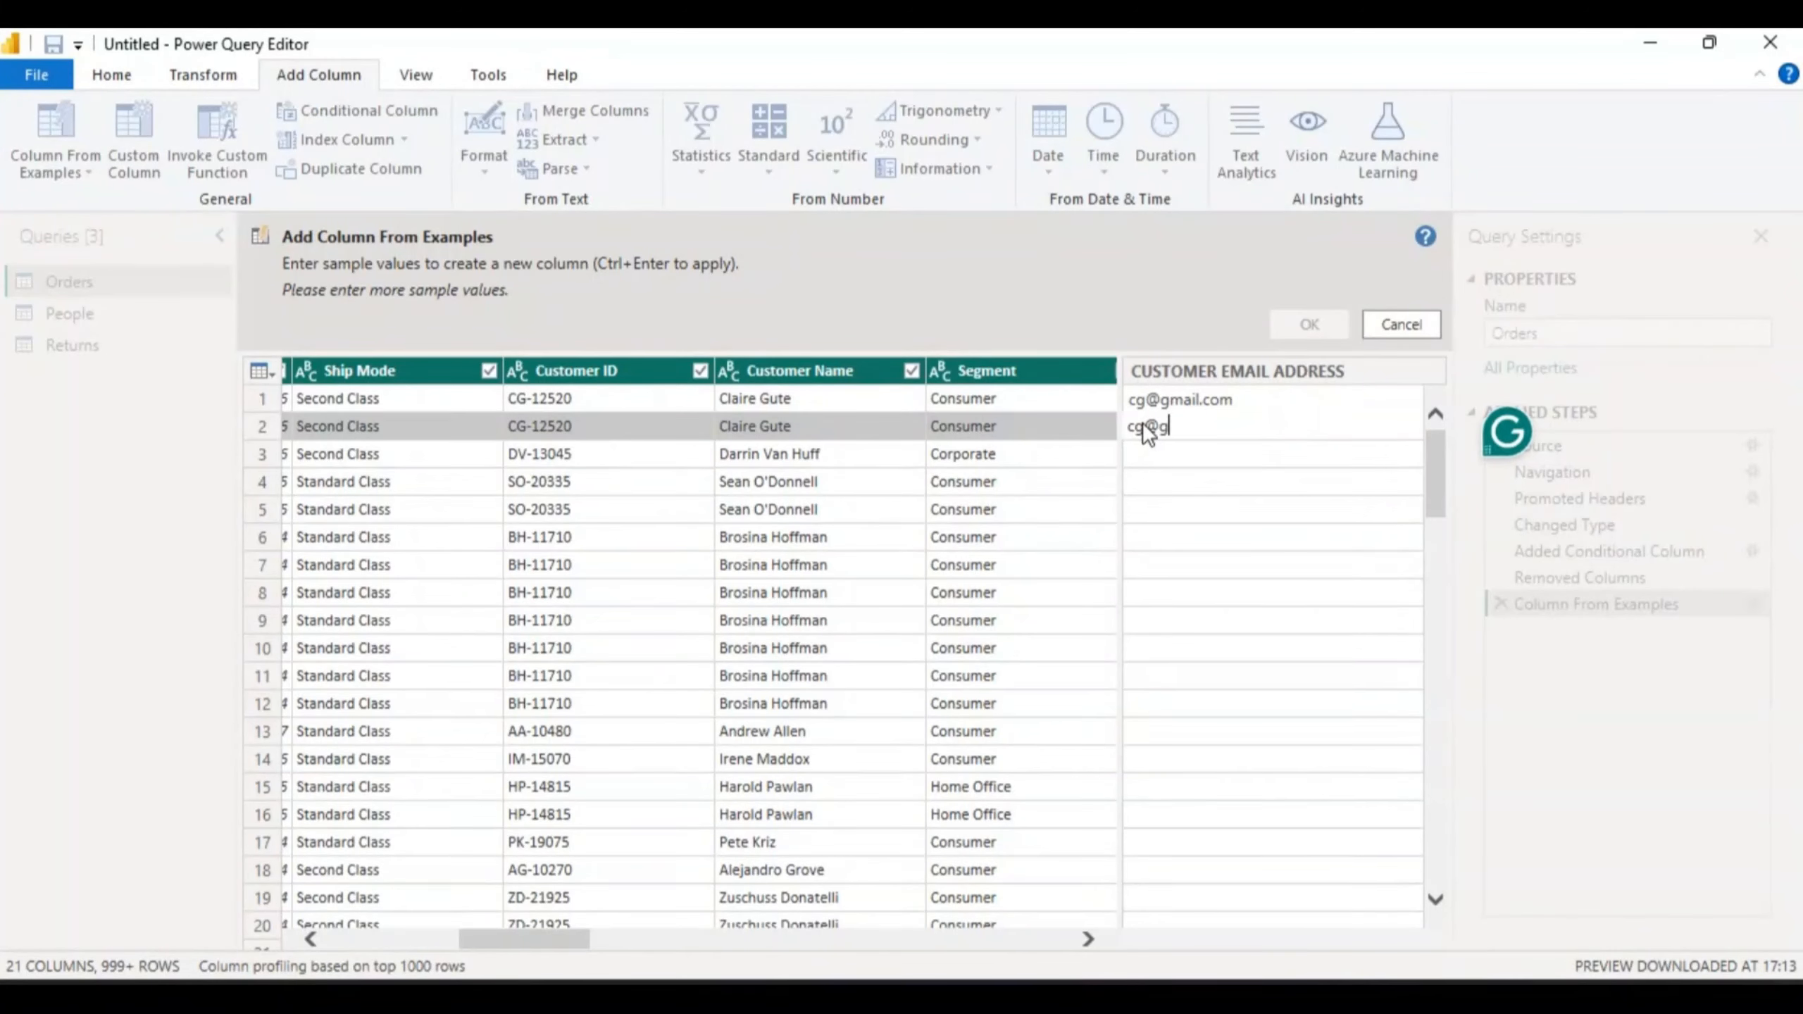
pyautogui.click(1153, 445)
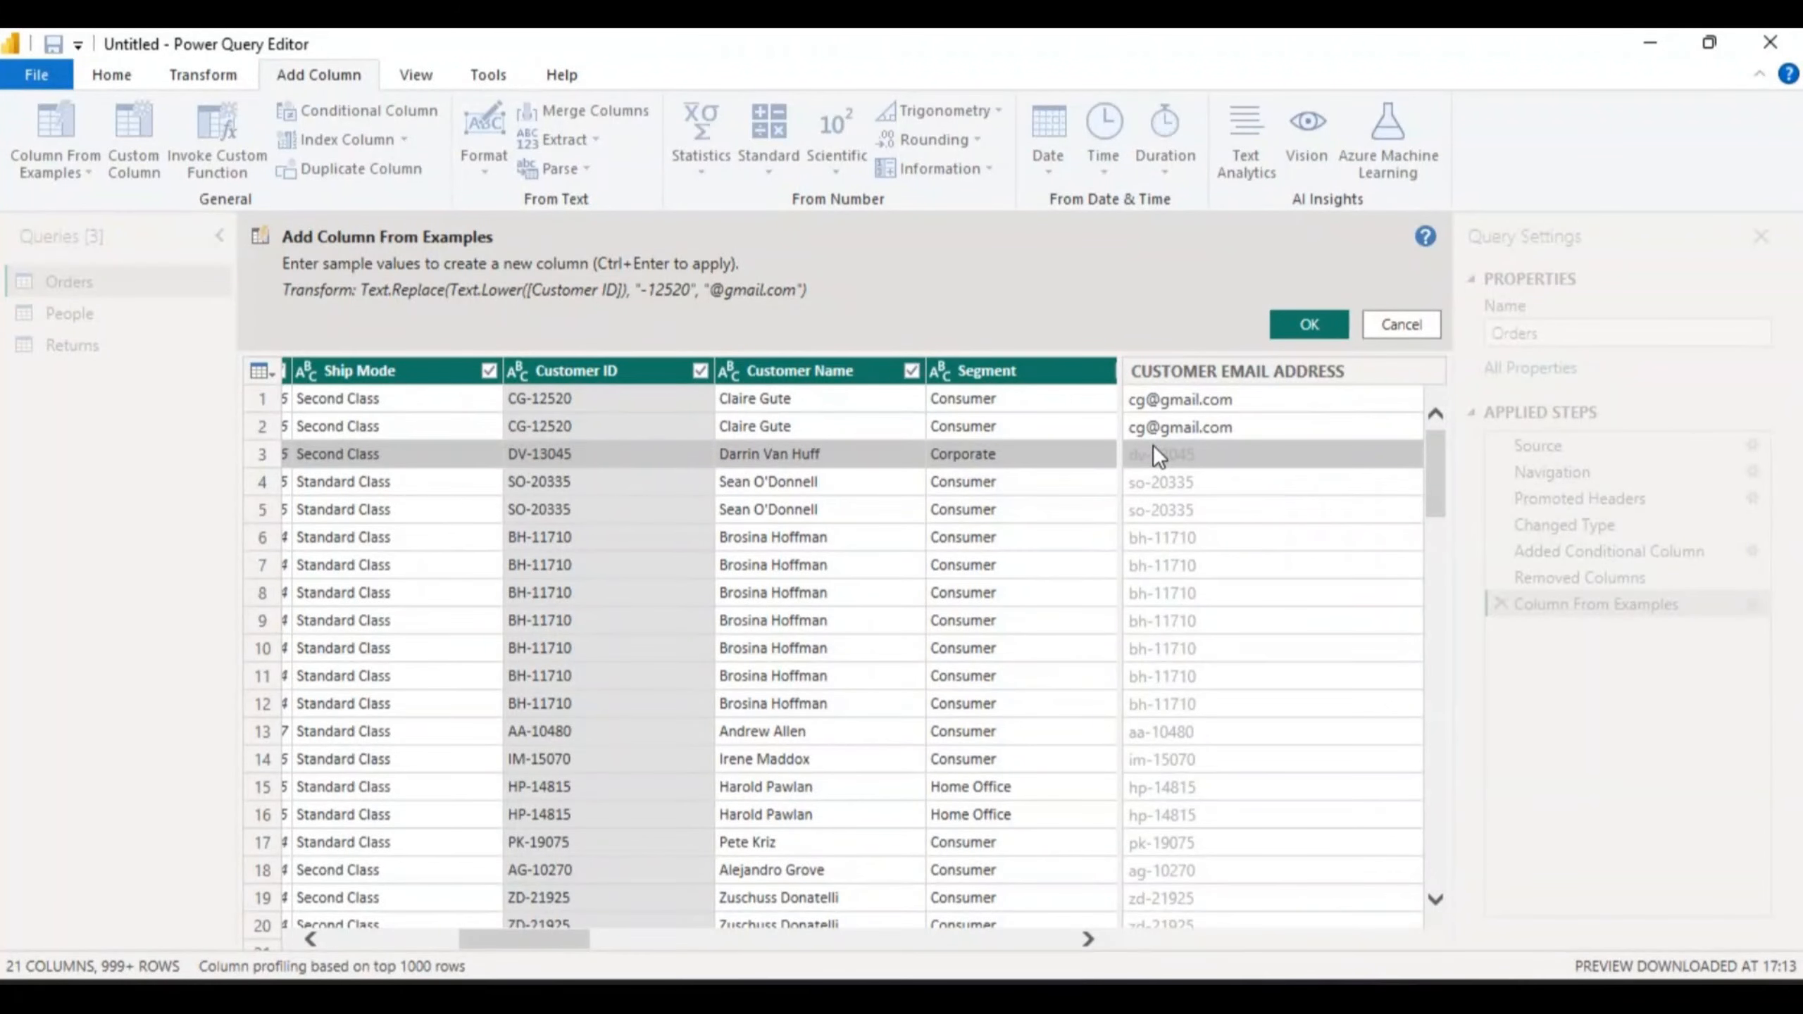
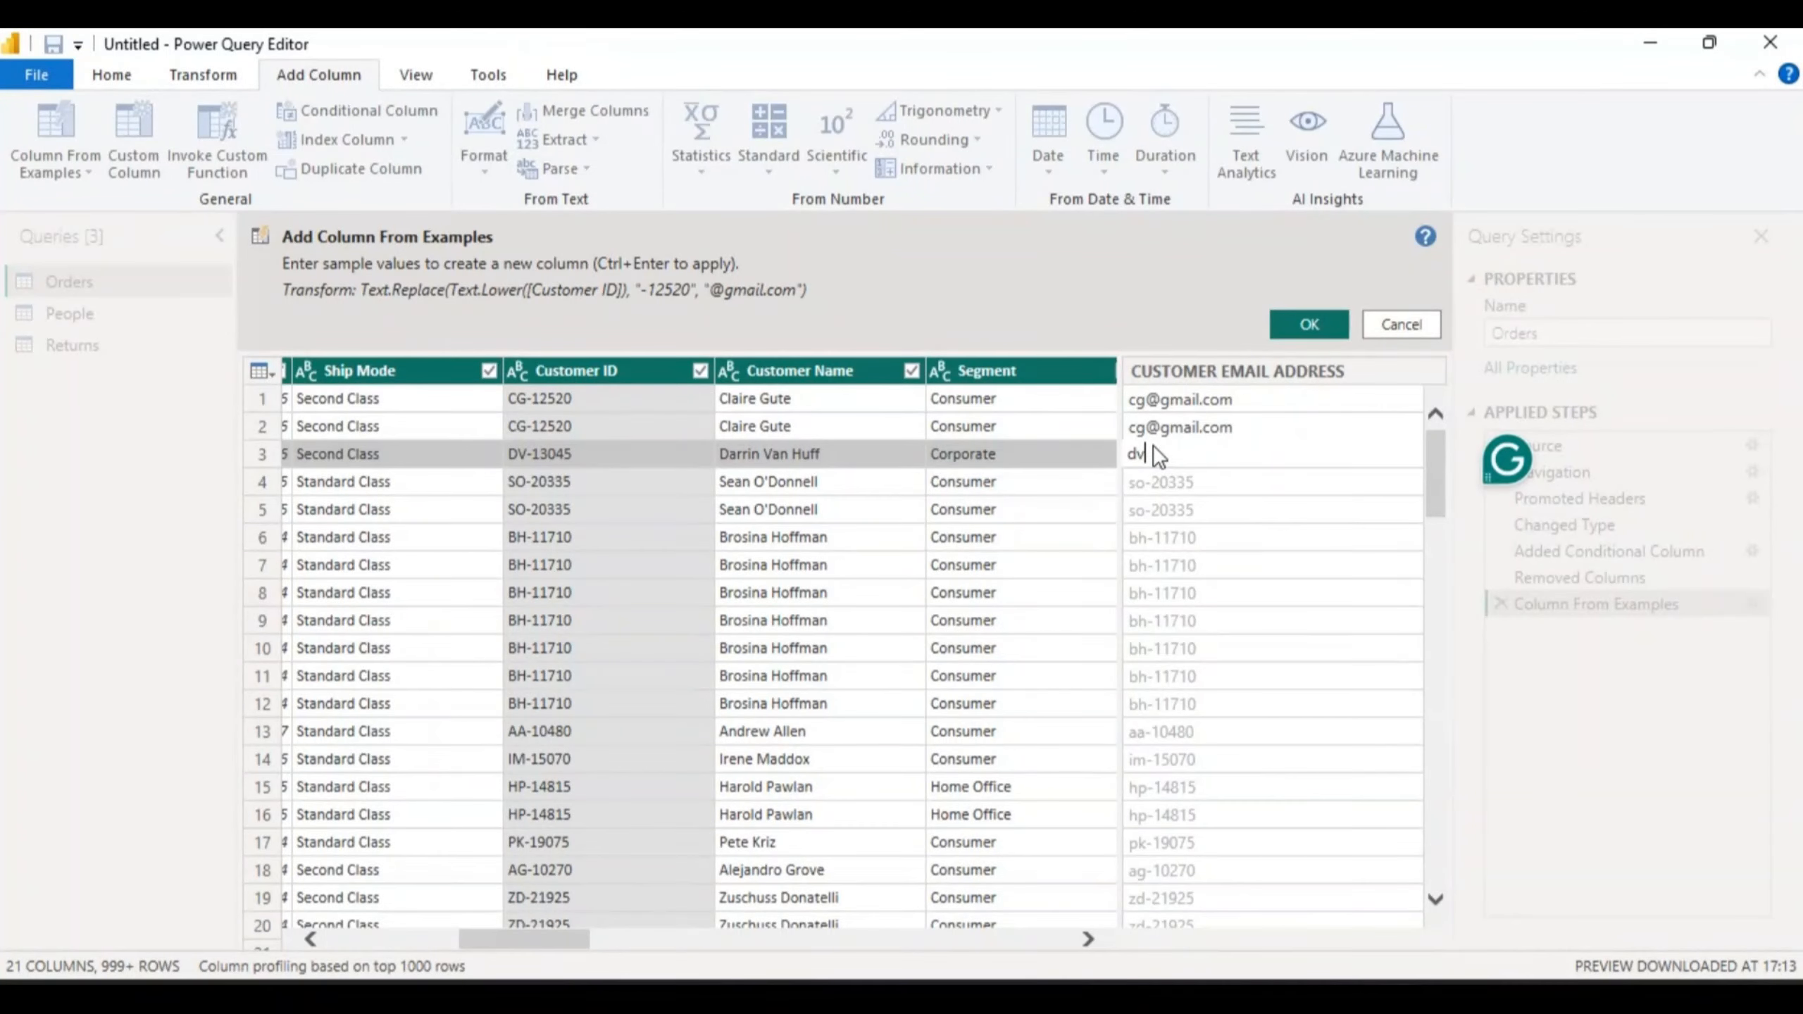
pyautogui.click(1155, 482)
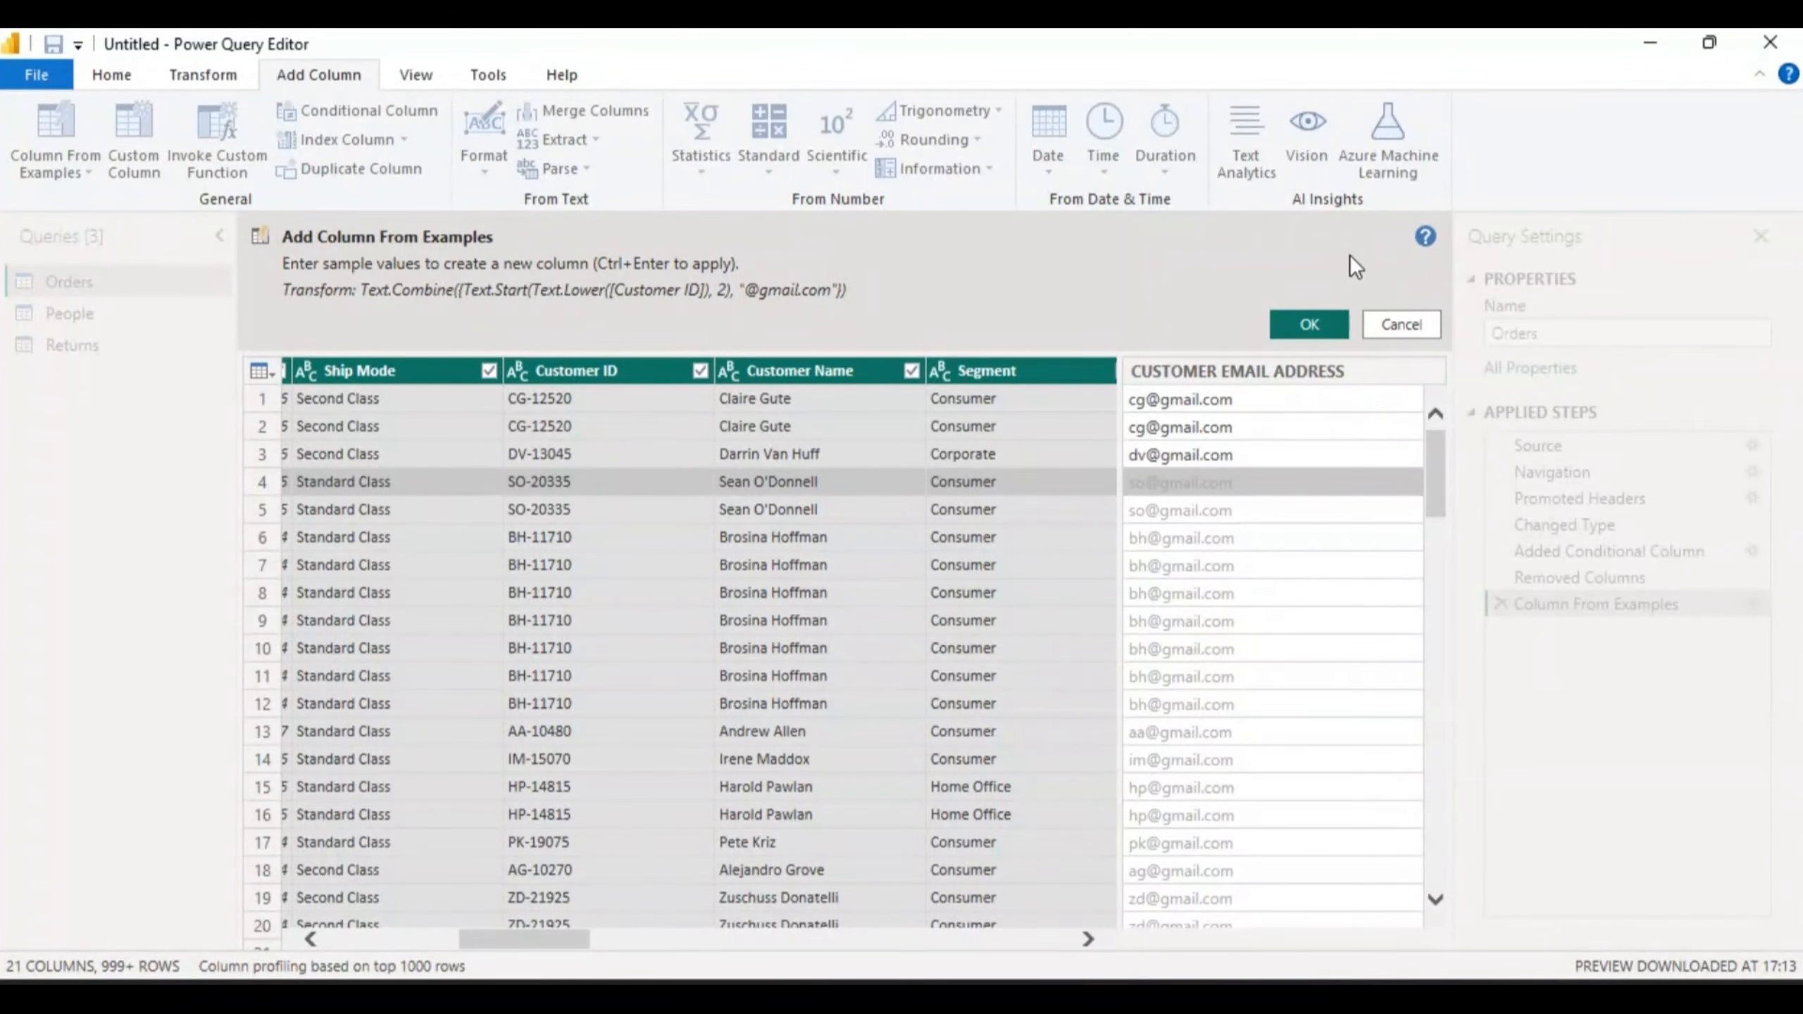
pyautogui.click(1309, 324)
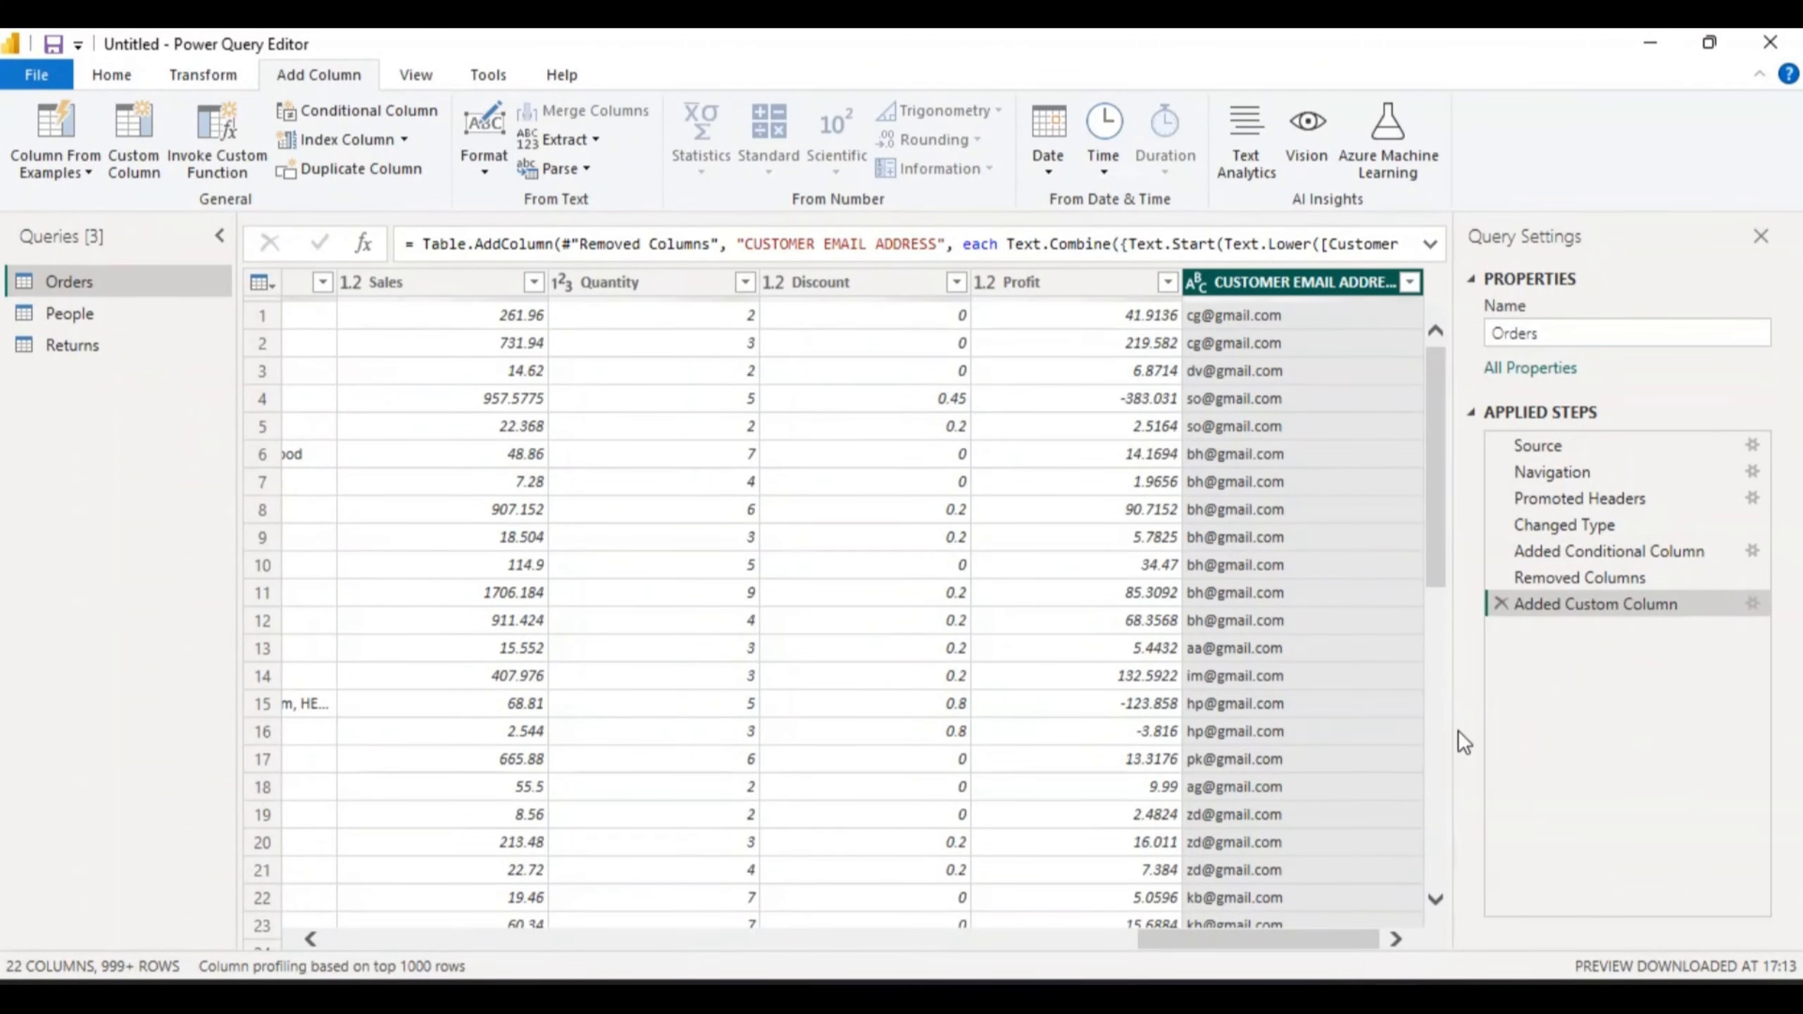
pyautogui.moveTo(1435, 535); pyautogui.dragTo(1428, 443)
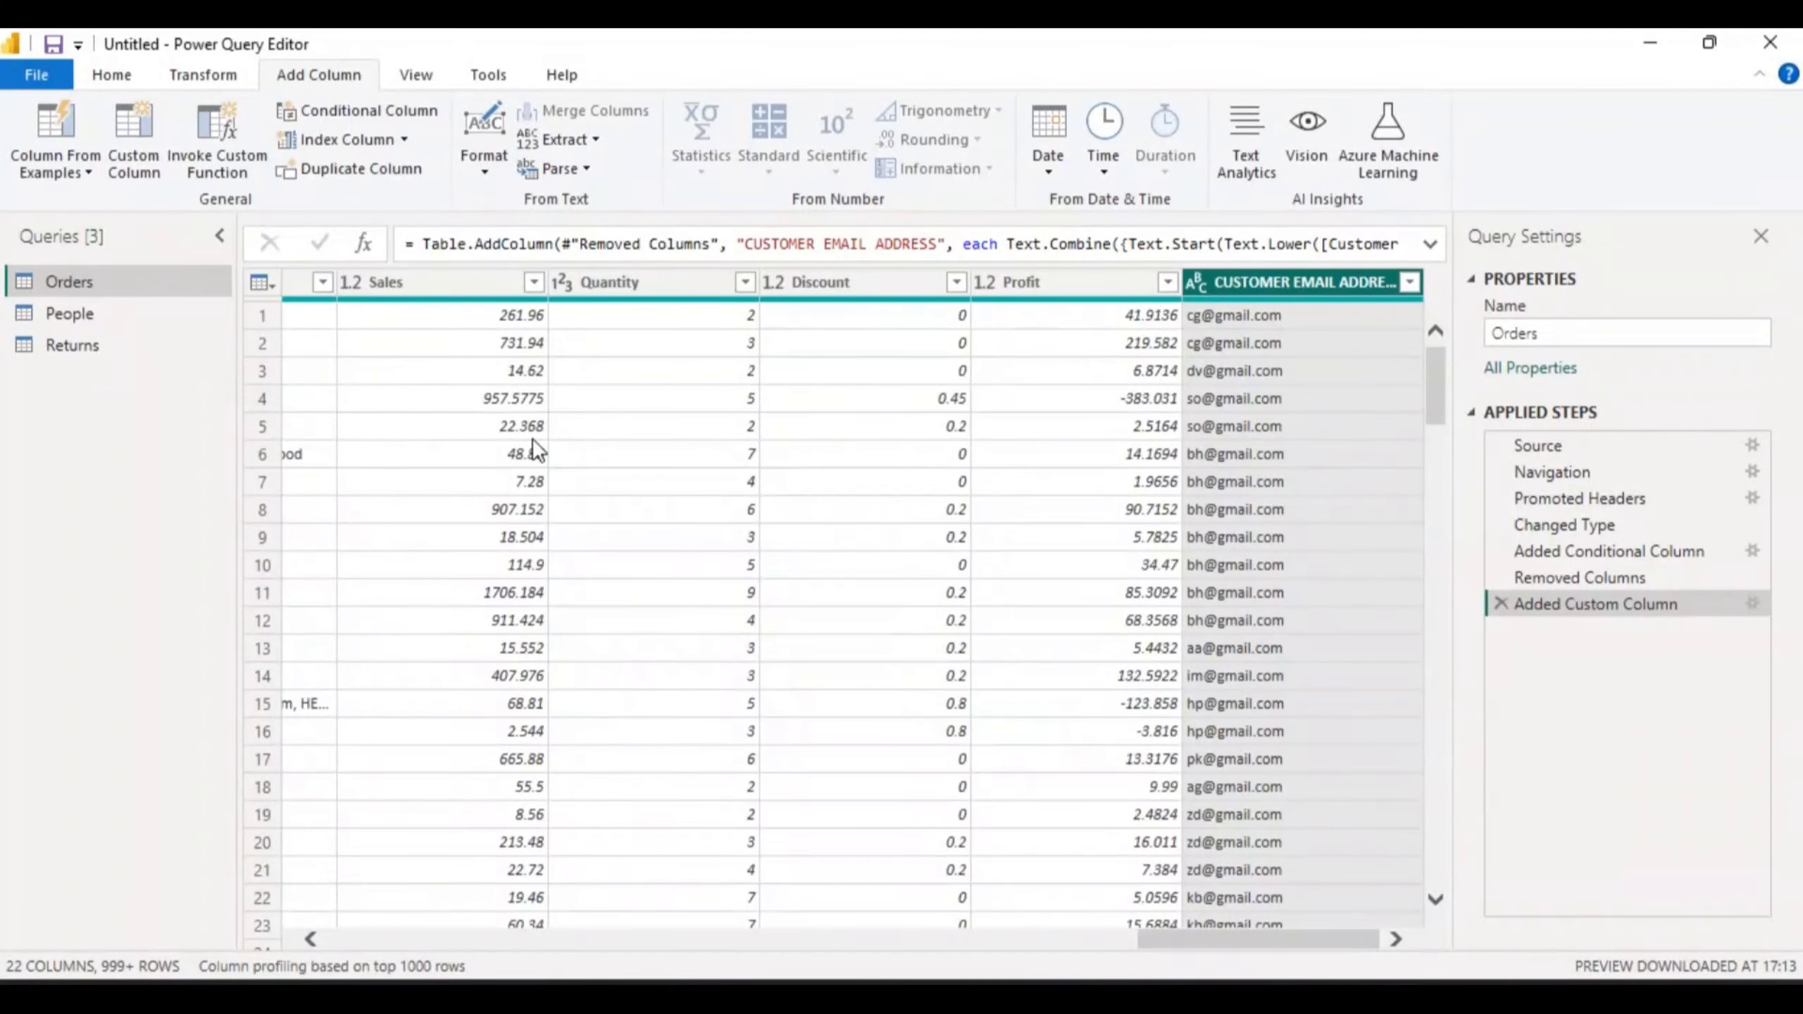
# - Start a Custom Column named Revenue and move its dialog down to uncover the table
pyautogui.click(141, 130)
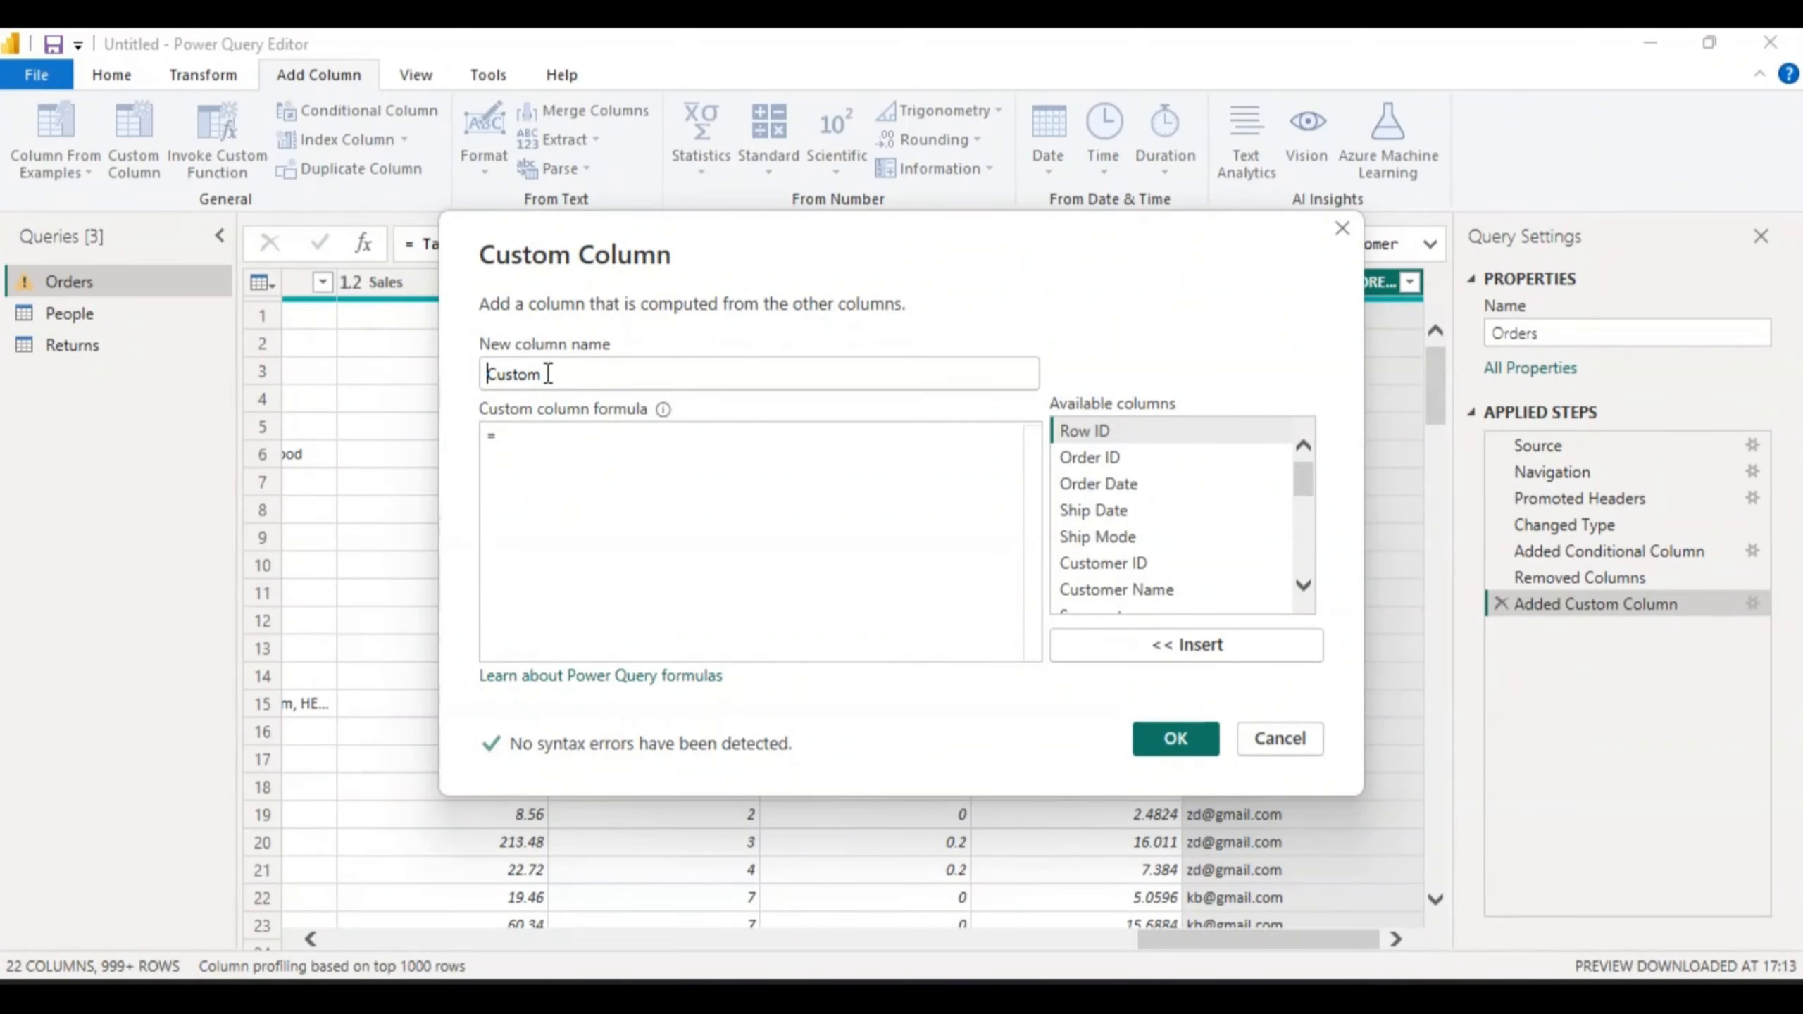
pyautogui.write('Revenue')
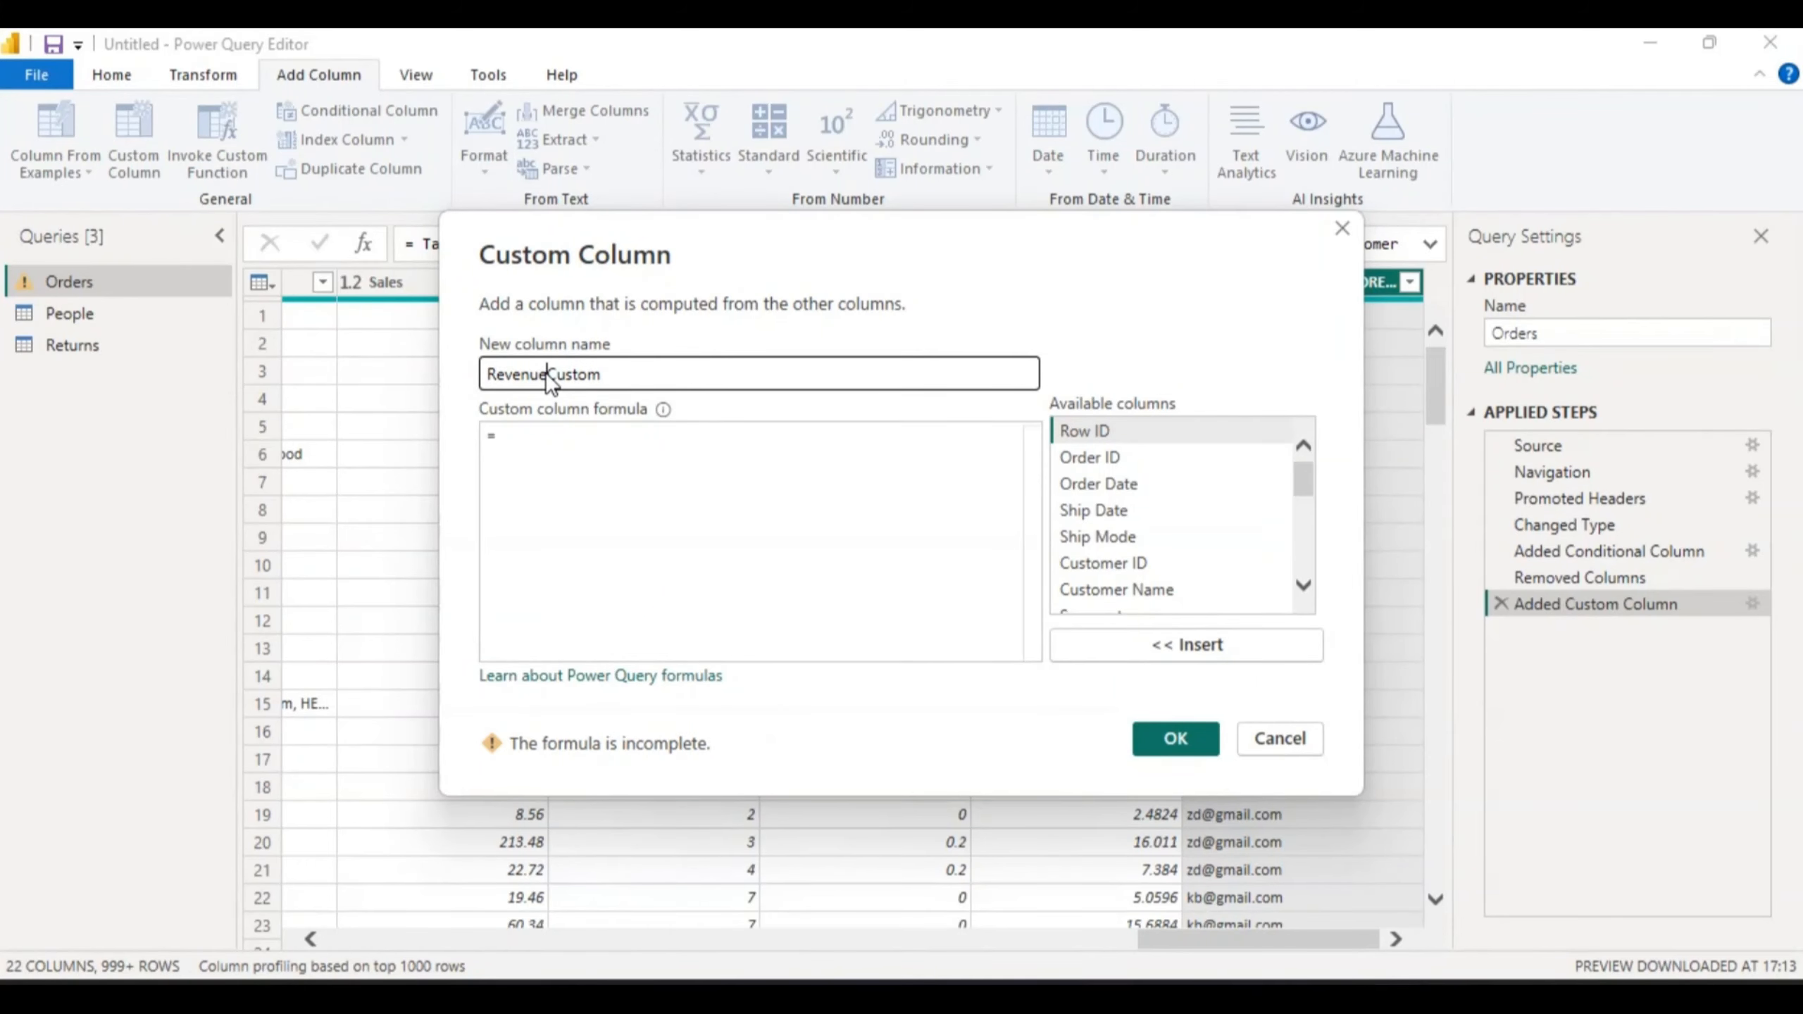
pyautogui.hotkey('shift', 'Right')
pyautogui.hotkey('shift', 'Right')
pyautogui.hotkey('shift', 'Right')
pyautogui.hotkey('shift', 'Right')
pyautogui.press('Delete')
pyautogui.click(1021, 237)
pyautogui.moveTo(1023, 236); pyautogui.dragTo(965, 386)
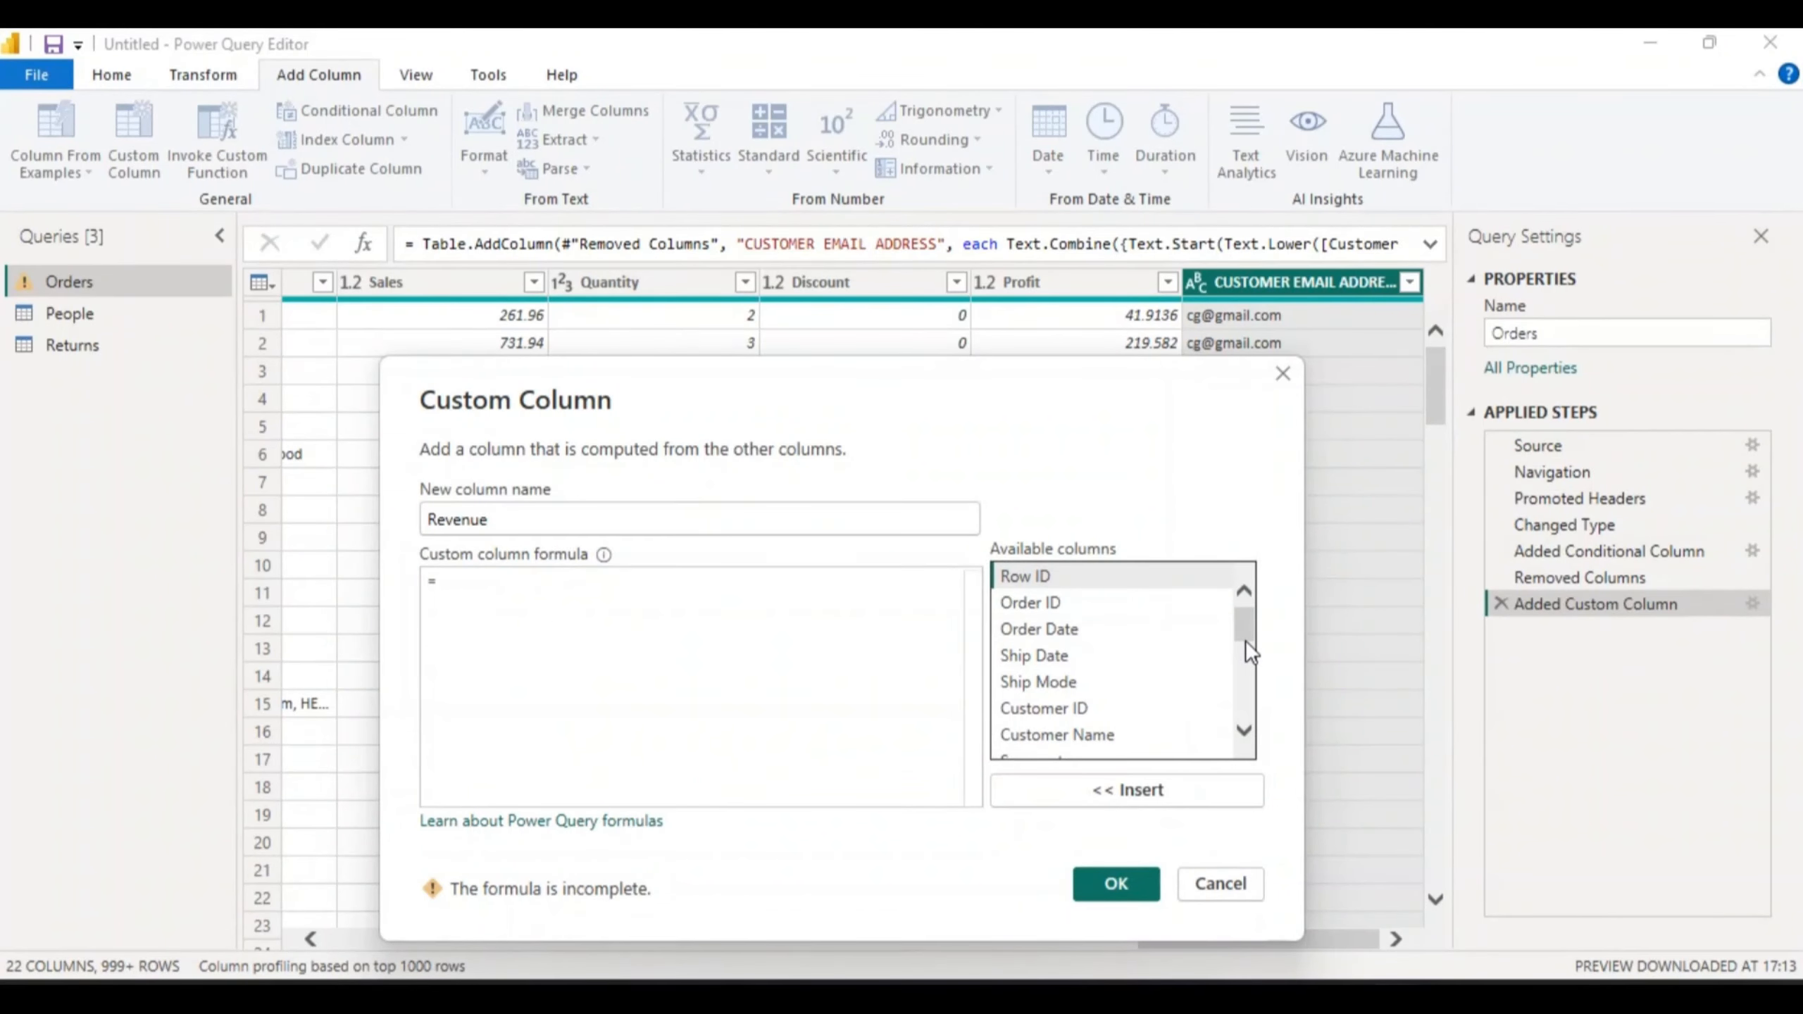
pyautogui.moveTo(1248, 627); pyautogui.dragTo(1248, 660)
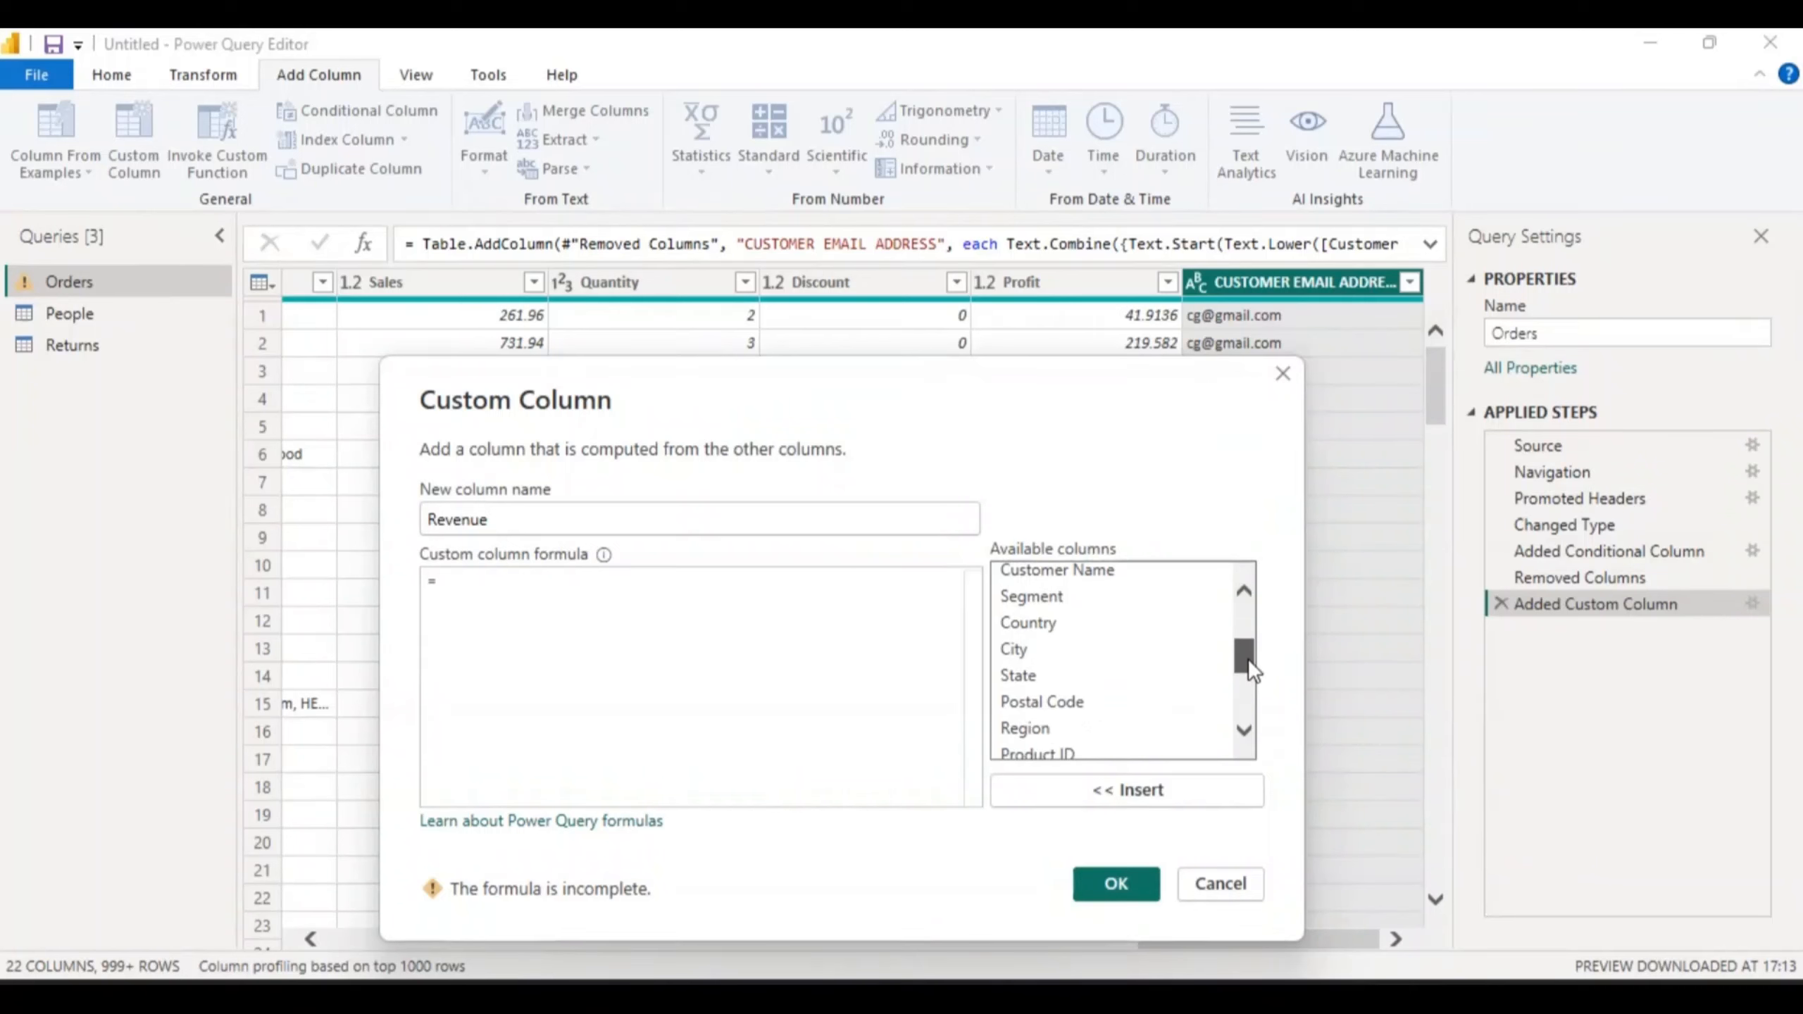
pyautogui.moveTo(1248, 658); pyautogui.dragTo(1248, 686)
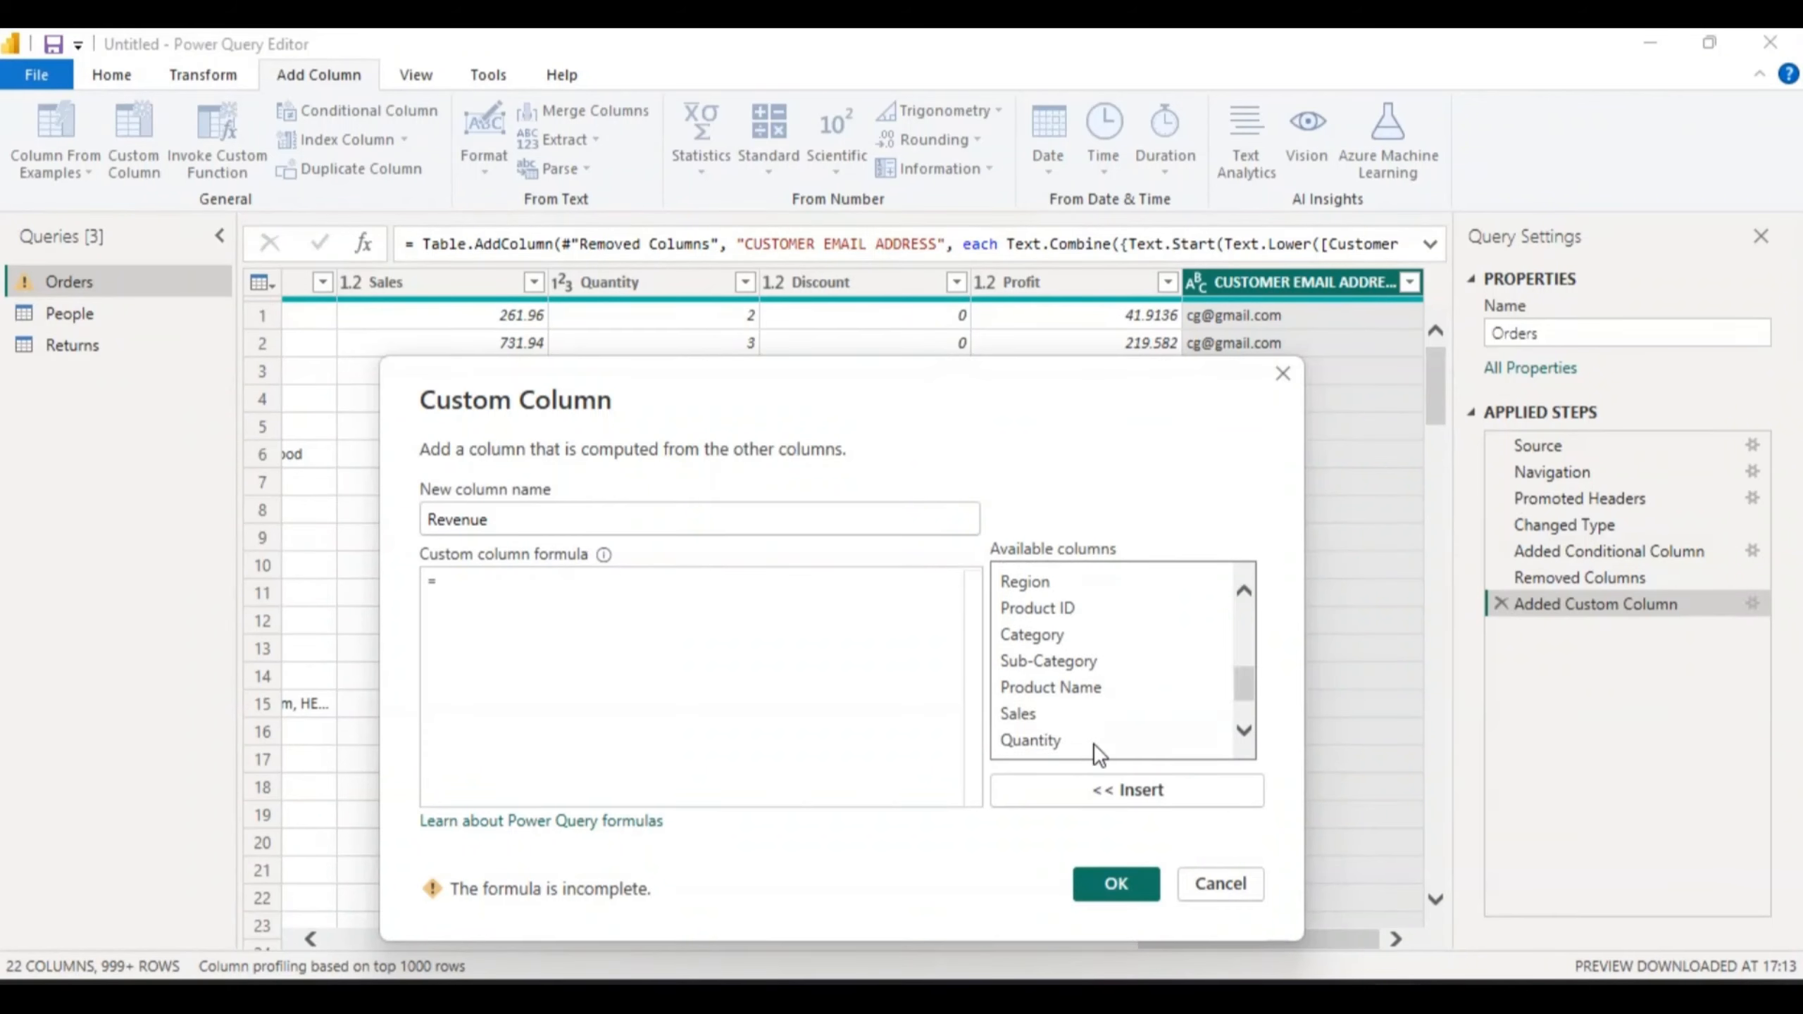
# - Enter the formula [Sales] * [Quantity] and create the Revenue column
pyautogui.click(1028, 712)
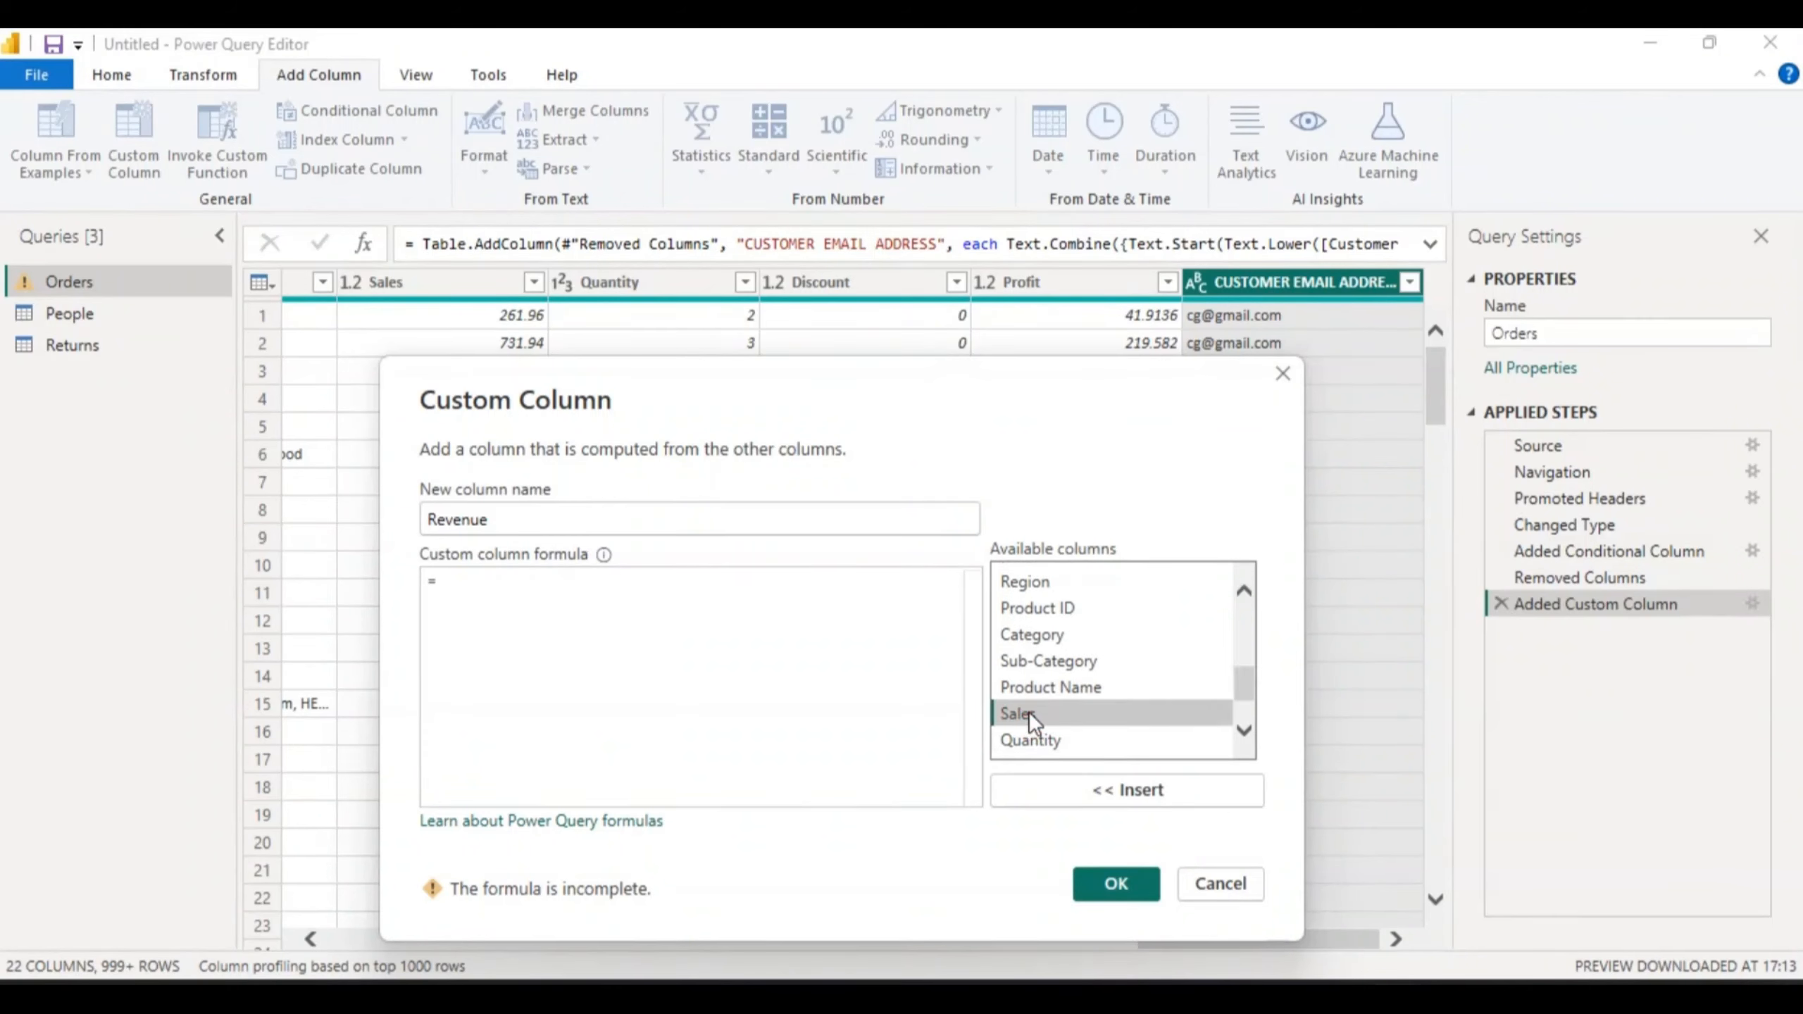
pyautogui.click(1123, 787)
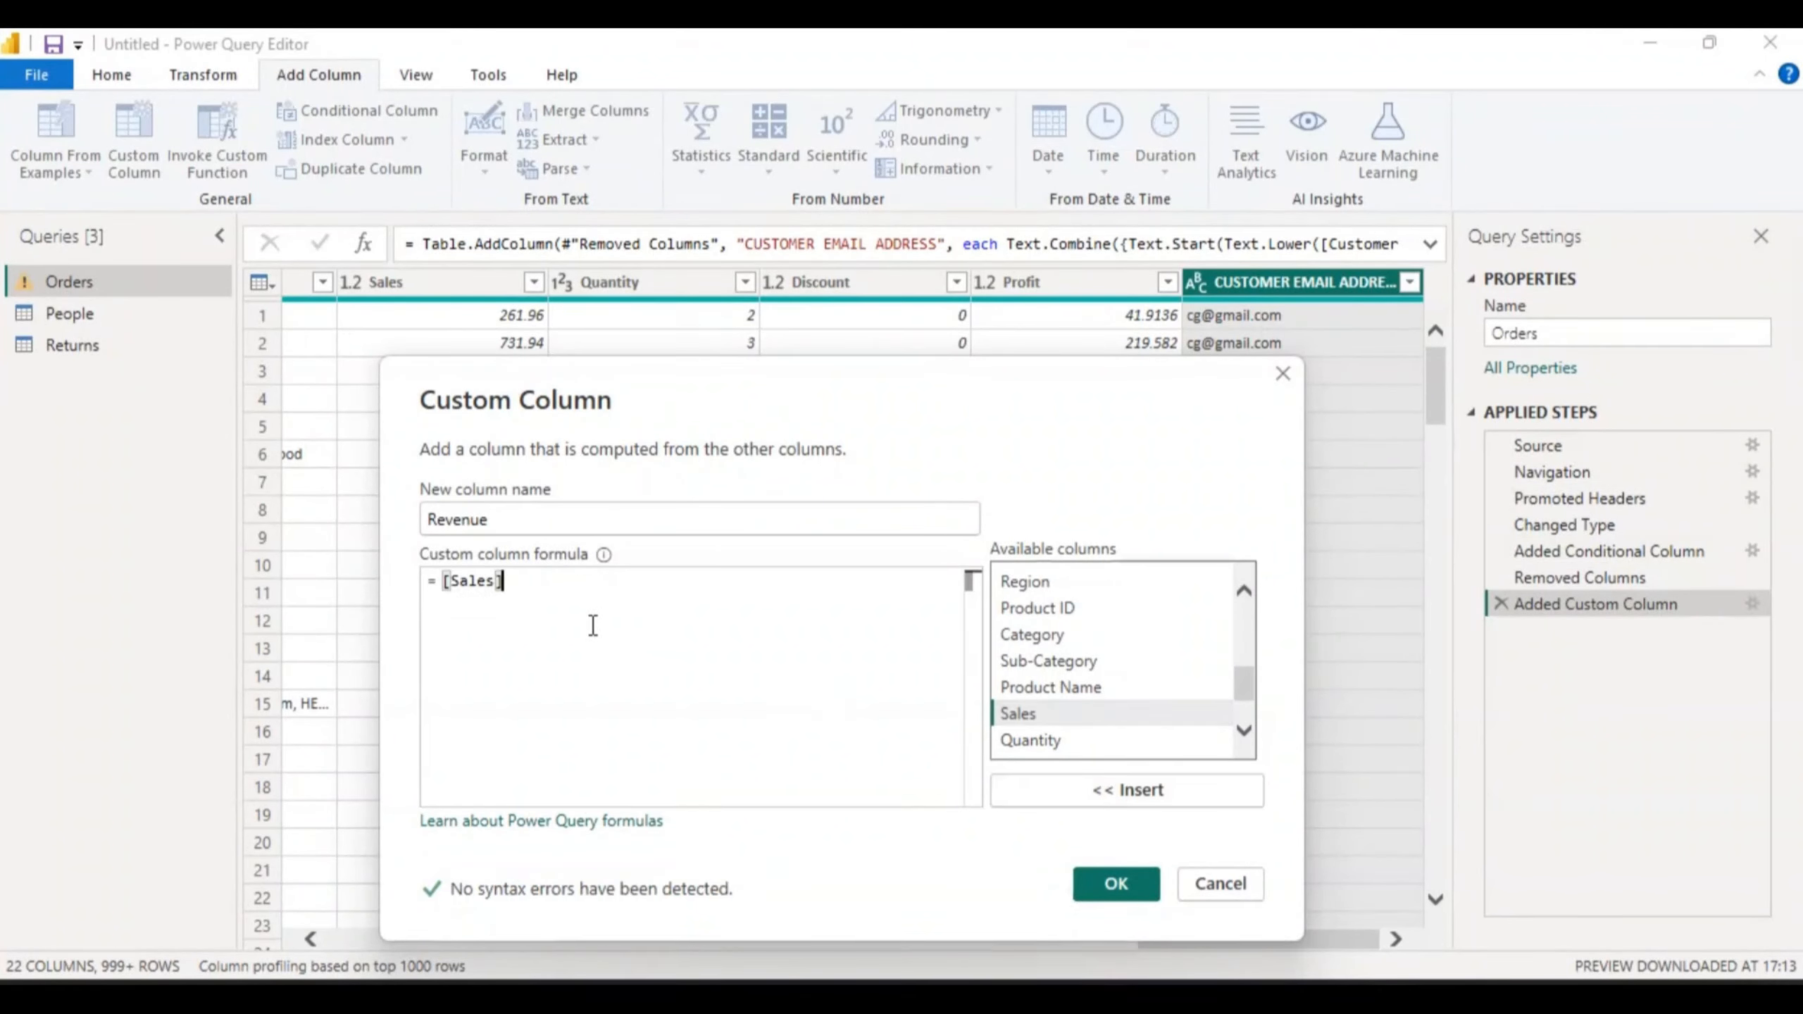
pyautogui.click(539, 577)
pyautogui.click(529, 576)
pyautogui.write('*')
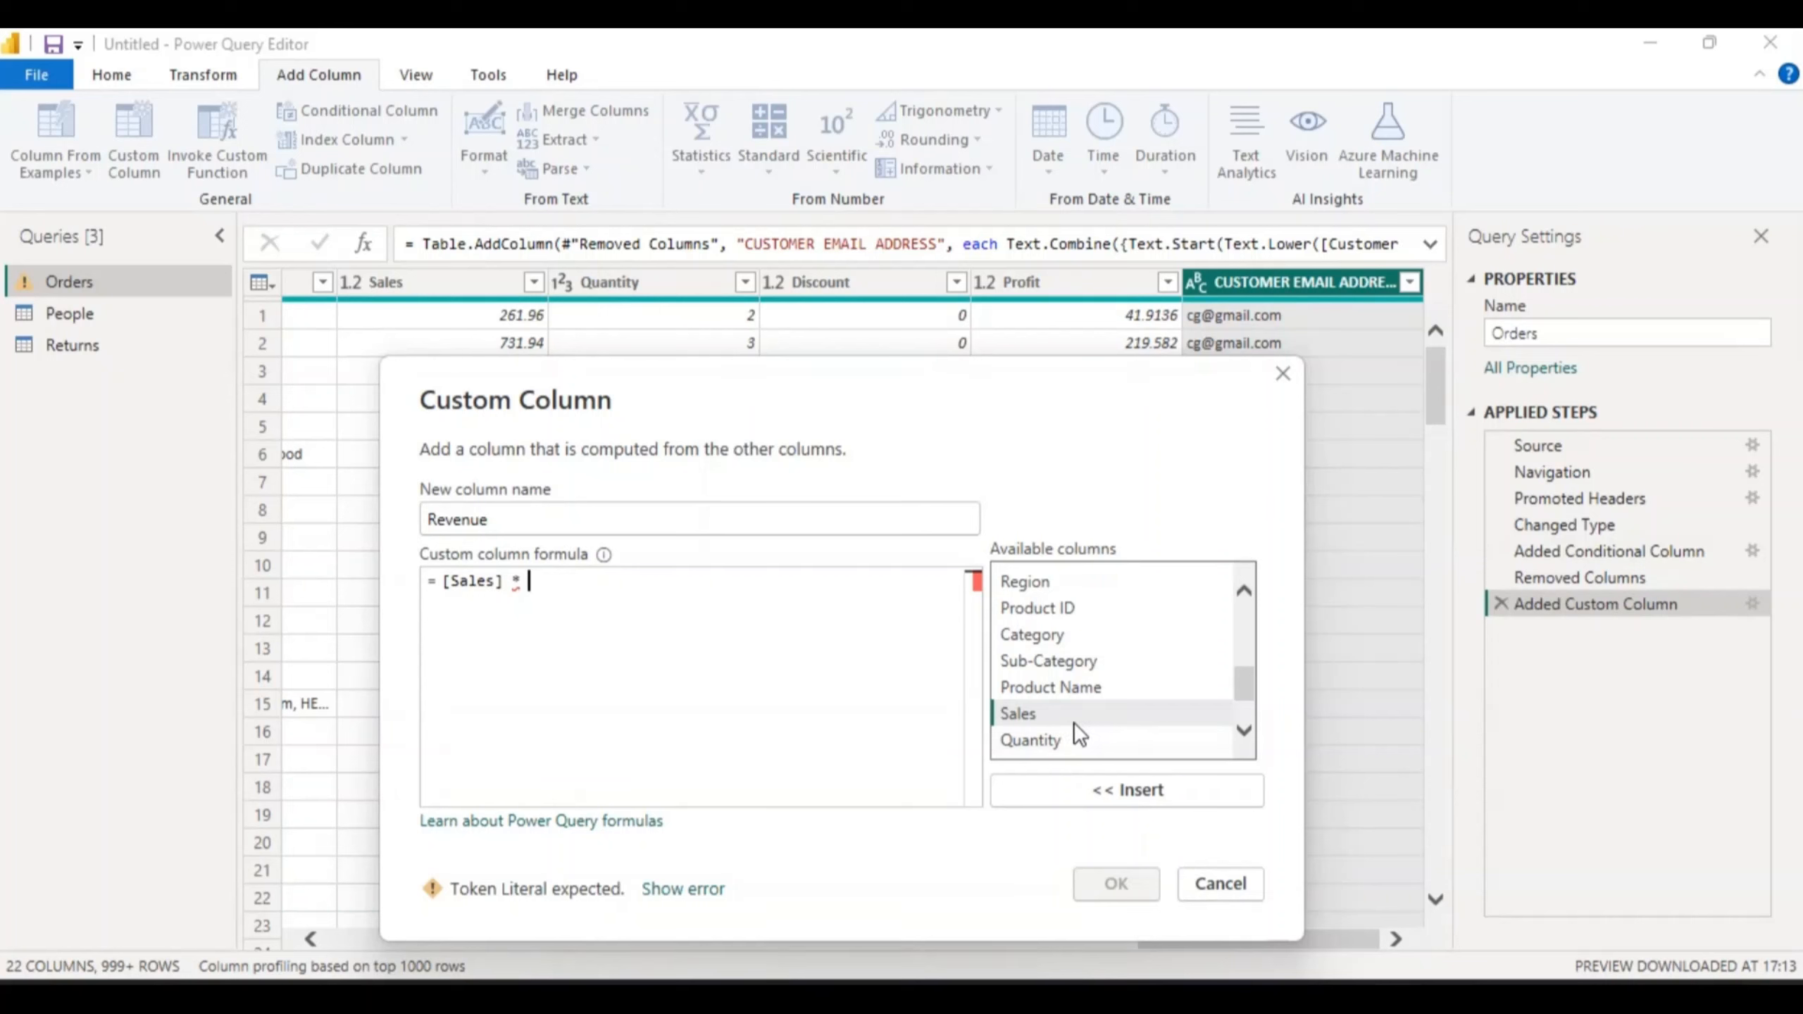
pyautogui.click(1036, 738)
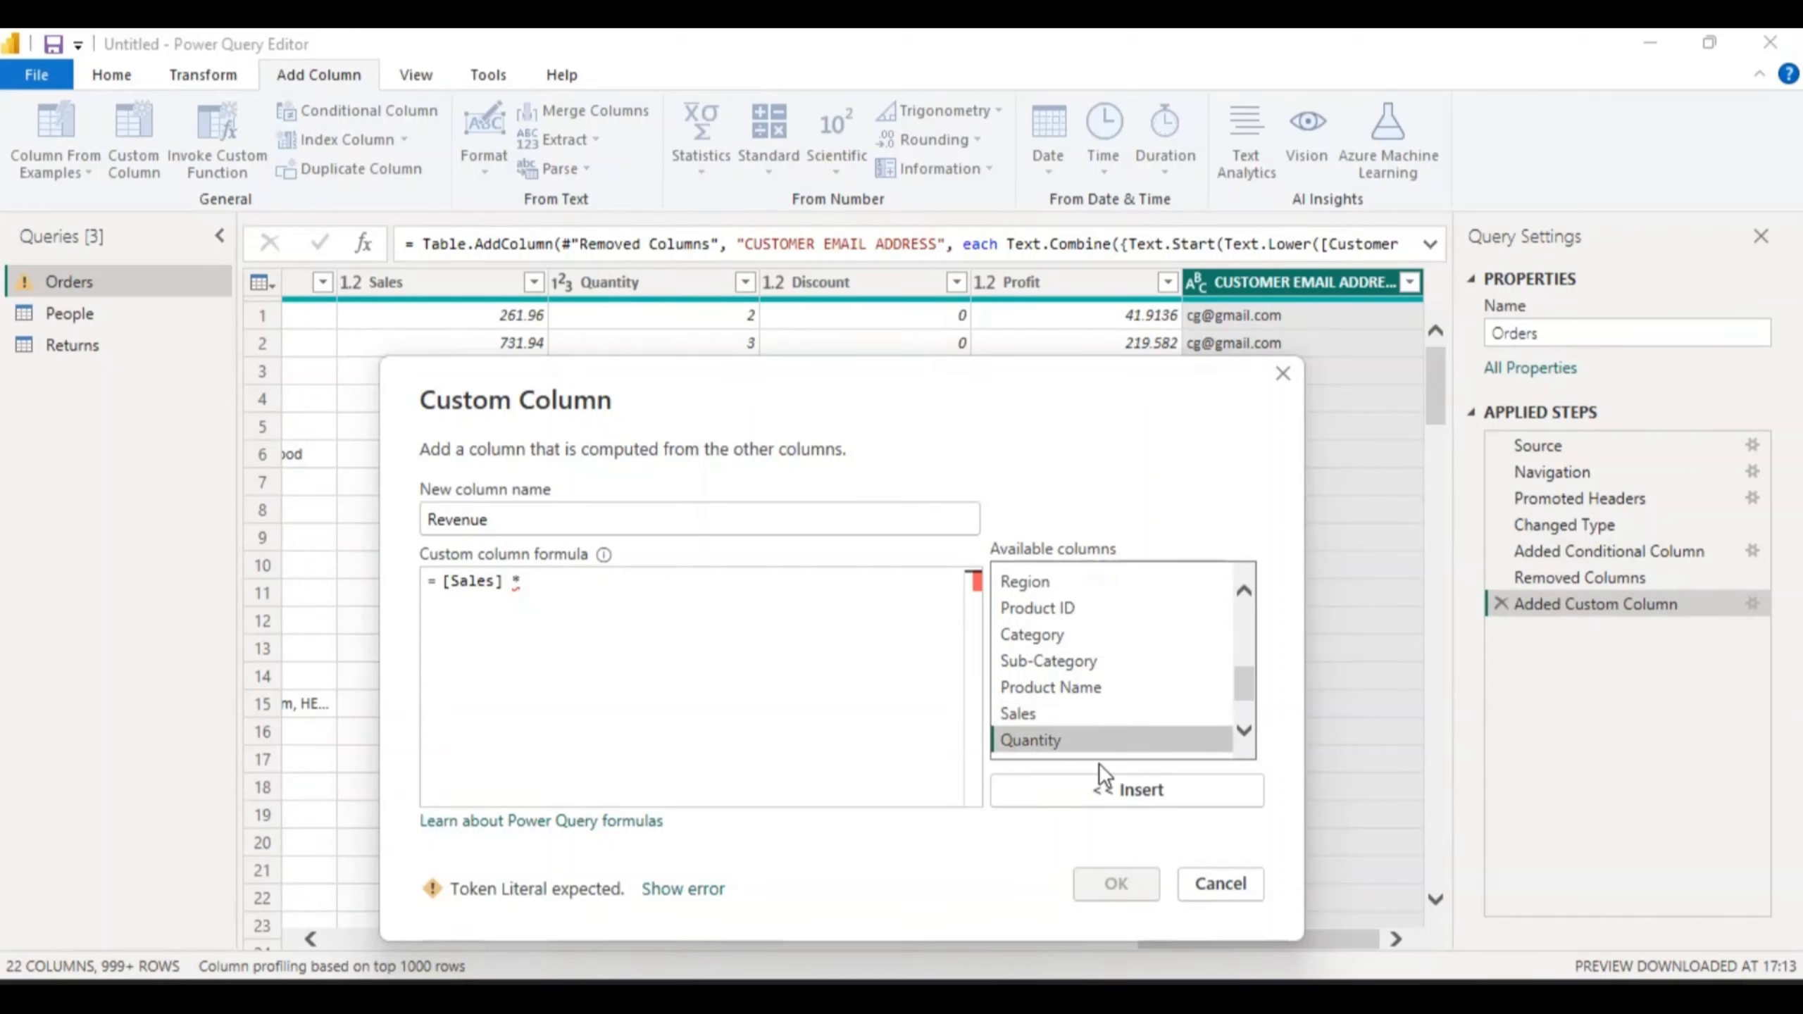
pyautogui.click(1133, 787)
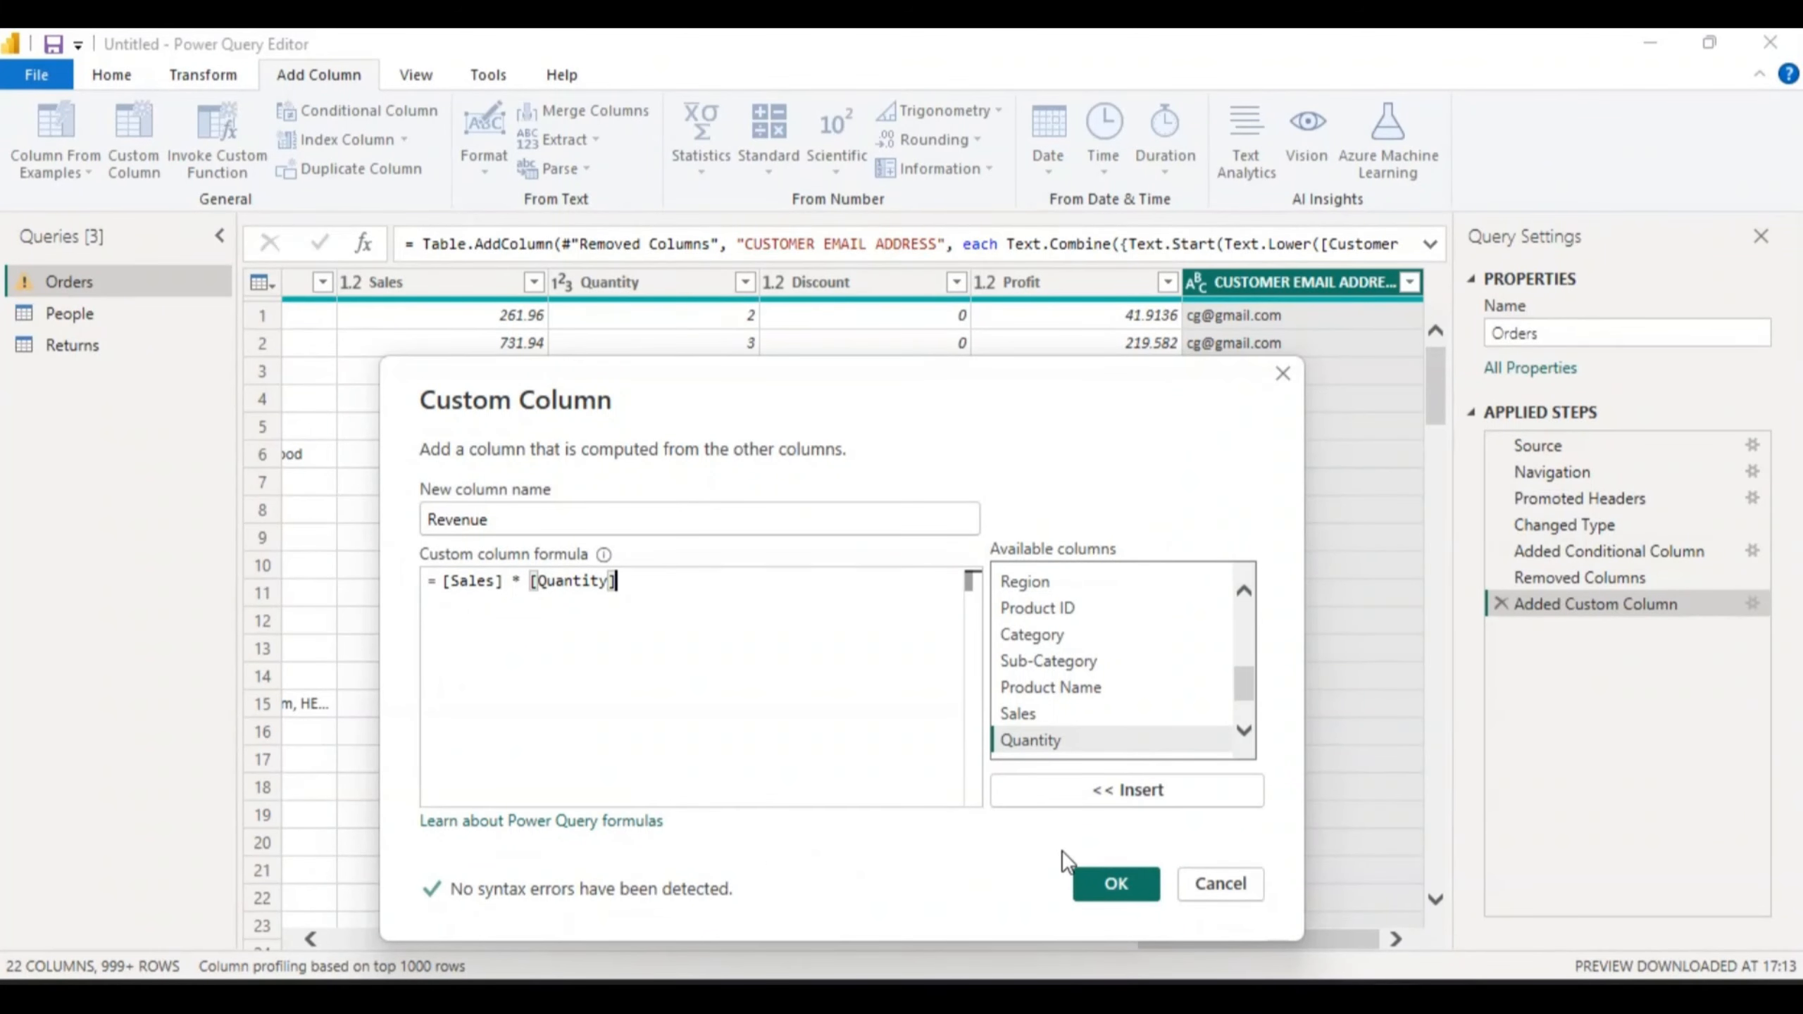
pyautogui.click(1116, 884)
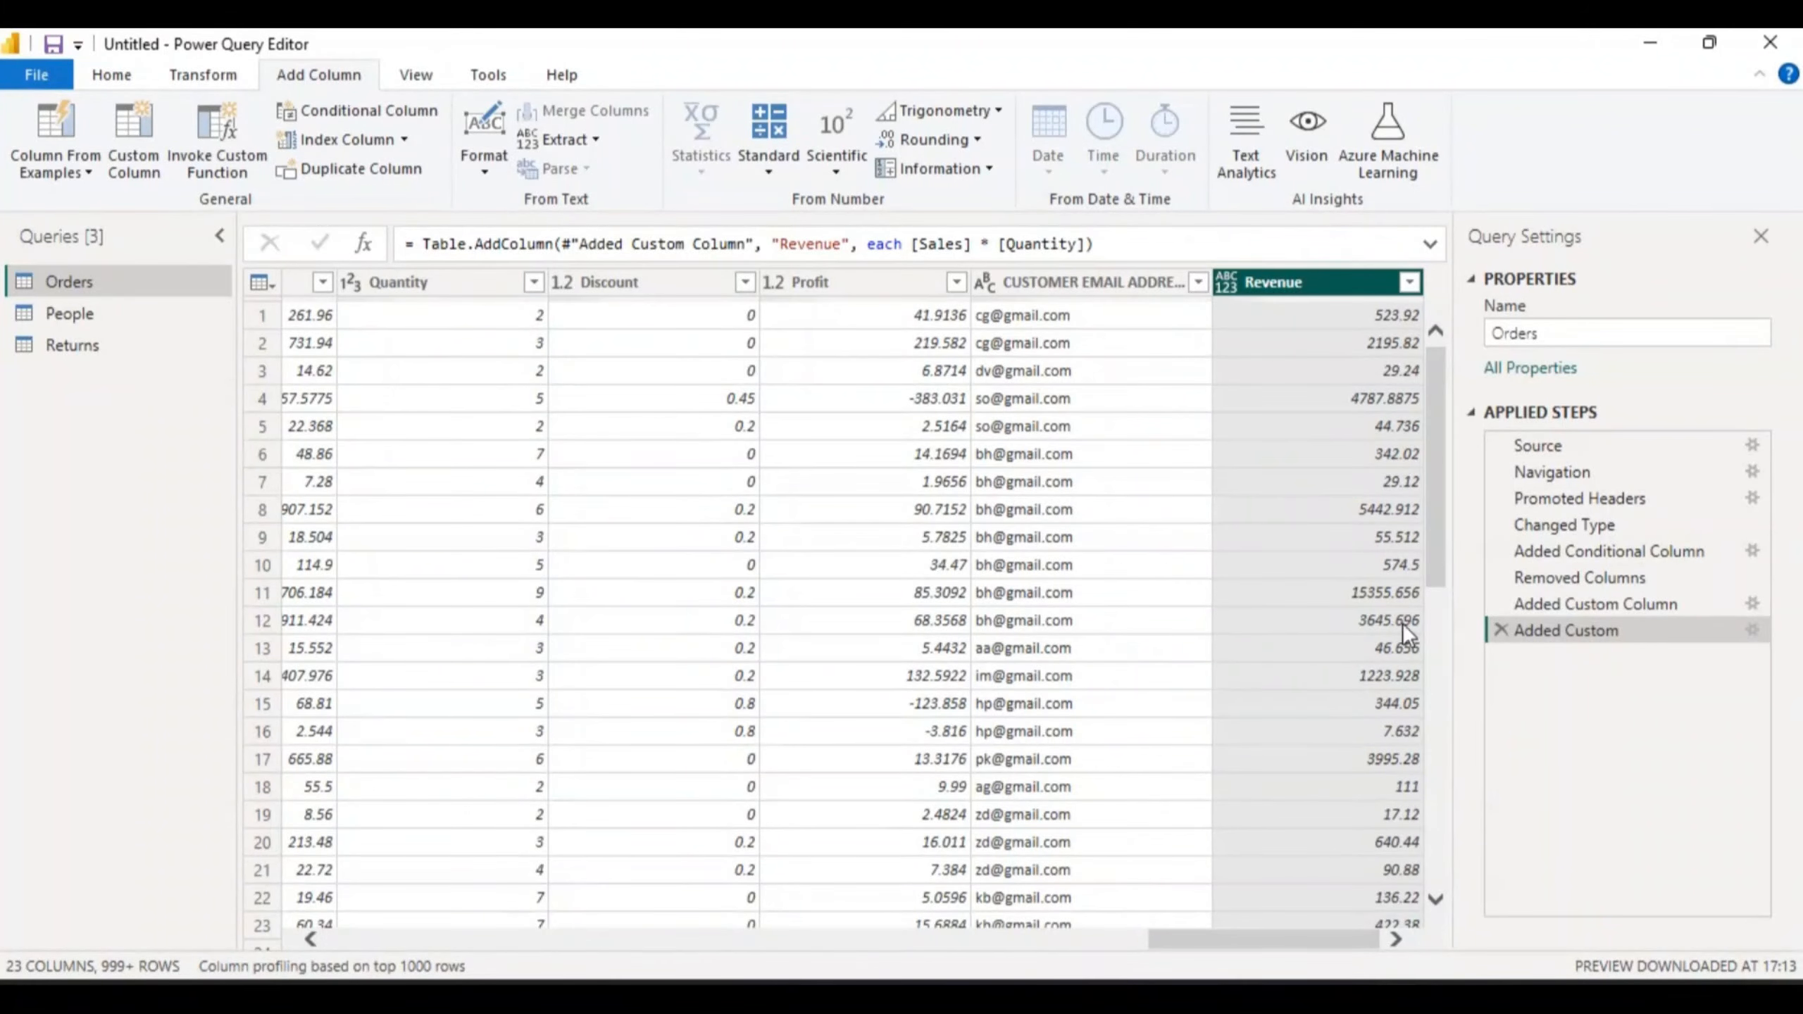
# - Change the Revenue column's data type to Decimal Number
pyautogui.moveTo(1431, 412); pyautogui.dragTo(1424, 339)
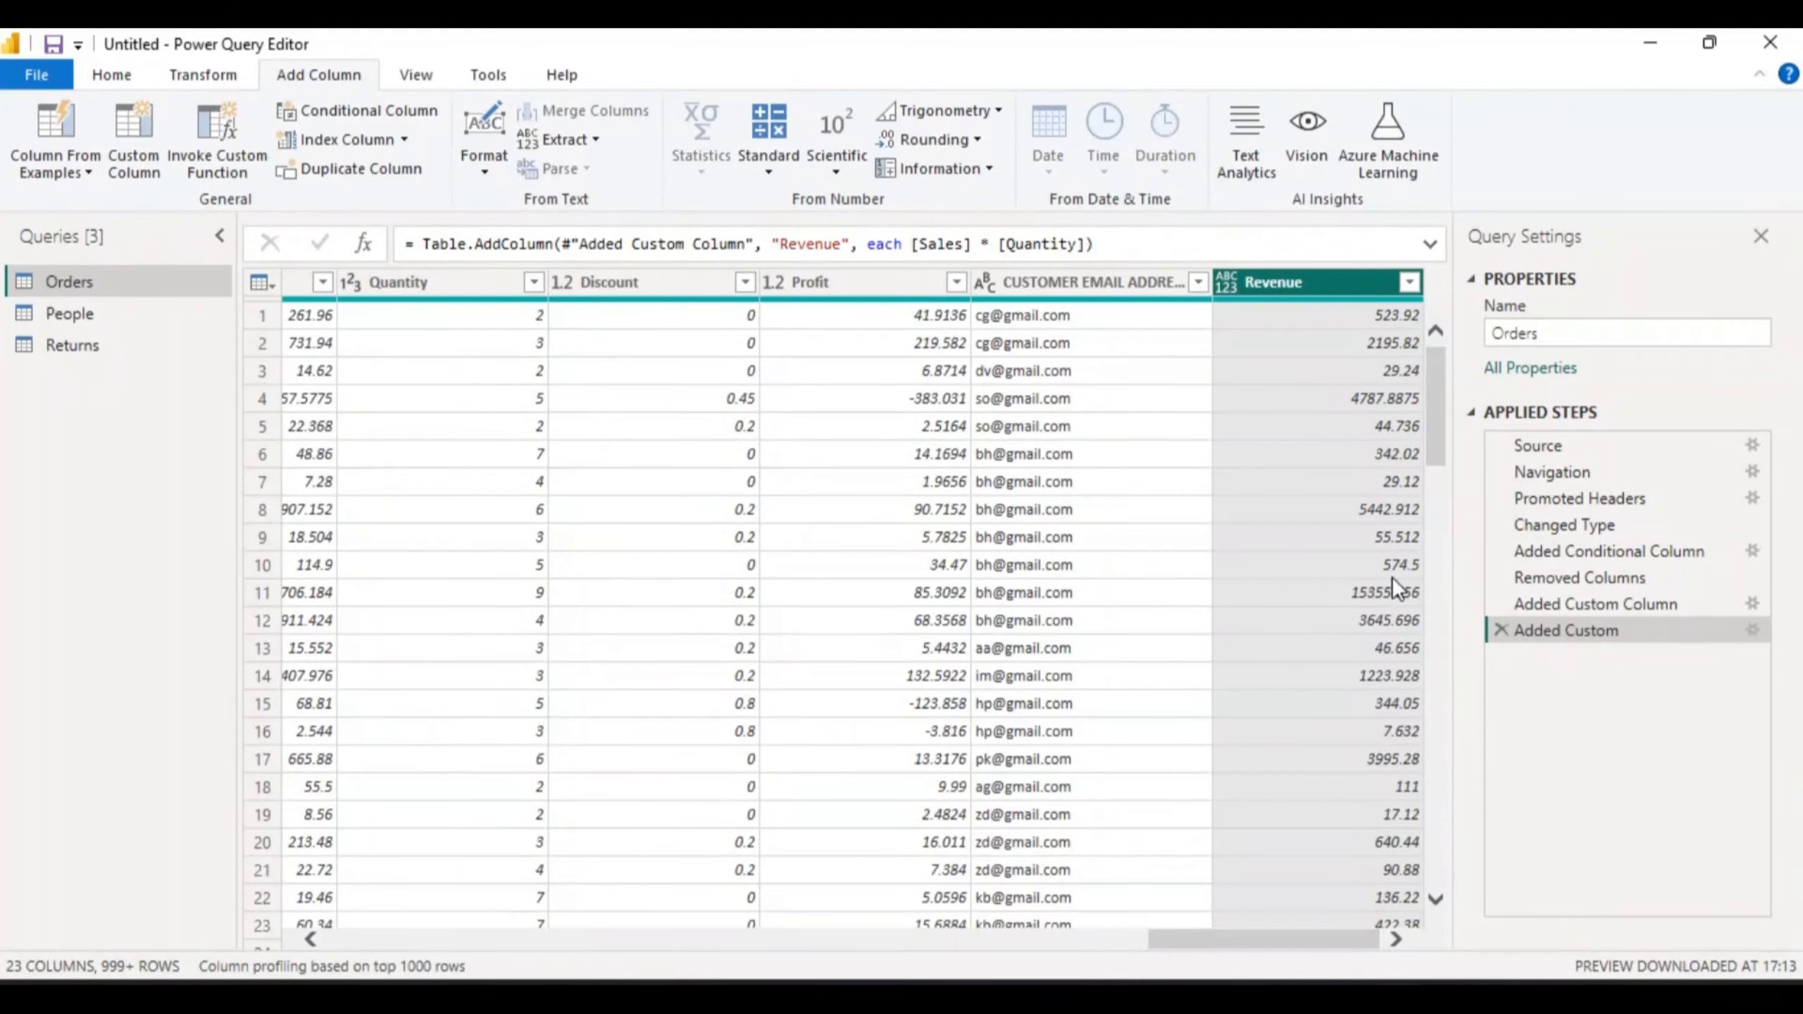
pyautogui.click(1228, 282)
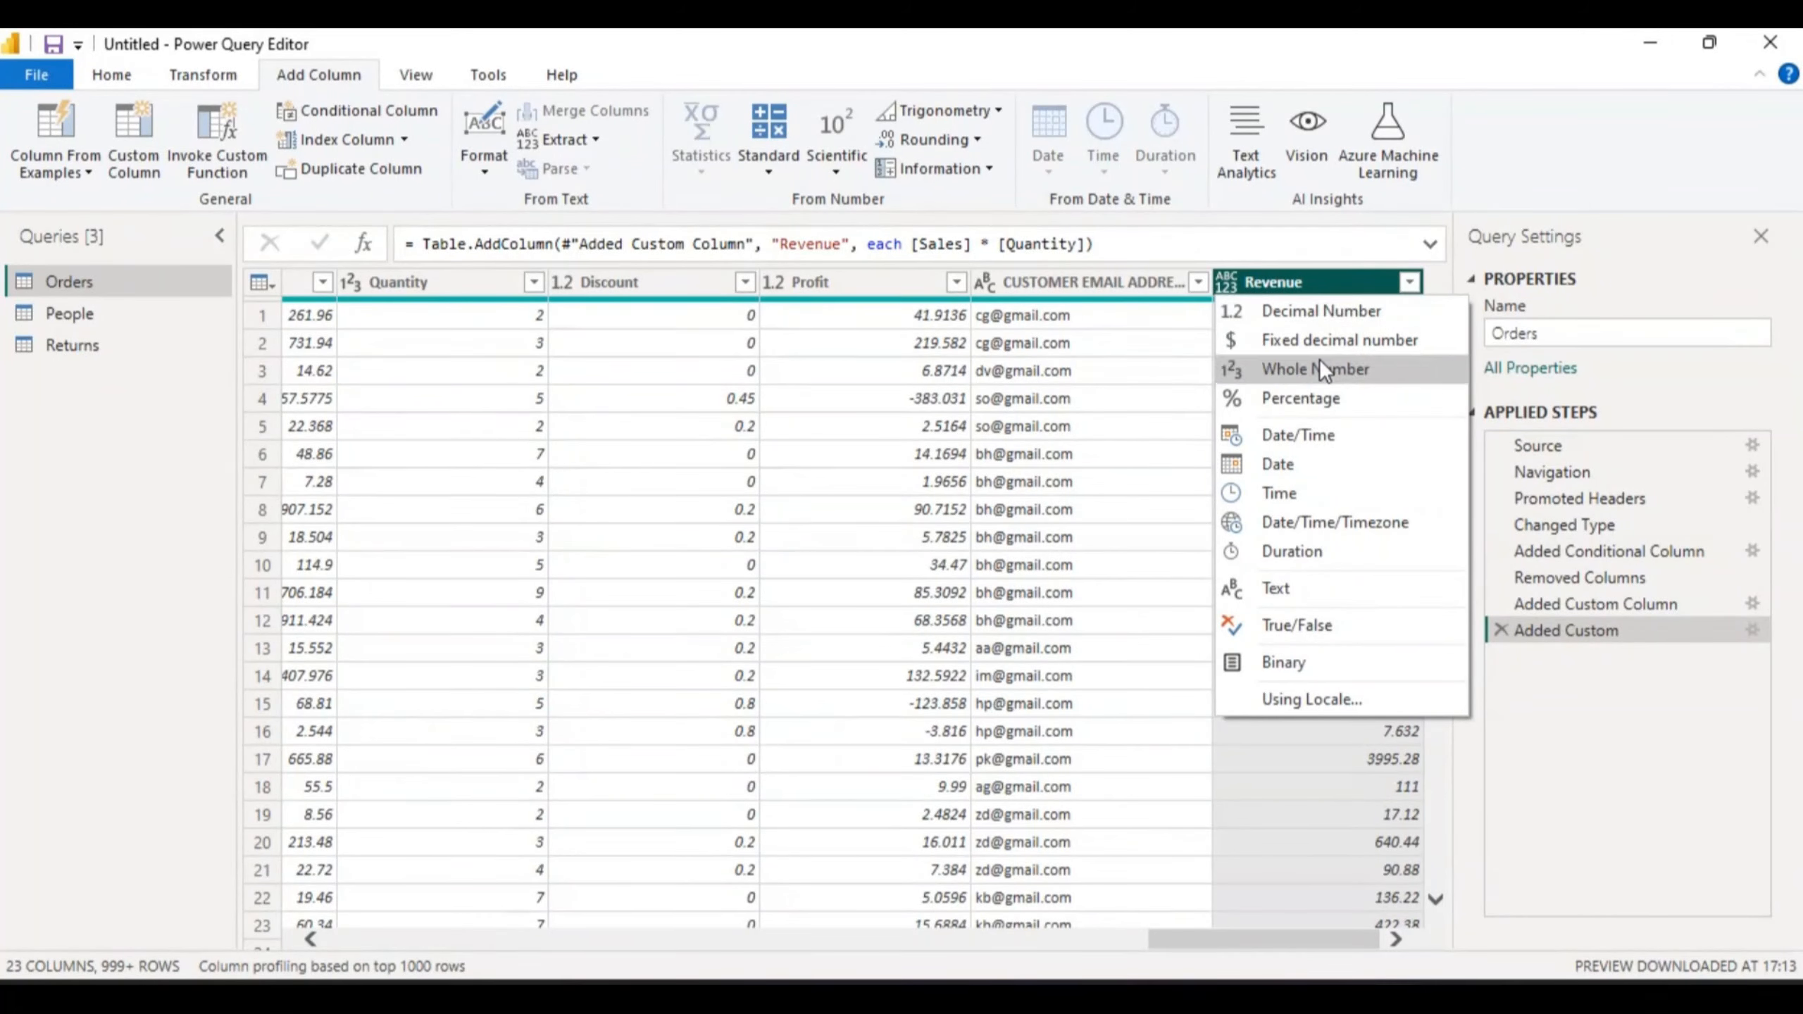
pyautogui.click(1318, 311)
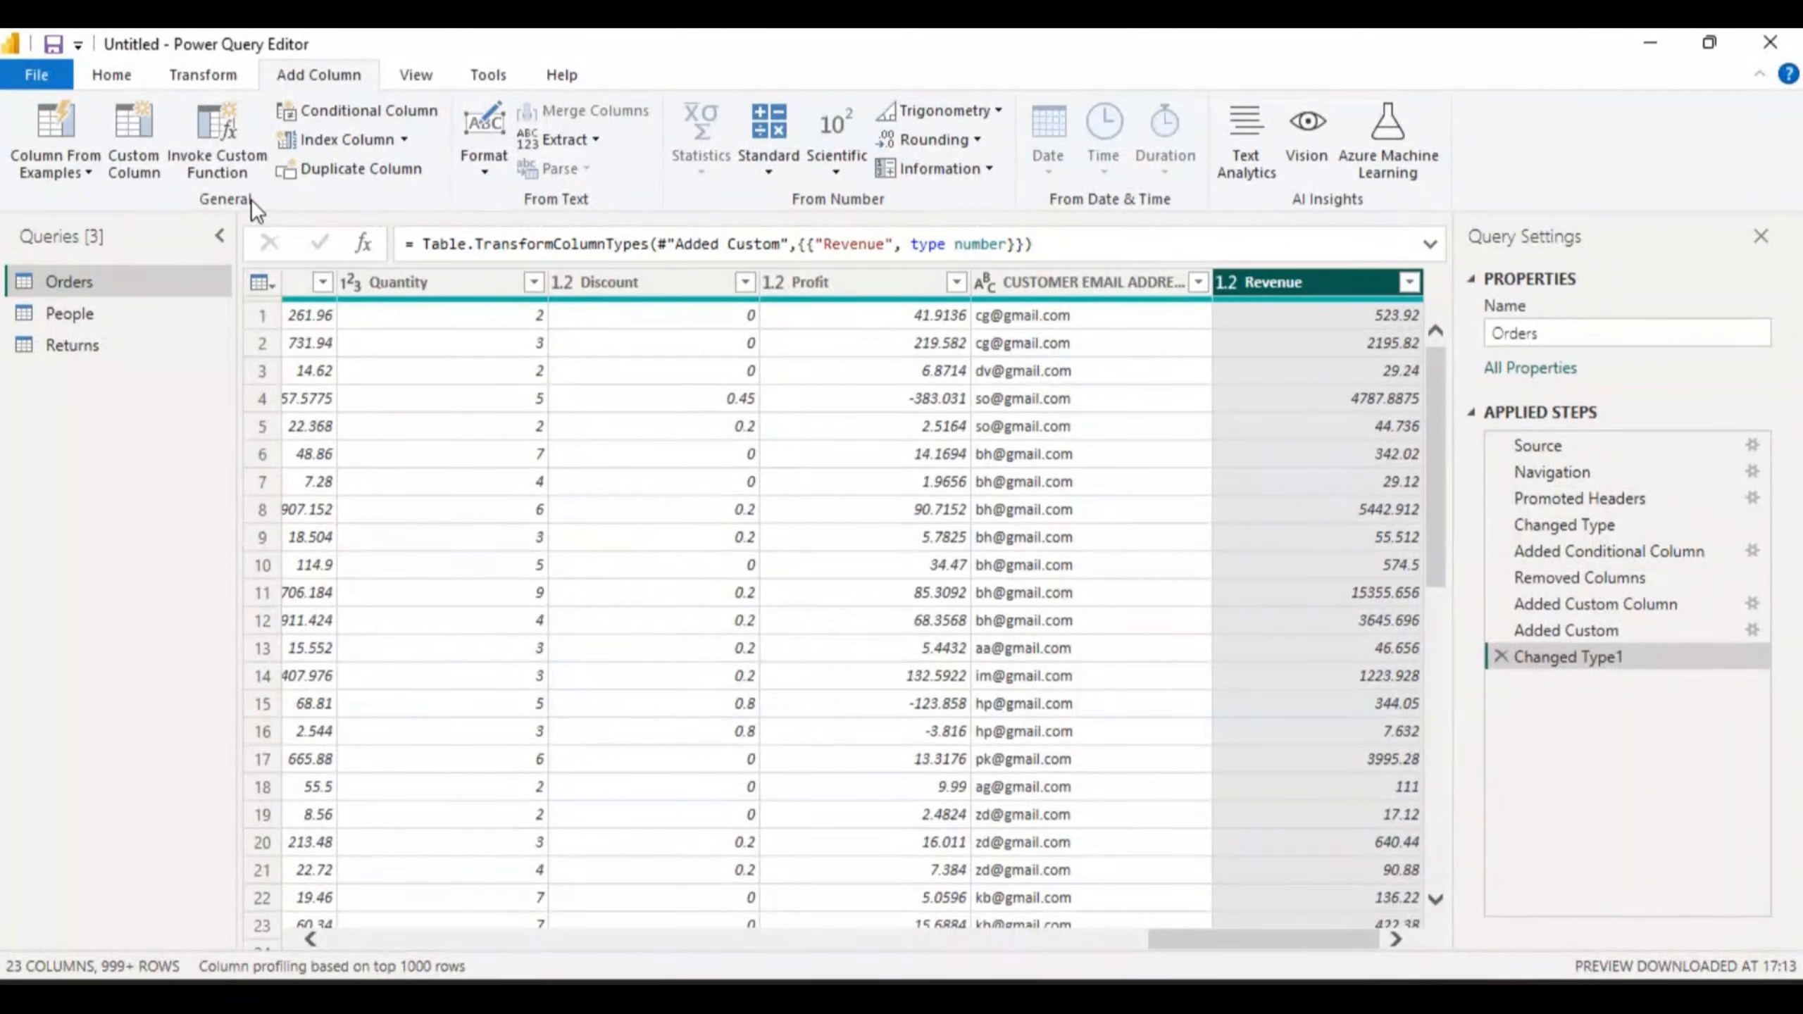
# - Open the Invoke Custom Function dialog from Add Column
pyautogui.click(220, 146)
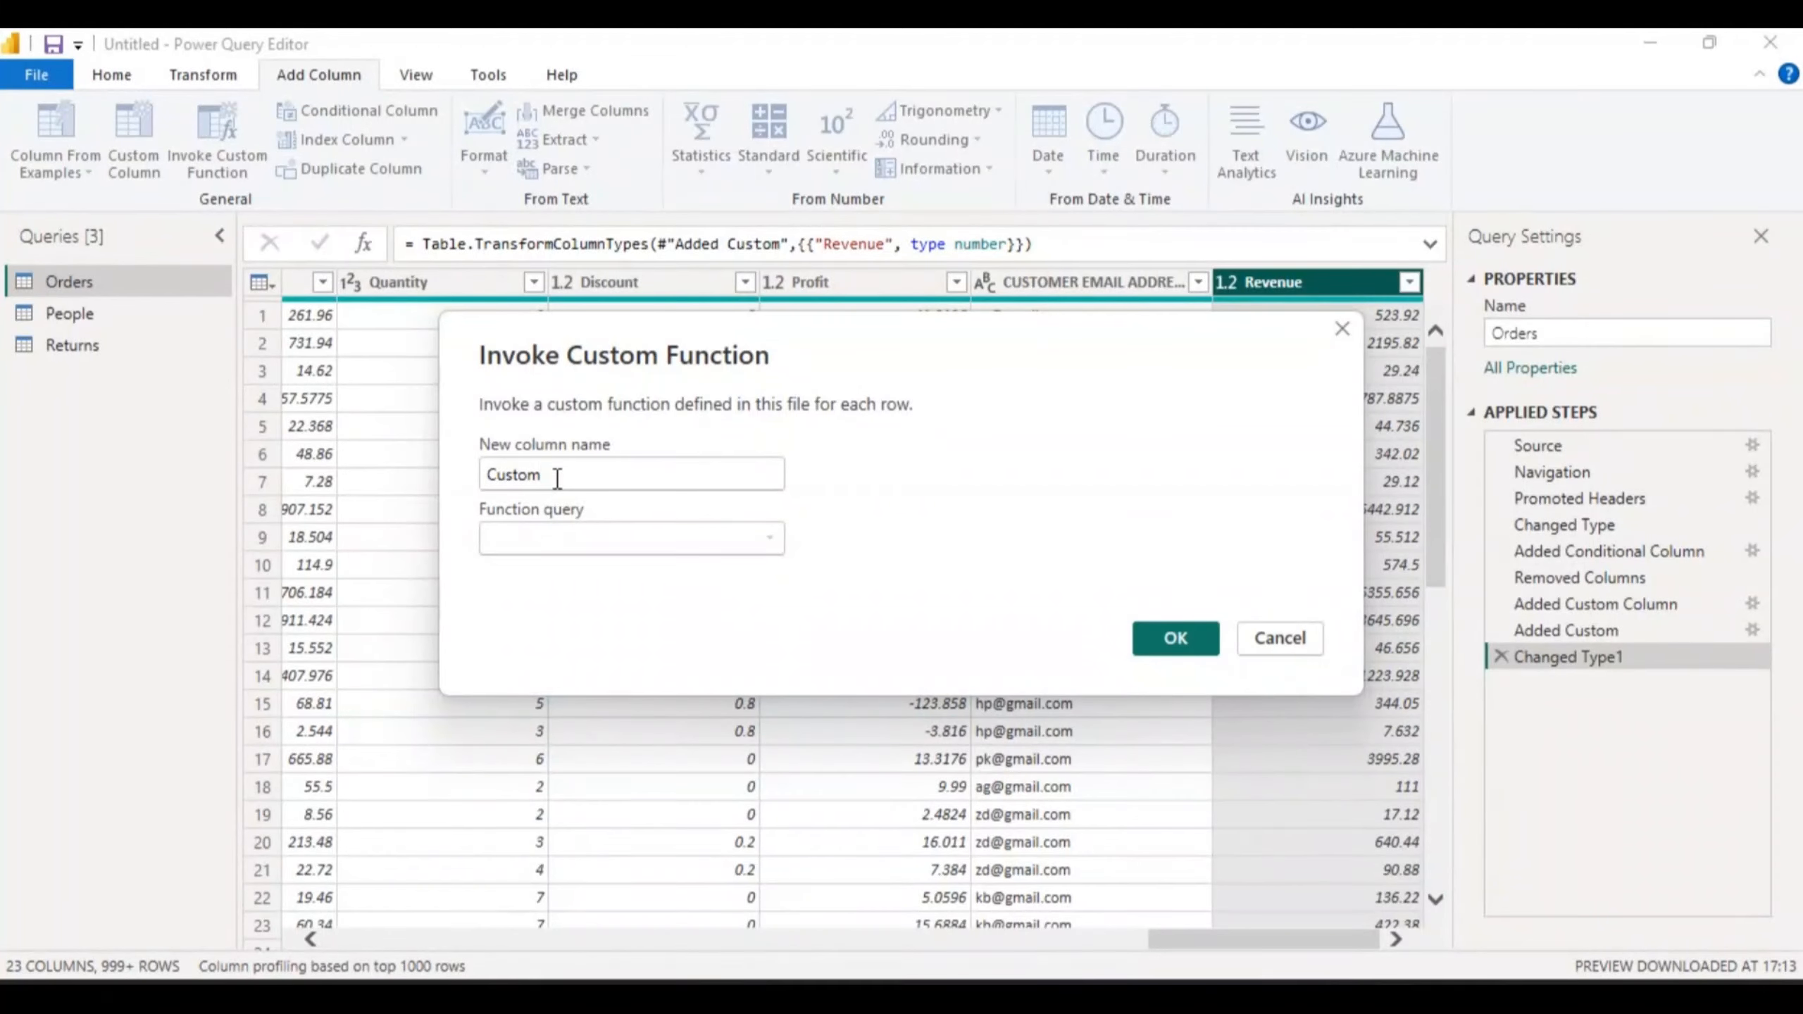
# - Name the new function column Expanded_Profit
pyautogui.press('BackSpace')
pyautogui.press('BackSpace')
pyautogui.press('BackSpace')
pyautogui.press('BackSpace')
pyautogui.press('BackSpace')
pyautogui.press('BackSpace')
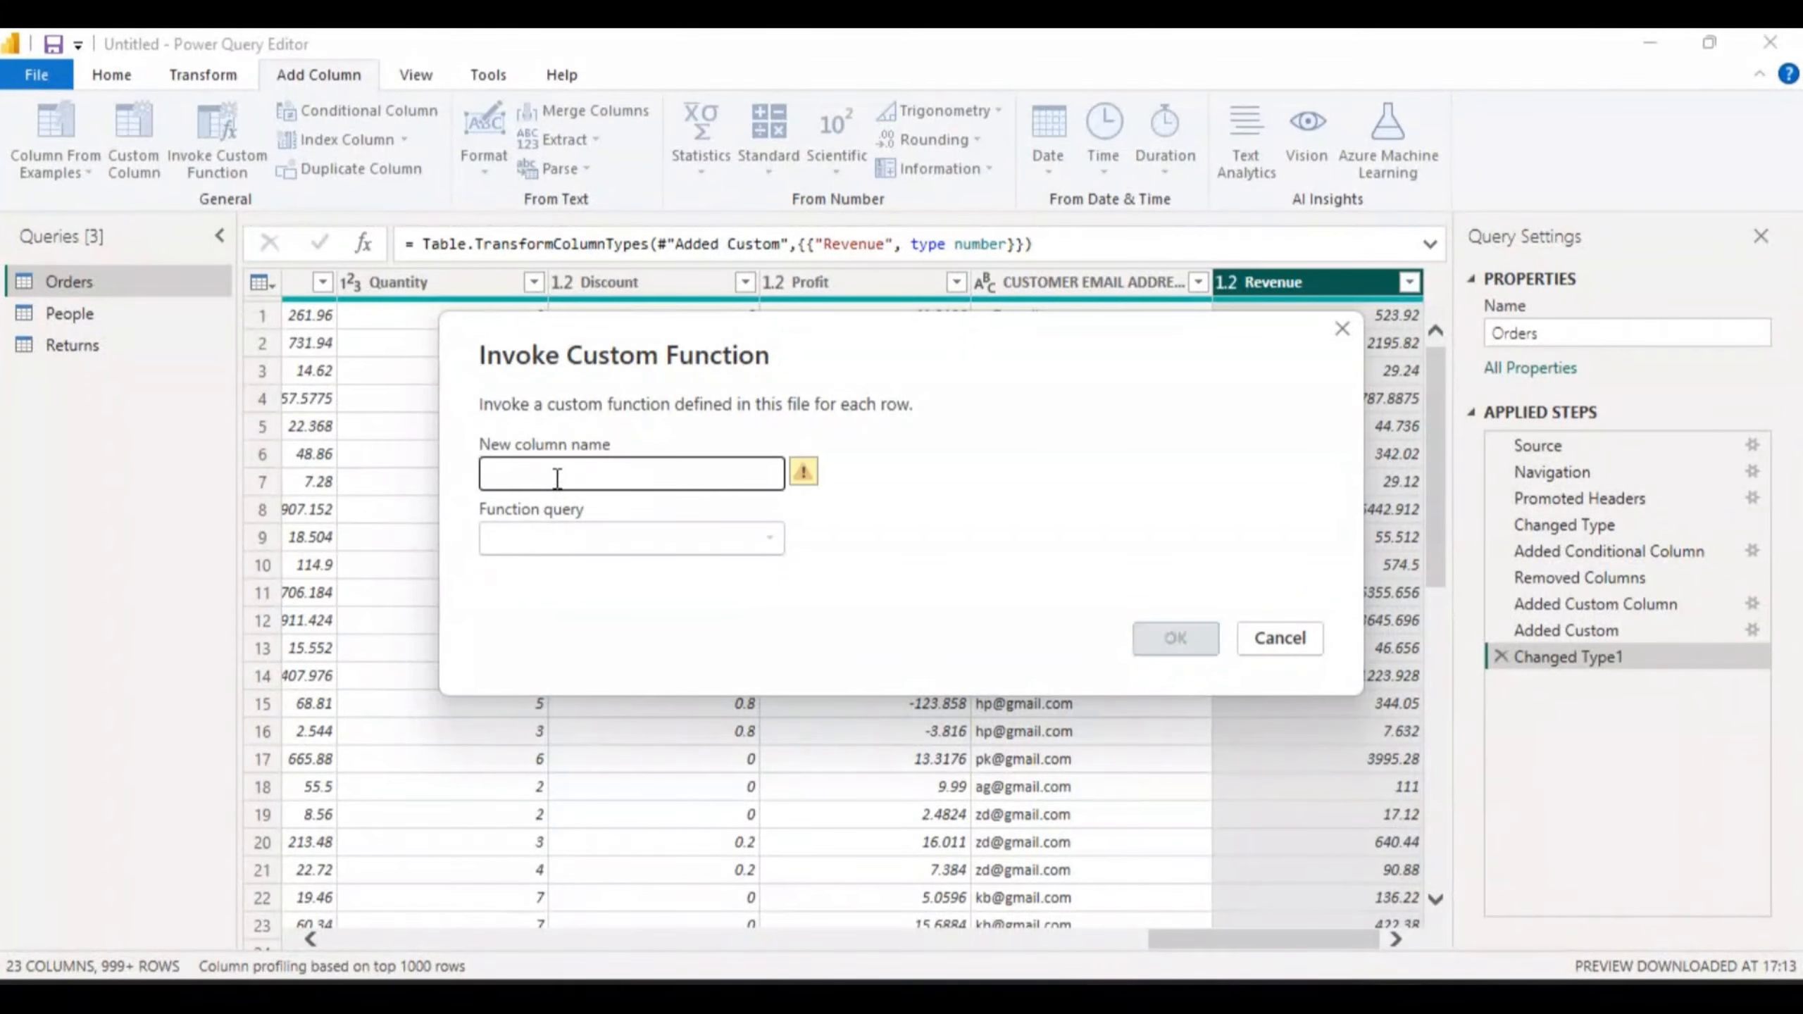
pyautogui.write('Expa')
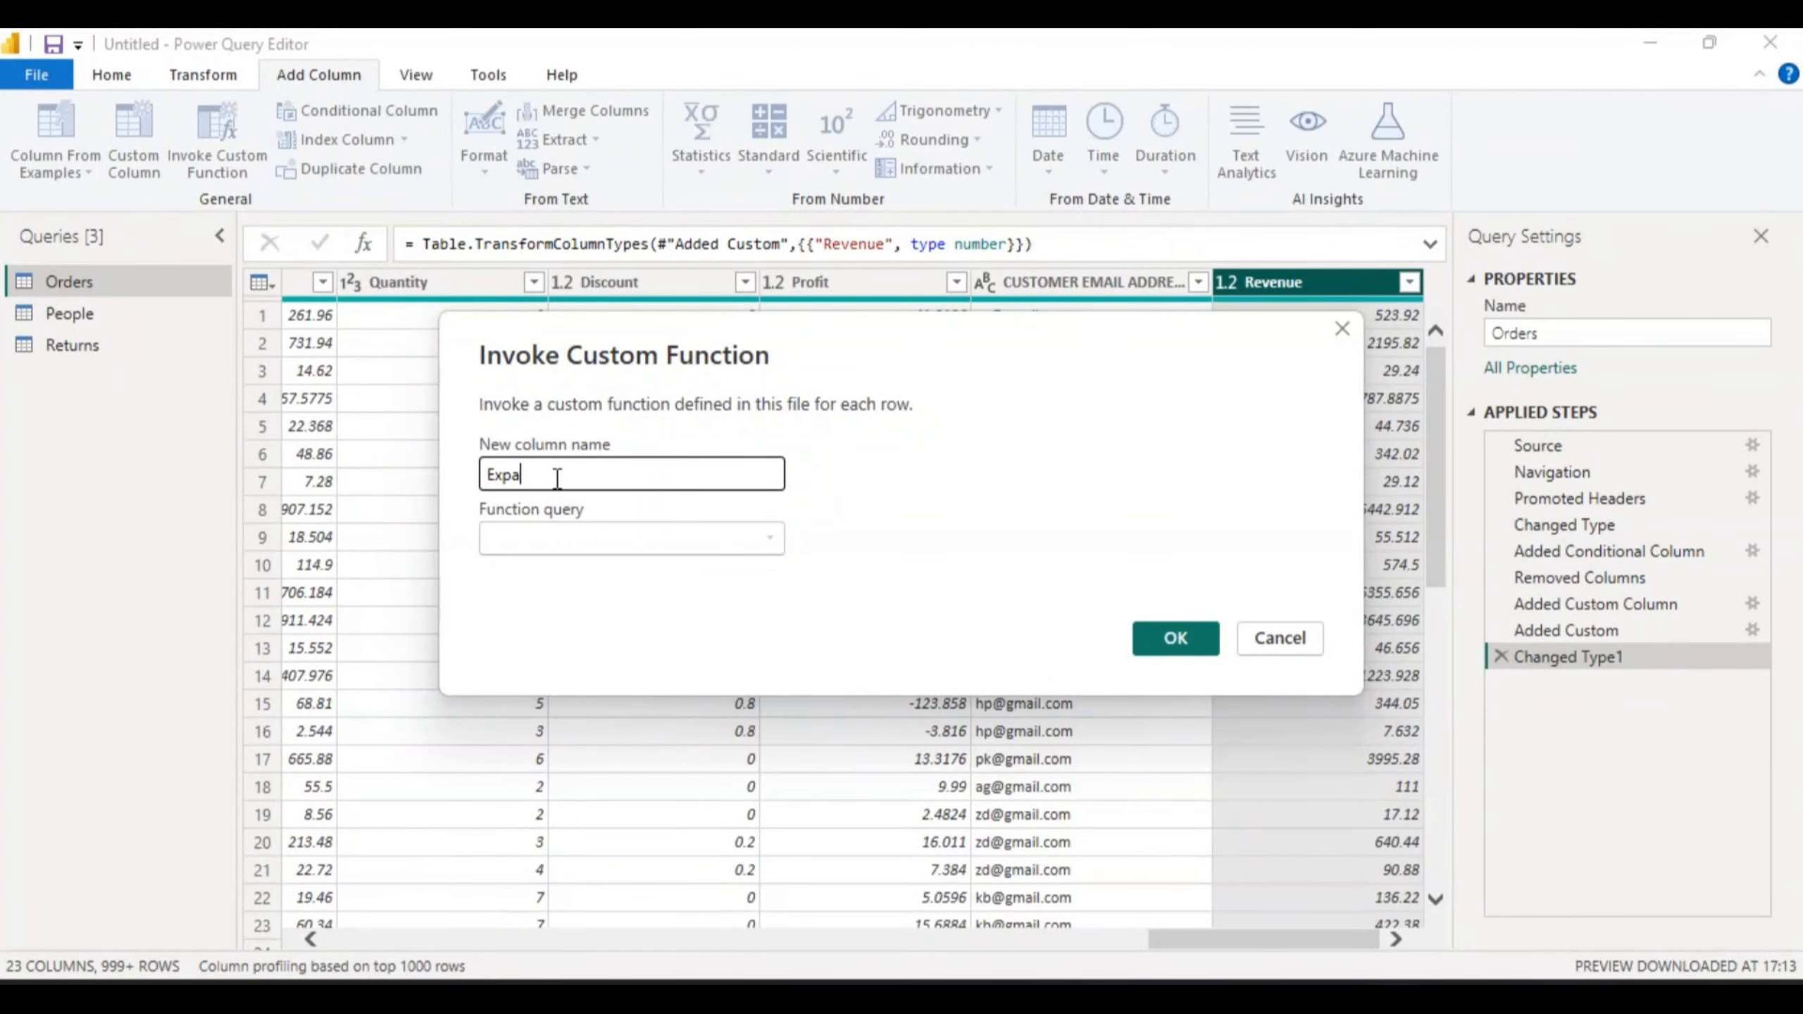
pyautogui.write('nded')
pyautogui.write('Profit')
pyautogui.press('Left')
pyautogui.press('Left')
pyautogui.press('Left')
pyautogui.press('Left')
pyautogui.press('Left')
pyautogui.press('Left')
pyautogui.press('BackSpace')
pyautogui.write('_')
# - Find the Function query list empty and close the dialog without adding a column
pyautogui.click(769, 537)
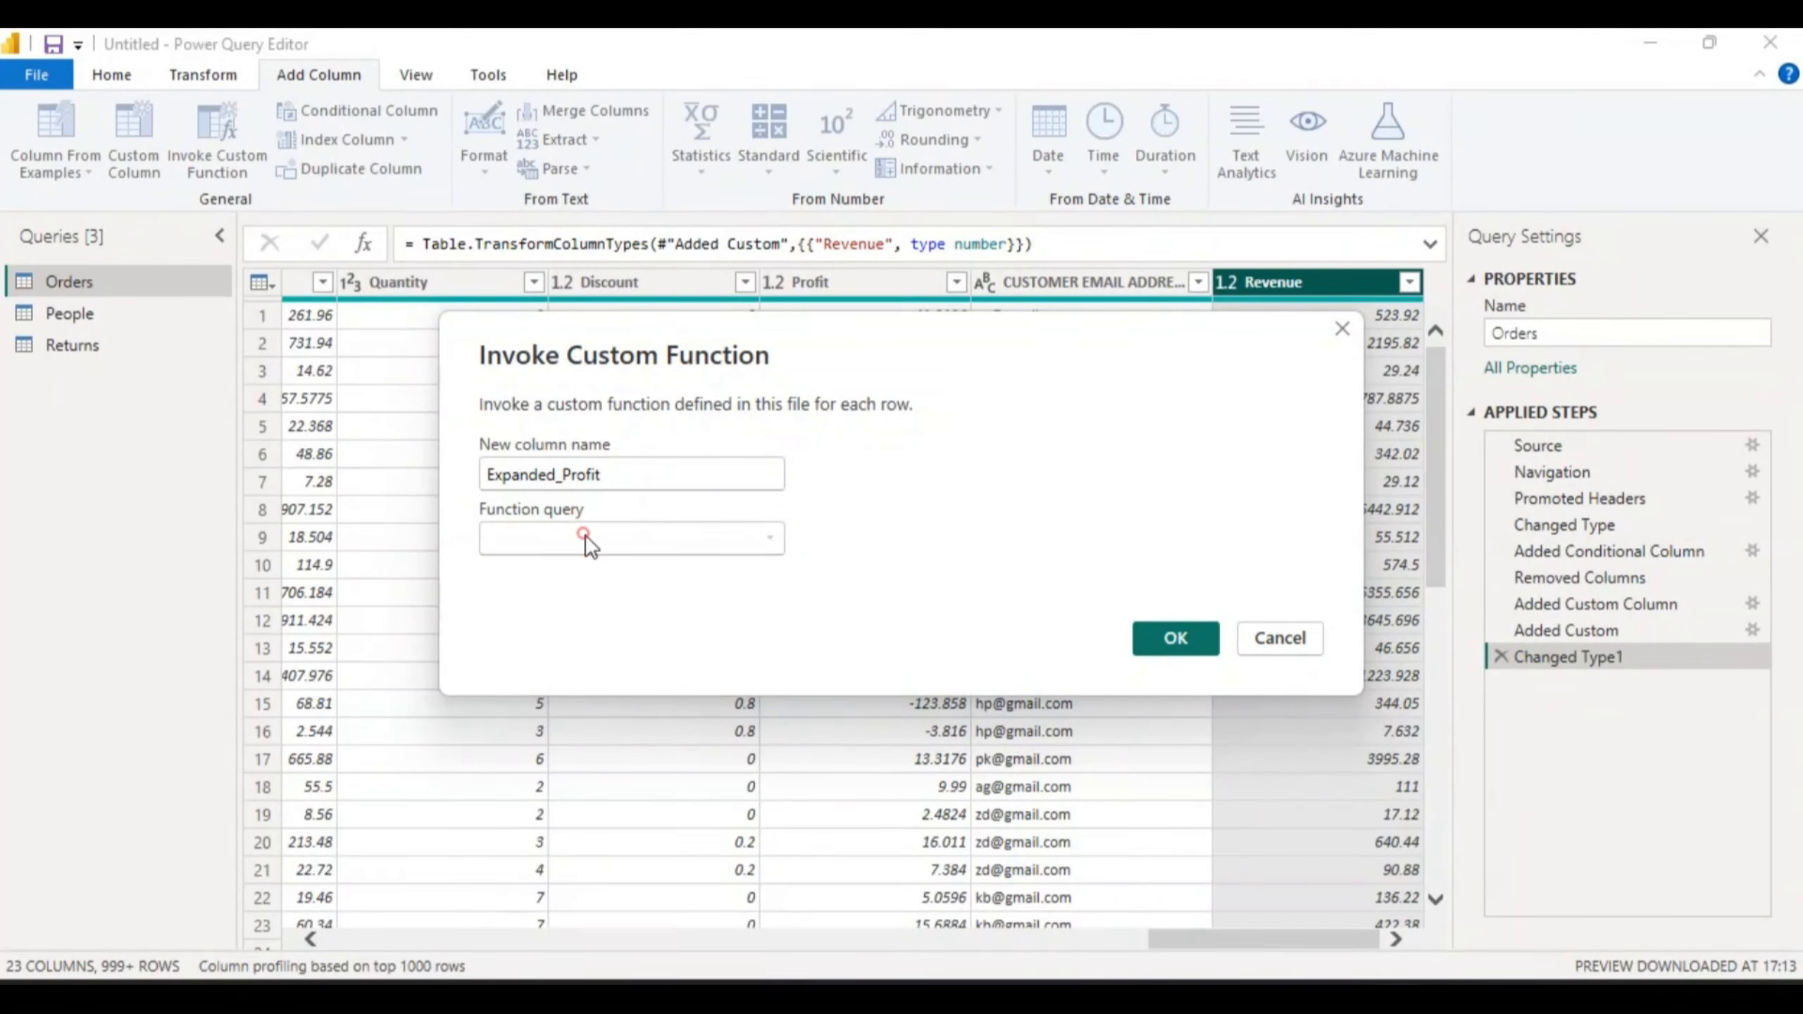
pyautogui.click(771, 538)
pyautogui.click(770, 537)
pyautogui.click(1169, 636)
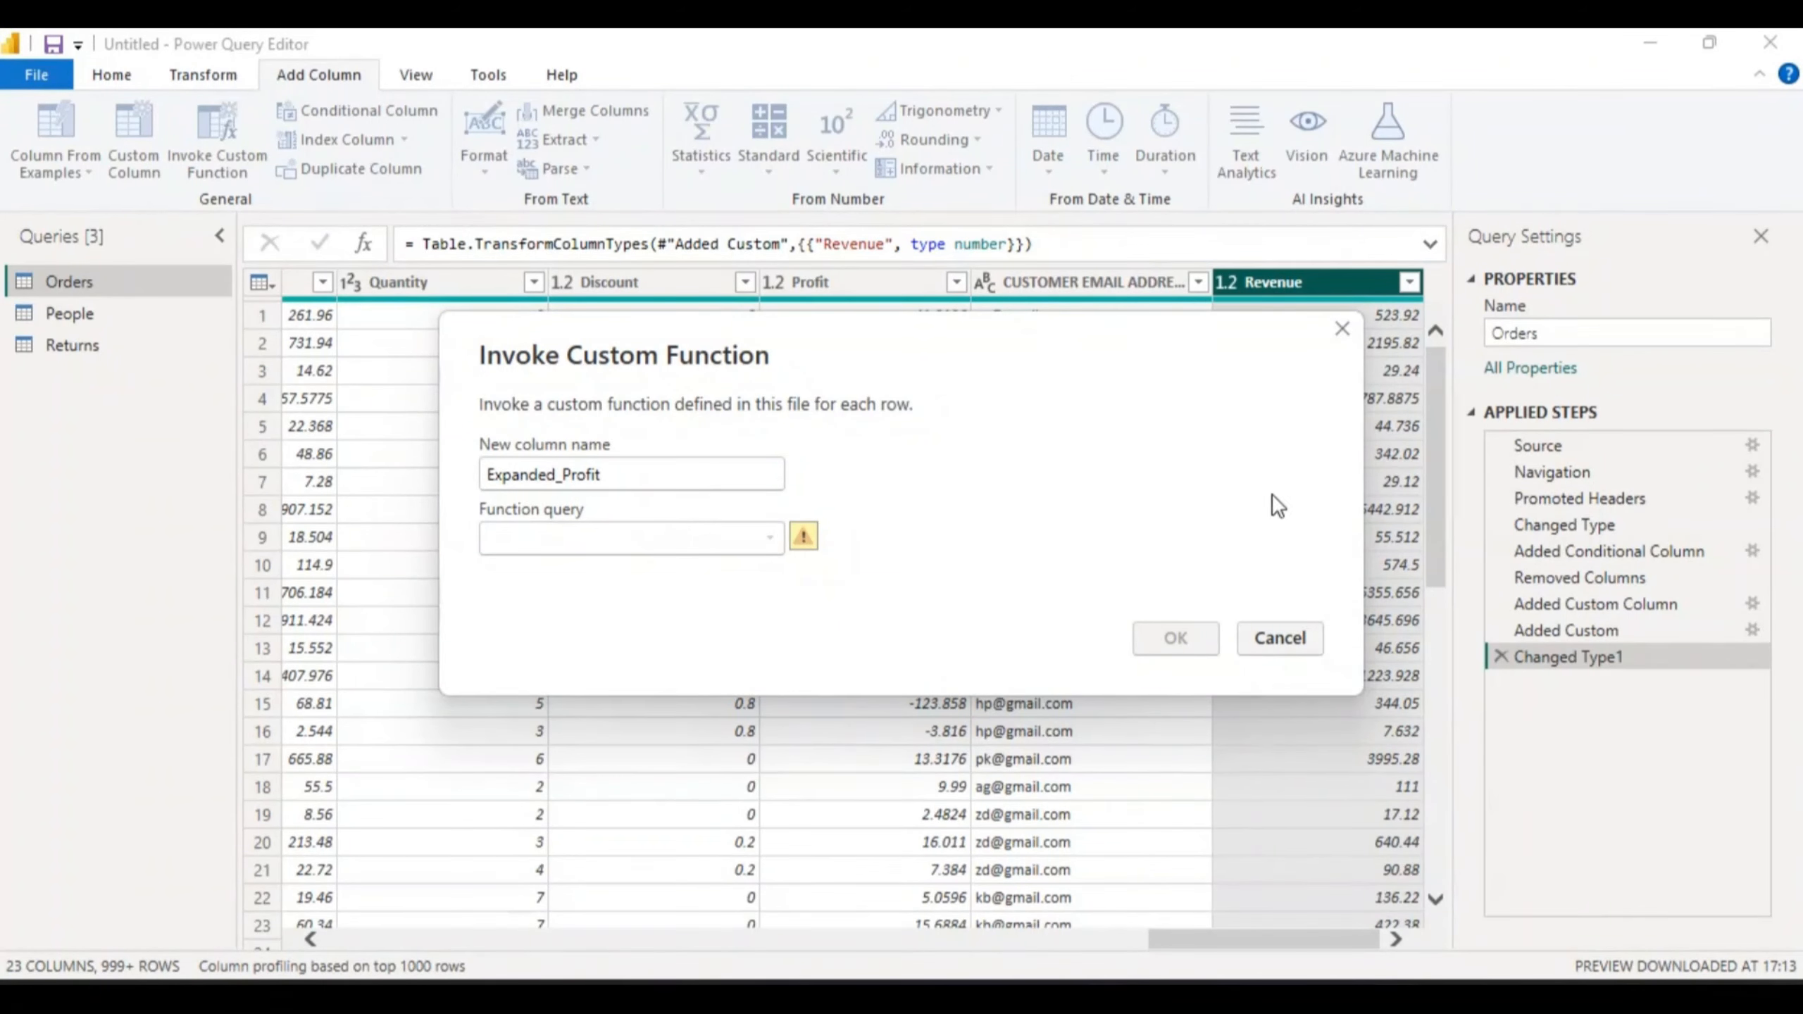
pyautogui.click(1349, 324)
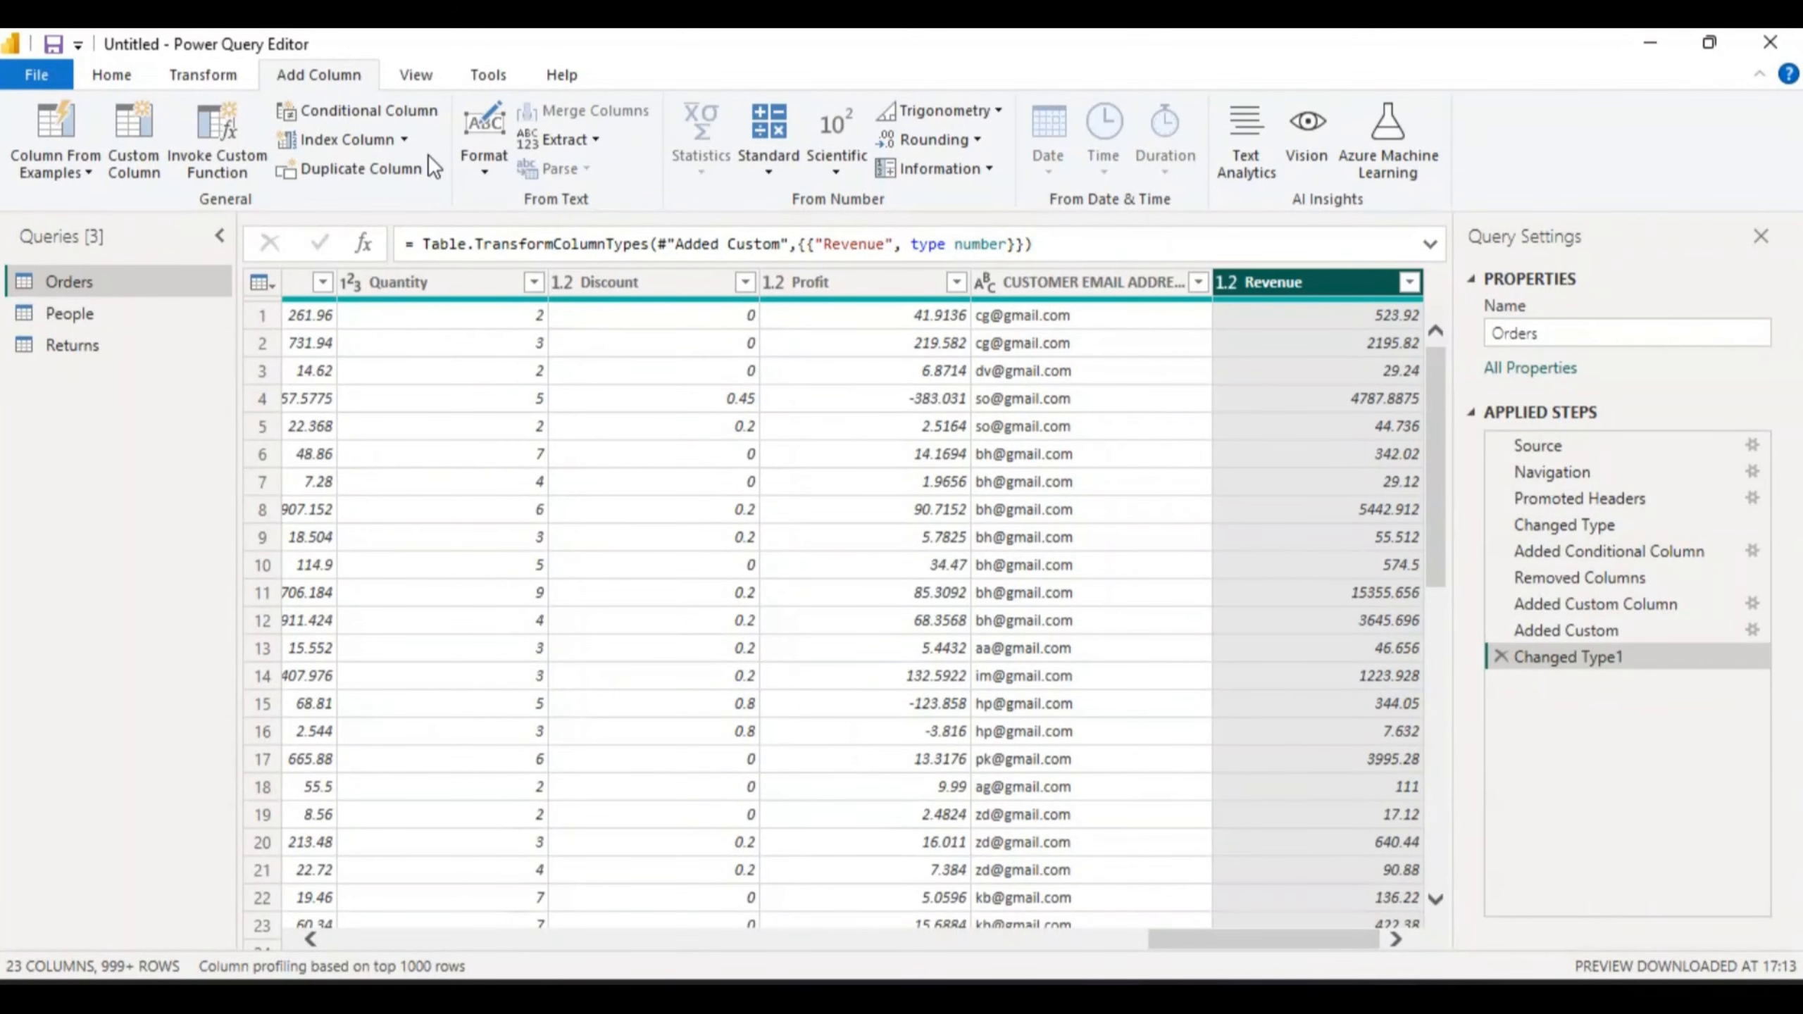
# - On the View tab, scroll the grid back left and toggle the formula bar off and on
pyautogui.click(413, 74)
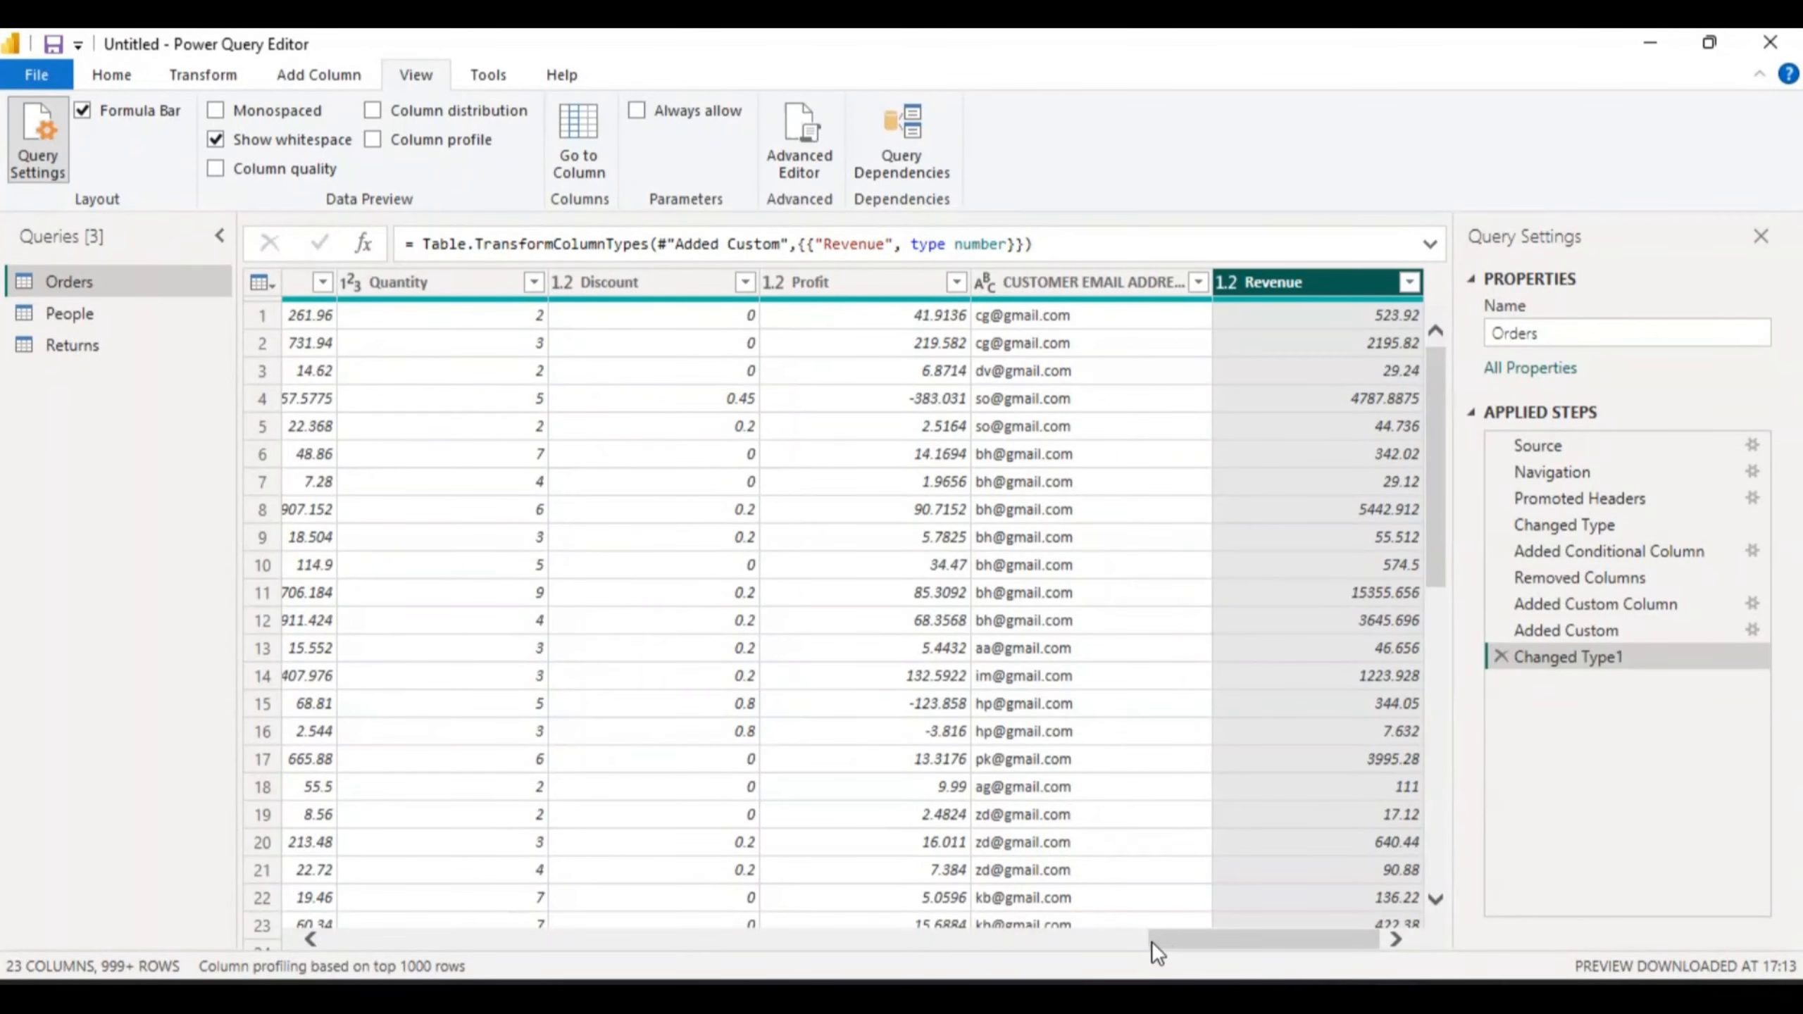
pyautogui.moveTo(1152, 941); pyautogui.dragTo(299, 936)
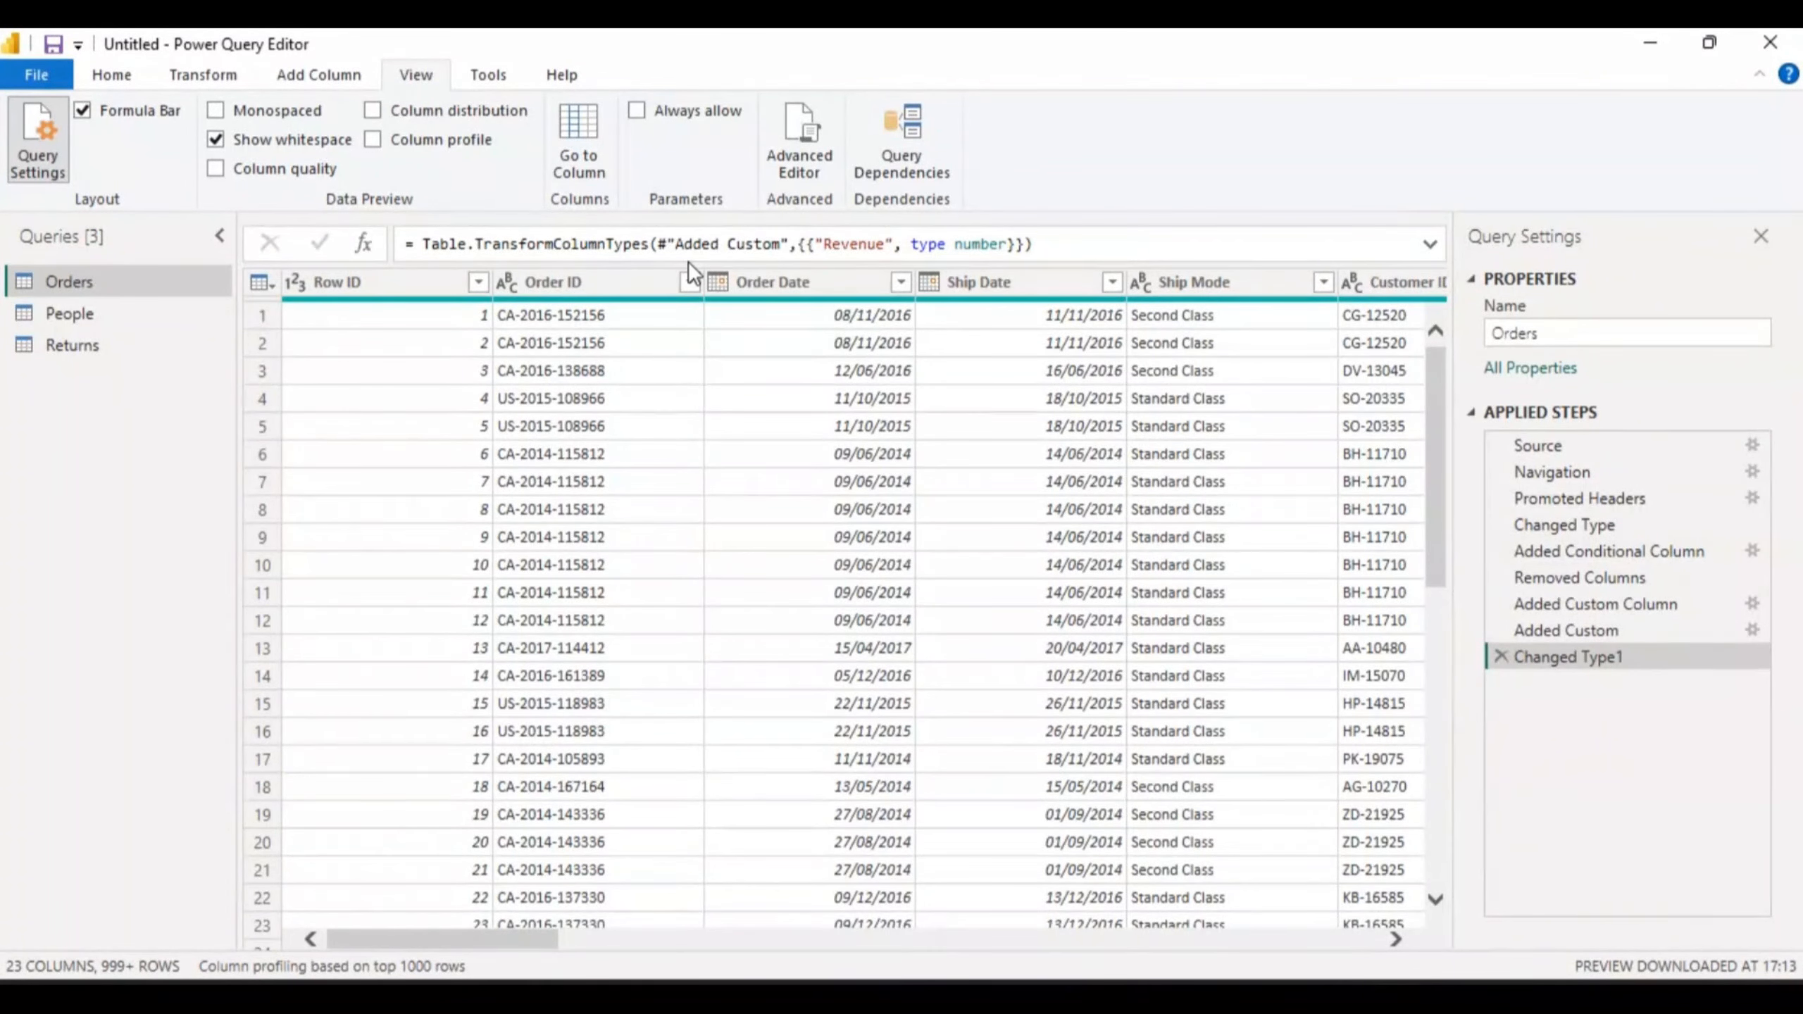
pyautogui.click(81, 111)
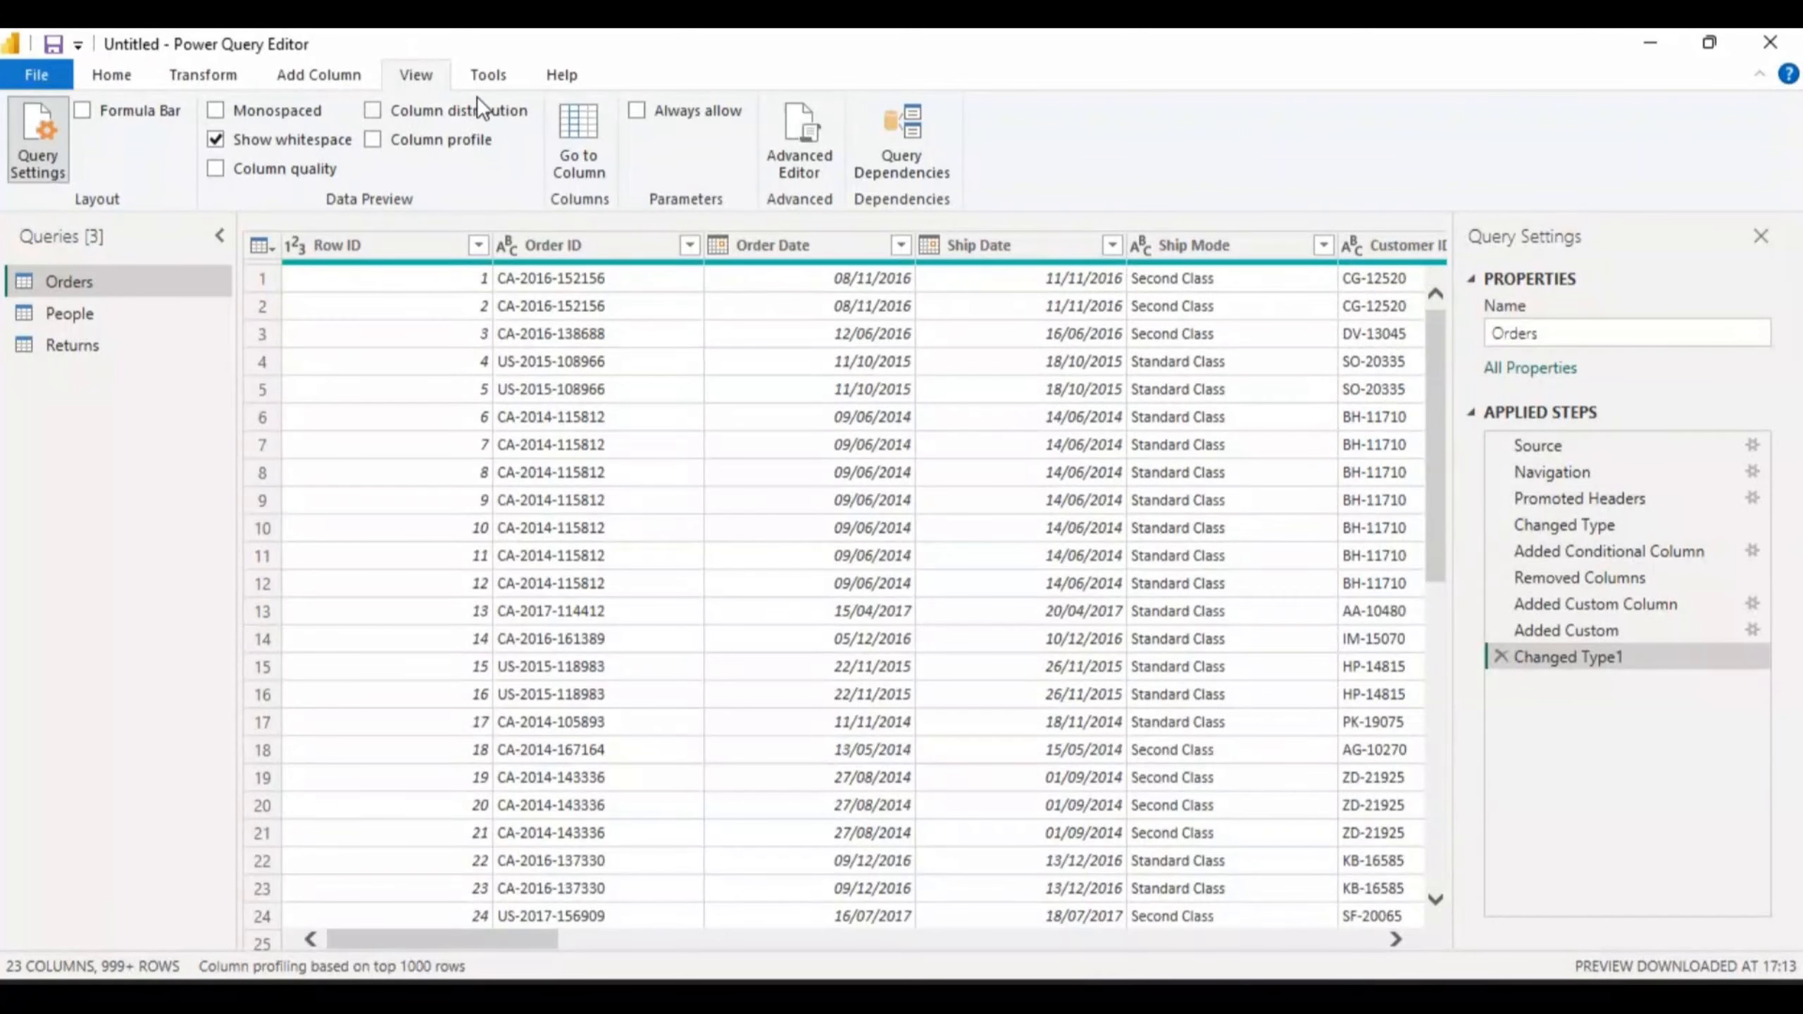
pyautogui.click(79, 110)
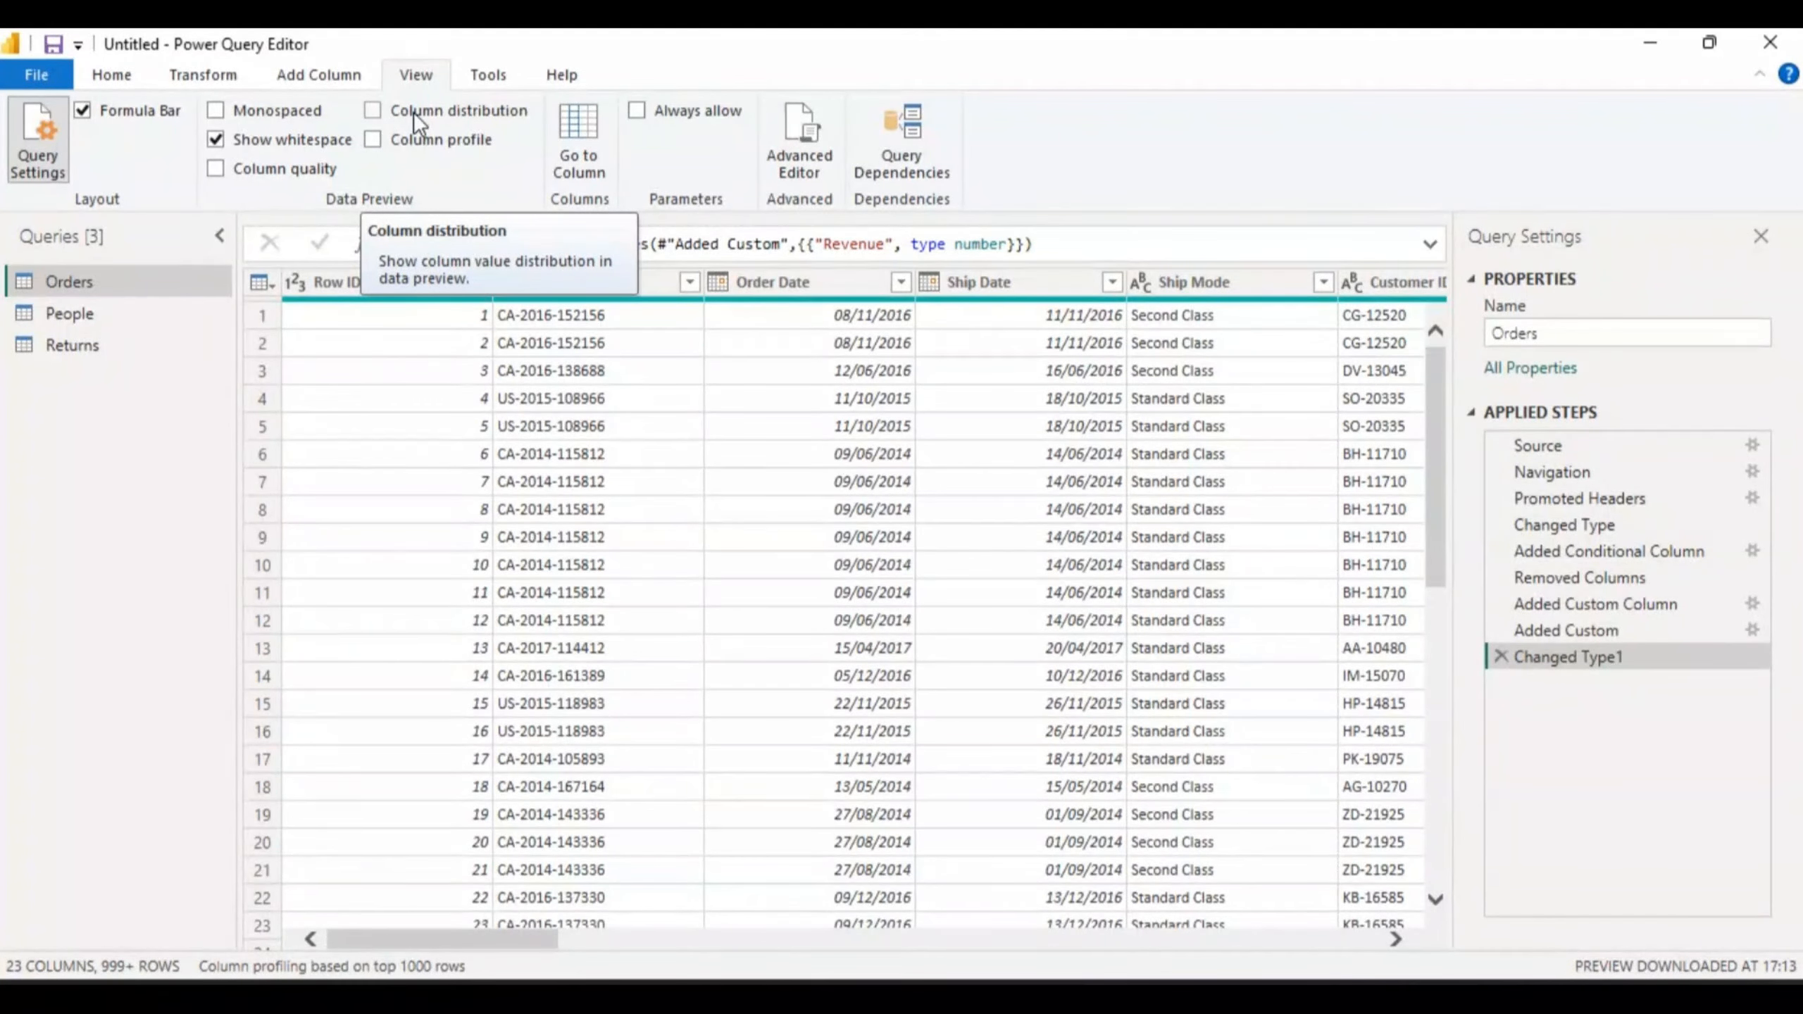
# - Turn on Column quality so each Orders column shows 100% valid, 0% error and 0% empty
pyautogui.click(213, 167)
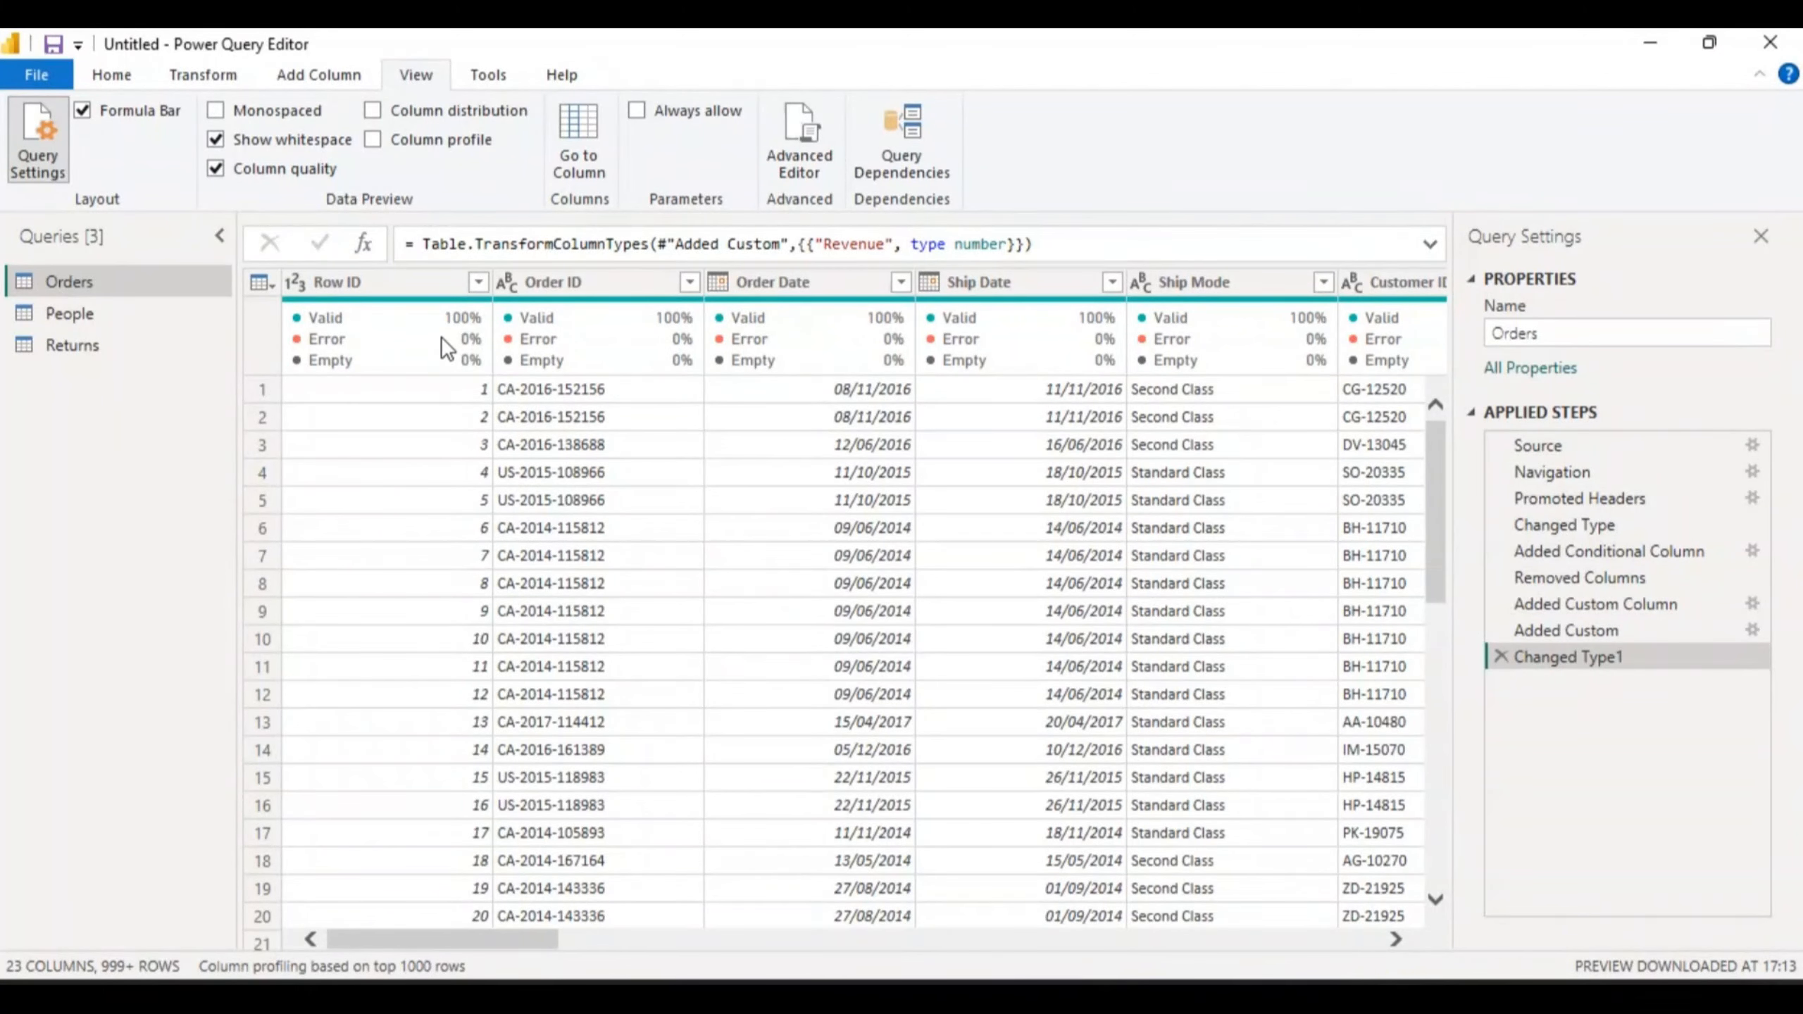
pyautogui.moveTo(341, 336)
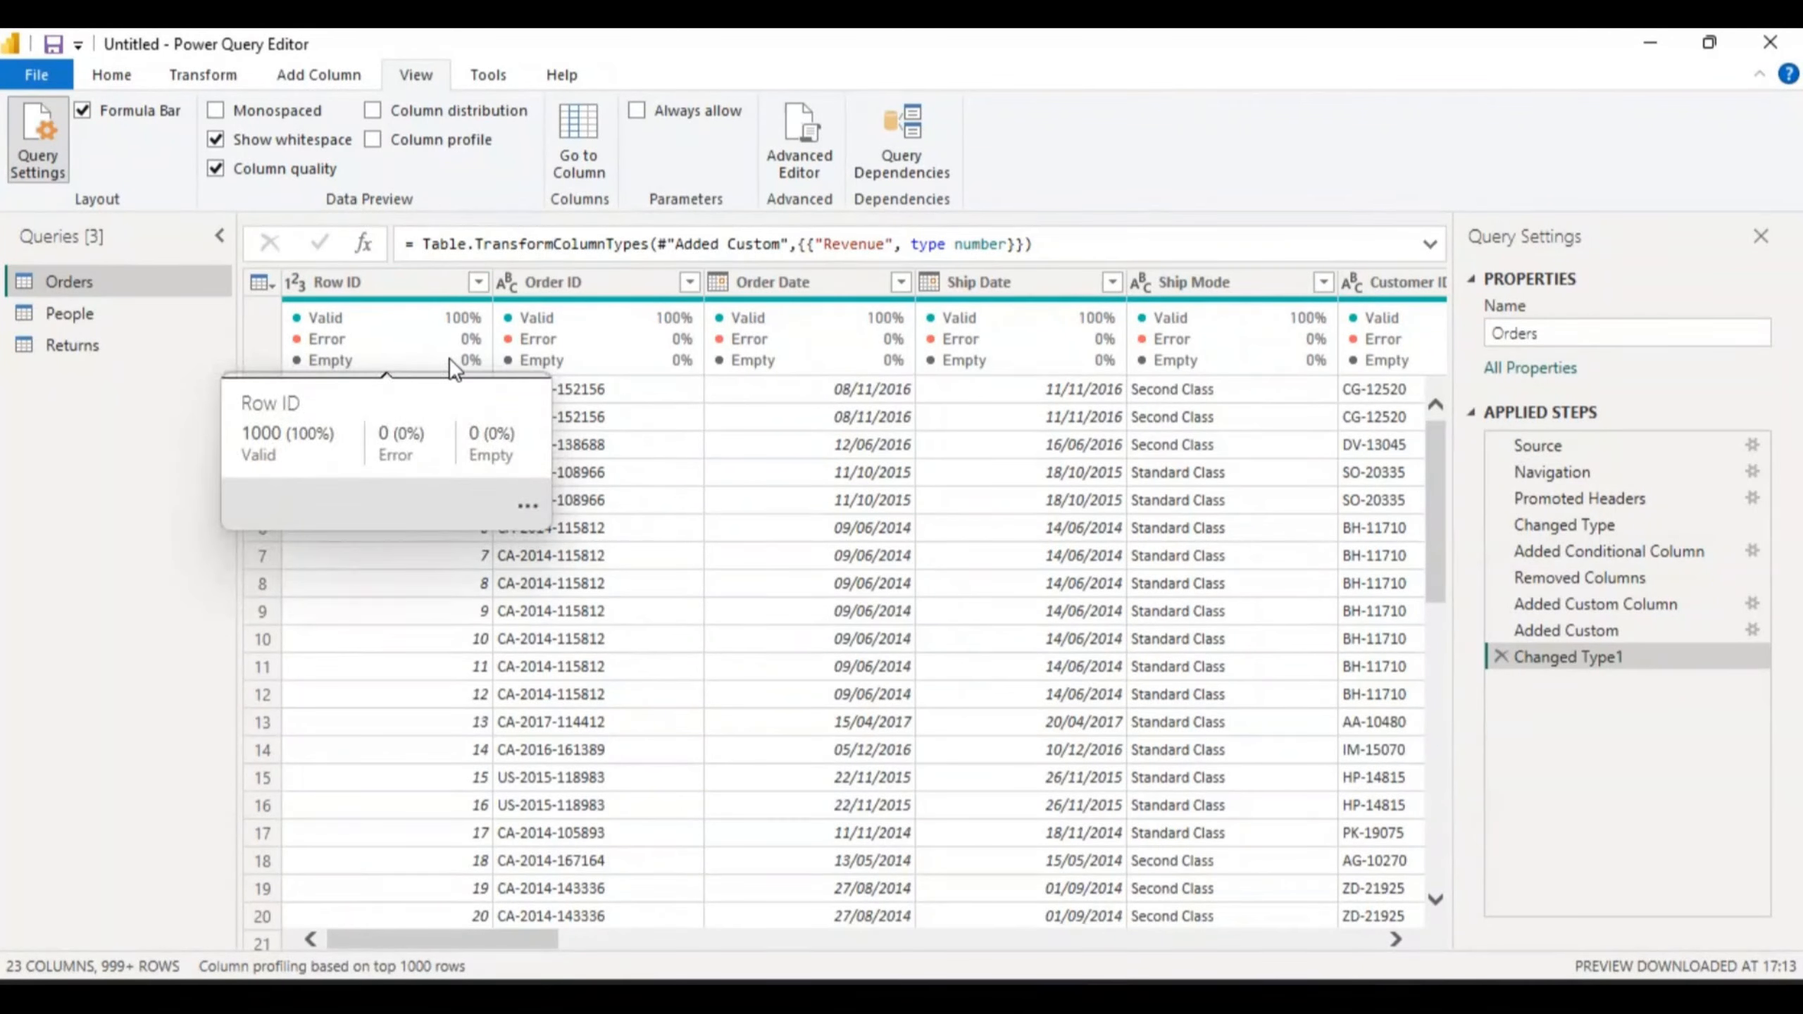
pyautogui.moveTo(597, 347)
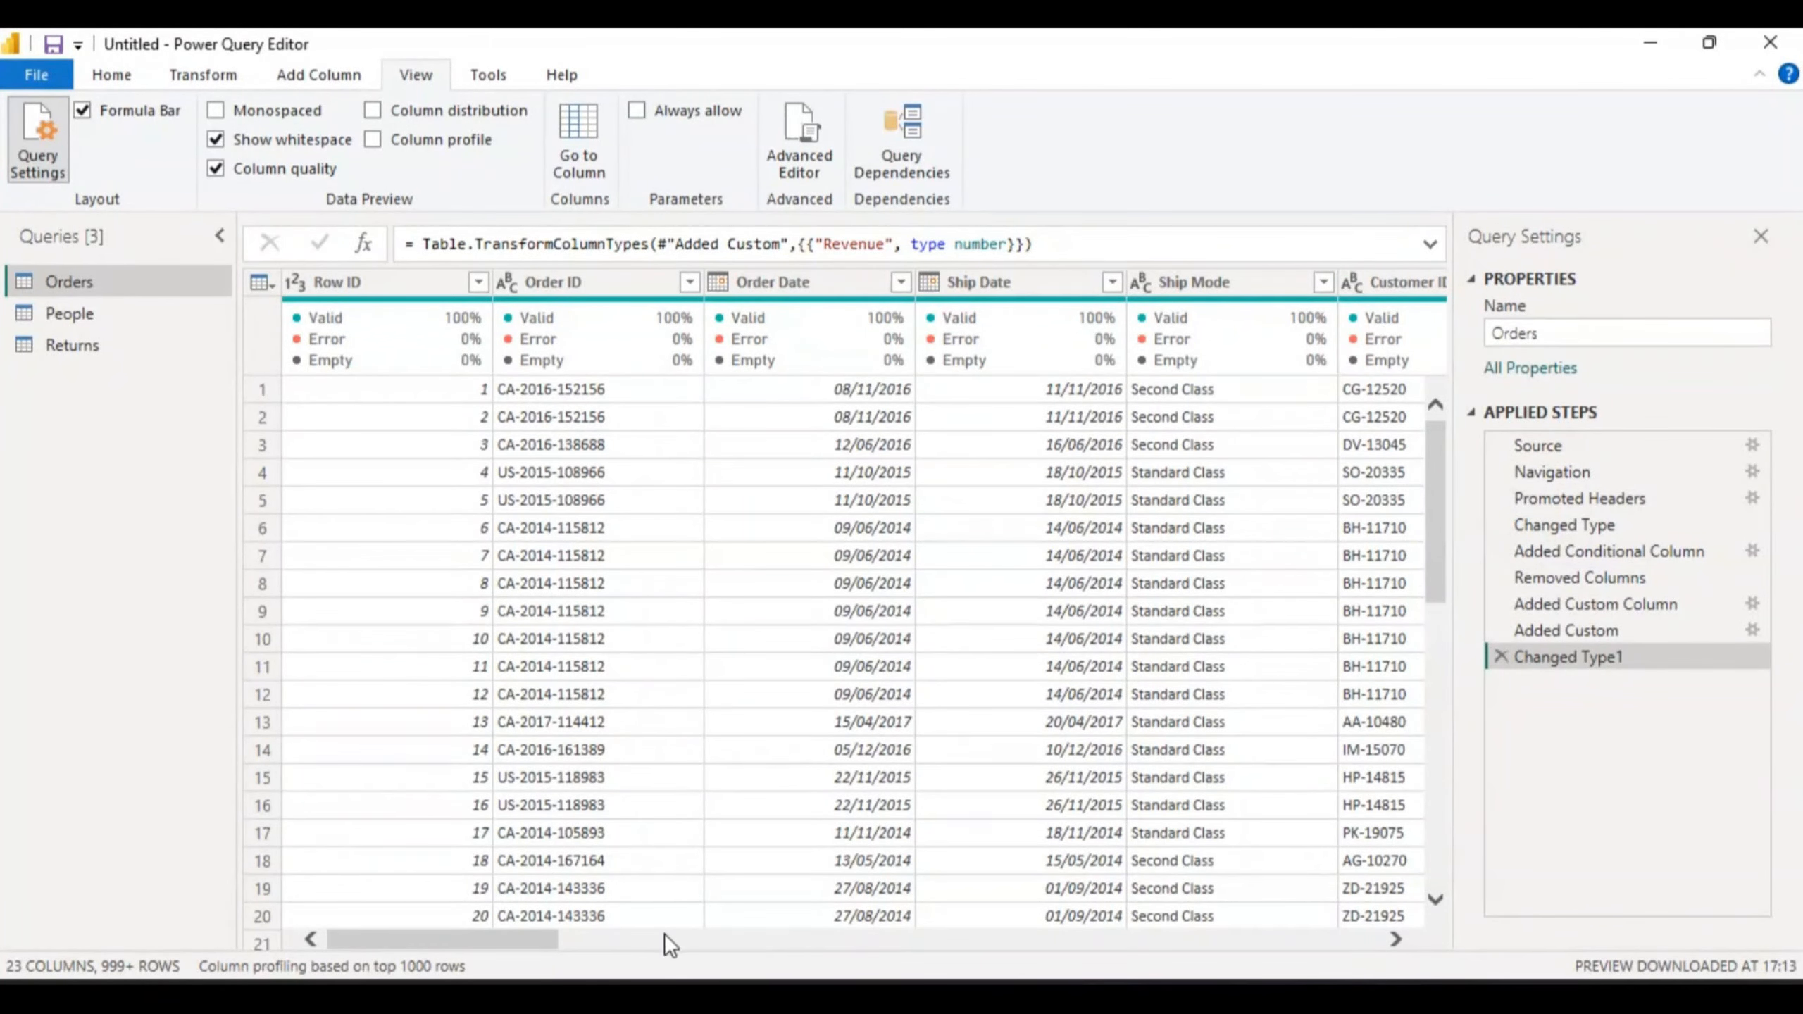
# - Scroll the Orders preview right column by column until the Revenue column is visible
pyautogui.click(1395, 939)
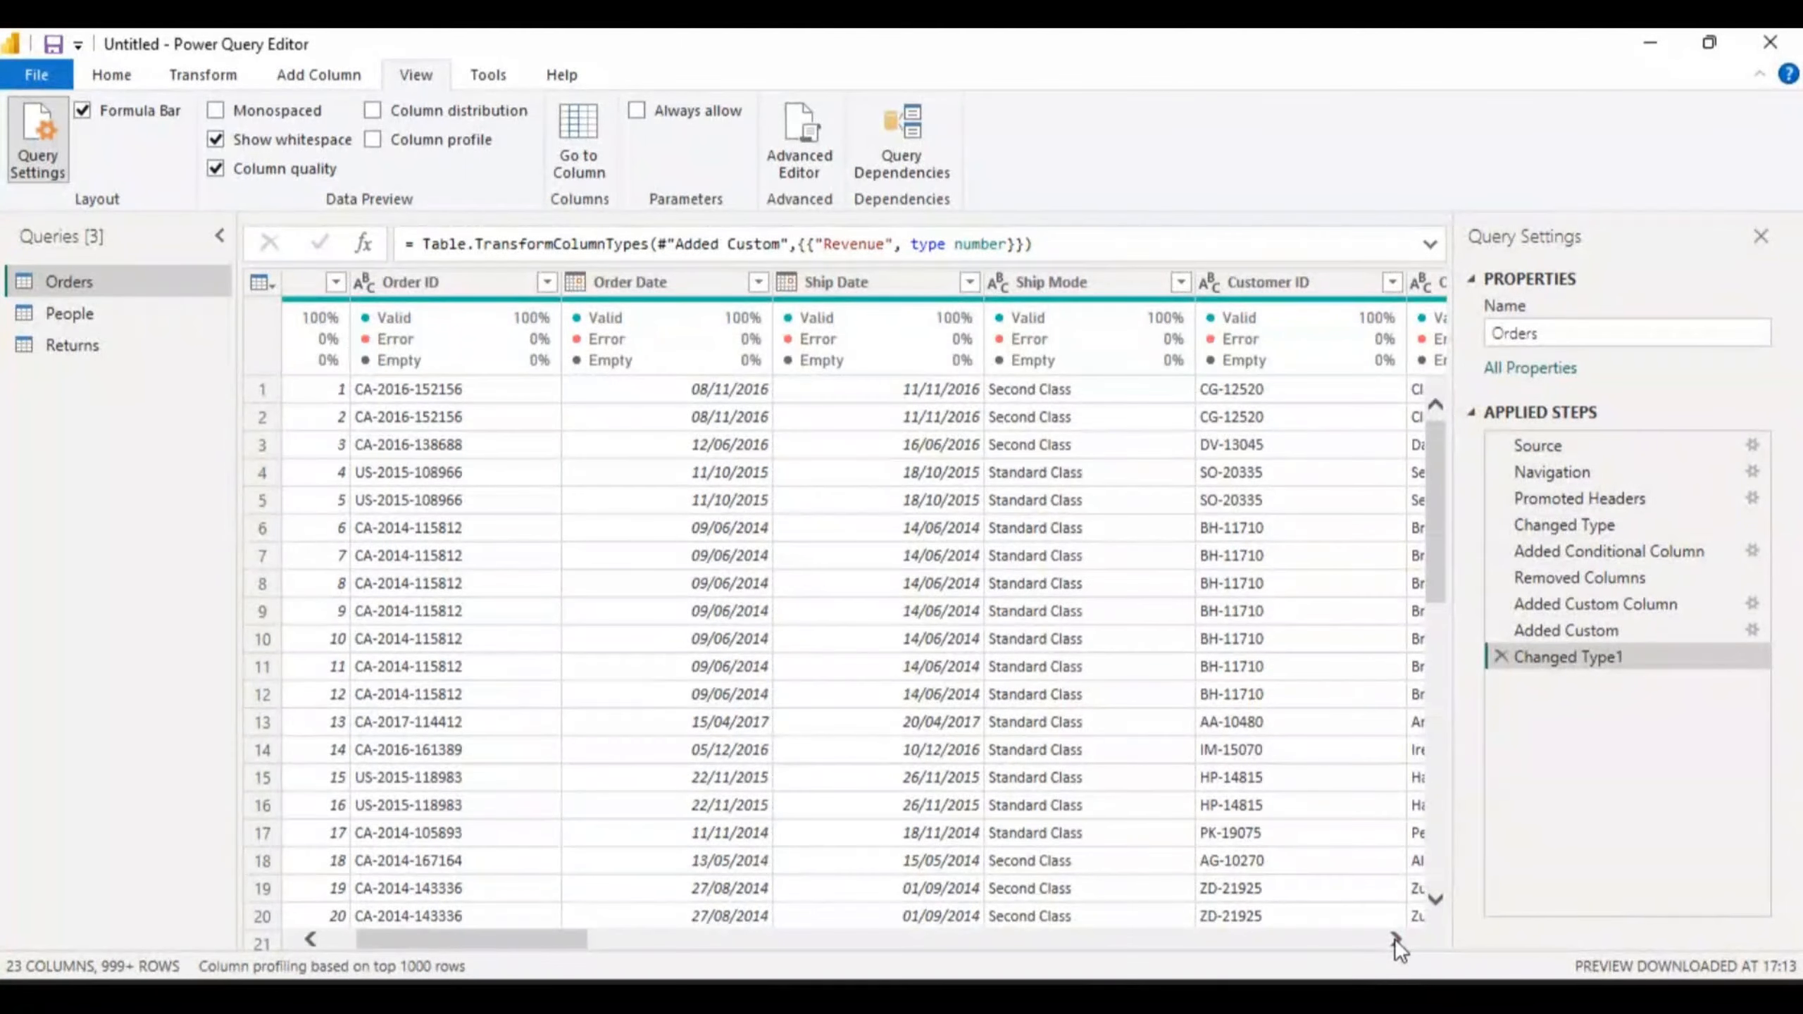
pyautogui.click(1395, 939)
pyautogui.click(1395, 938)
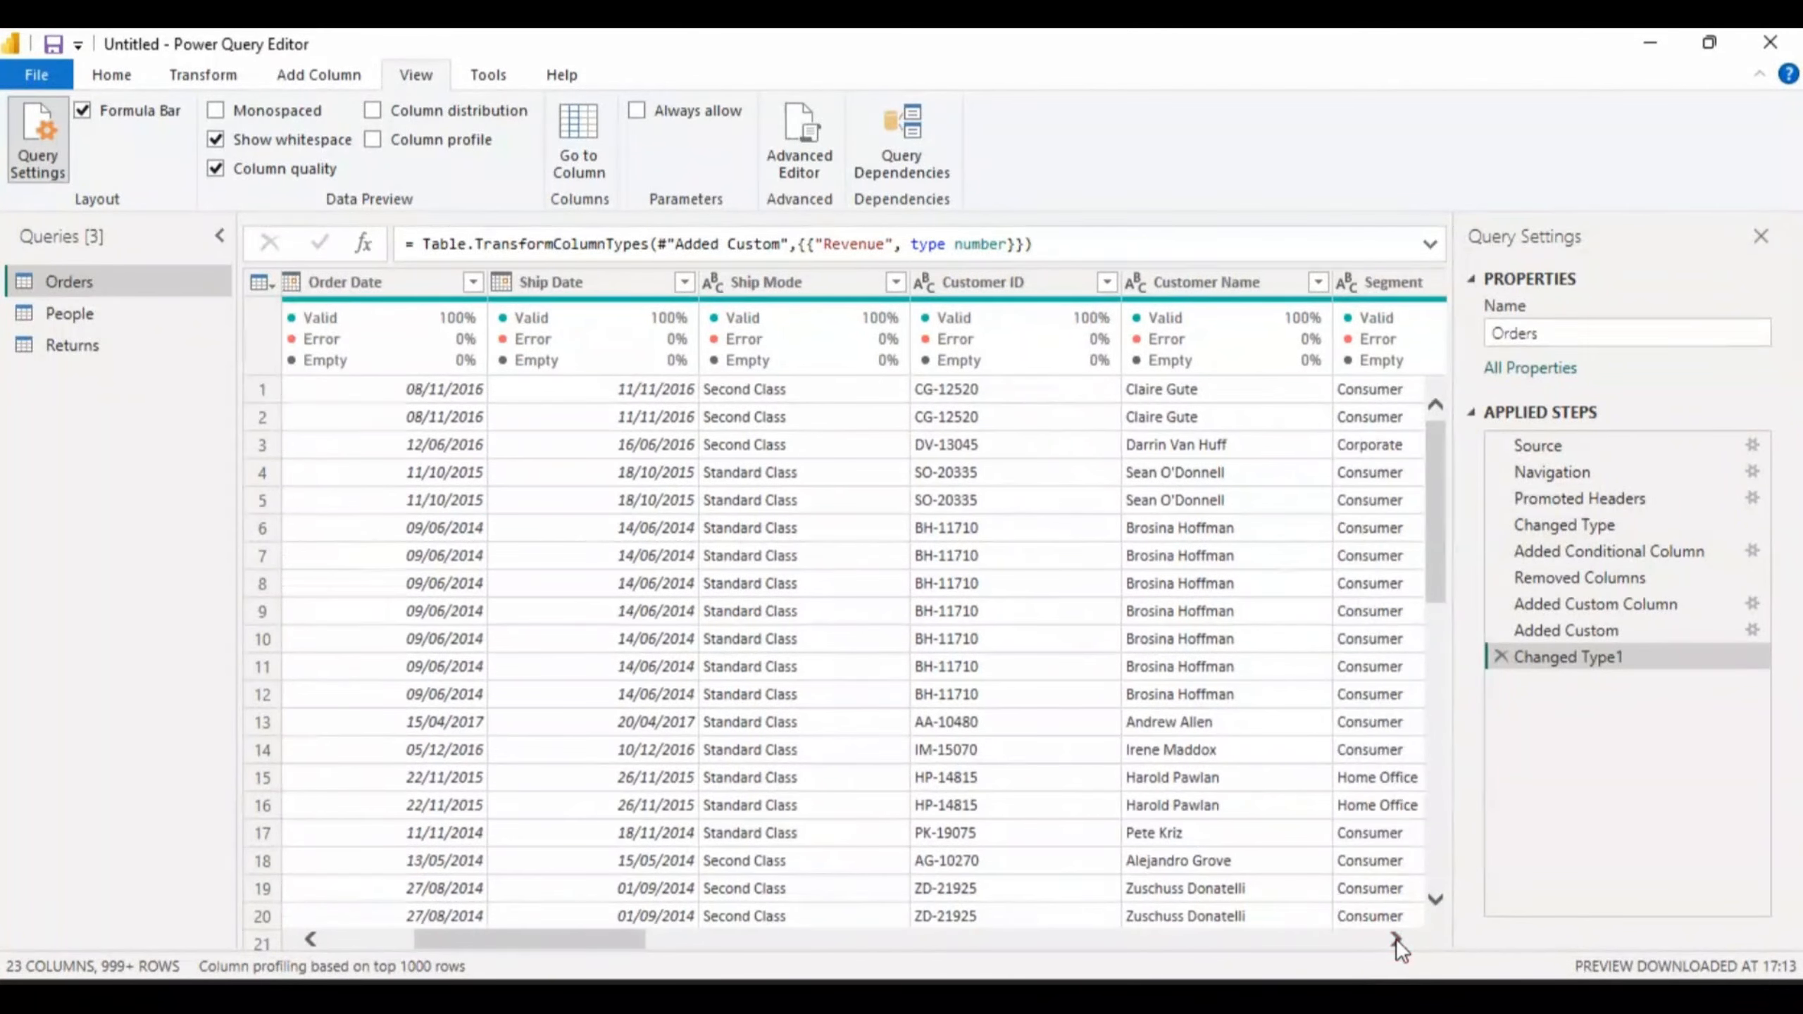
pyautogui.click(1394, 939)
pyautogui.click(1395, 938)
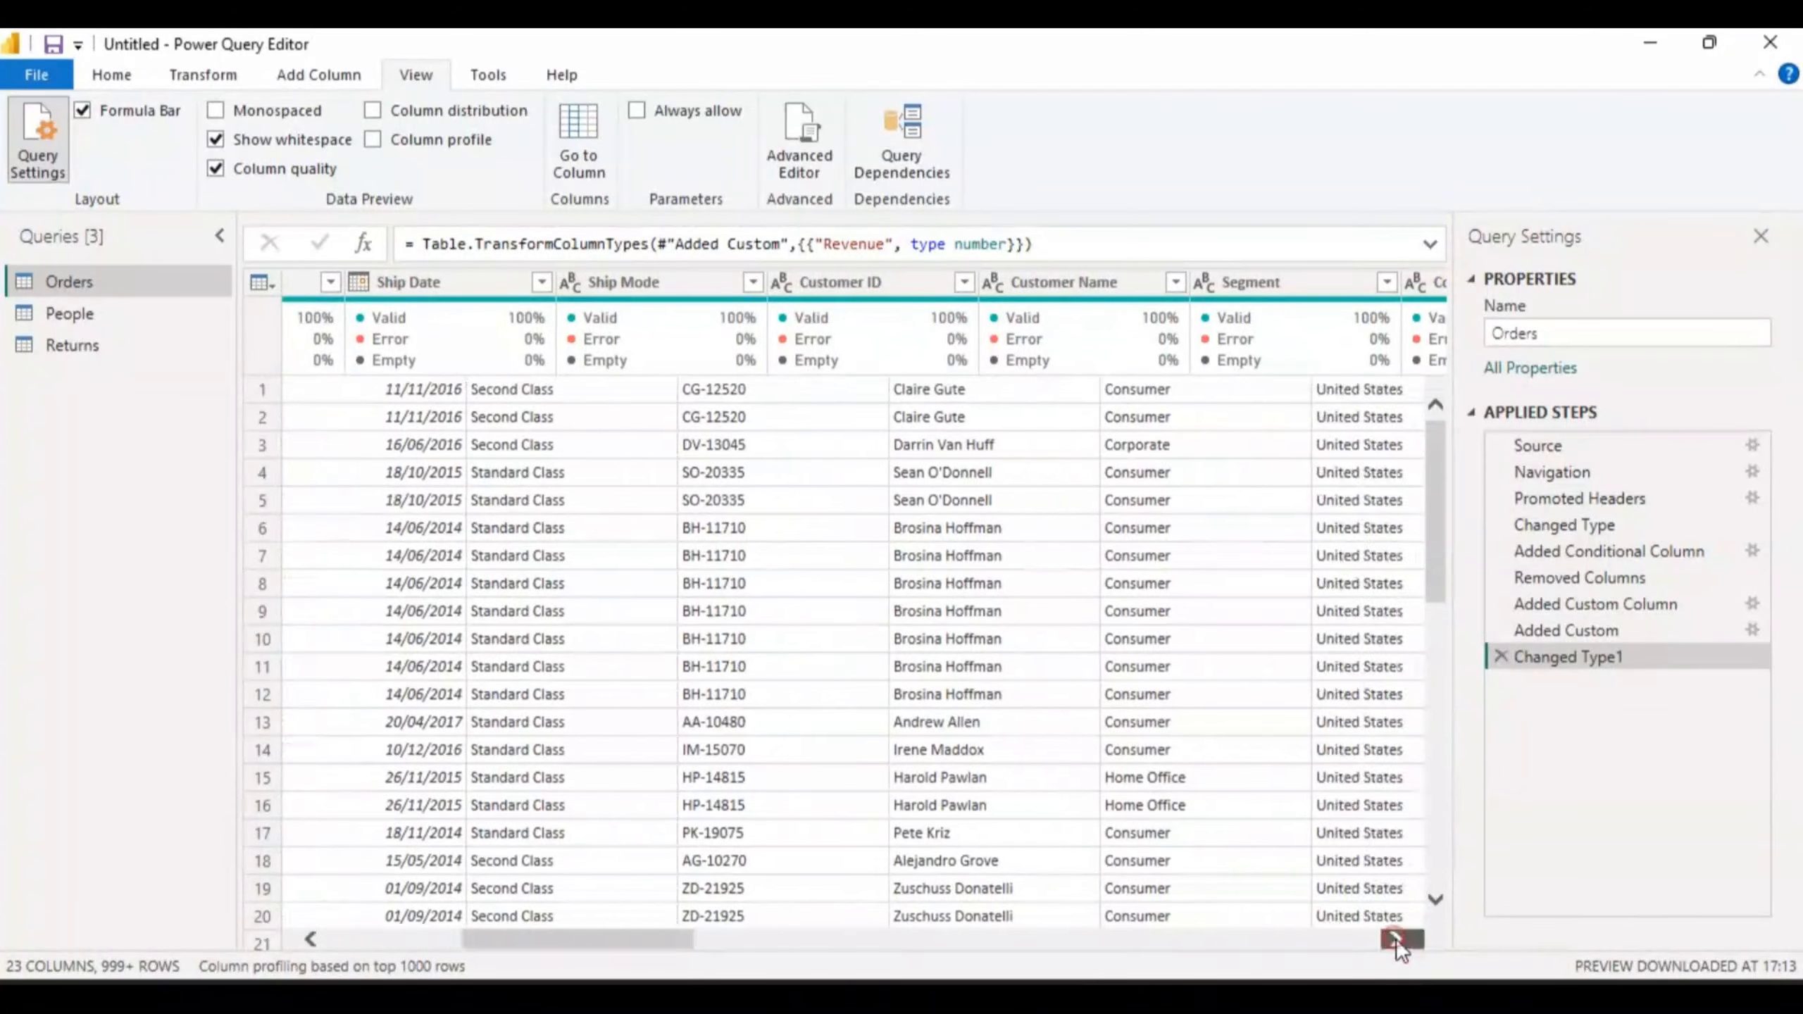
pyautogui.click(1395, 939)
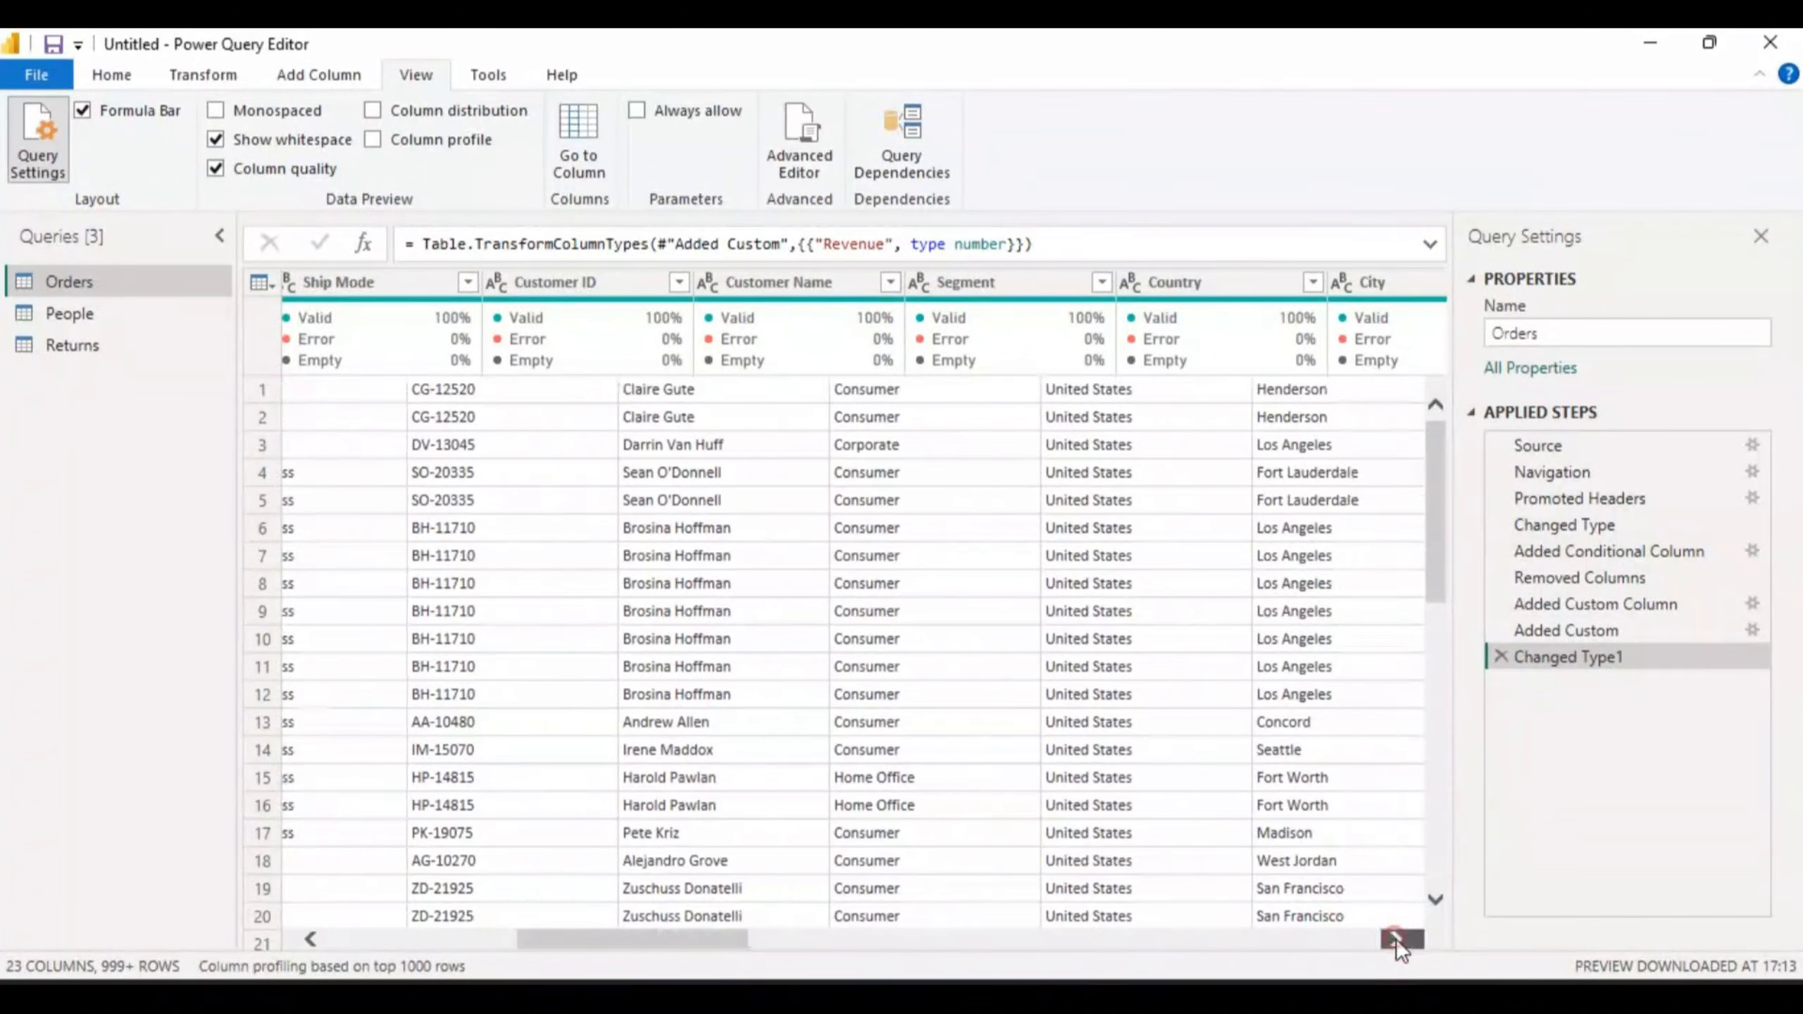
pyautogui.click(1395, 939)
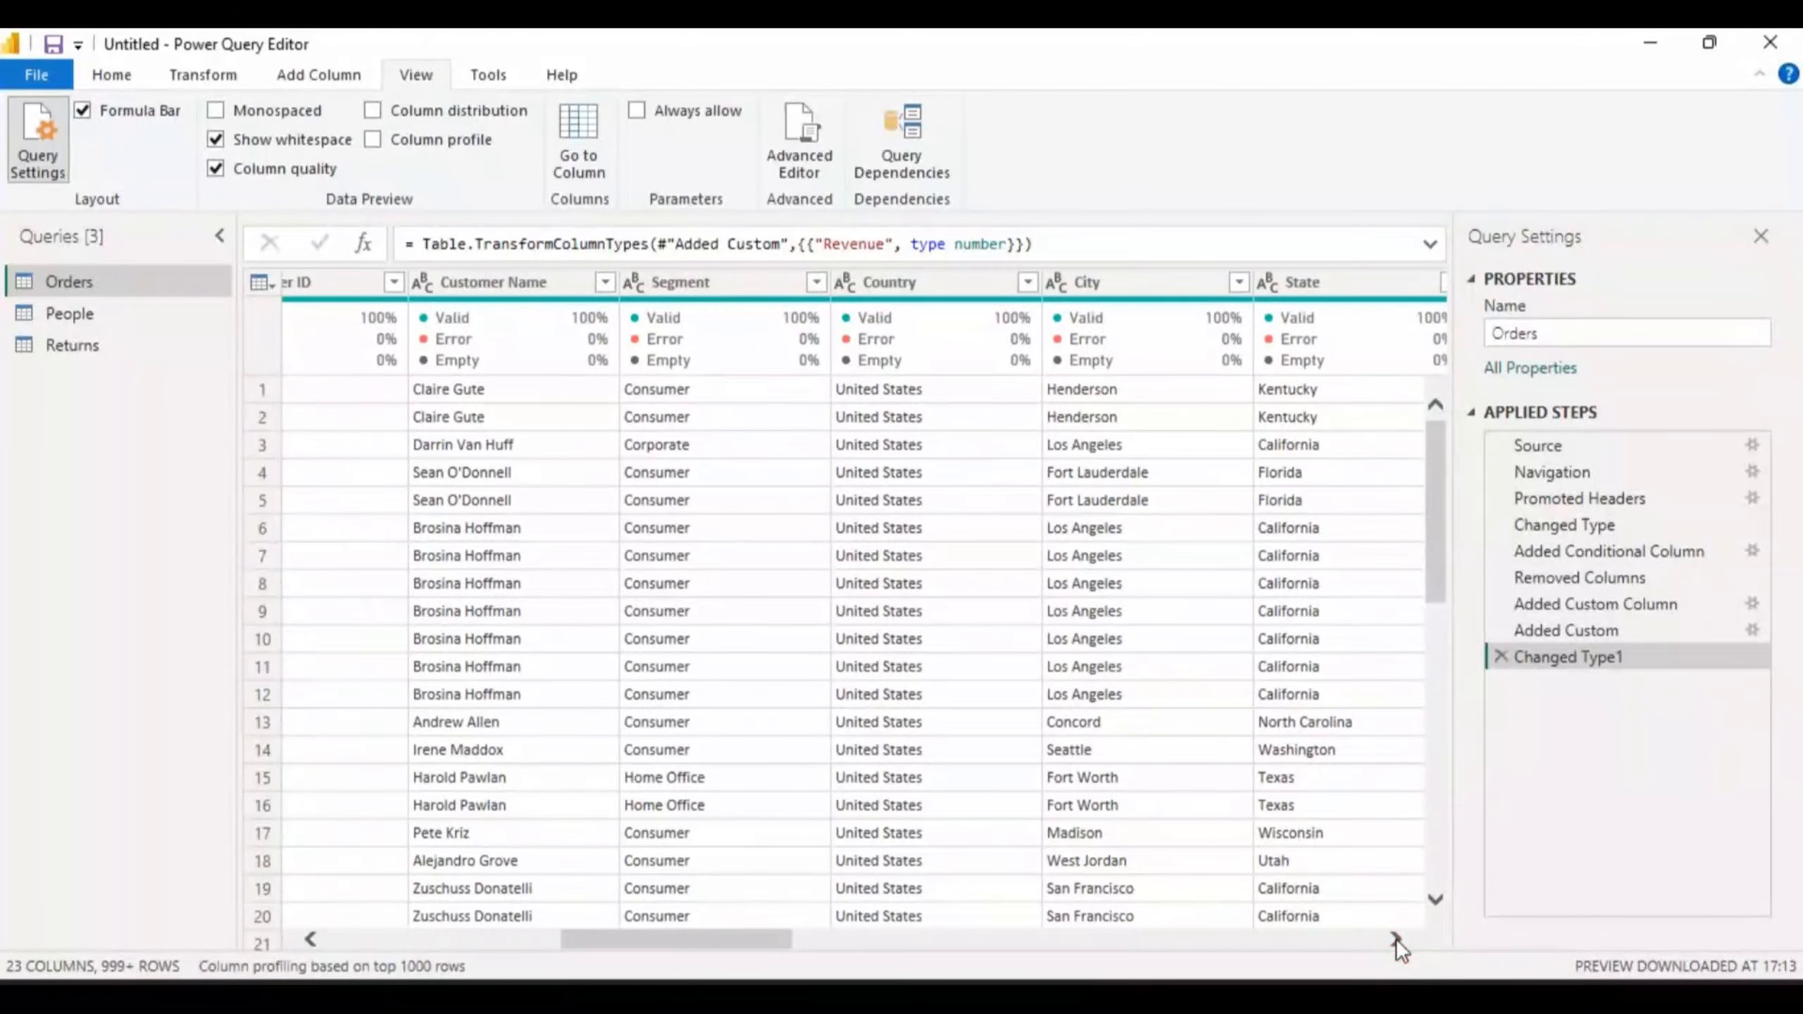
pyautogui.click(1394, 938)
pyautogui.click(1394, 939)
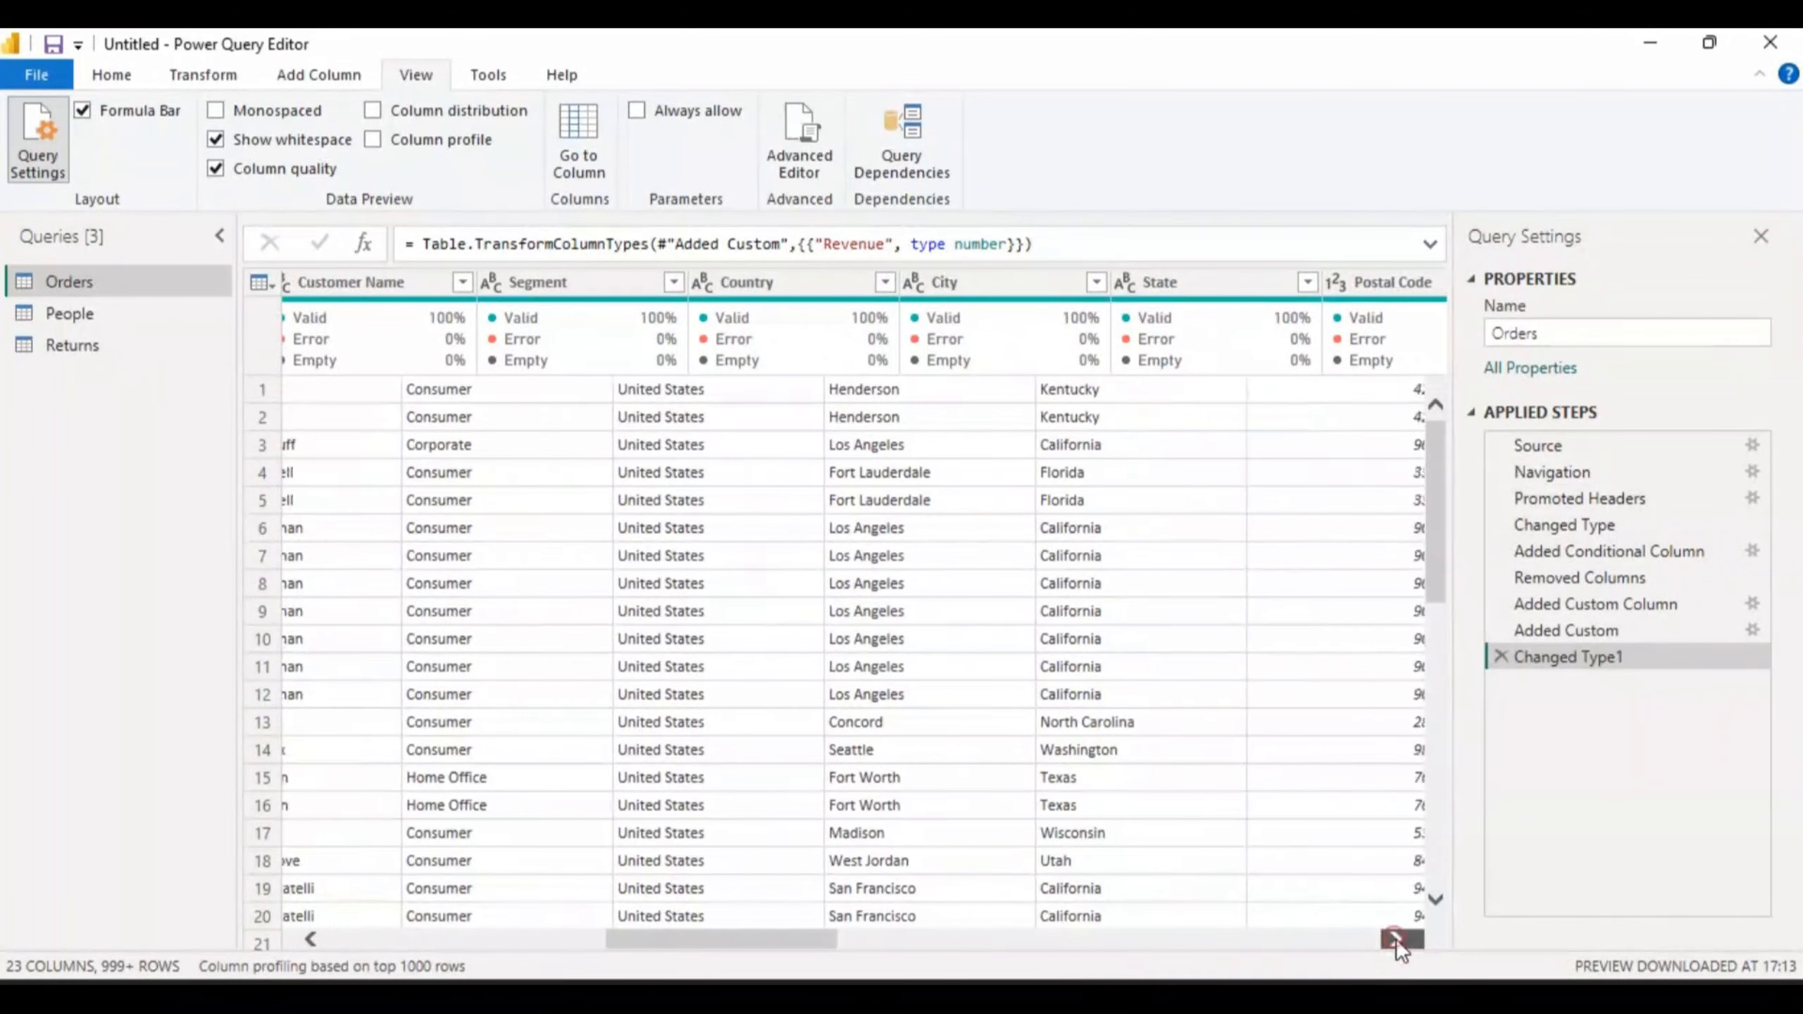
pyautogui.click(1395, 939)
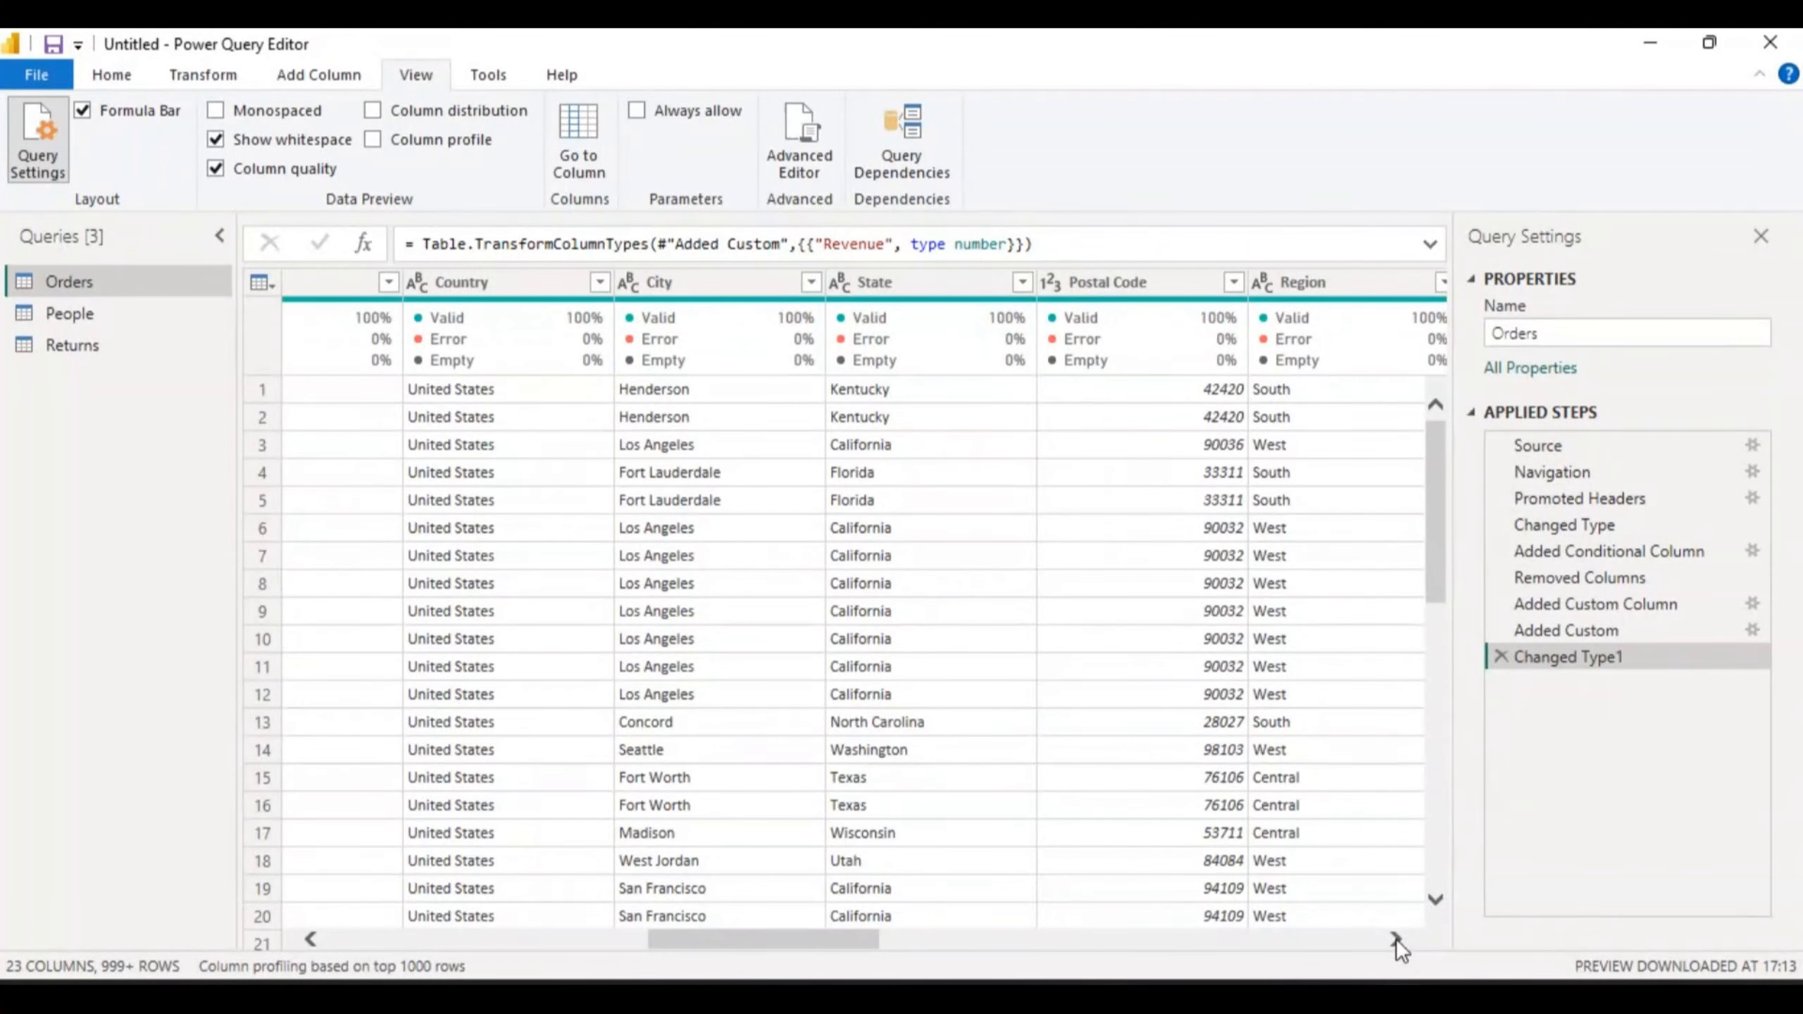
pyautogui.click(1396, 939)
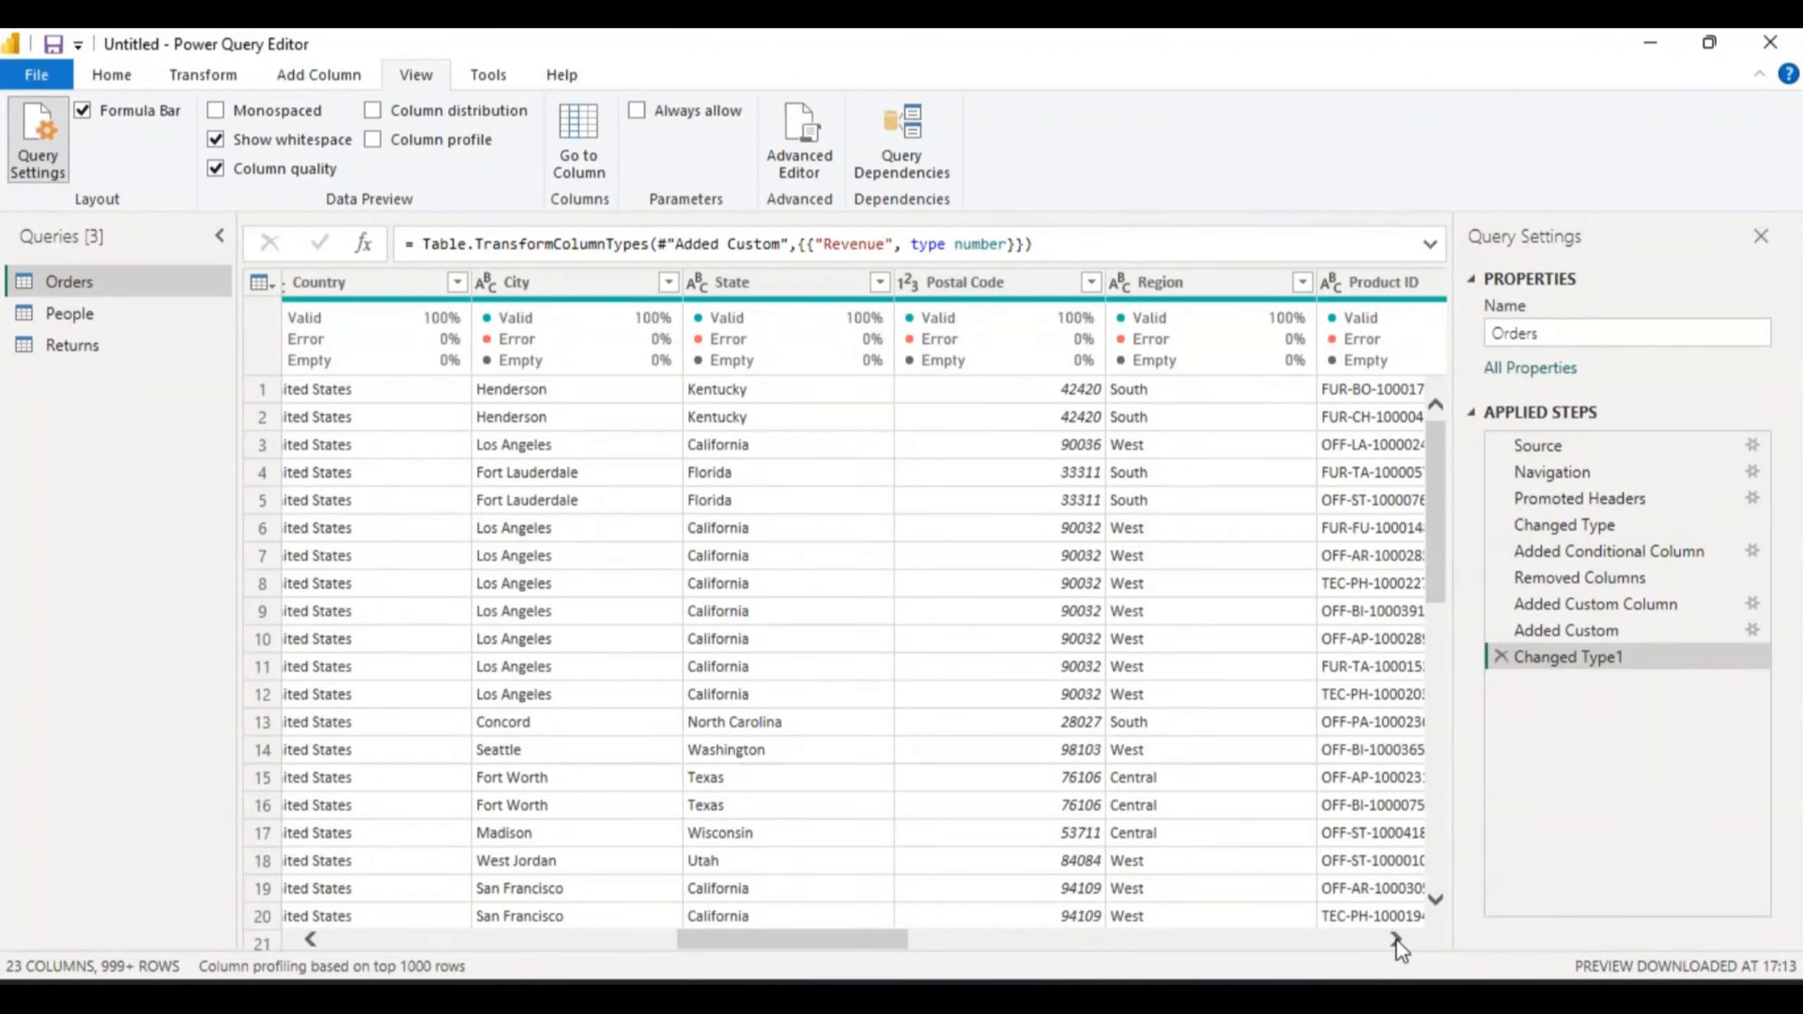
pyautogui.click(1396, 939)
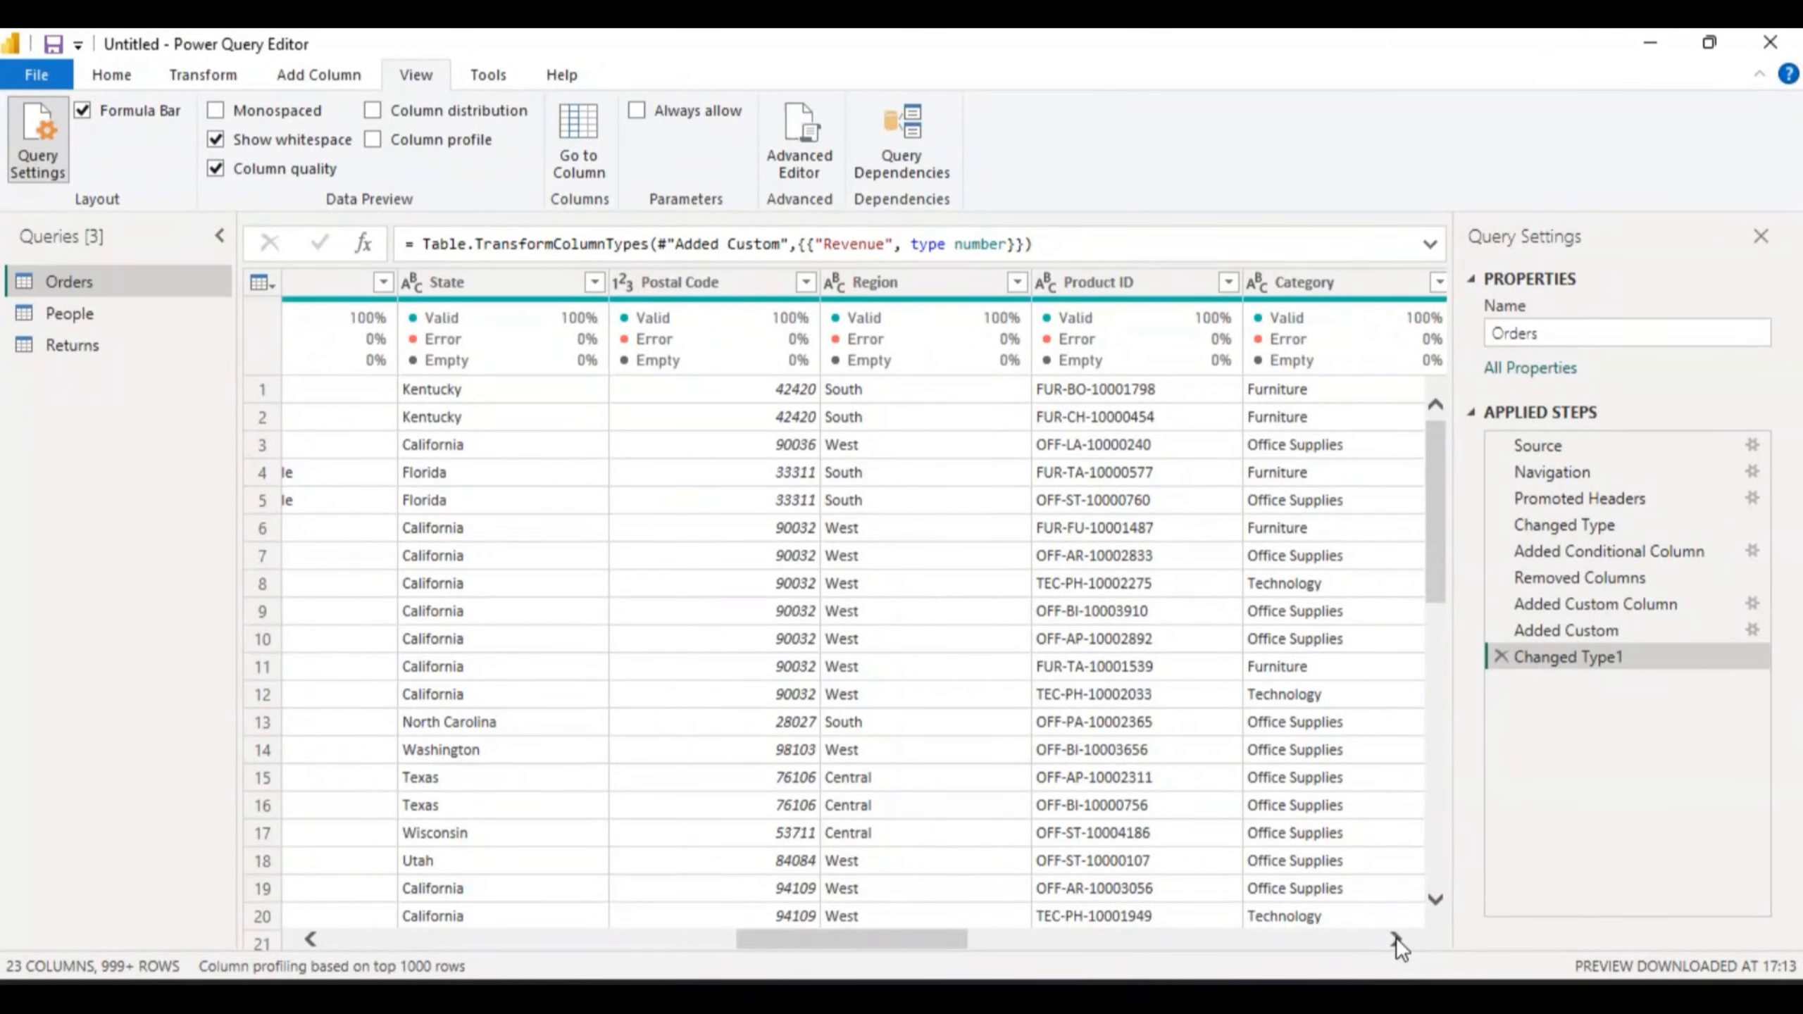
pyautogui.click(1396, 939)
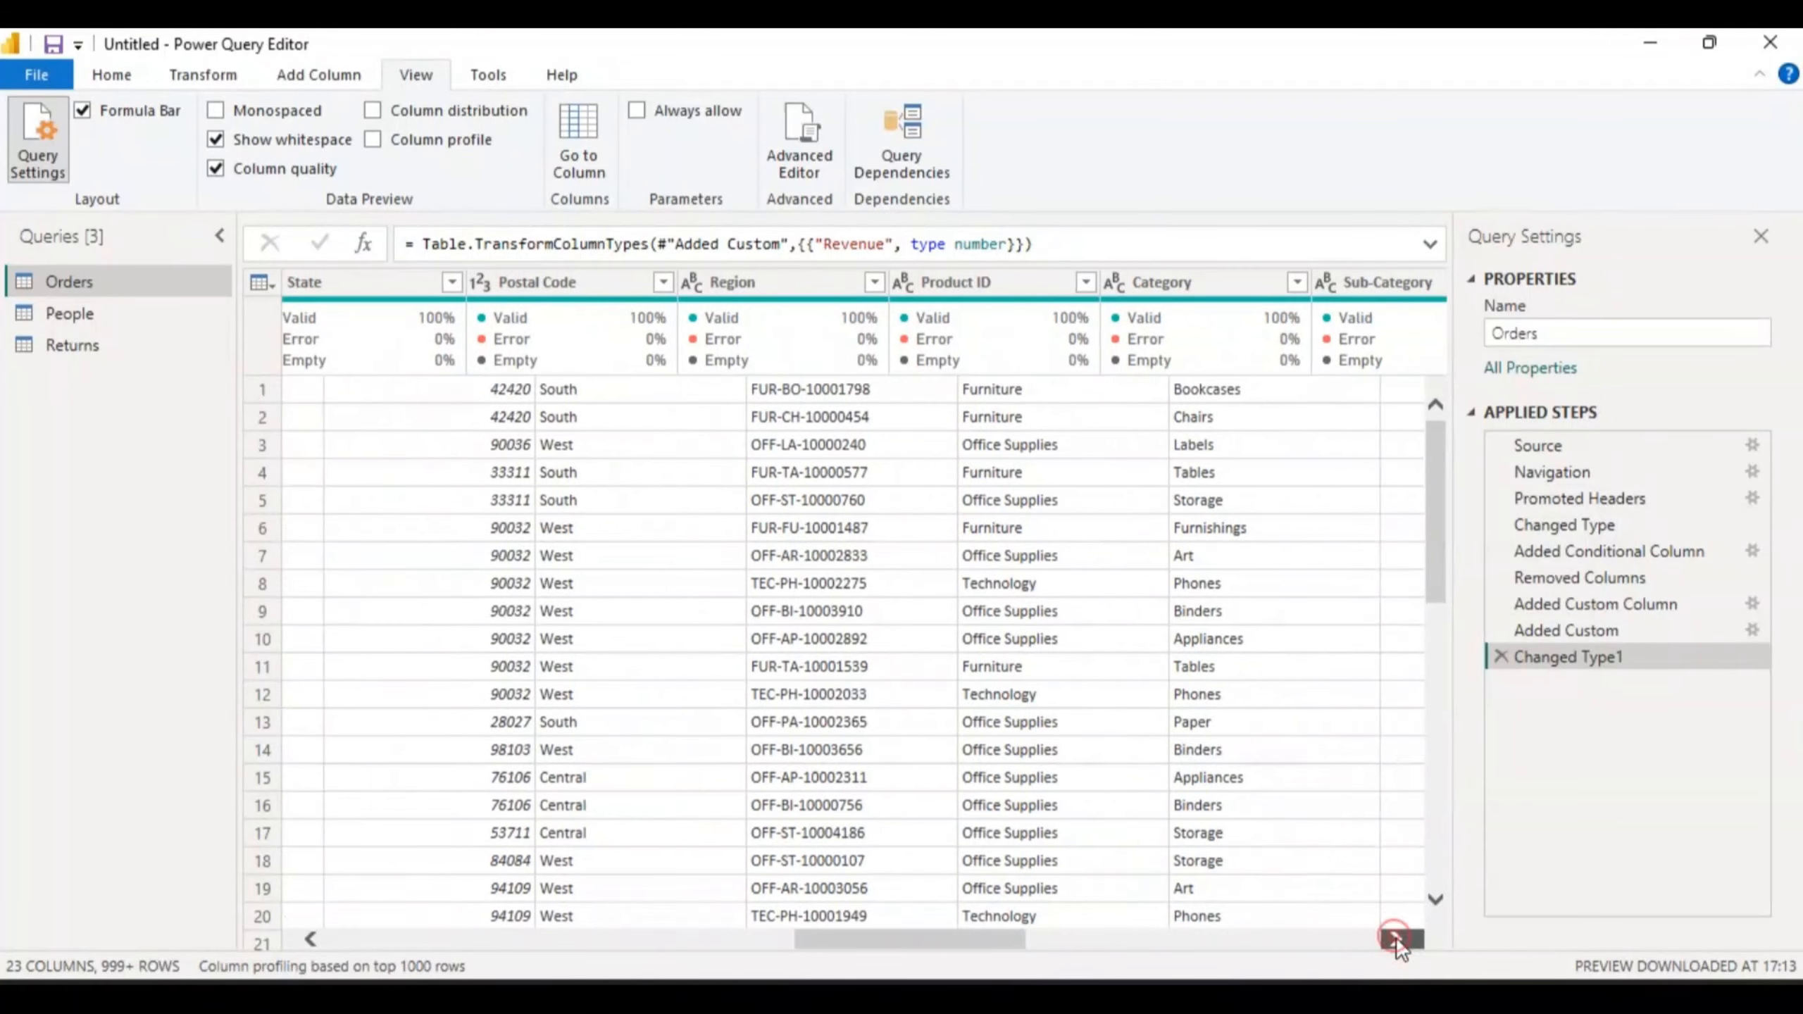
pyautogui.click(1396, 939)
pyautogui.click(1396, 939)
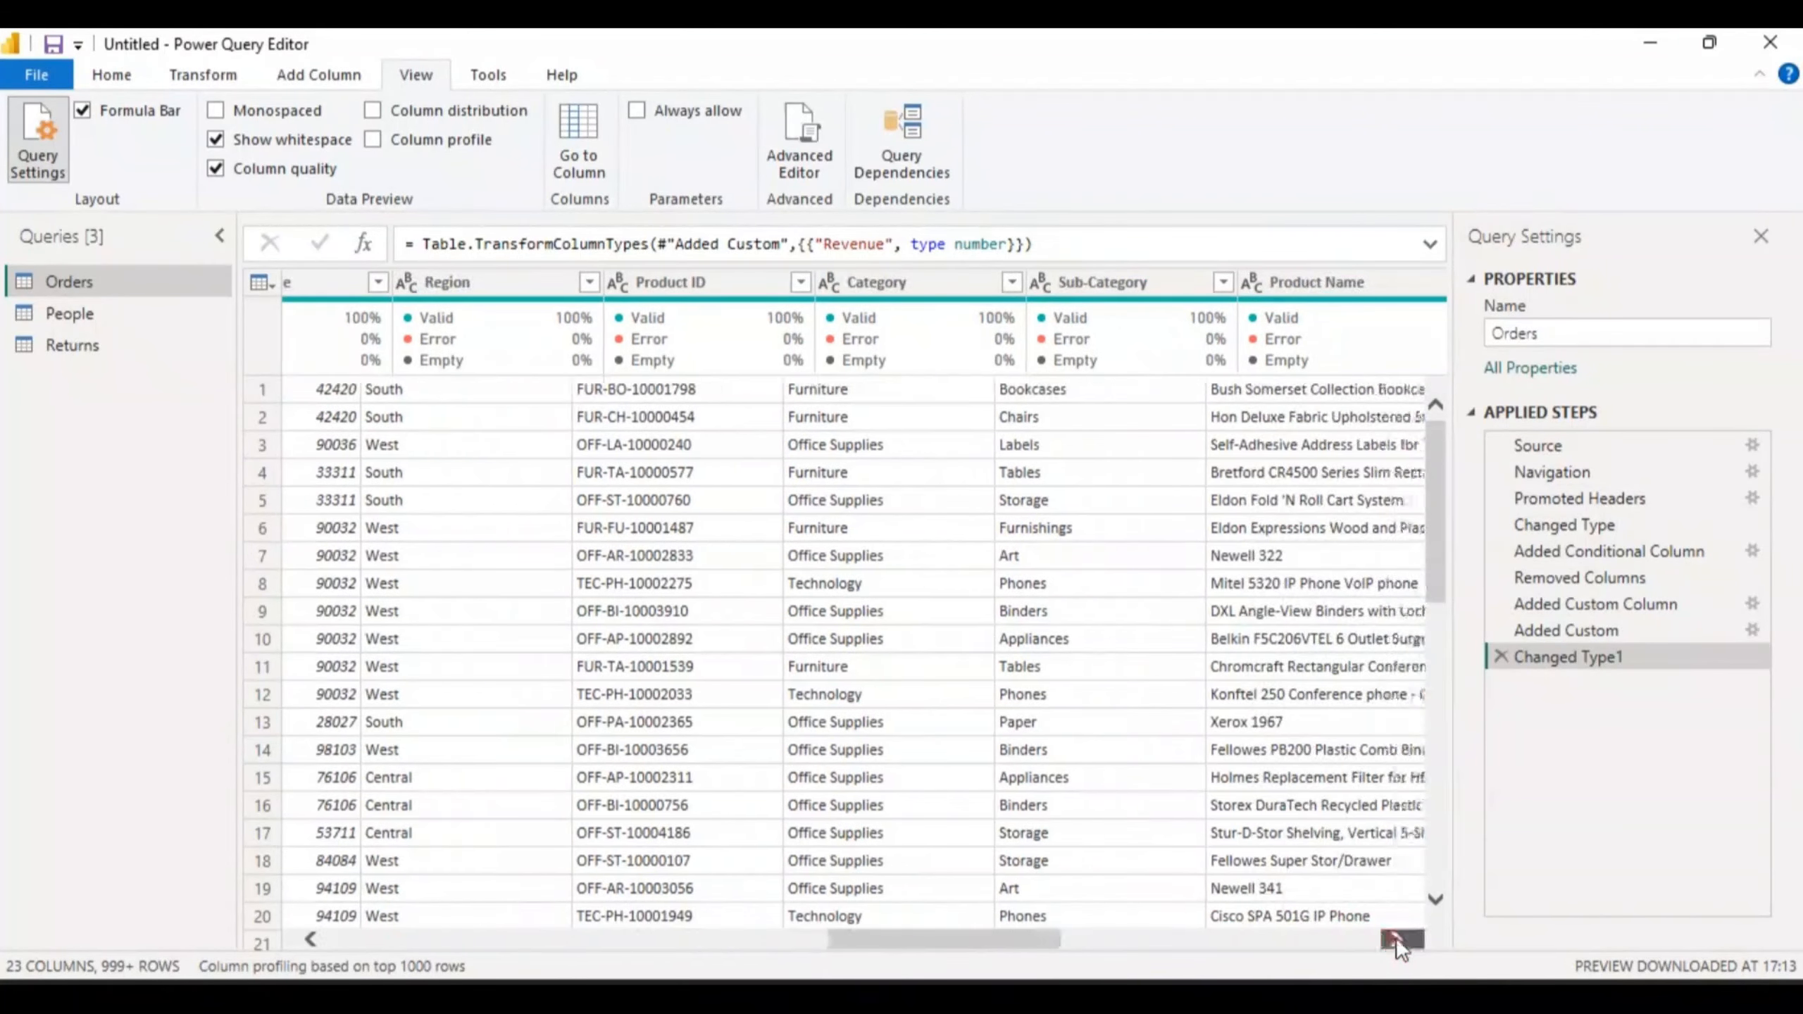
pyautogui.click(1396, 939)
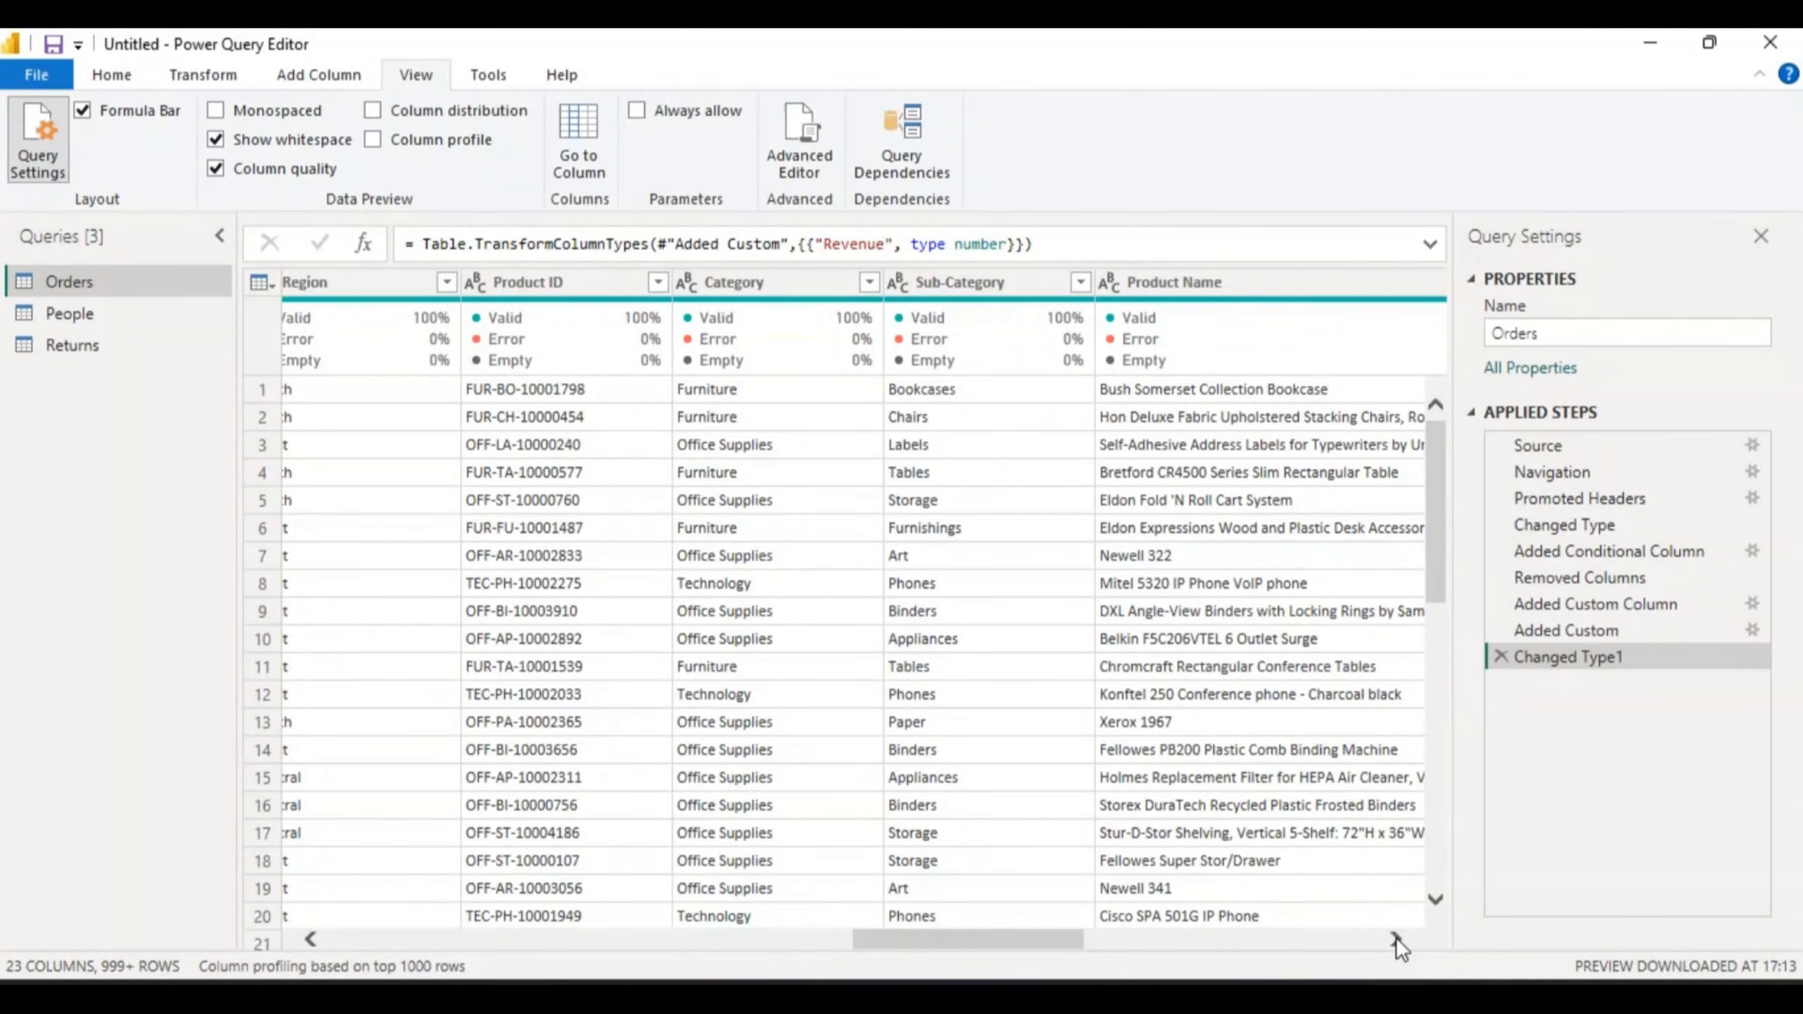
pyautogui.click(1396, 939)
pyautogui.click(1396, 939)
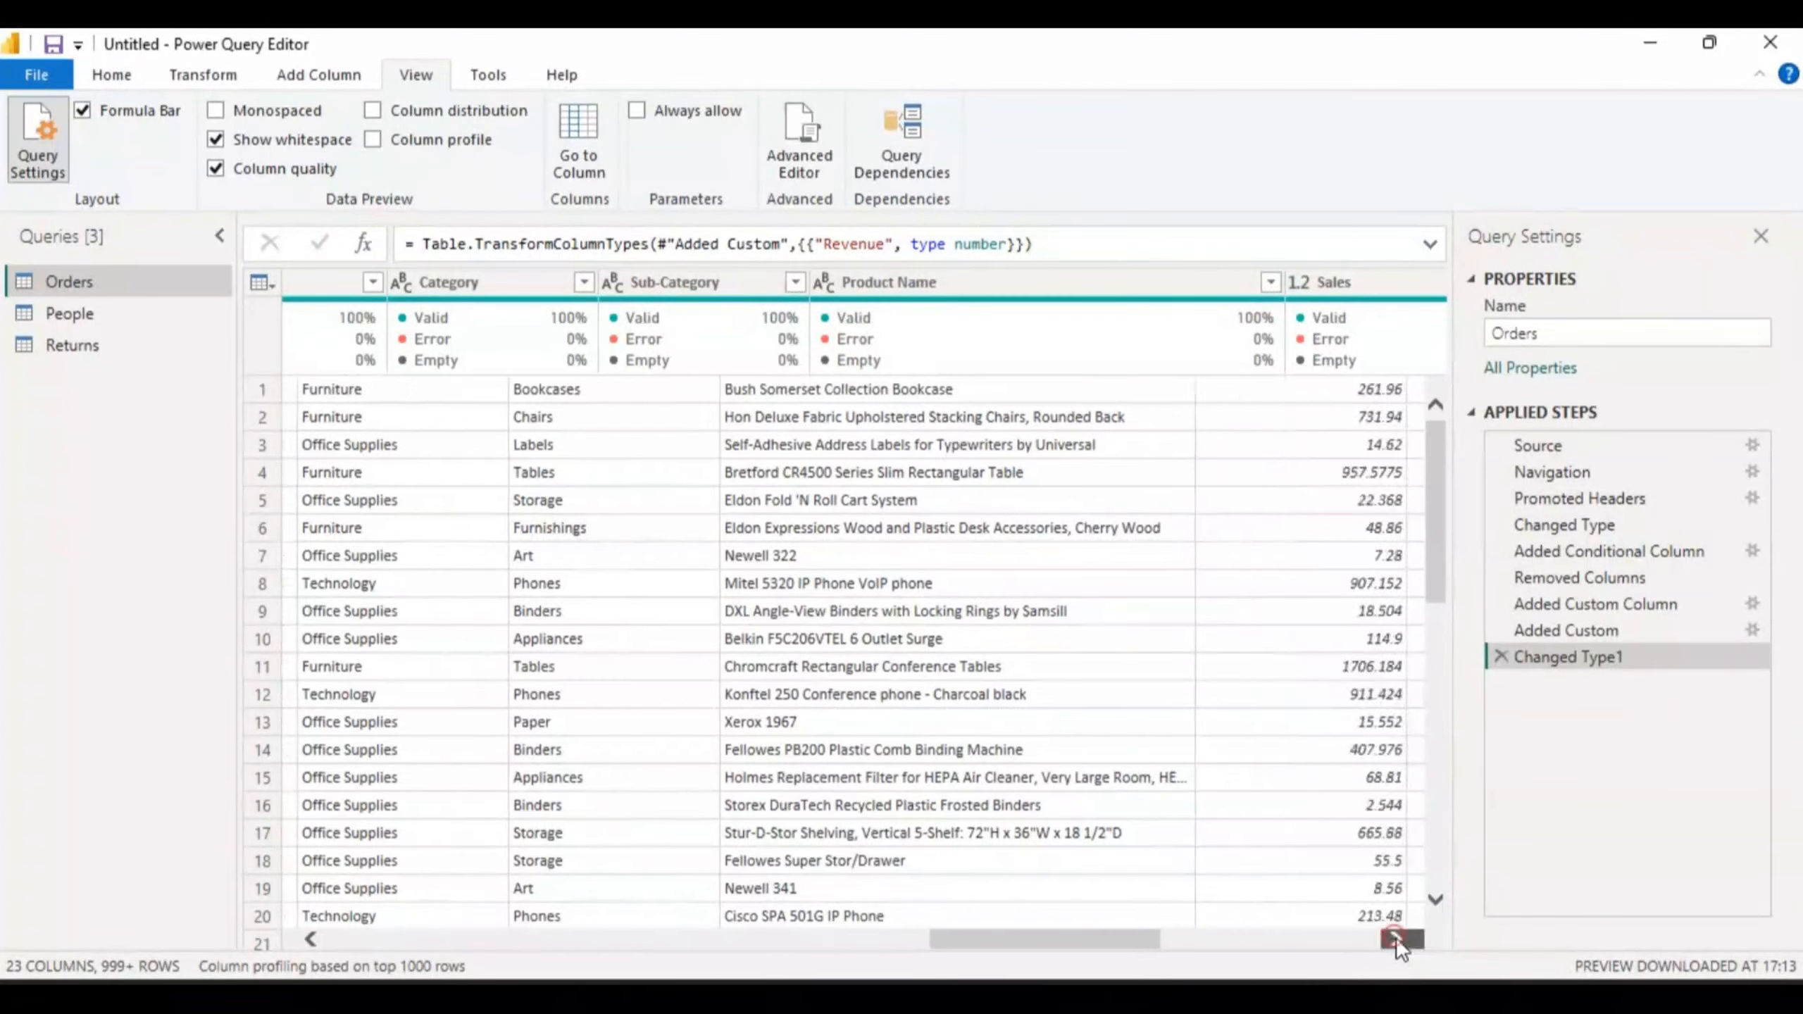
pyautogui.click(1396, 938)
pyautogui.click(1396, 938)
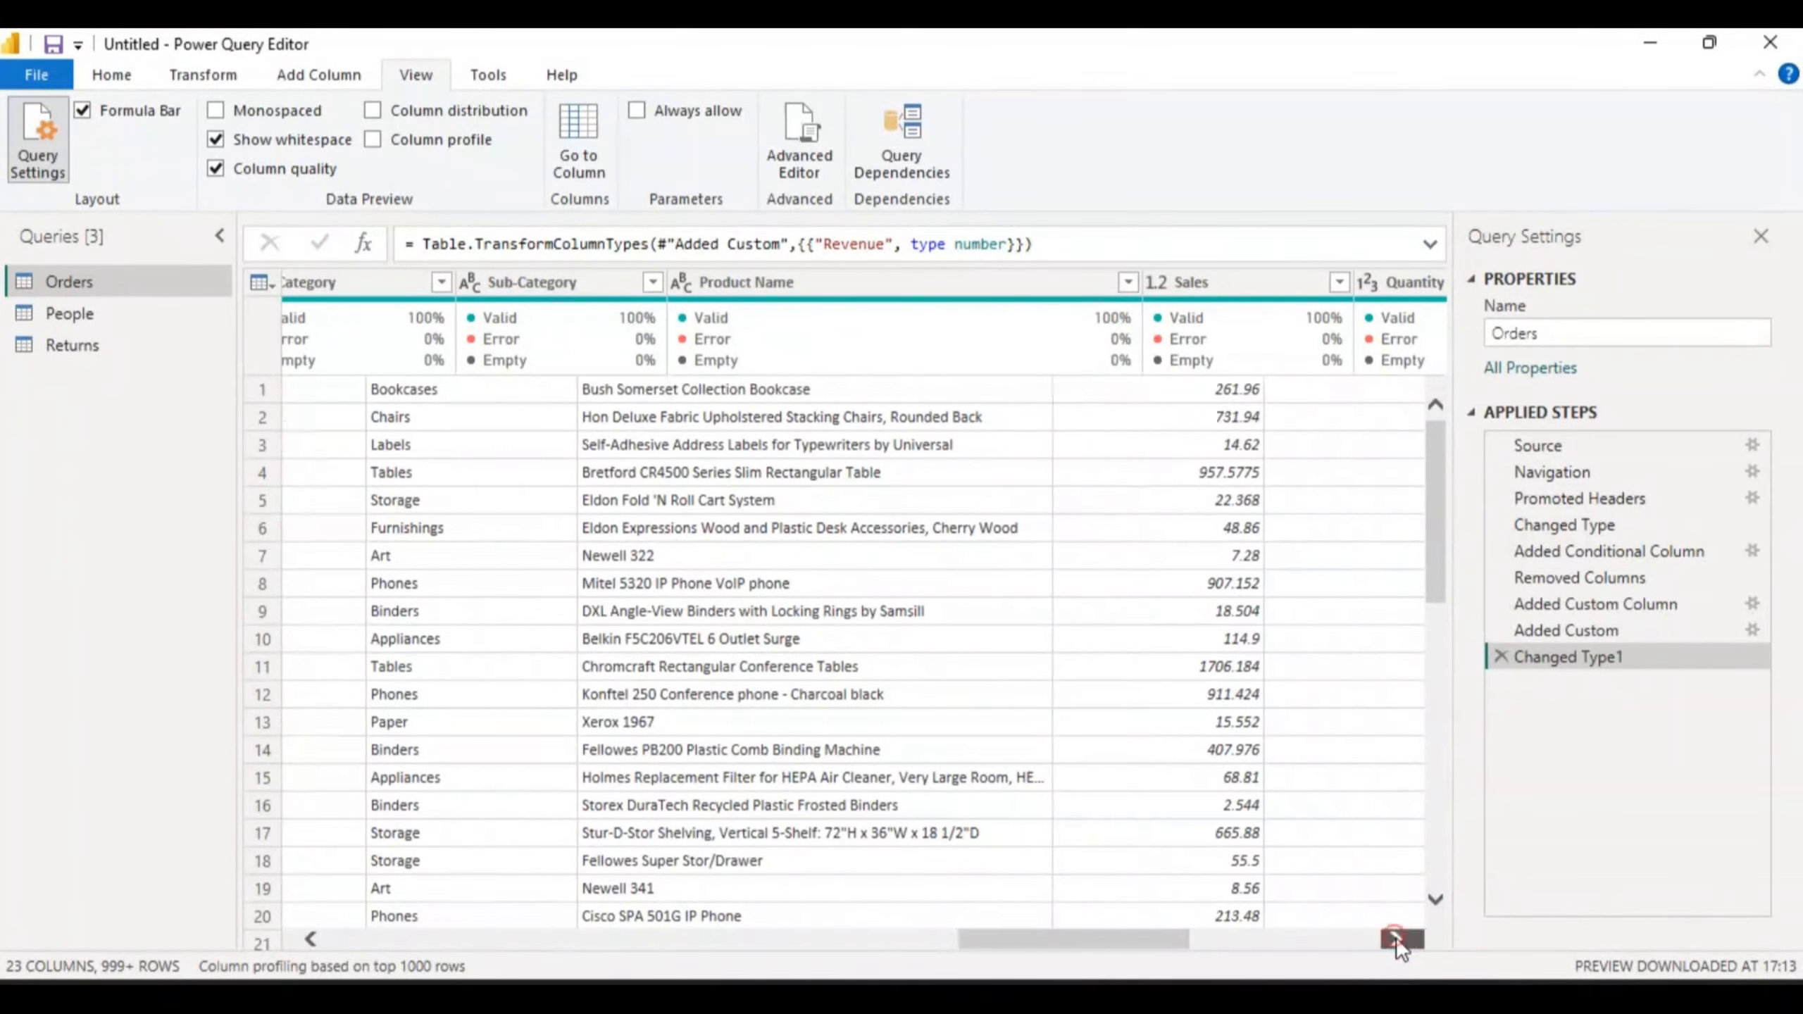
pyautogui.click(1396, 939)
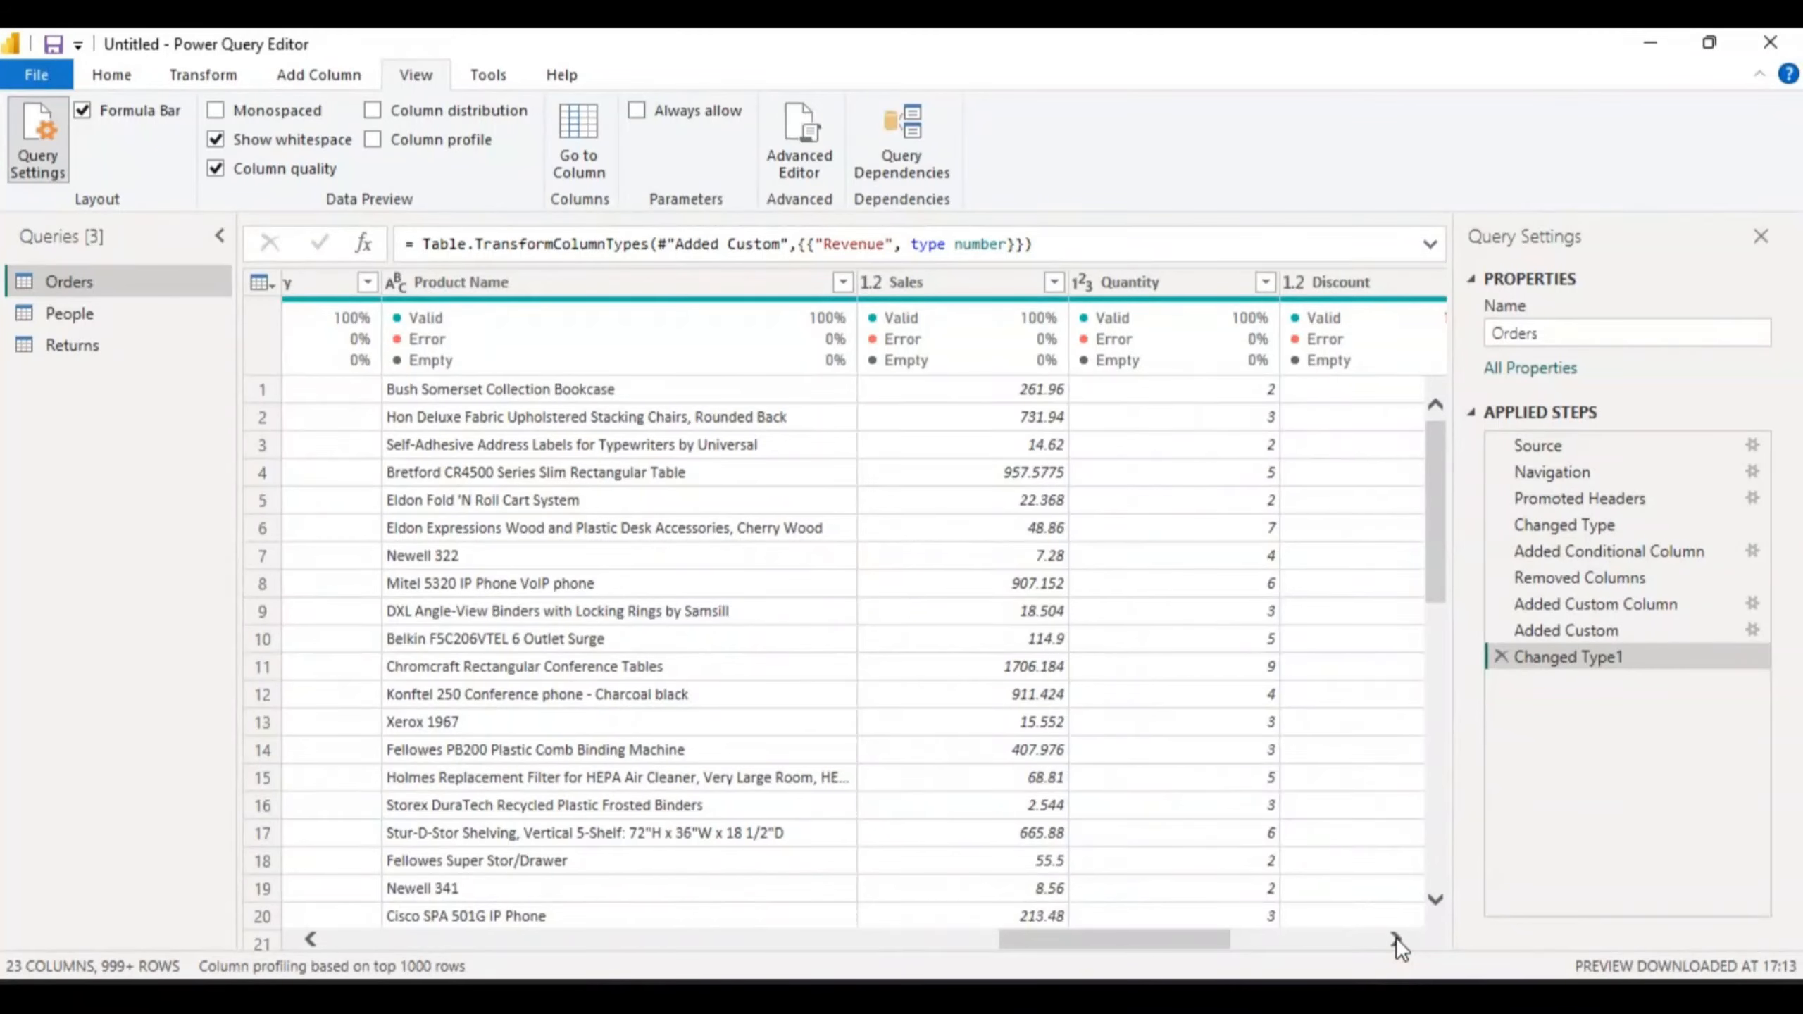
pyautogui.click(1396, 938)
pyautogui.click(1396, 939)
pyautogui.click(1396, 939)
pyautogui.click(1396, 939)
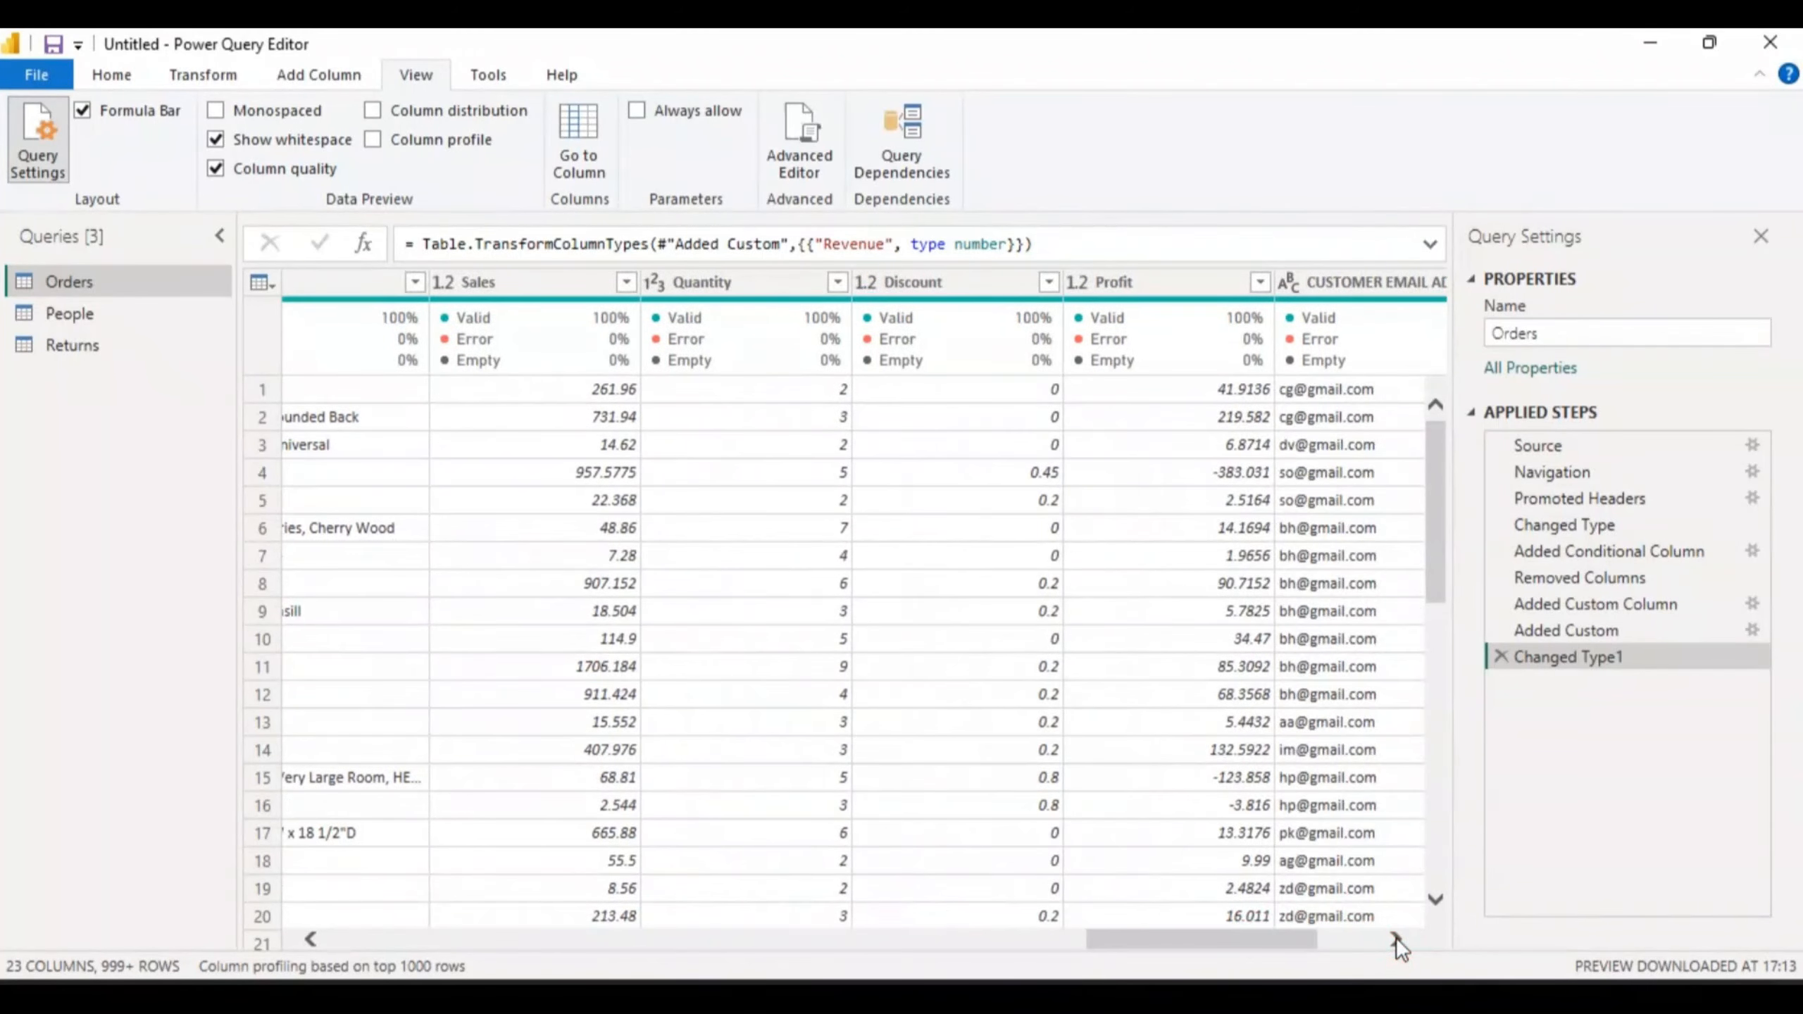
pyautogui.click(1396, 939)
pyautogui.click(1396, 939)
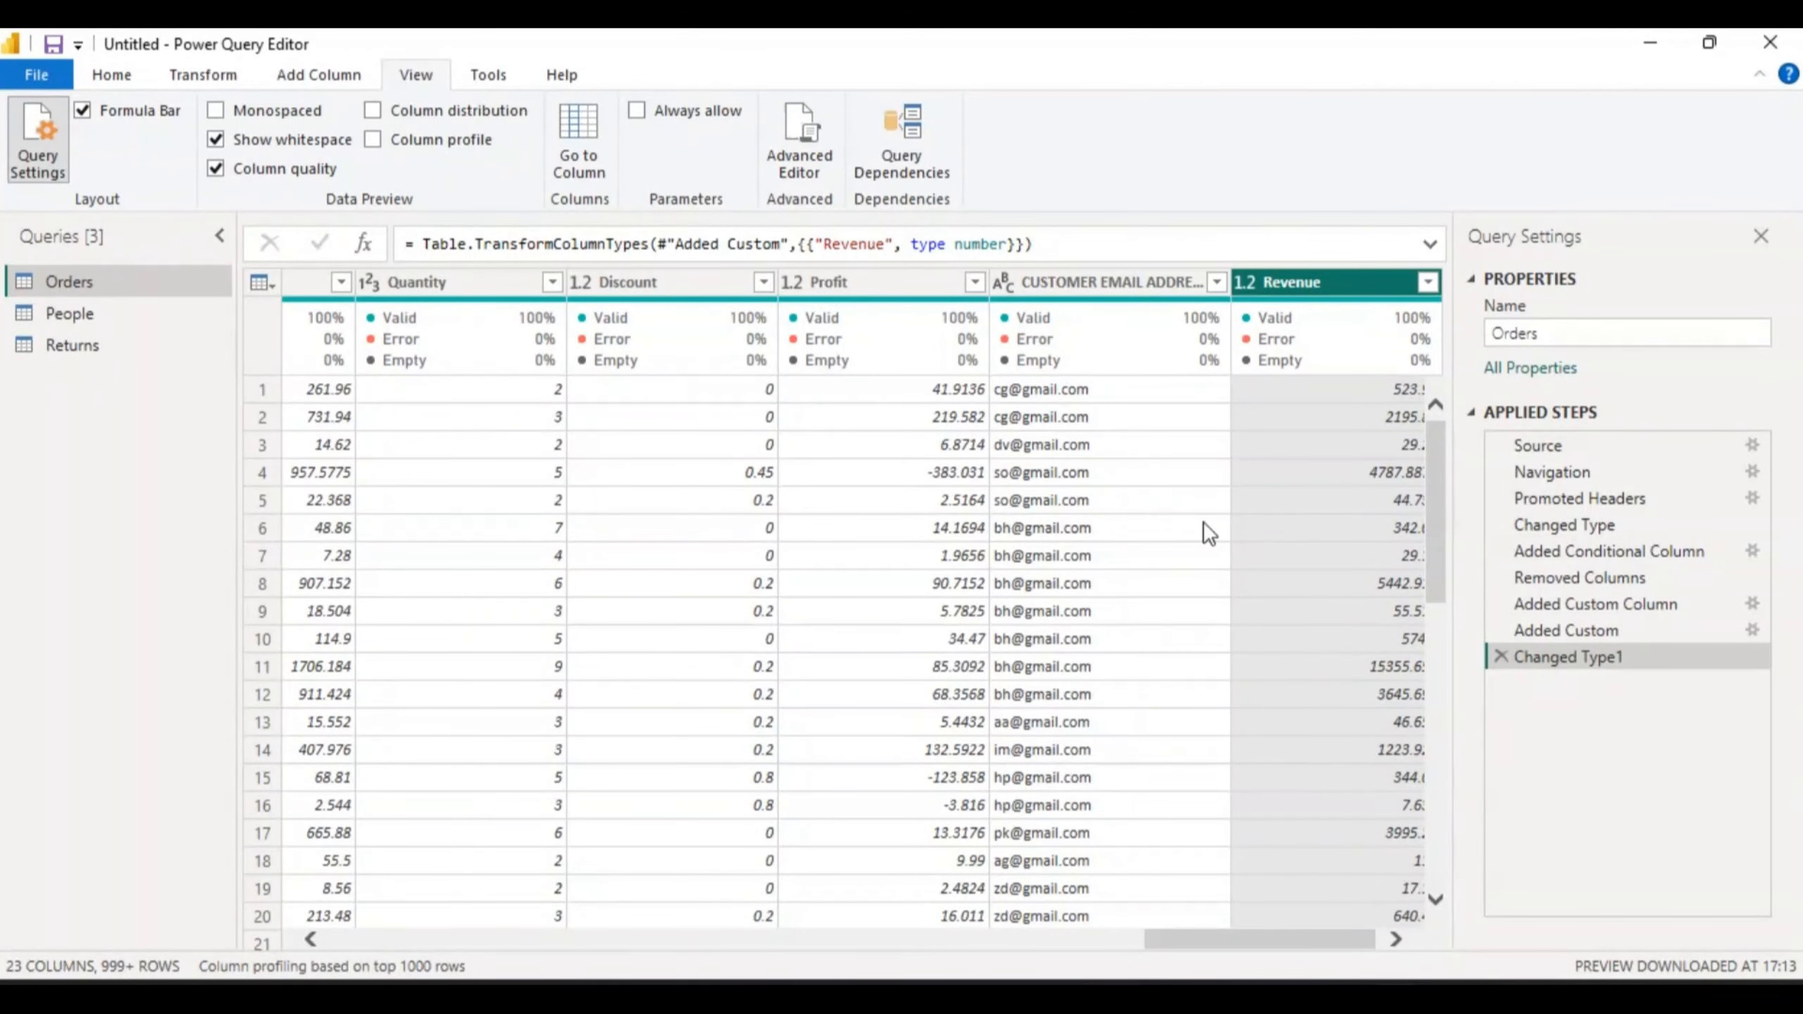
# - Check the quality figures of the last columns, then scroll the grid back left
pyautogui.moveTo(1207, 341)
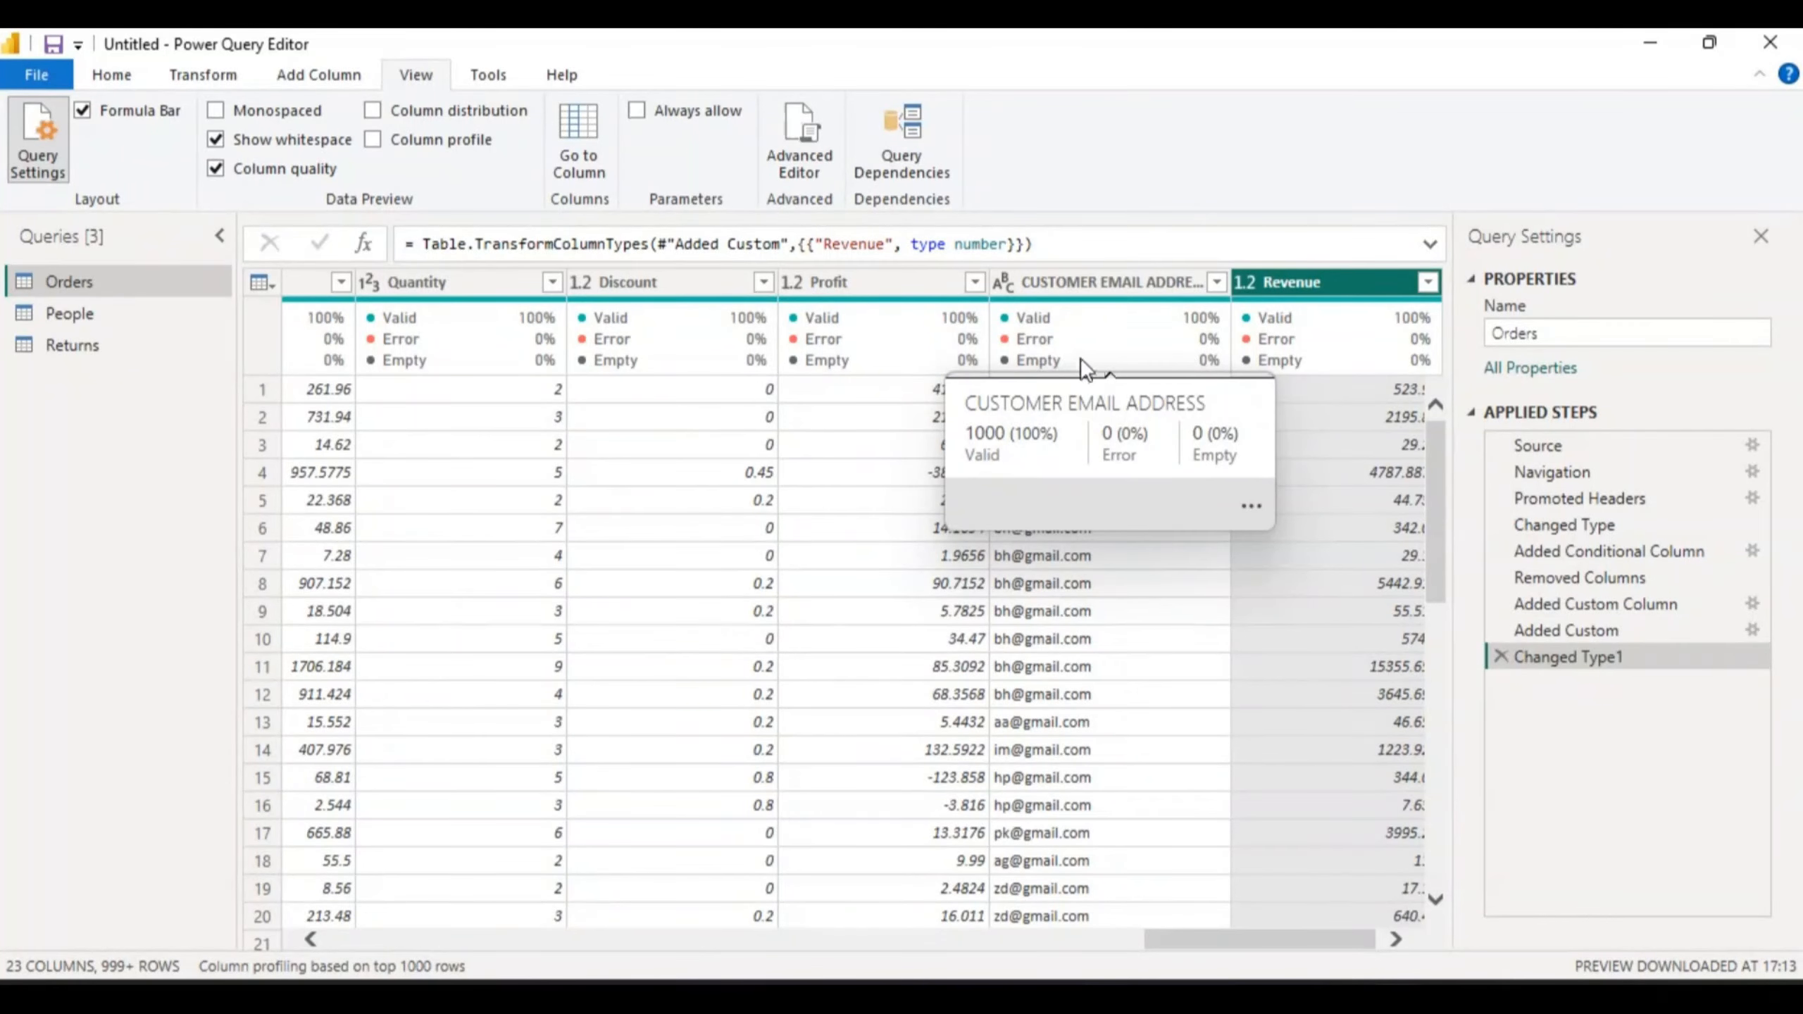
pyautogui.moveTo(1364, 331)
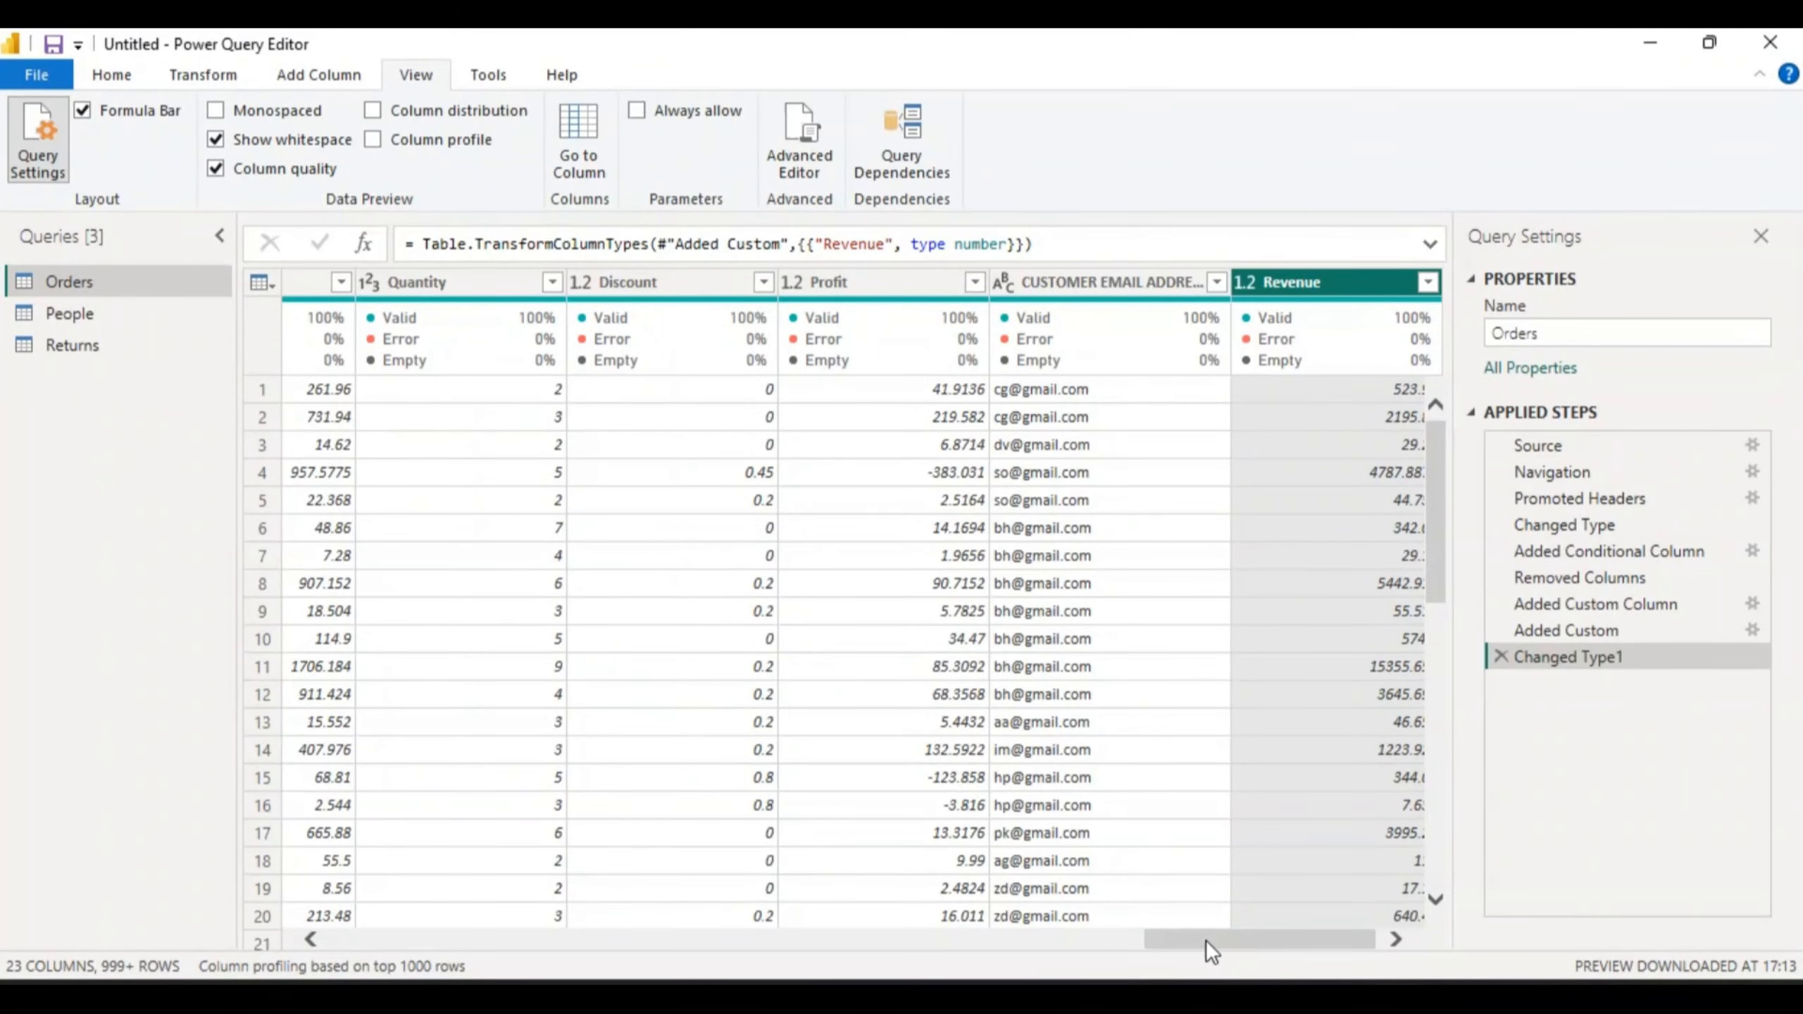
pyautogui.moveTo(1205, 941); pyautogui.dragTo(339, 940)
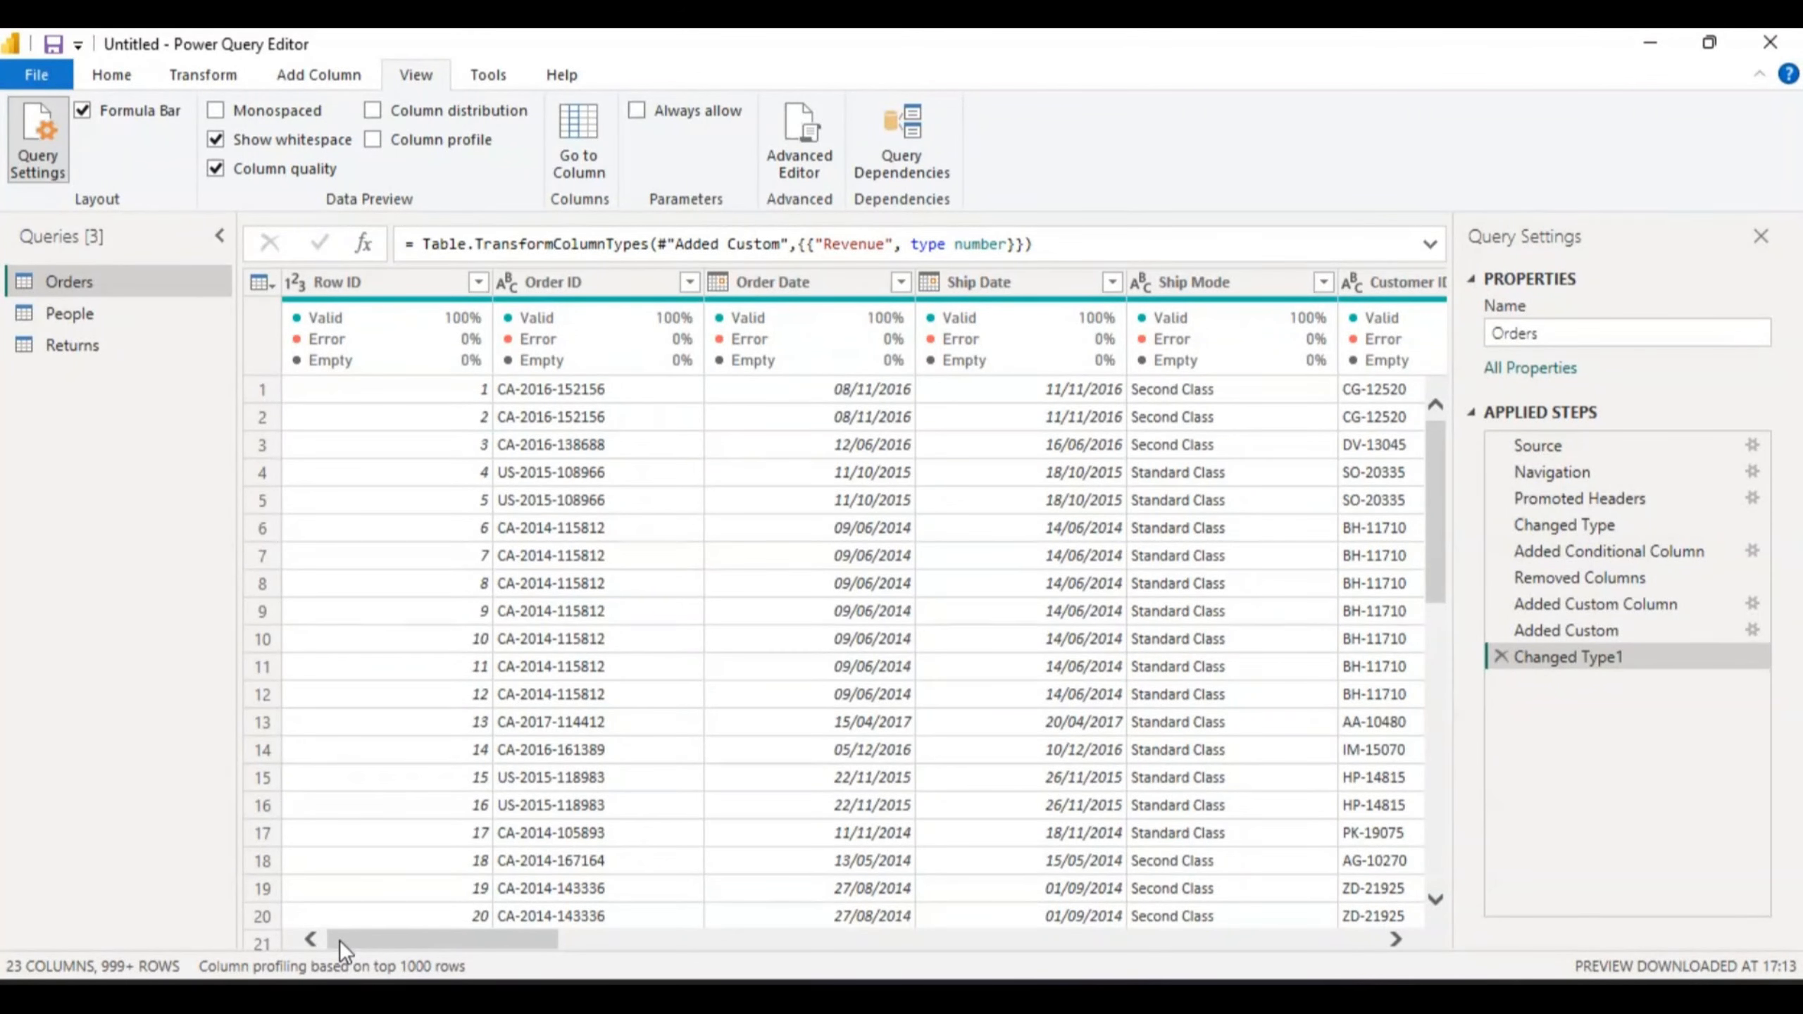
# - Swap Column quality for Column distribution, showing histograms and counts like Order ID's 479 distinct, 226 unique
pyautogui.click(214, 169)
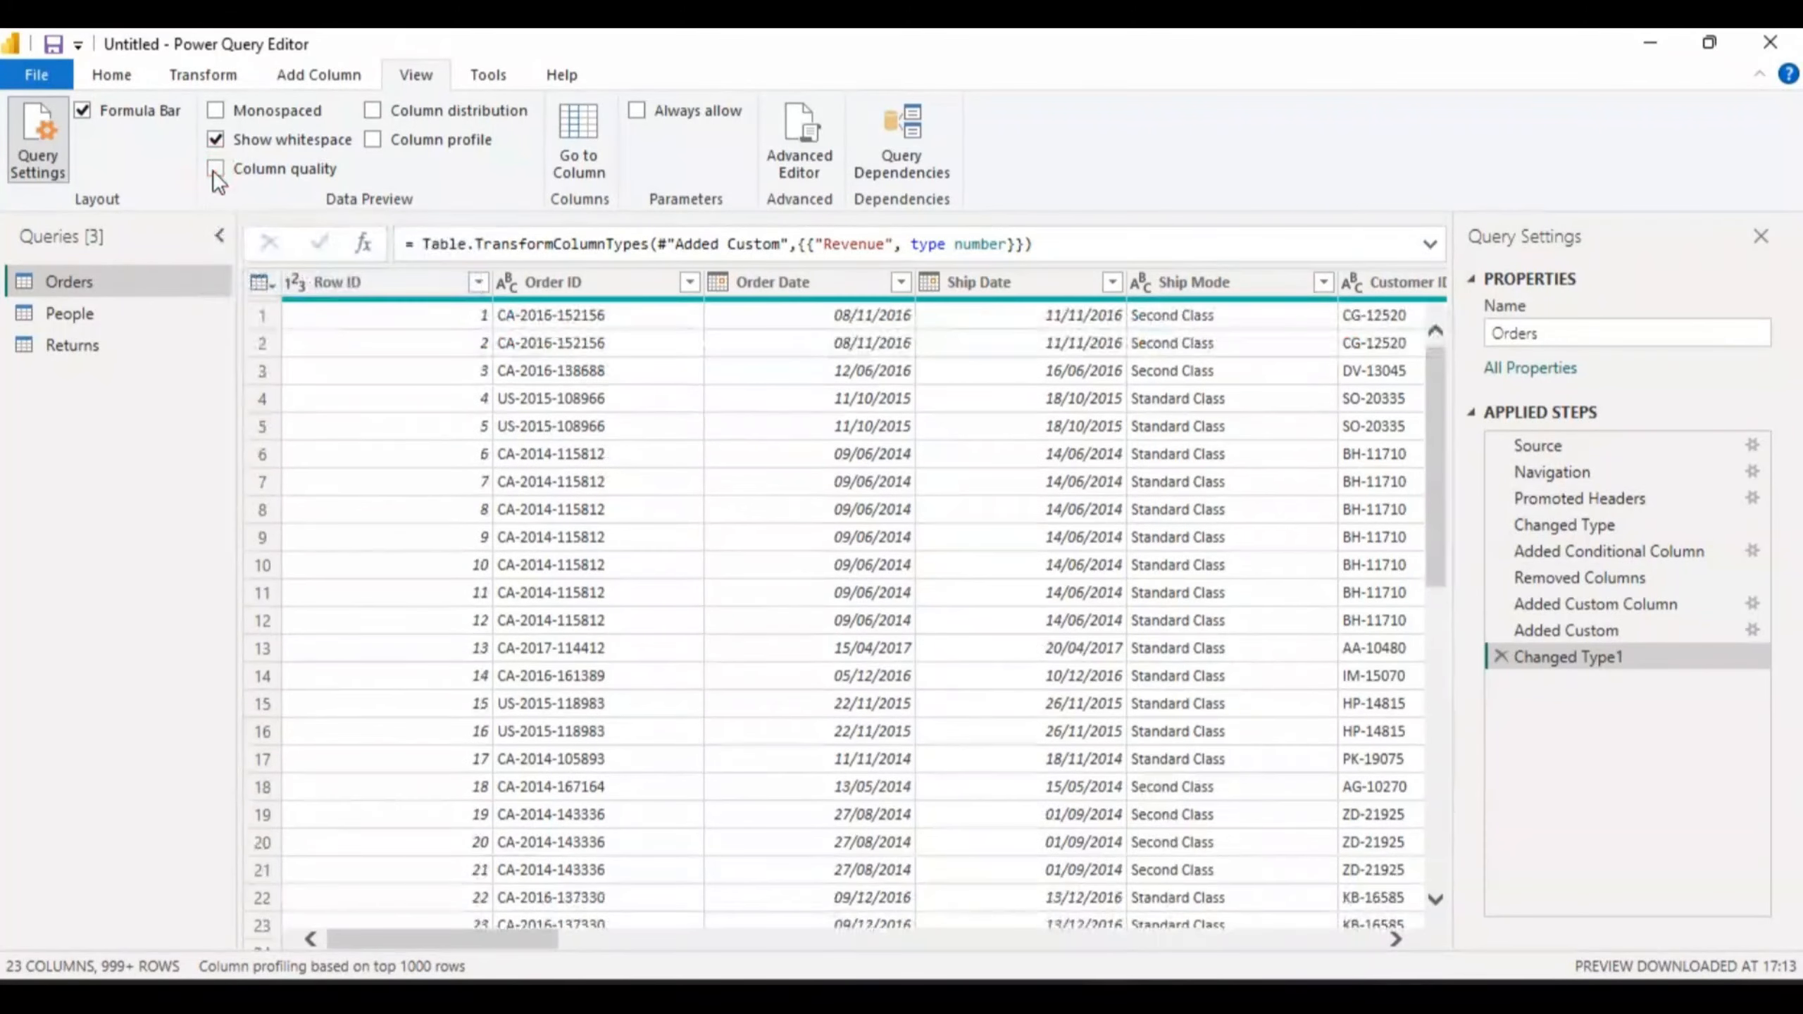
pyautogui.click(372, 111)
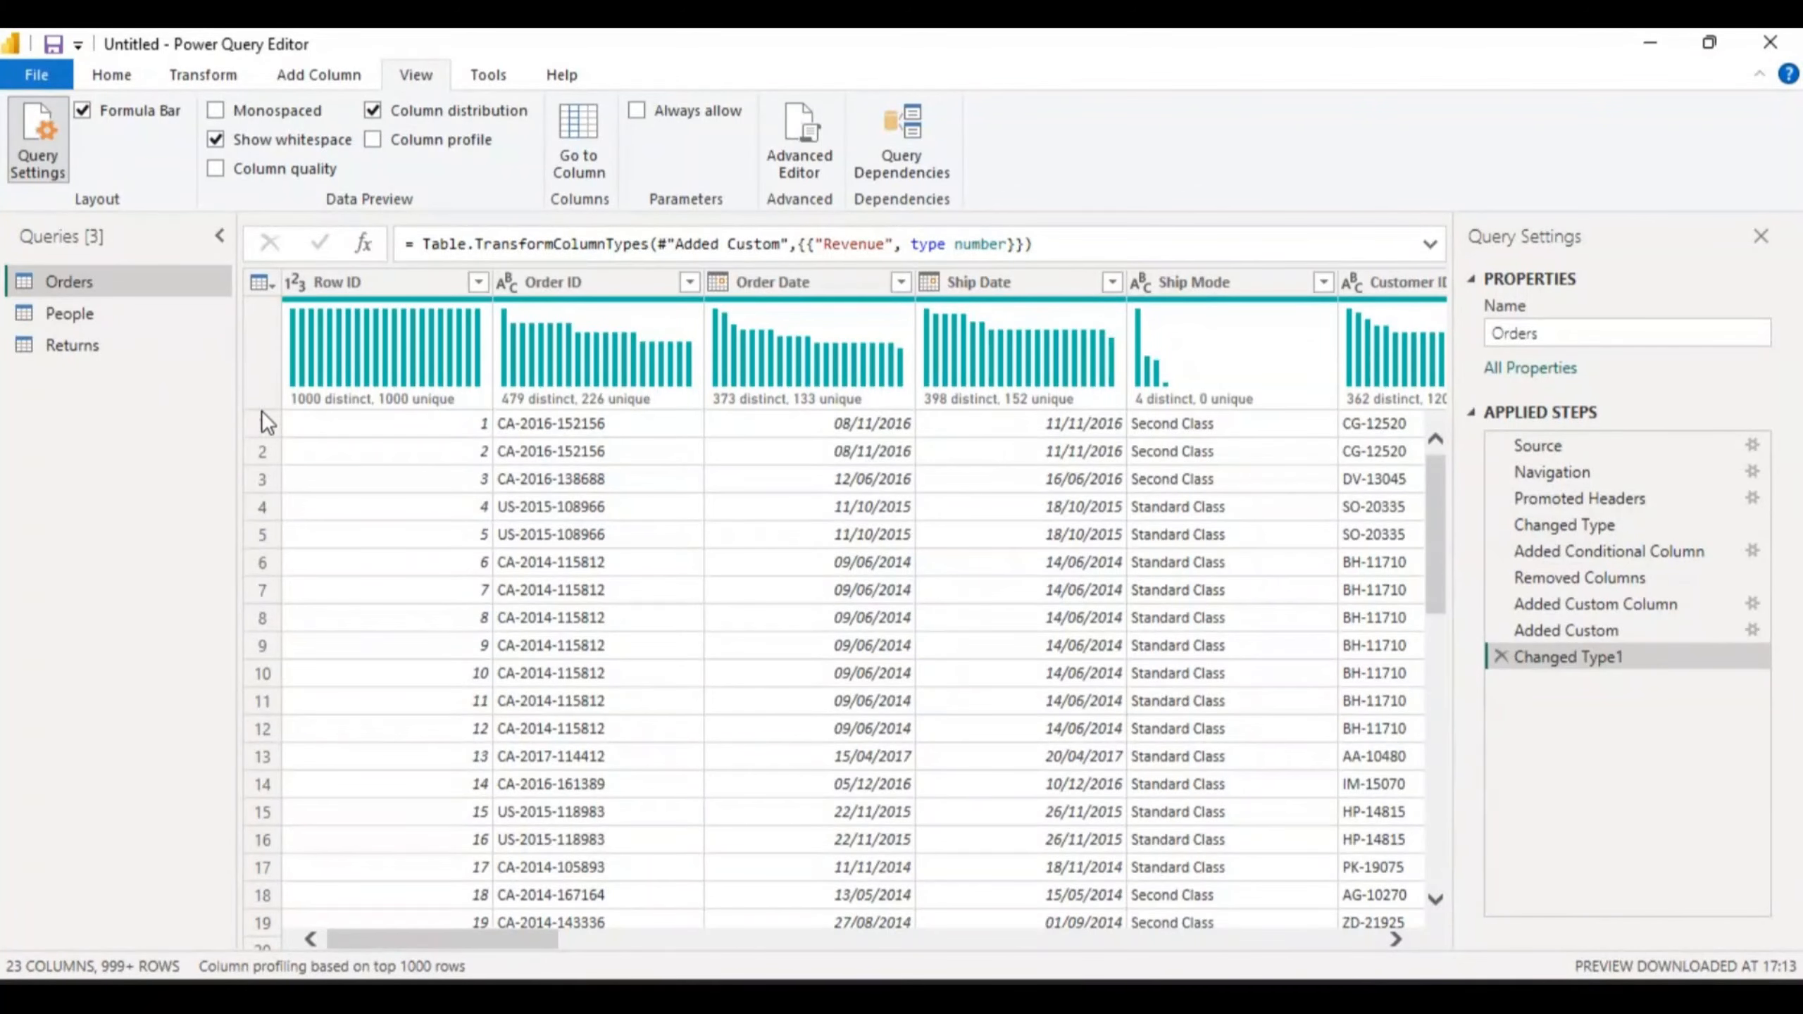
pyautogui.moveTo(341, 401)
pyautogui.moveTo(369, 409)
pyautogui.moveTo(532, 403)
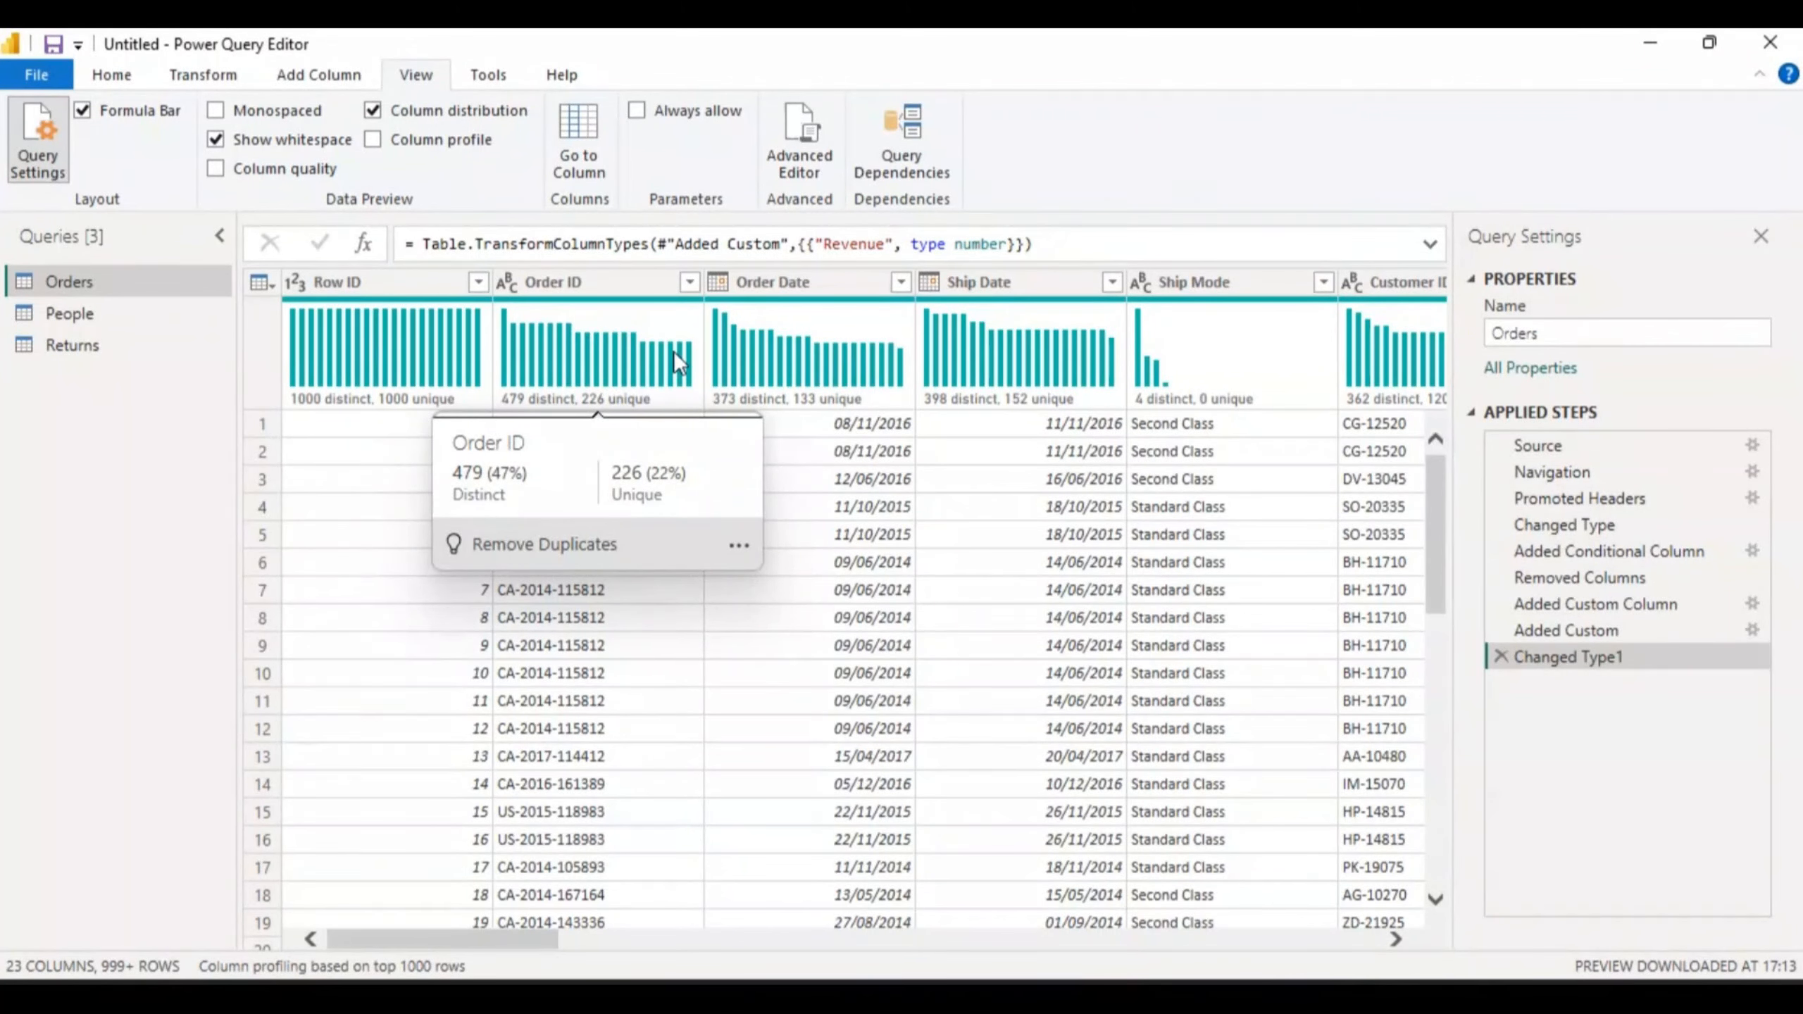
pyautogui.moveTo(301, 345)
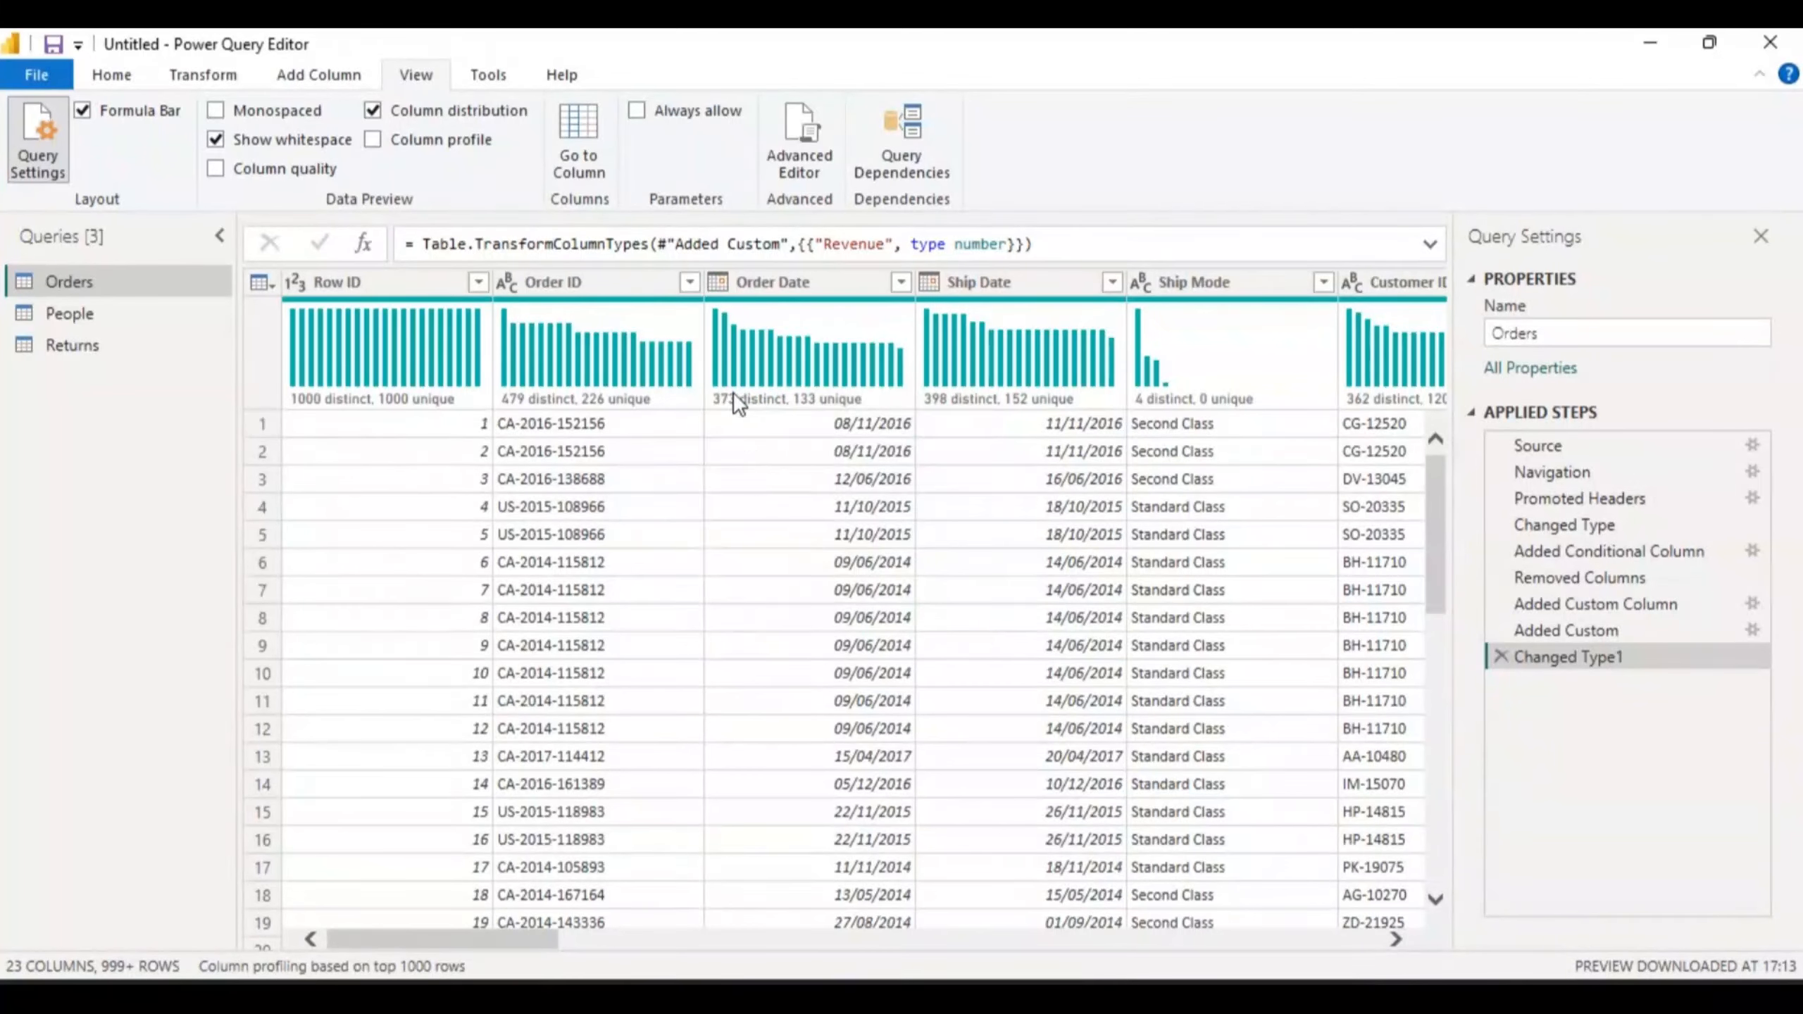
pyautogui.moveTo(727, 411)
pyautogui.click(1396, 939)
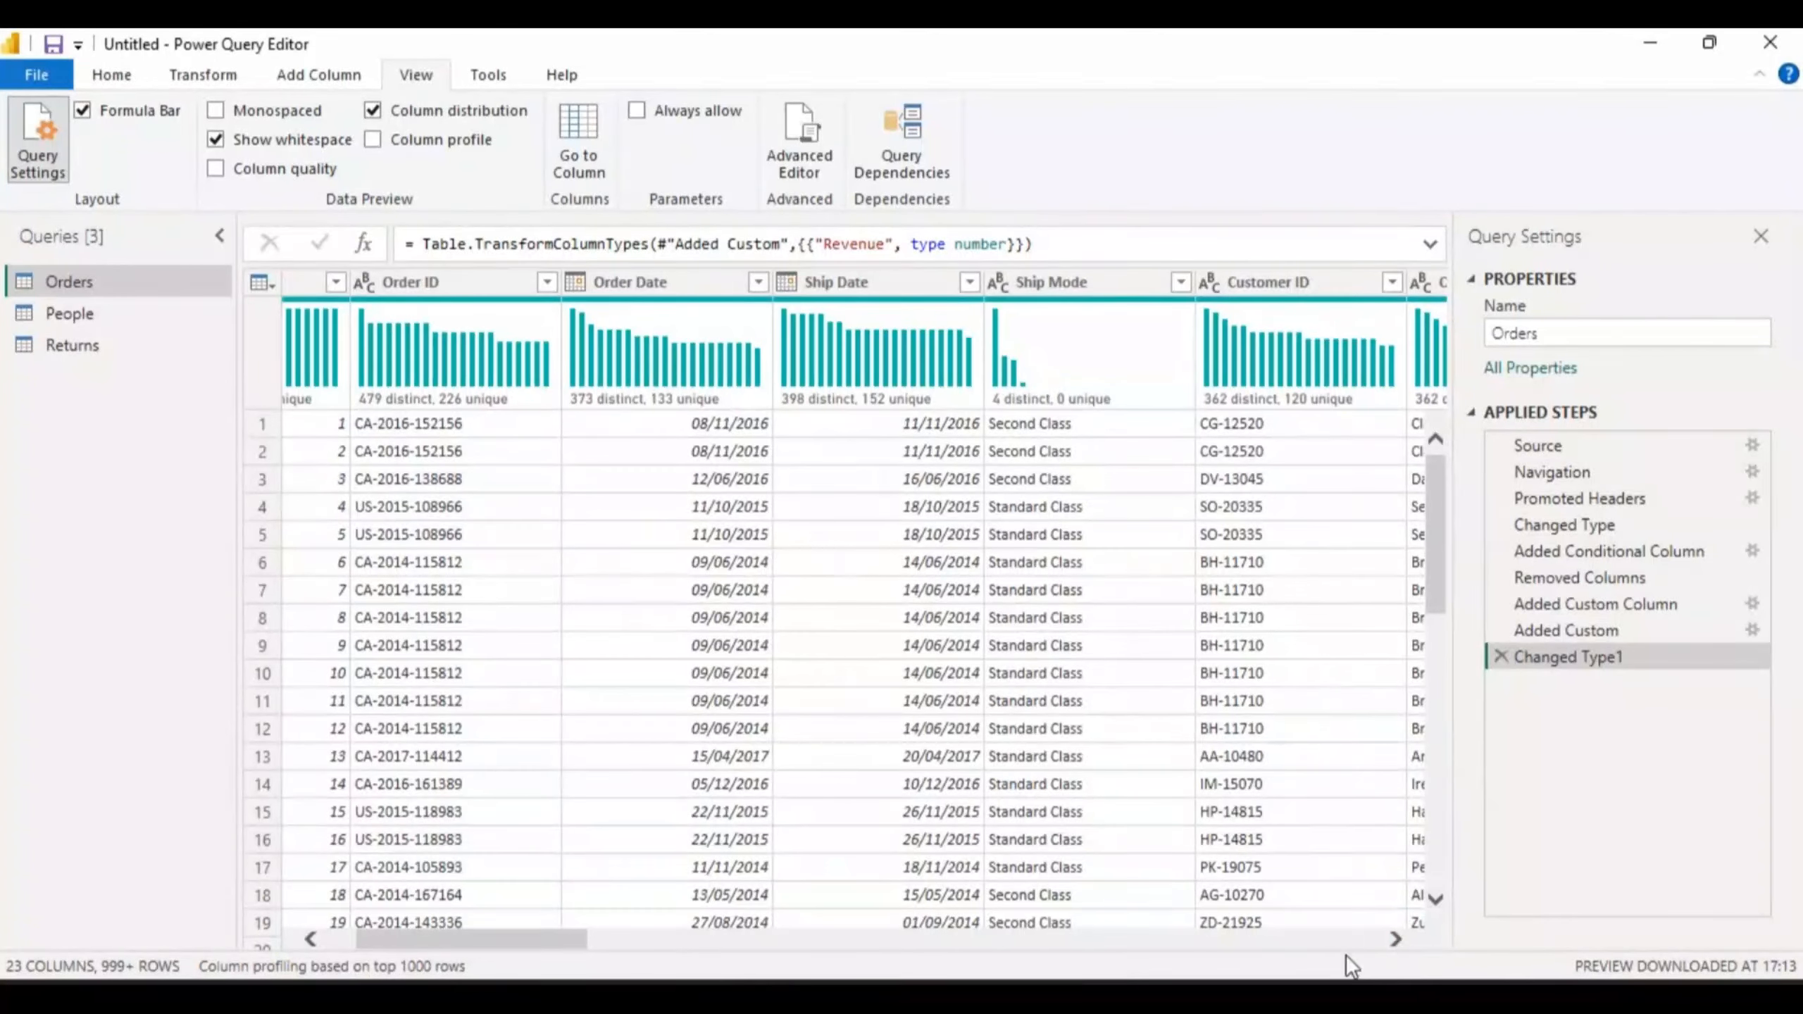
pyautogui.click(310, 939)
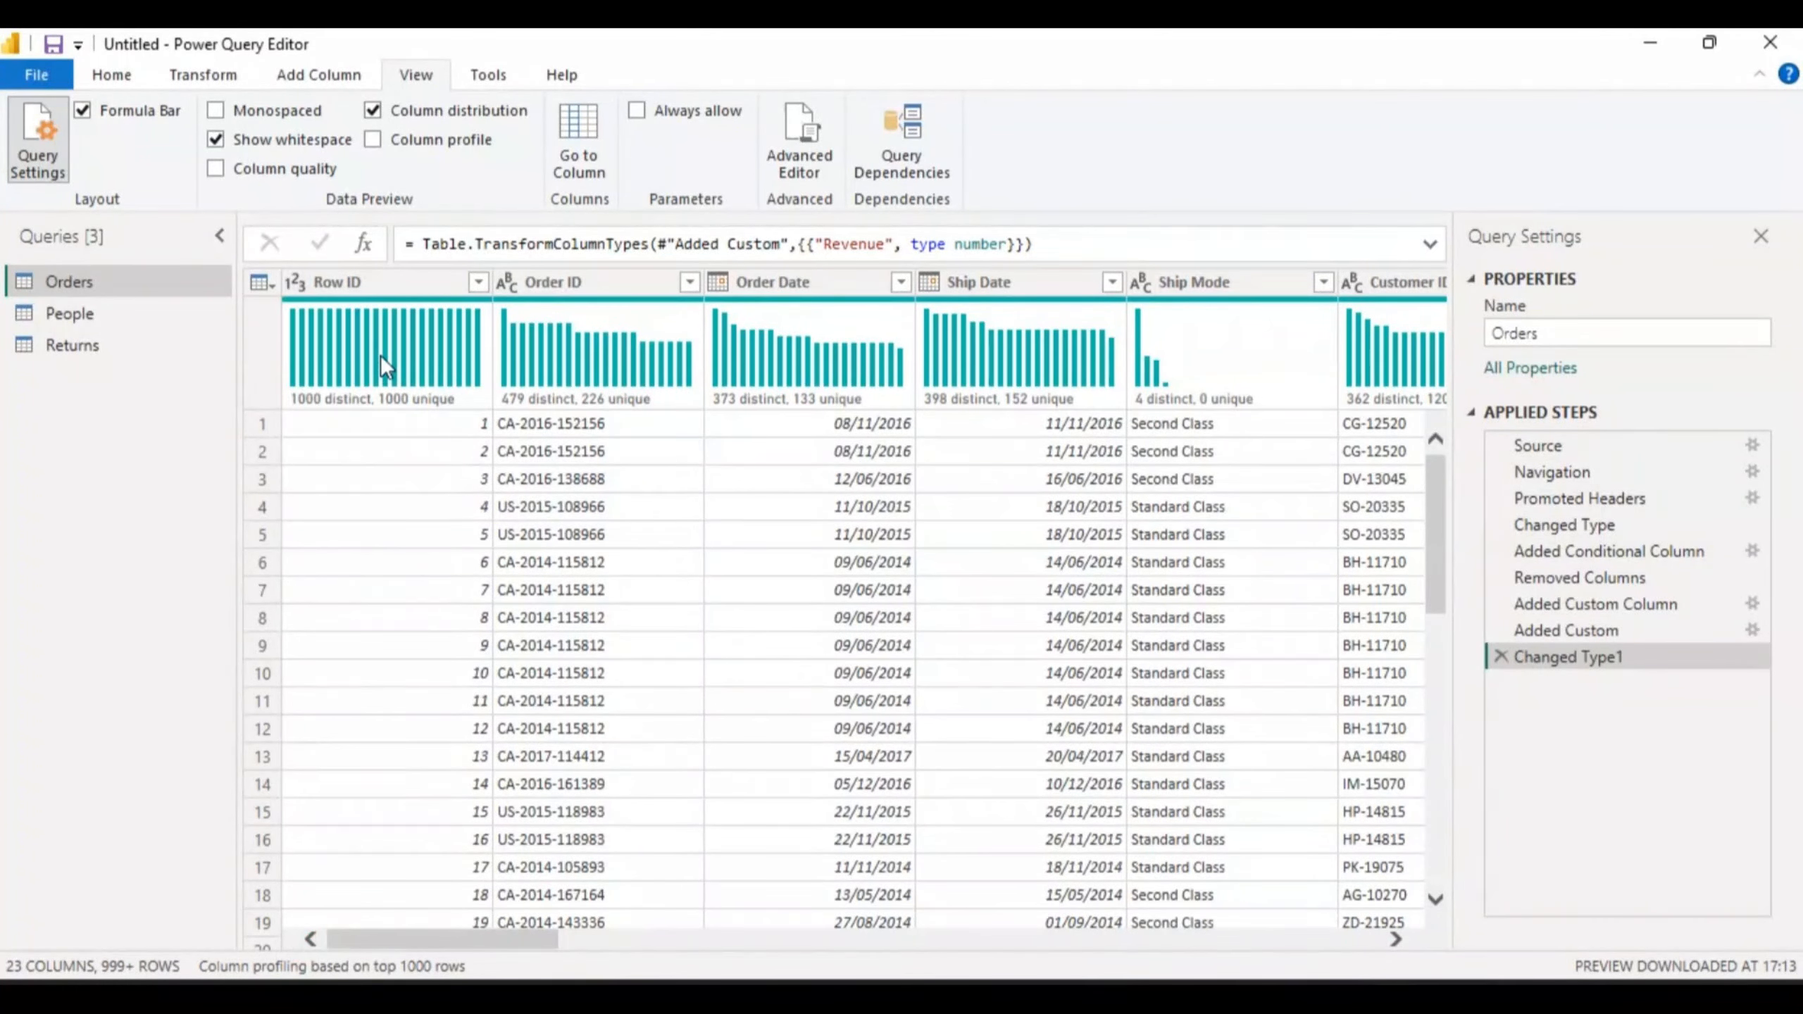
pyautogui.moveTo(380, 355)
pyautogui.moveTo(1148, 412)
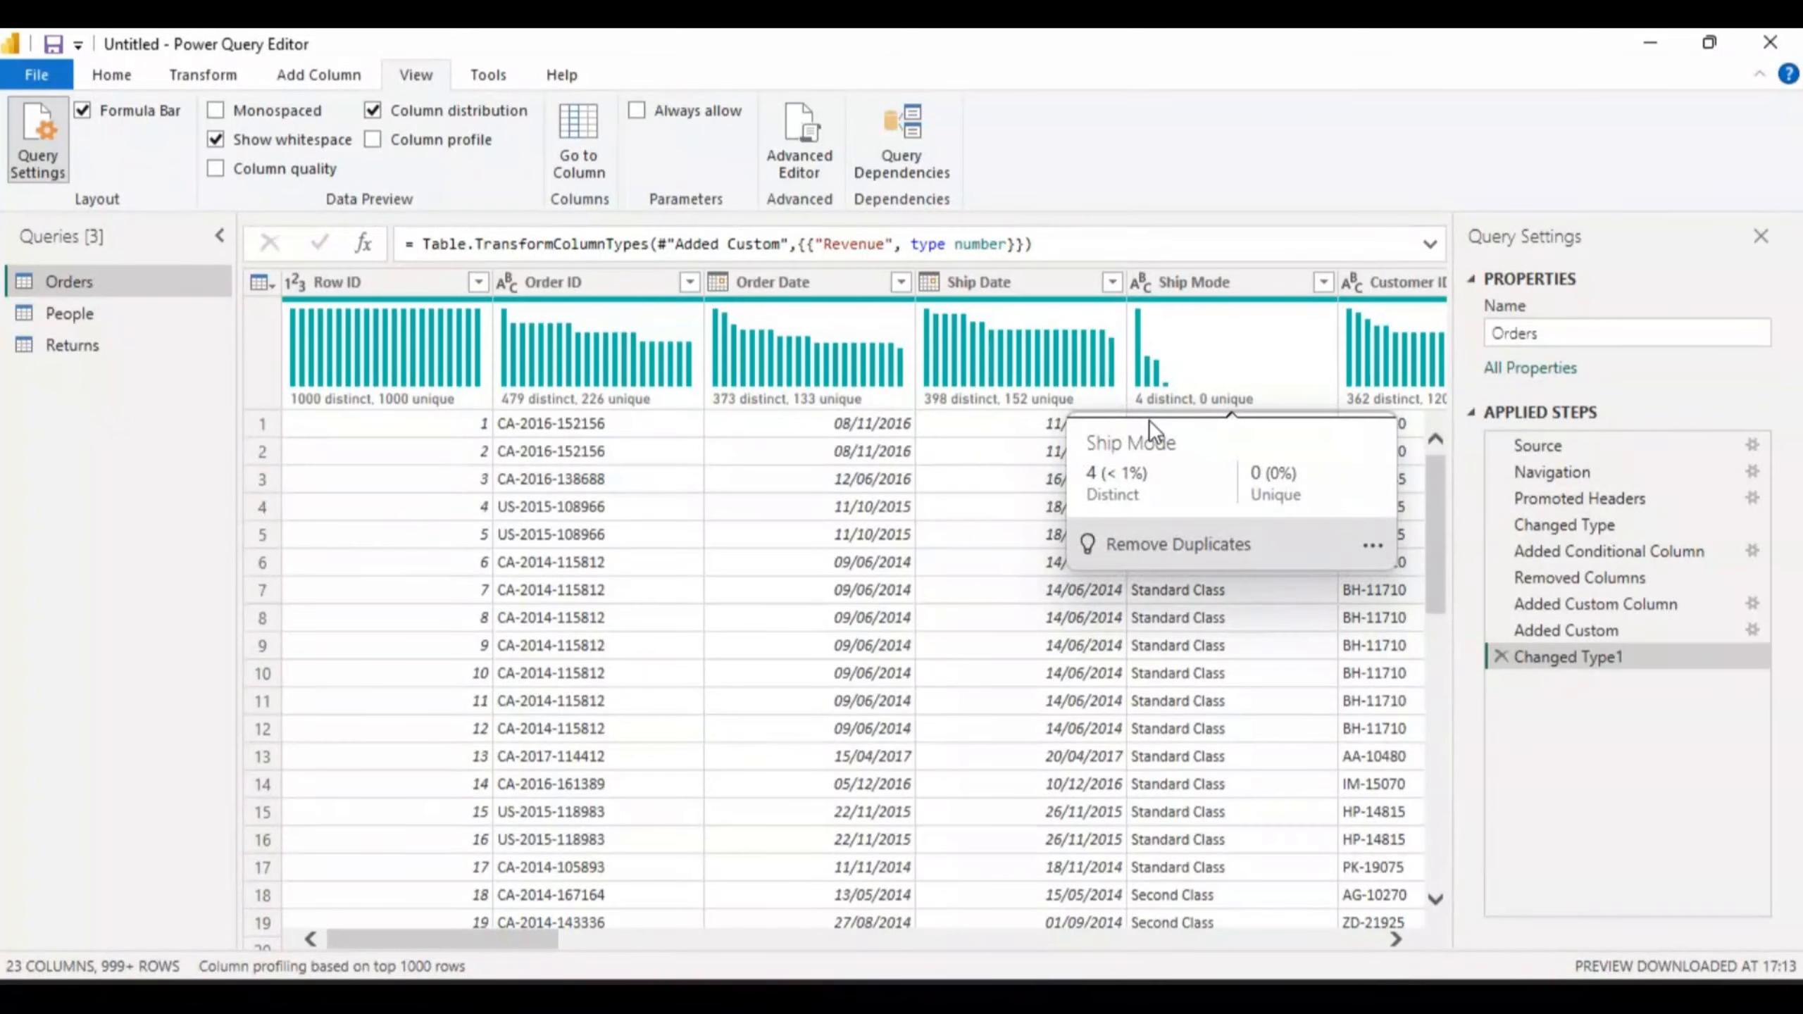
# - Review the distribution charts across the remaining Orders columns, then turn Column distribution off
pyautogui.moveTo(1222, 357)
pyautogui.click(1395, 939)
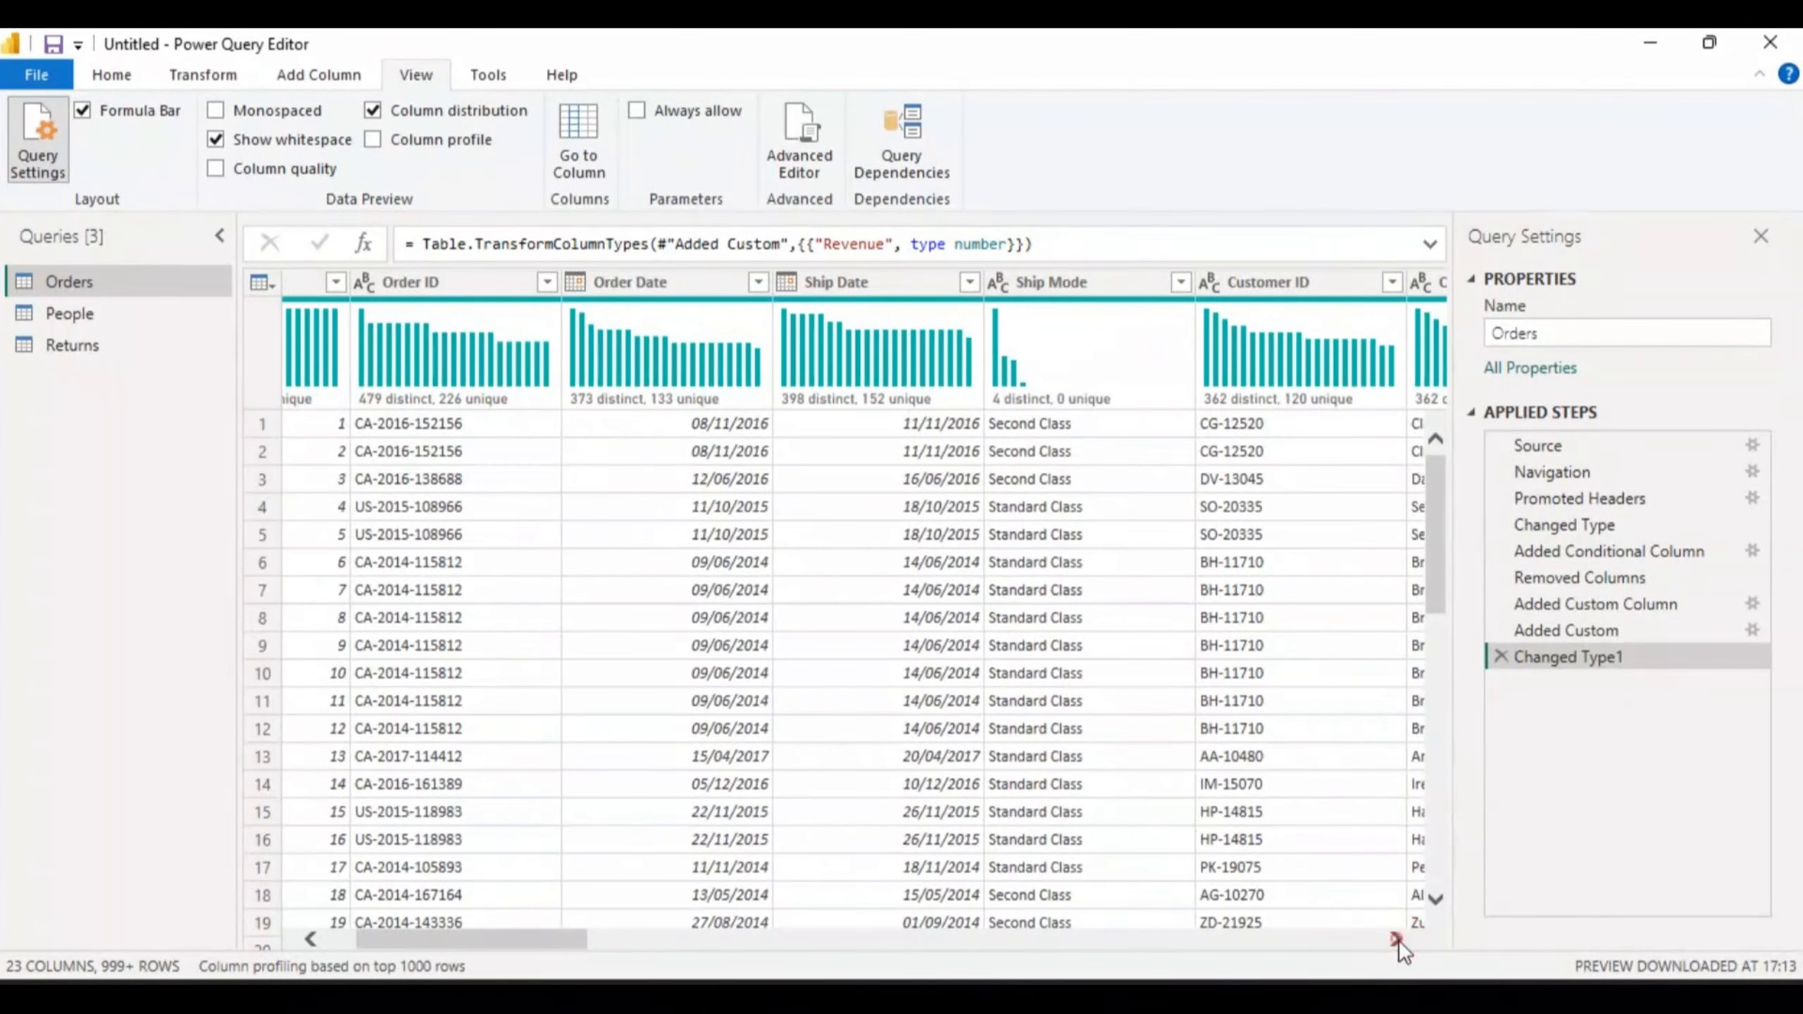
pyautogui.click(1395, 940)
pyautogui.click(1395, 940)
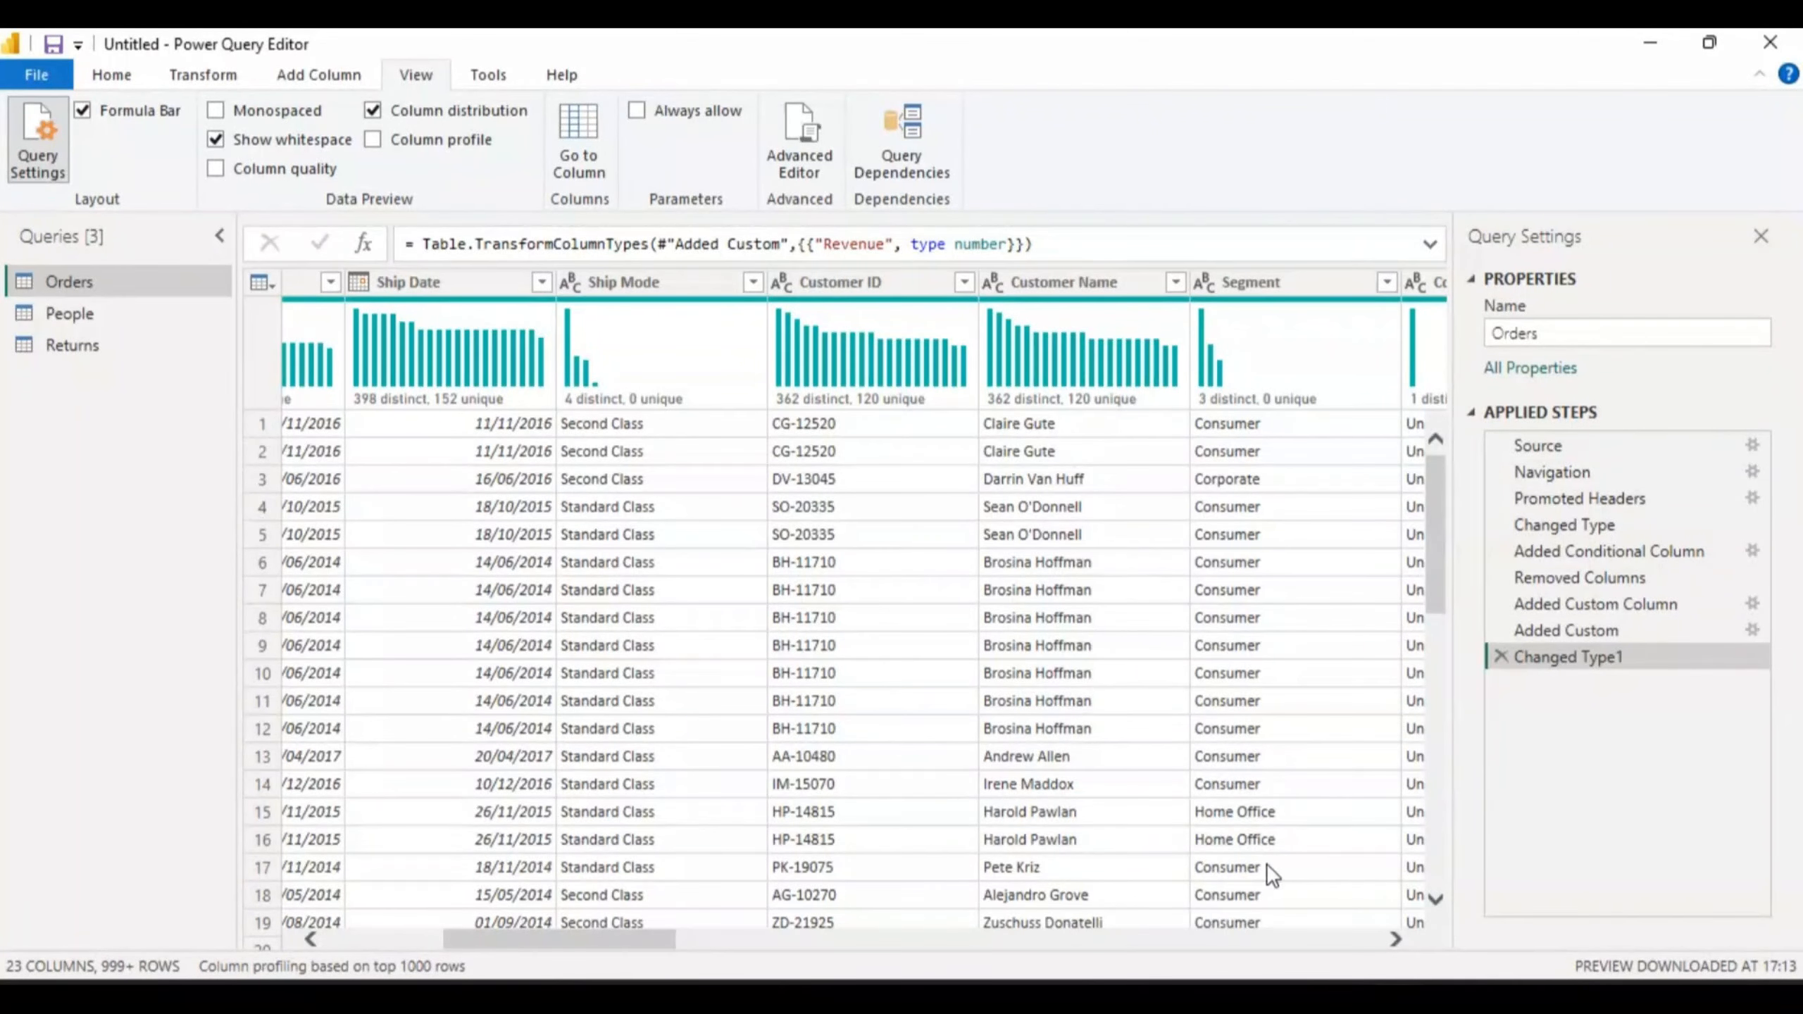
pyautogui.click(1395, 938)
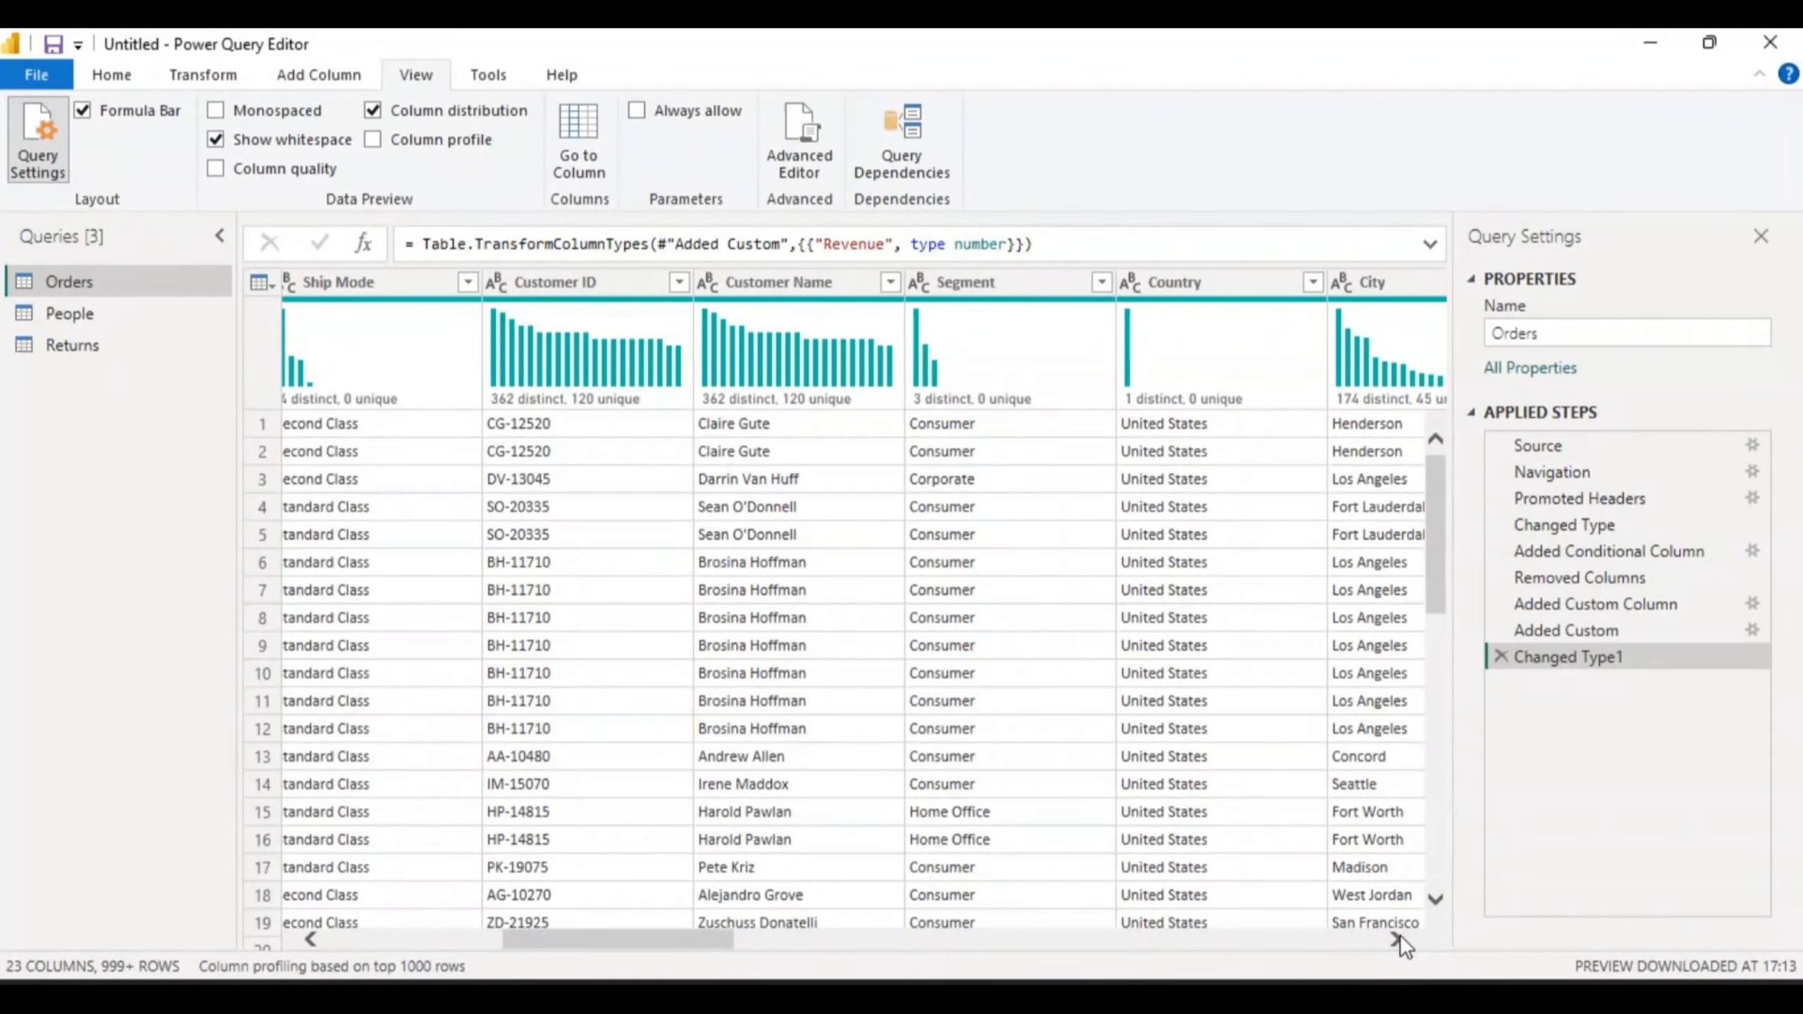
pyautogui.moveTo(1141, 369)
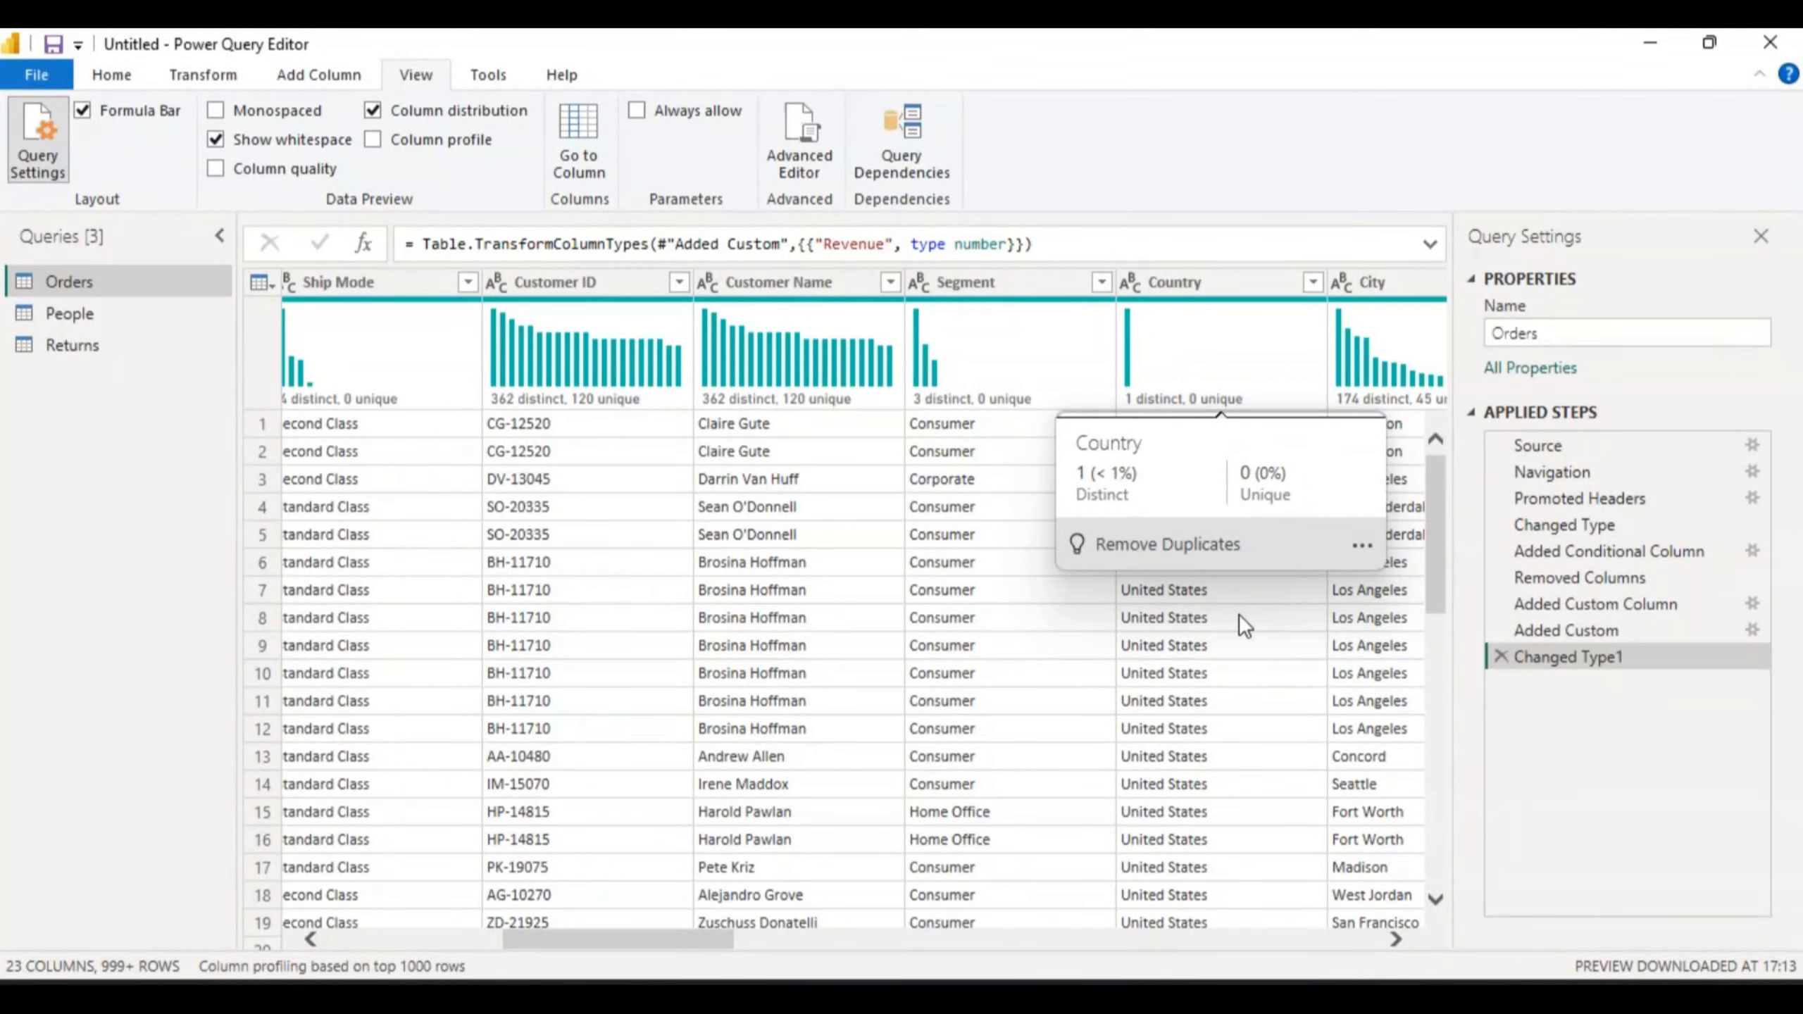
pyautogui.click(1392, 936)
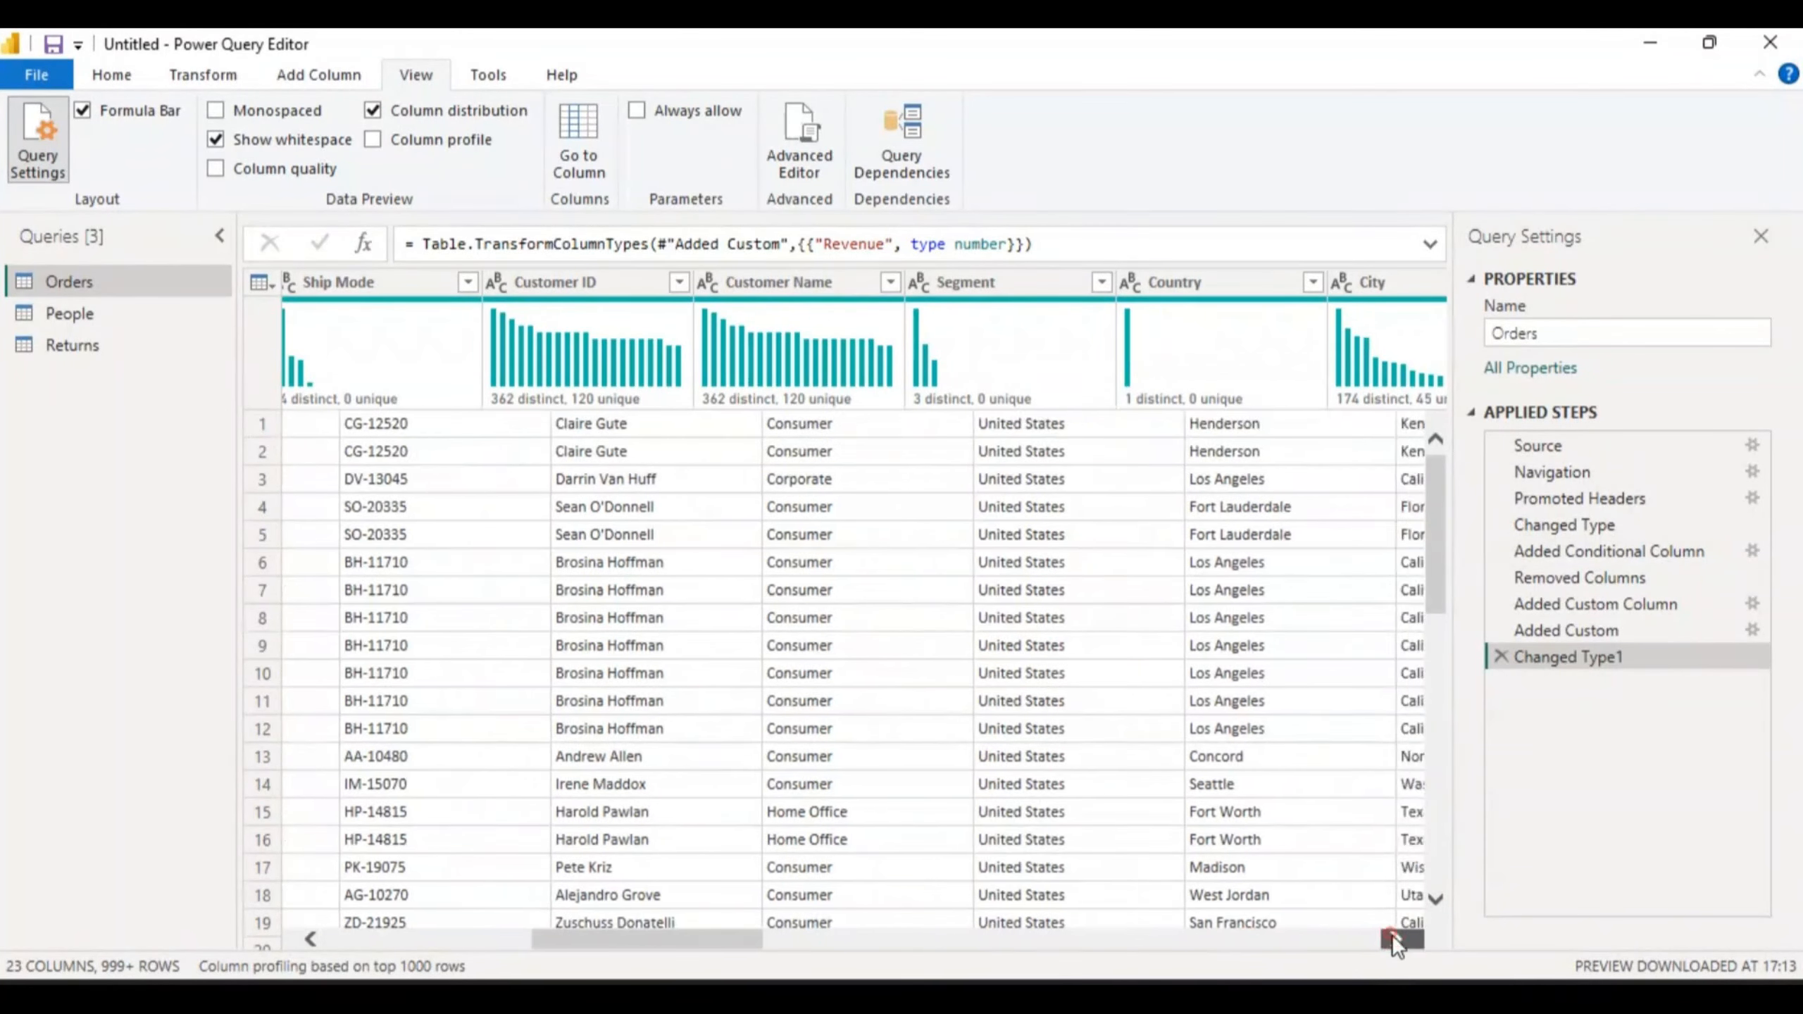
pyautogui.click(1392, 936)
pyautogui.click(1392, 936)
pyautogui.click(1392, 936)
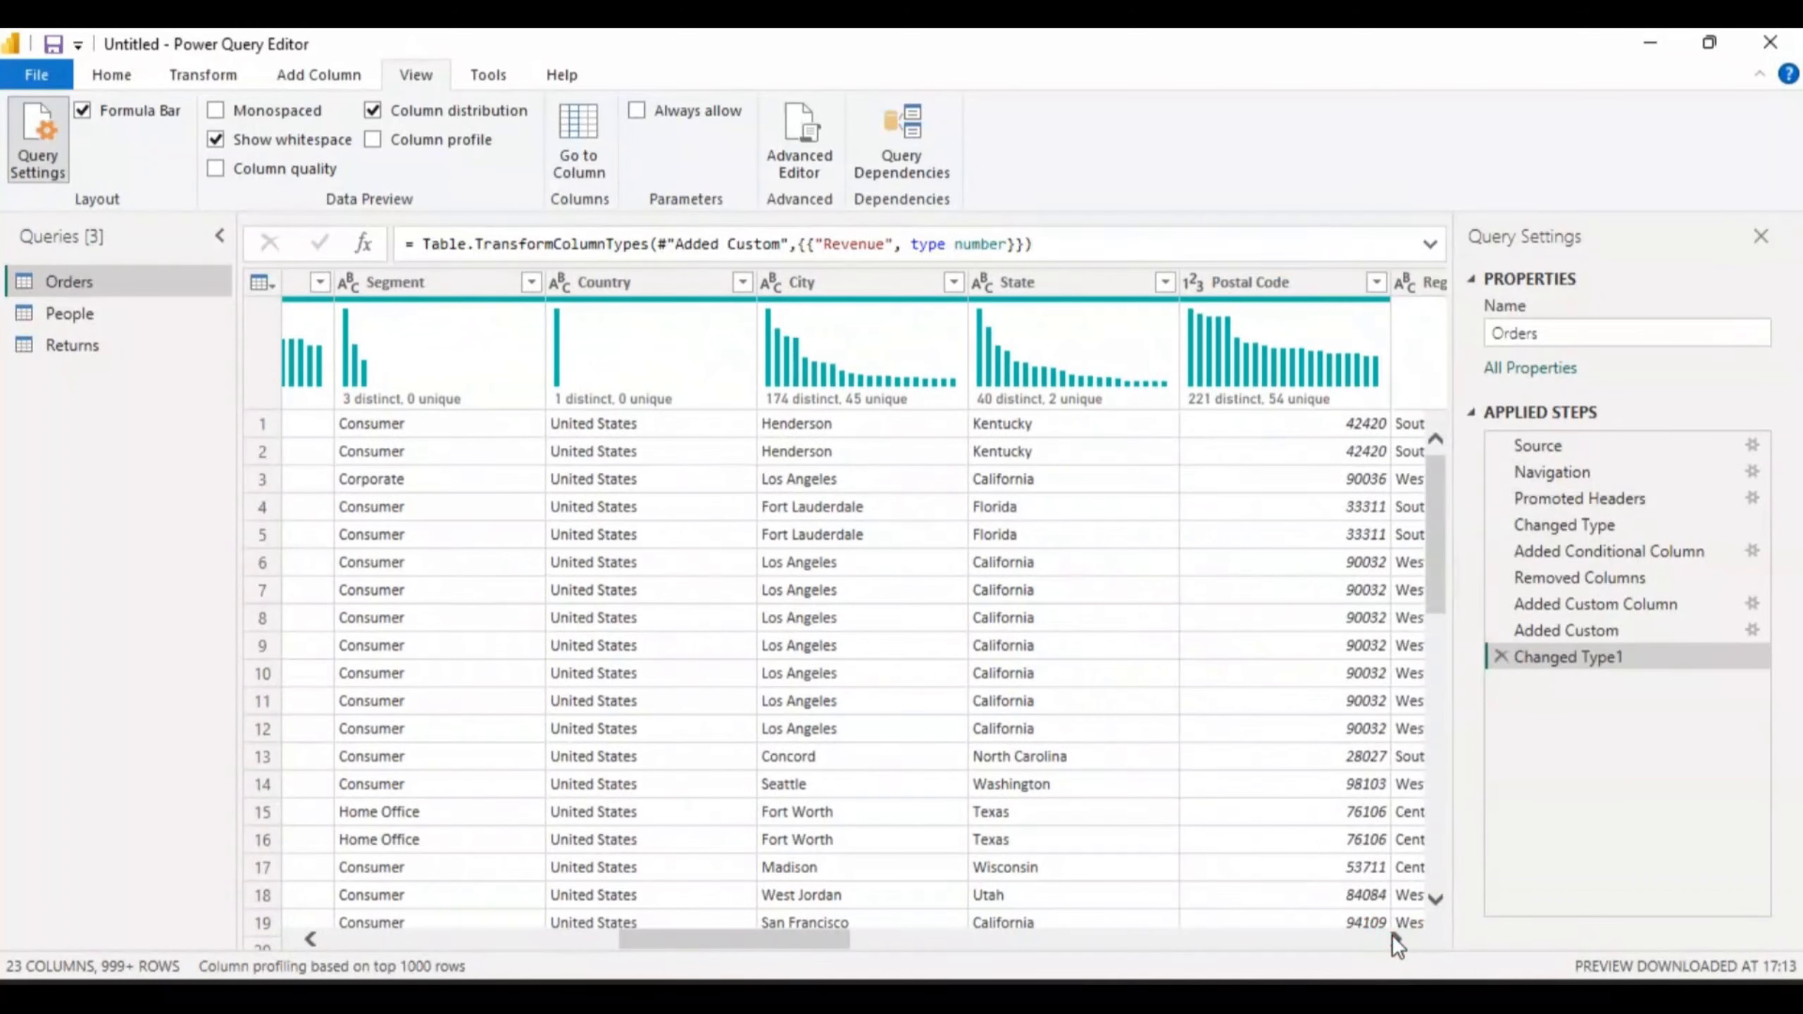
pyautogui.click(1392, 936)
pyautogui.click(1391, 936)
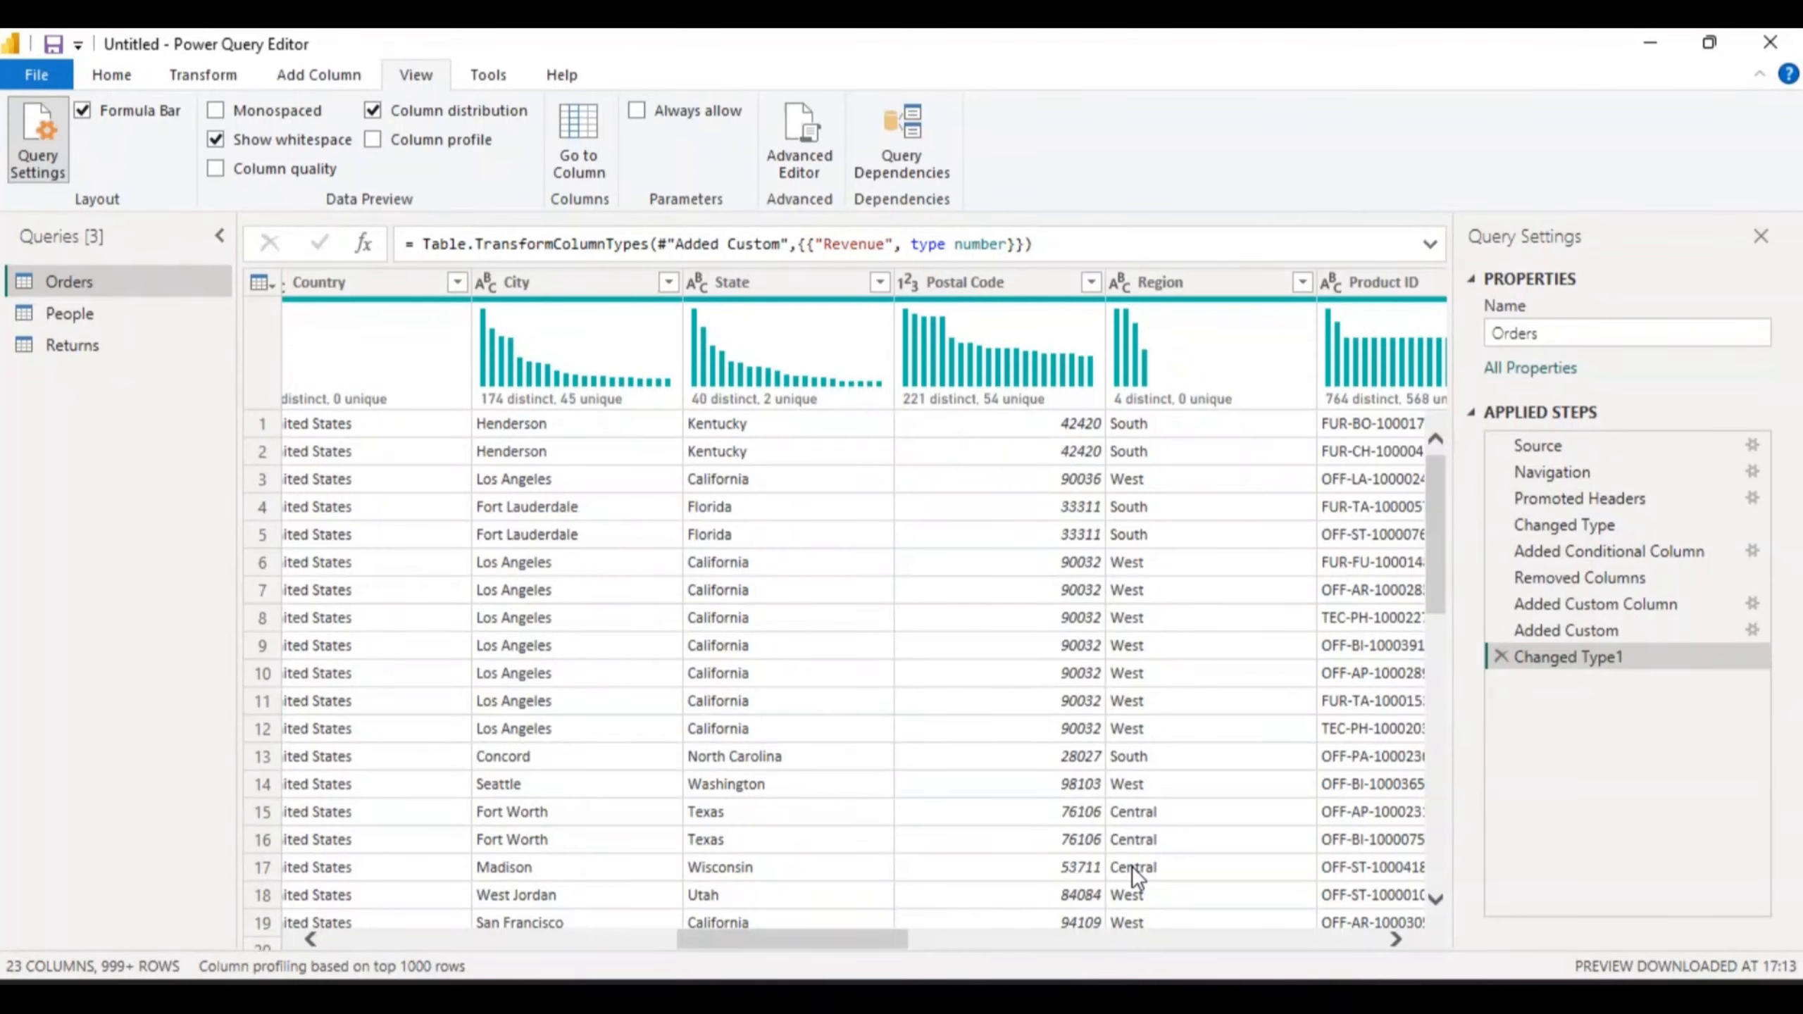
pyautogui.click(372, 111)
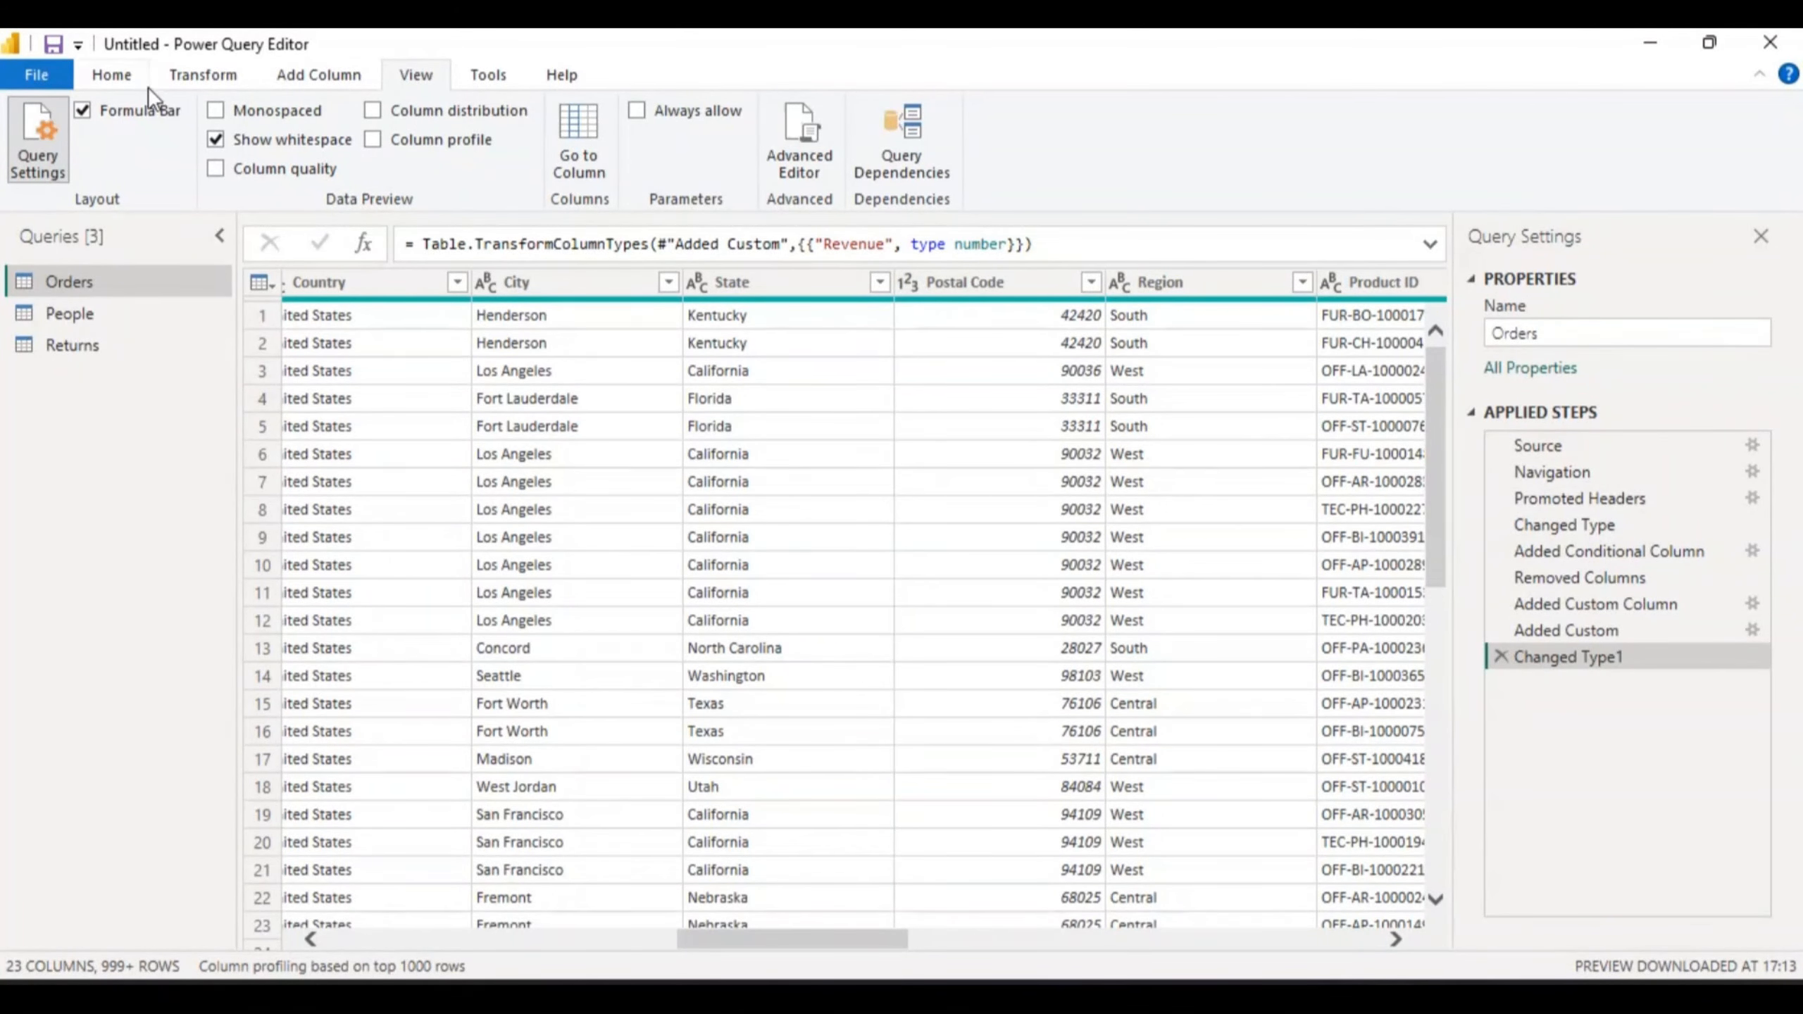
# - Check a Postal Code value, then delete the Changed Type1 step from Orders' Applied Steps
pyautogui.click(486, 77)
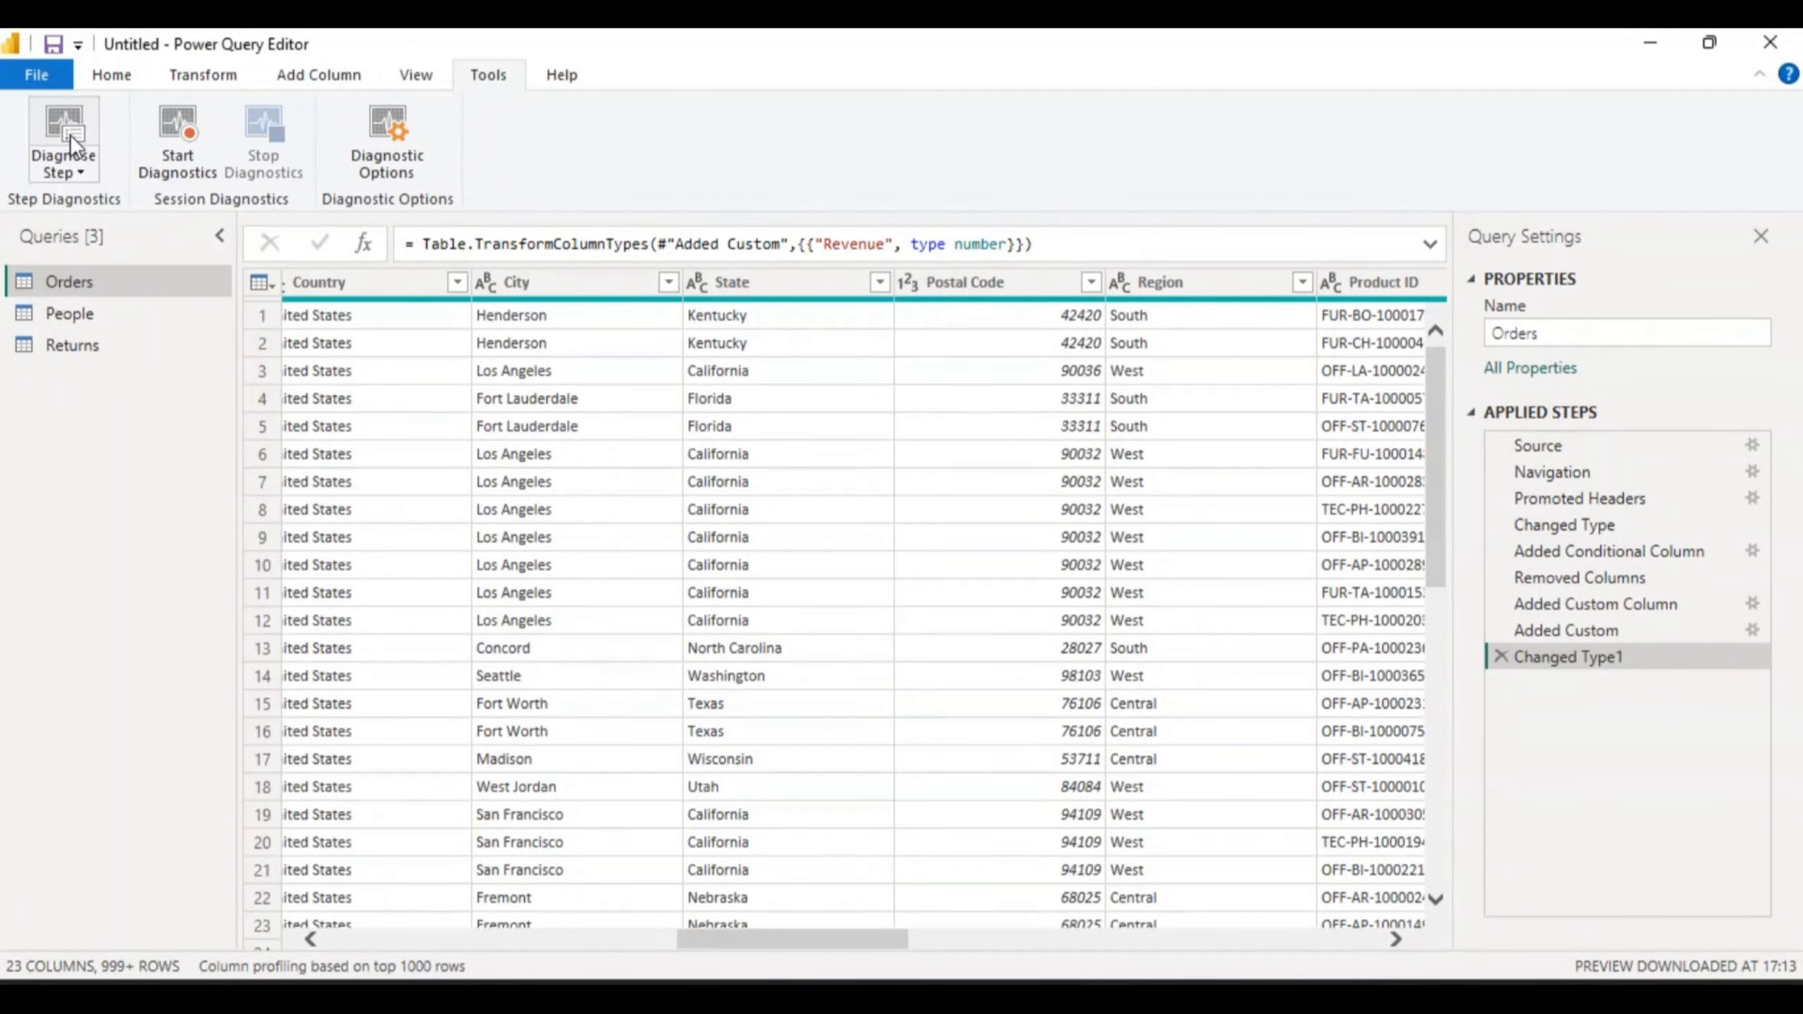
pyautogui.click(112, 75)
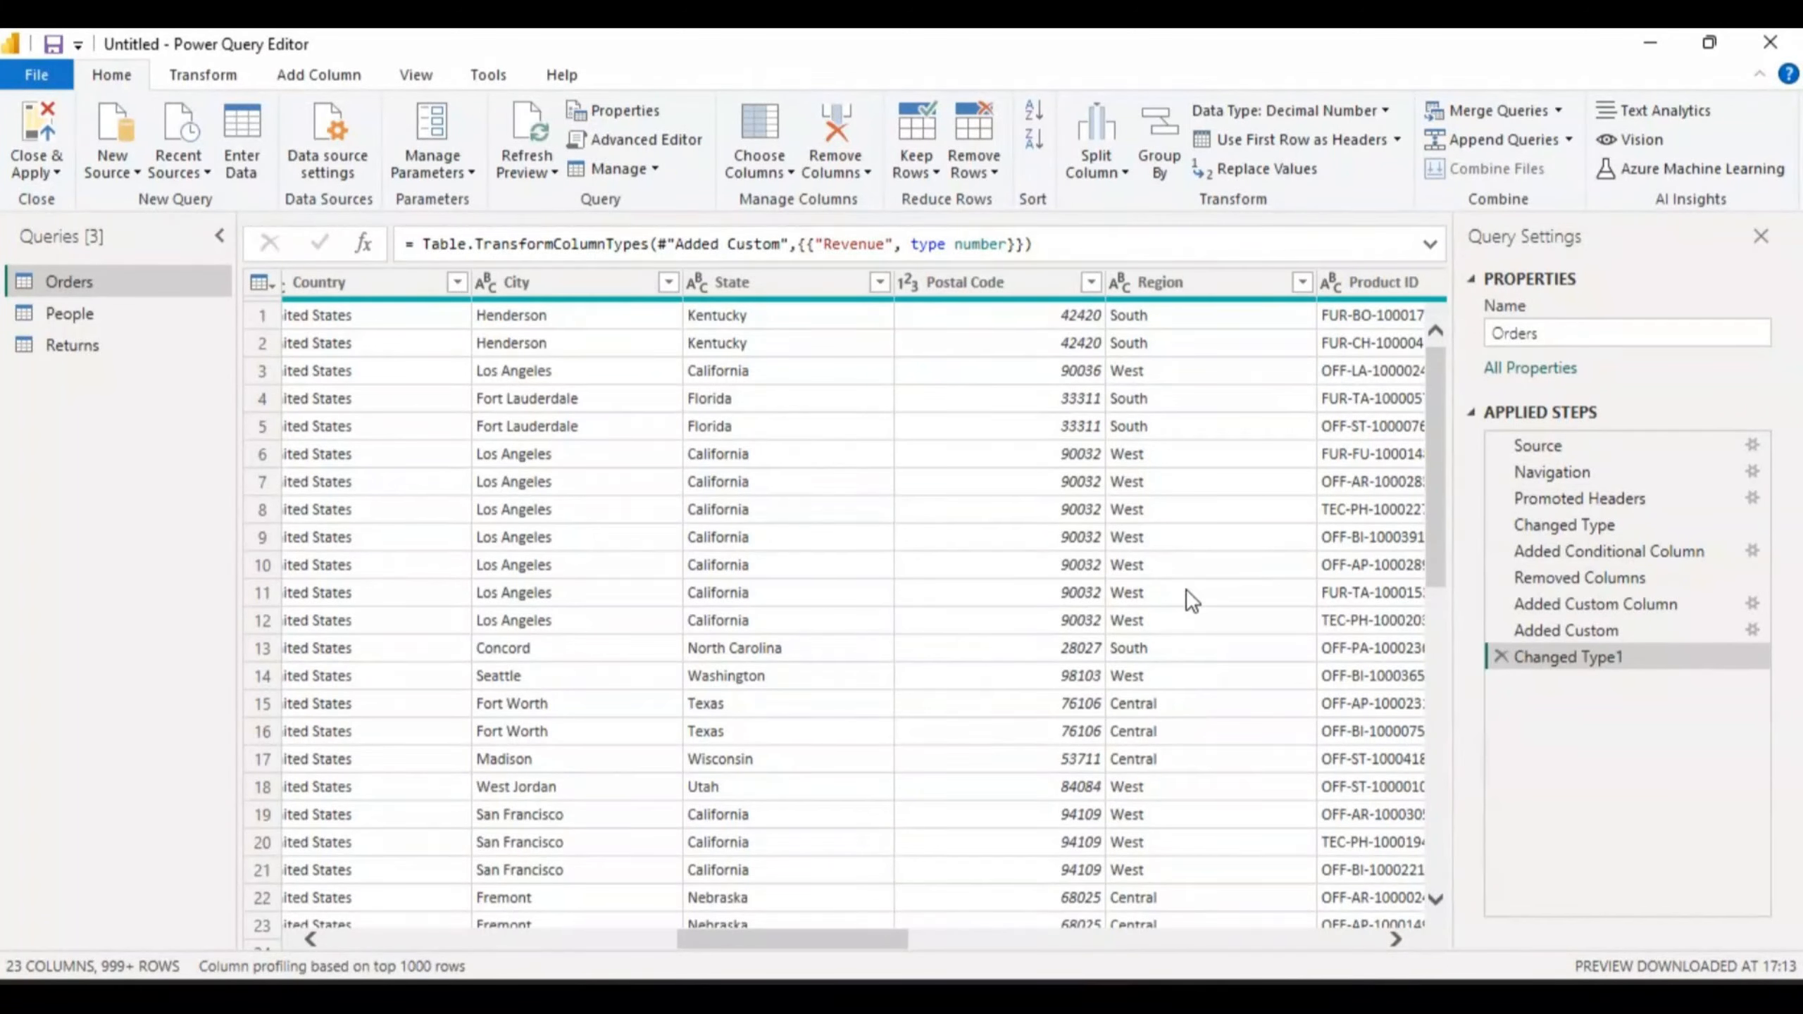
pyautogui.click(972, 520)
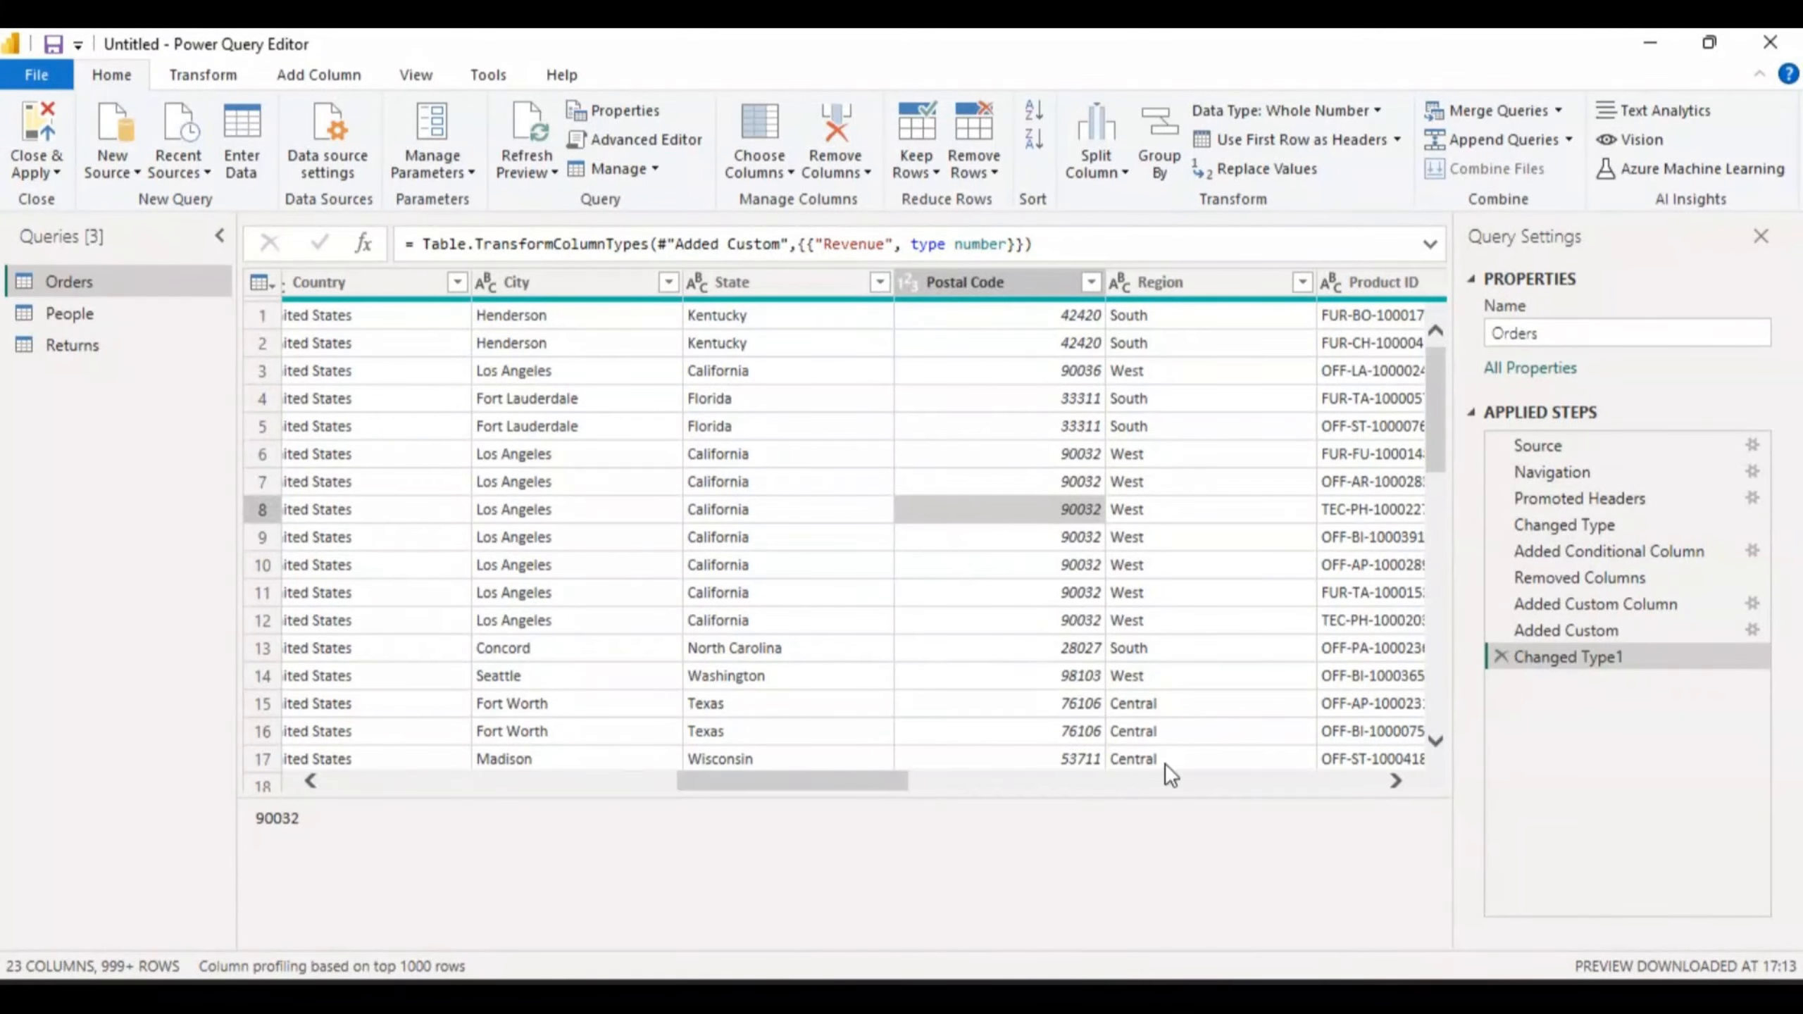
pyautogui.click(1501, 657)
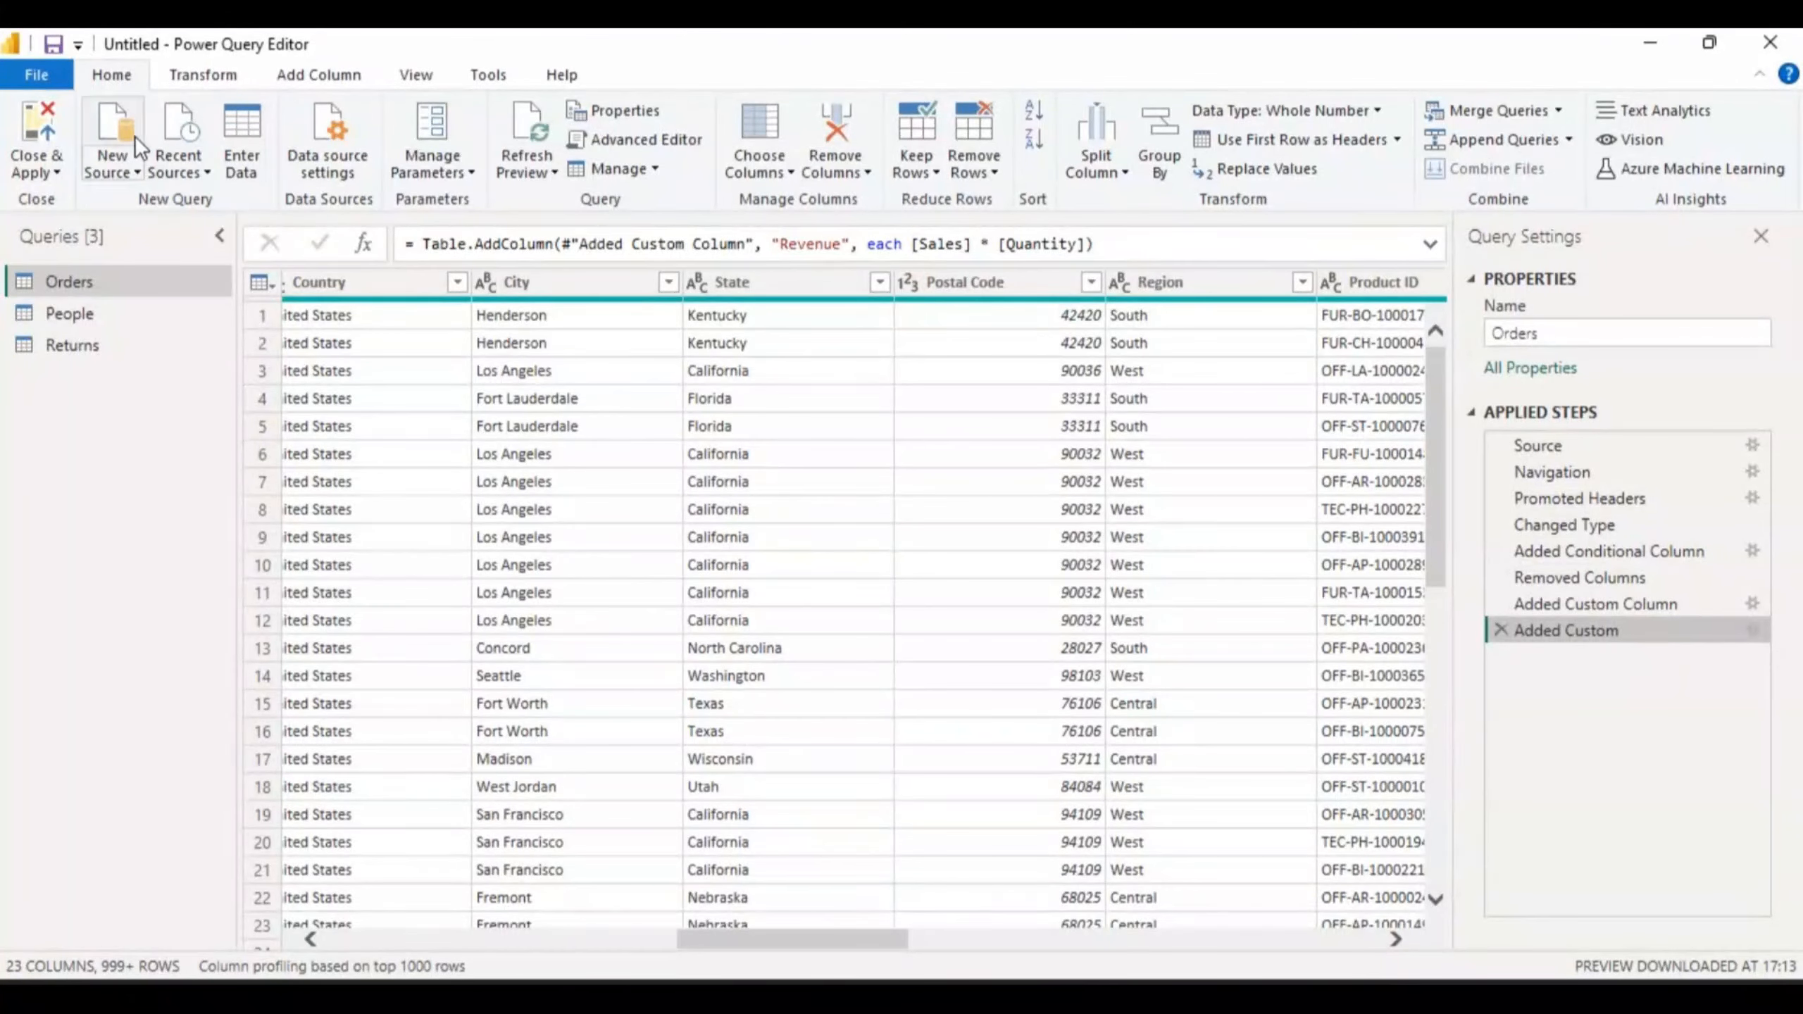
# - Apply the Orders query edits with Close & Apply from the Home tab dropdown
pyautogui.click(56, 172)
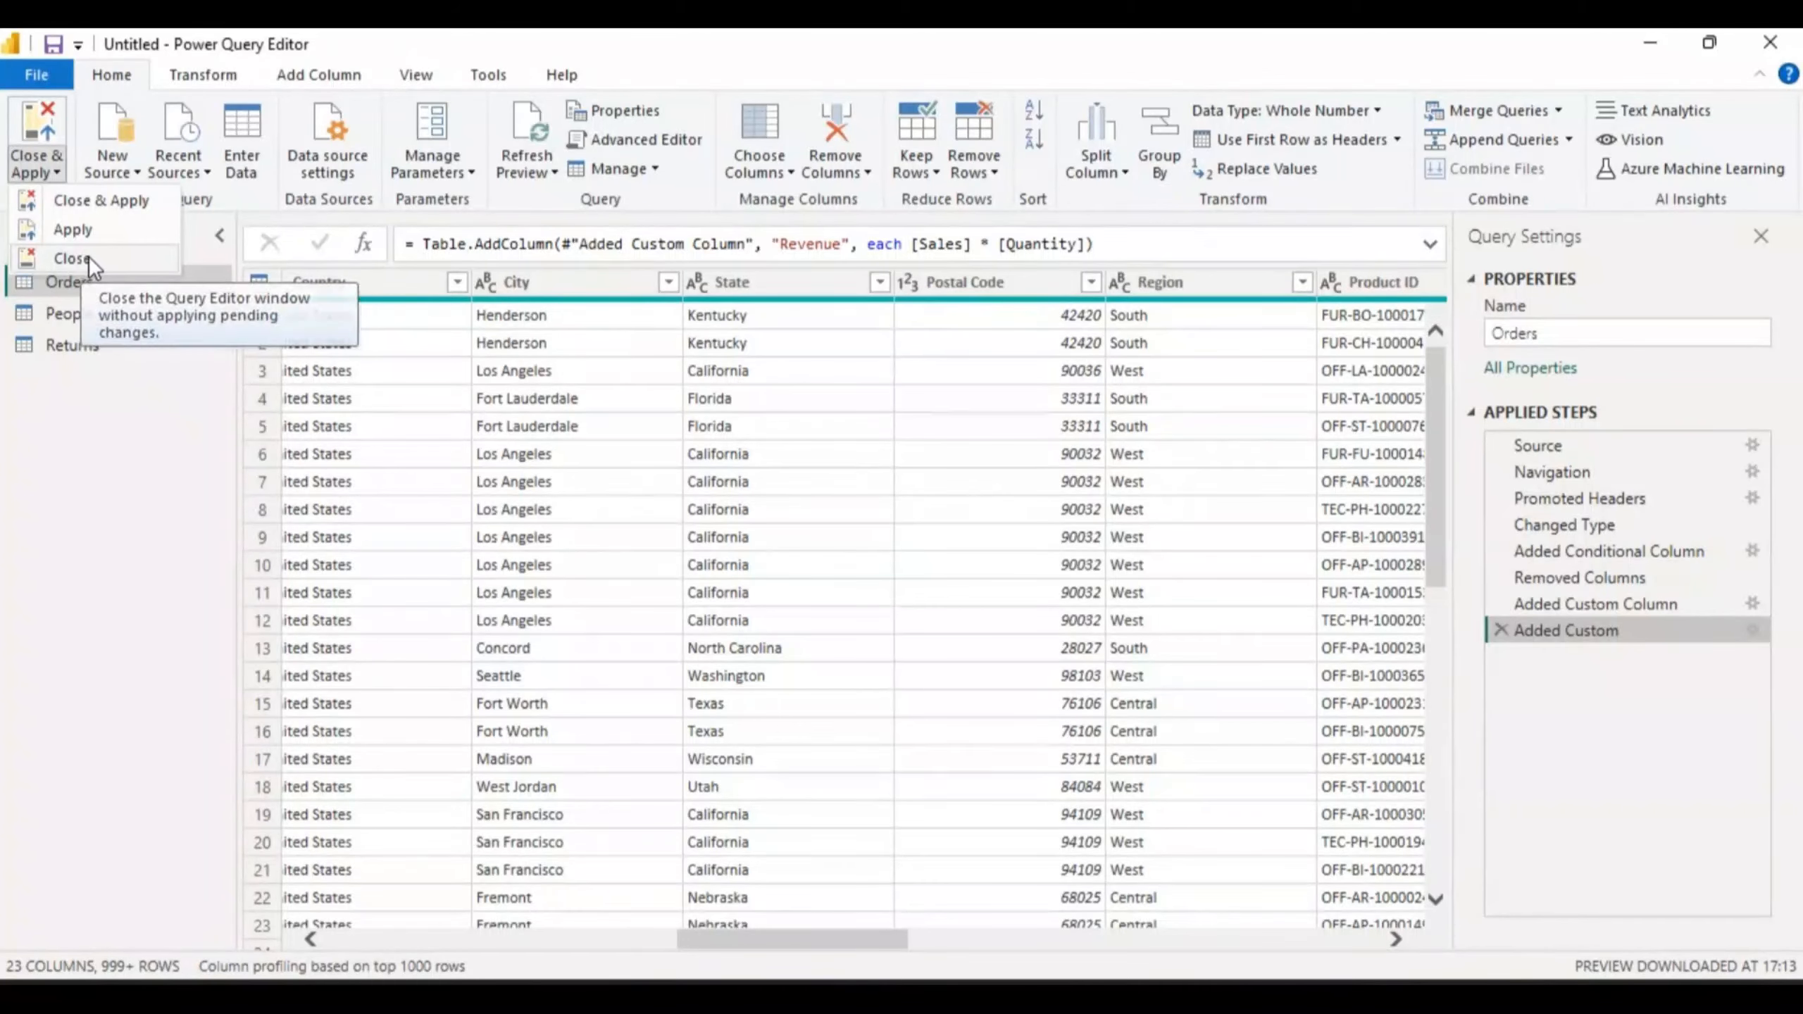
pyautogui.click(118, 197)
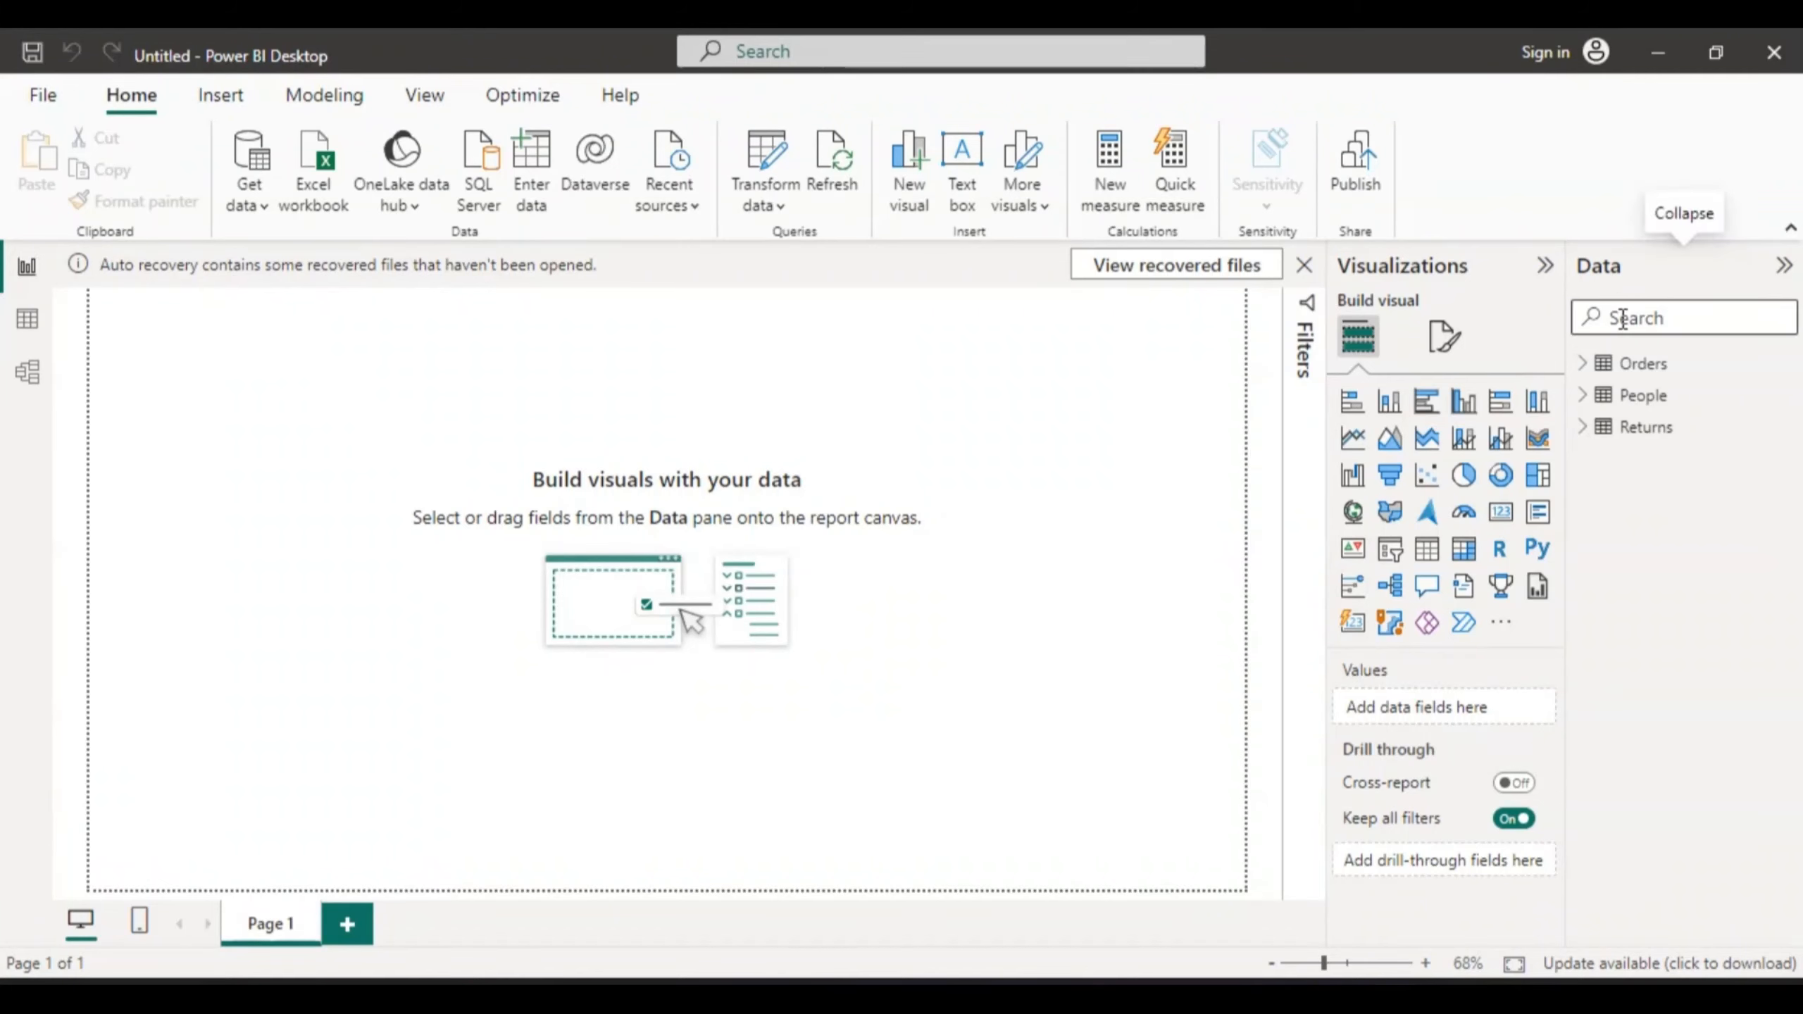
# - Show the loaded Orders table's 9,994 rows in Table view and scroll right to Revenue
pyautogui.moveTo(1626, 395)
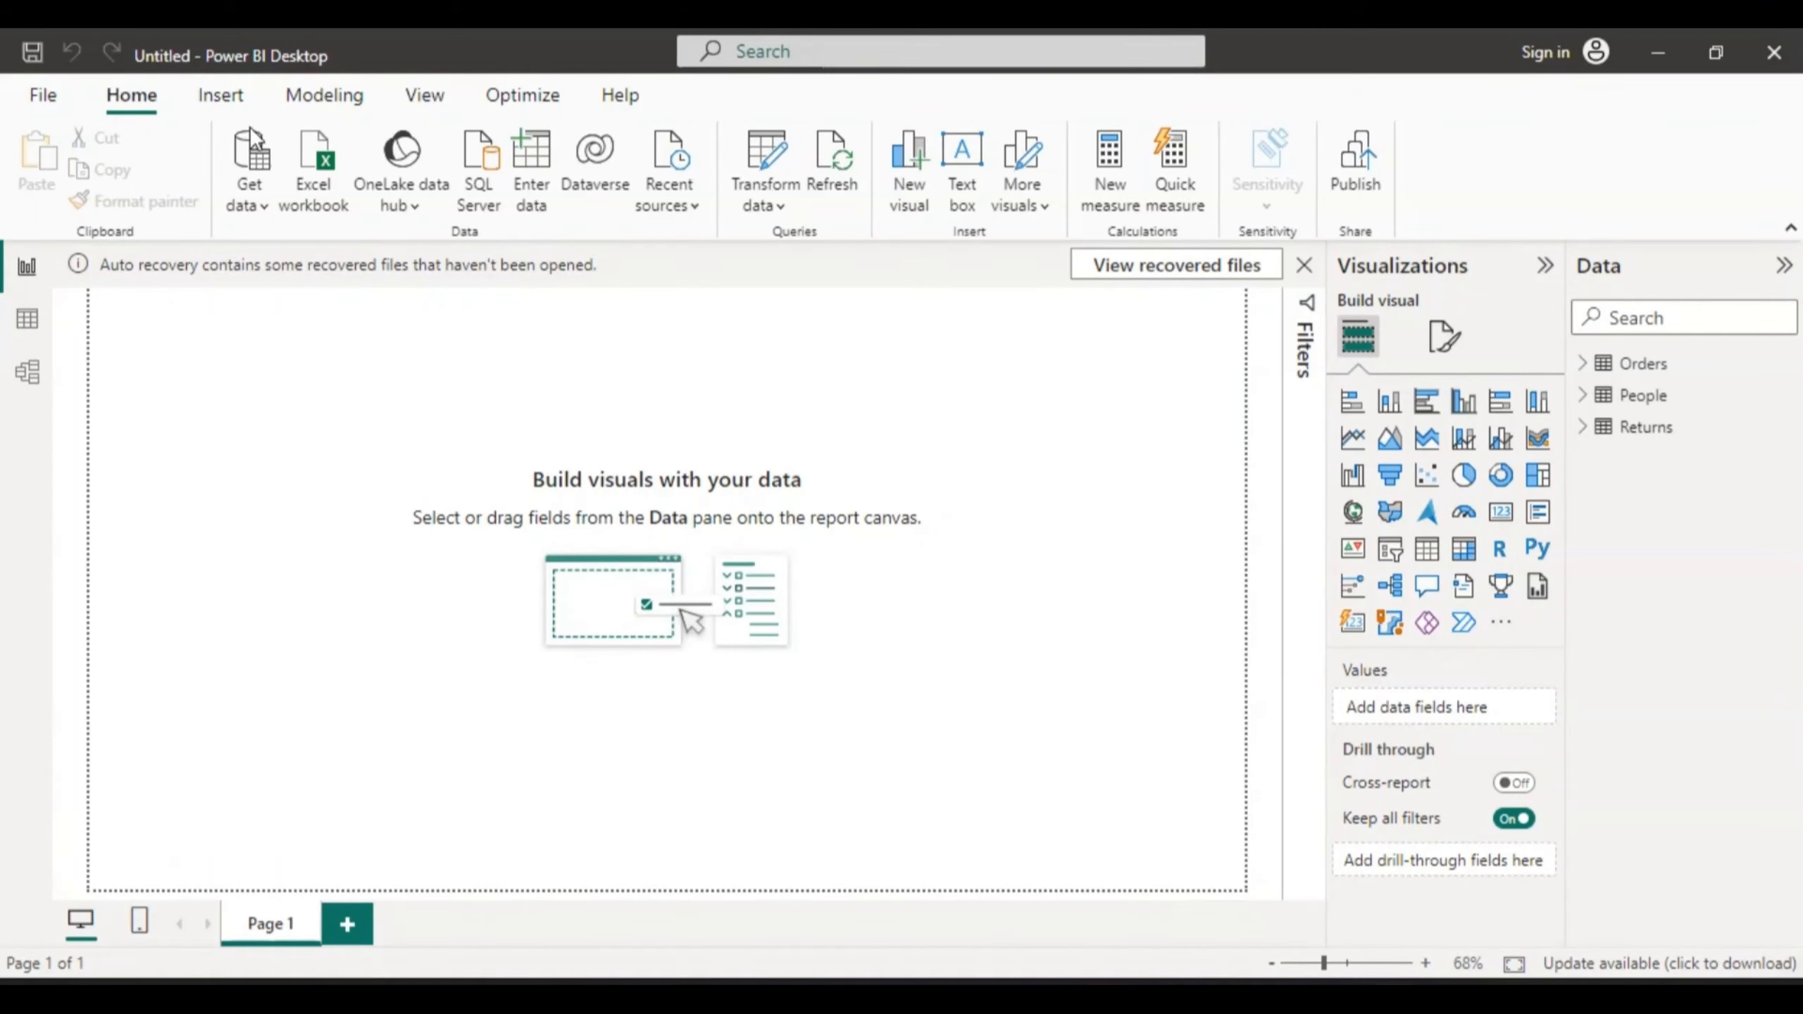
pyautogui.click(28, 323)
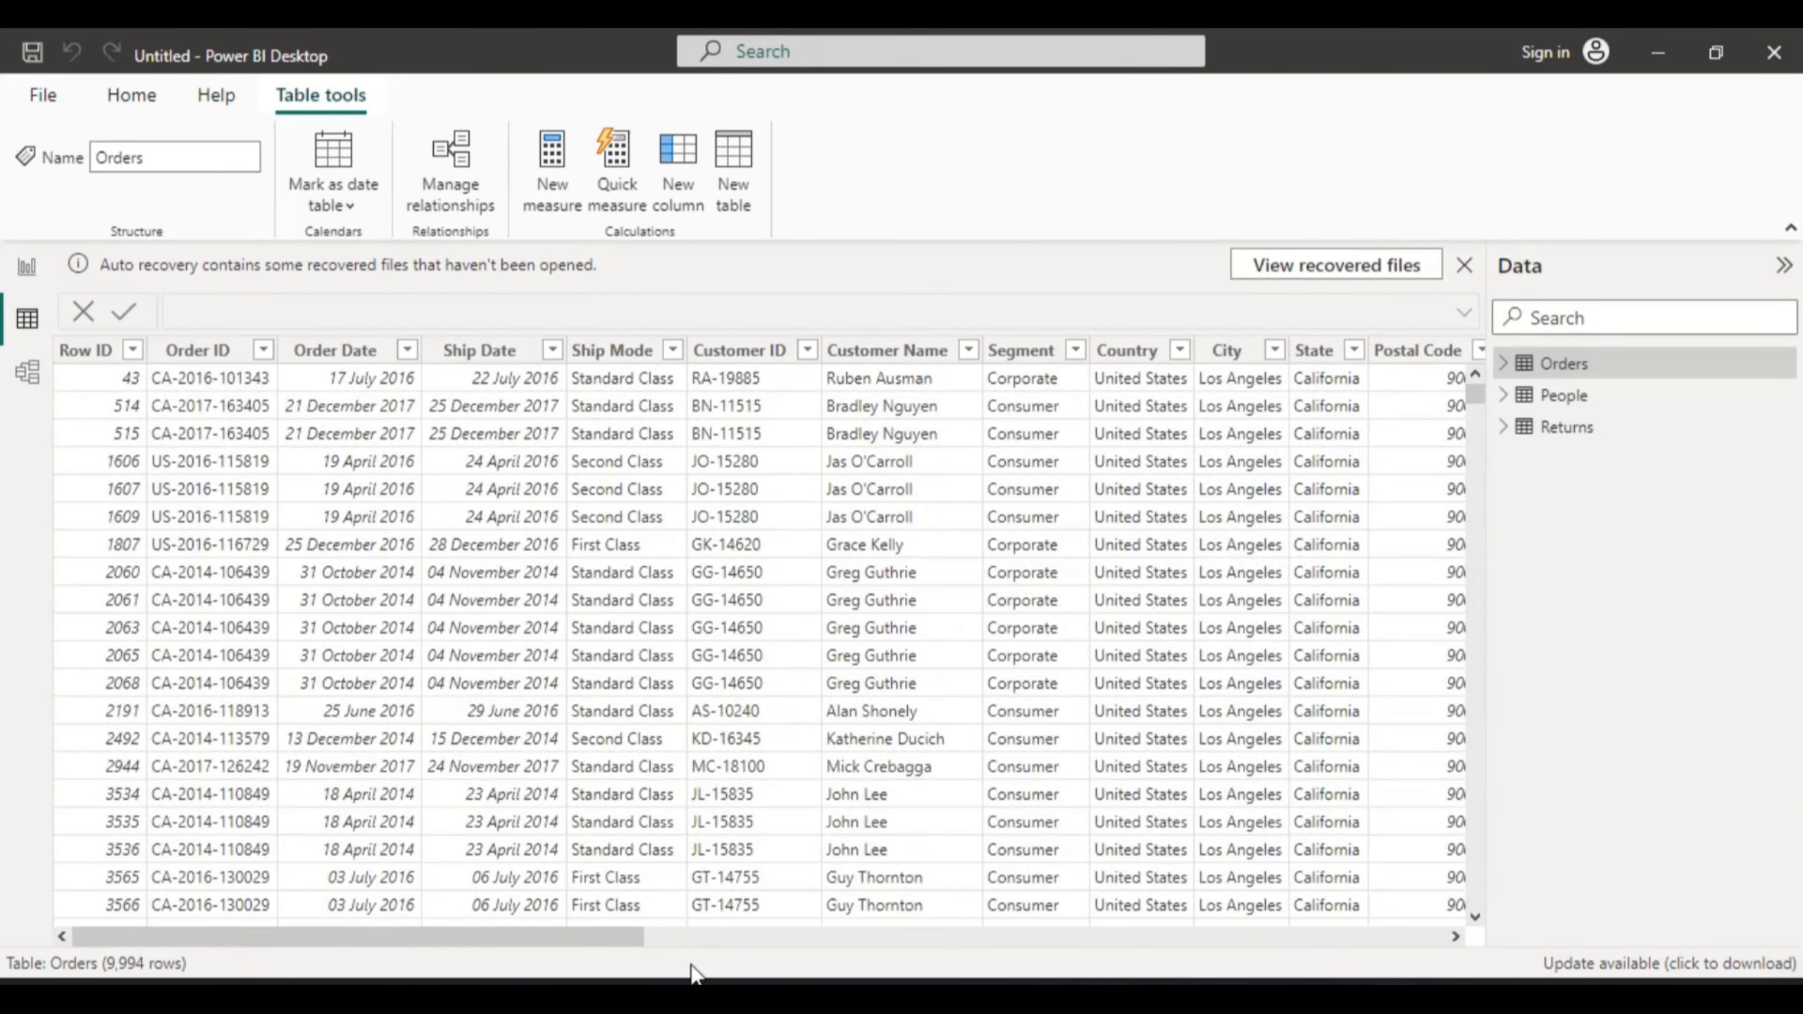
pyautogui.moveTo(633, 944); pyautogui.dragTo(1468, 924)
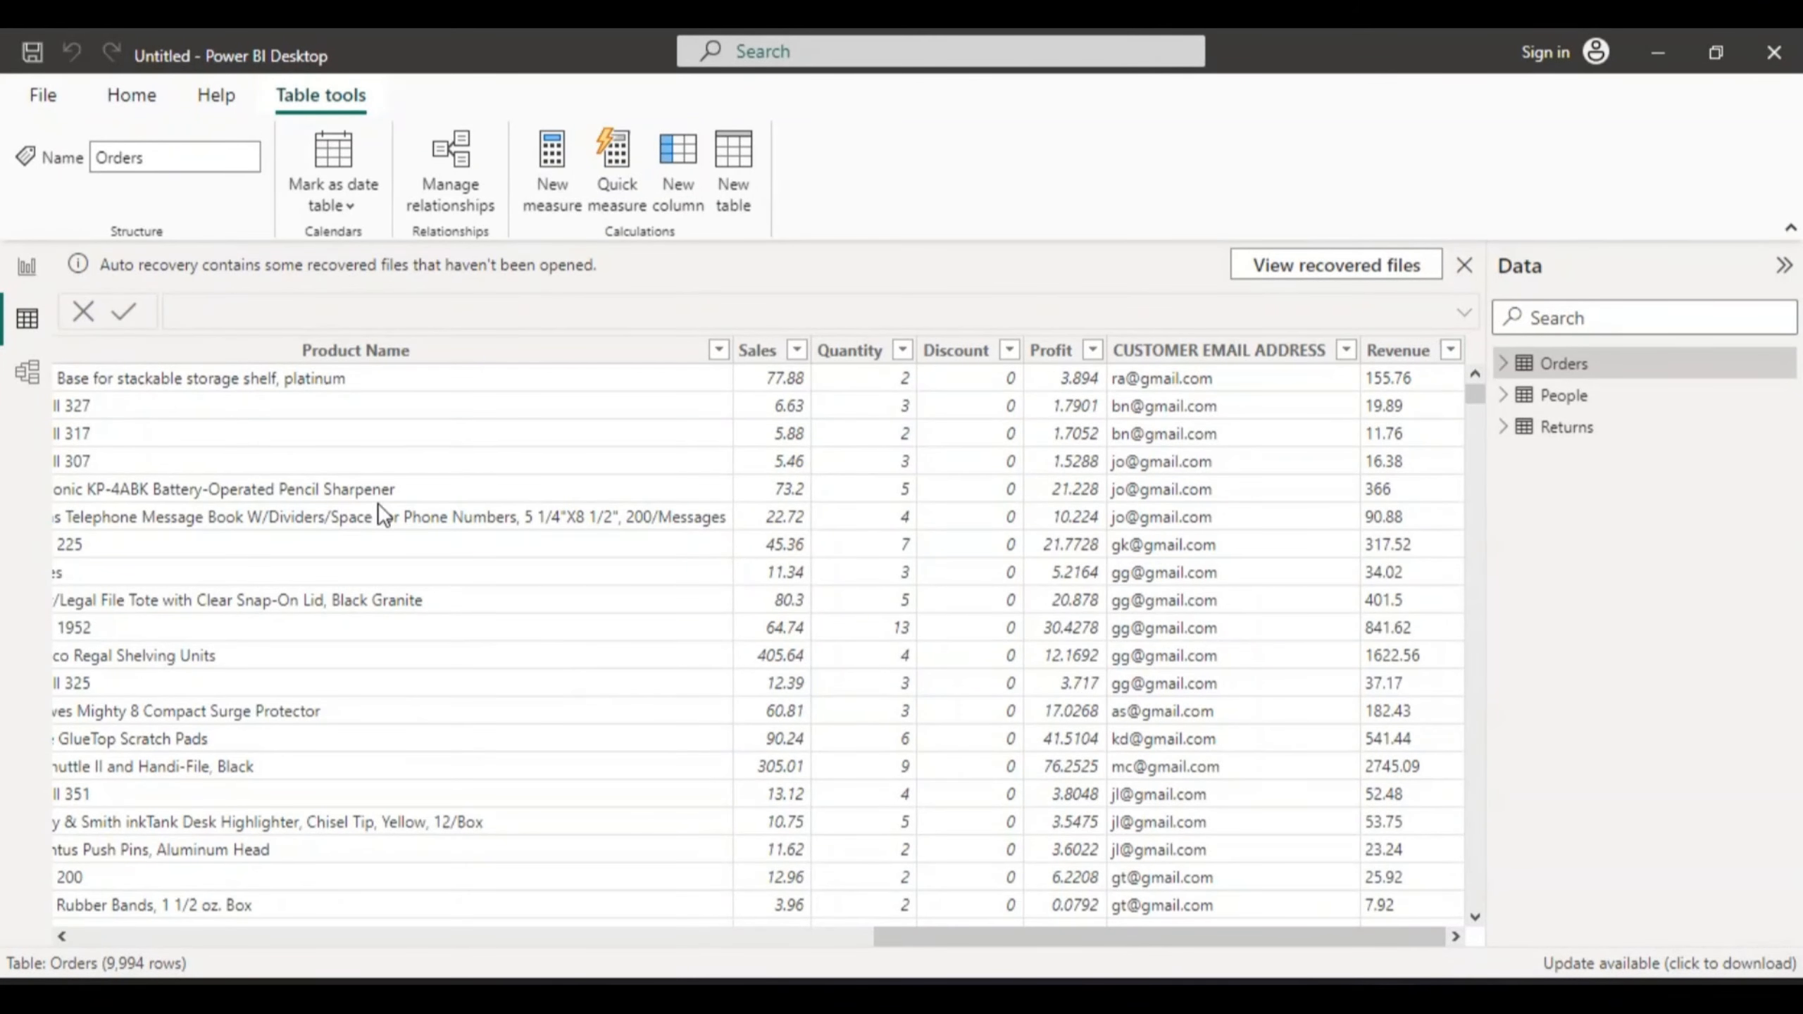
# - Expand Orders in Report view's Data pane and widen the Visualizations and Data panes
pyautogui.click(25, 369)
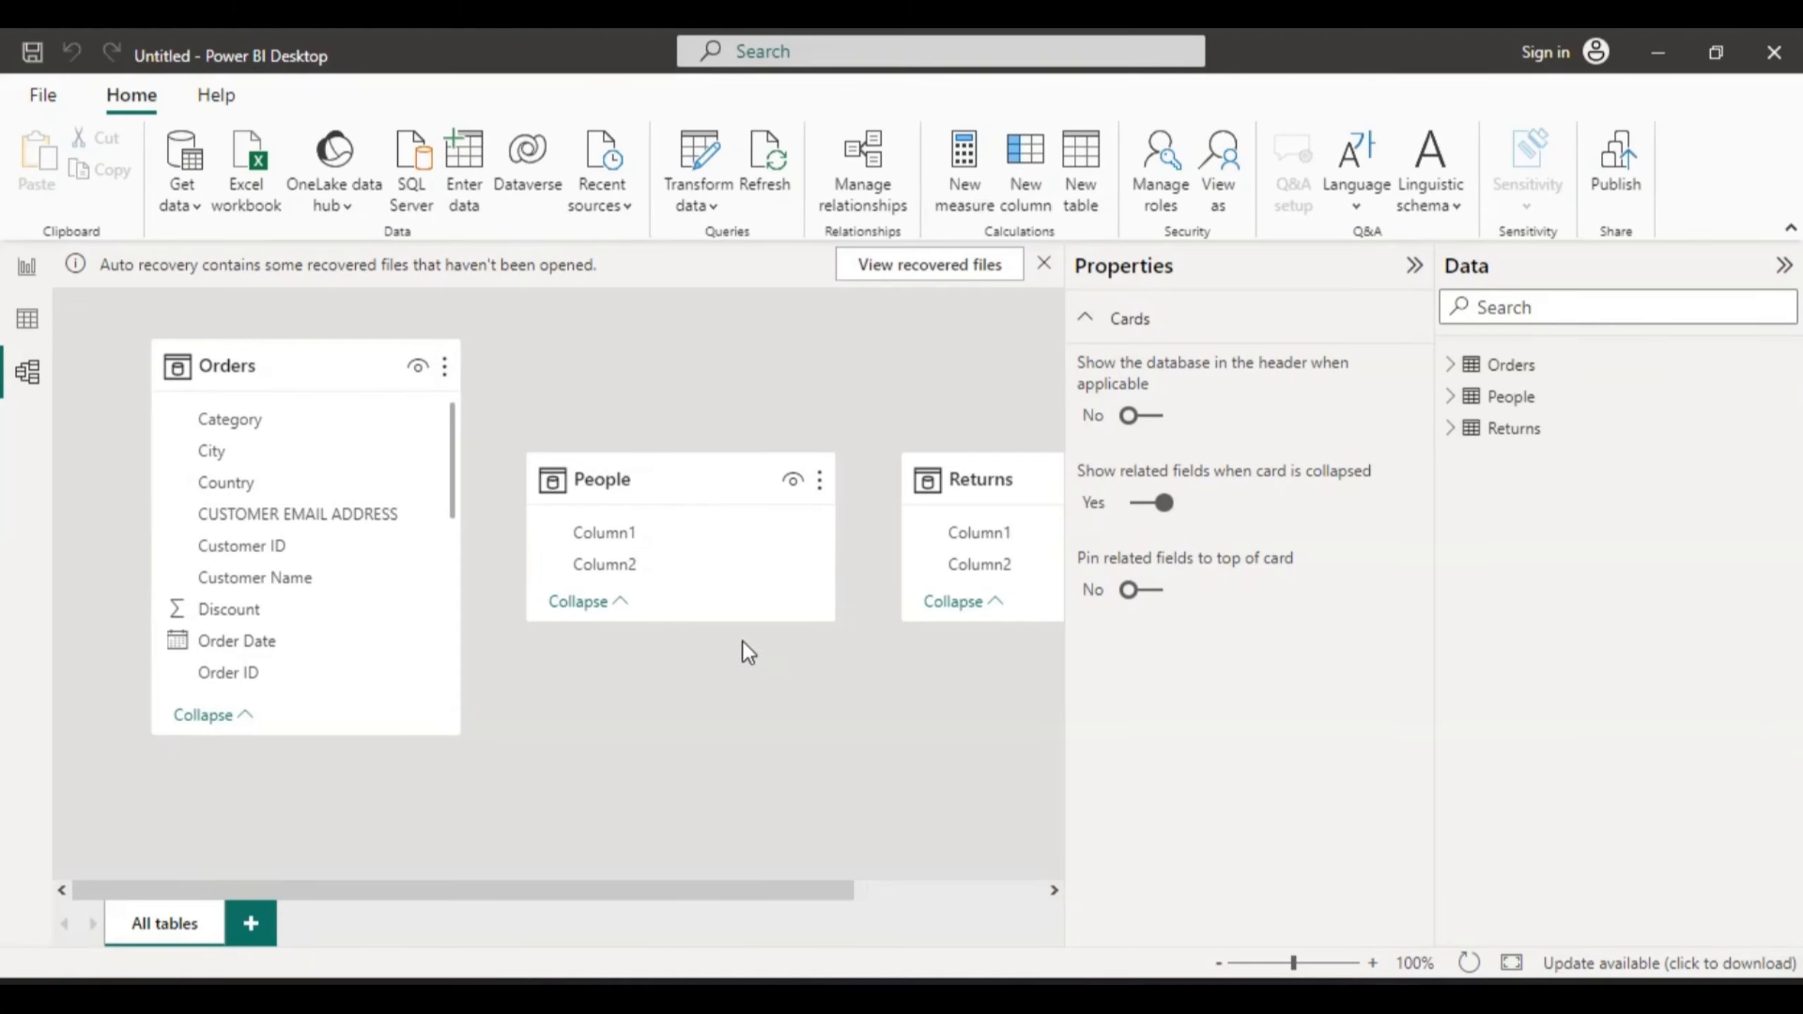
pyautogui.click(26, 267)
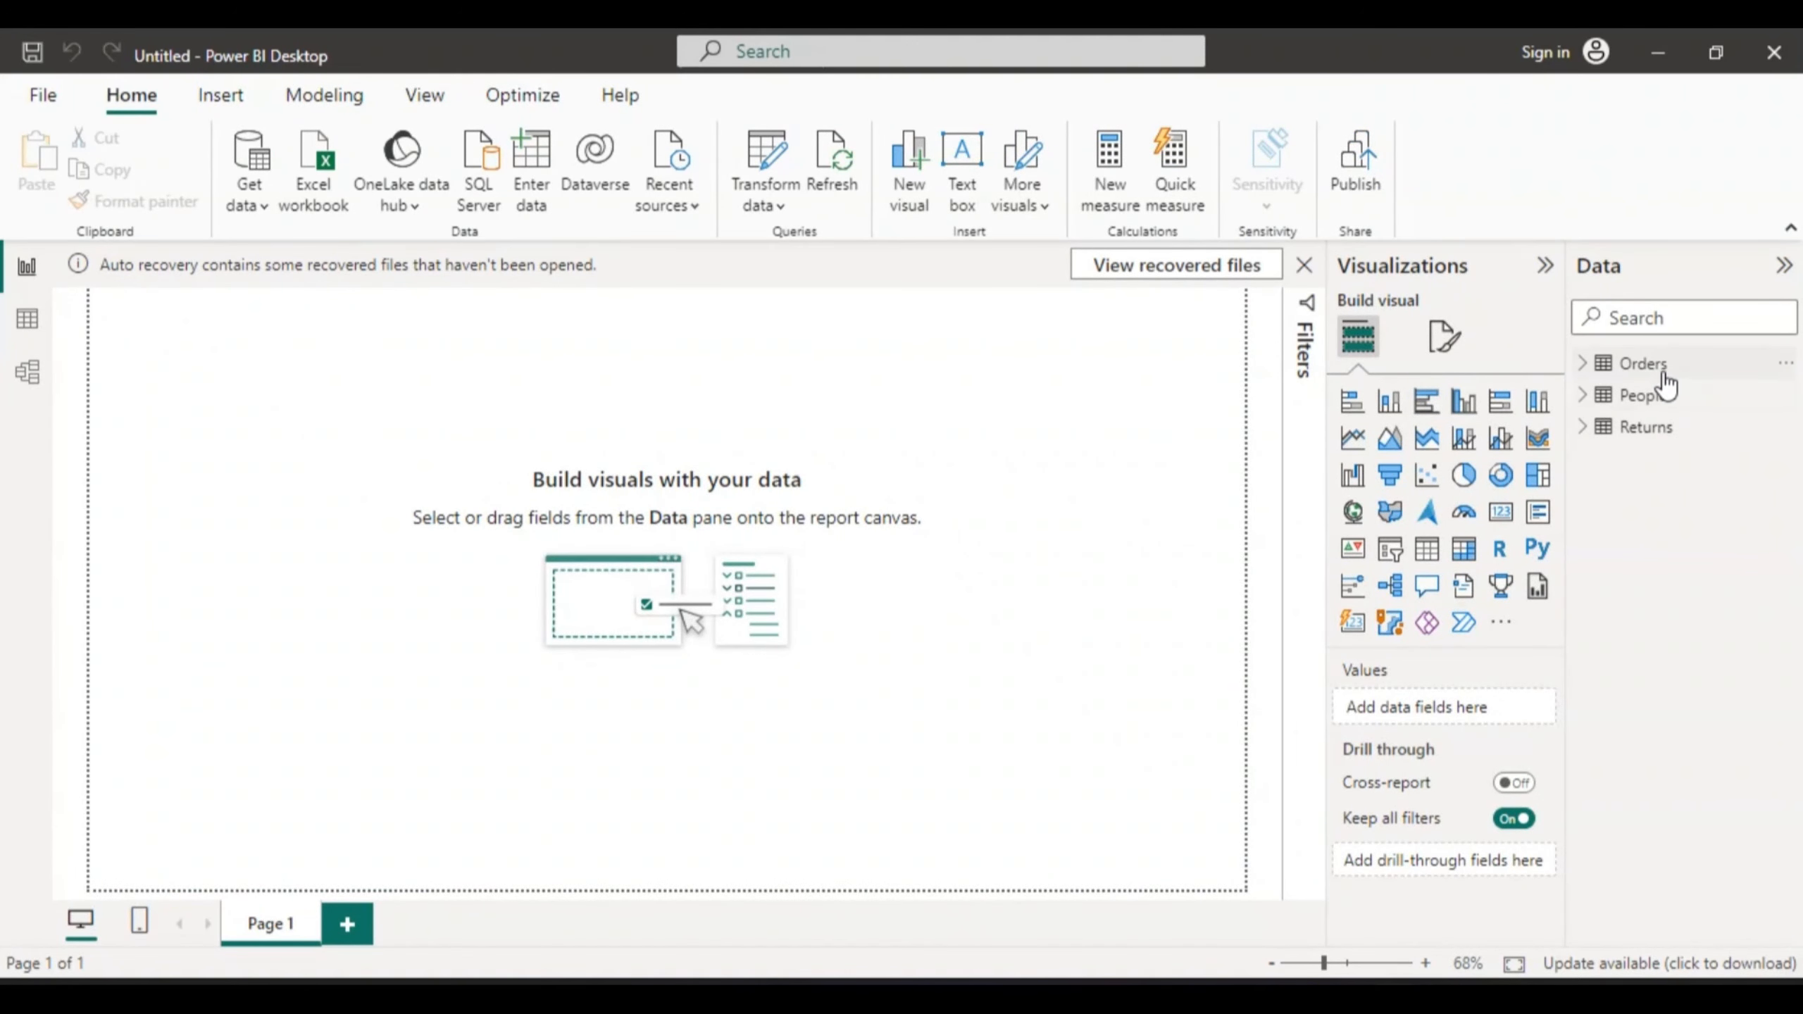
pyautogui.click(1637, 368)
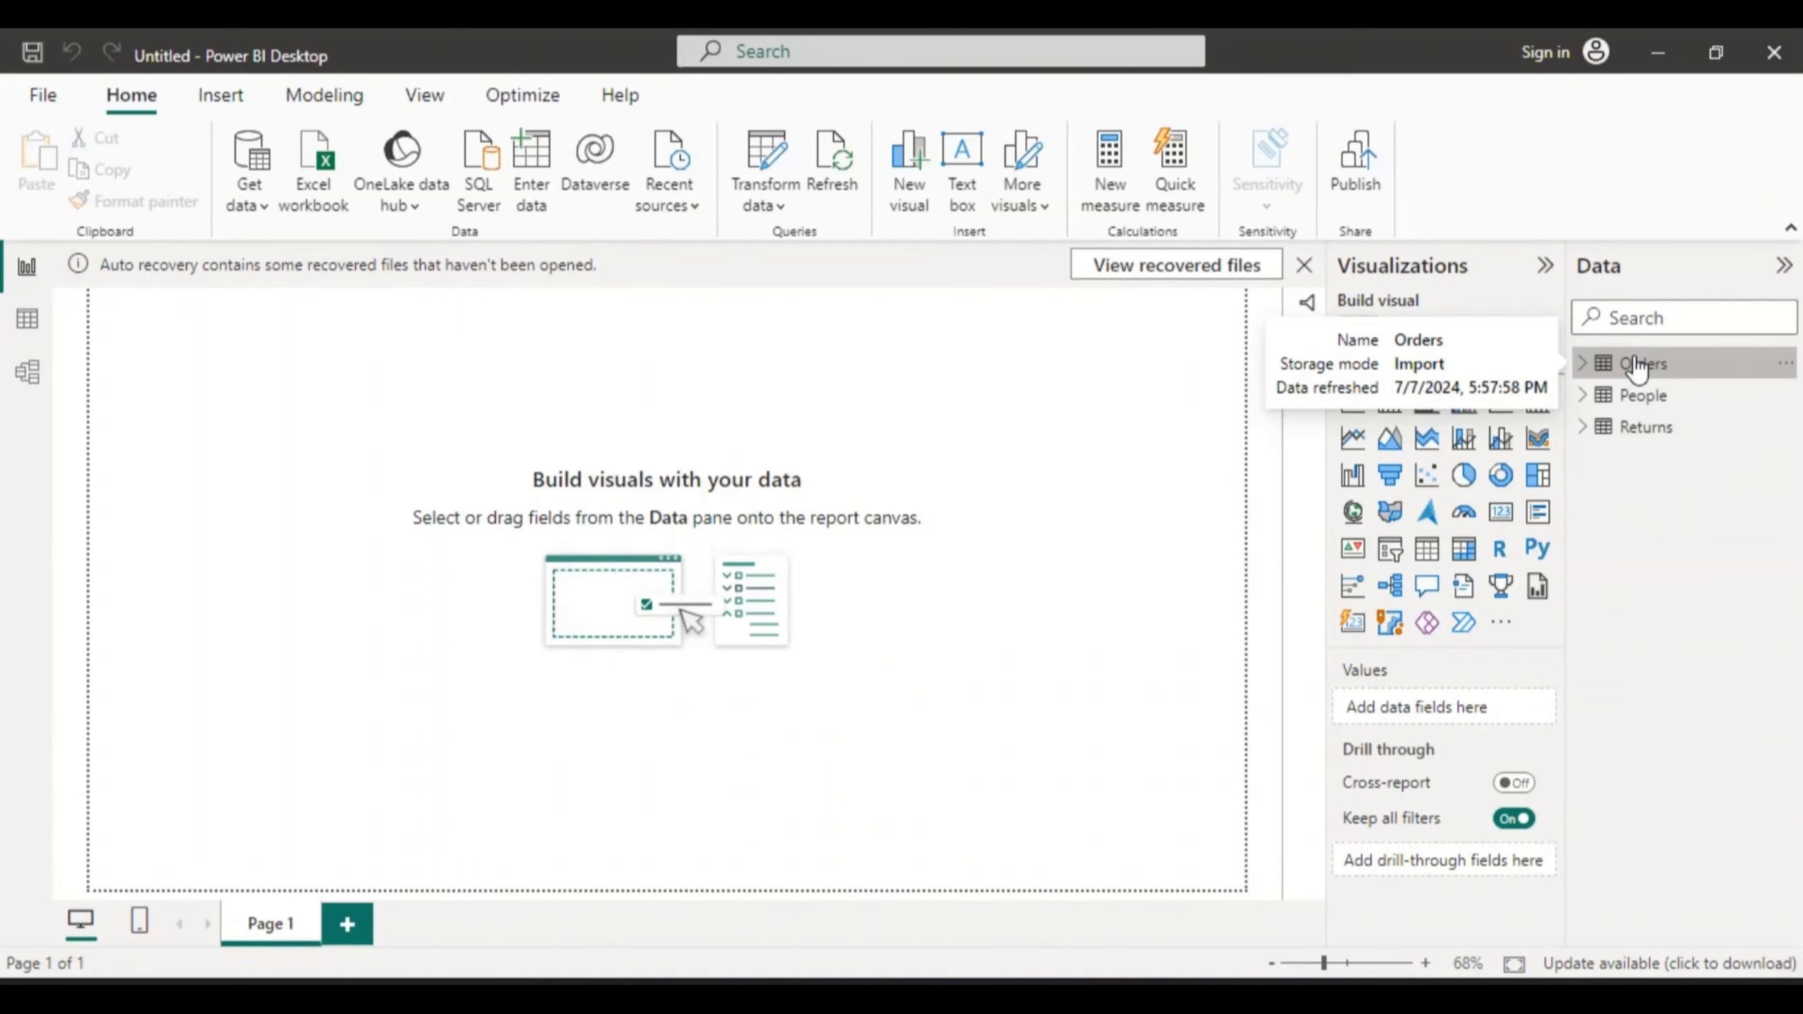
pyautogui.click(1582, 364)
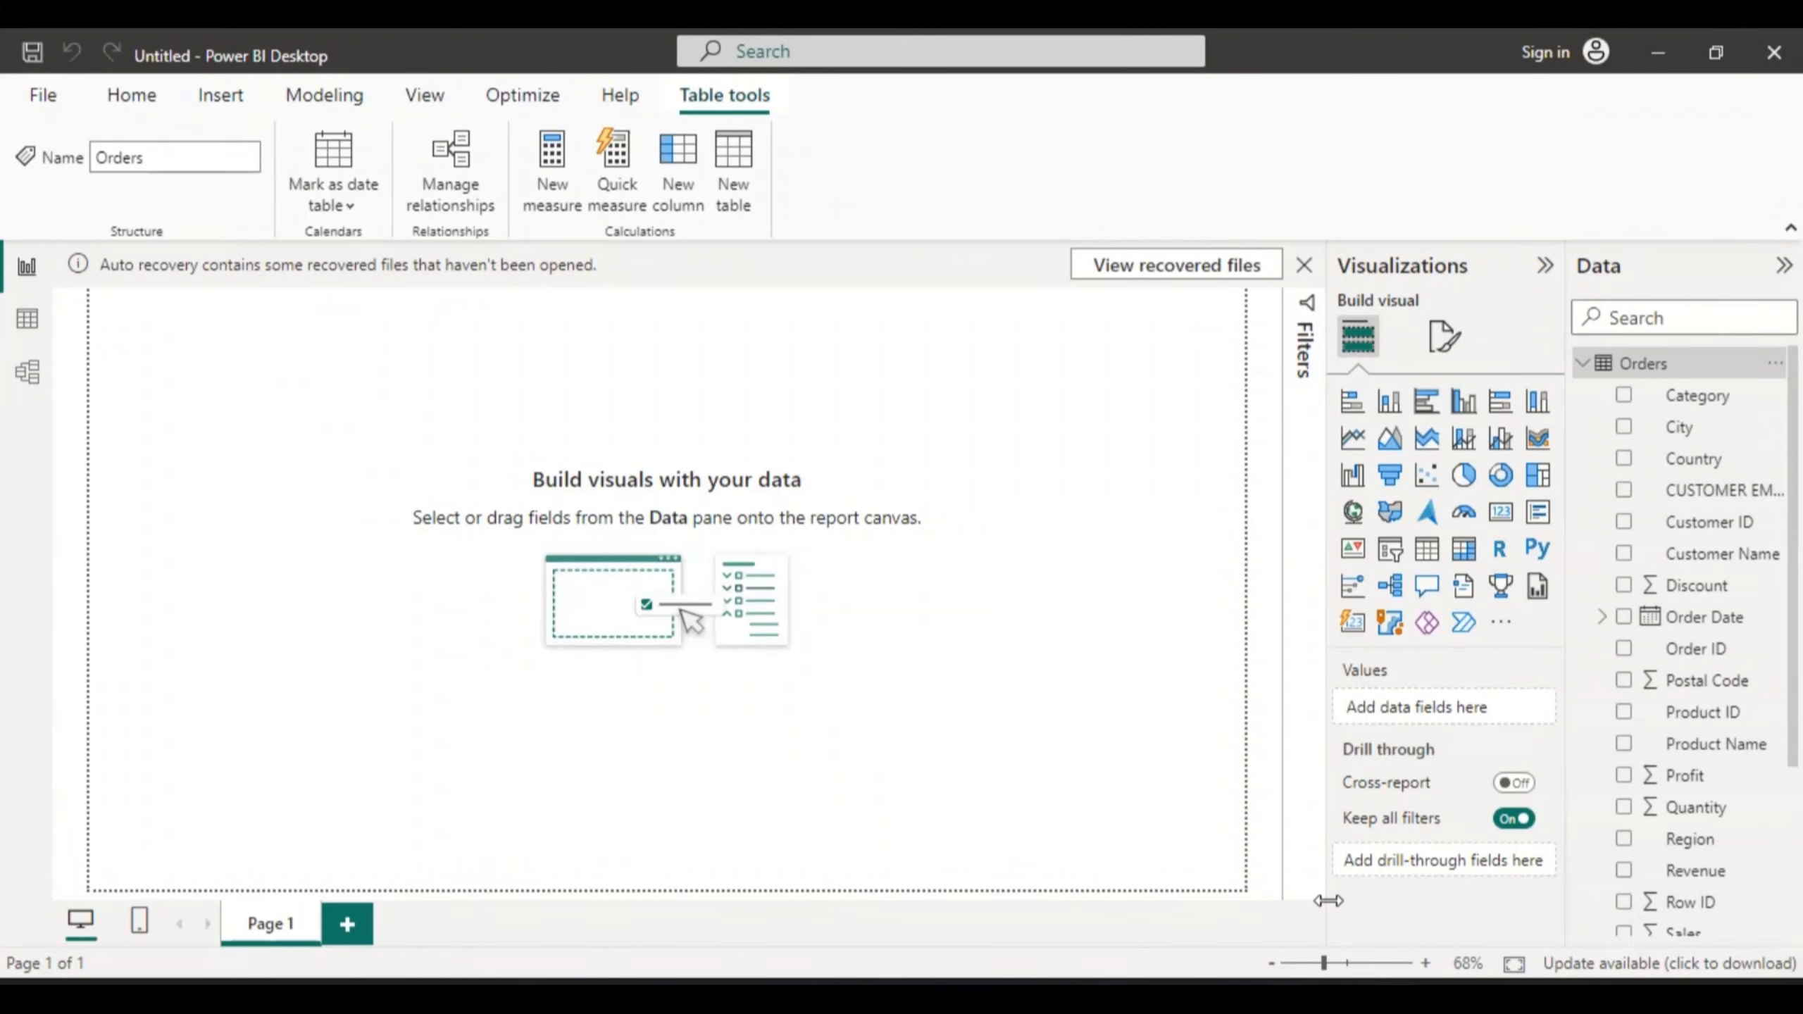
pyautogui.moveTo(1325, 901); pyautogui.dragTo(1267, 901)
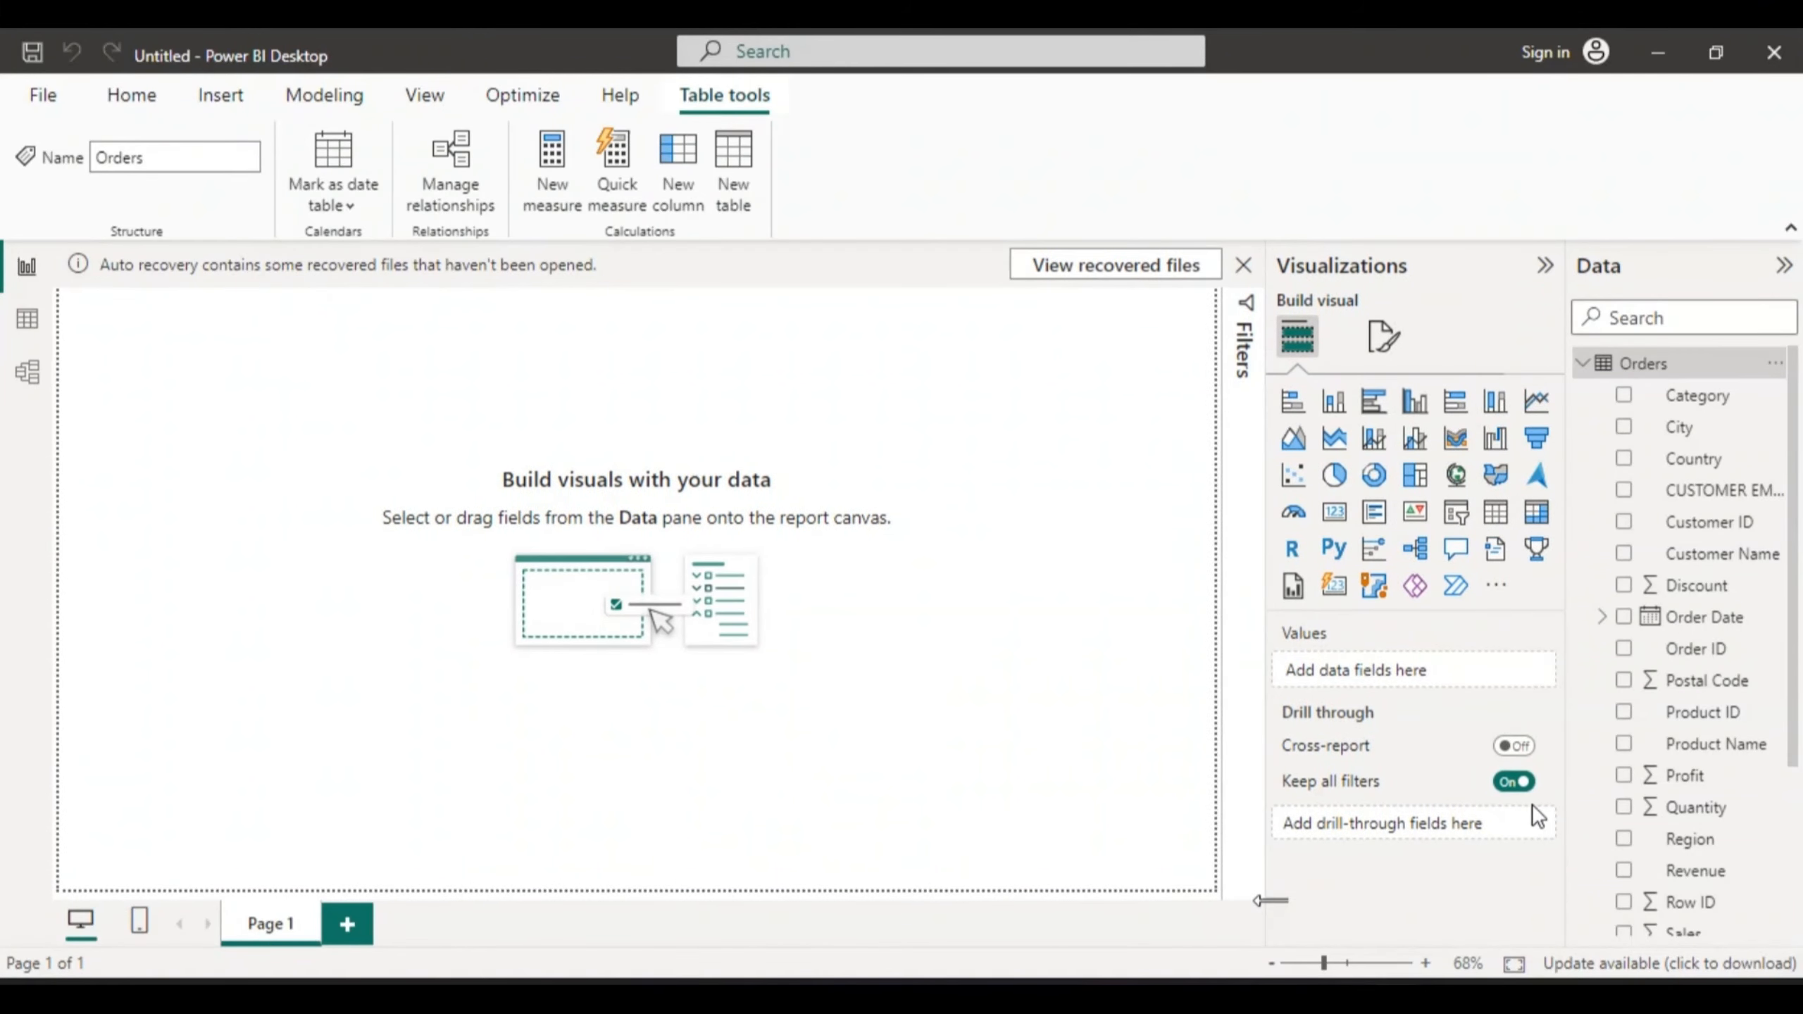
pyautogui.moveTo(1565, 758); pyautogui.dragTo(1451, 763)
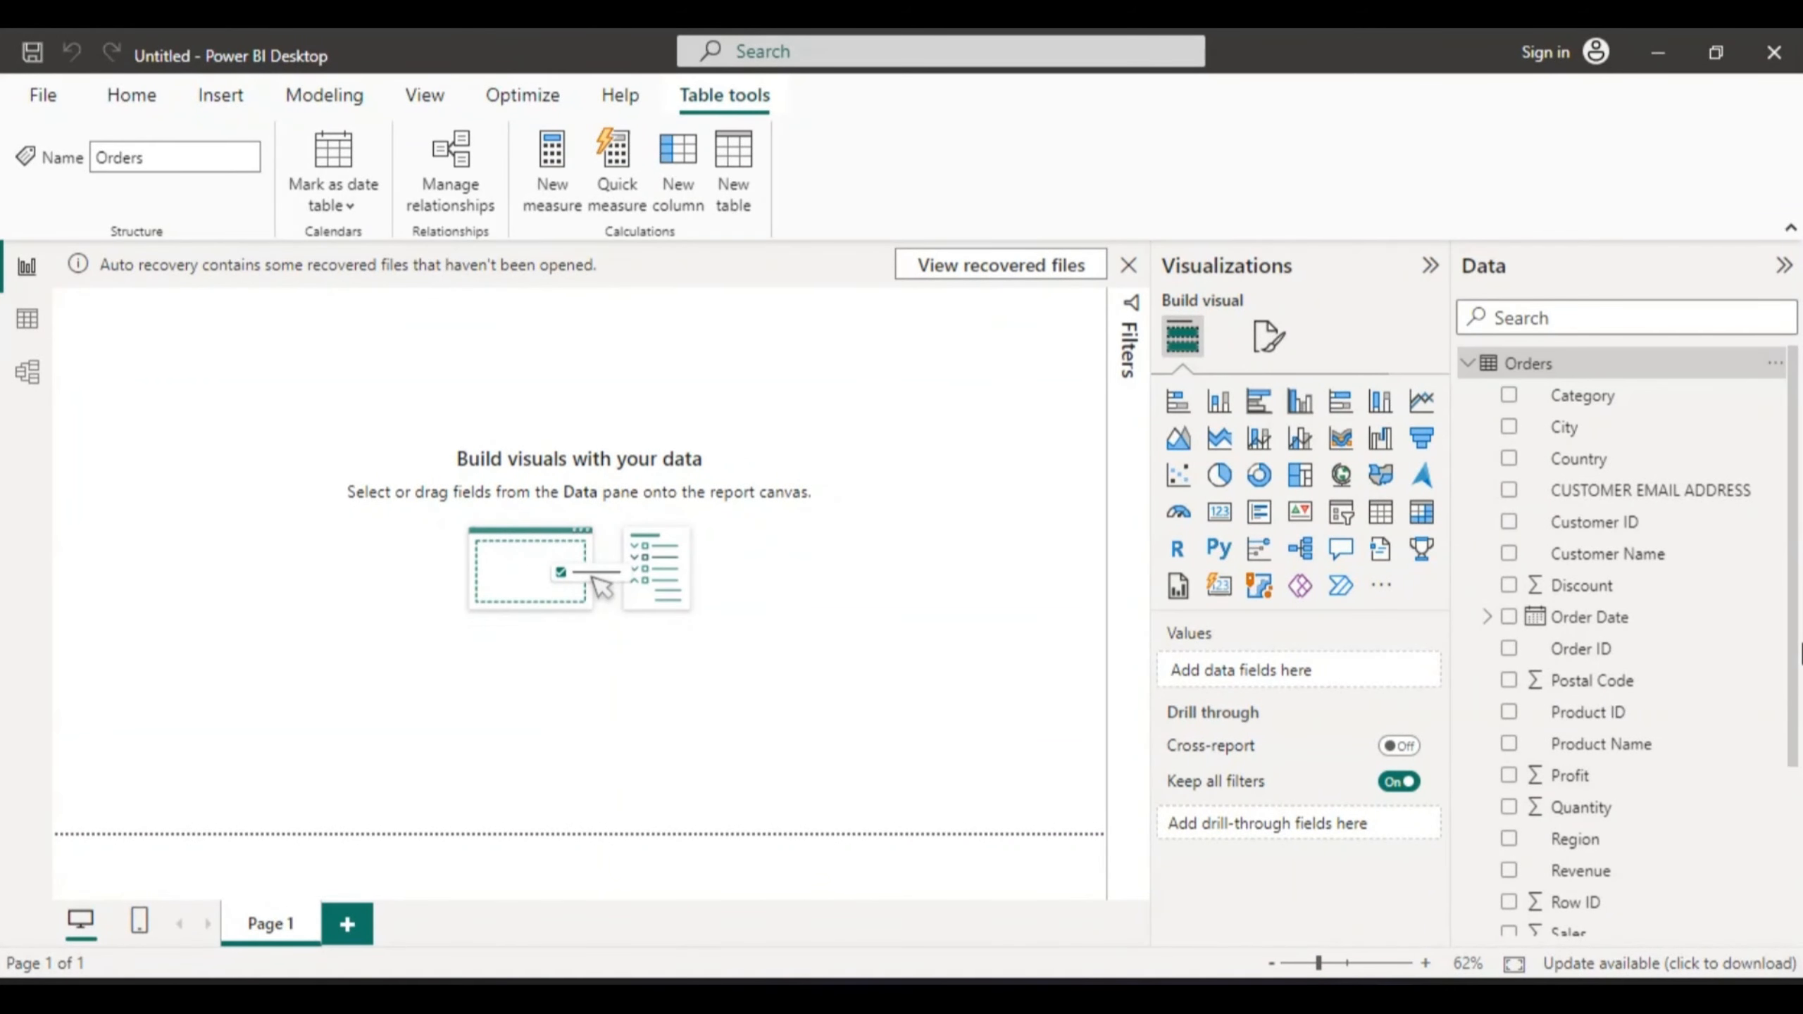
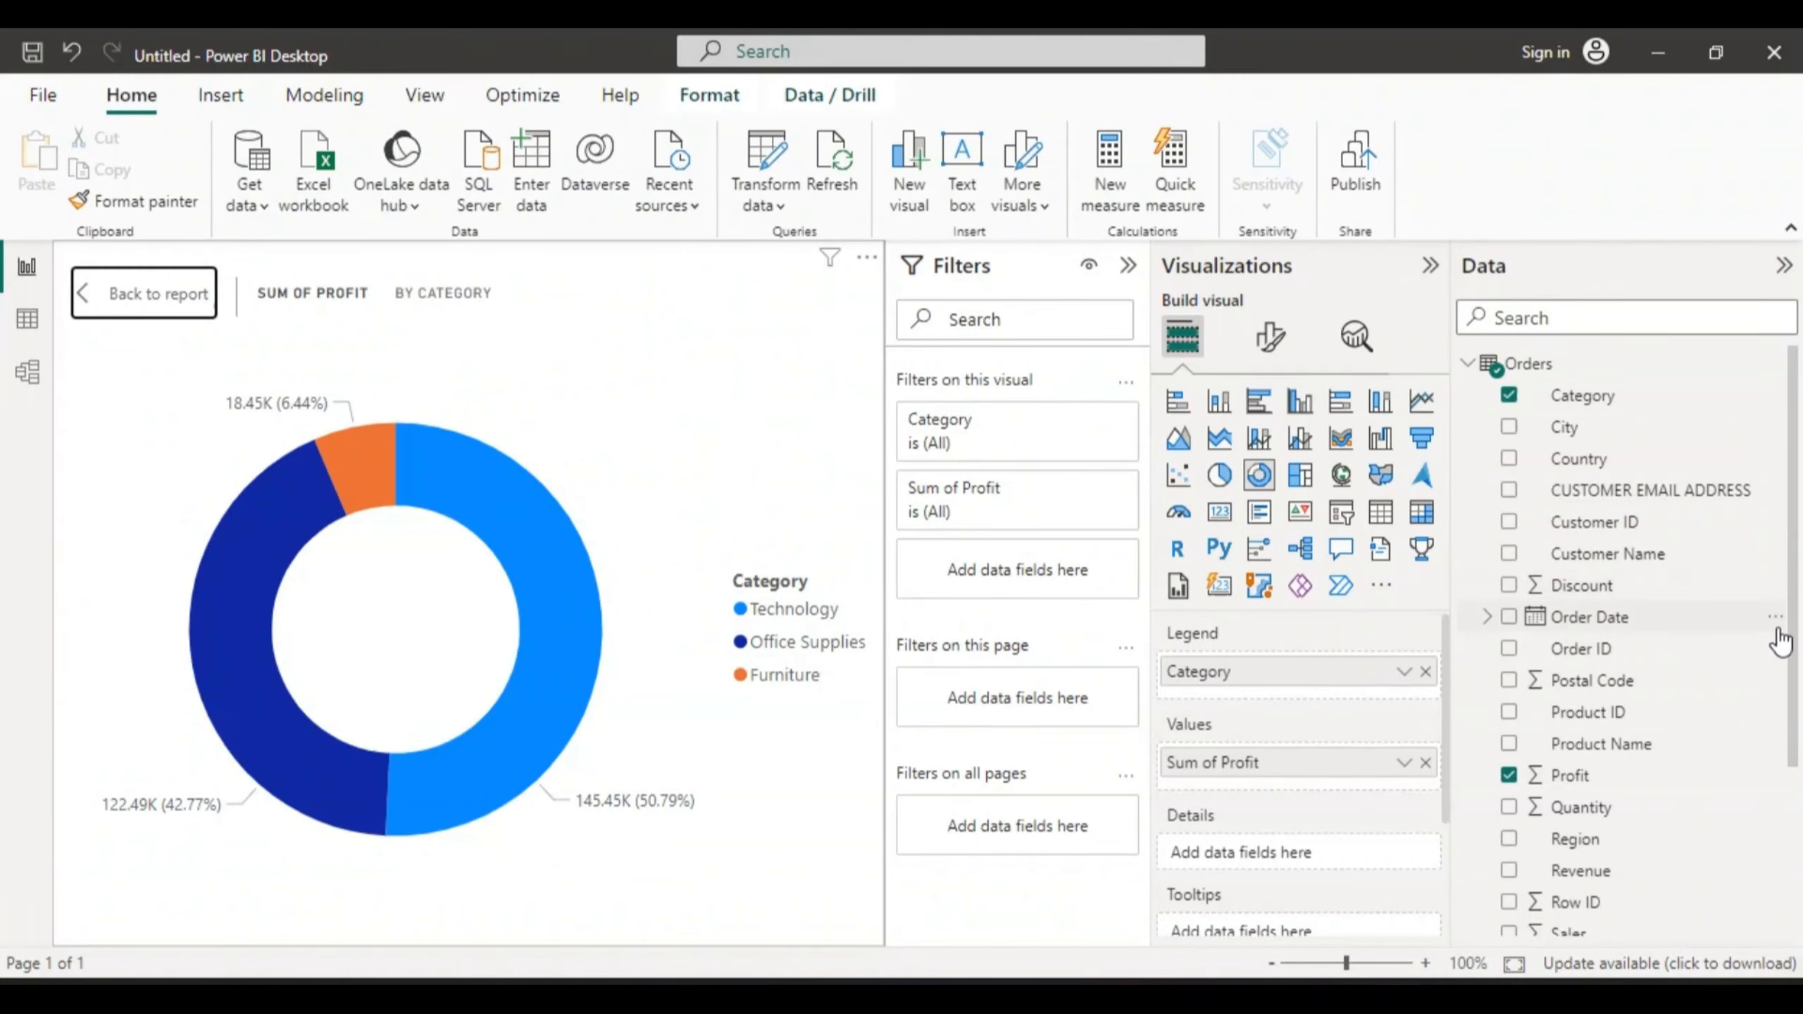
# - Finish the Sum of Profit by Category donut: Technology 50.79%, Office Supplies 42.77%, Furniture 6.44%
pyautogui.moveTo(1793, 654); pyautogui.dragTo(1800, 834)
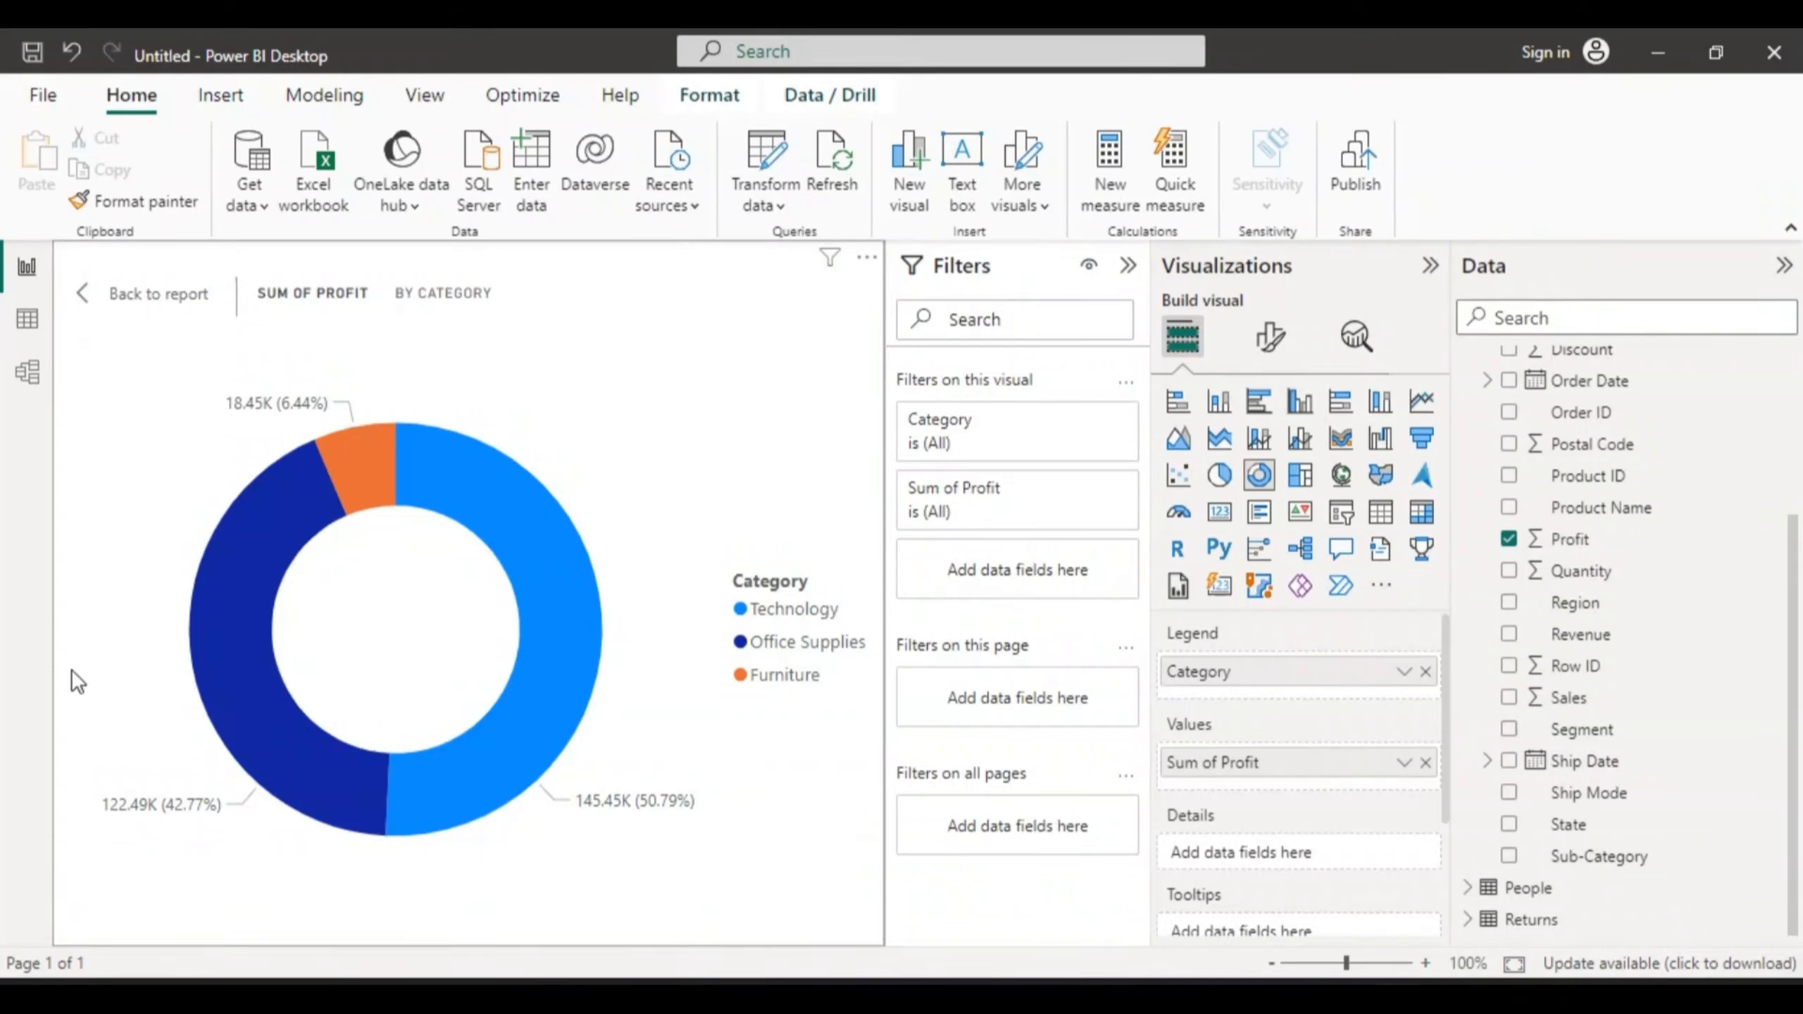
# - Go back from the enlarged donut to the Page 1 canvas, leaving the donut deselected
pyautogui.click(85, 293)
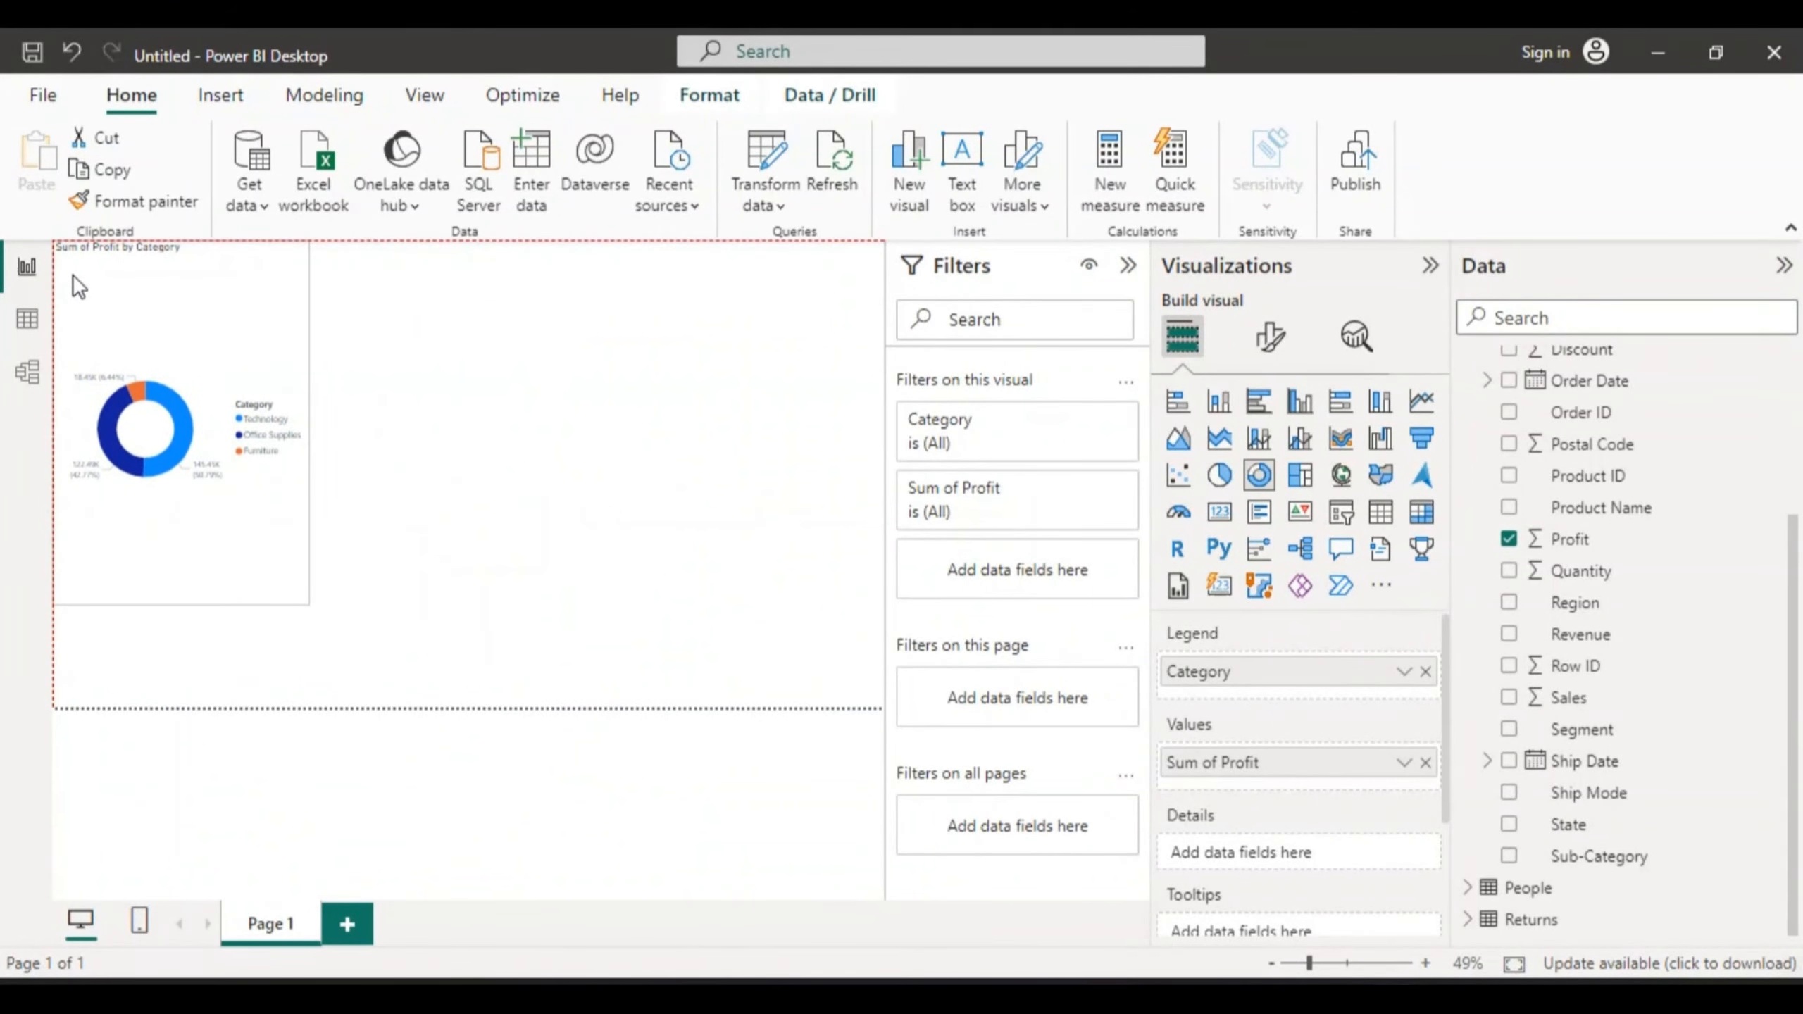
pyautogui.click(360, 285)
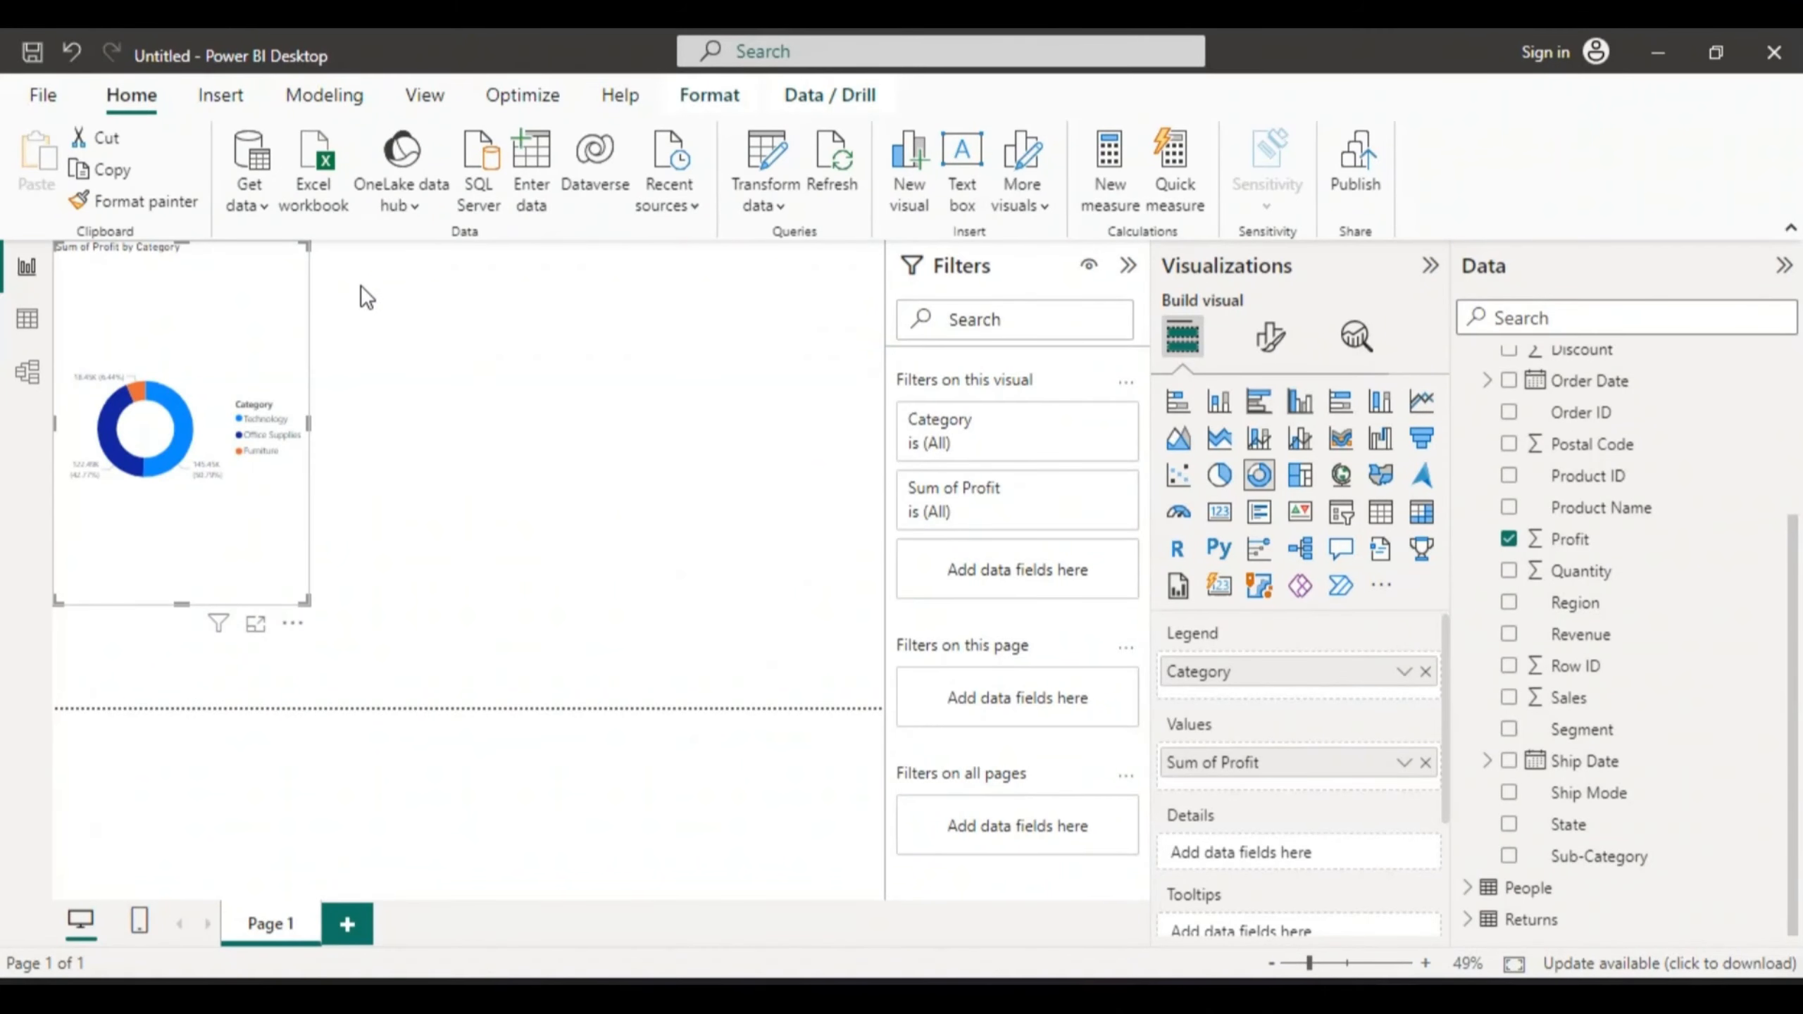
pyautogui.click(258, 295)
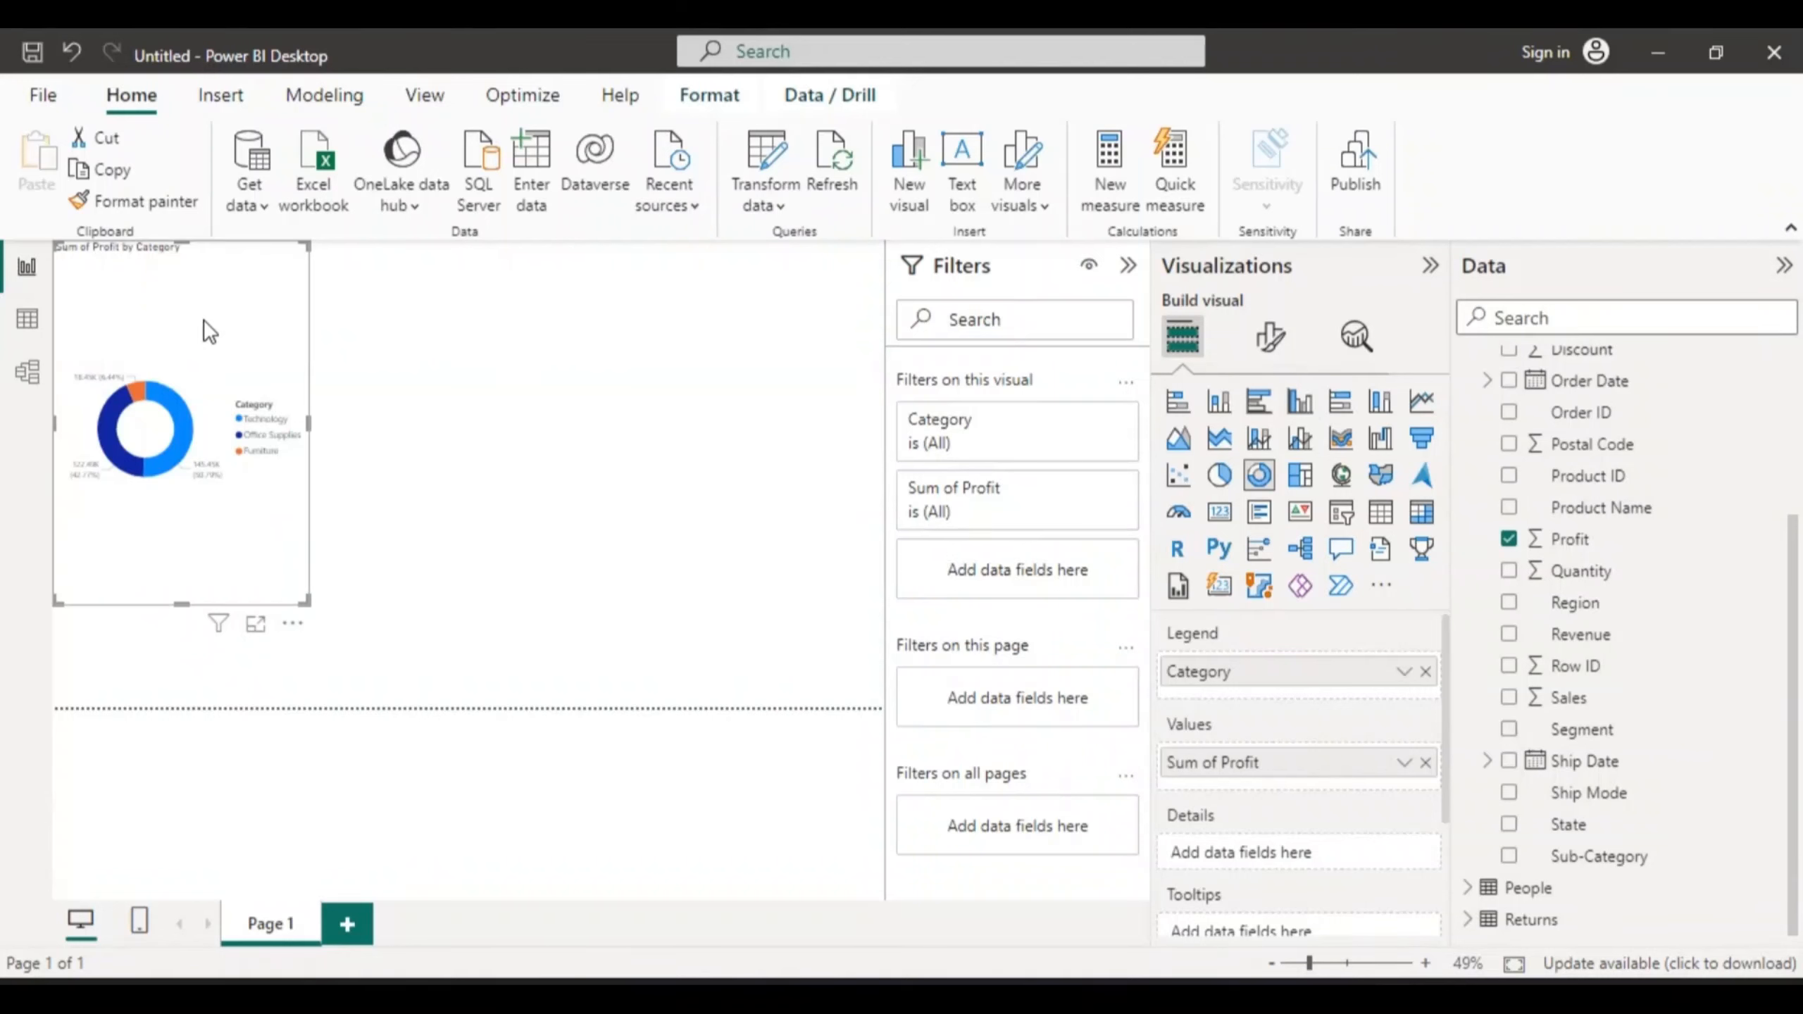
pyautogui.moveTo(164, 393)
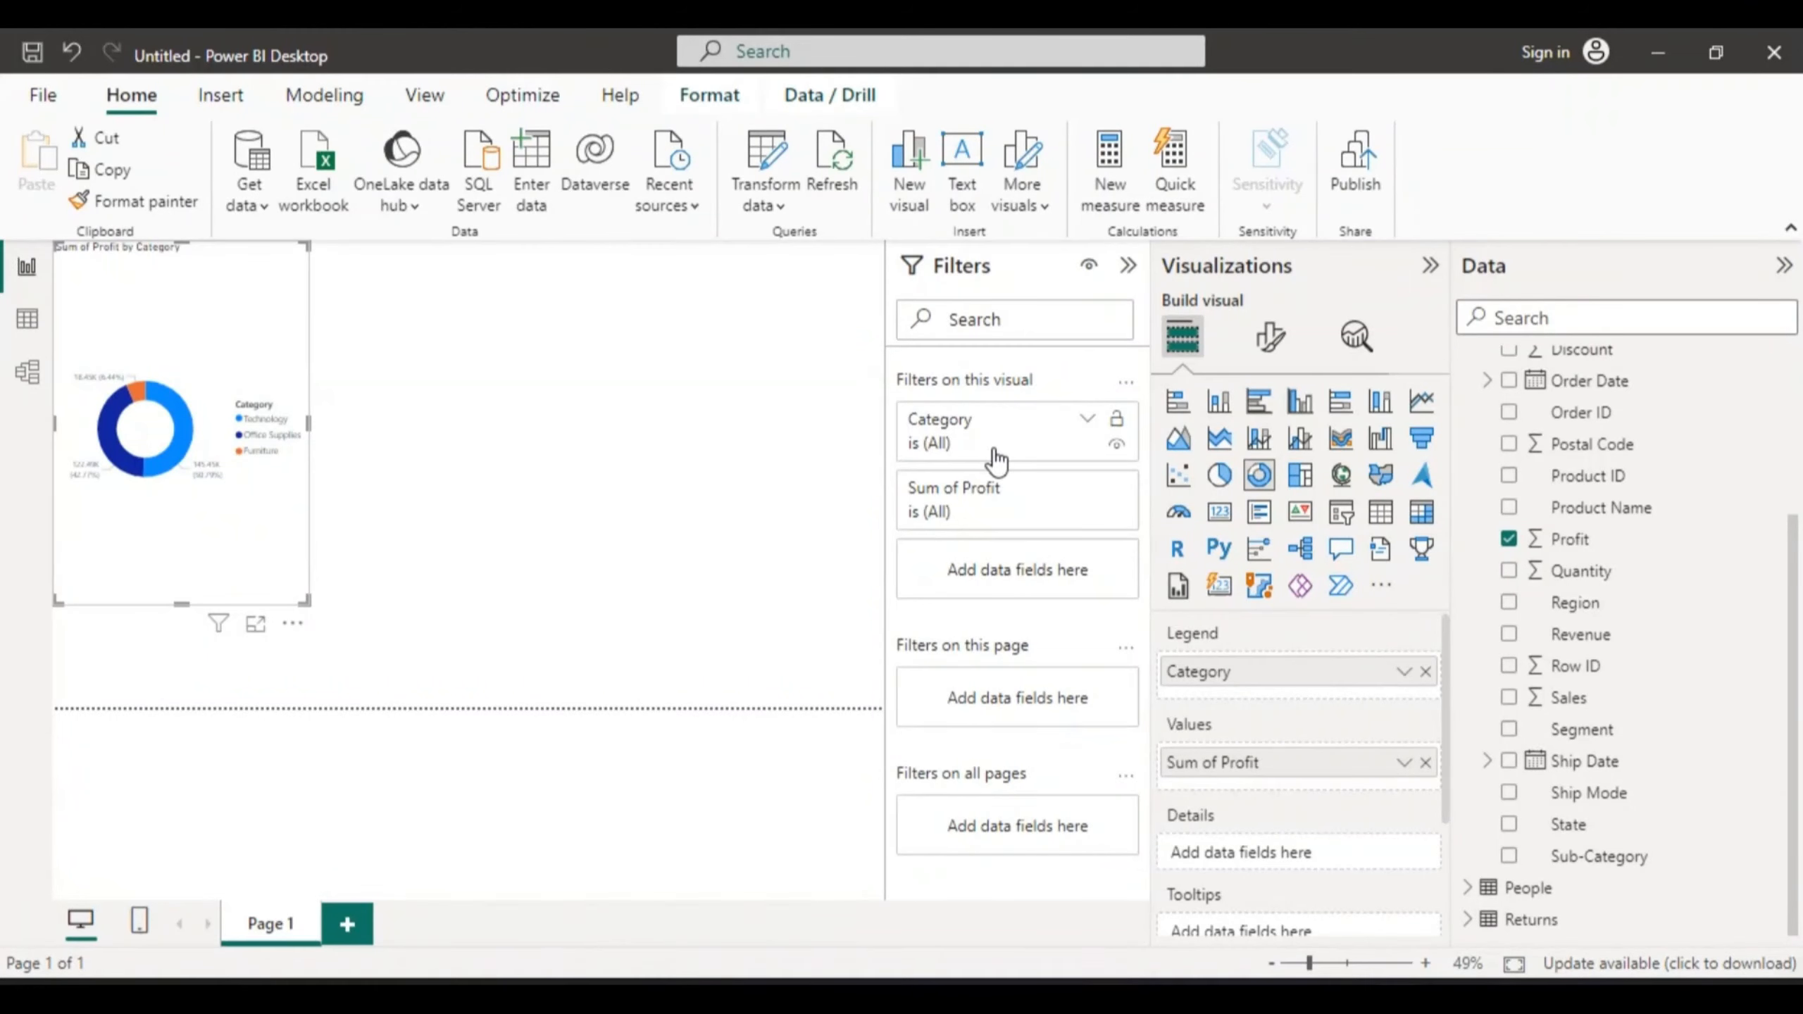
pyautogui.click(425, 355)
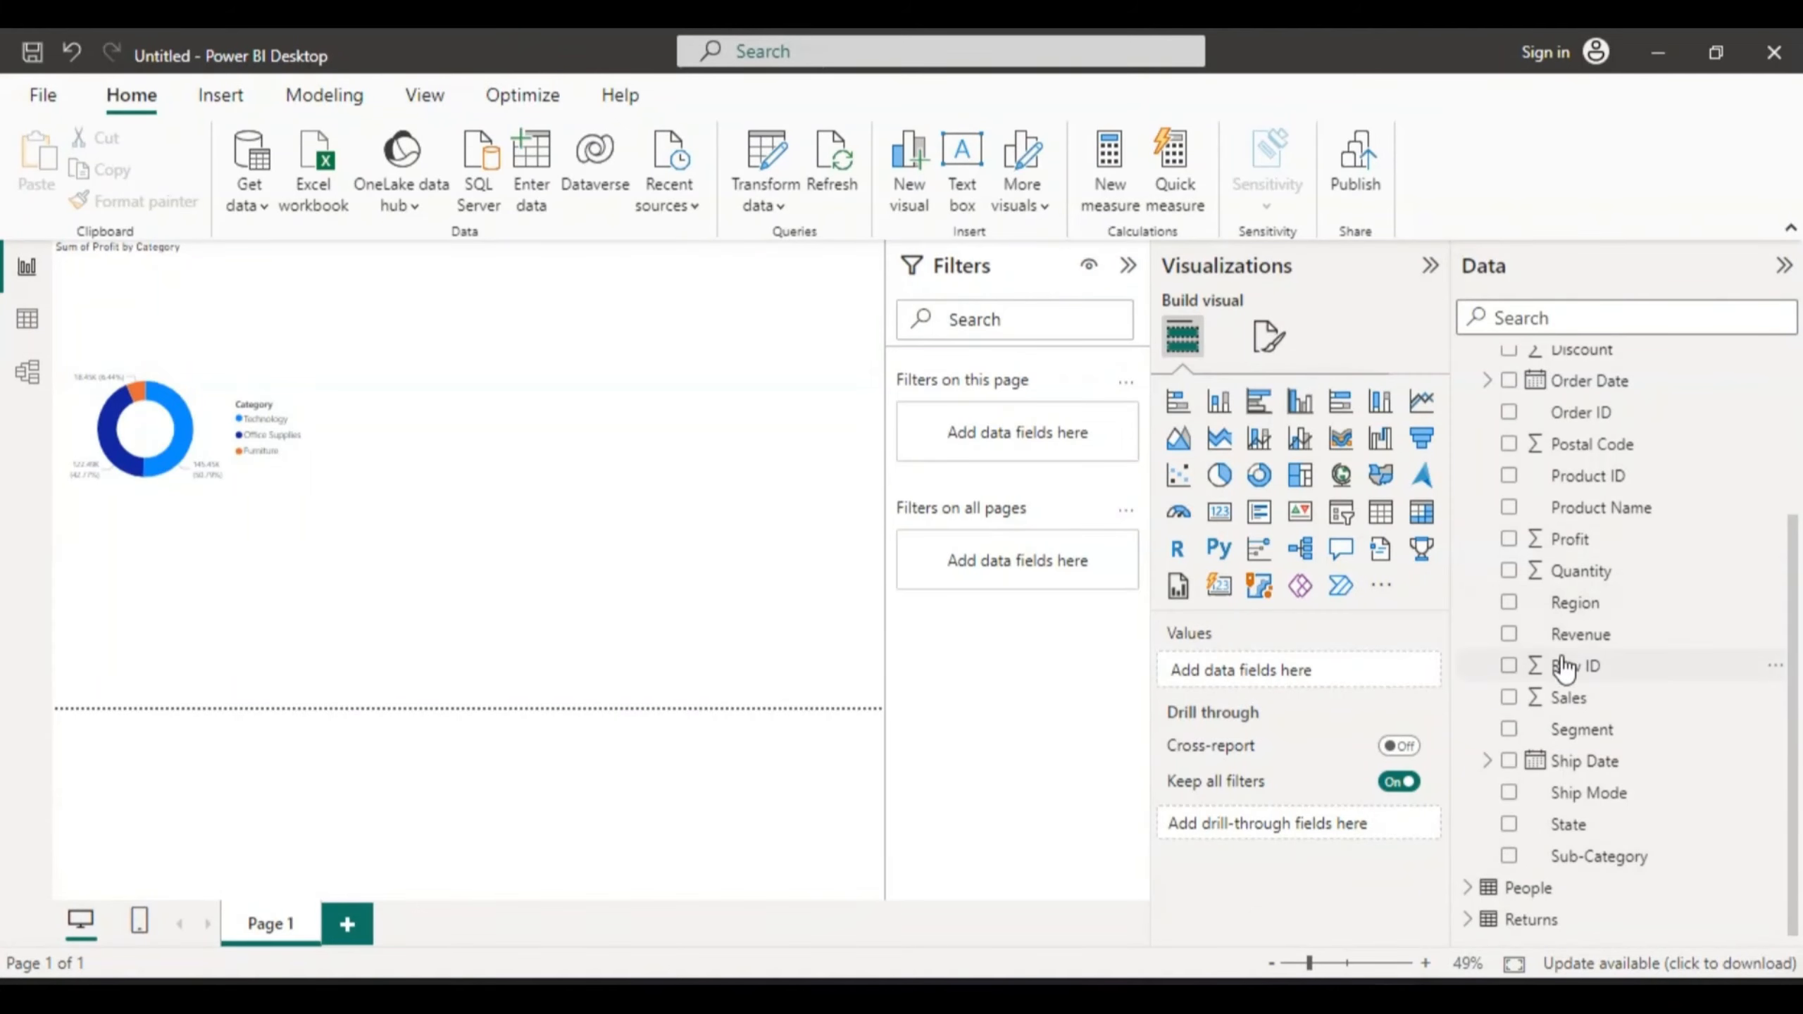
# - Create a Sum of Sales by Sub-Category column chart and place it beside the donut
pyautogui.click(1508, 695)
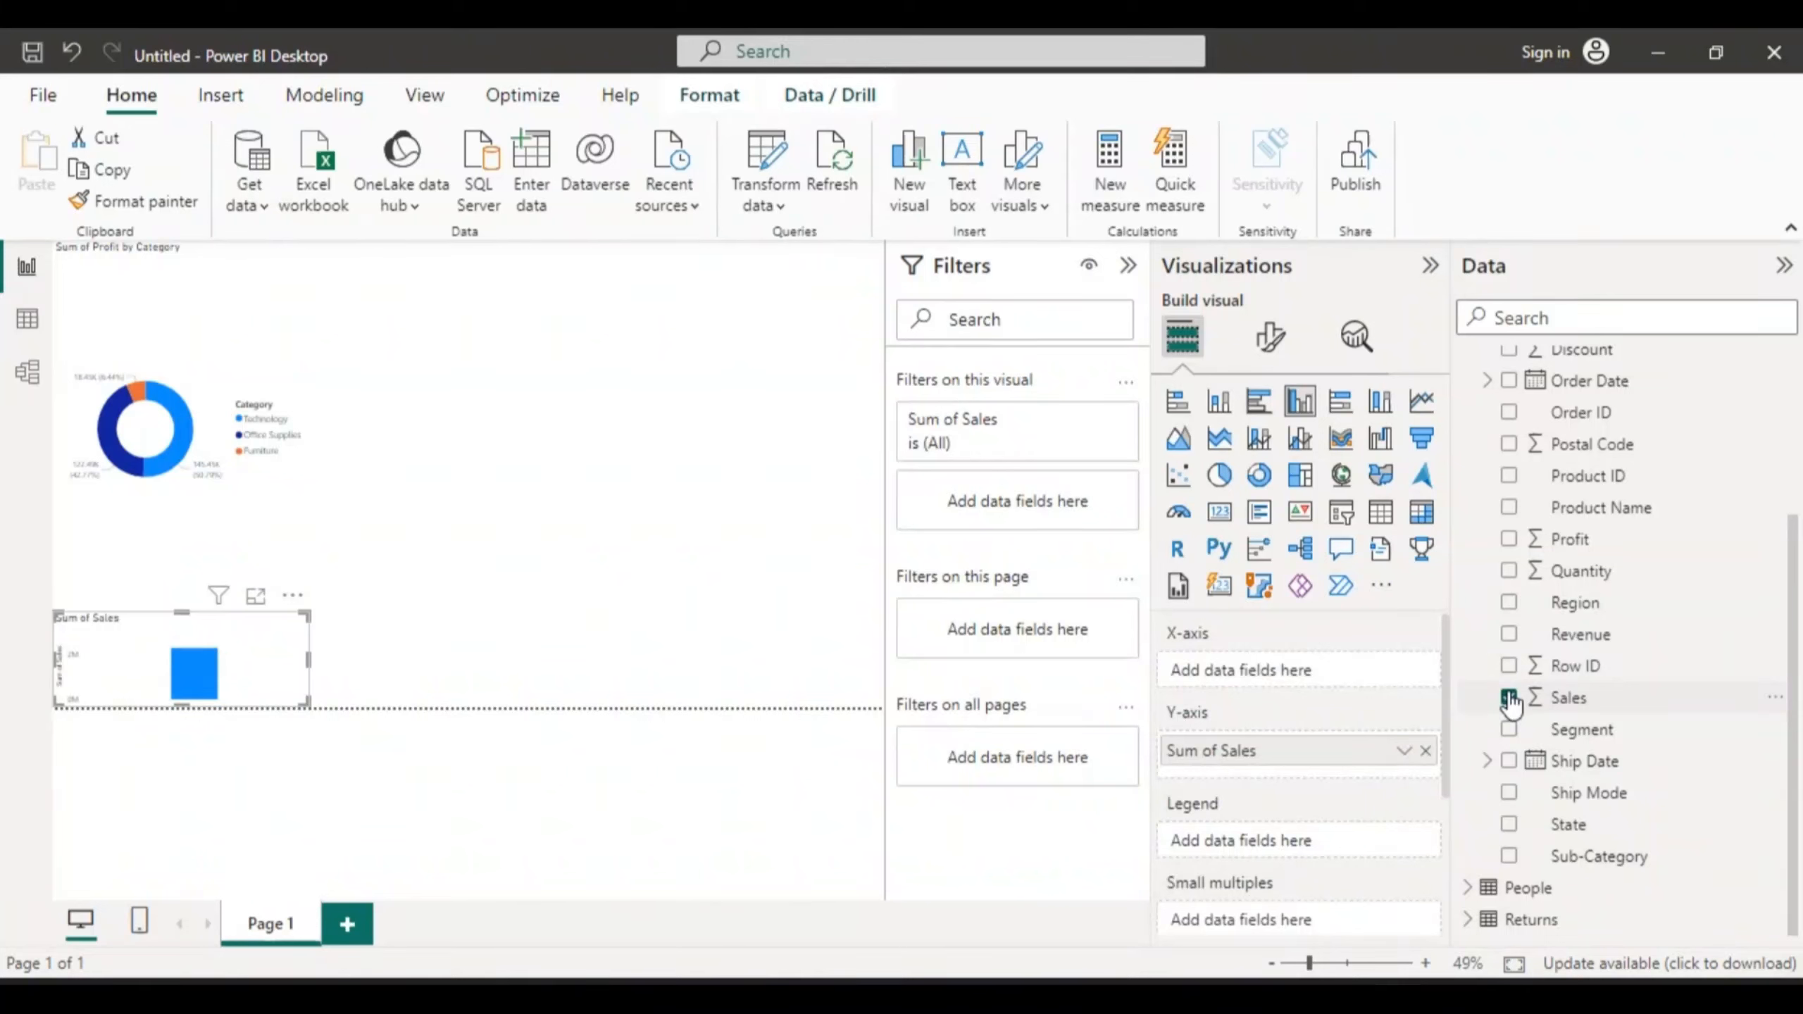
pyautogui.click(1506, 855)
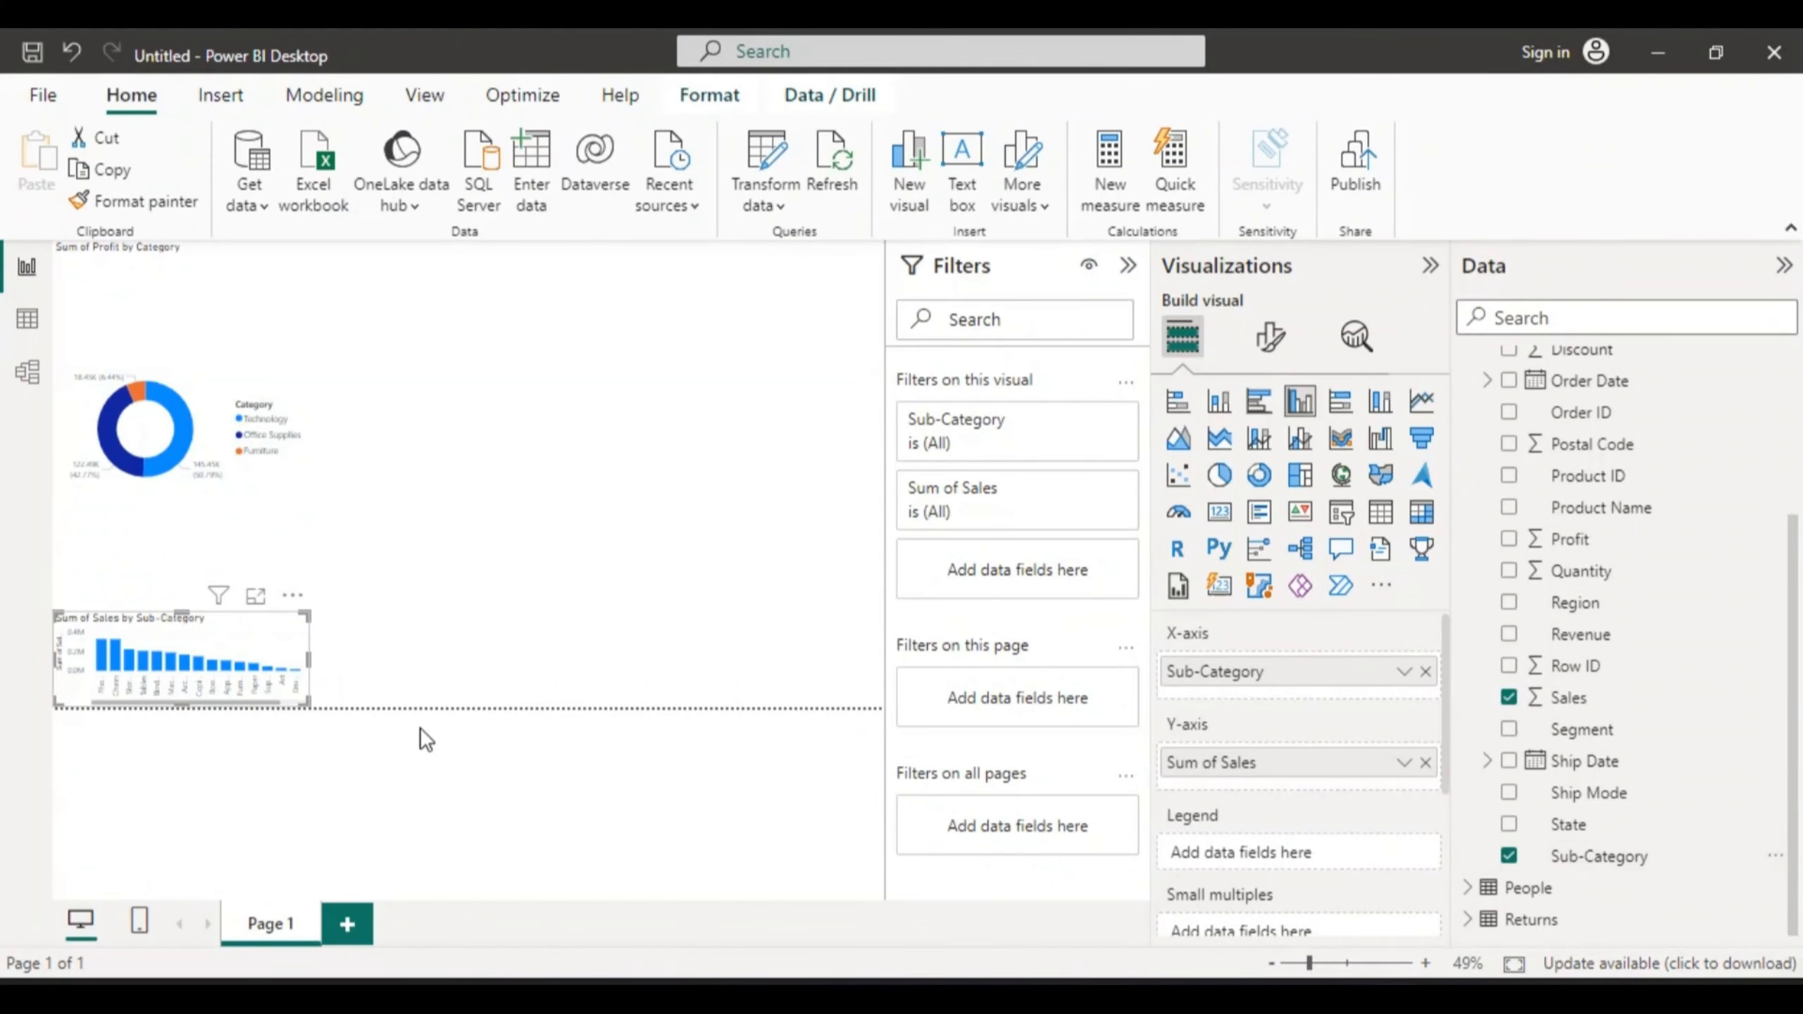
pyautogui.moveTo(242, 623); pyautogui.dragTo(494, 263)
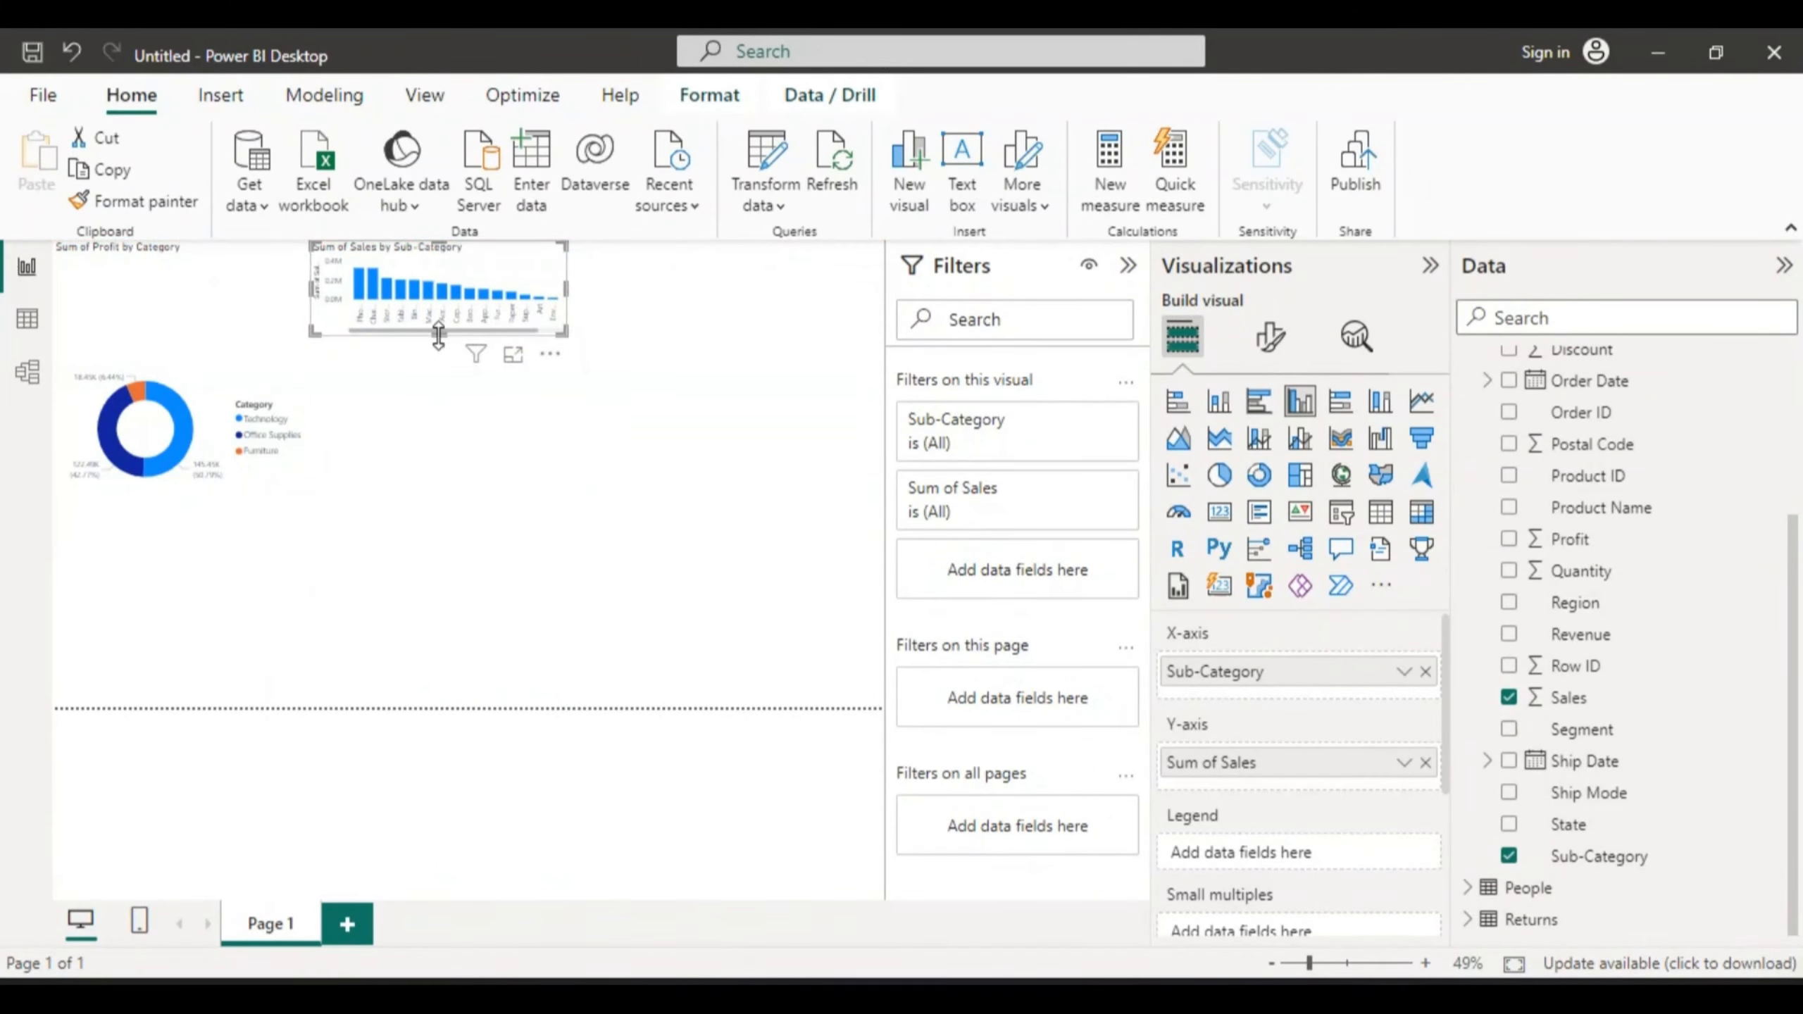
# - Make the sales chart taller and wider, then view it full-size in Focus mode
pyautogui.moveTo(438, 338); pyautogui.dragTo(441, 567)
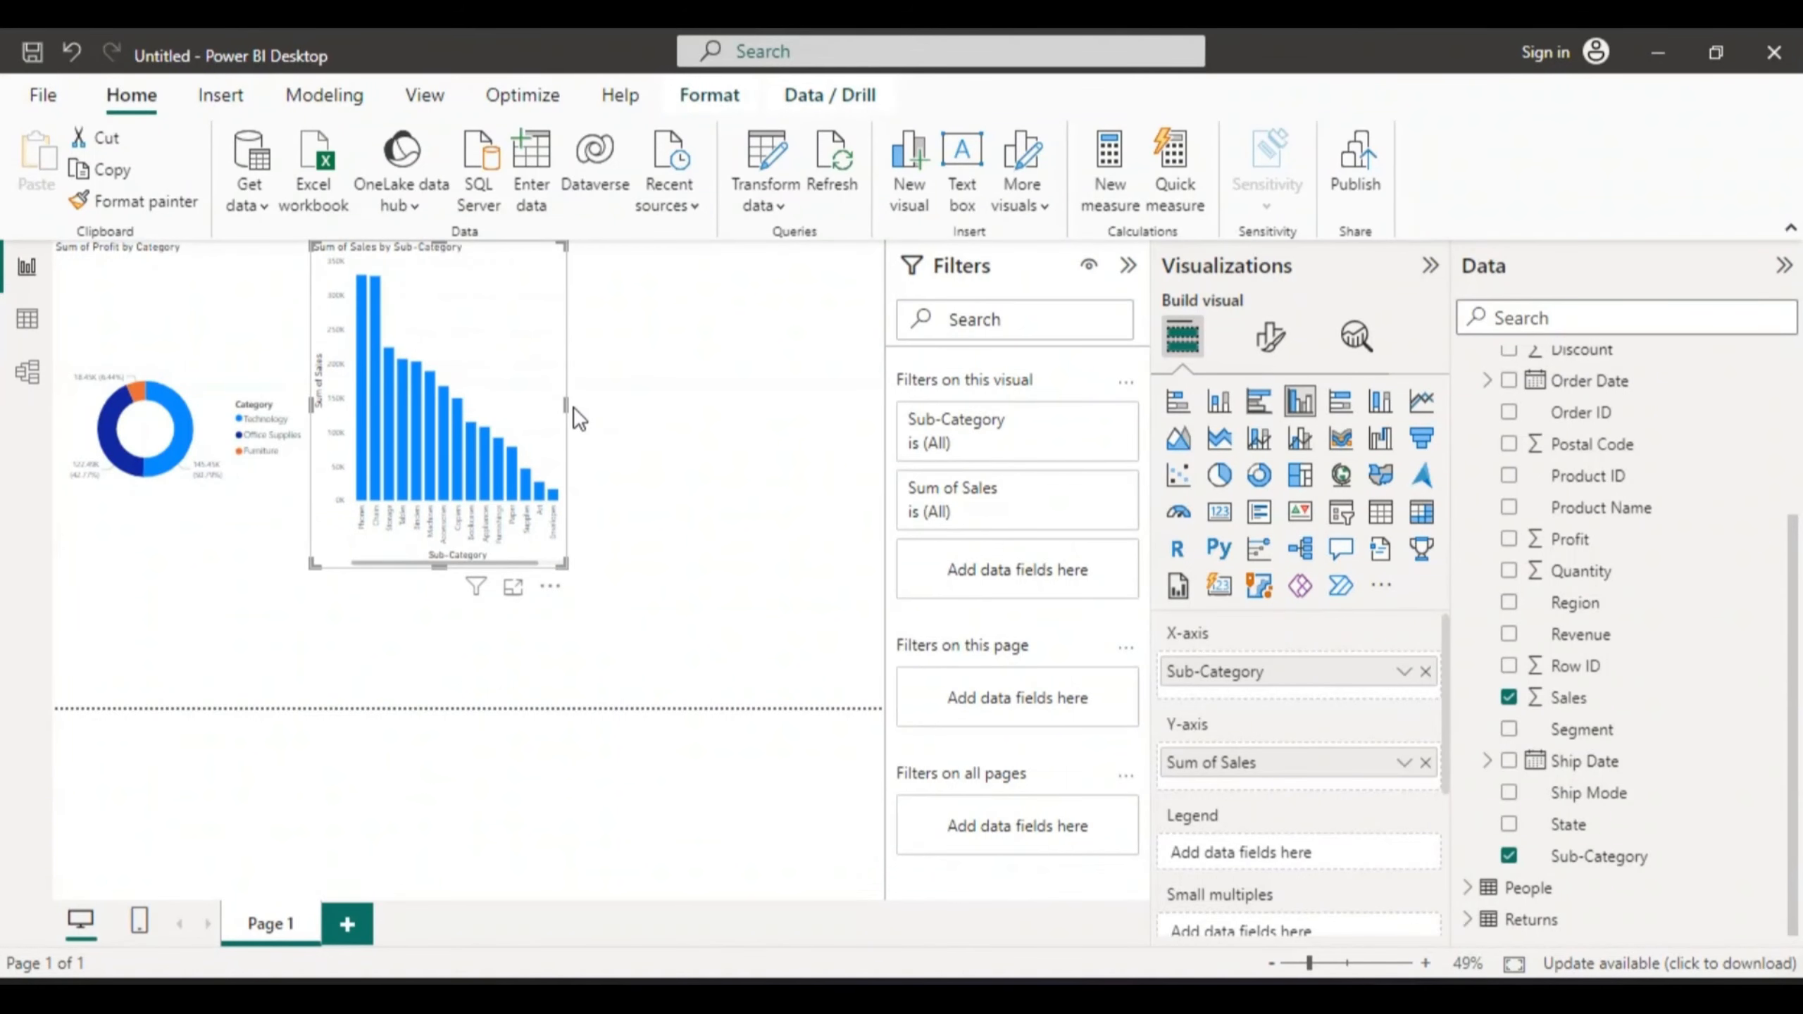
pyautogui.moveTo(575, 410); pyautogui.dragTo(828, 368)
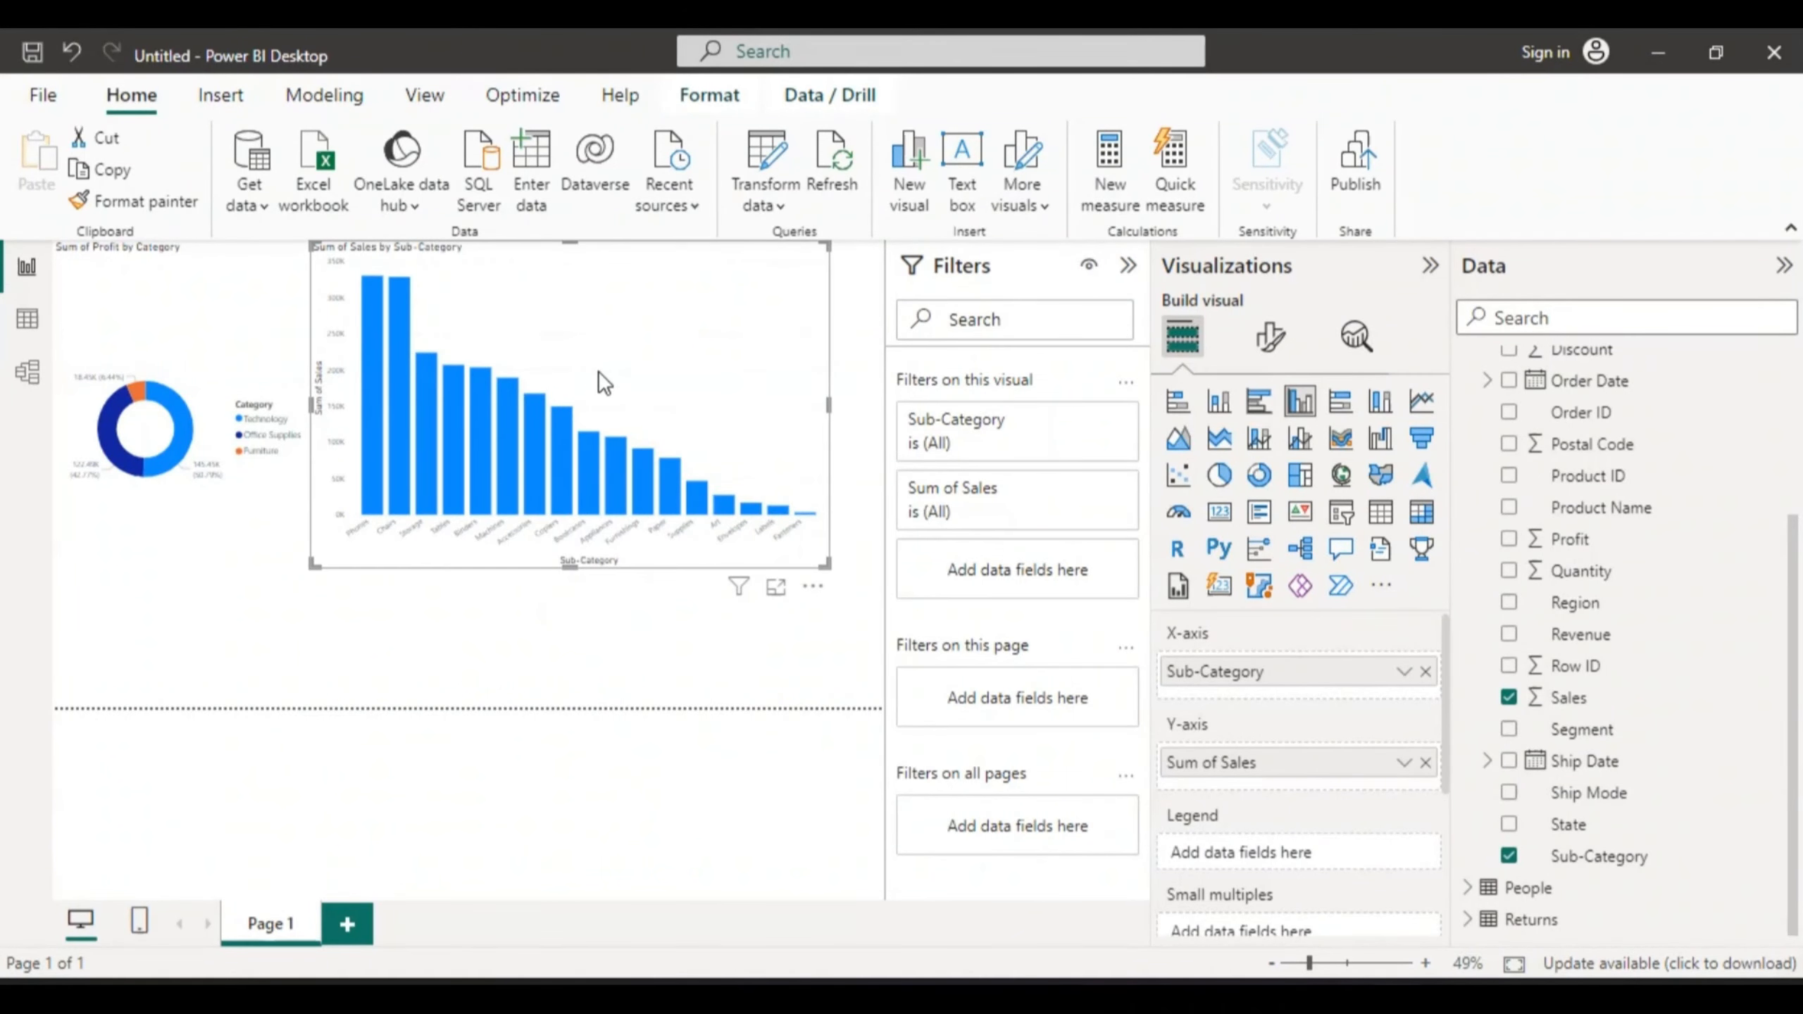
pyautogui.moveTo(569, 566); pyautogui.dragTo(583, 647)
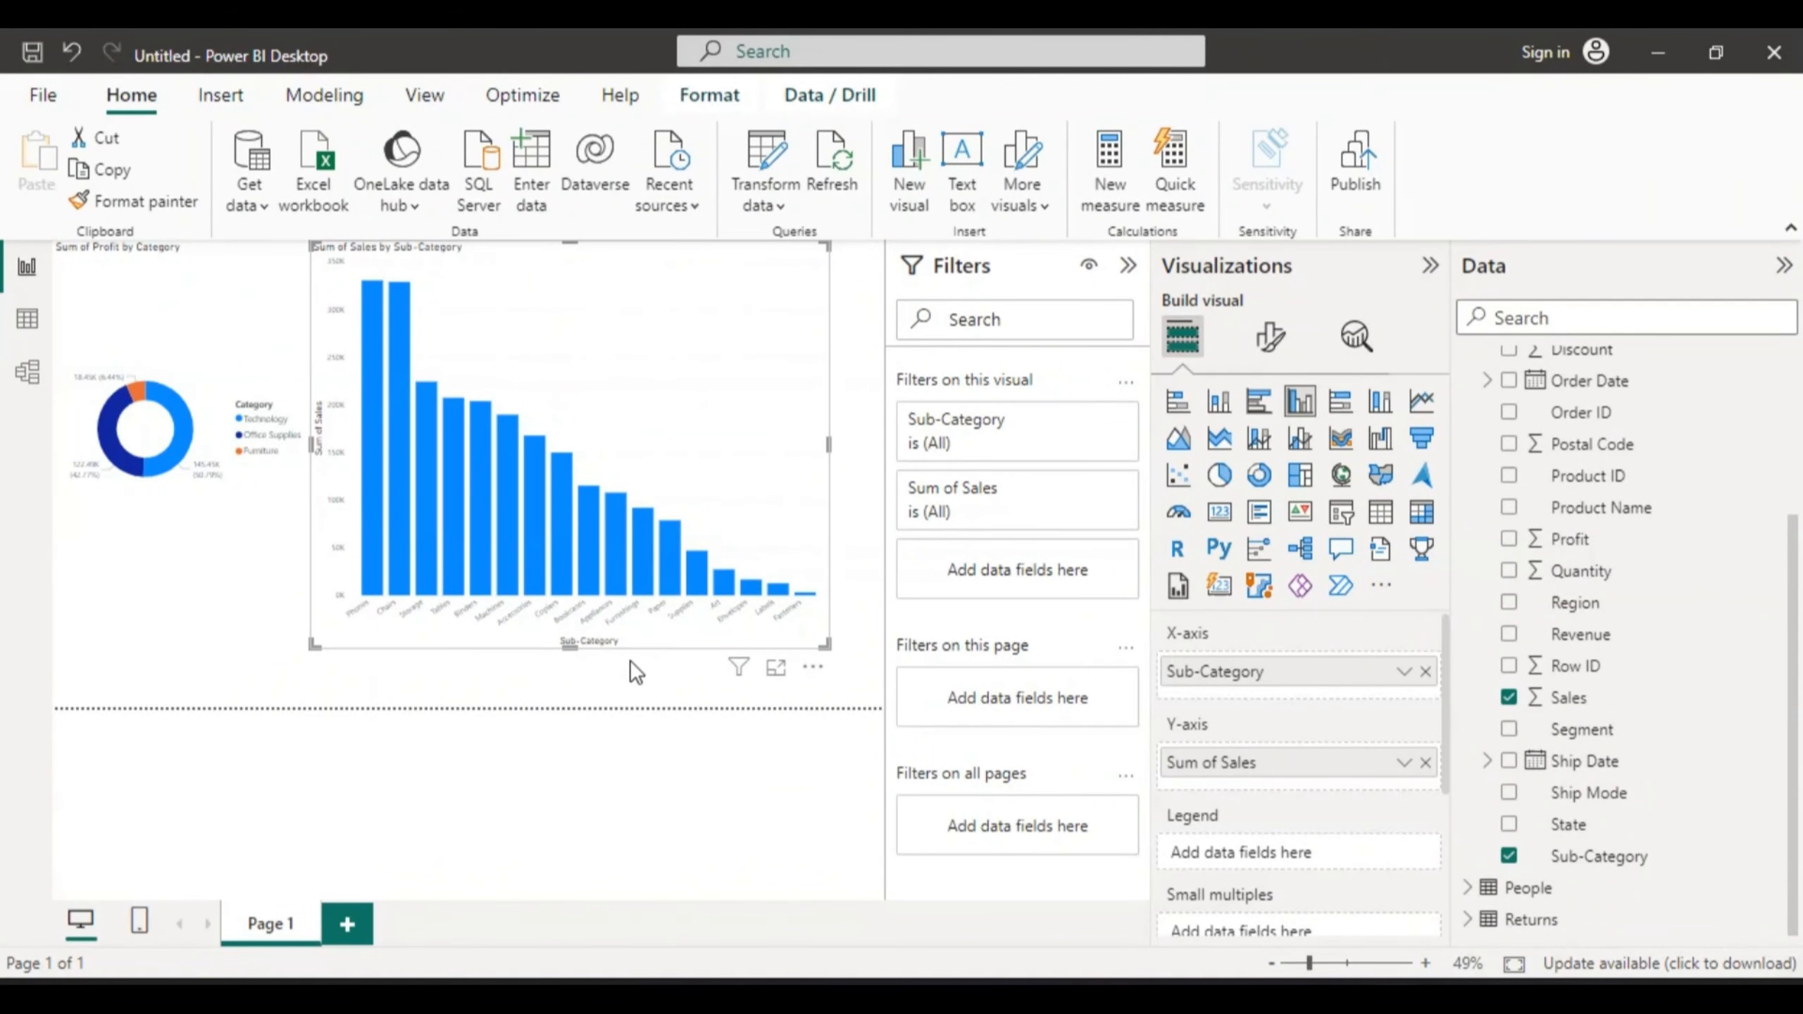
pyautogui.click(773, 668)
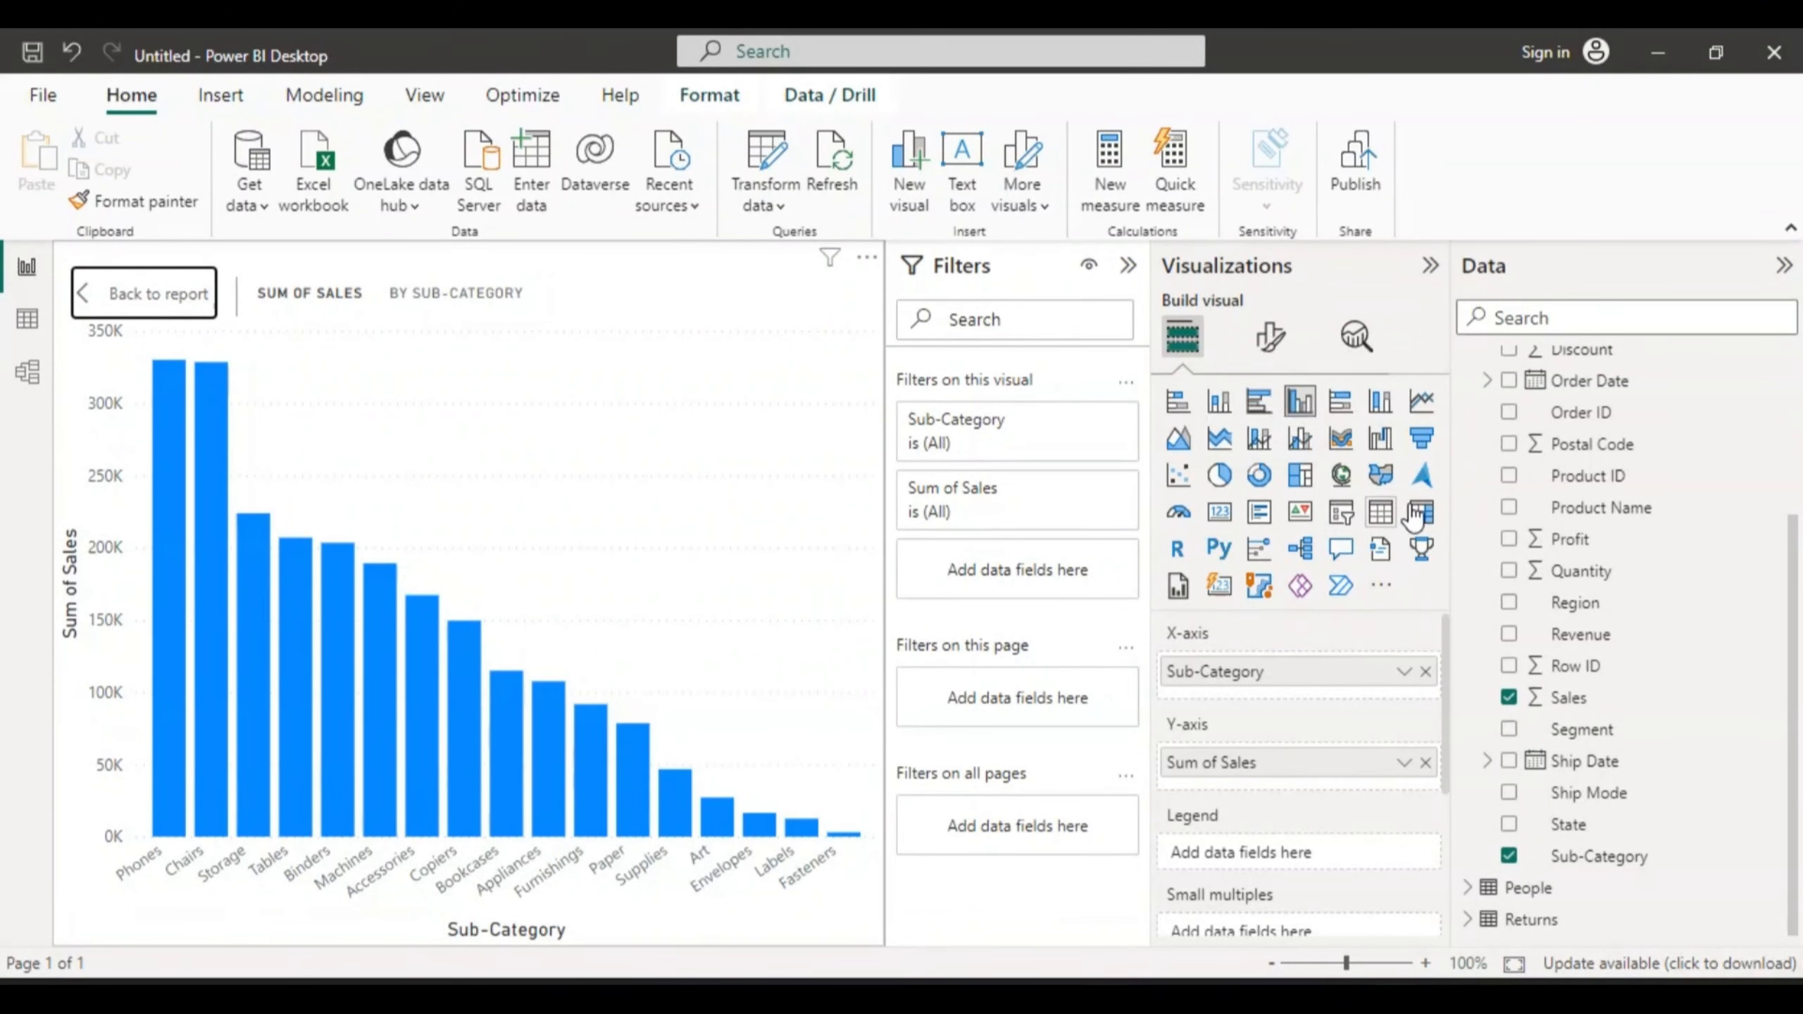
# - Change the Sum of Sales by Sub-Category chart to a treemap led by Phones, Chairs and Storage
pyautogui.click(1304, 486)
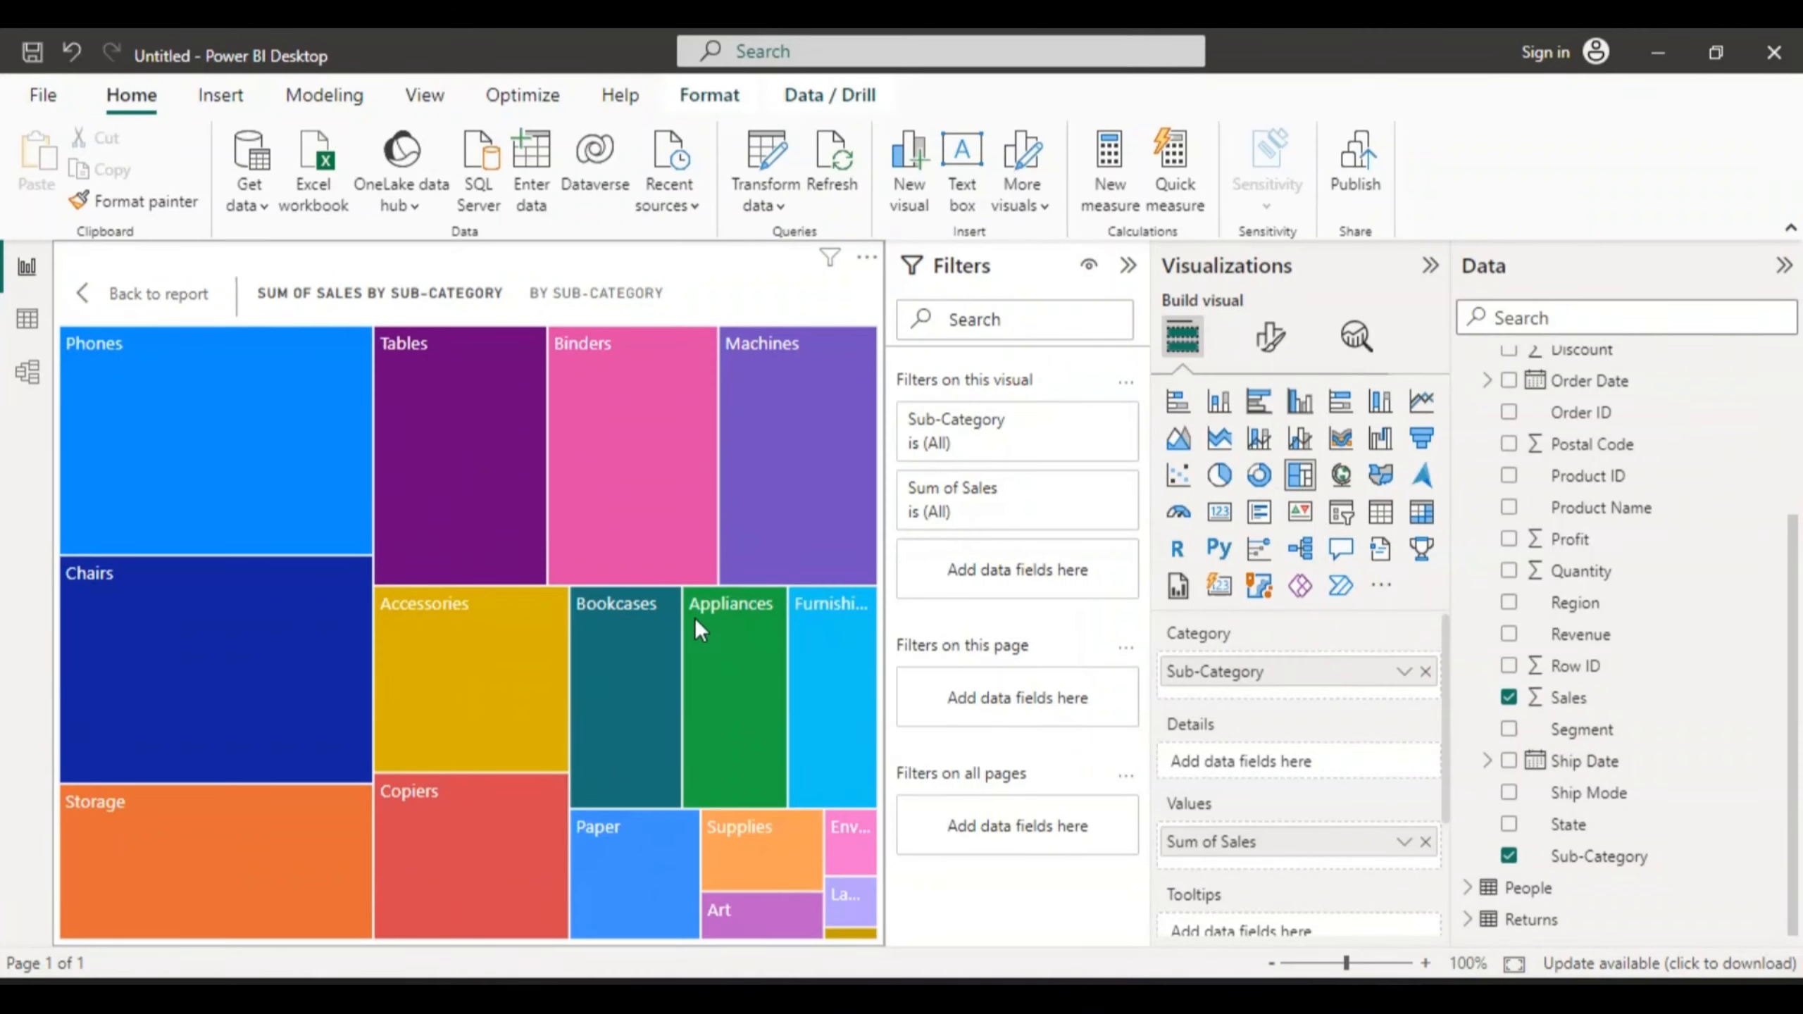
pyautogui.moveTo(695, 617)
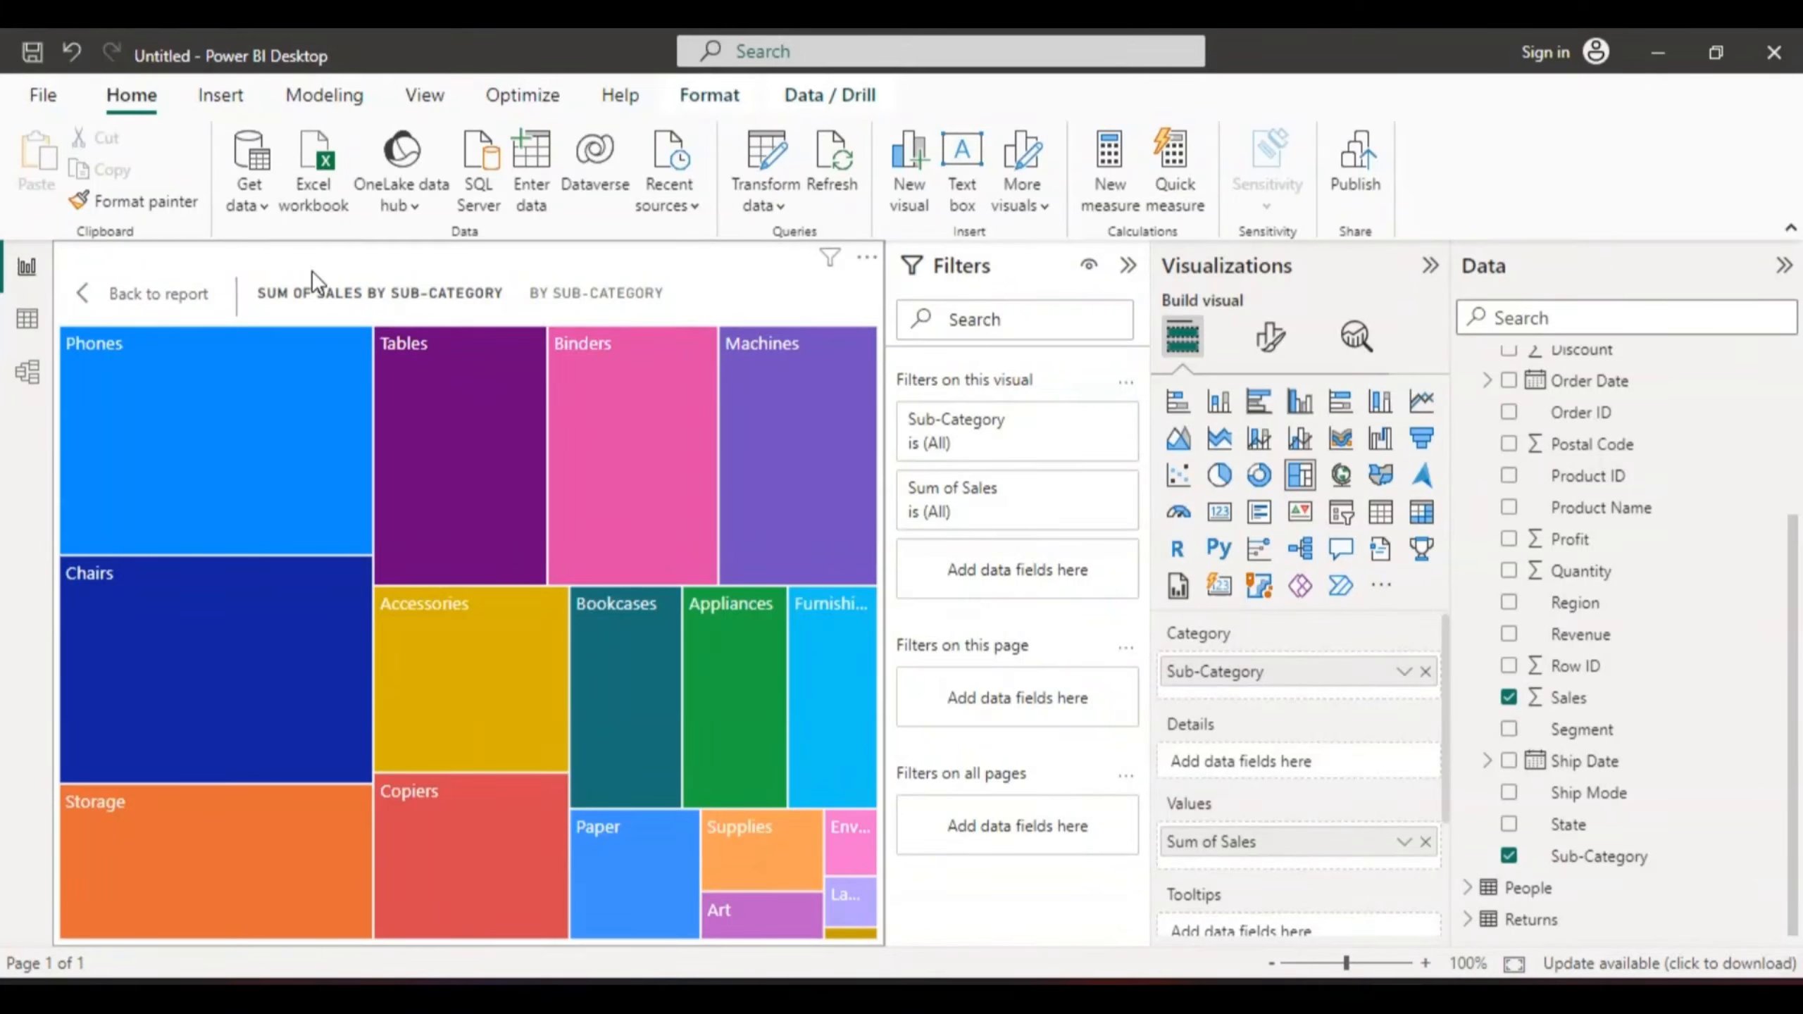
# - Open the SQL Server database dialog, then switch to SSMS's AdventureWorks2022 joins script
pyautogui.click(473, 174)
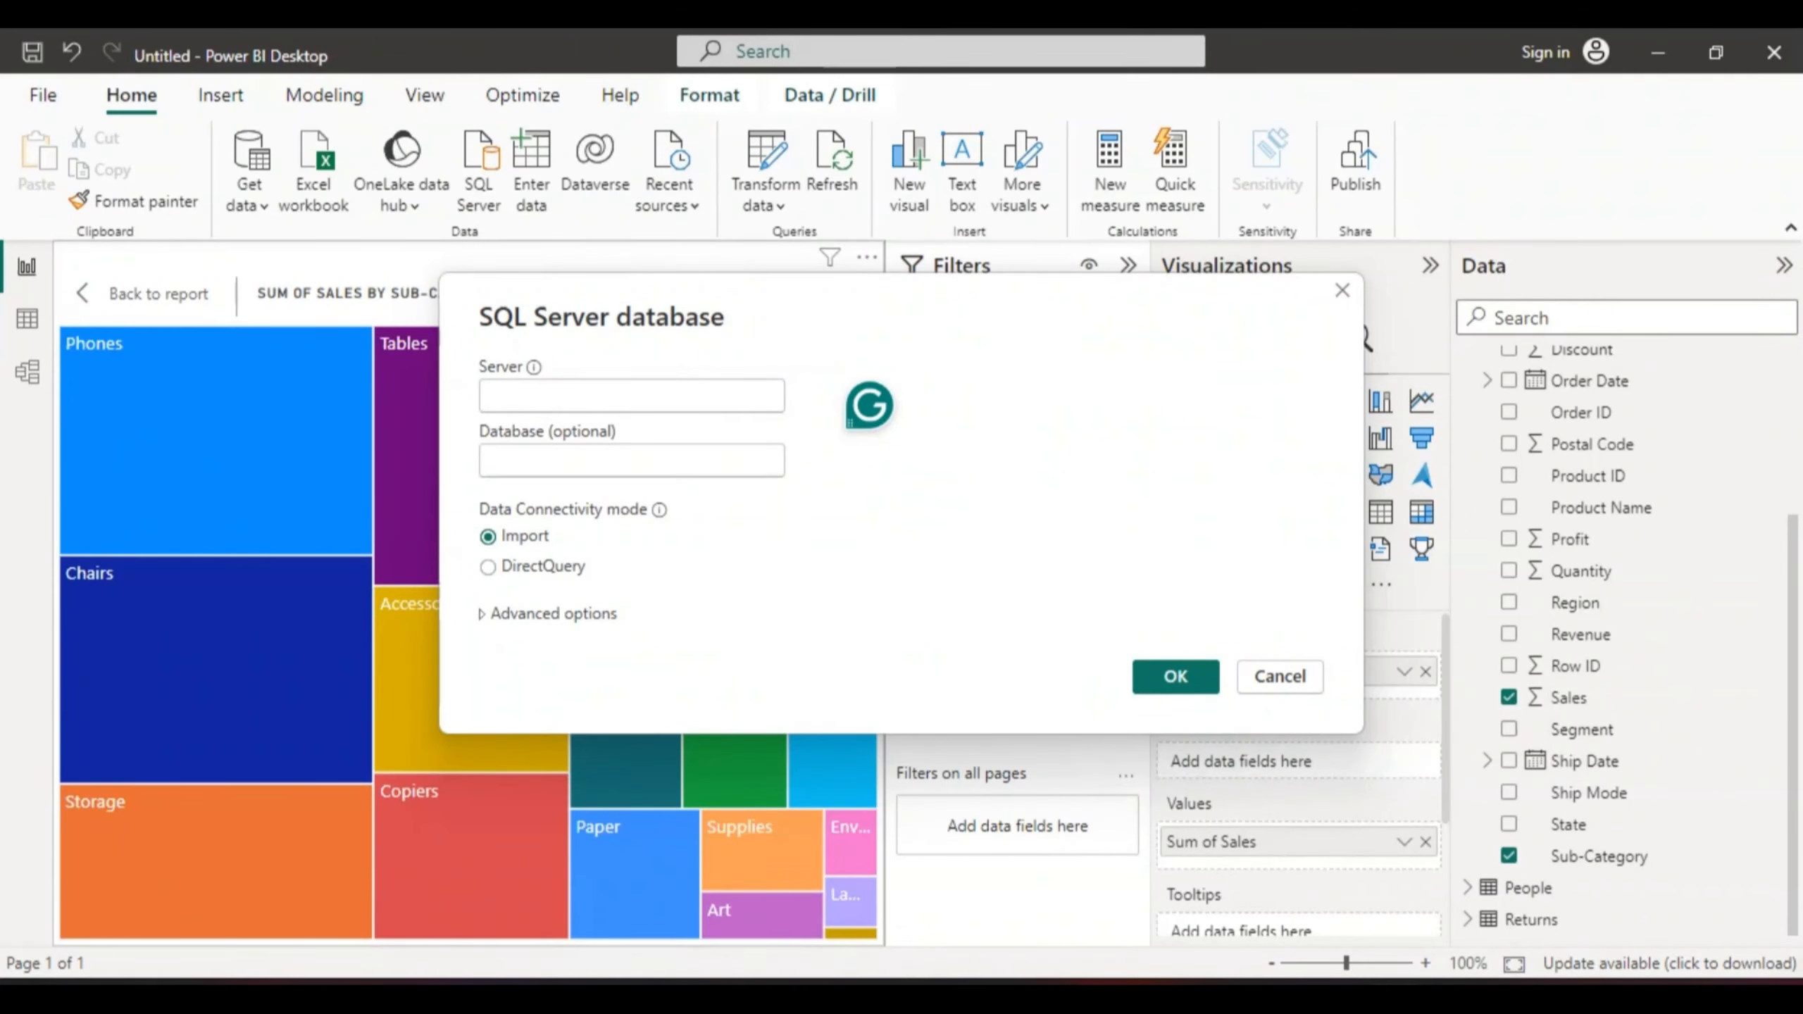
pyautogui.moveTo(1339, 996)
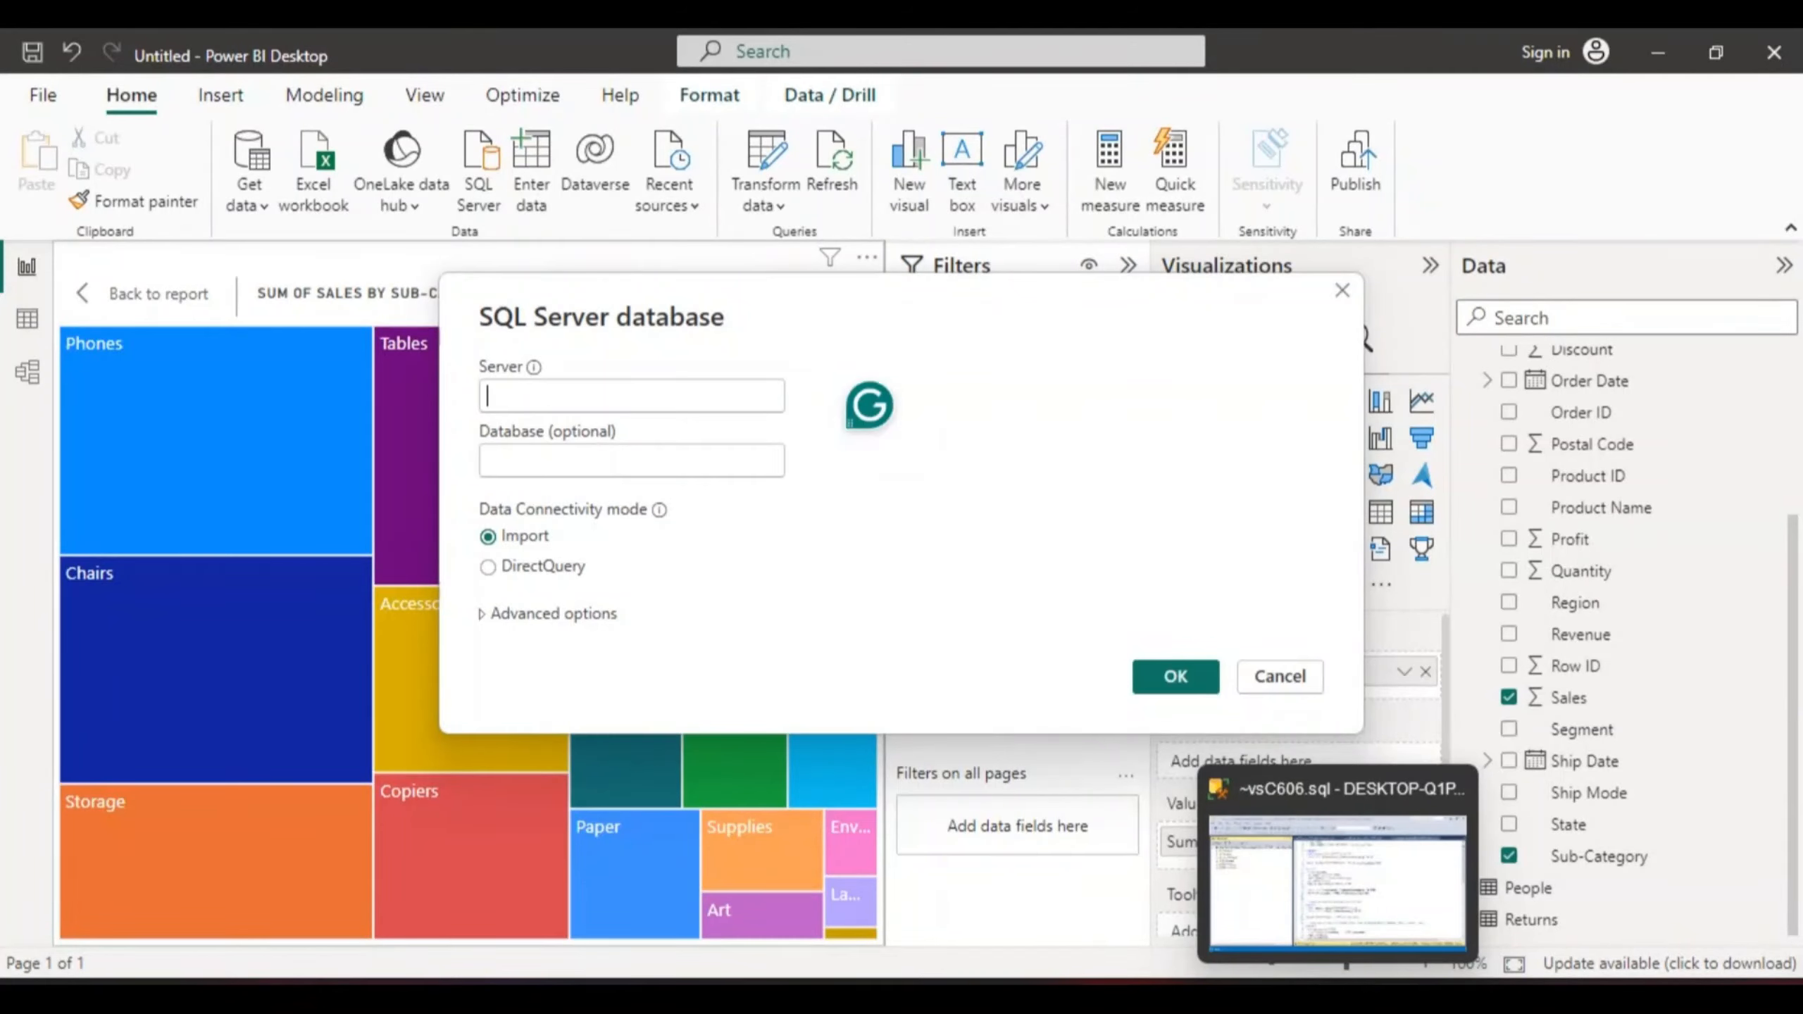
pyautogui.click(1338, 881)
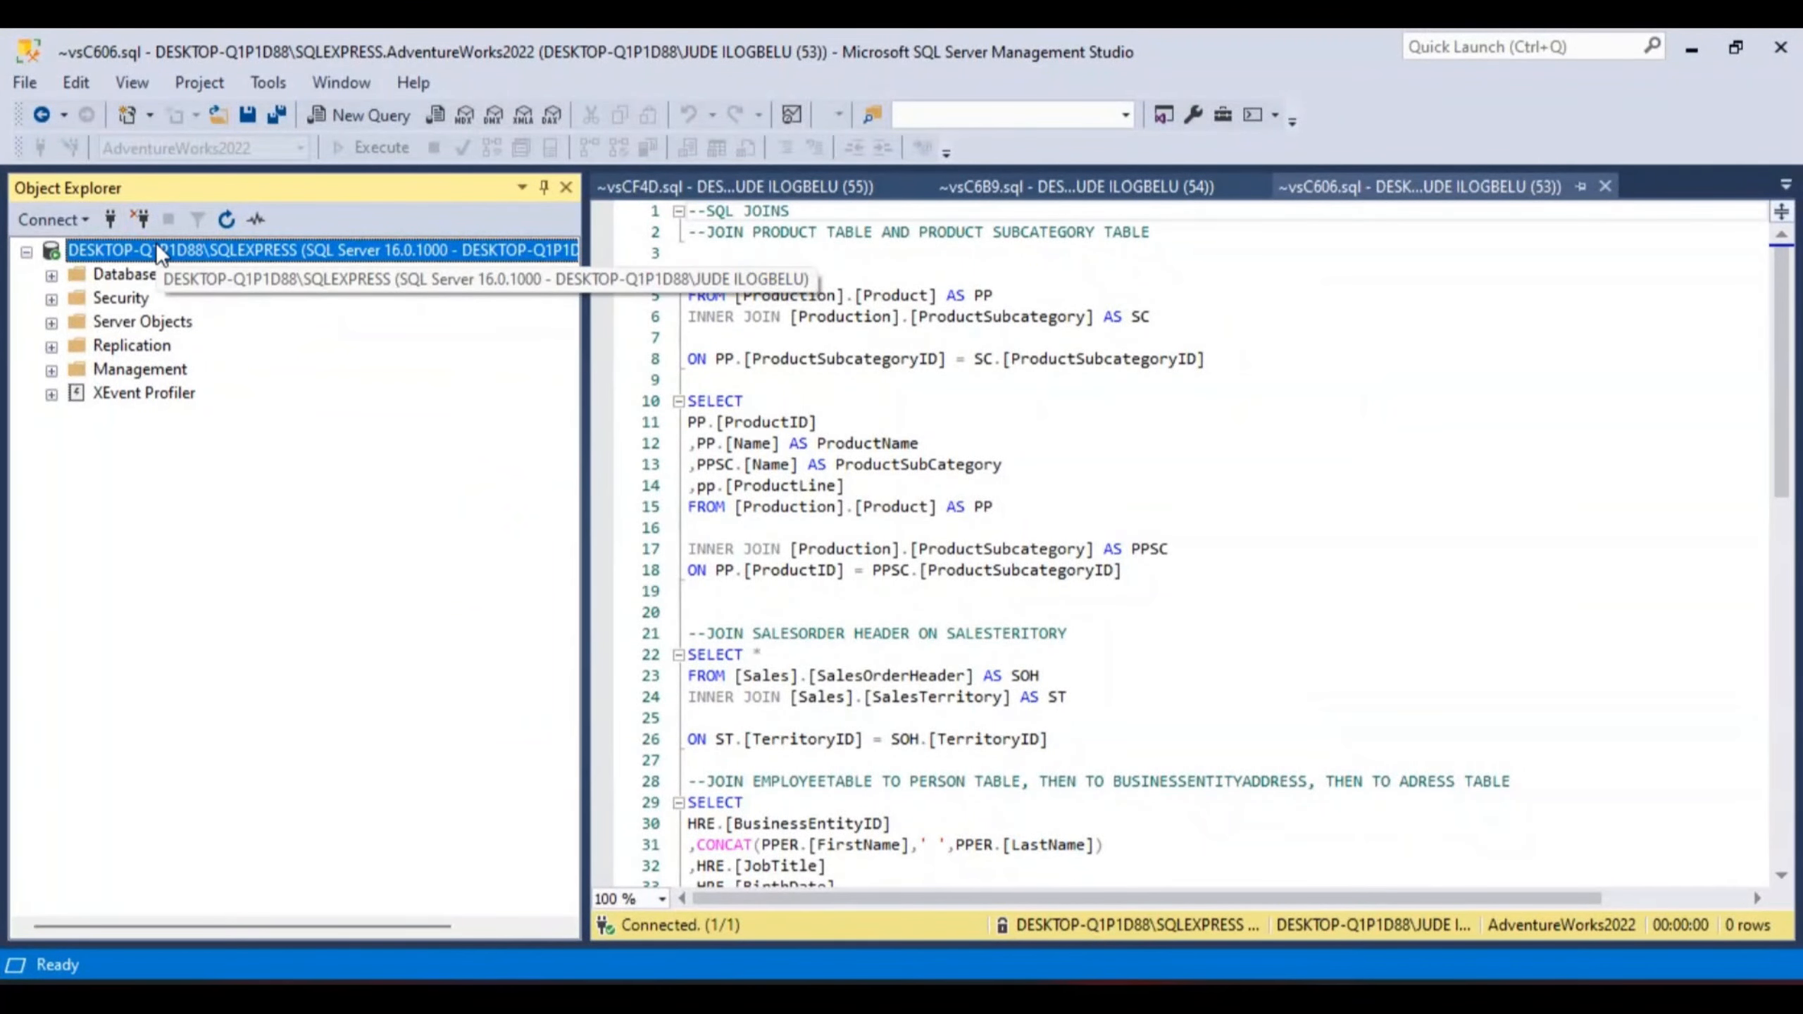
# - Collapse the SQLEXPRESS server node in Object Explorer, dismissing its context menu without choosing anything
pyautogui.rightClick(213, 255)
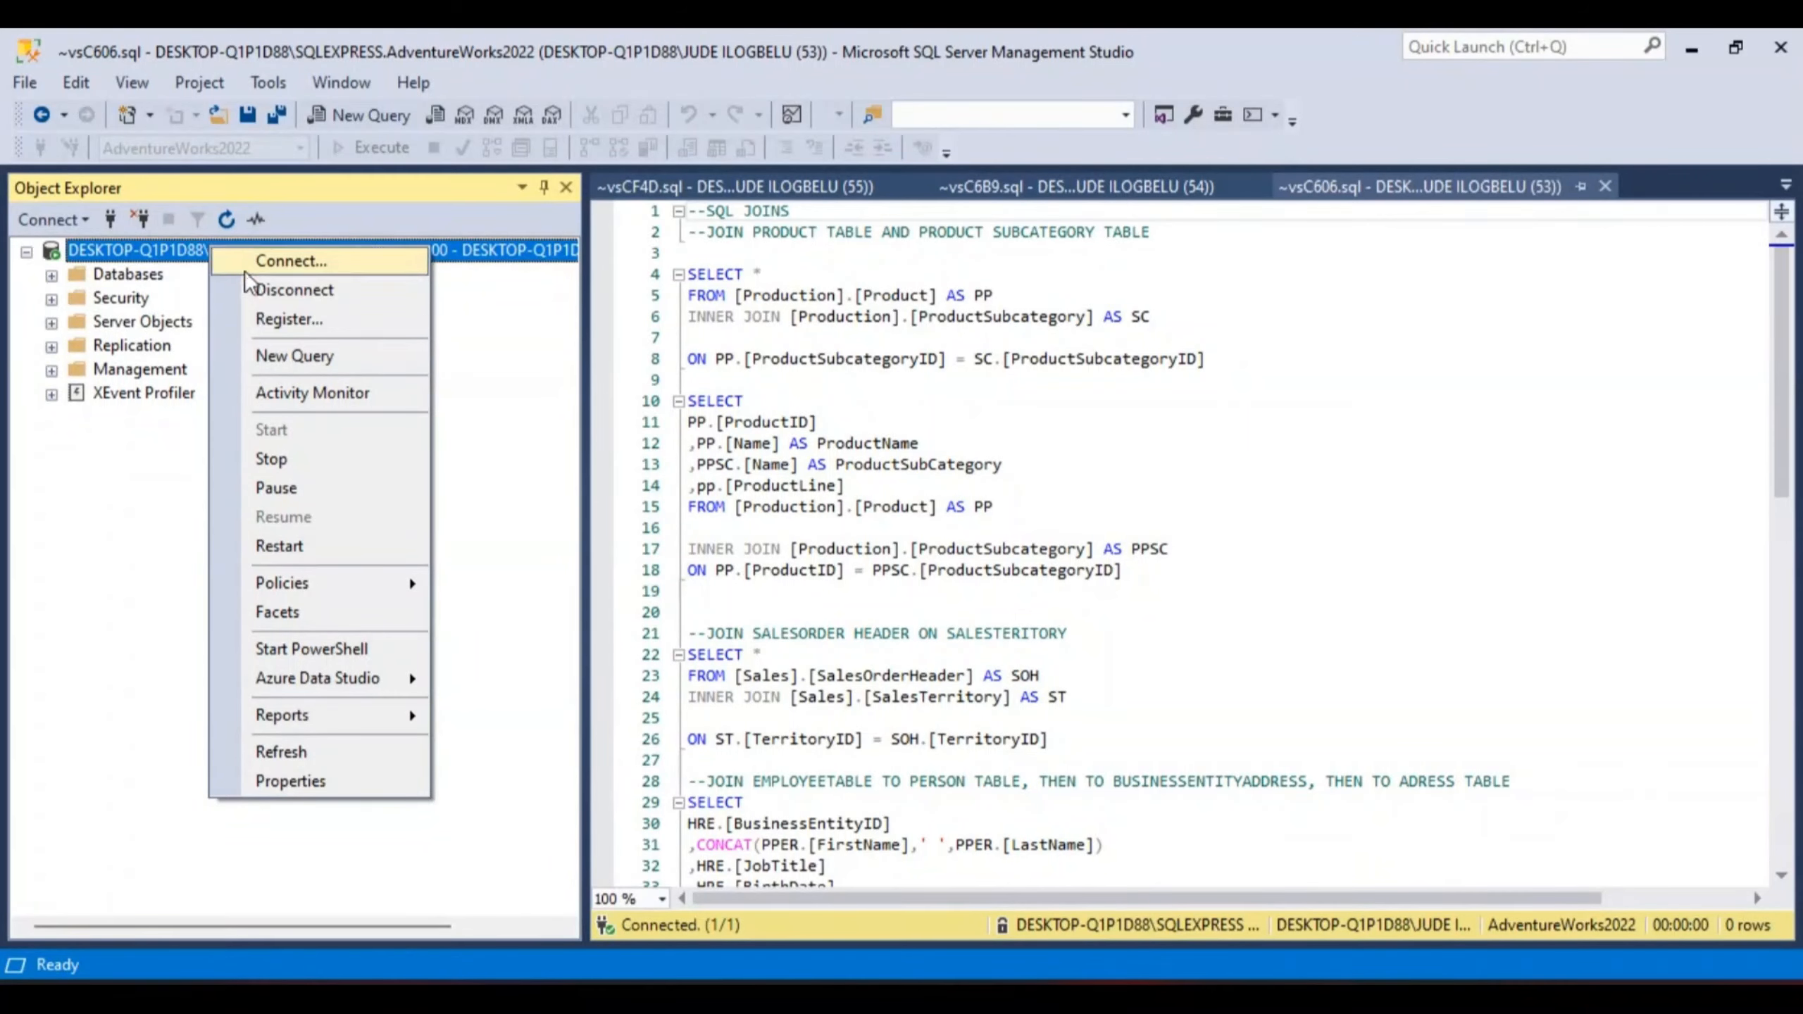
pyautogui.click(191, 502)
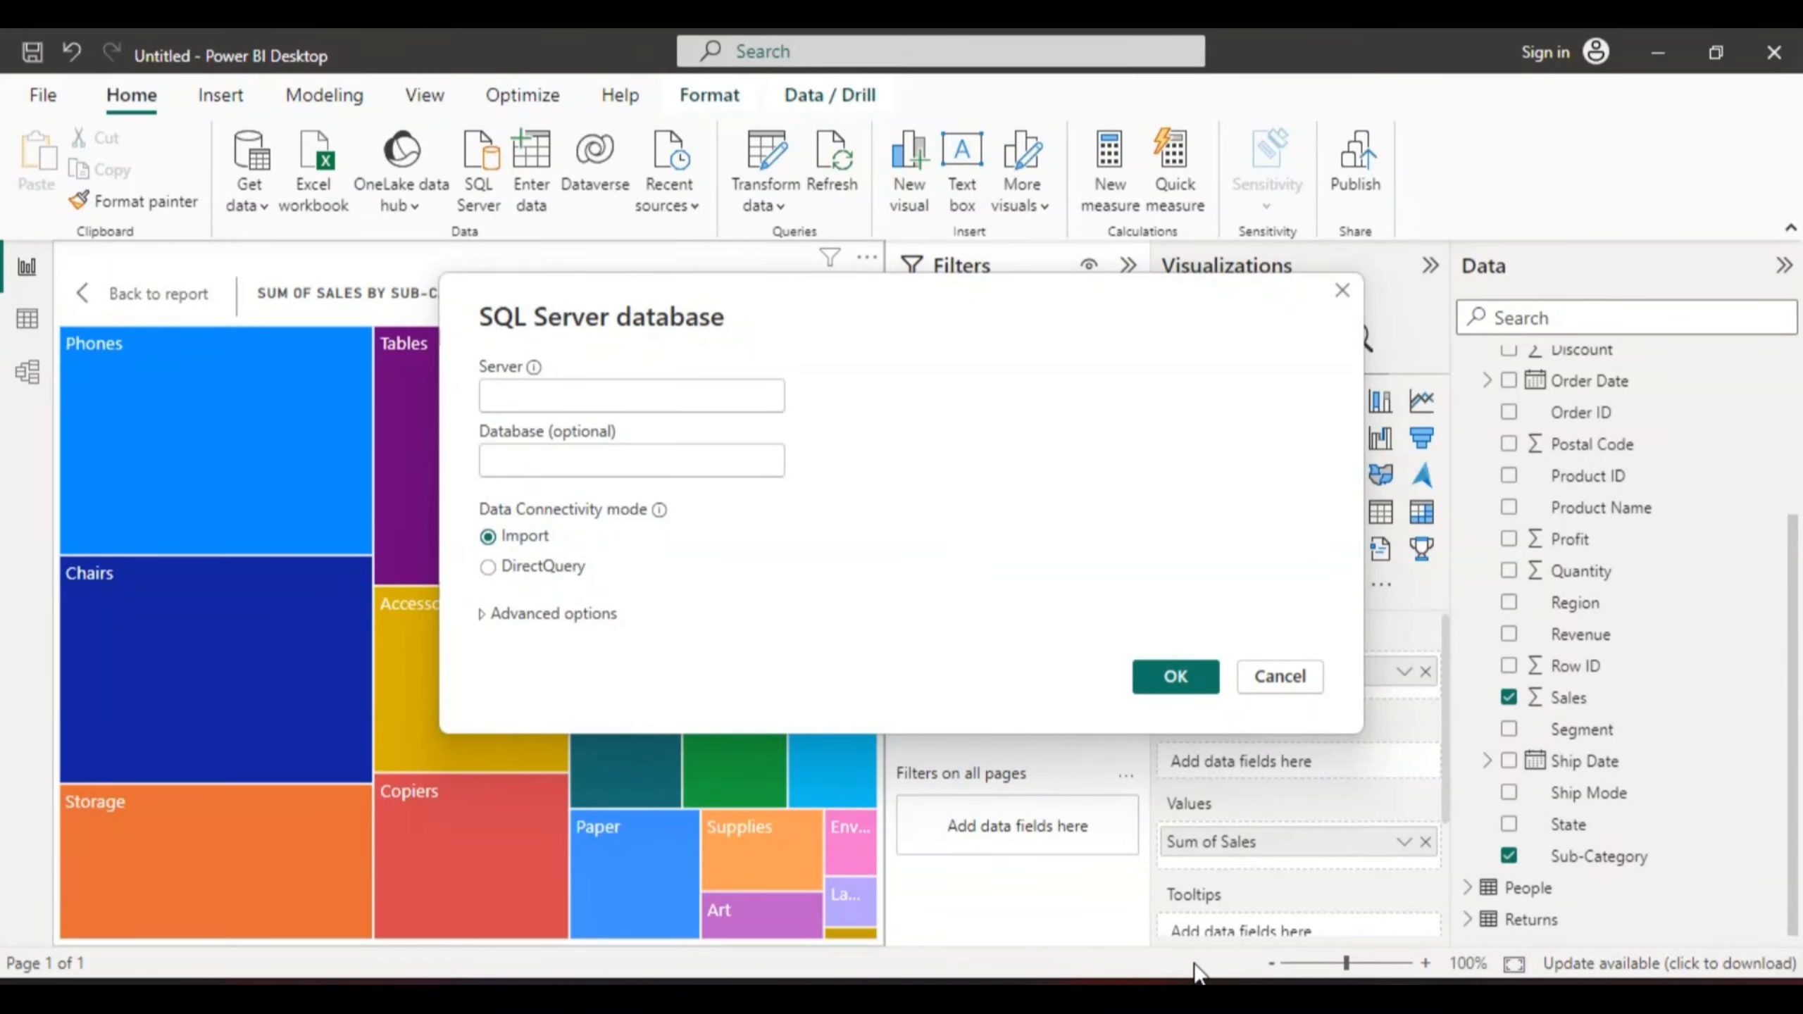
pyautogui.click(1303, 951)
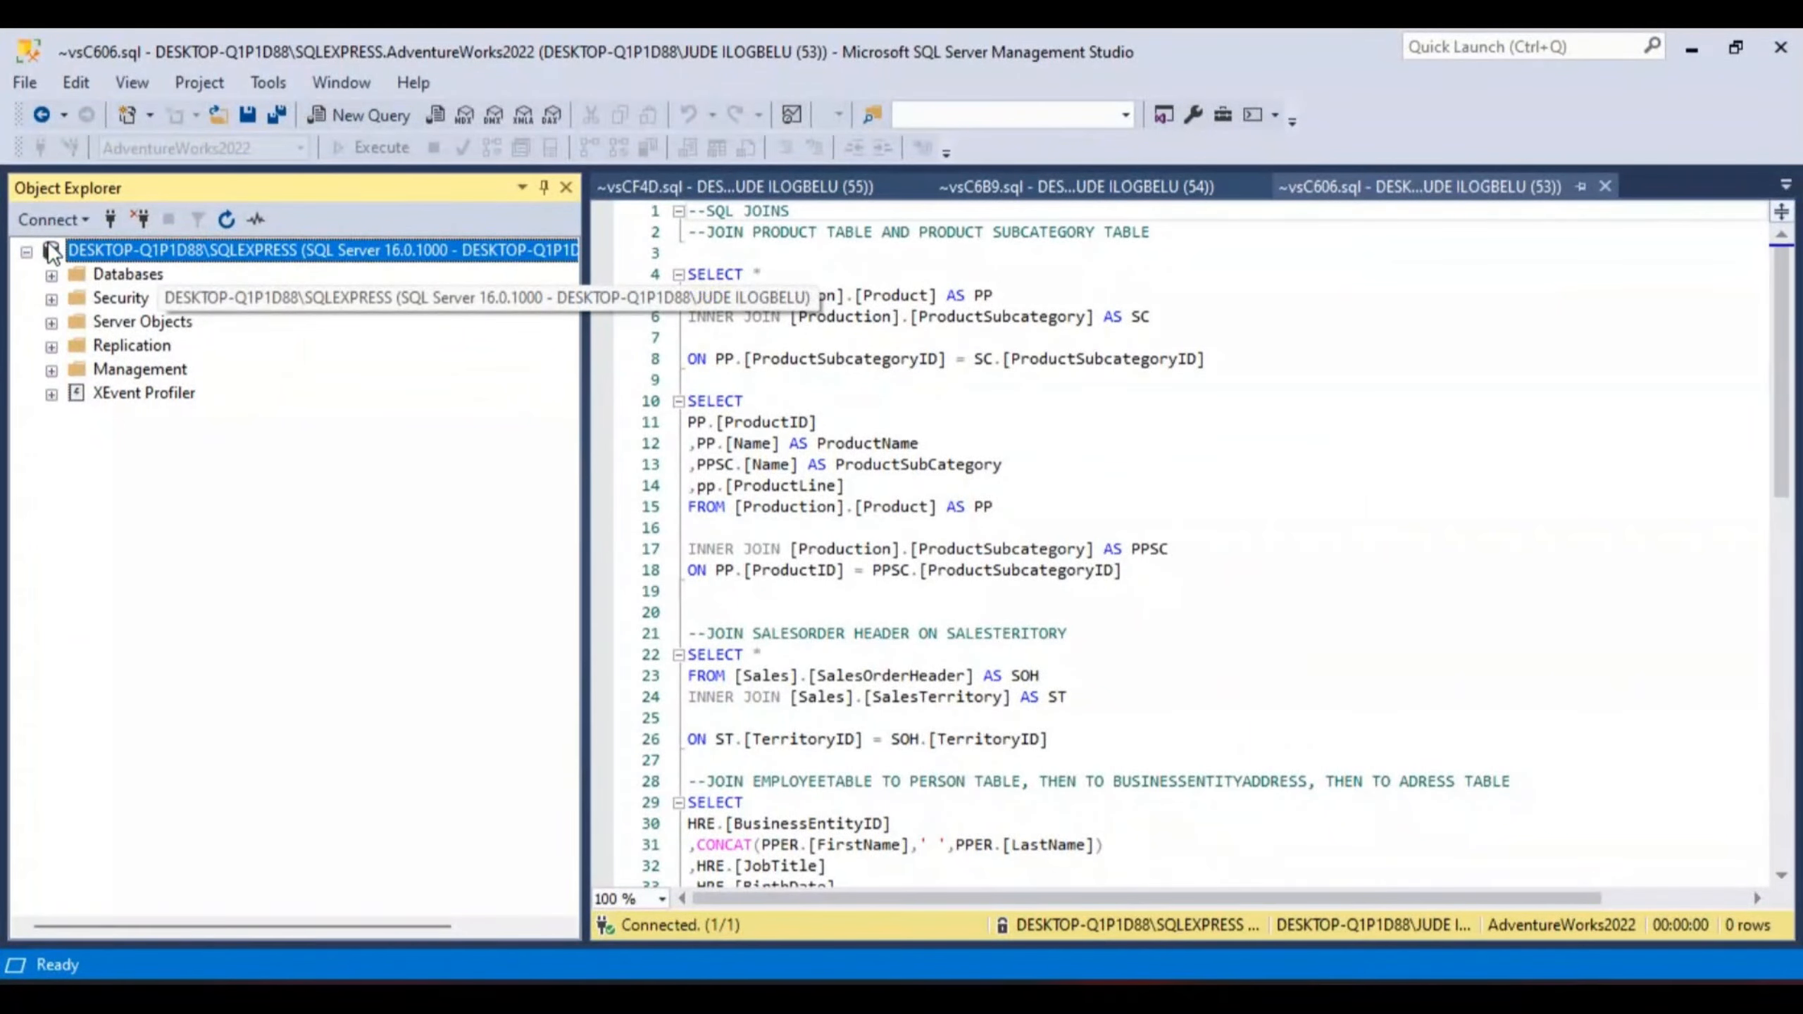
pyautogui.click(26, 251)
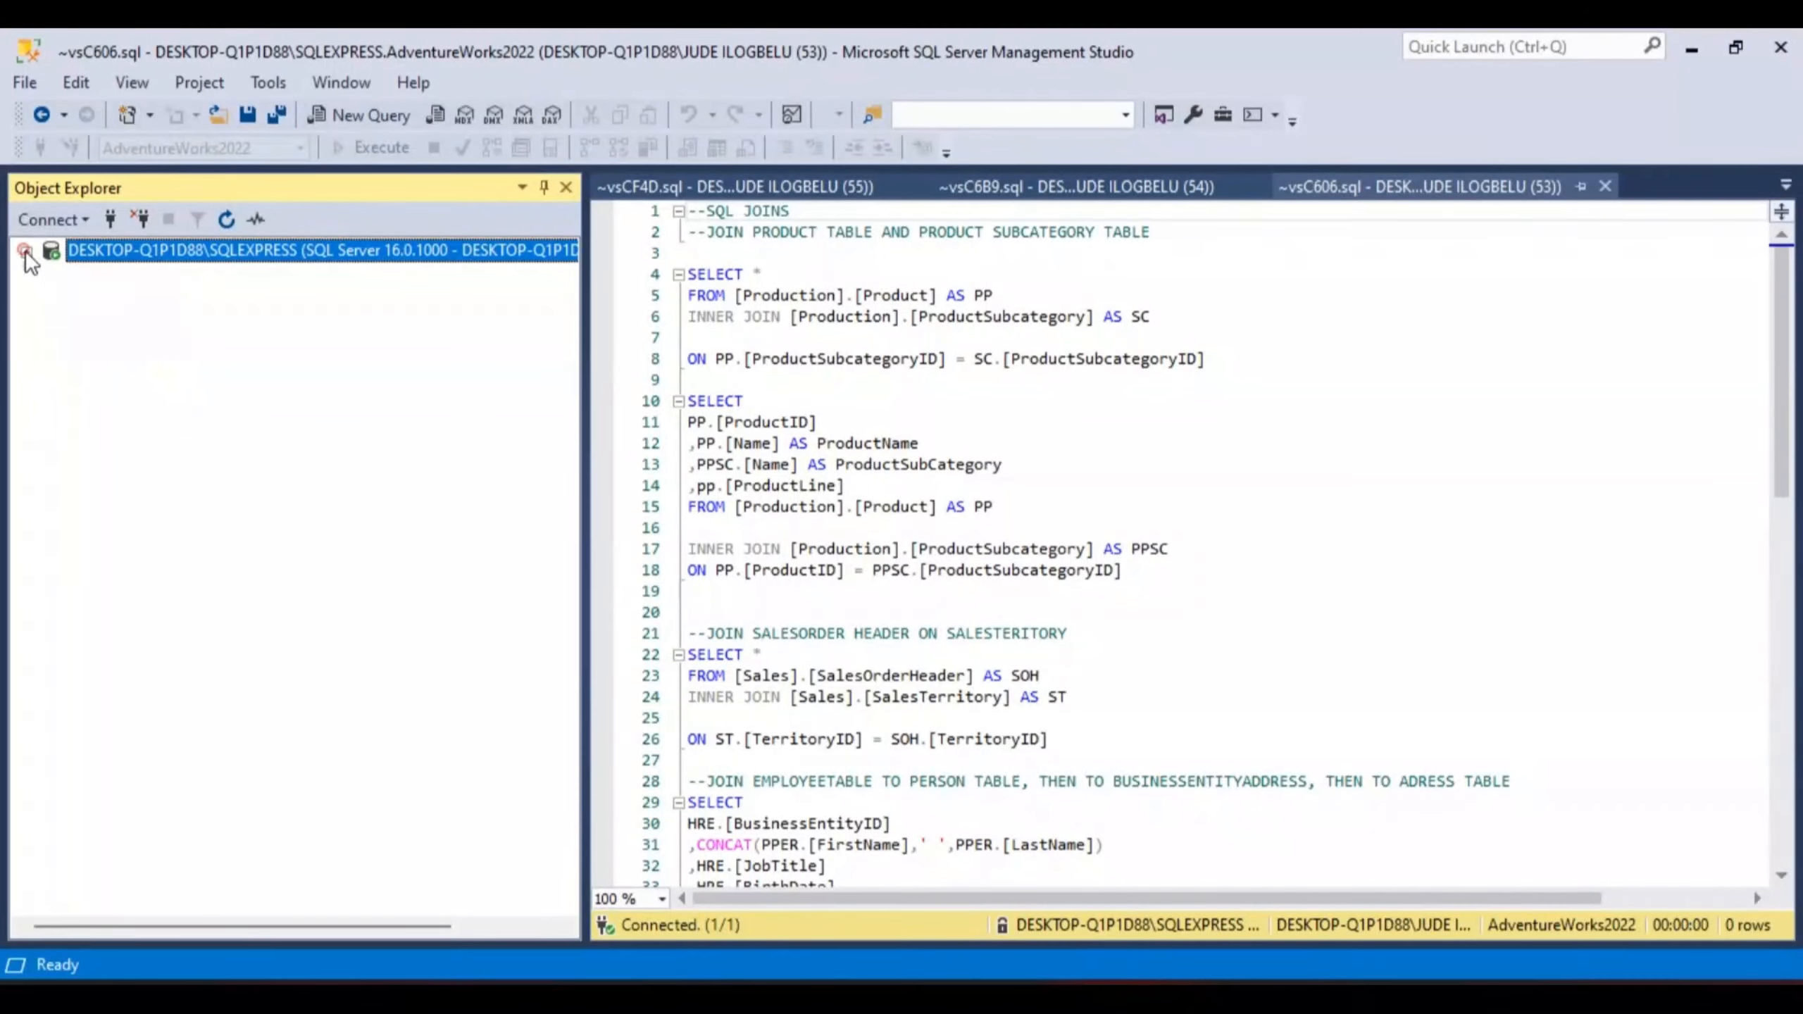
pyautogui.rightClick(134, 241)
pyautogui.click(113, 242)
# - Launch SQL Server Management Studio 19 from All apps > Microsoft SQL Server Tools 19
pyautogui.click(526, 998)
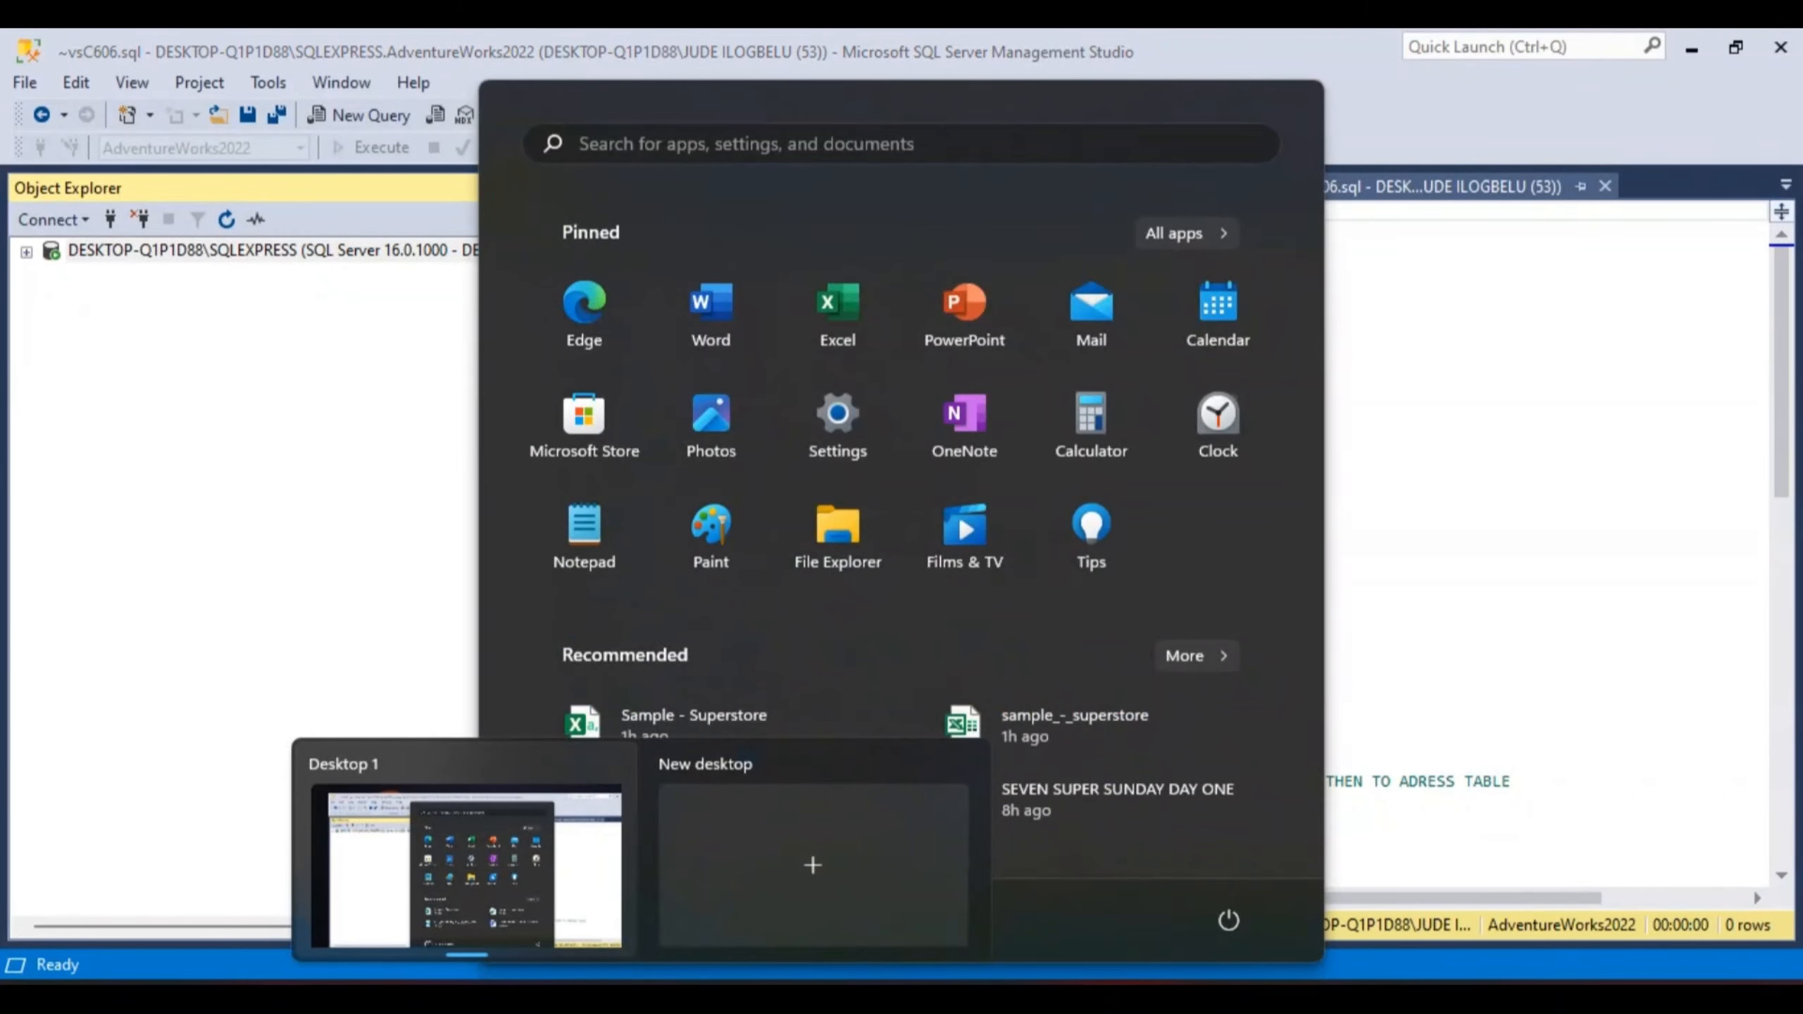
pyautogui.click(1226, 227)
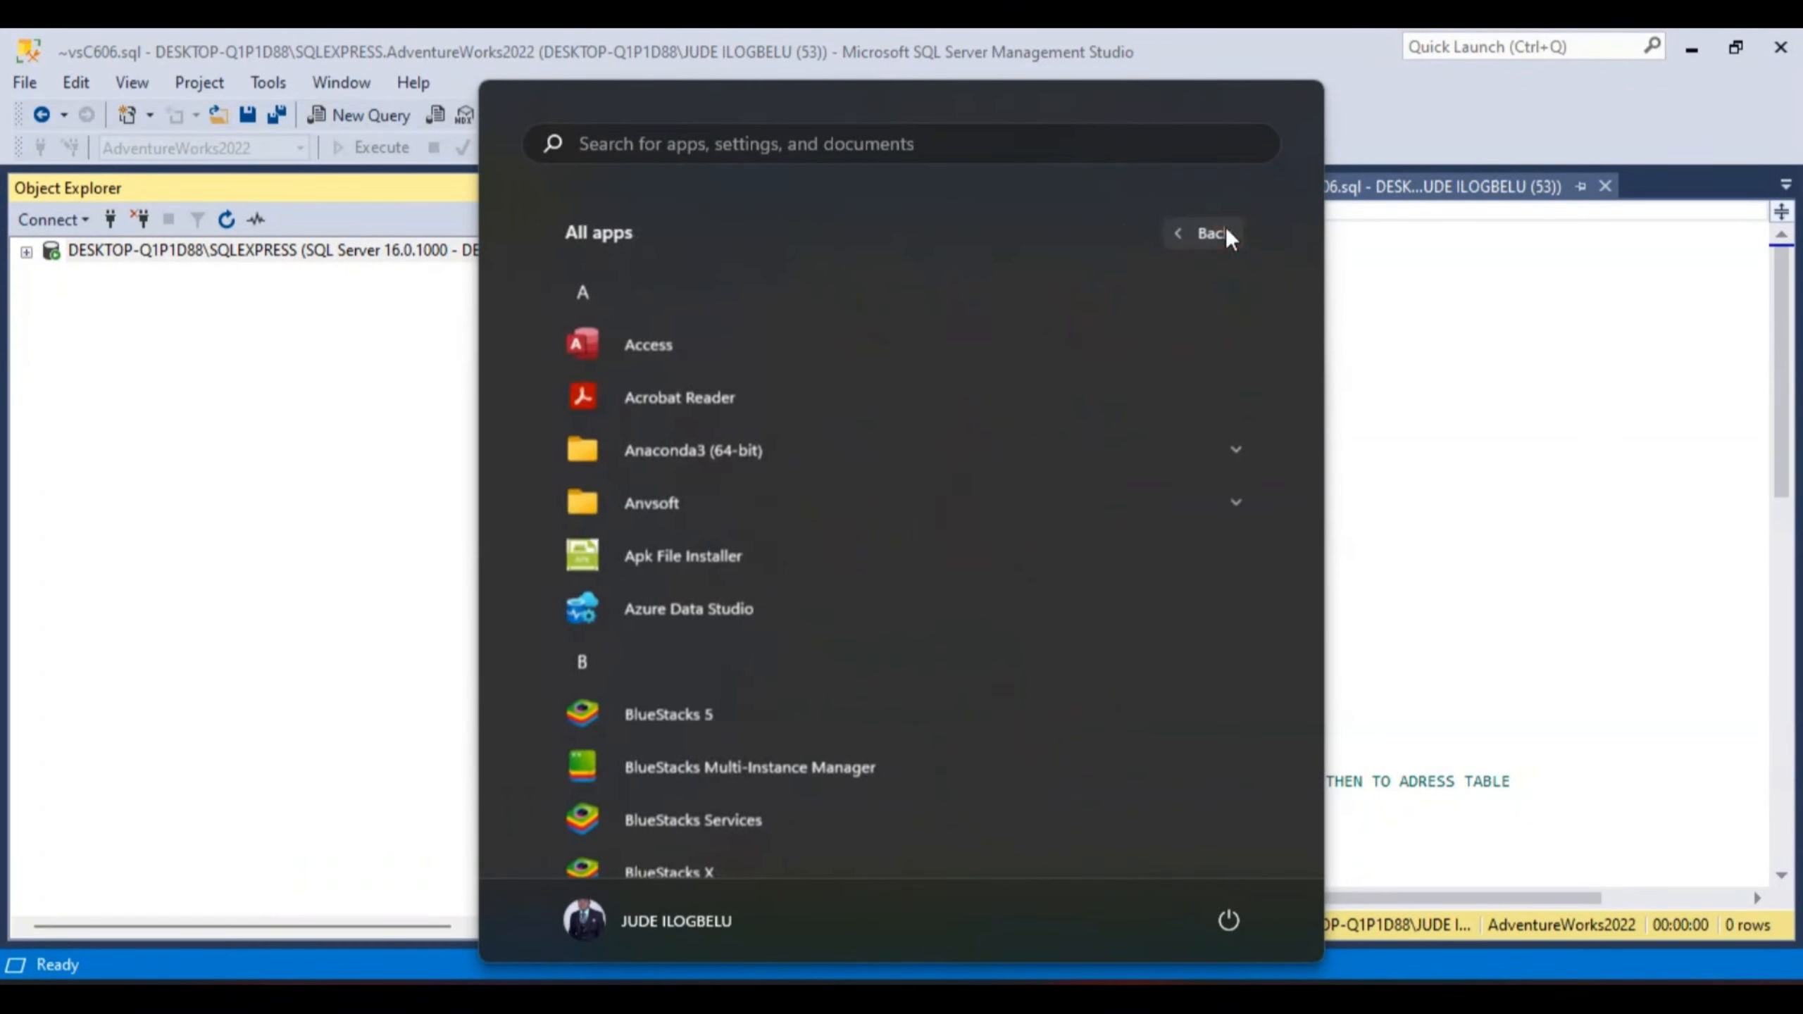
pyautogui.moveTo(1318, 291); pyautogui.dragTo(1336, 556)
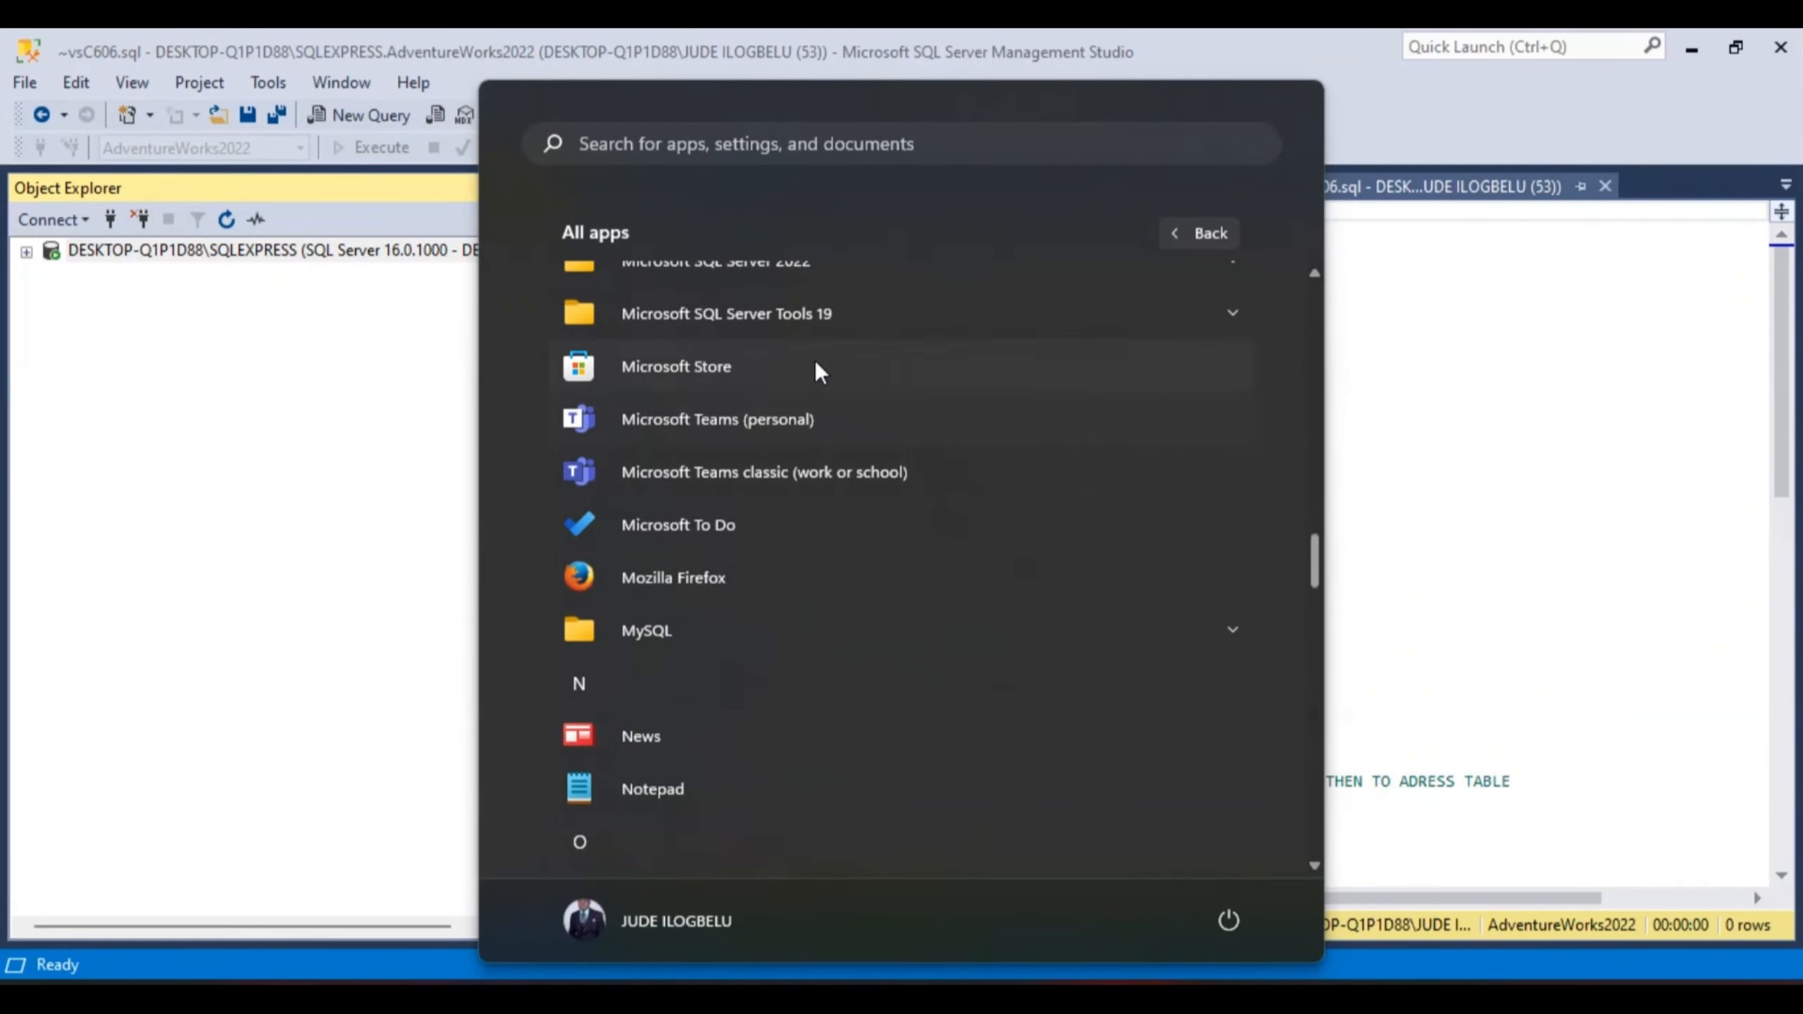
pyautogui.click(738, 313)
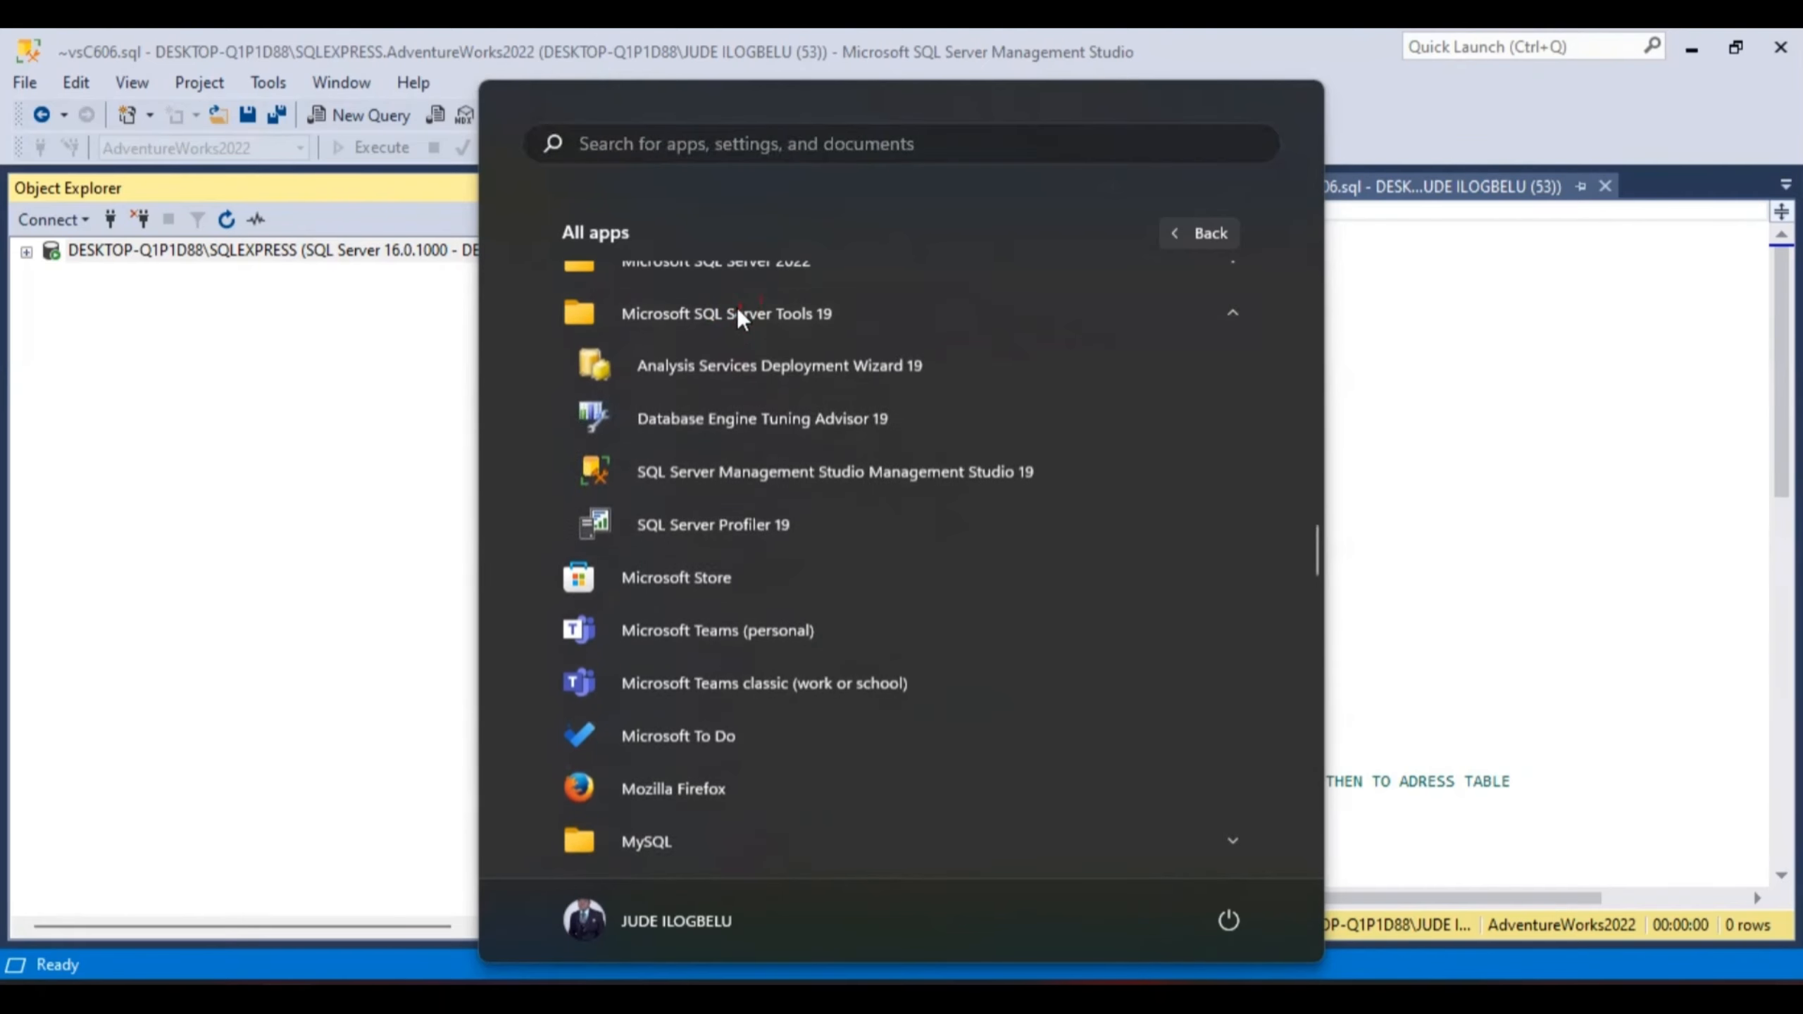
pyautogui.click(700, 471)
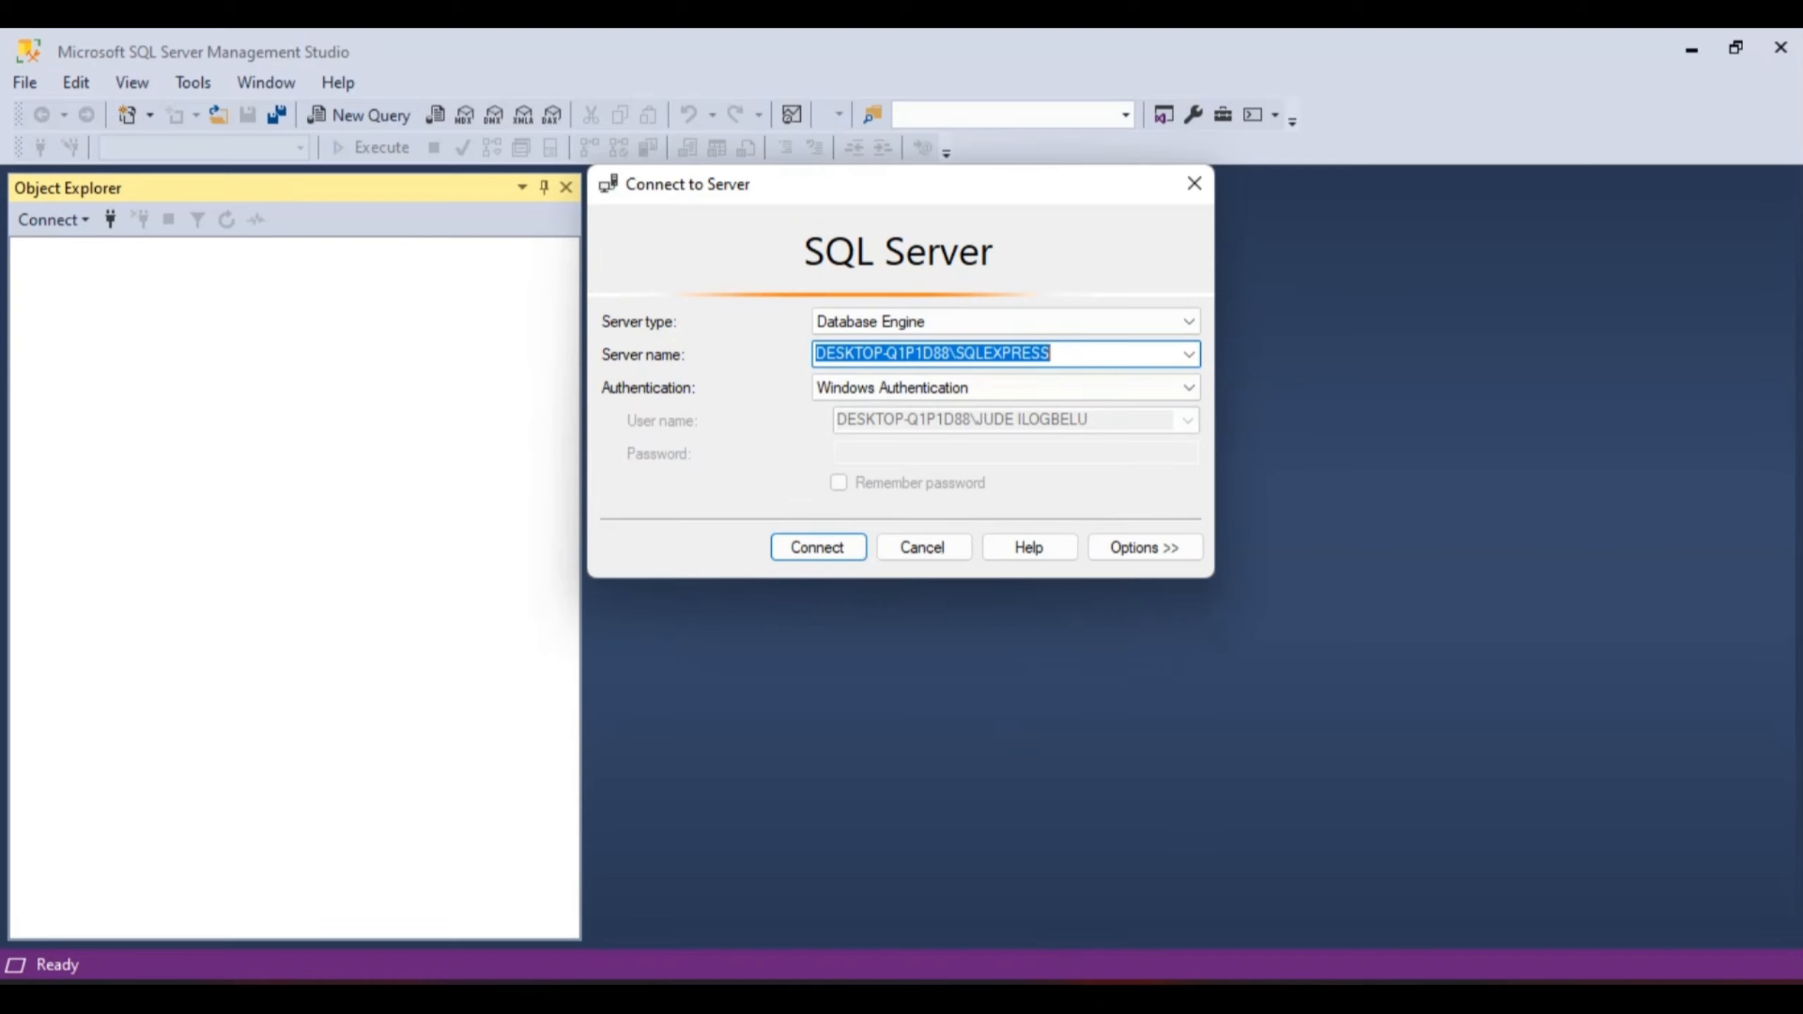
pyautogui.moveTo(1280, 995)
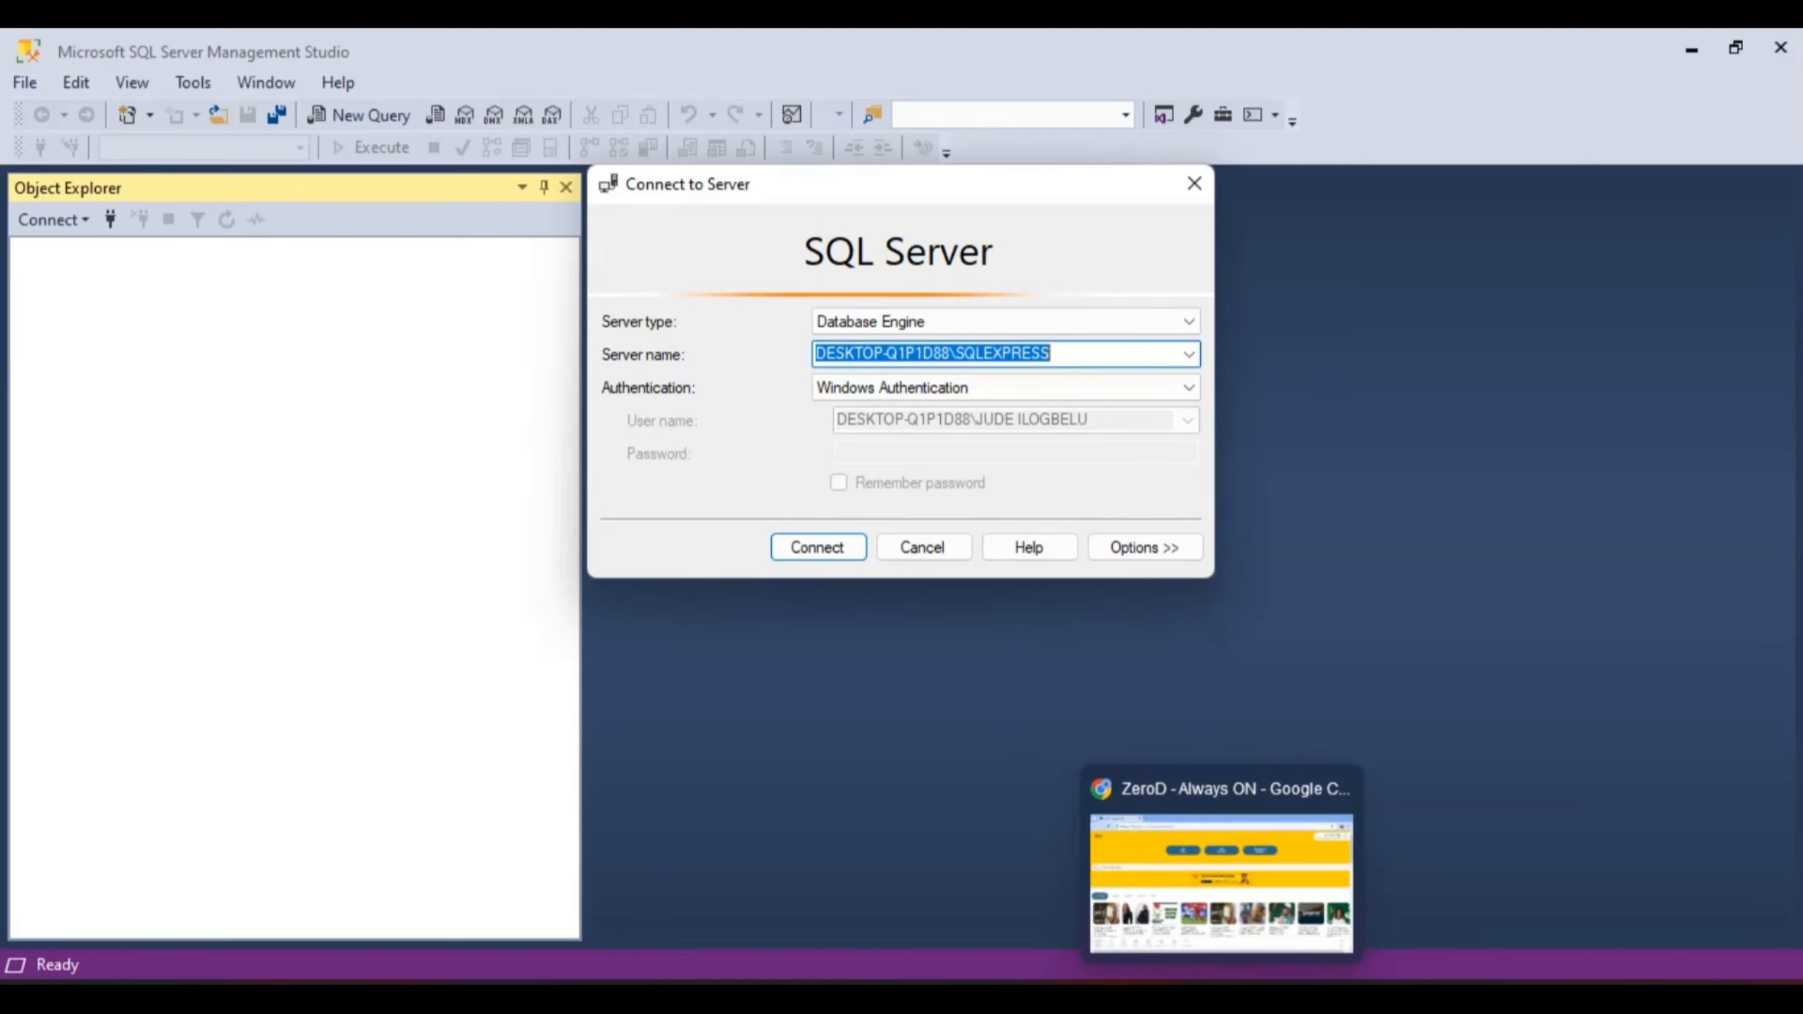
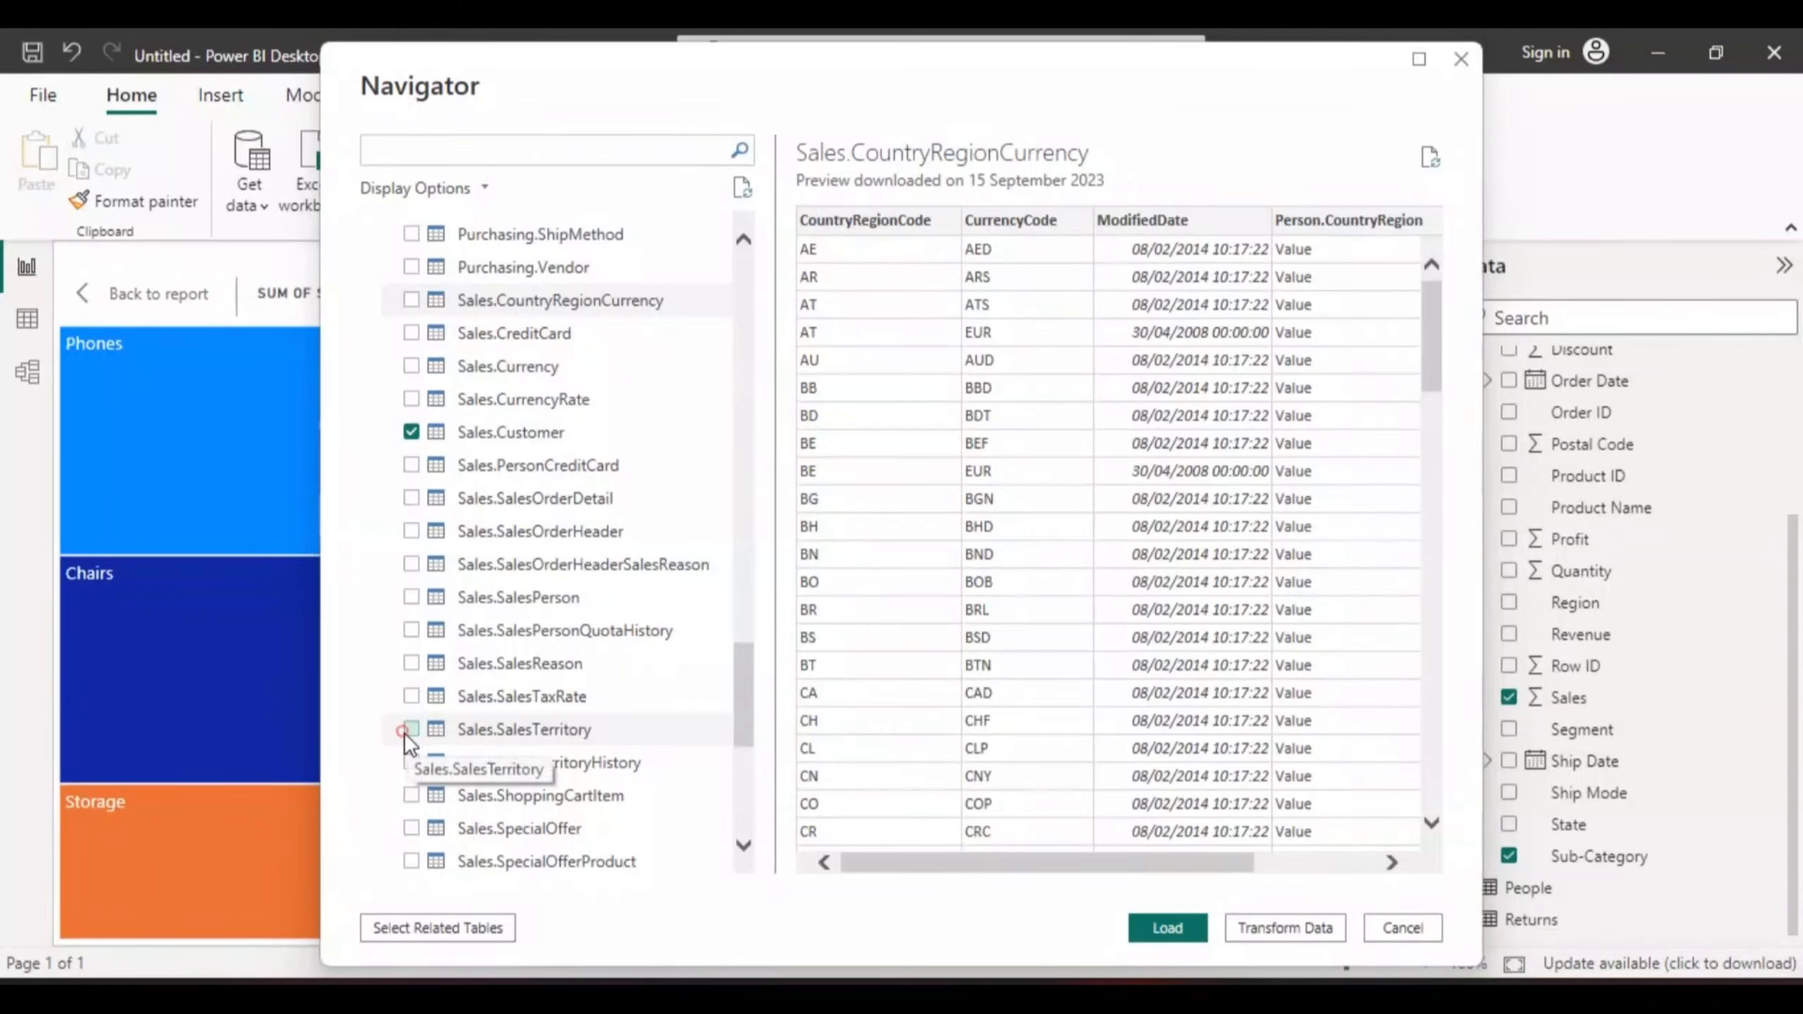
# - In the Navigator, tick Sales.SalesTerritory and HumanResources.Employee
pyautogui.click(411, 729)
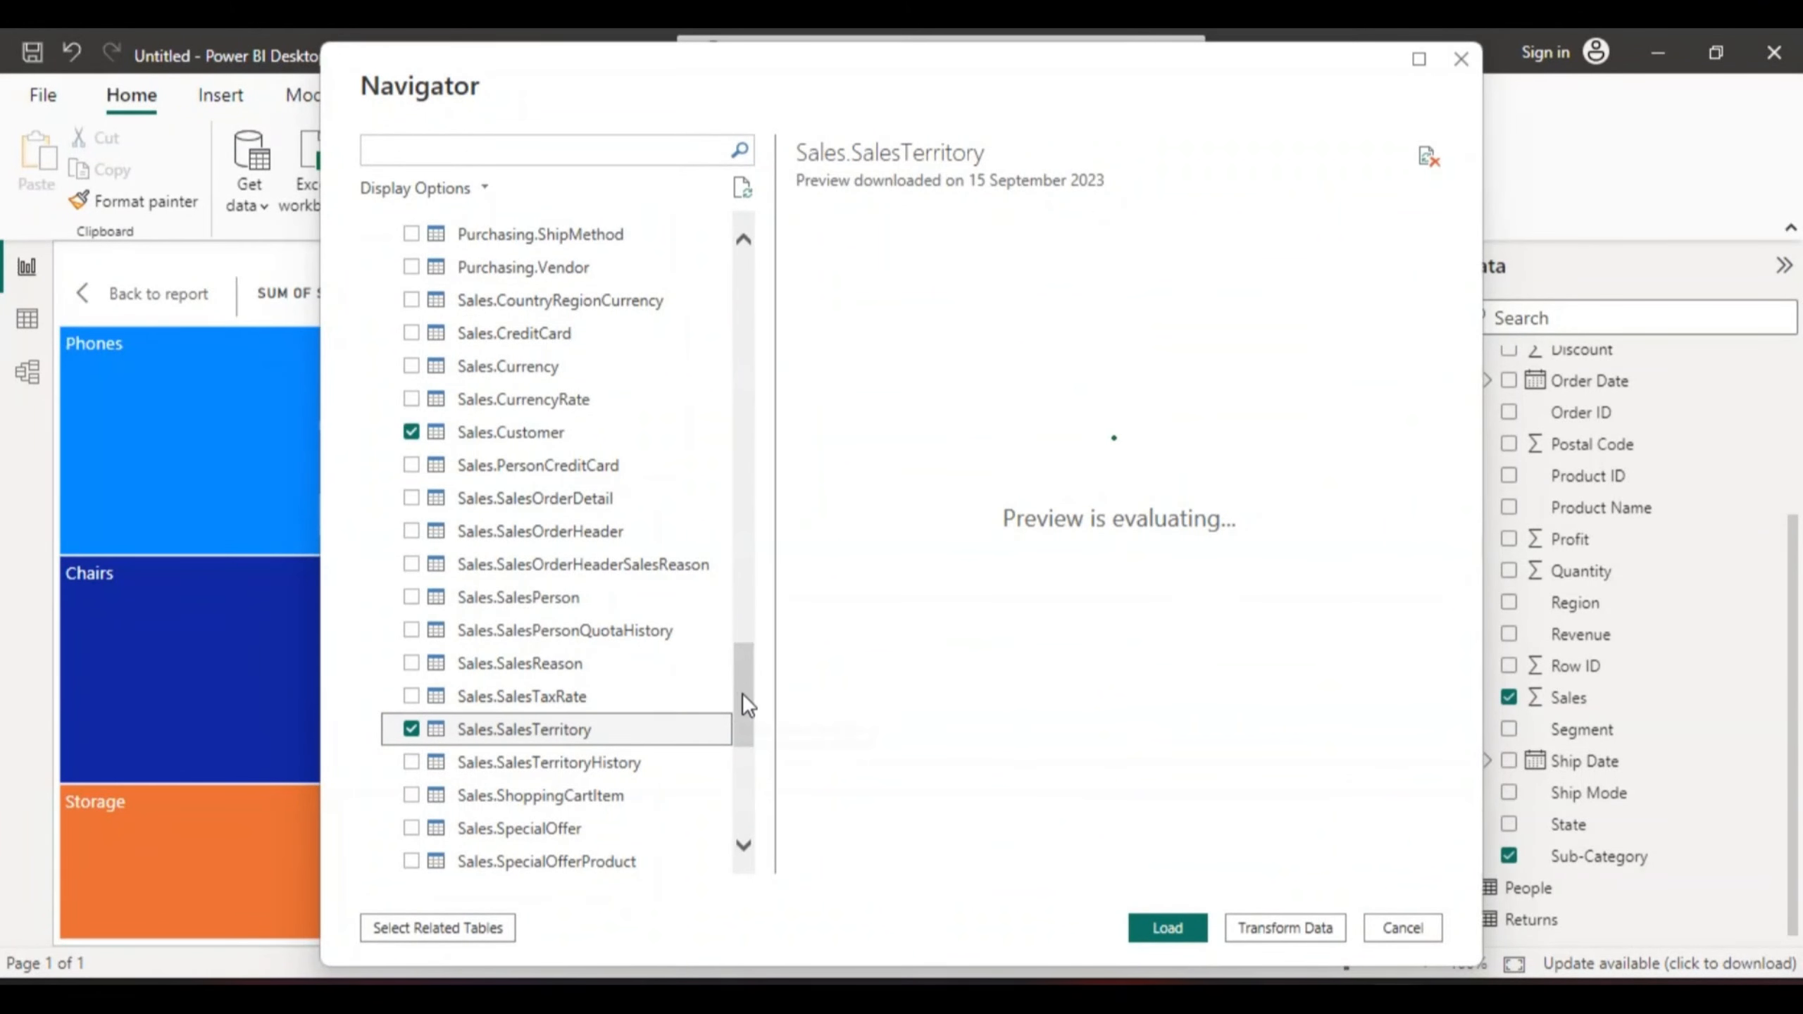
pyautogui.moveTo(741, 693); pyautogui.dragTo(753, 452)
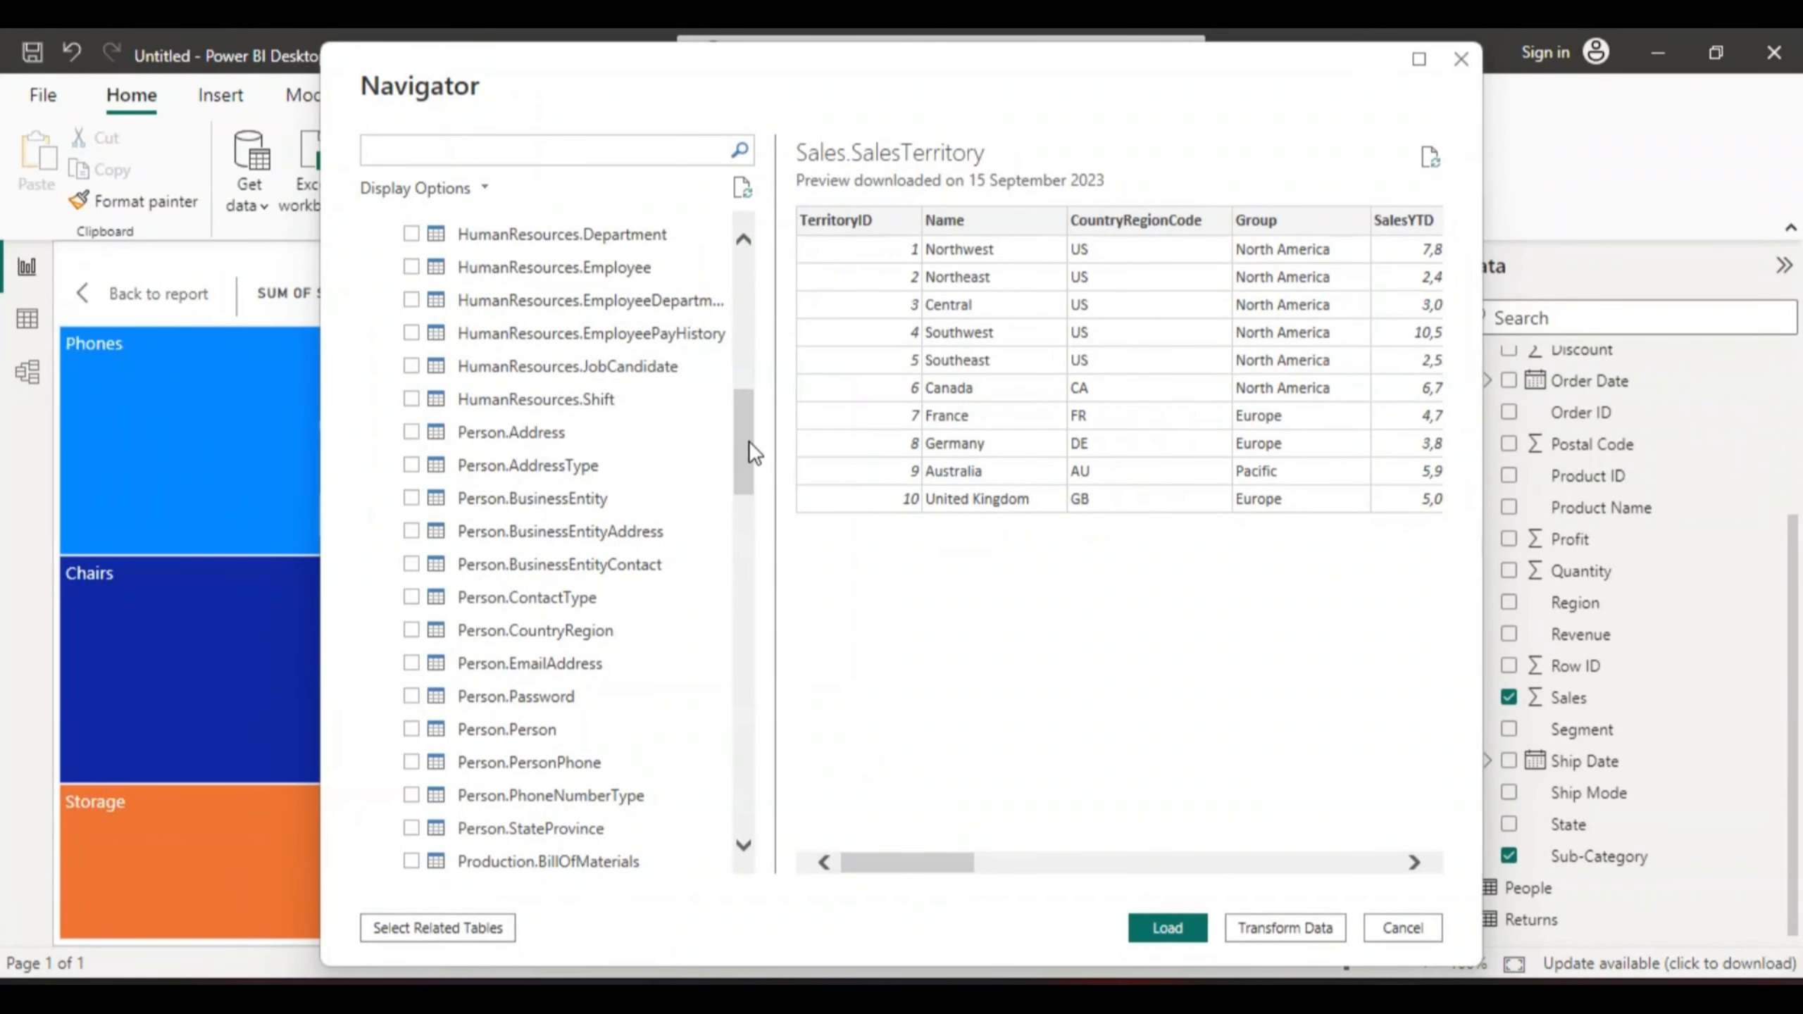
pyautogui.click(410, 267)
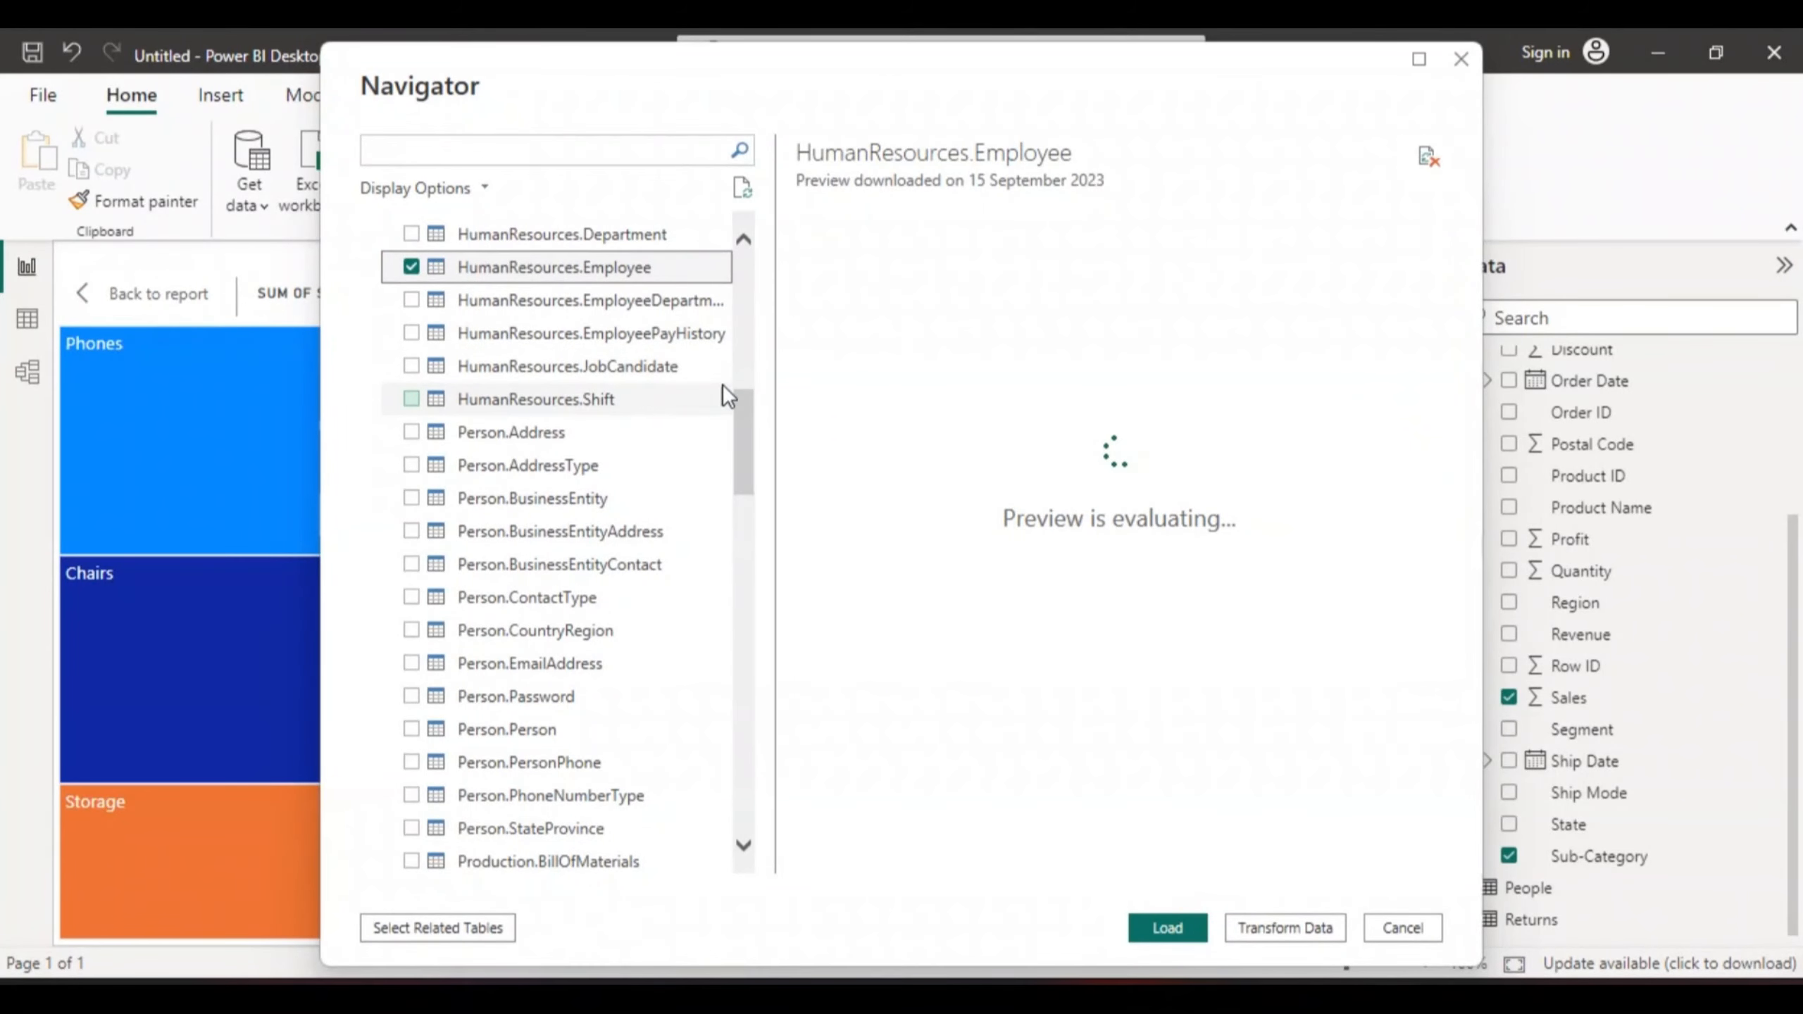
pyautogui.moveTo(749, 401); pyautogui.dragTo(750, 428)
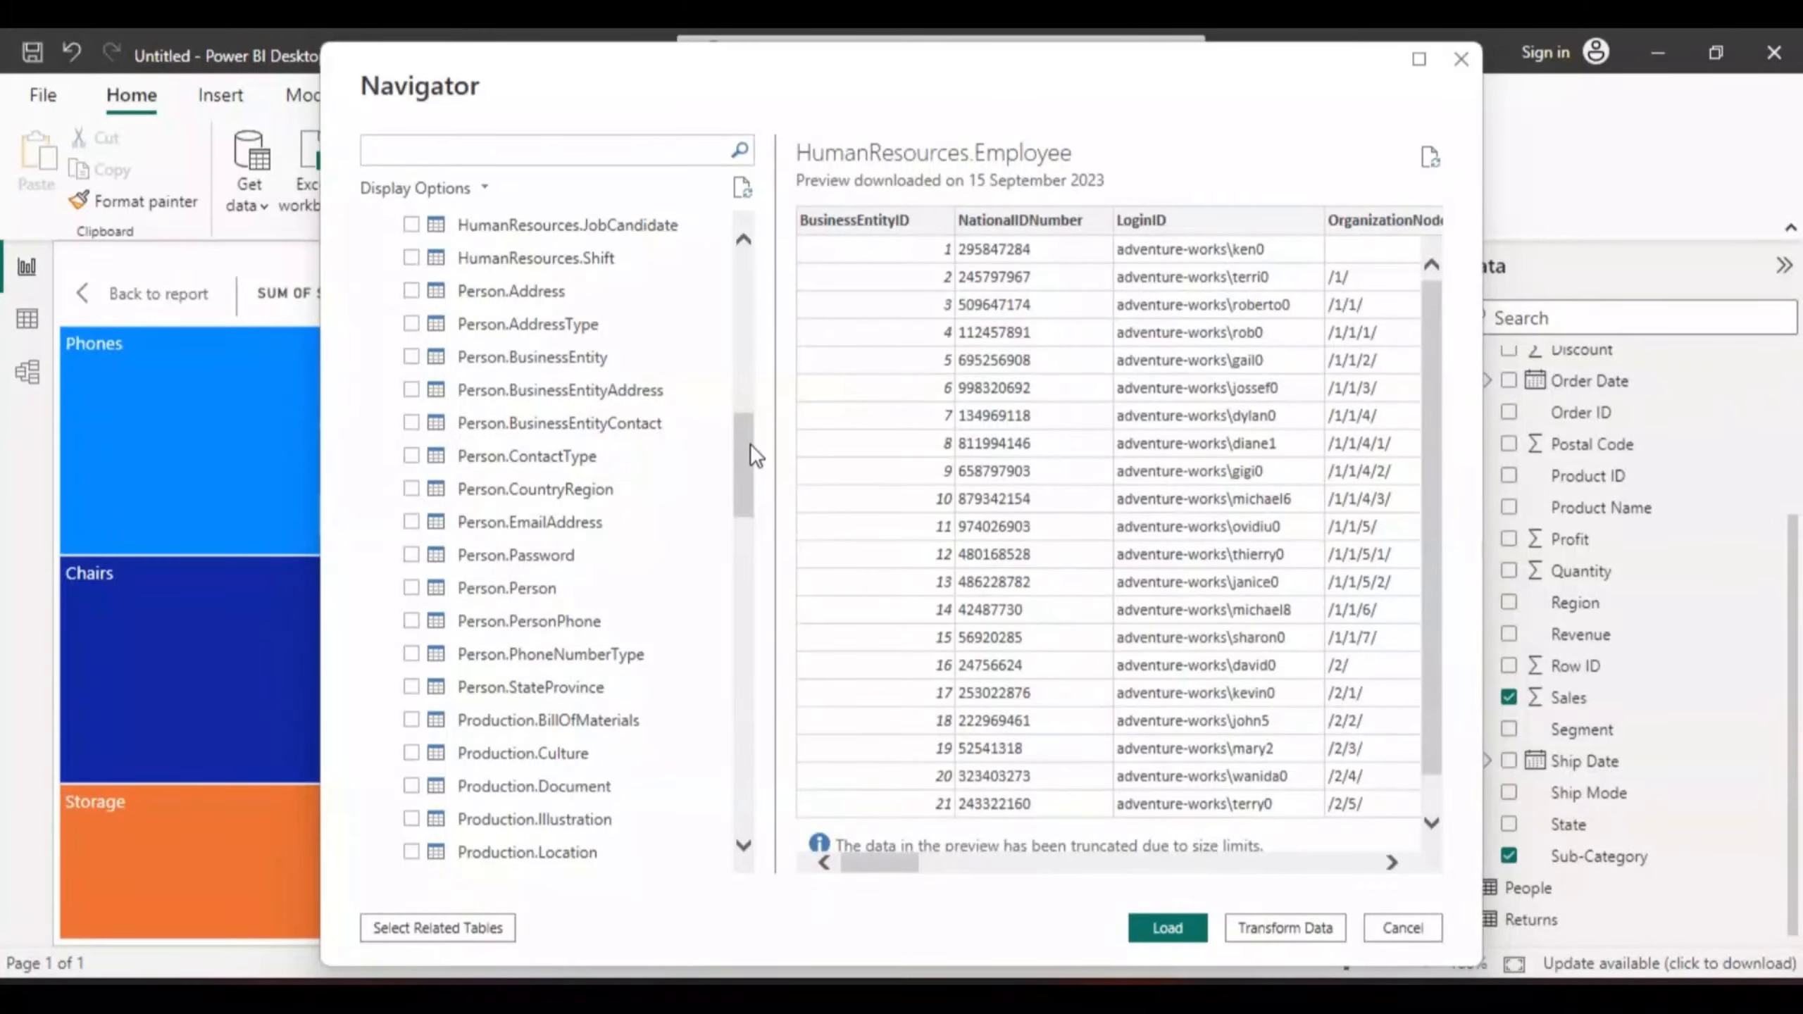
pyautogui.moveTo(748, 456); pyautogui.dragTo(747, 482)
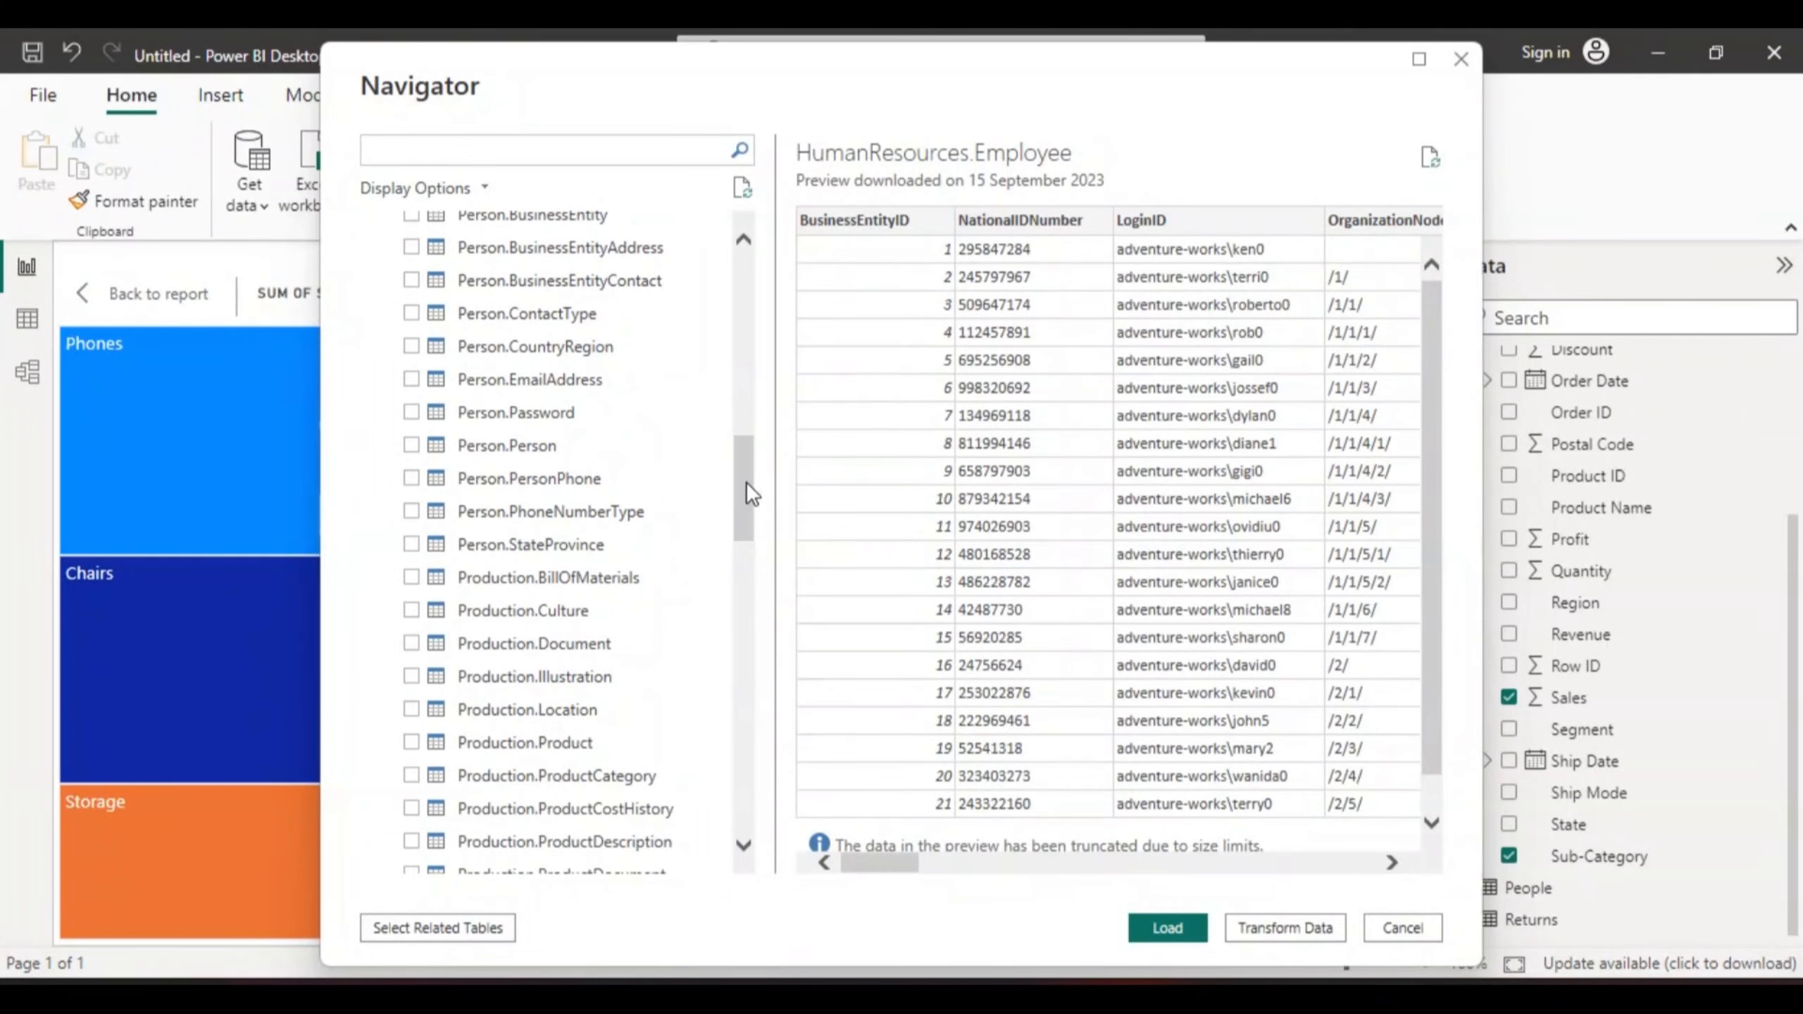
# - Tick Production.Product, Production.Location, Production.WorkOrder and Production.WorkOrderRouting
pyautogui.click(411, 743)
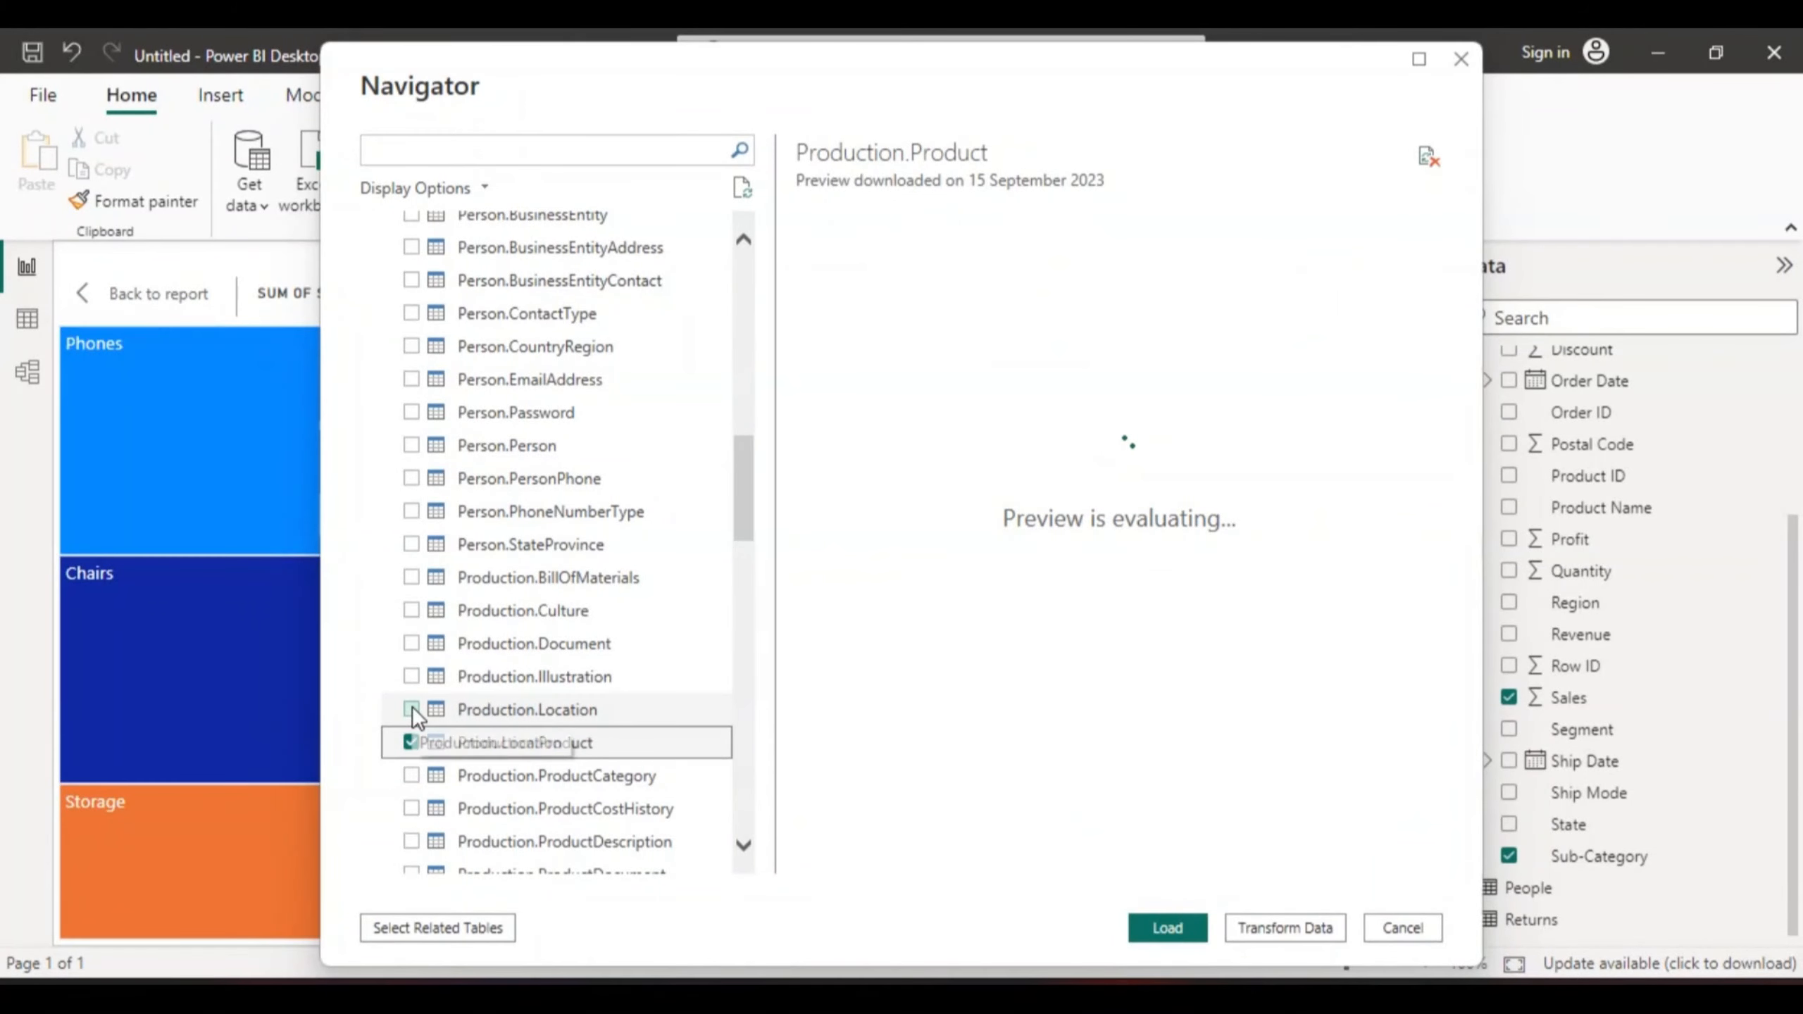
pyautogui.click(411, 707)
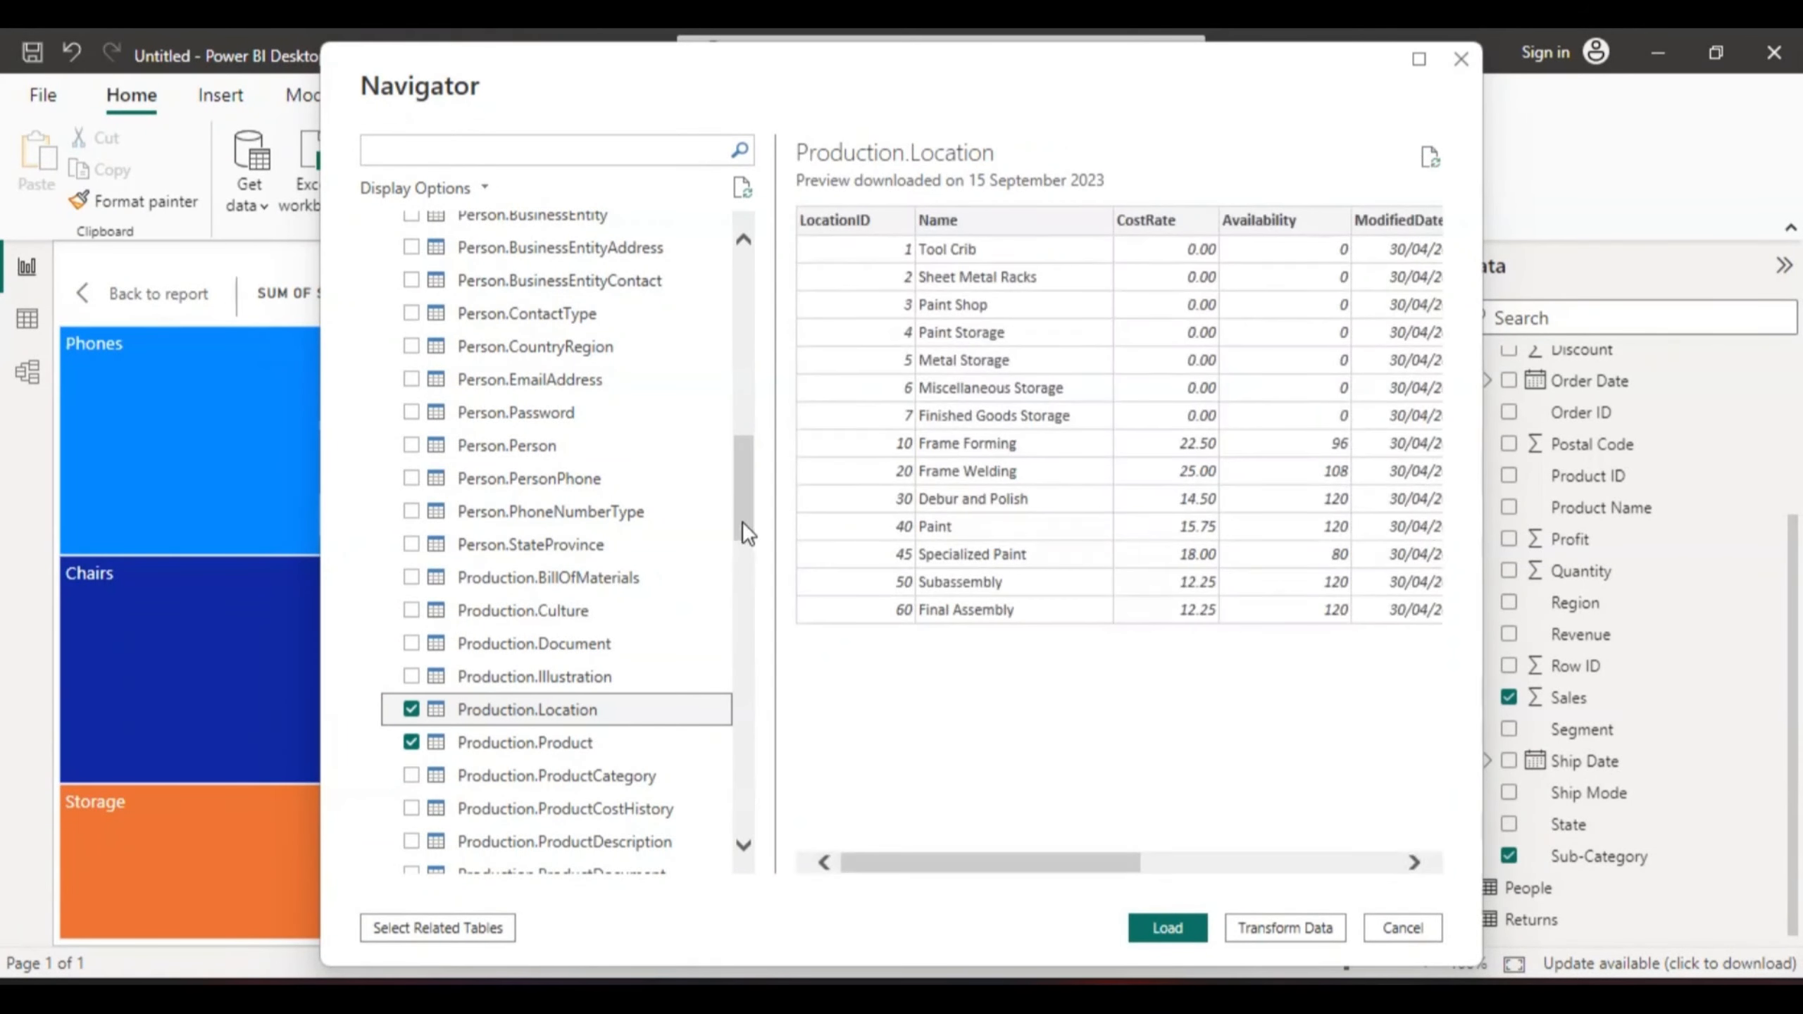
pyautogui.moveTo(741, 521); pyautogui.dragTo(750, 606)
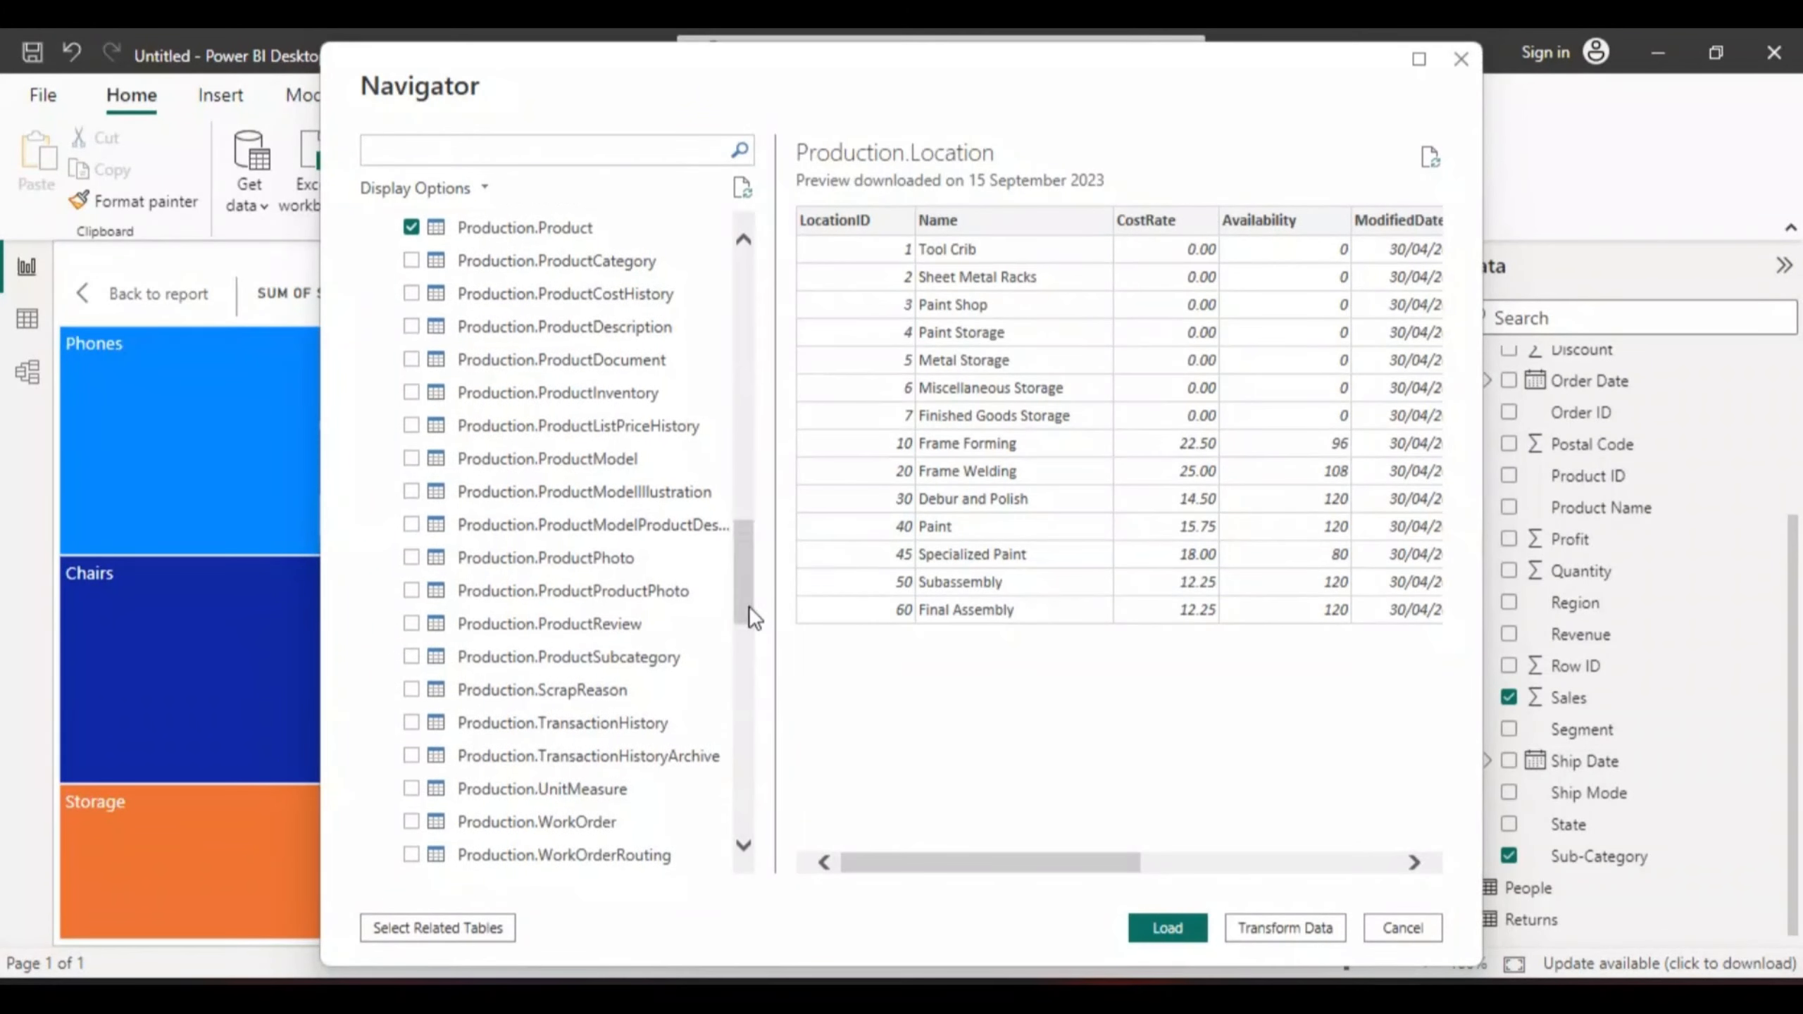
pyautogui.click(411, 820)
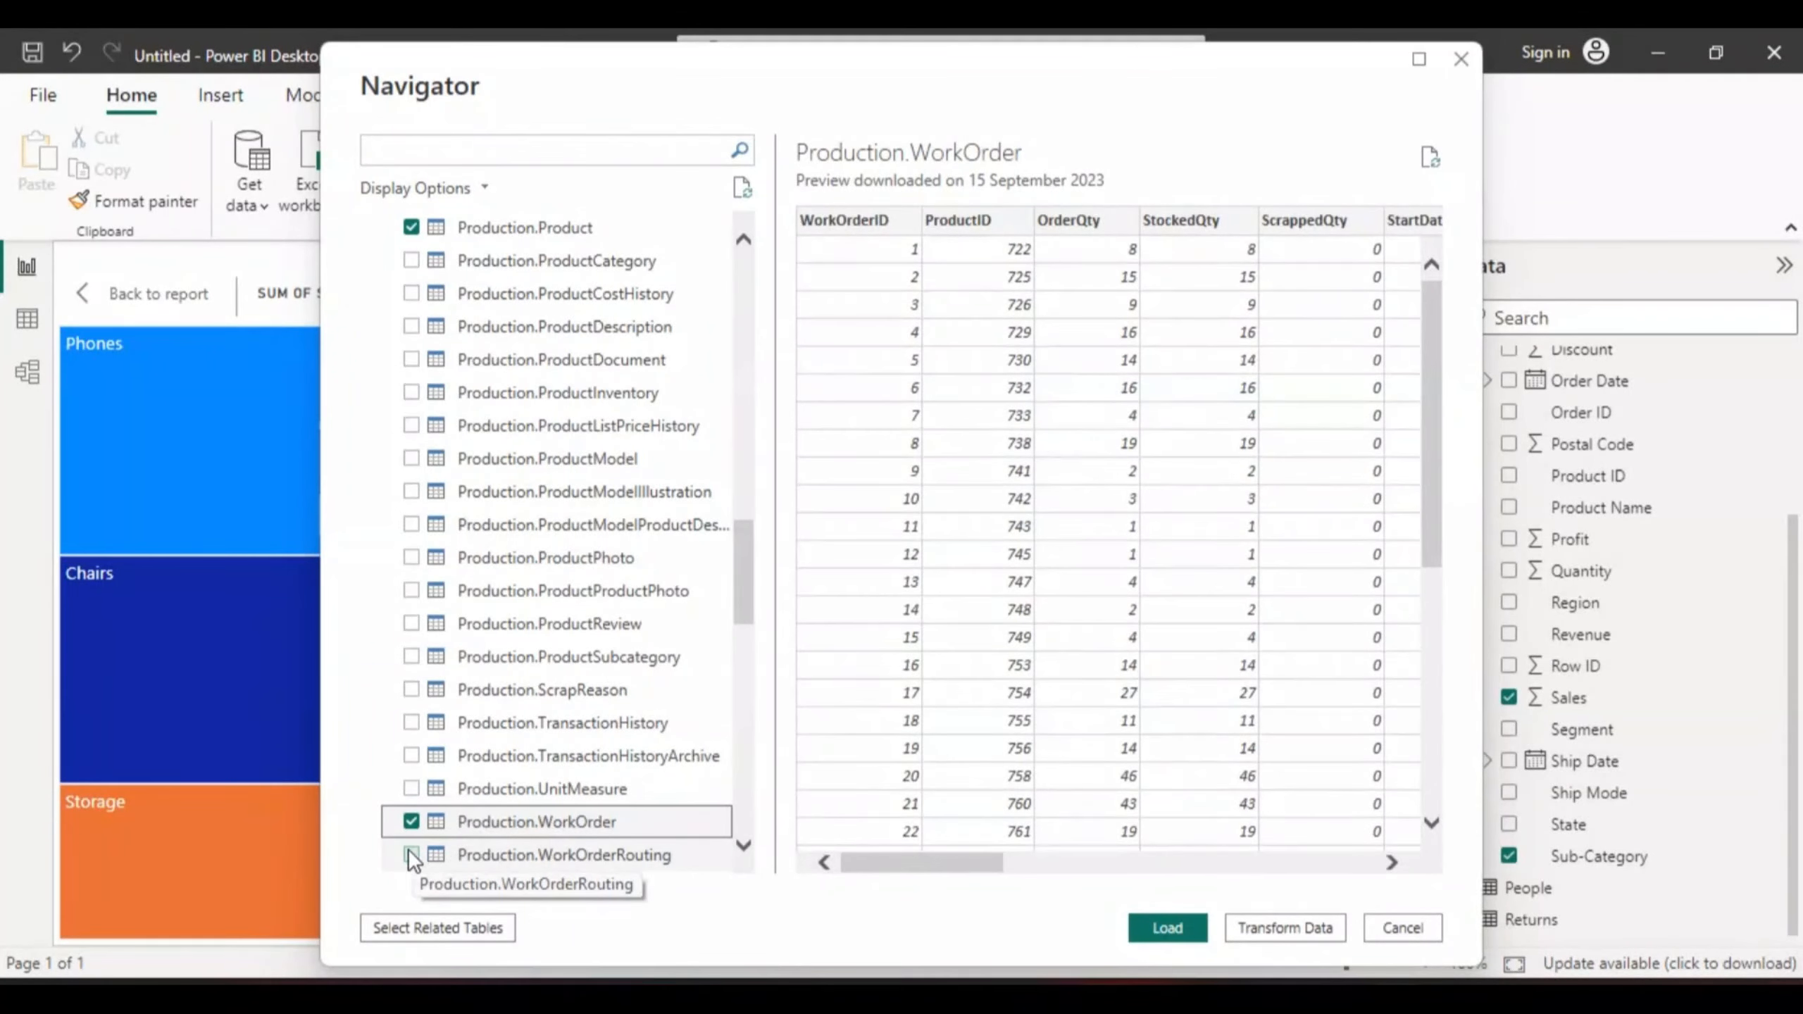
pyautogui.click(406, 850)
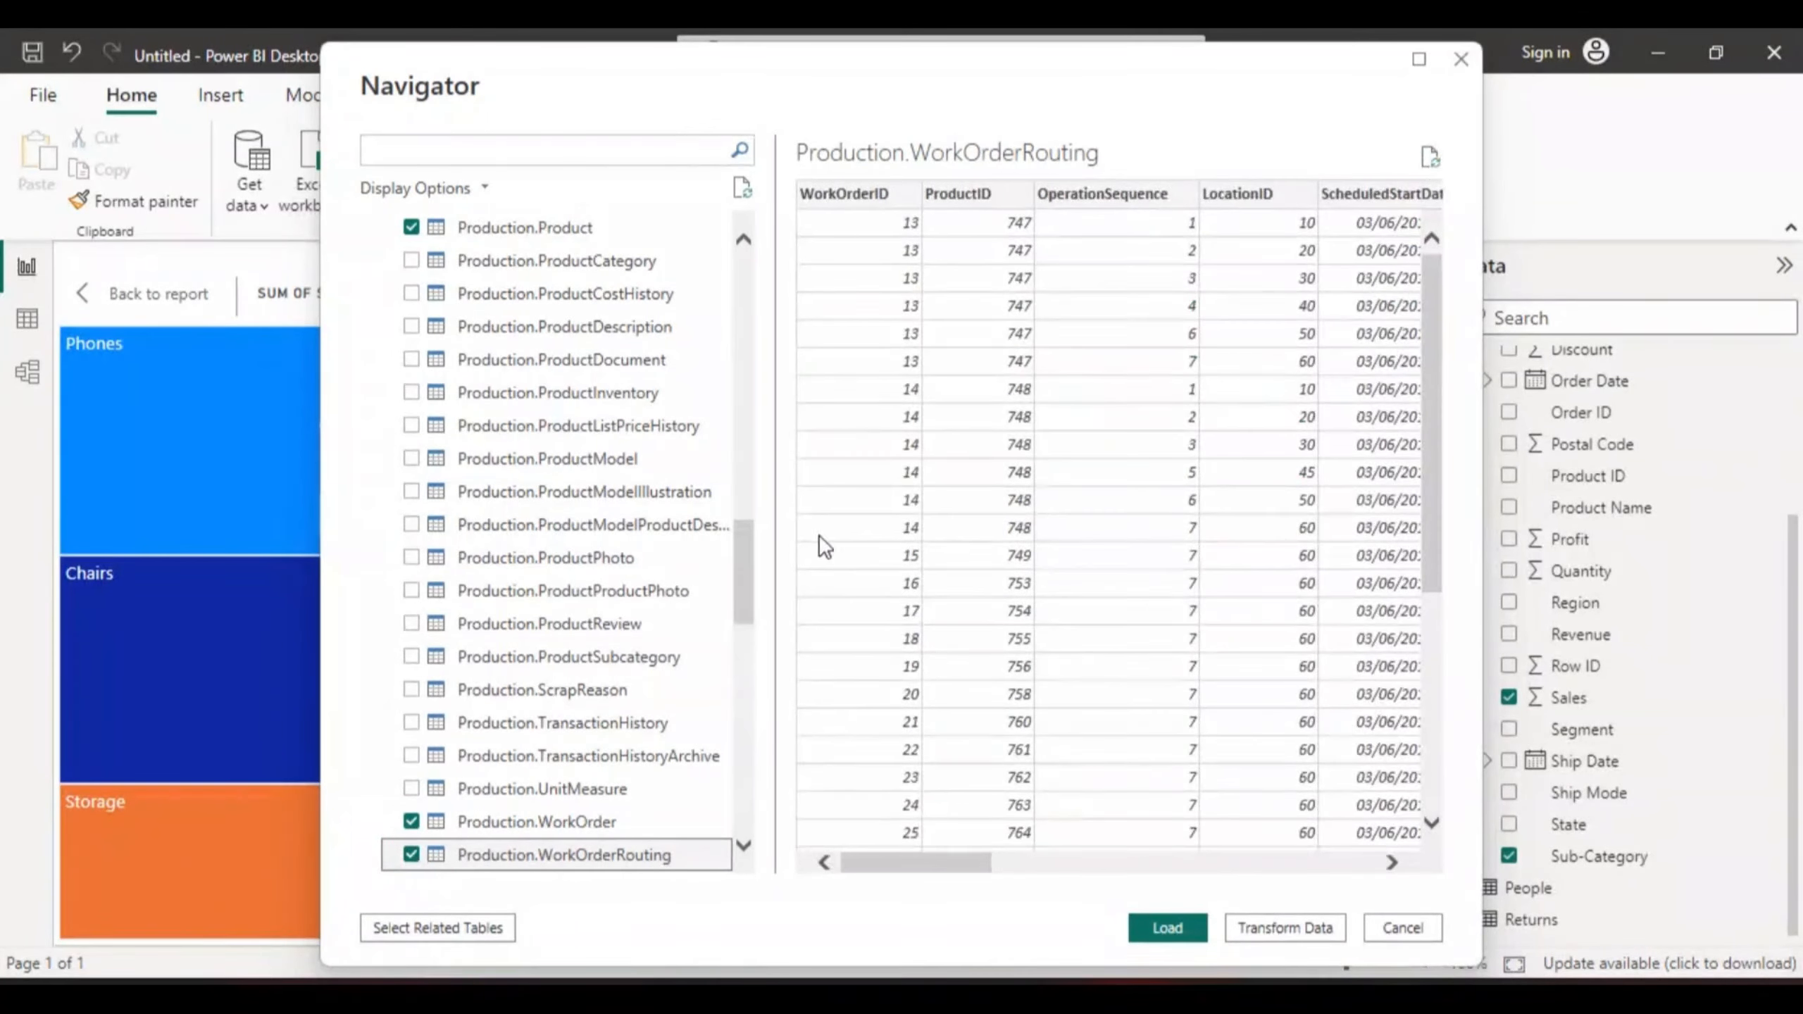
pyautogui.moveTo(739, 589); pyautogui.dragTo(746, 752)
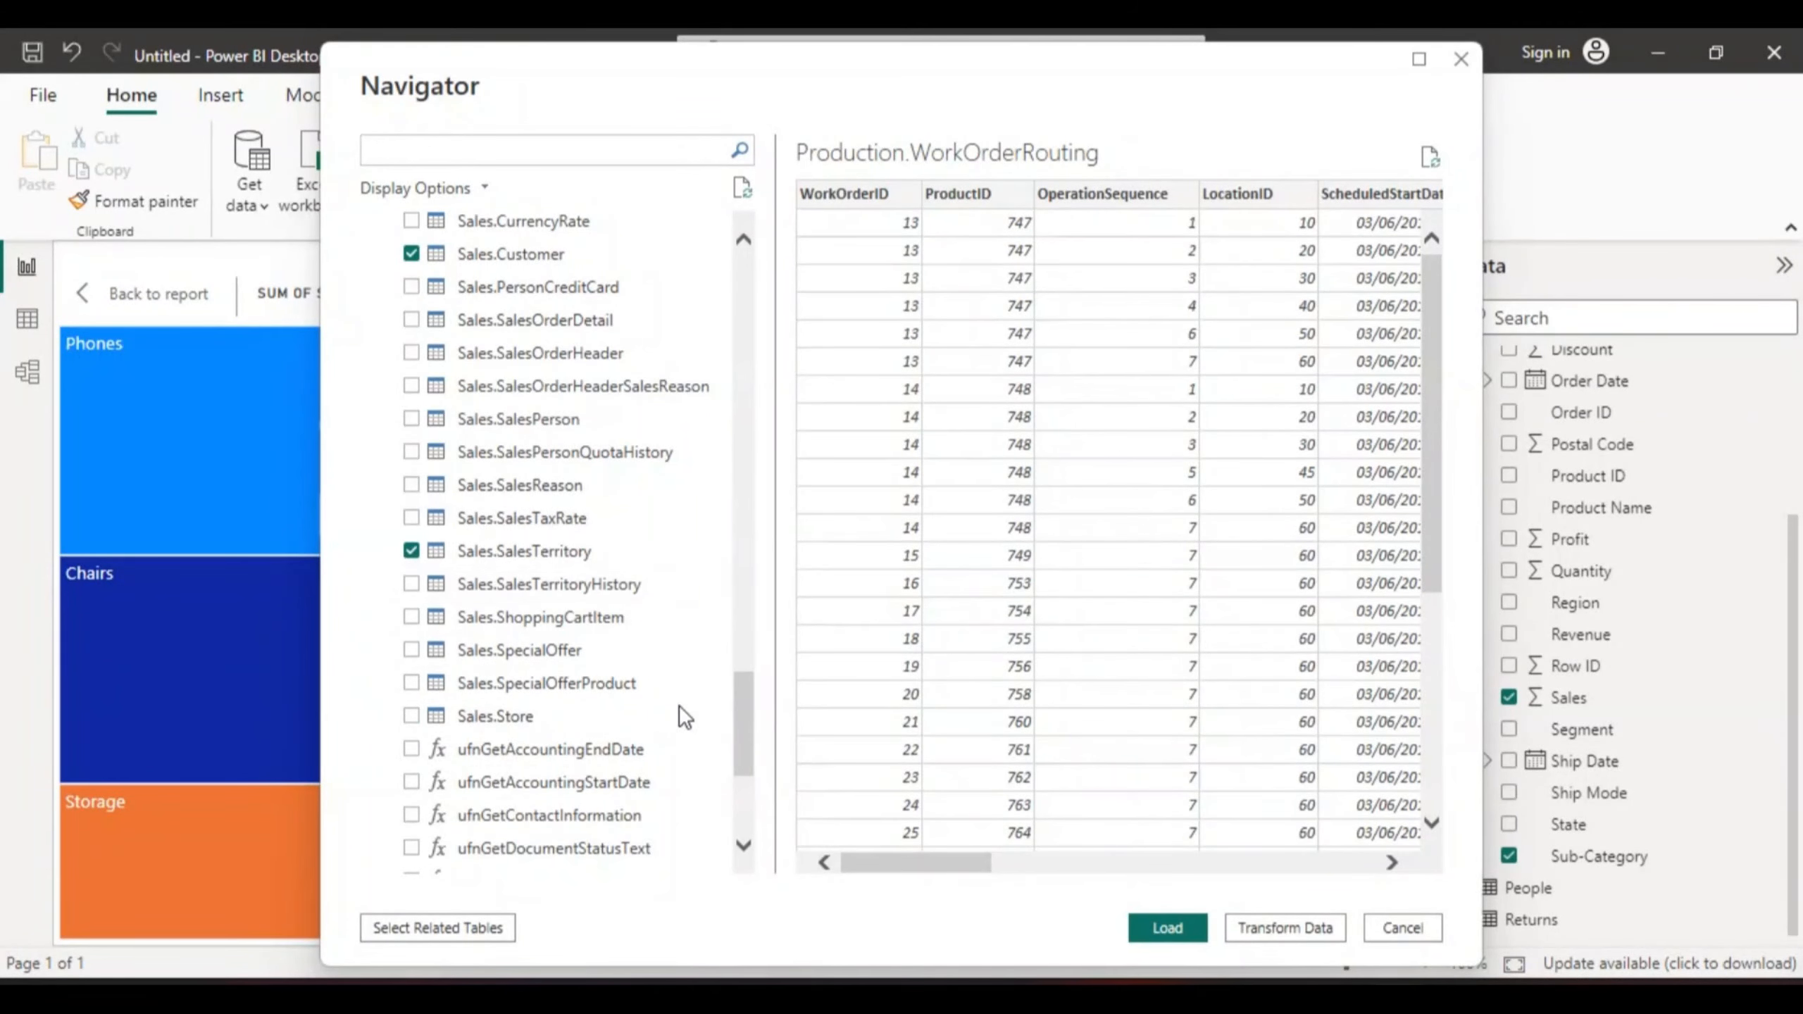
pyautogui.moveTo(1047, 996)
# - Load the ticked AdventureWorks tables, then collapse Orders in the Data pane to list every table
pyautogui.click(1166, 928)
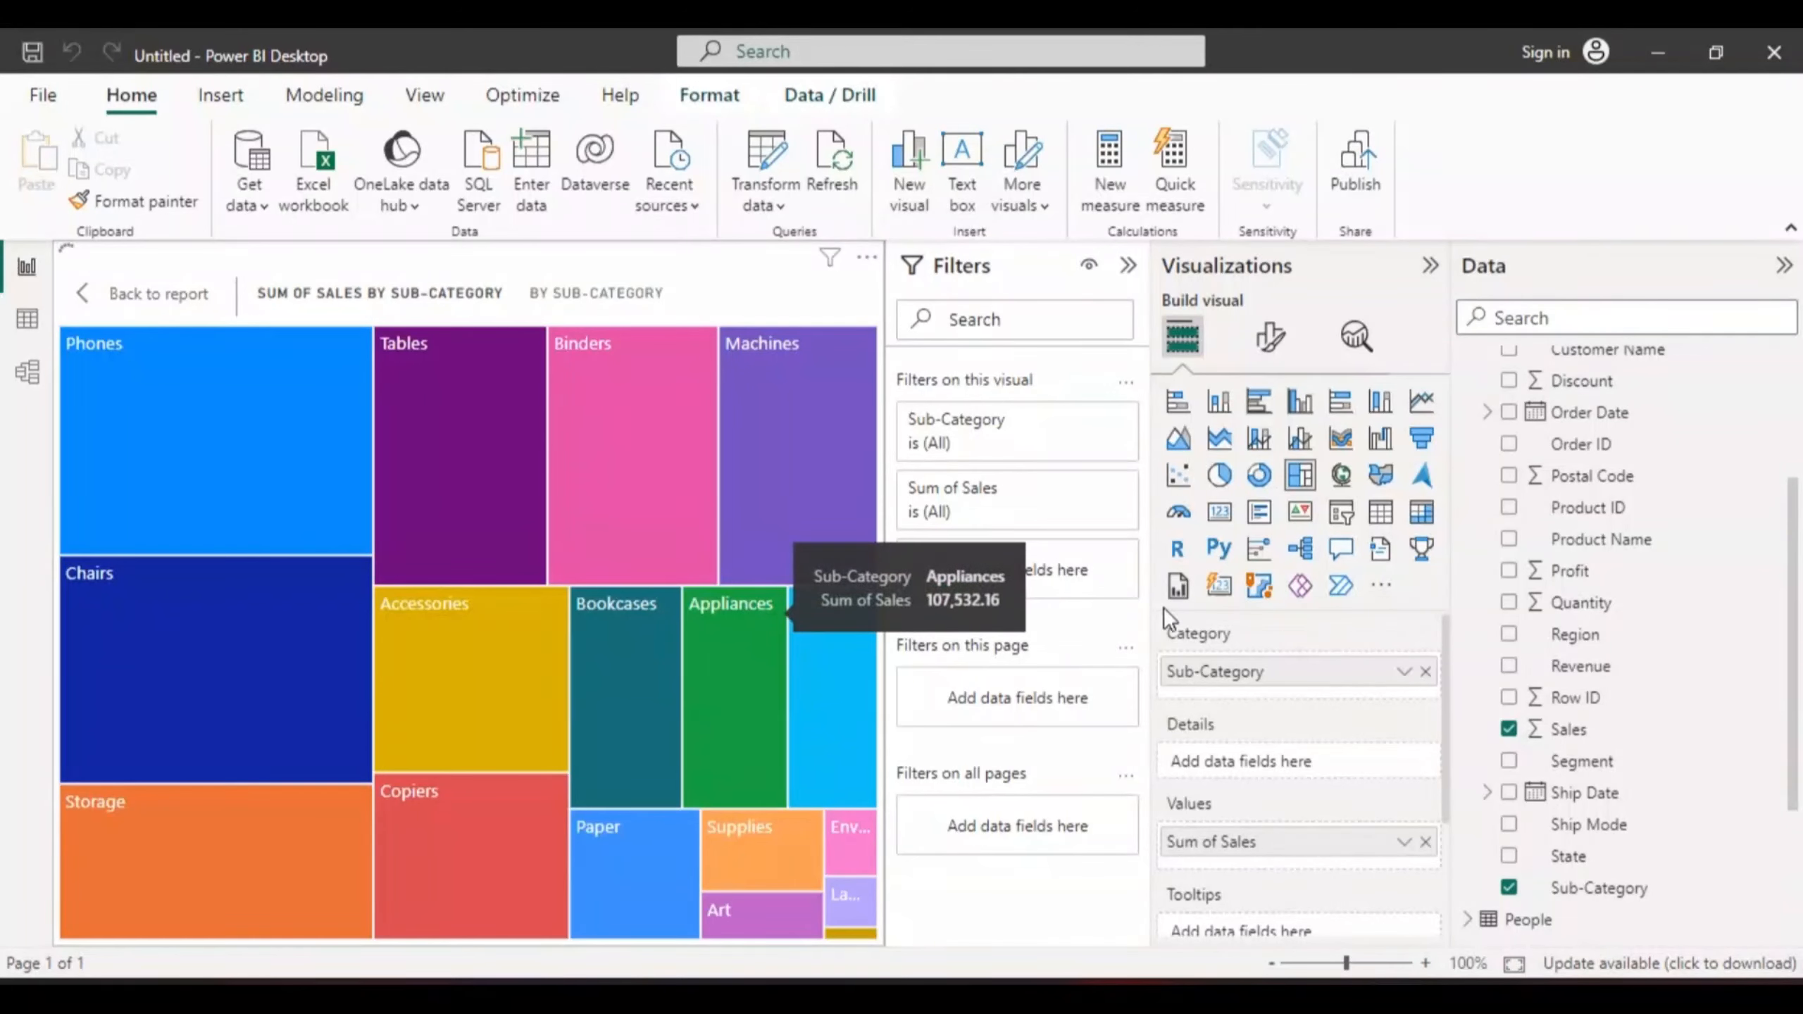
pyautogui.moveTo(1792, 575); pyautogui.dragTo(1794, 419)
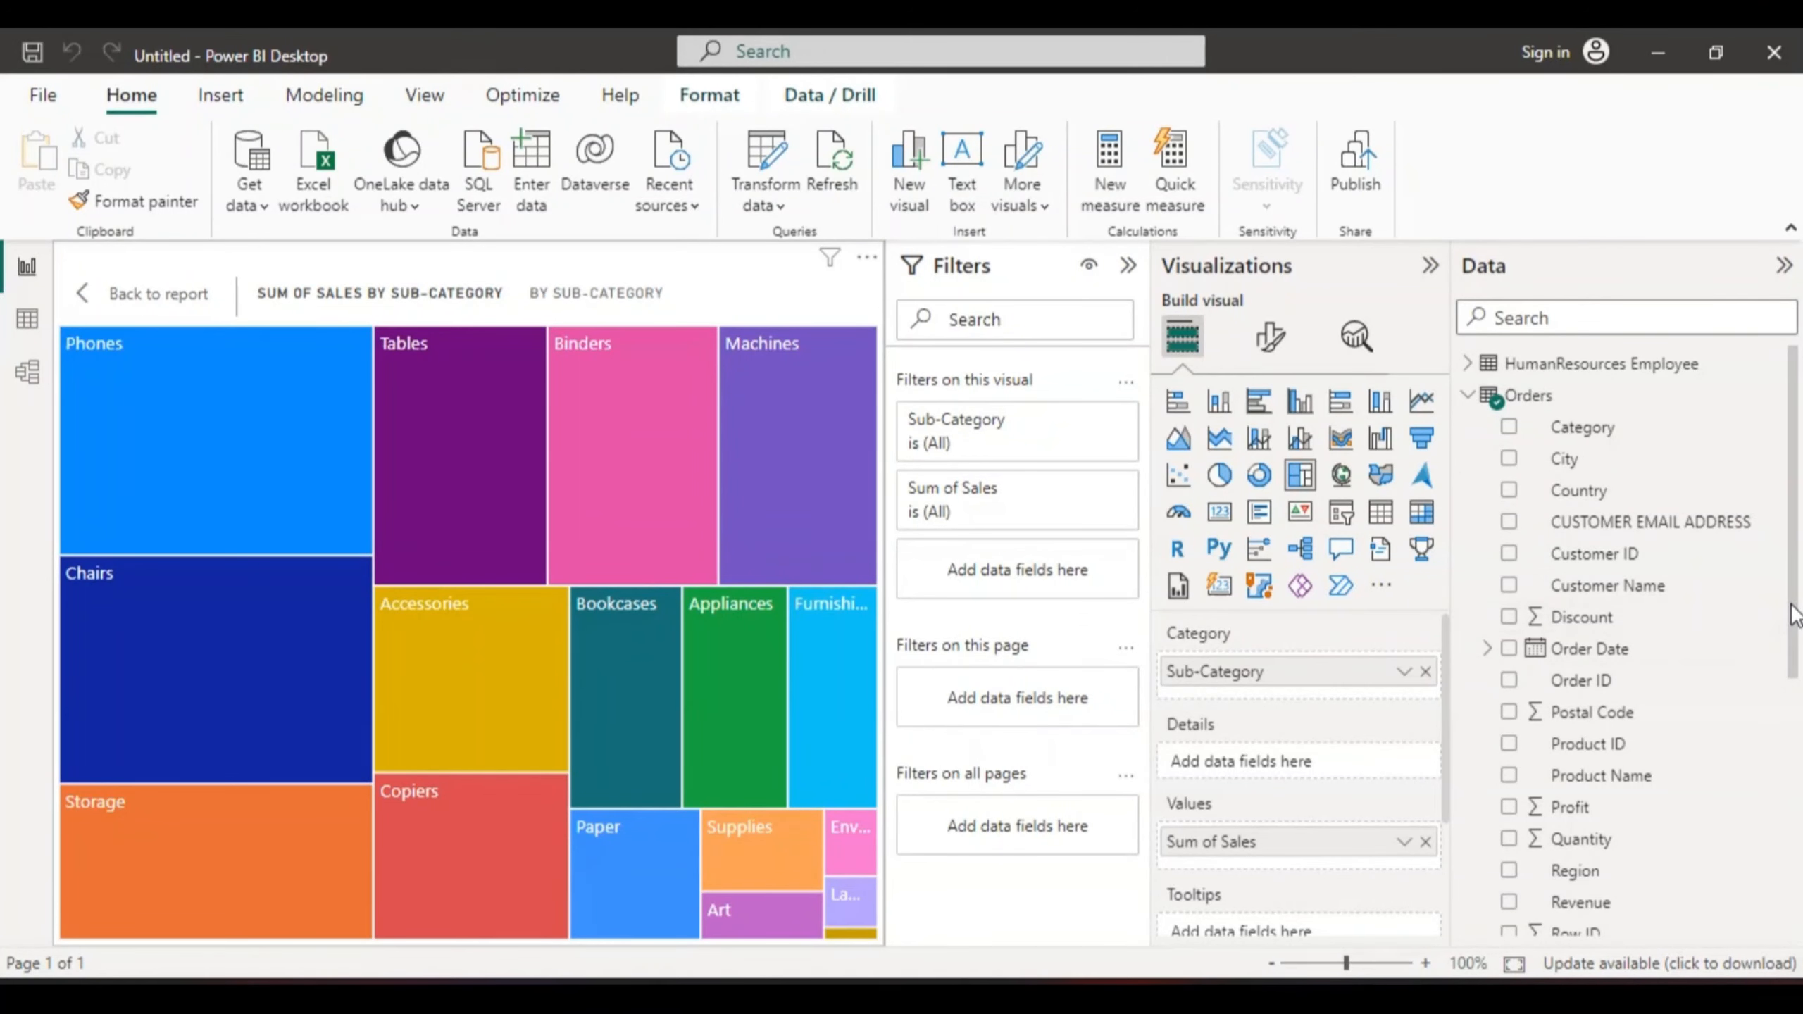
pyautogui.scroll(-3, 1794, 610)
pyautogui.scroll(3, 1794, 610)
pyautogui.click(1470, 399)
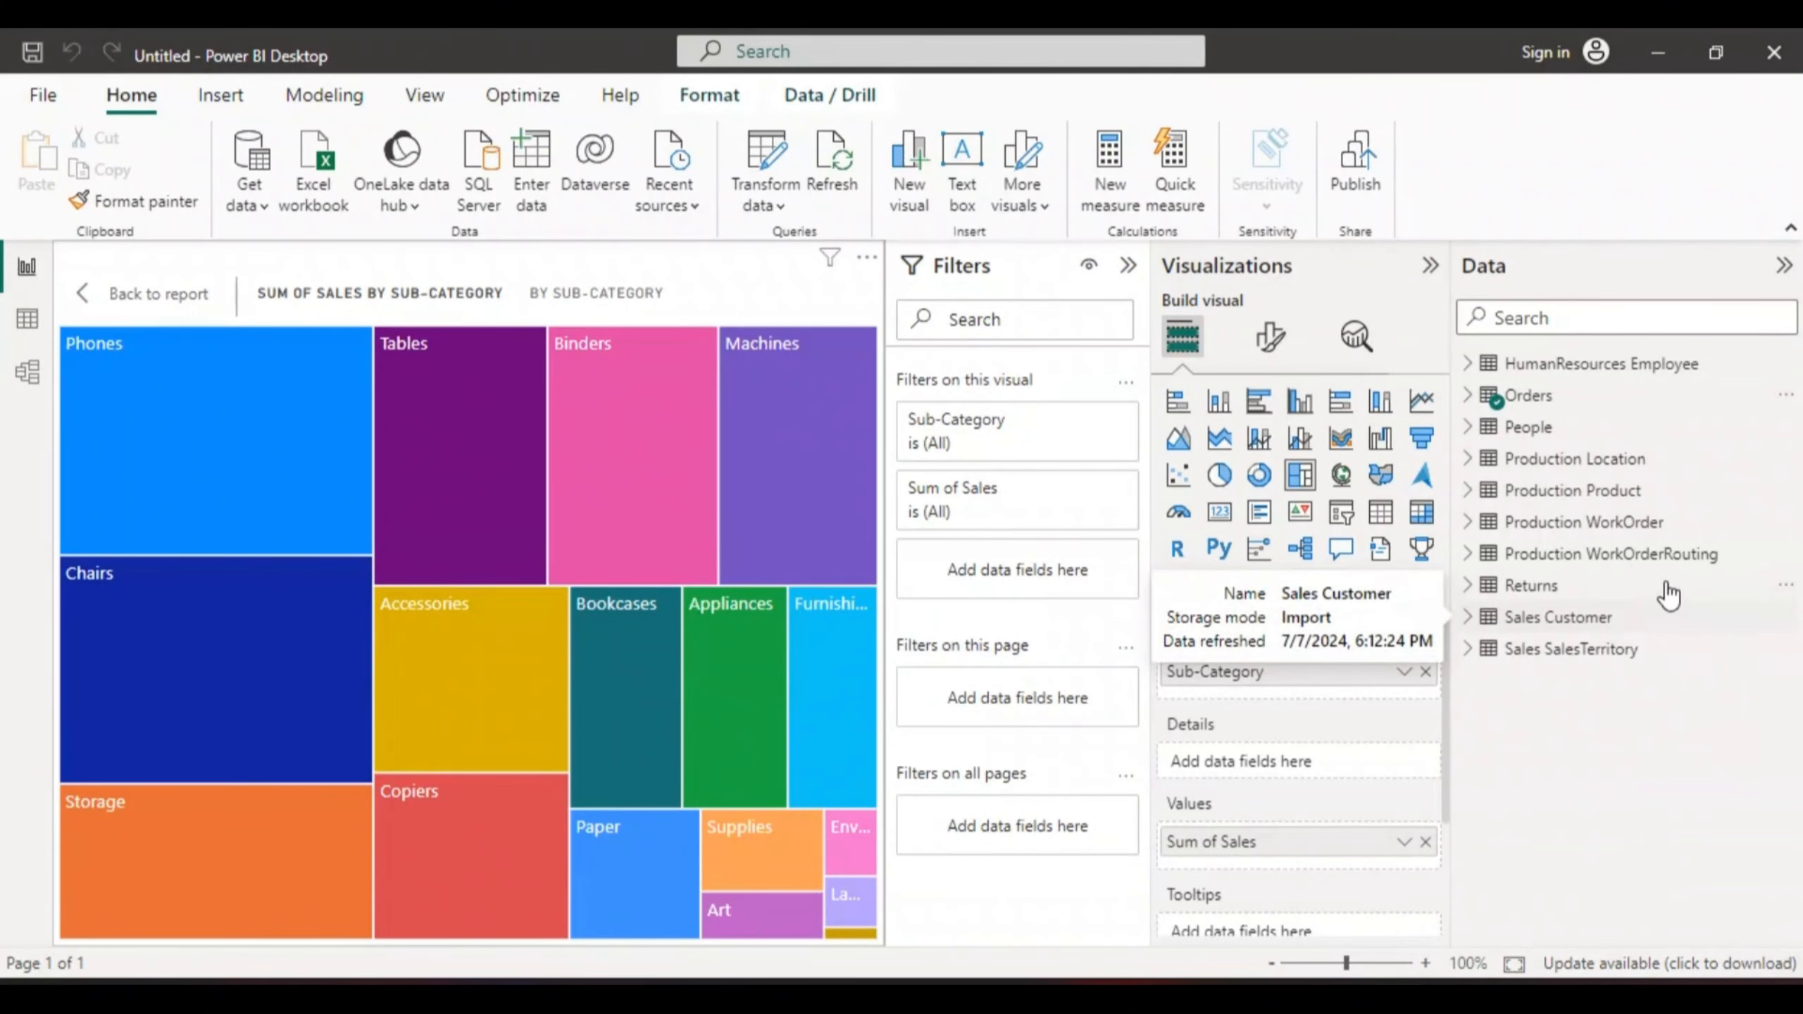
# - In Table view, browse the HumanResources Employee rows, scrolling across its columns
pyautogui.click(29, 326)
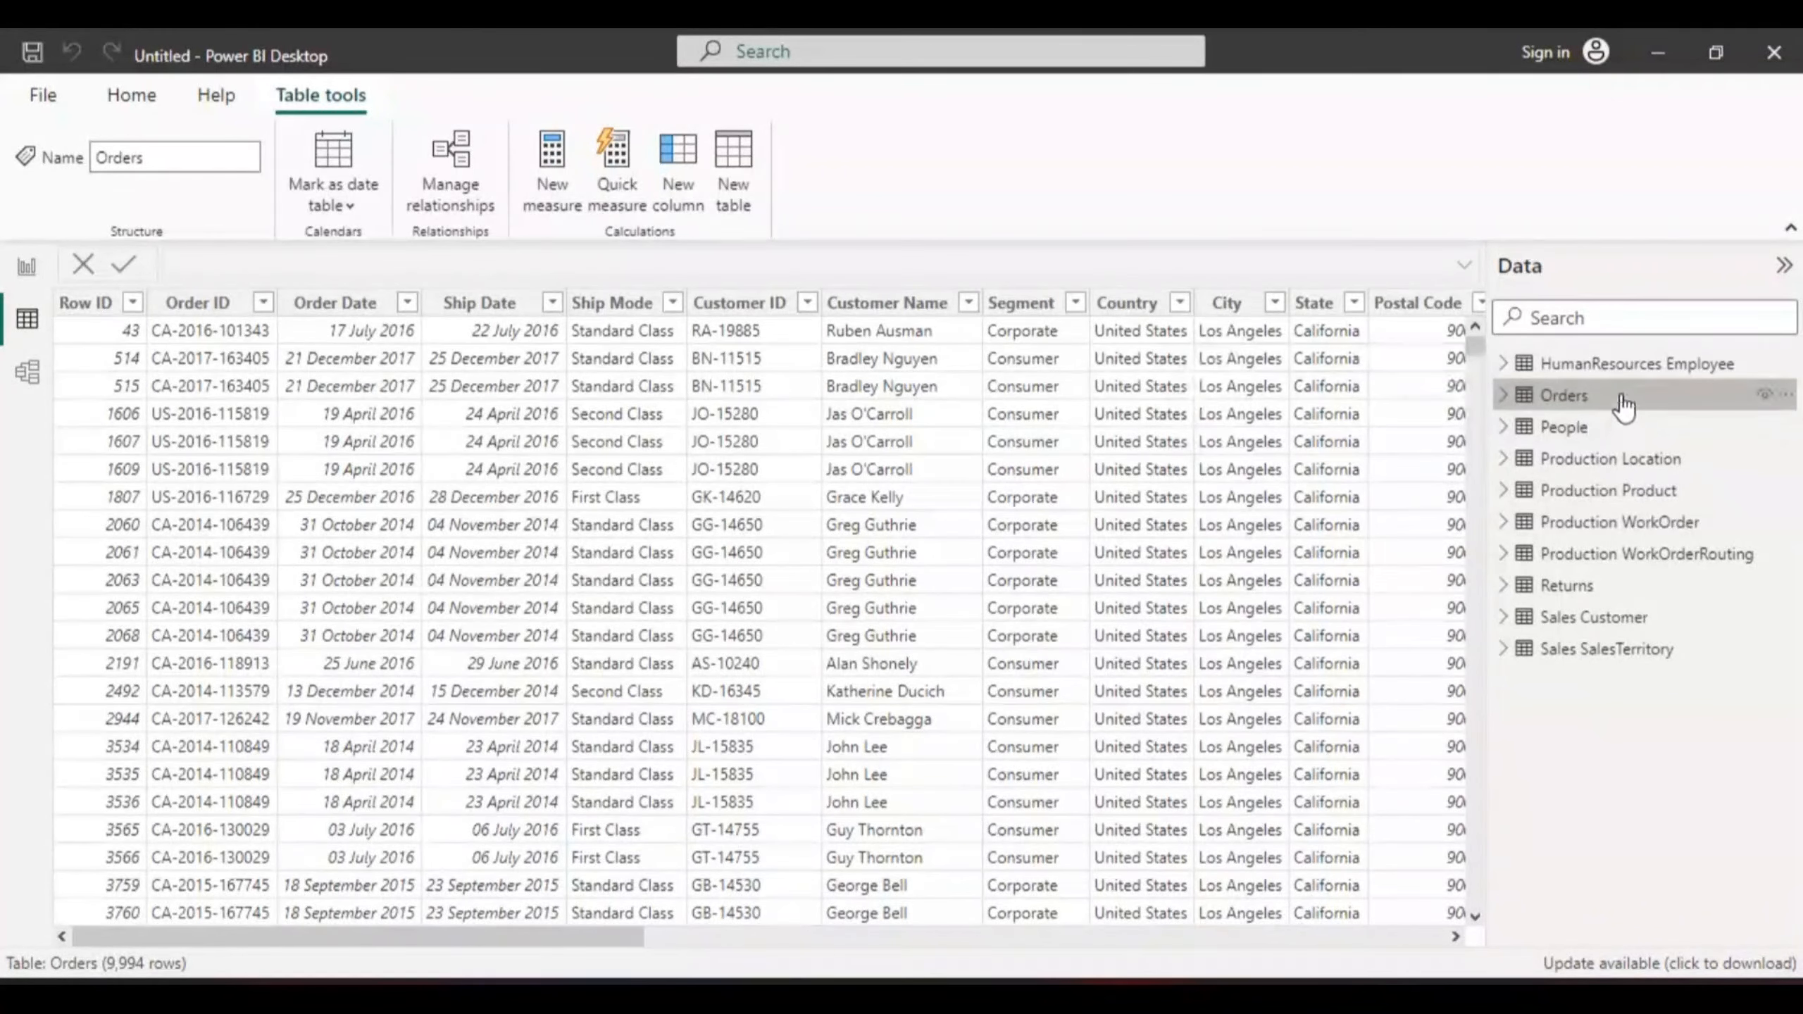
pyautogui.click(1549, 368)
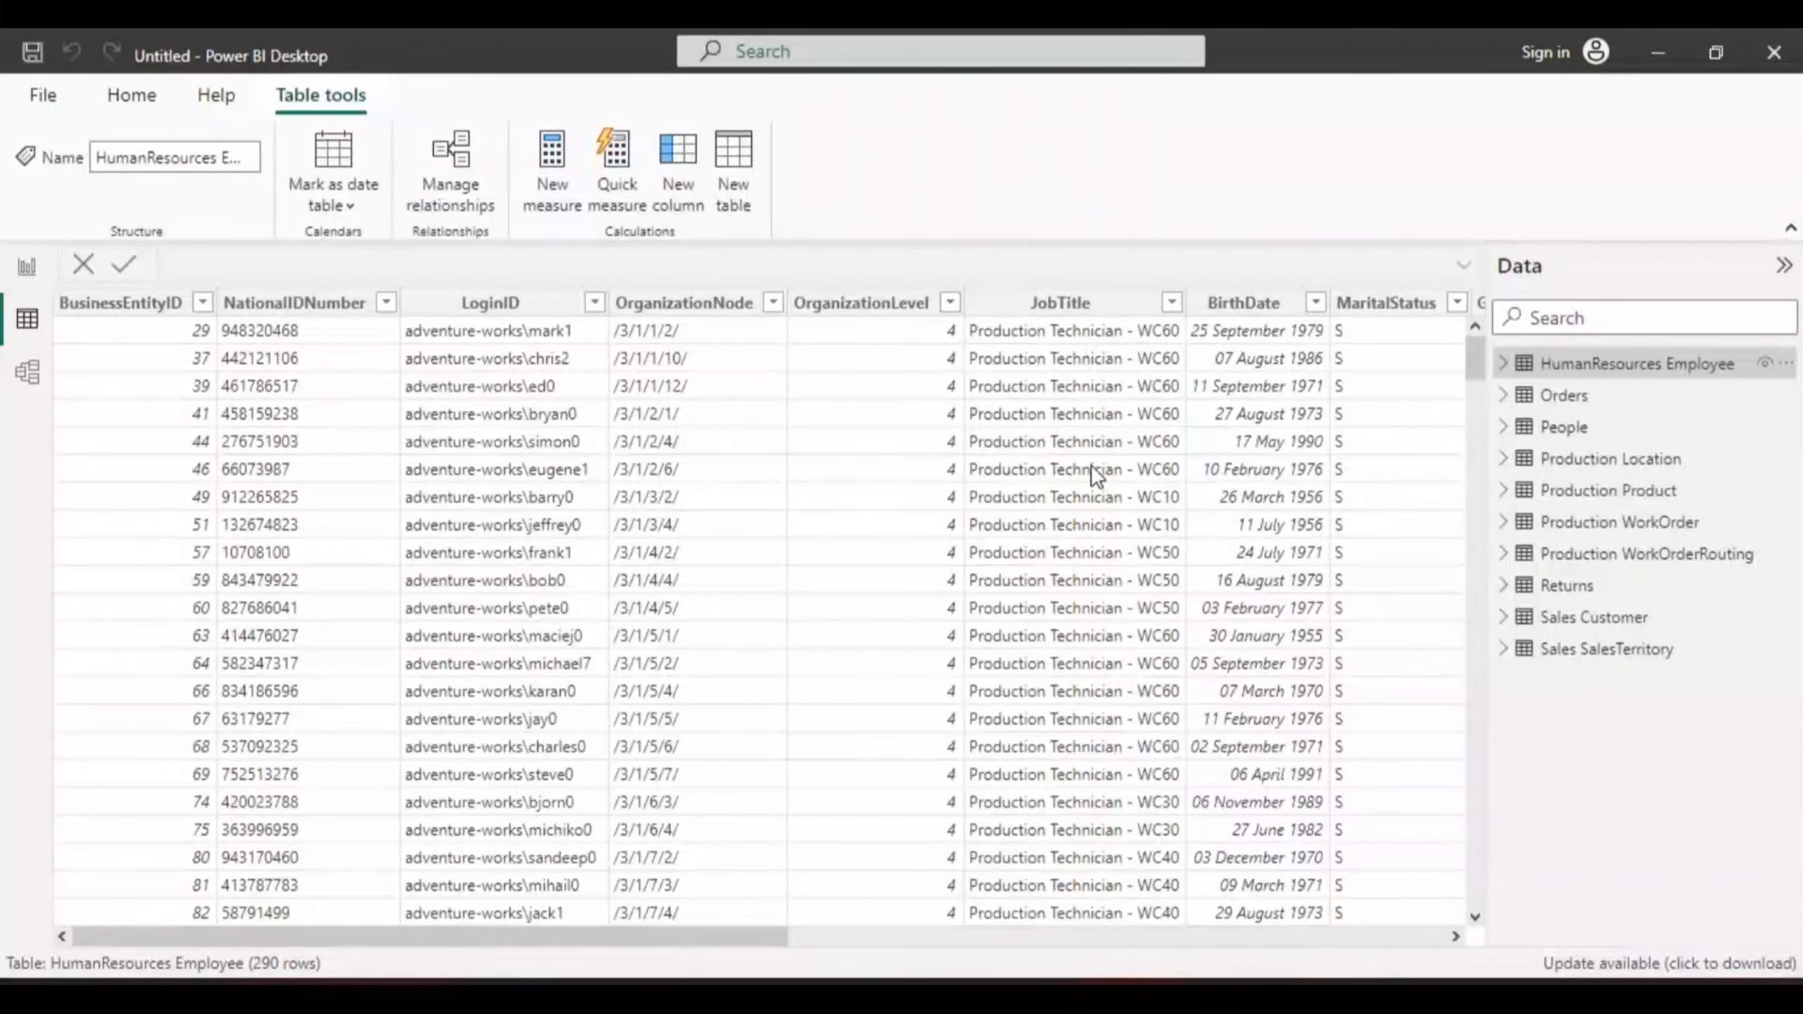
pyautogui.moveTo(711, 936); pyautogui.dragTo(924, 933)
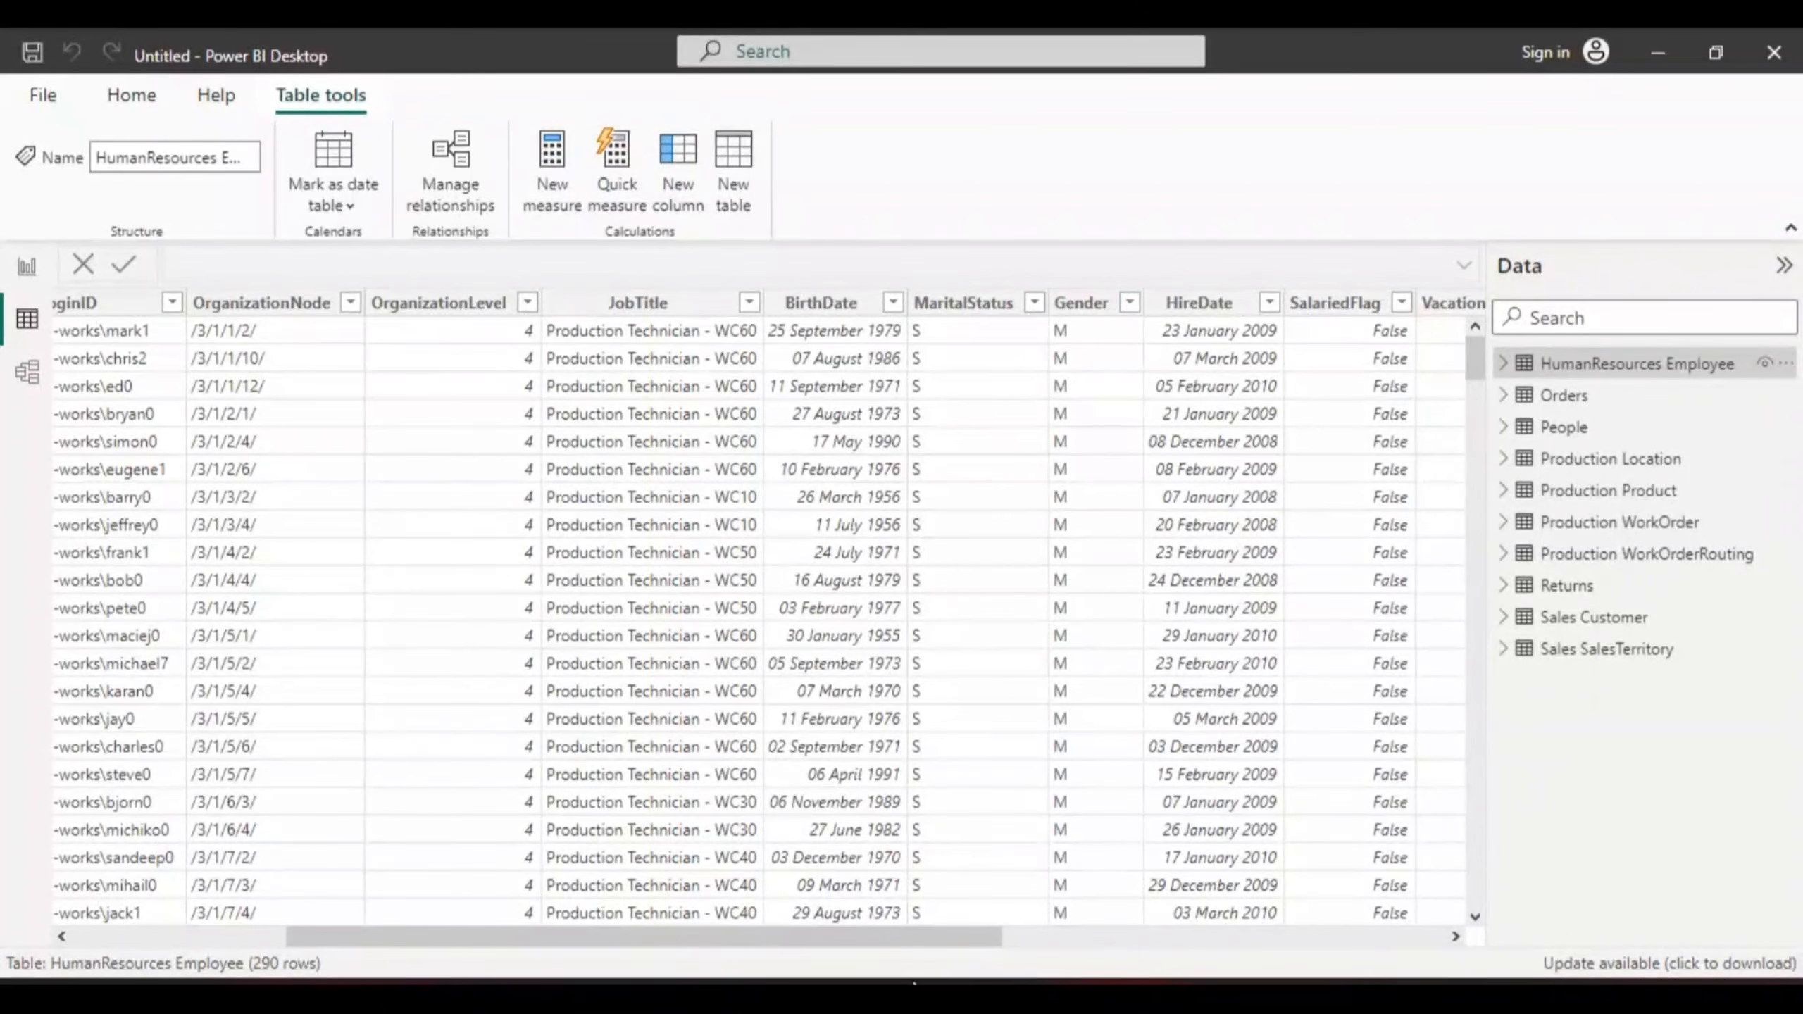
pyautogui.moveTo(899, 933); pyautogui.dragTo(636, 941)
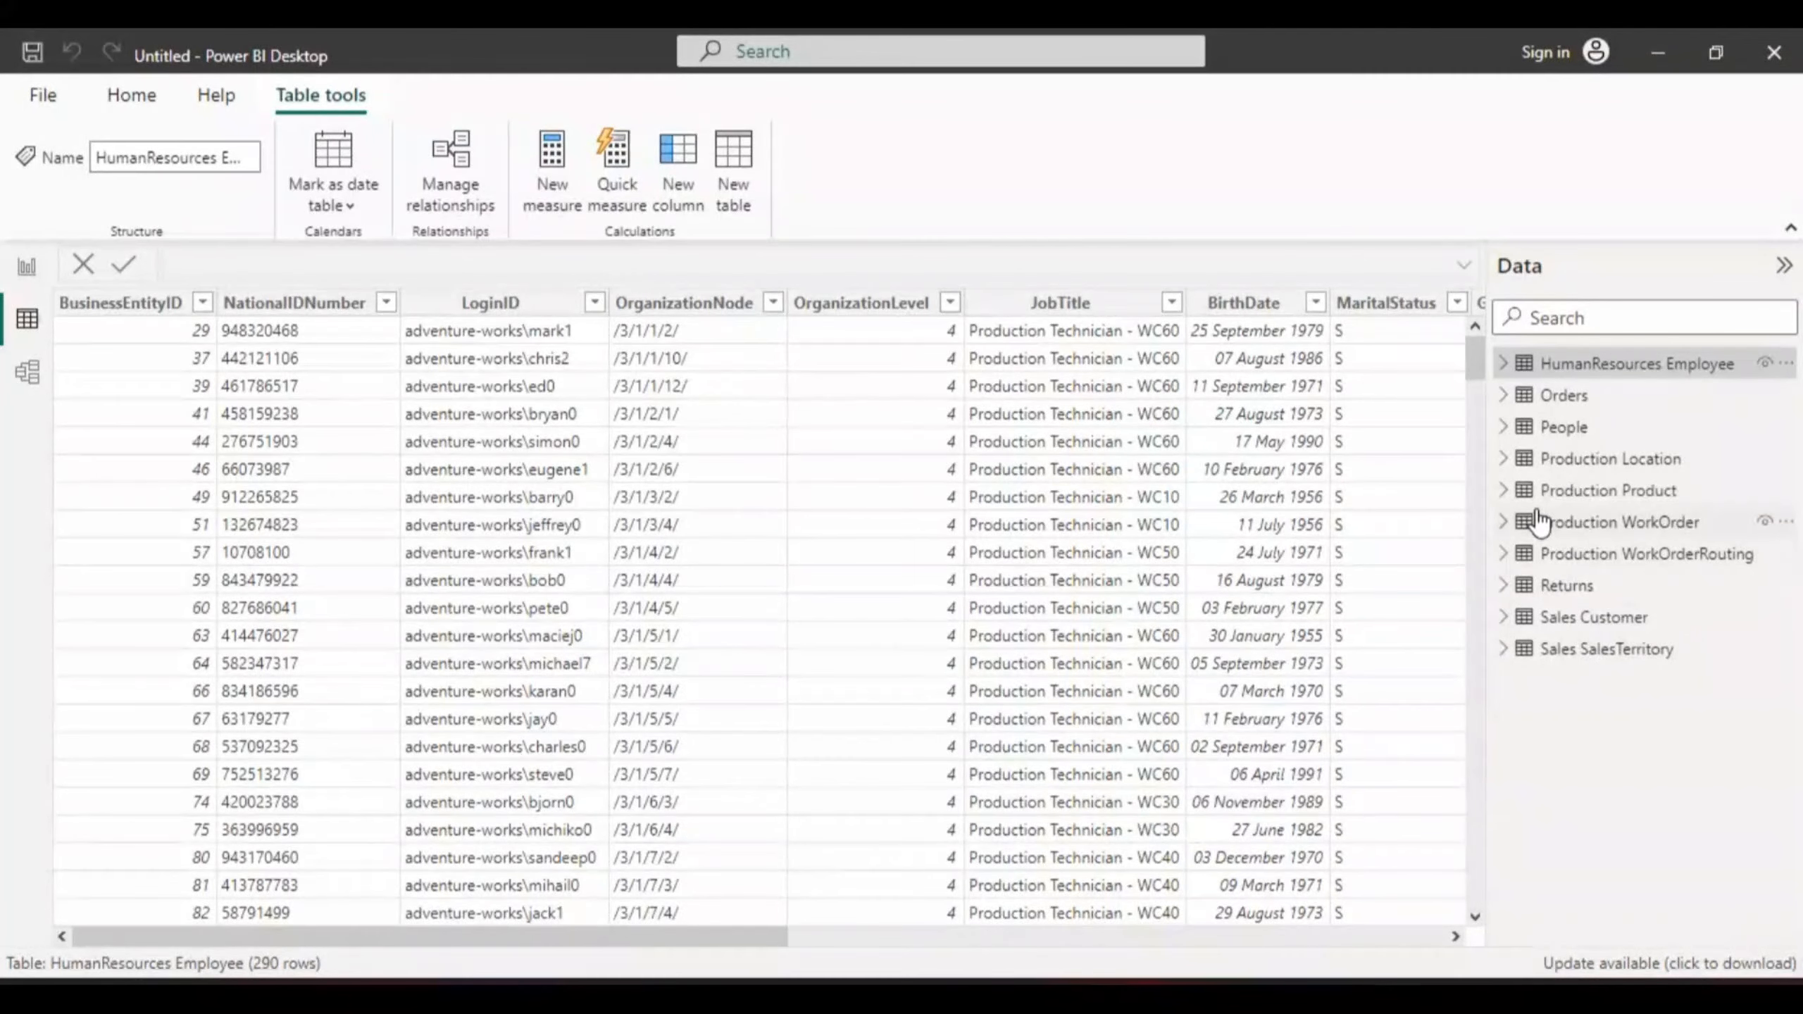
# - Display the Production Product table's 504 rows
pyautogui.click(1503, 493)
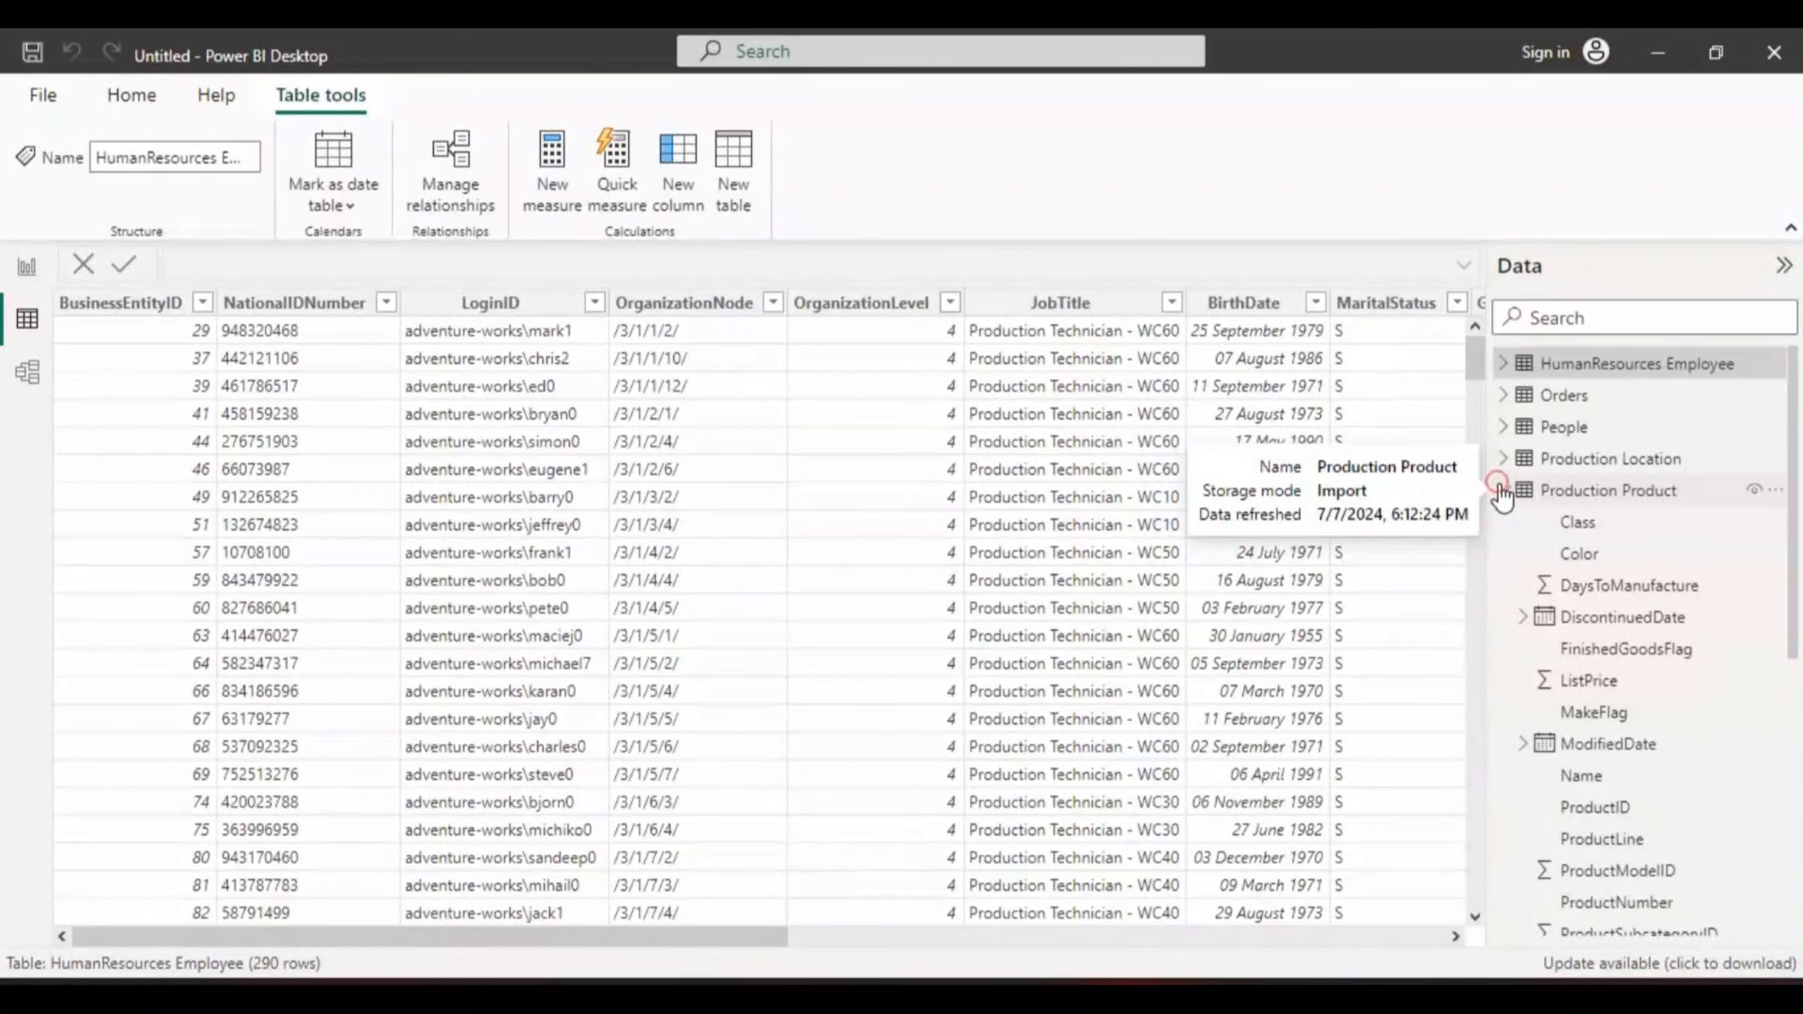
pyautogui.click(1503, 491)
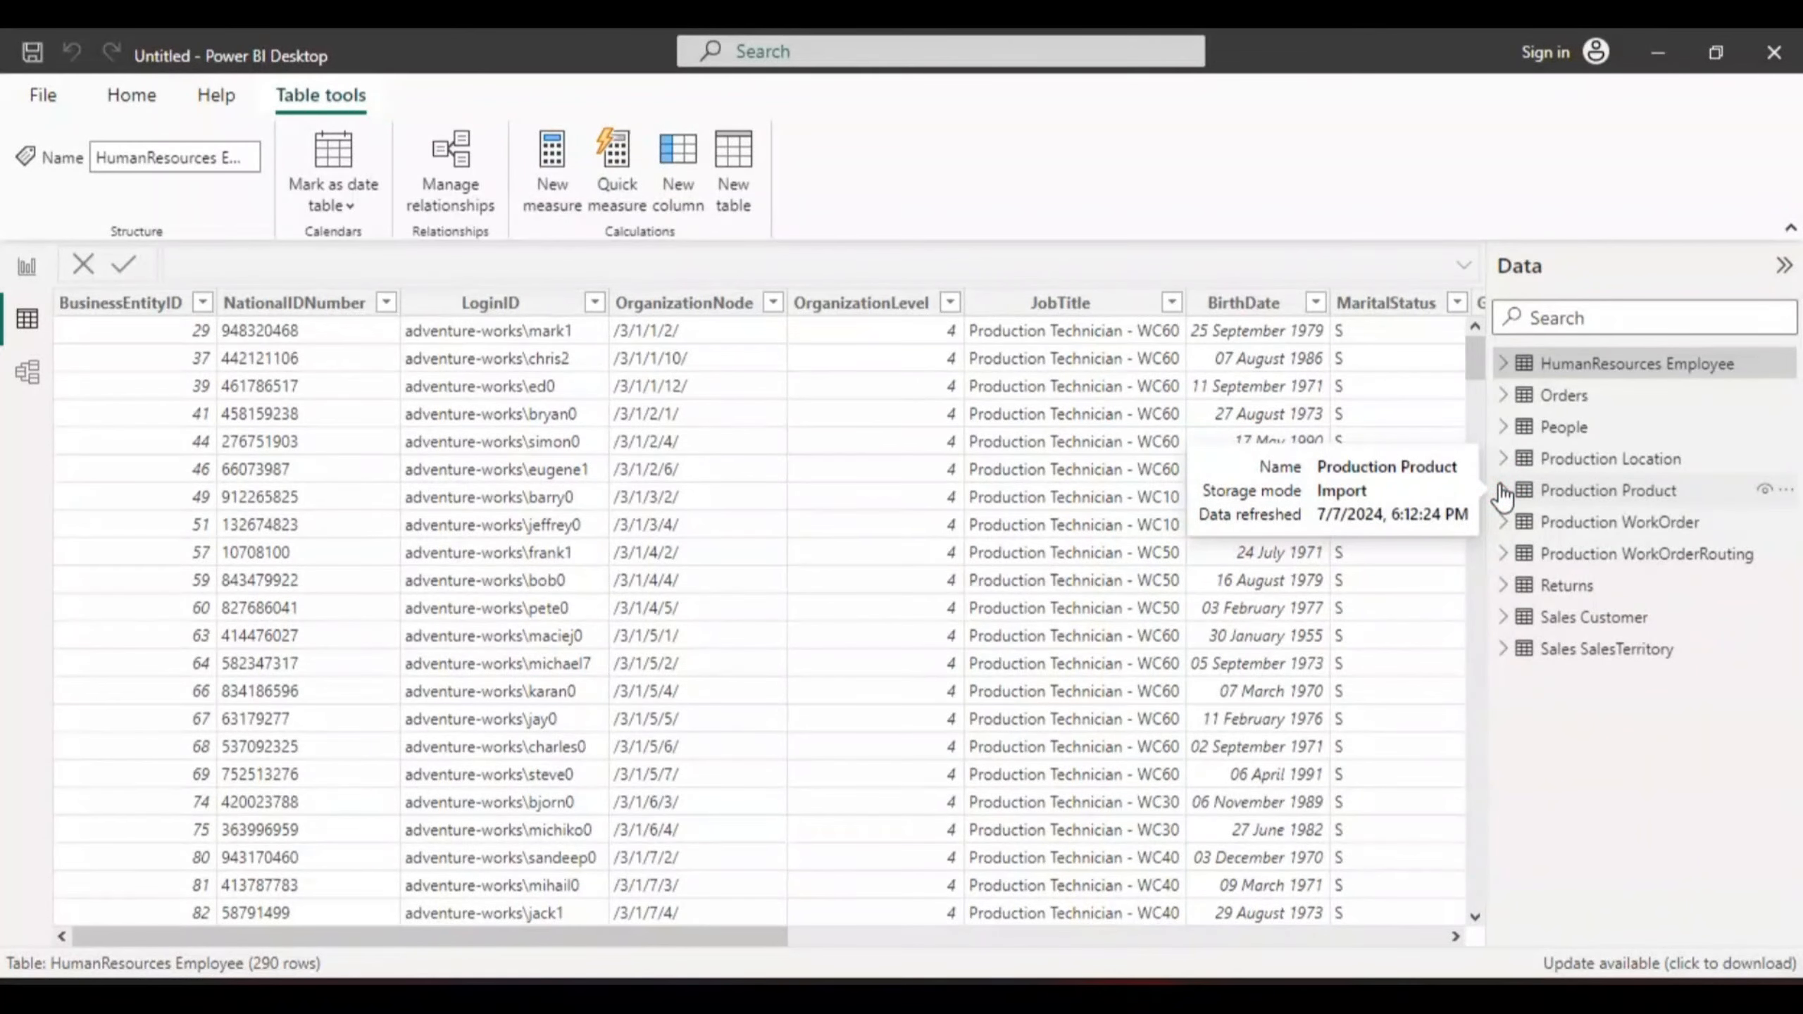
pyautogui.click(1568, 491)
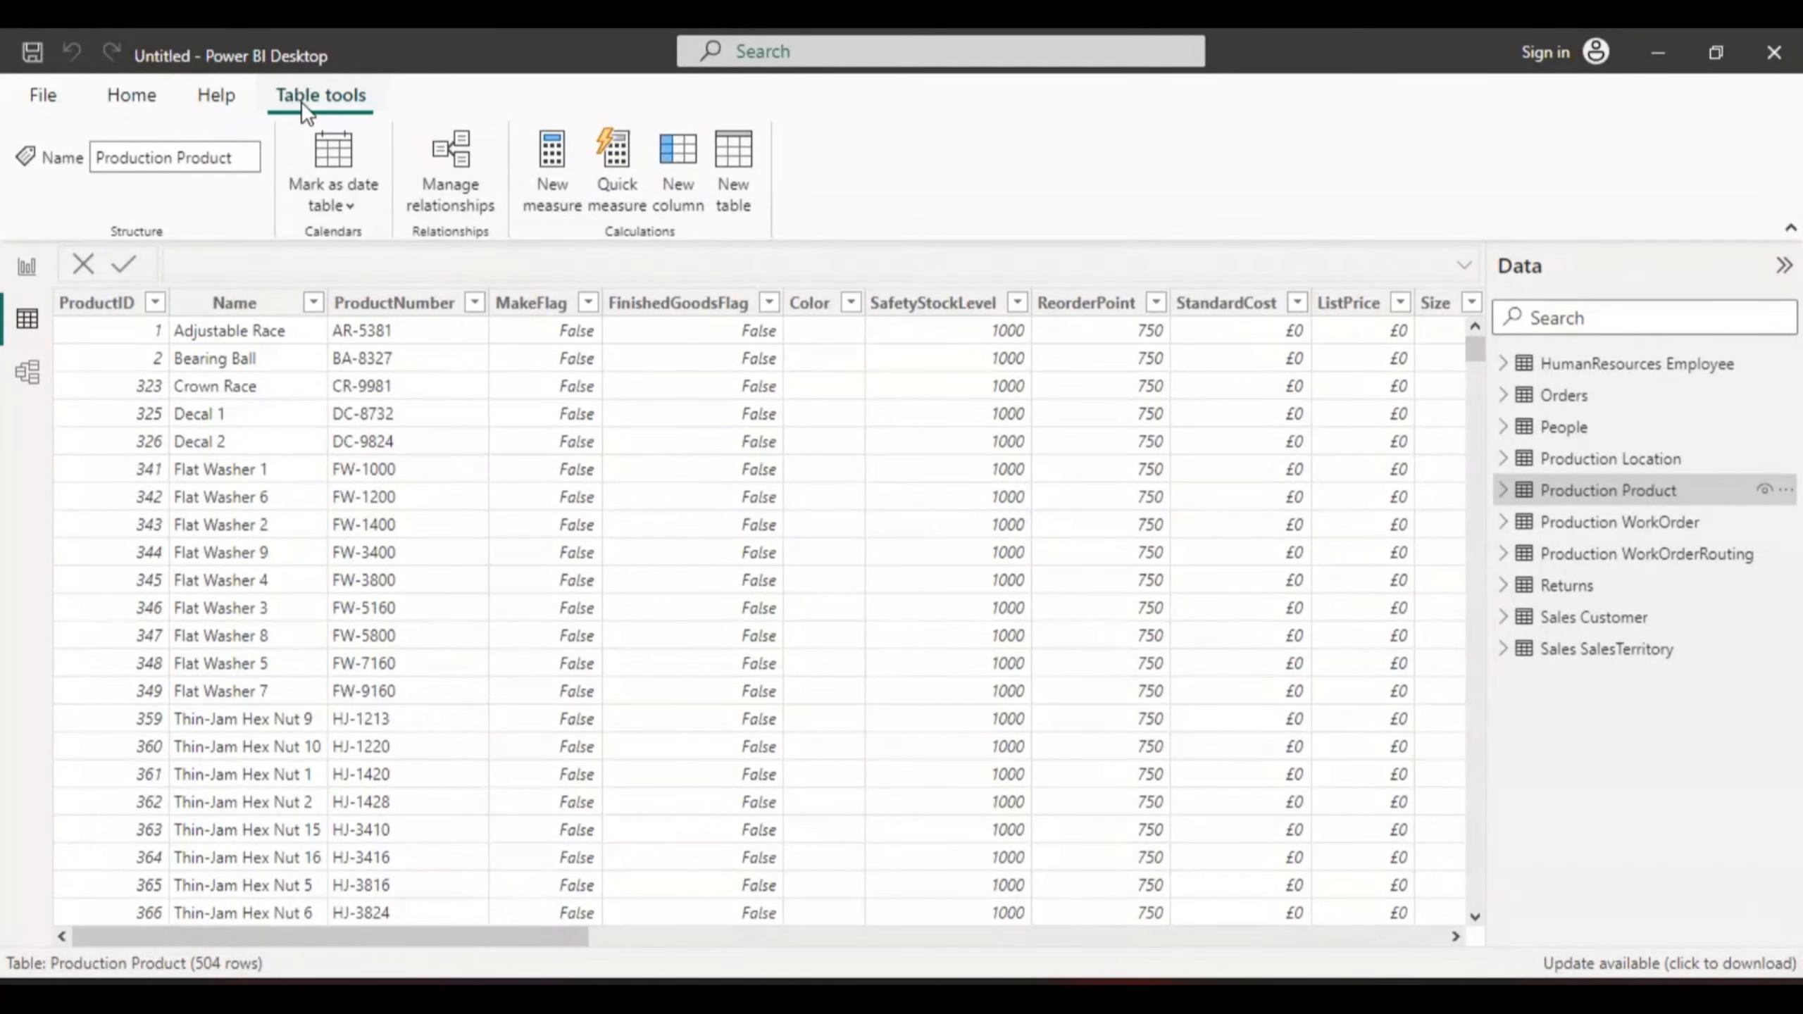
# - Switch to Model view and collapse the Properties and Data panes to widen the diagram
pyautogui.click(28, 374)
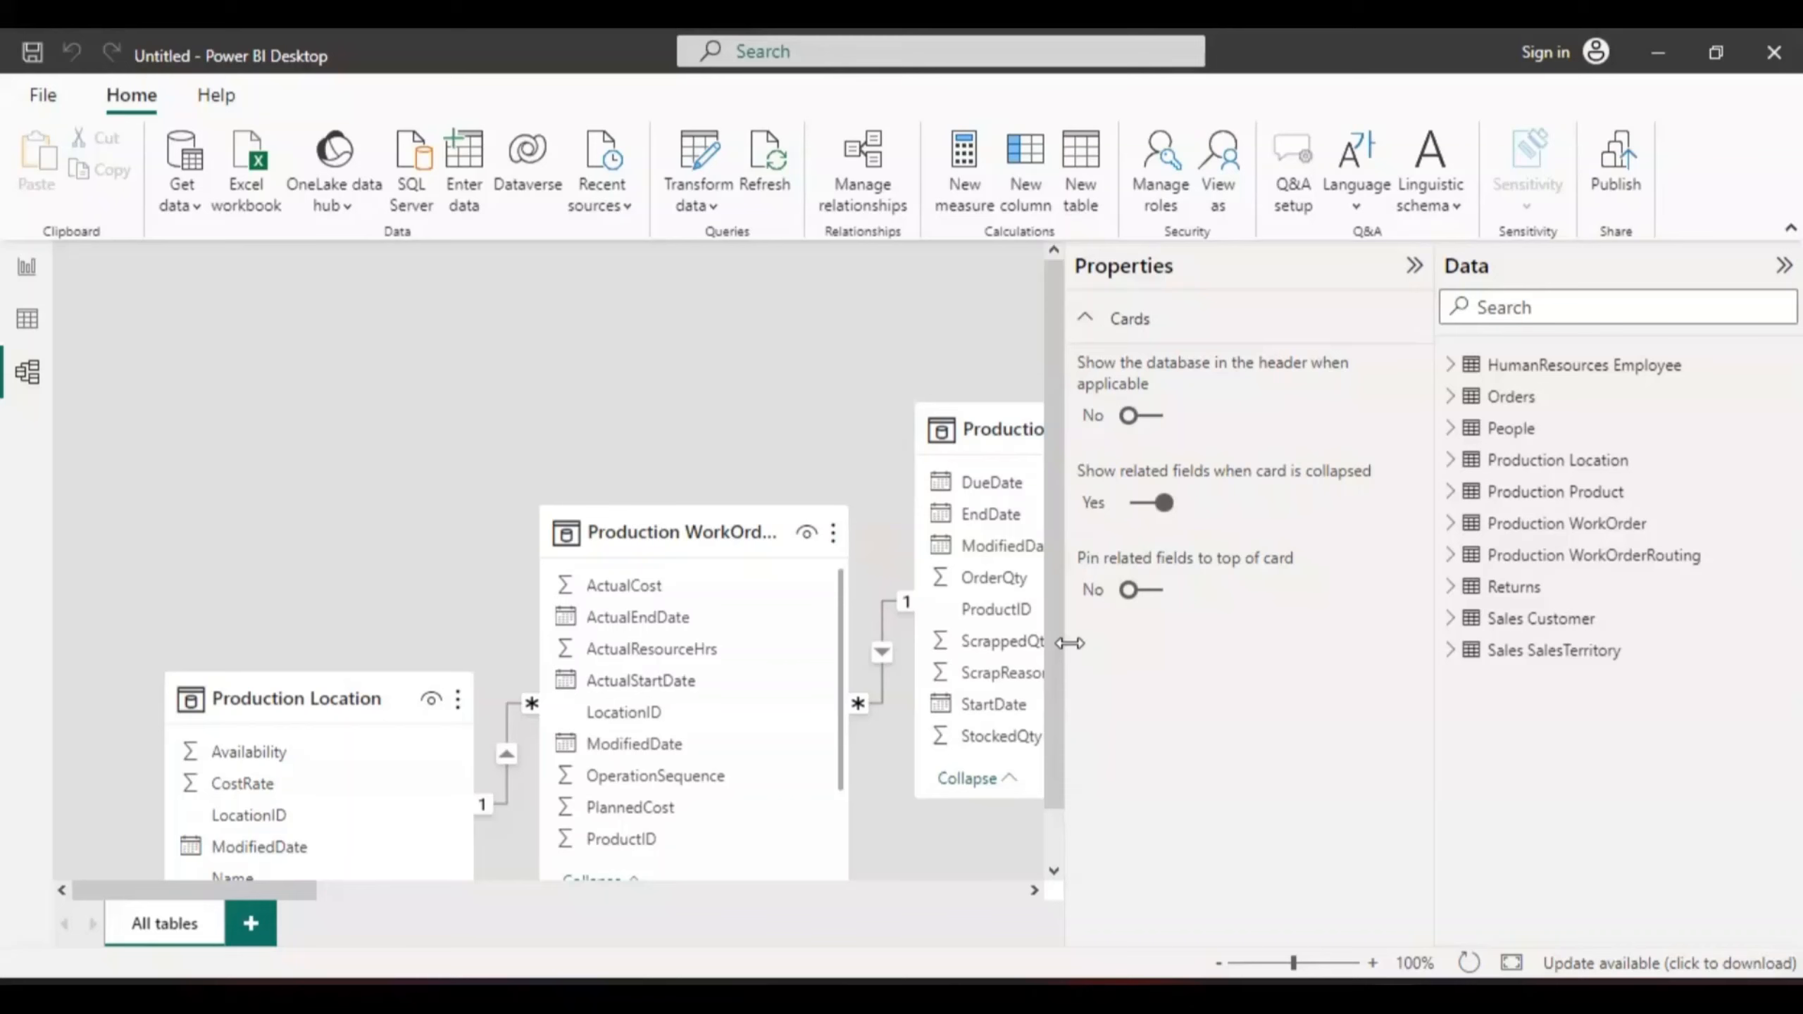
pyautogui.moveTo(1070, 643); pyautogui.dragTo(1111, 640)
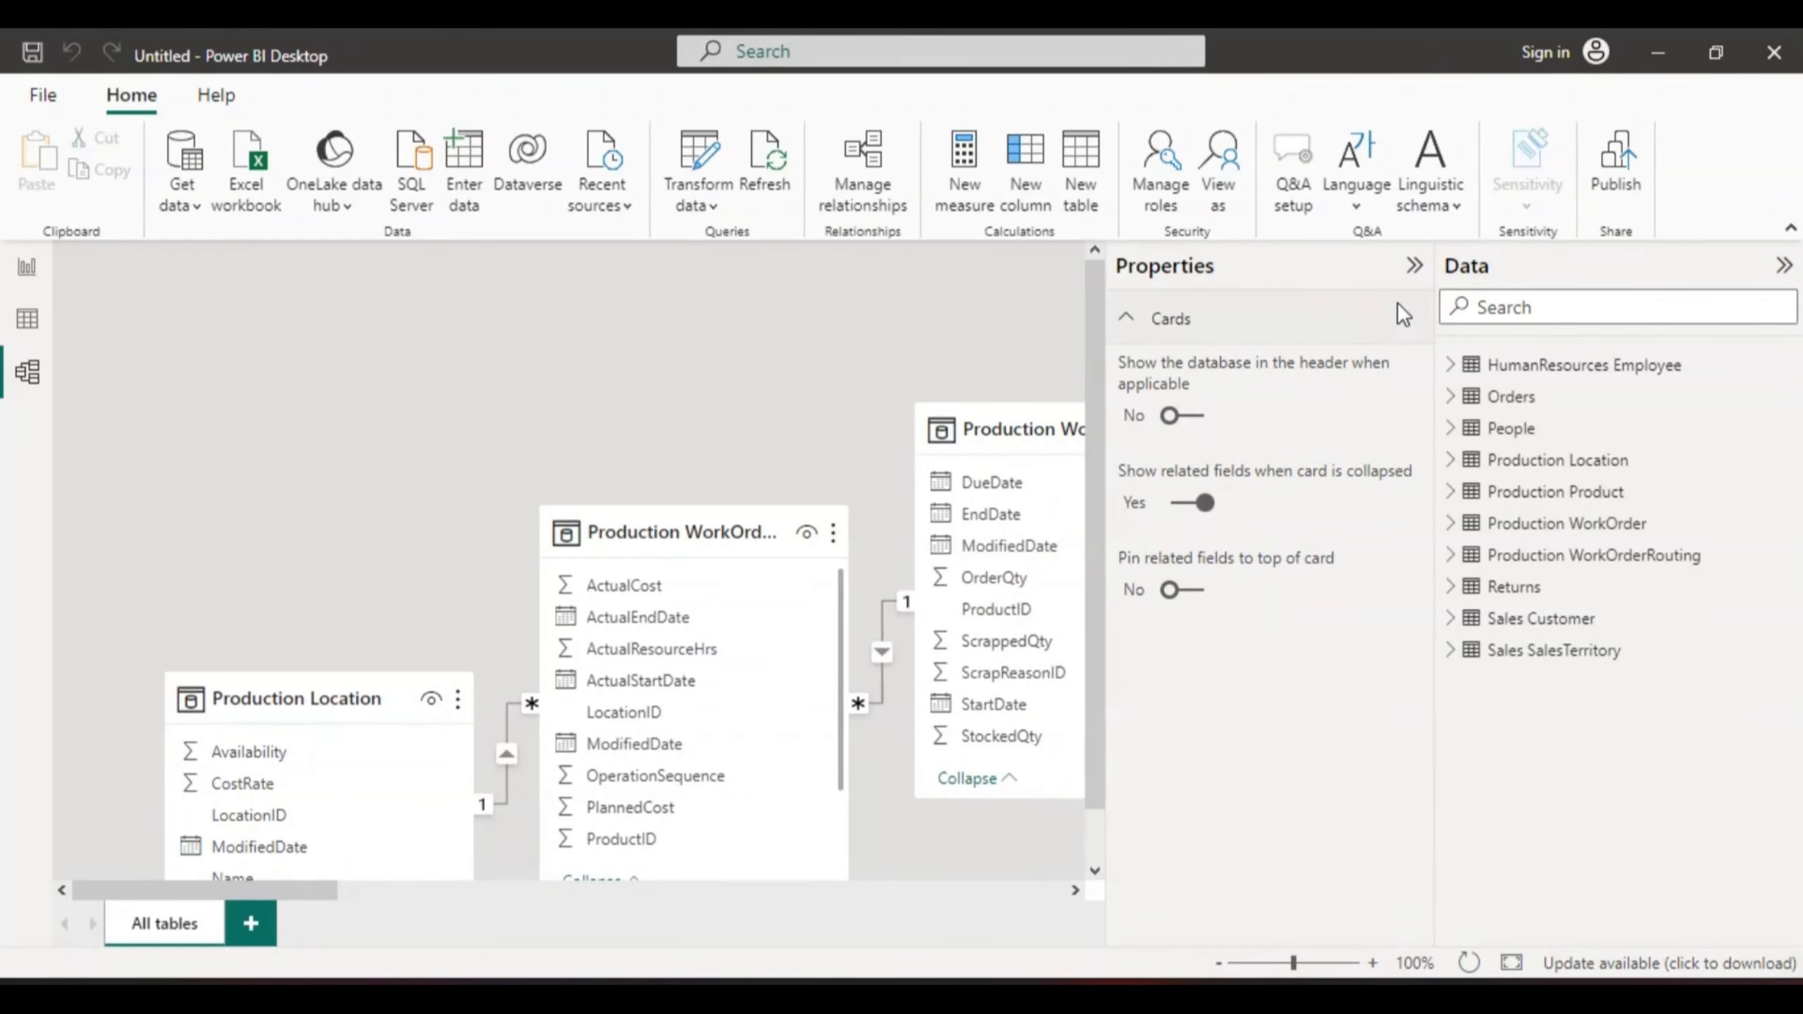
pyautogui.click(1415, 266)
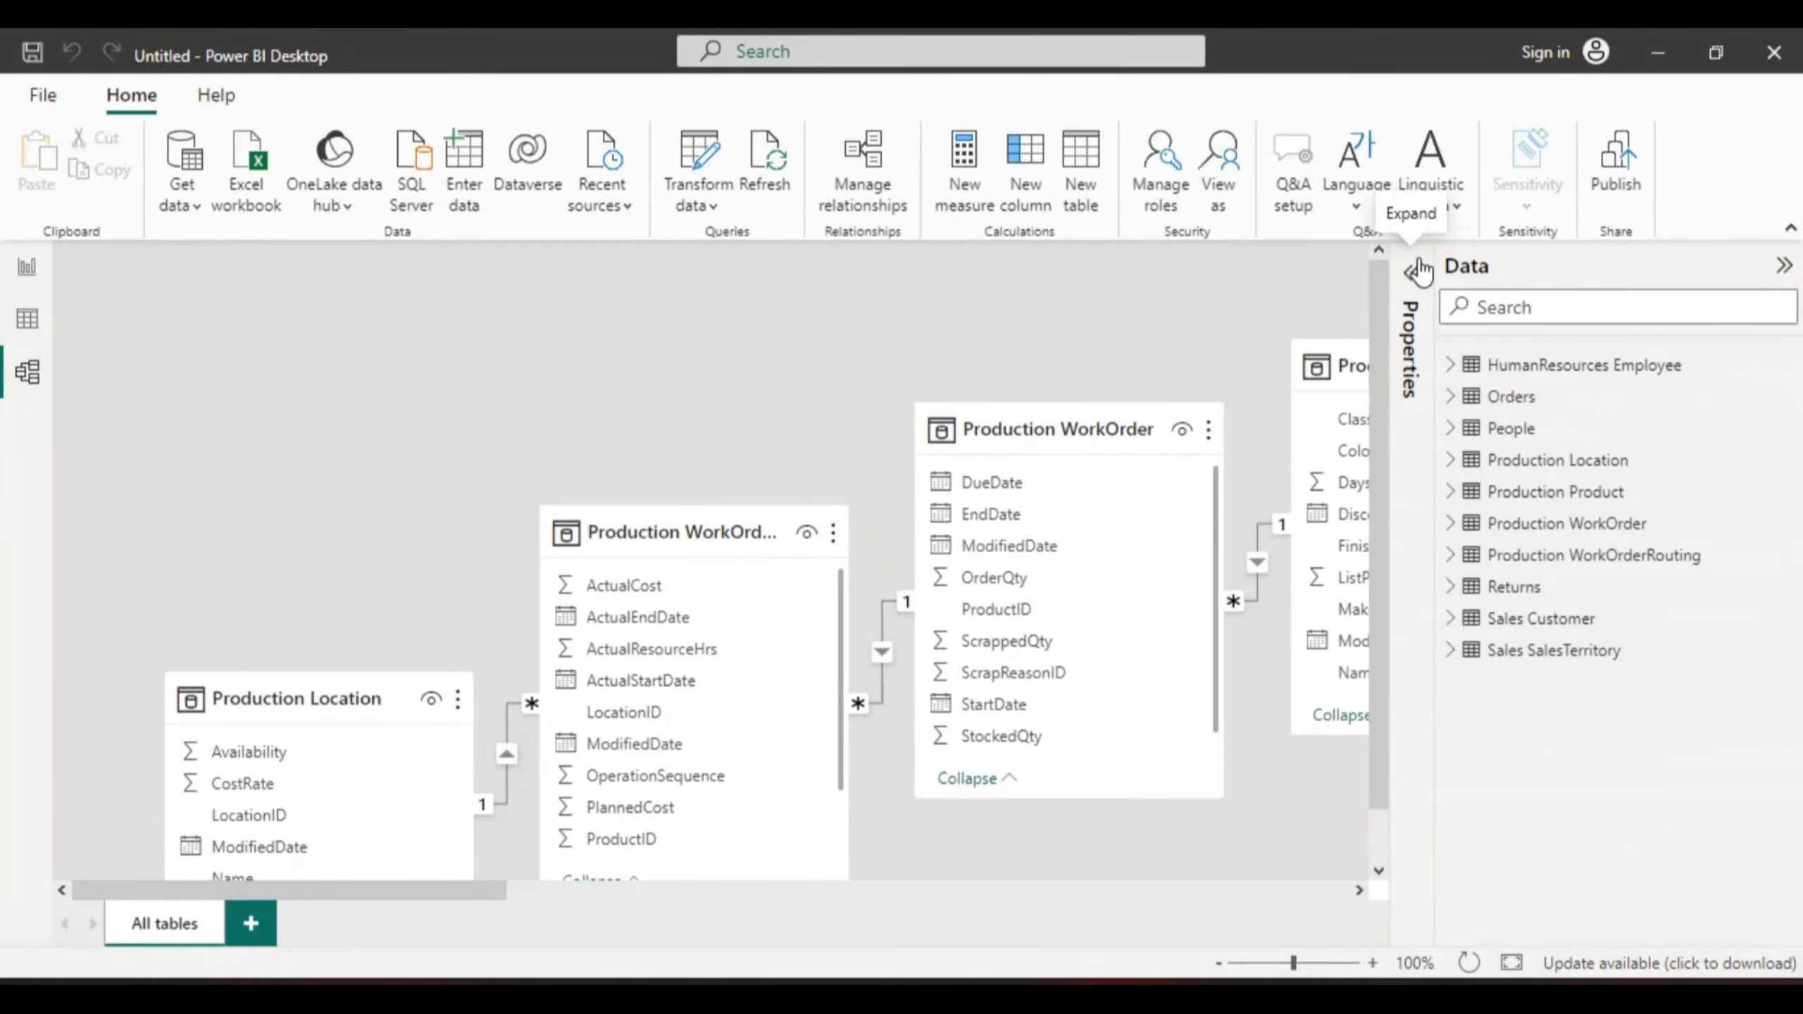
pyautogui.click(1784, 266)
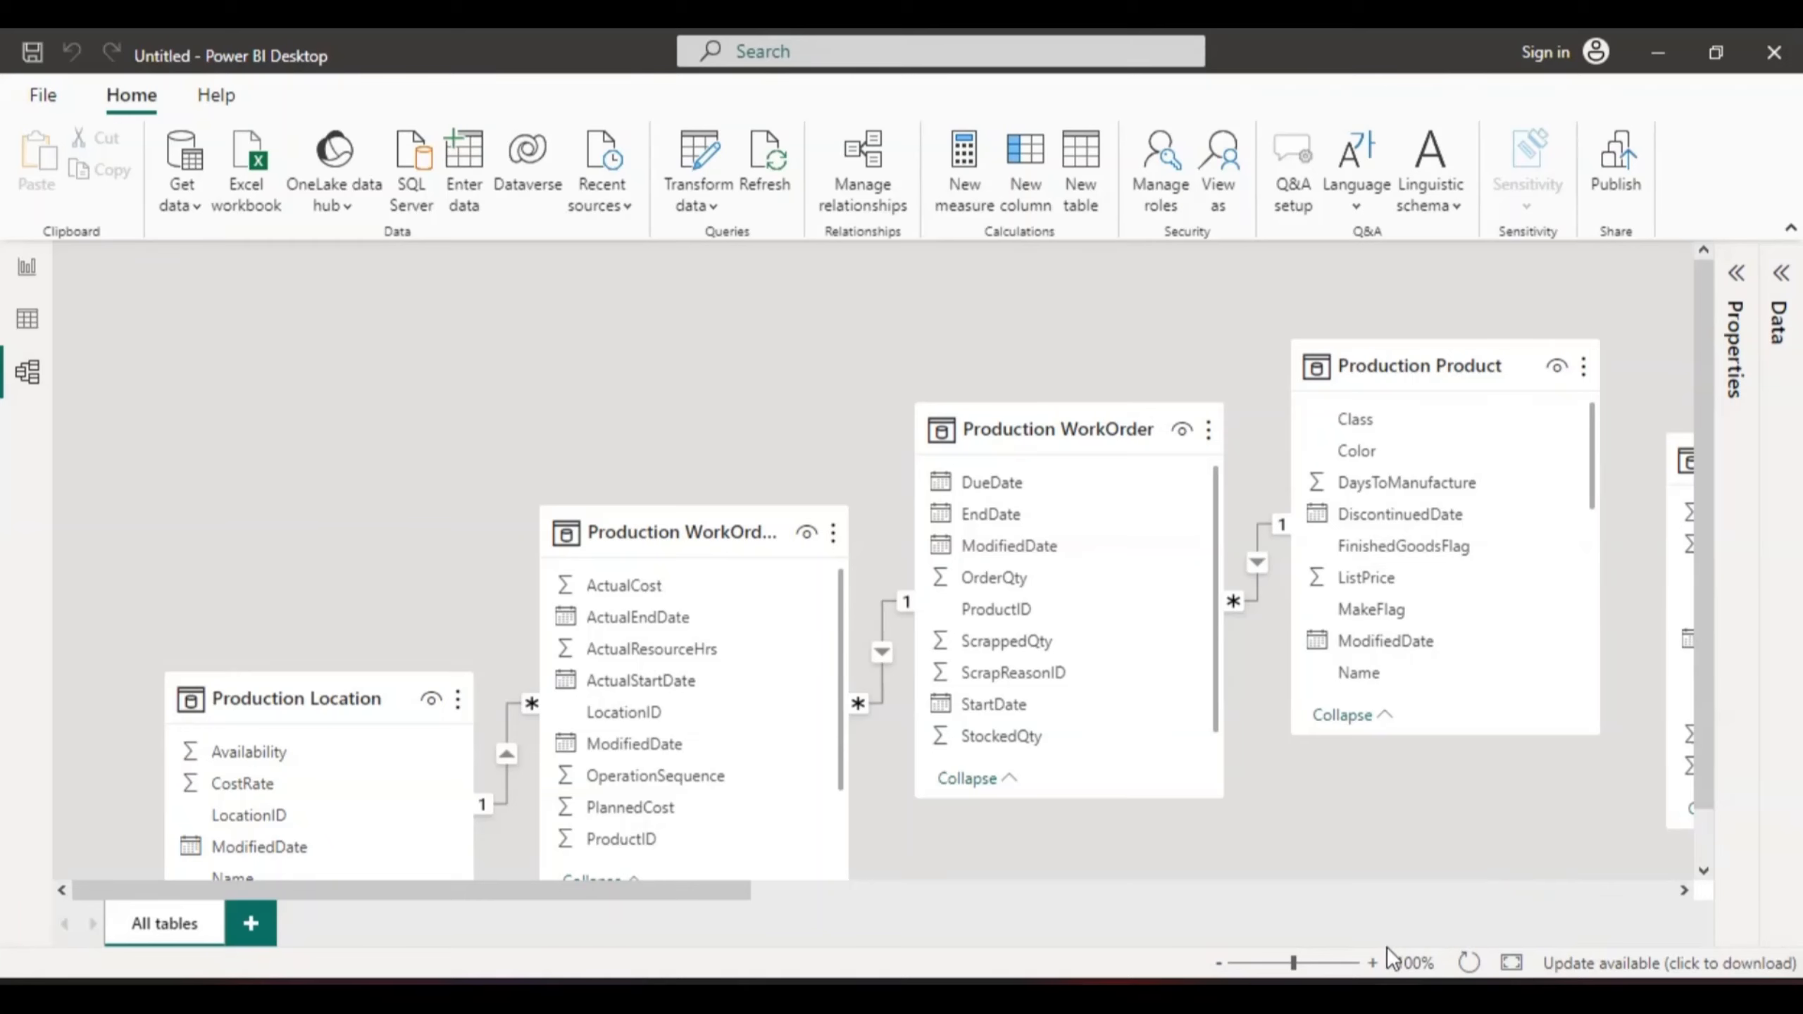
# - Zoom the diagram out to 60% so Sales Customer and HumanResources Employee appear
pyautogui.click(1215, 963)
pyautogui.click(1219, 963)
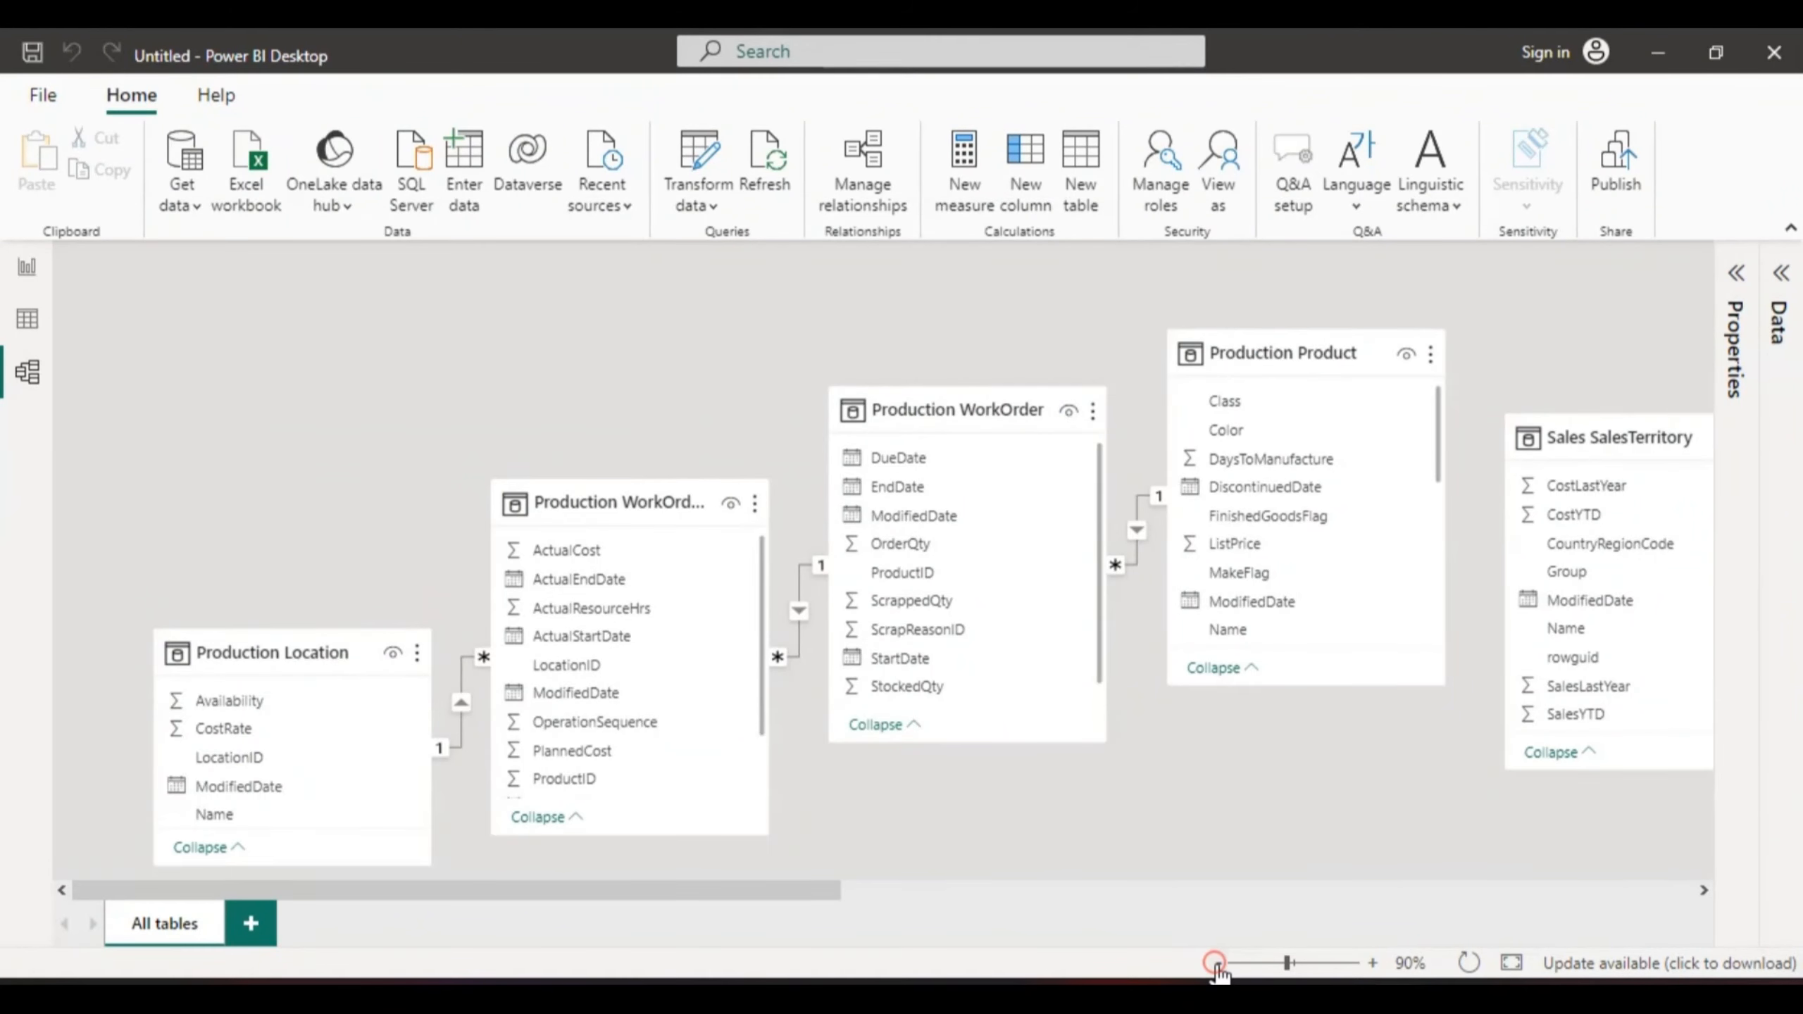
pyautogui.click(1218, 964)
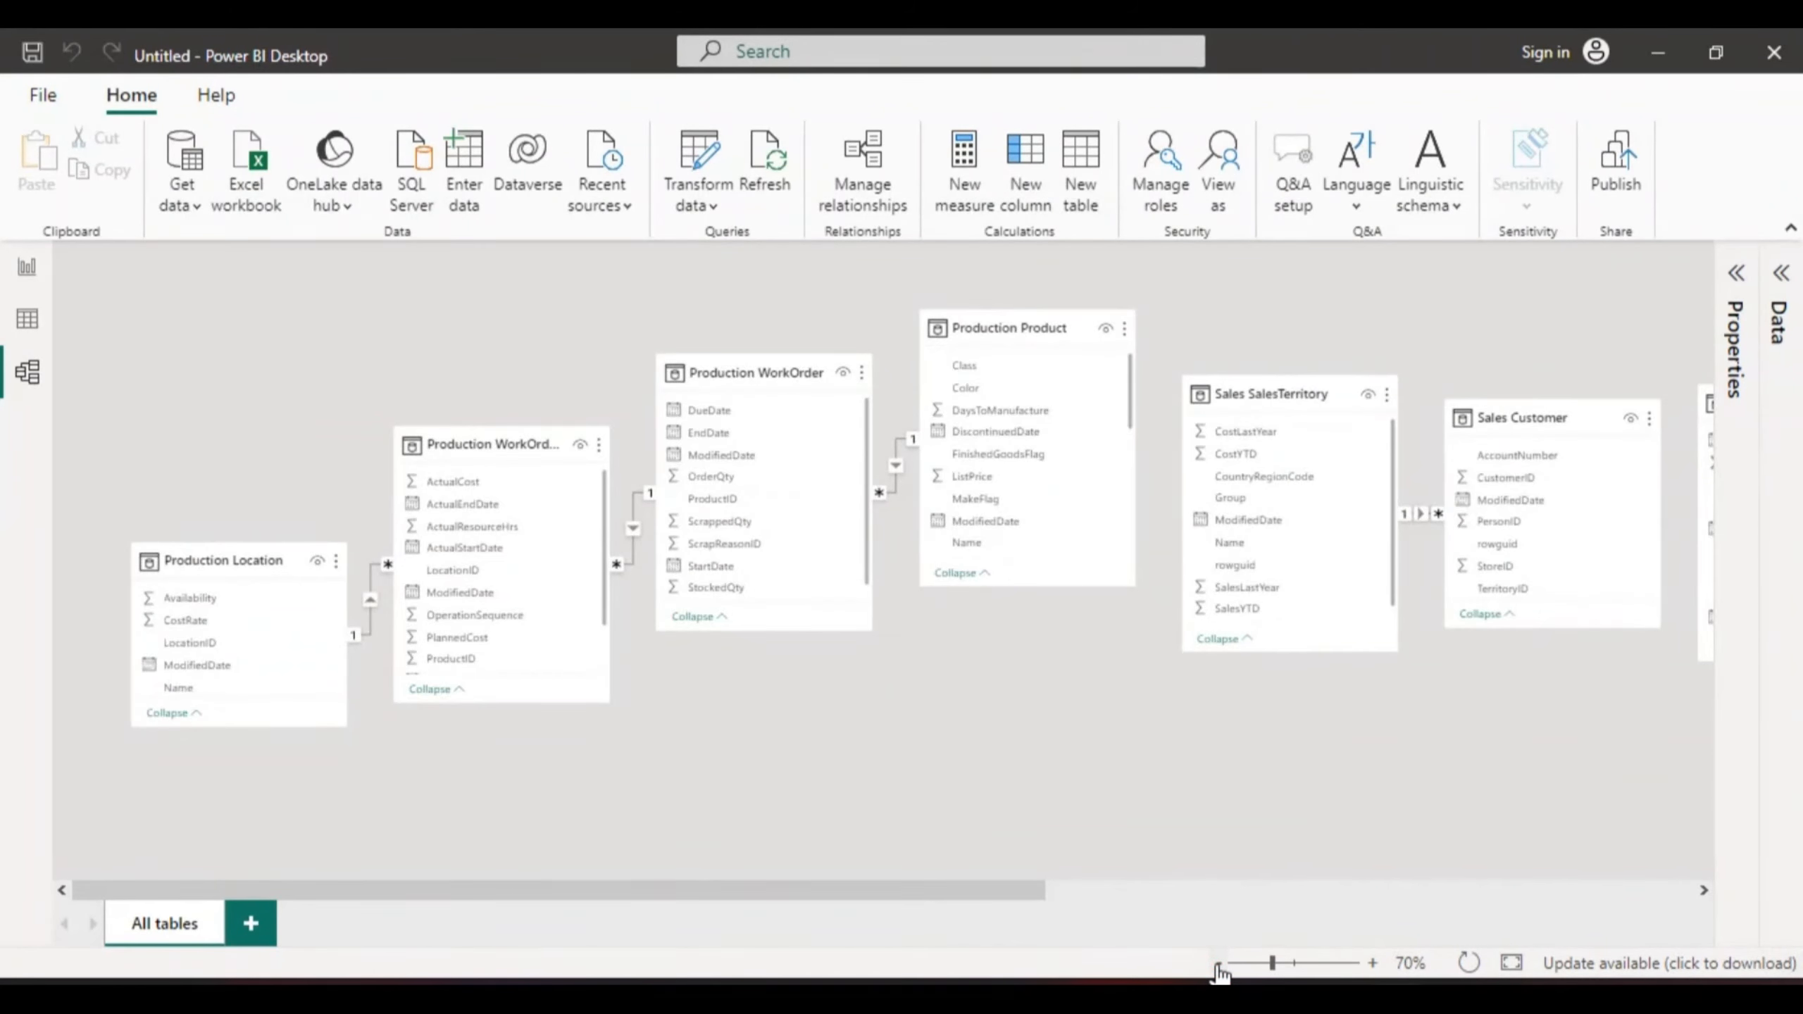
pyautogui.click(1218, 963)
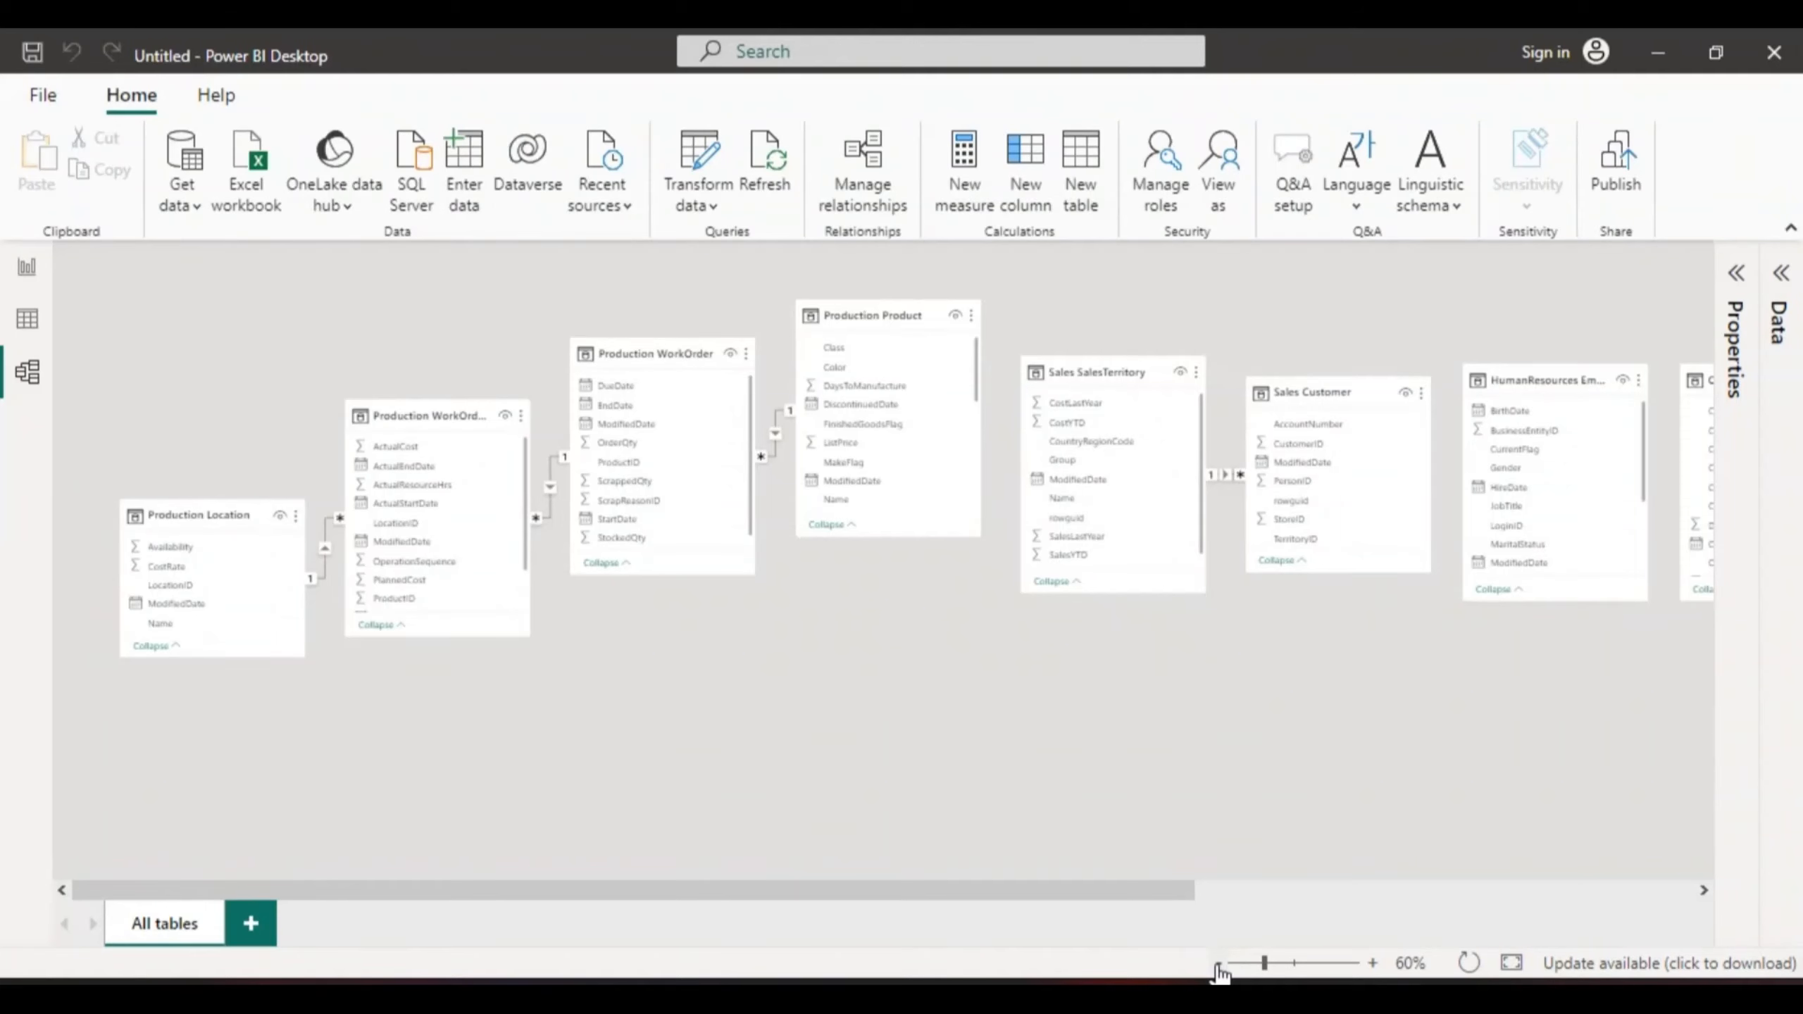
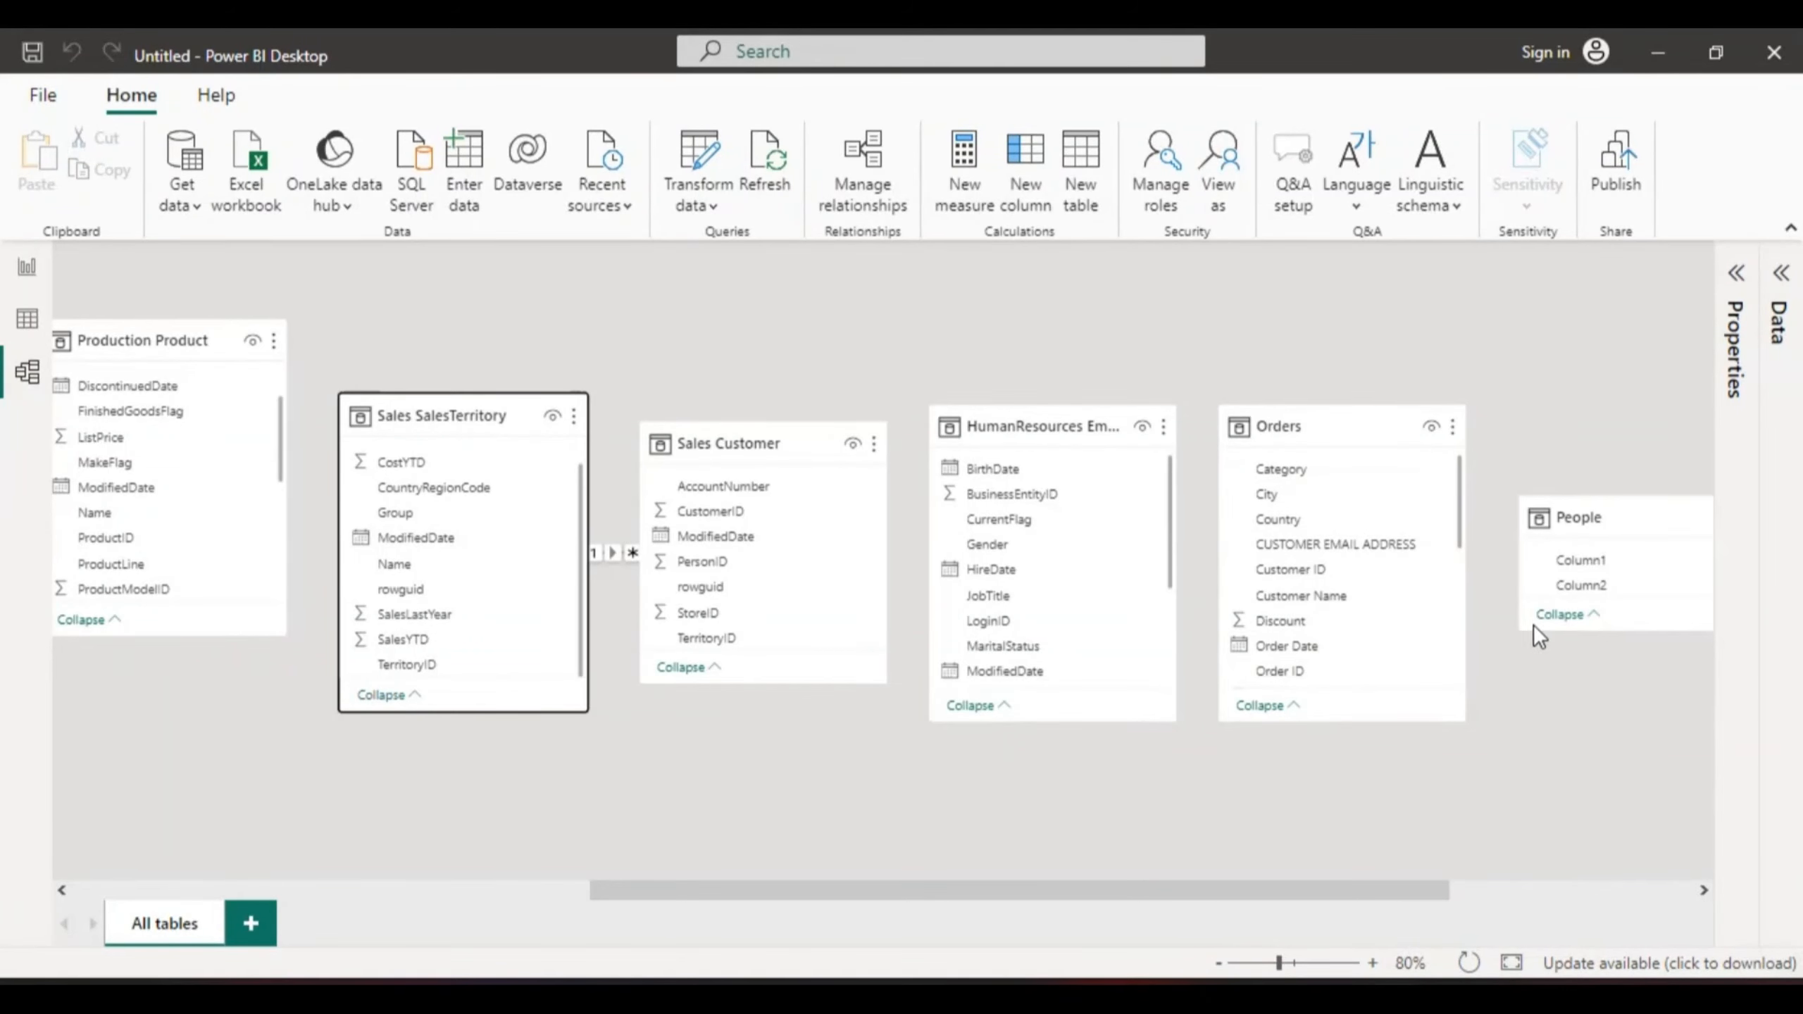
# - Move the model diagram right so the People and Returns tables come into view
pyautogui.click(1702, 890)
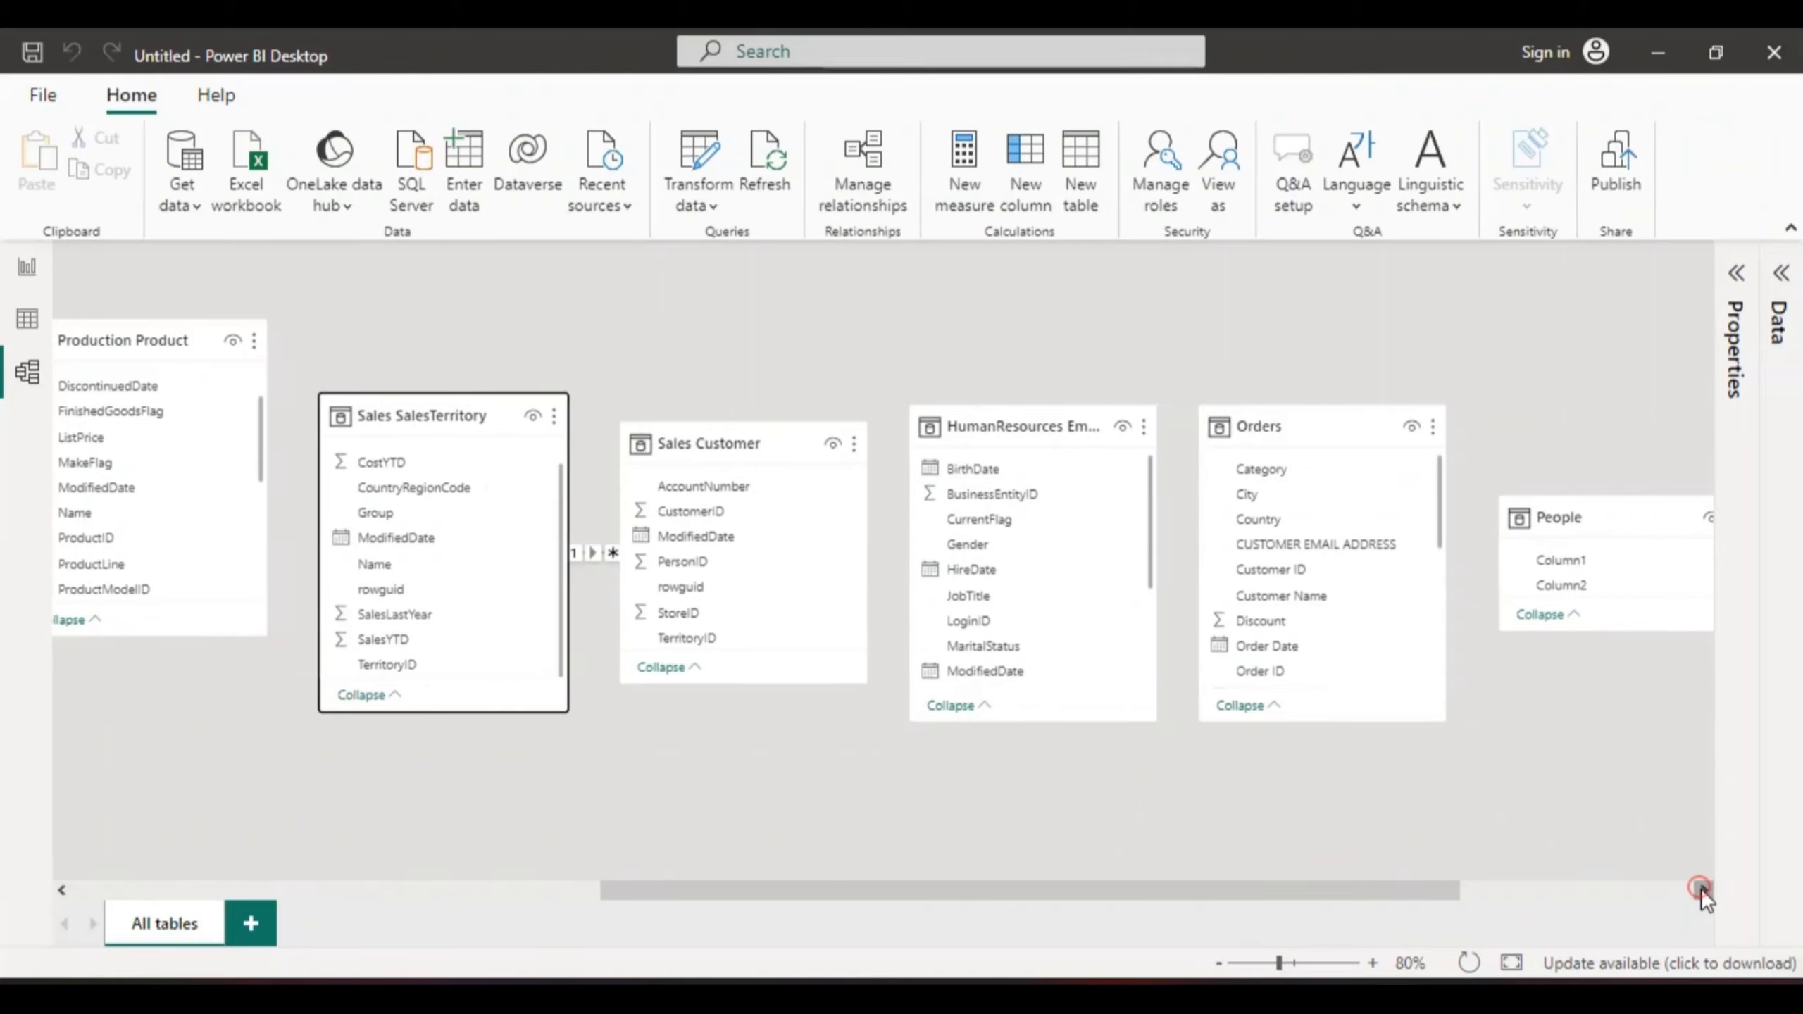
pyautogui.moveTo(1702, 888); pyautogui.dragTo(1701, 888)
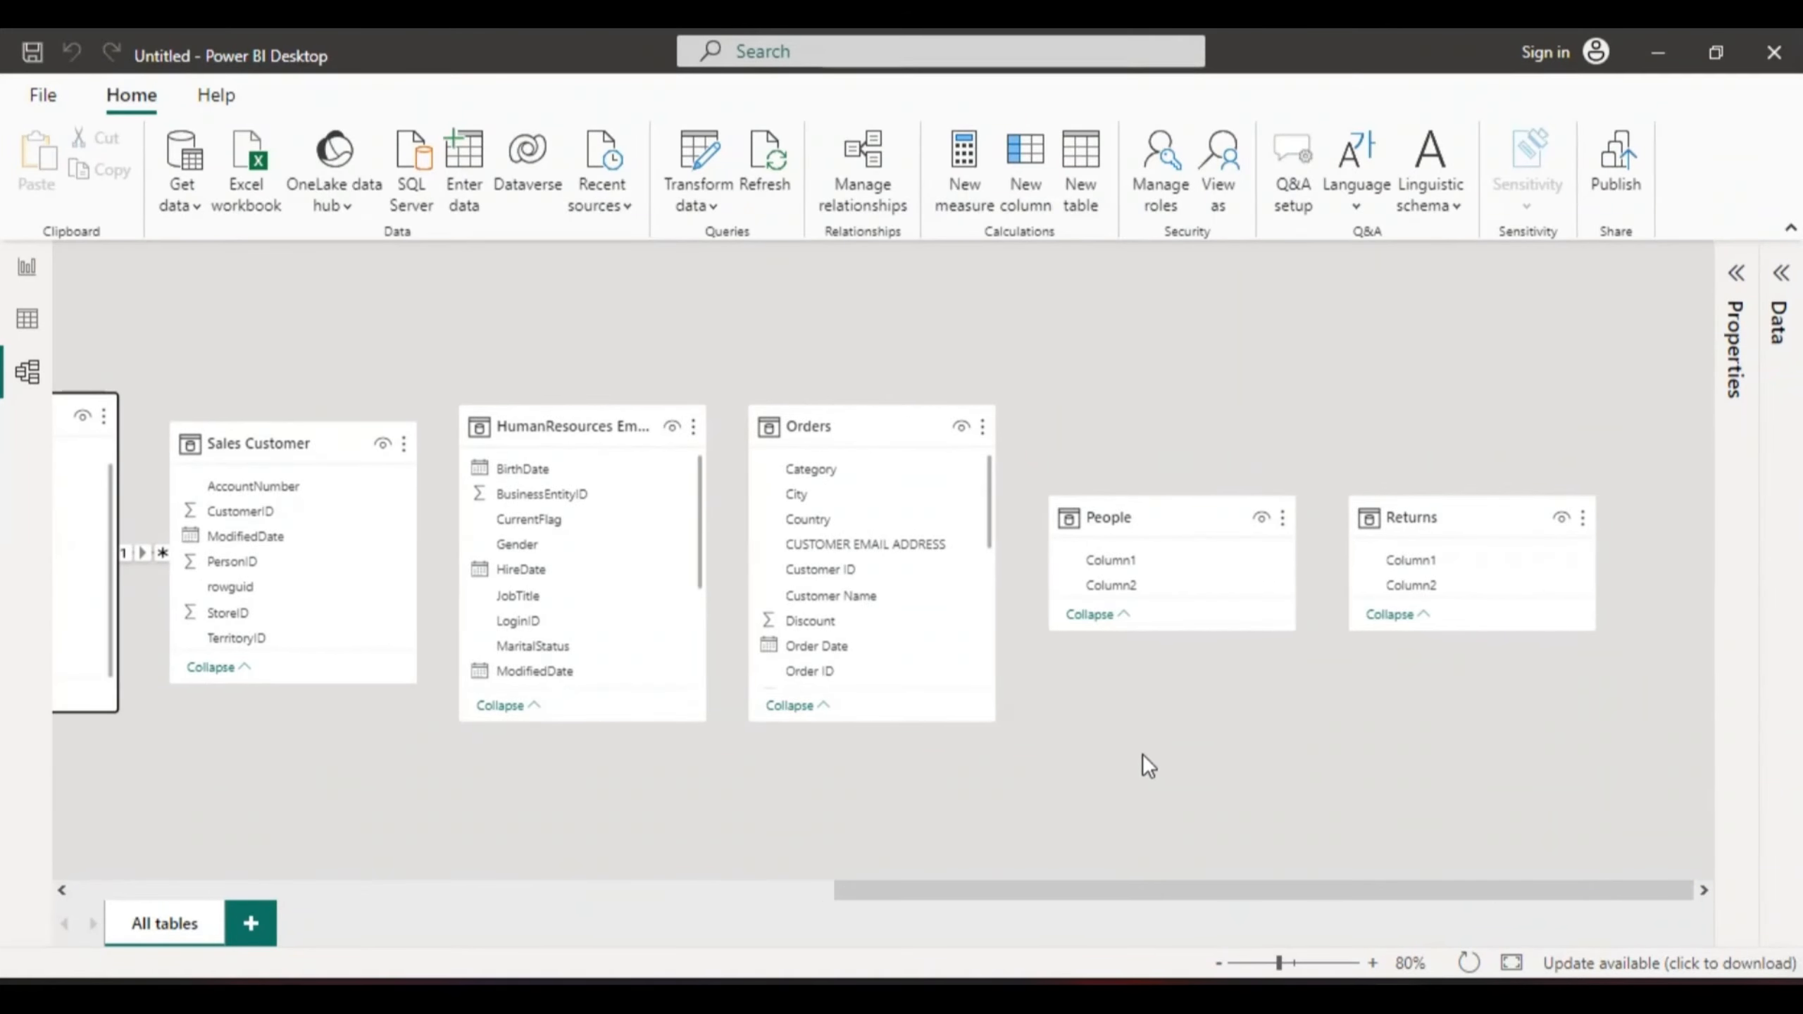
# - Return to Report view and leave treemap focus mode to show Page 1's treemap and donut
pyautogui.click(27, 269)
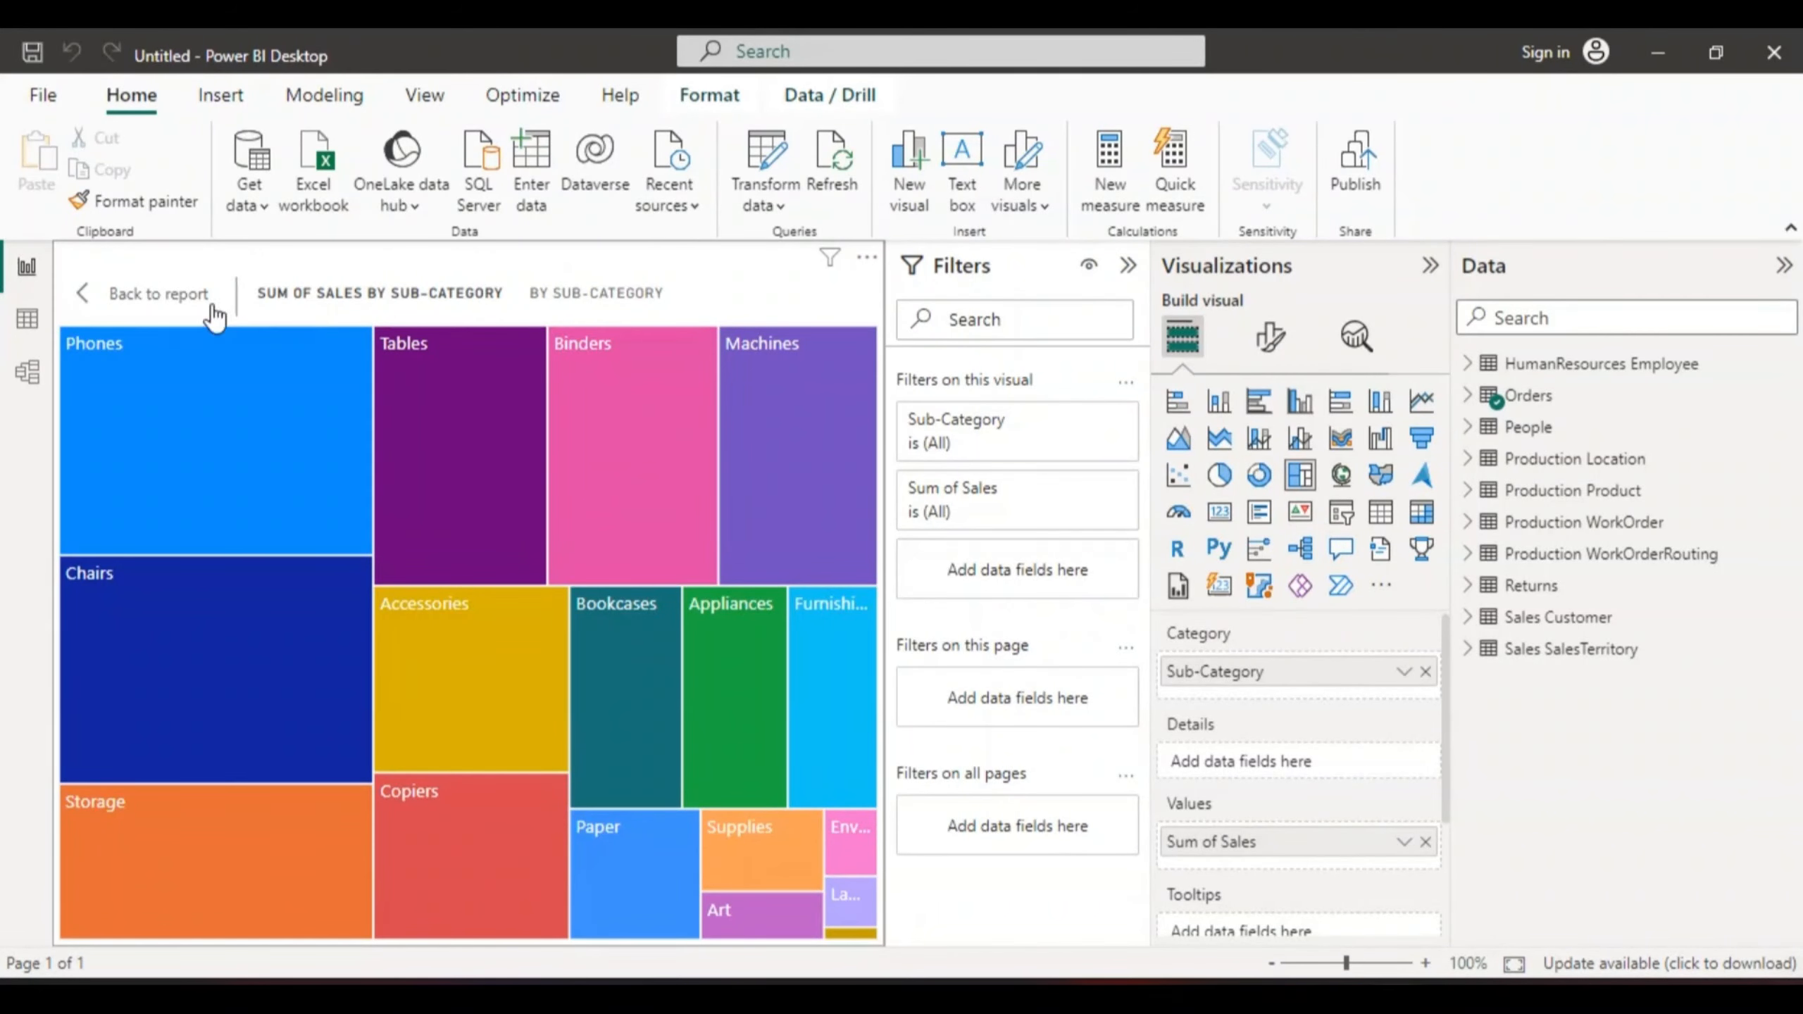
pyautogui.click(152, 293)
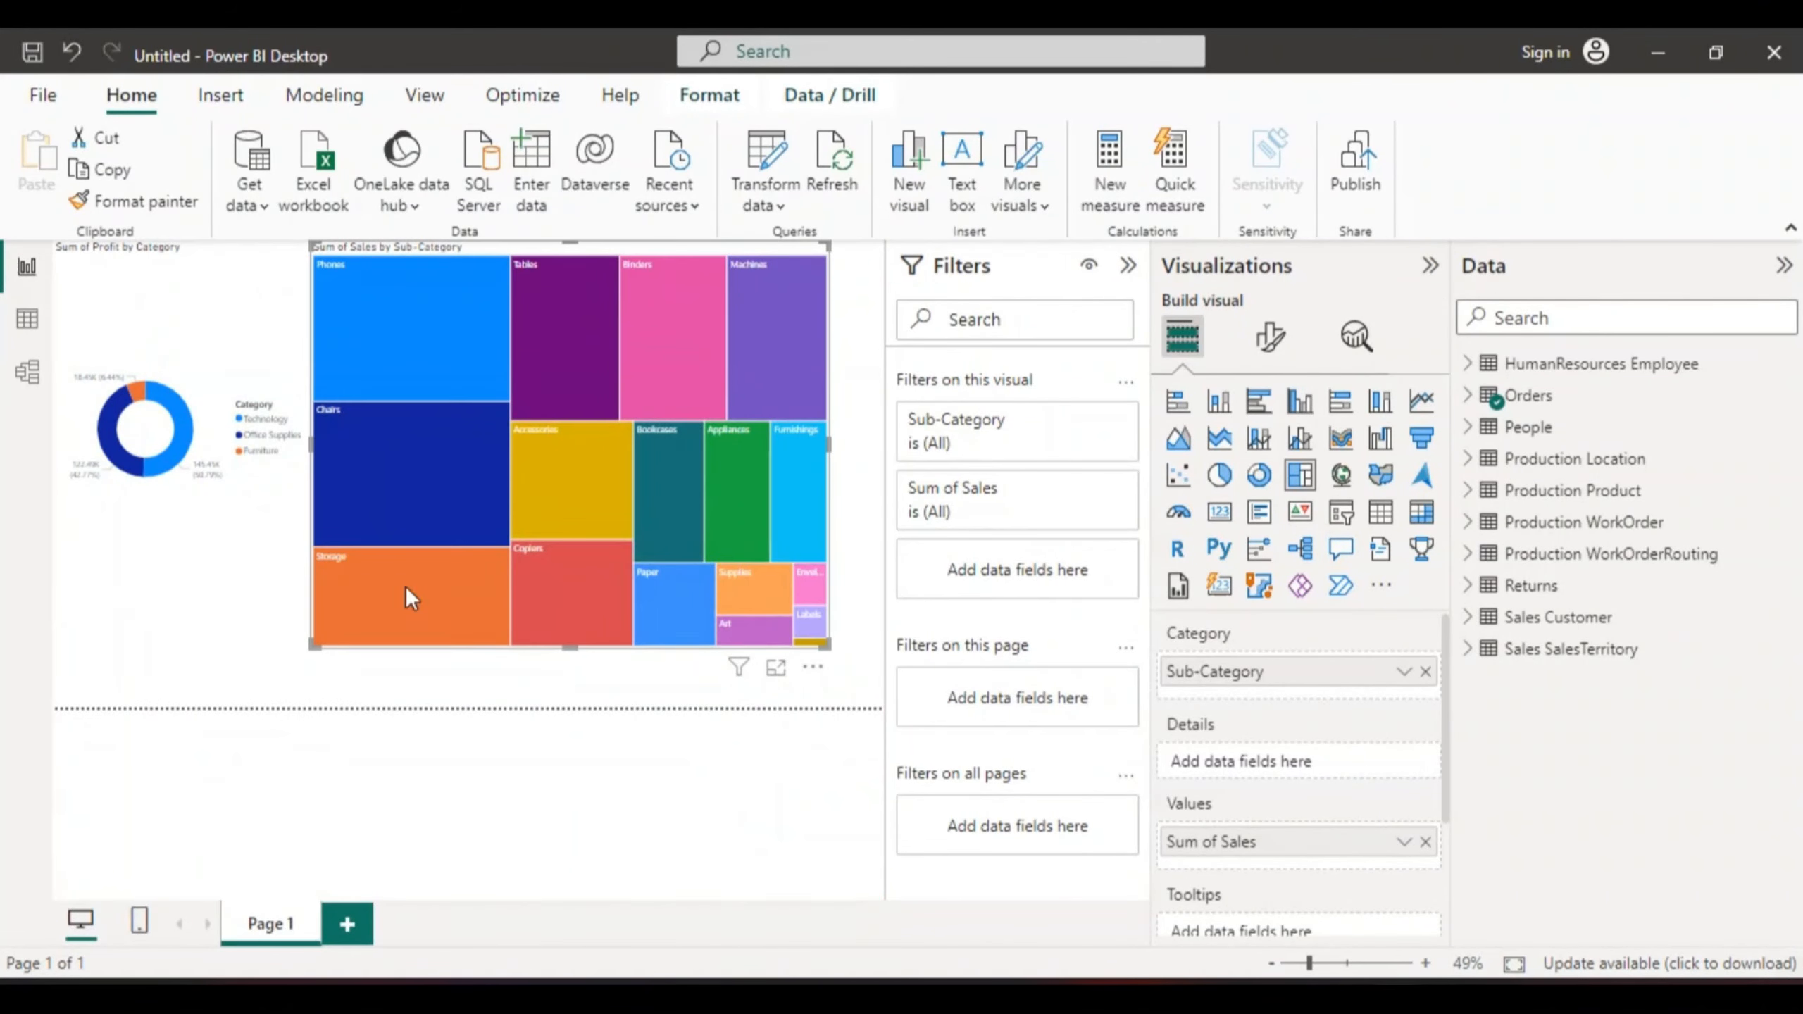
# - Add Page 2 with a Sum of StandardCost column chart from Production Product
pyautogui.click(347, 923)
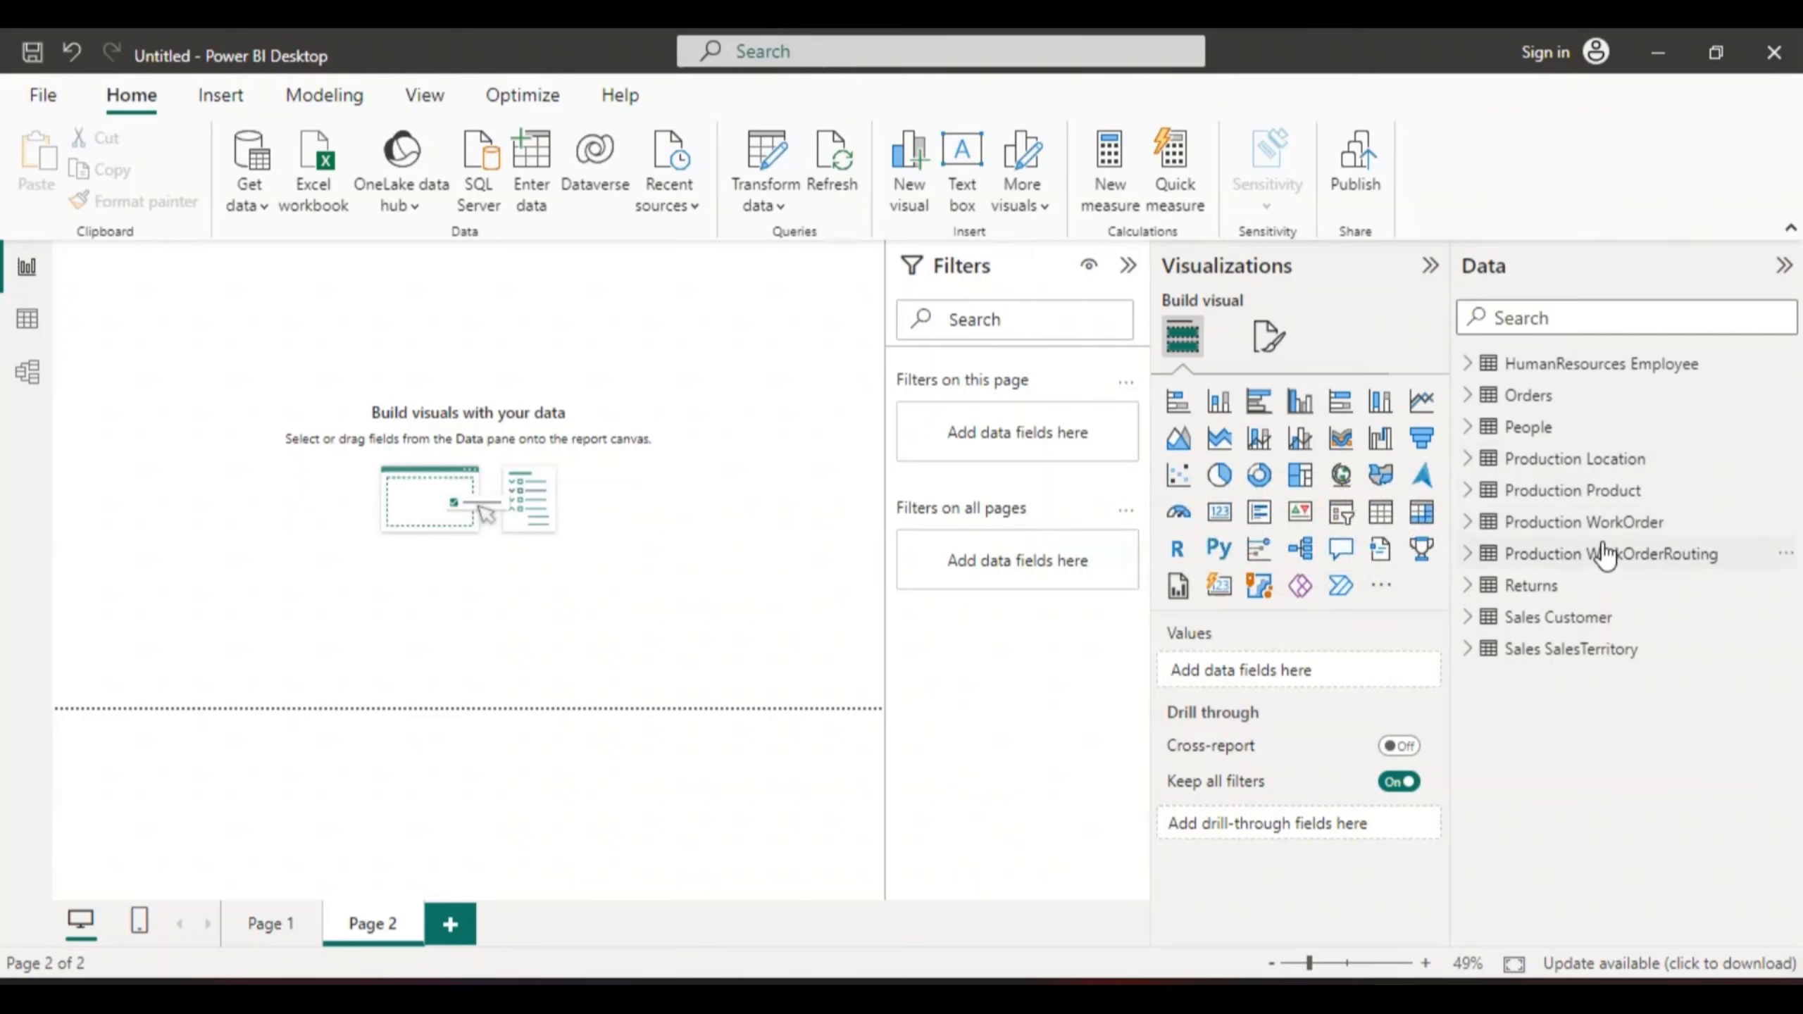
pyautogui.click(1572, 494)
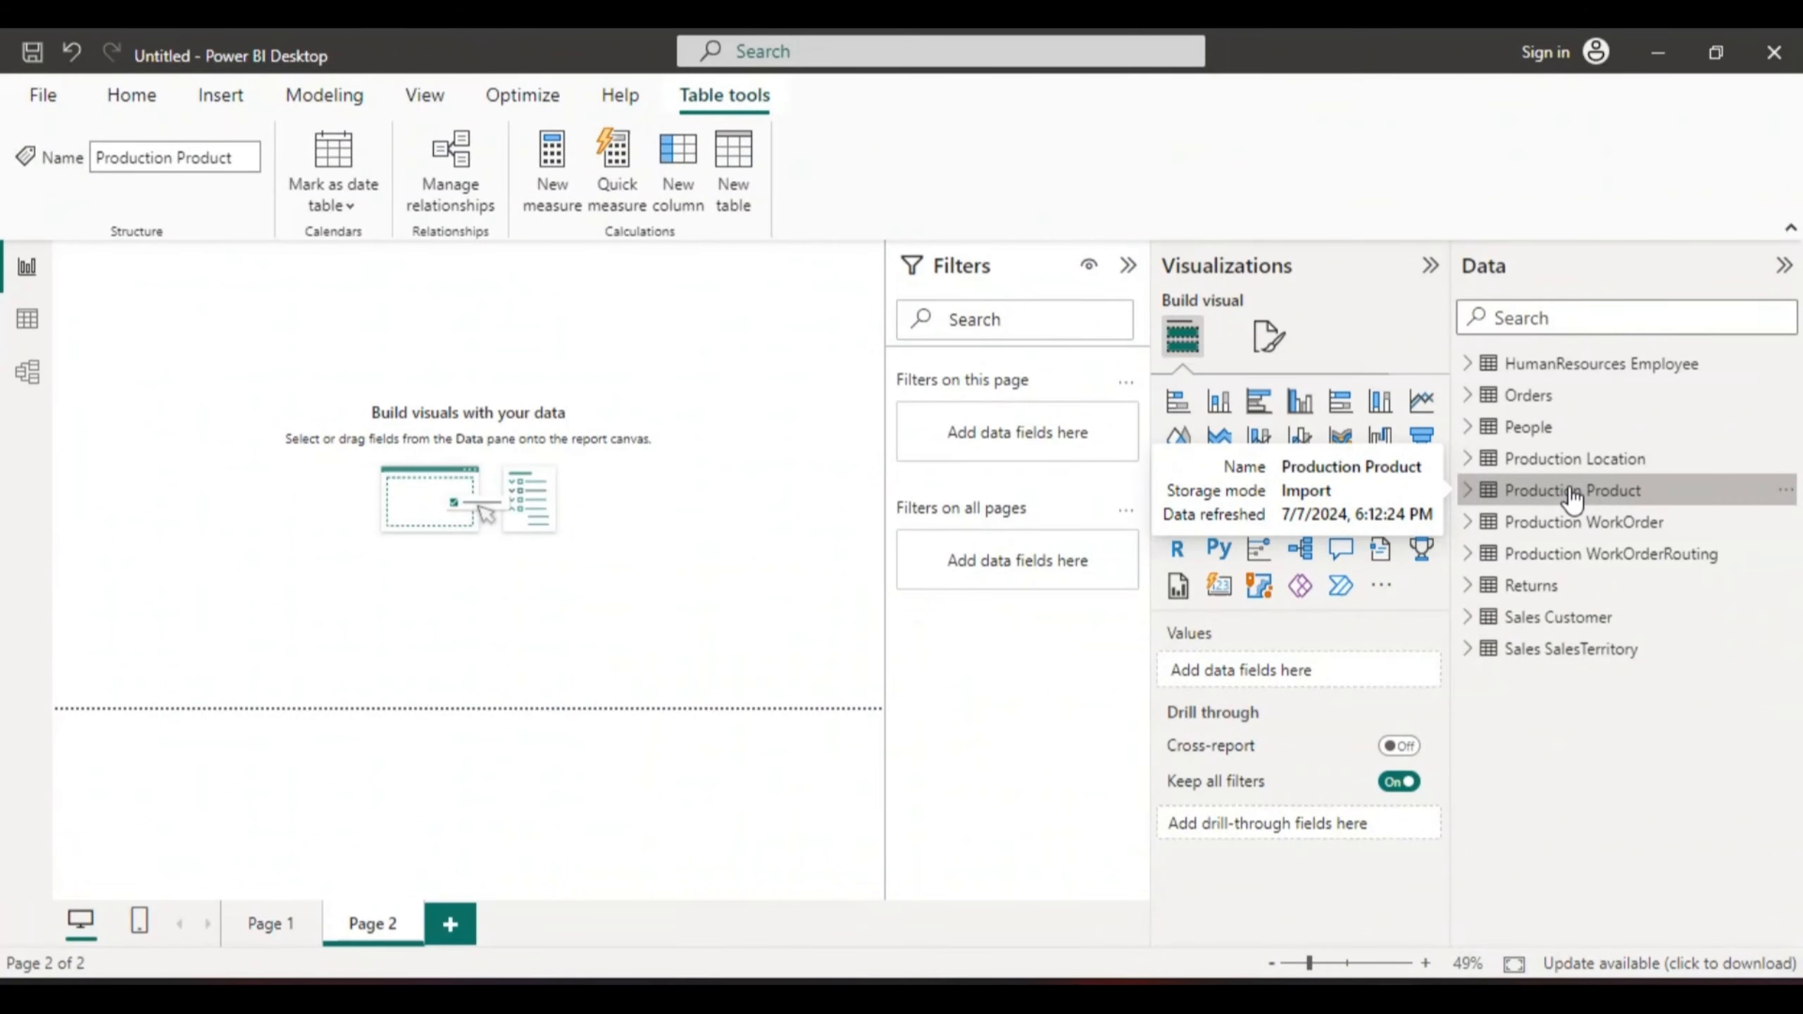
pyautogui.click(1466, 490)
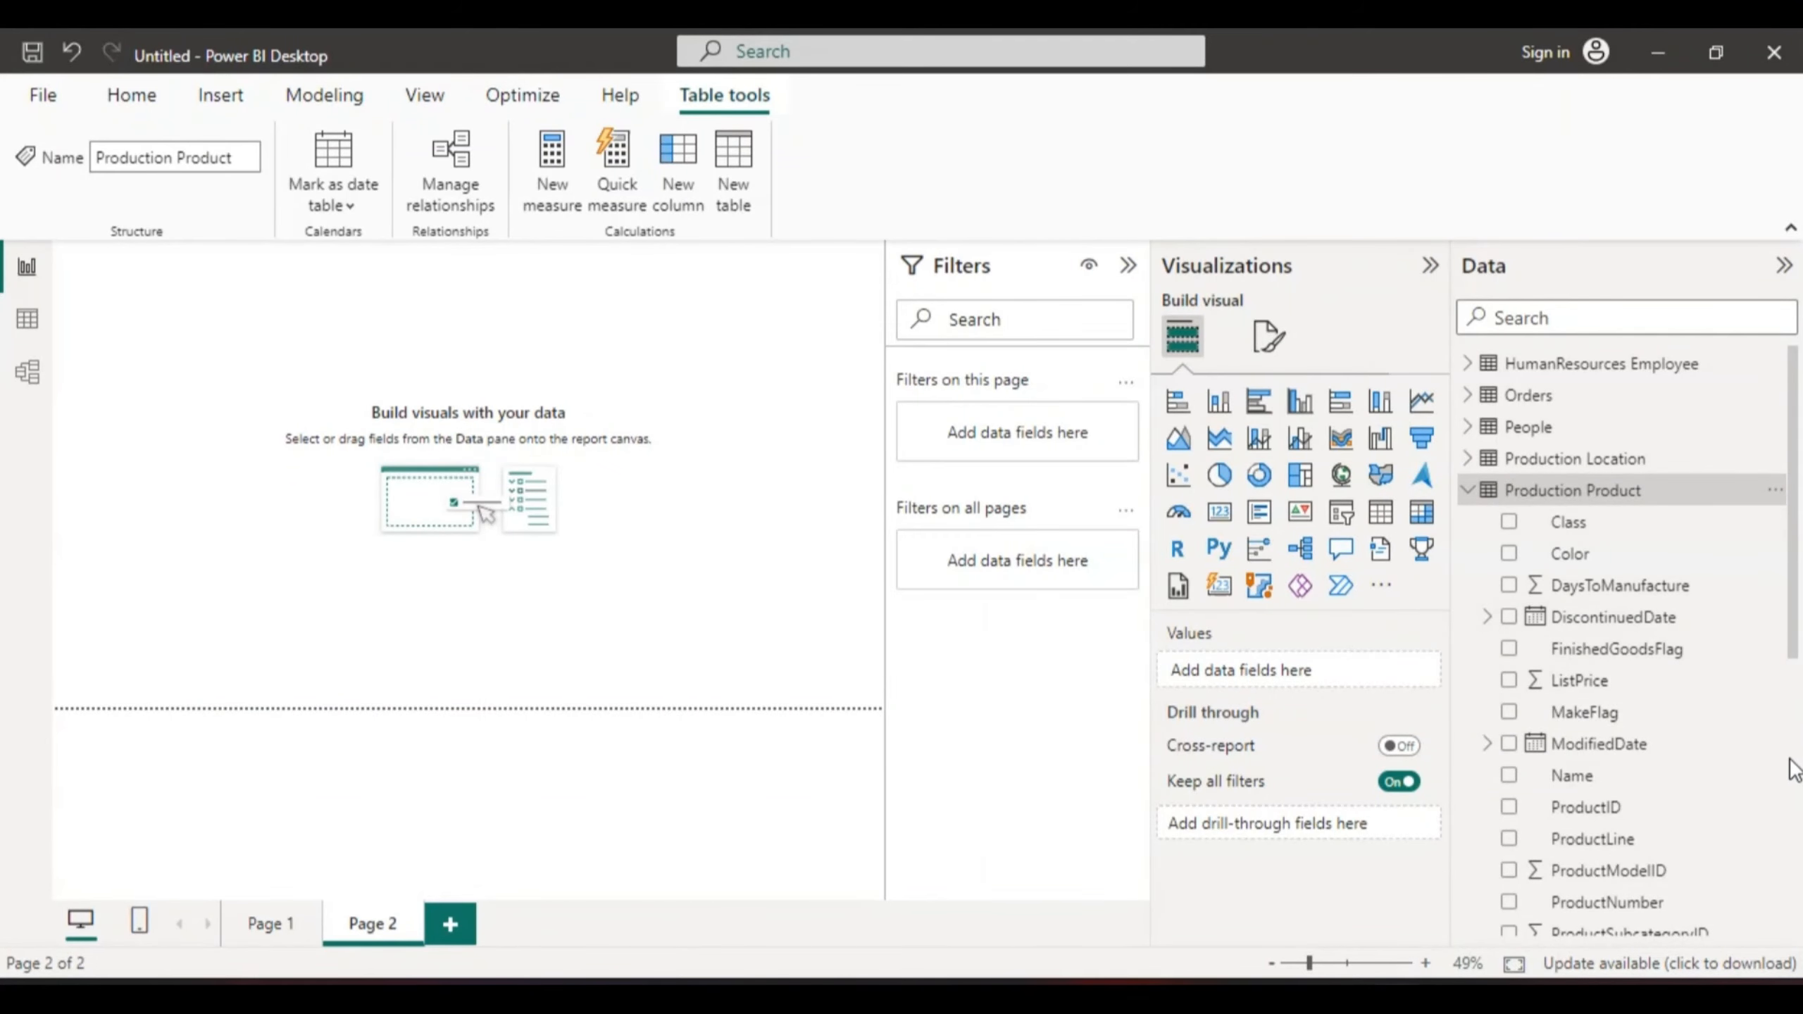
pyautogui.moveTo(1794, 645); pyautogui.dragTo(1801, 835)
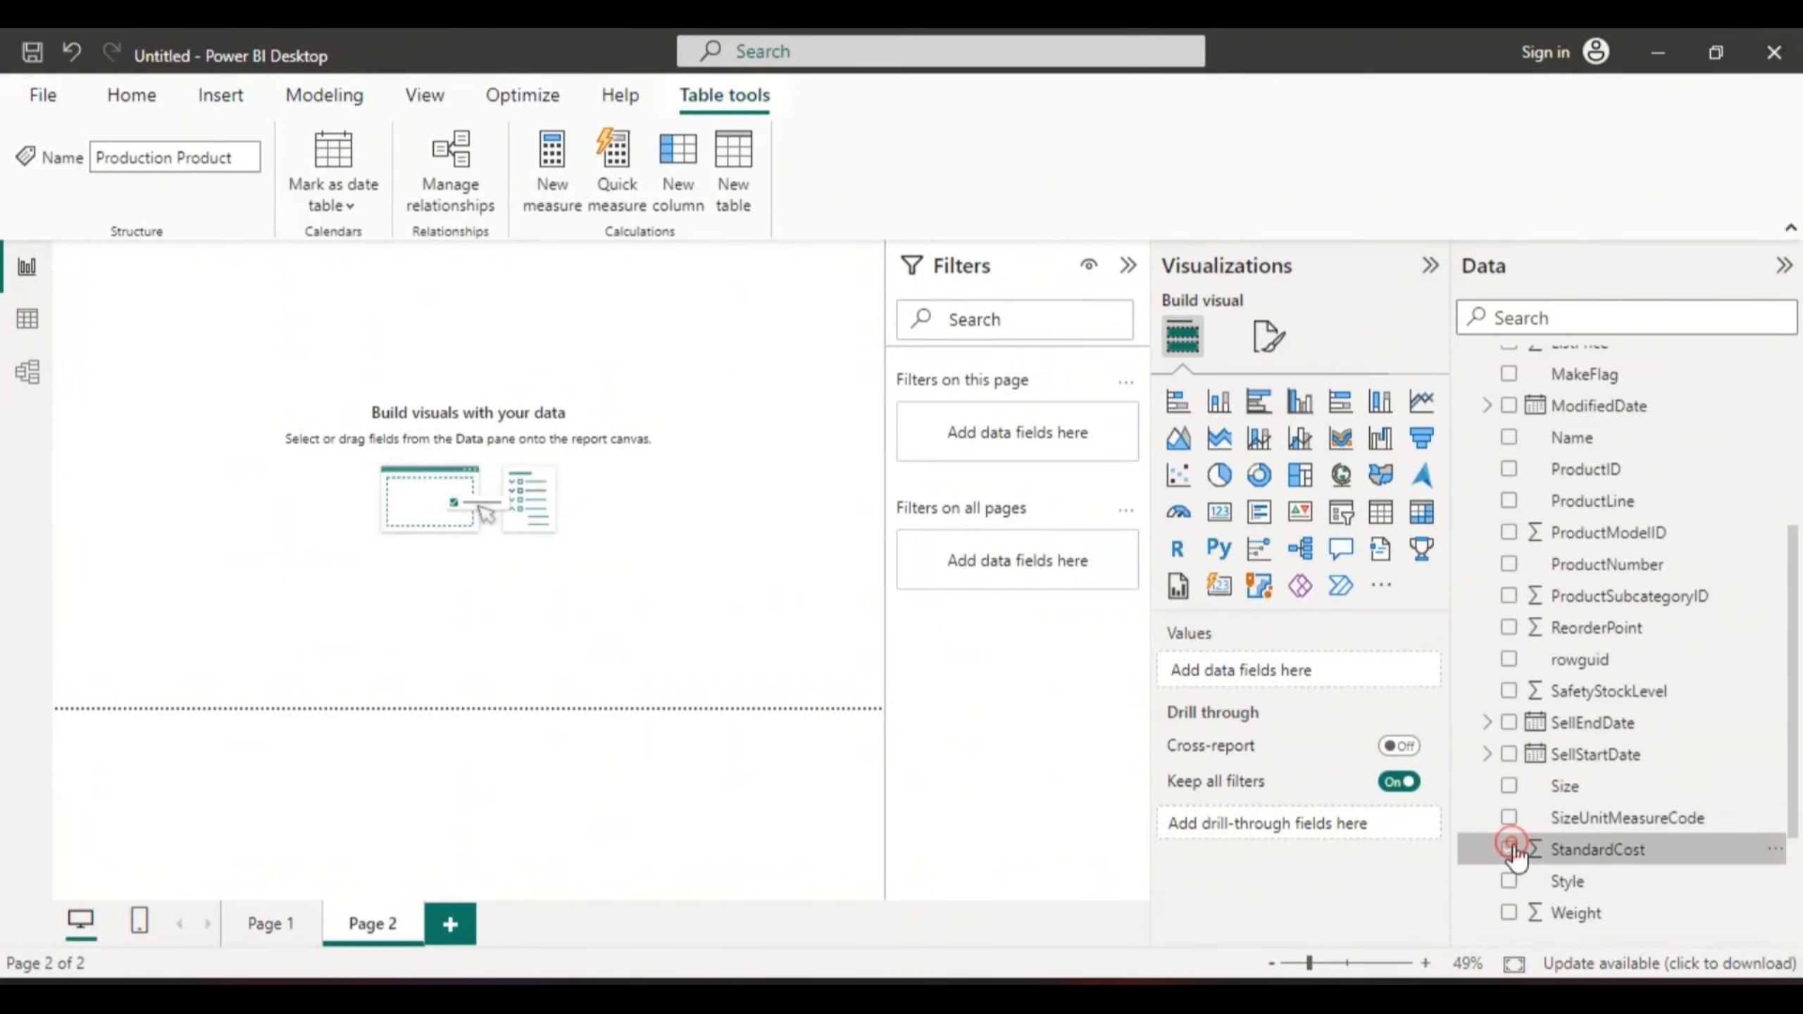
pyautogui.click(1510, 849)
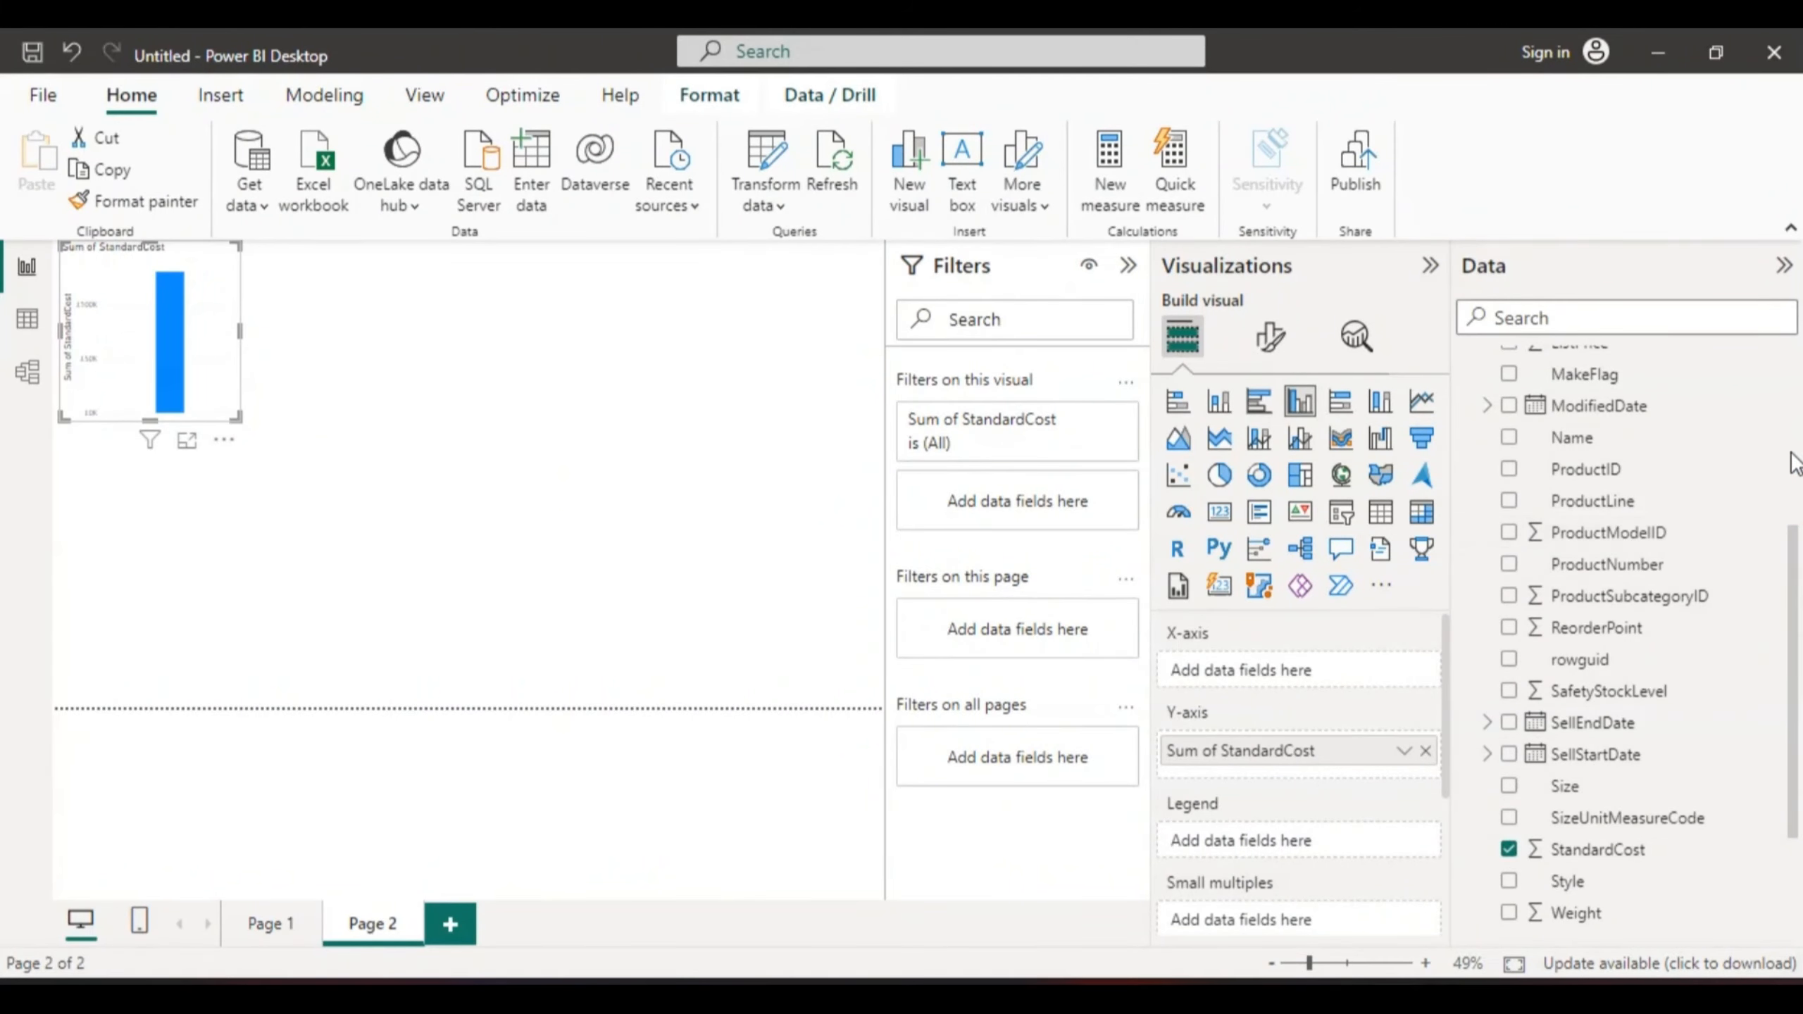
pyautogui.moveTo(1792, 563); pyautogui.dragTo(1787, 425)
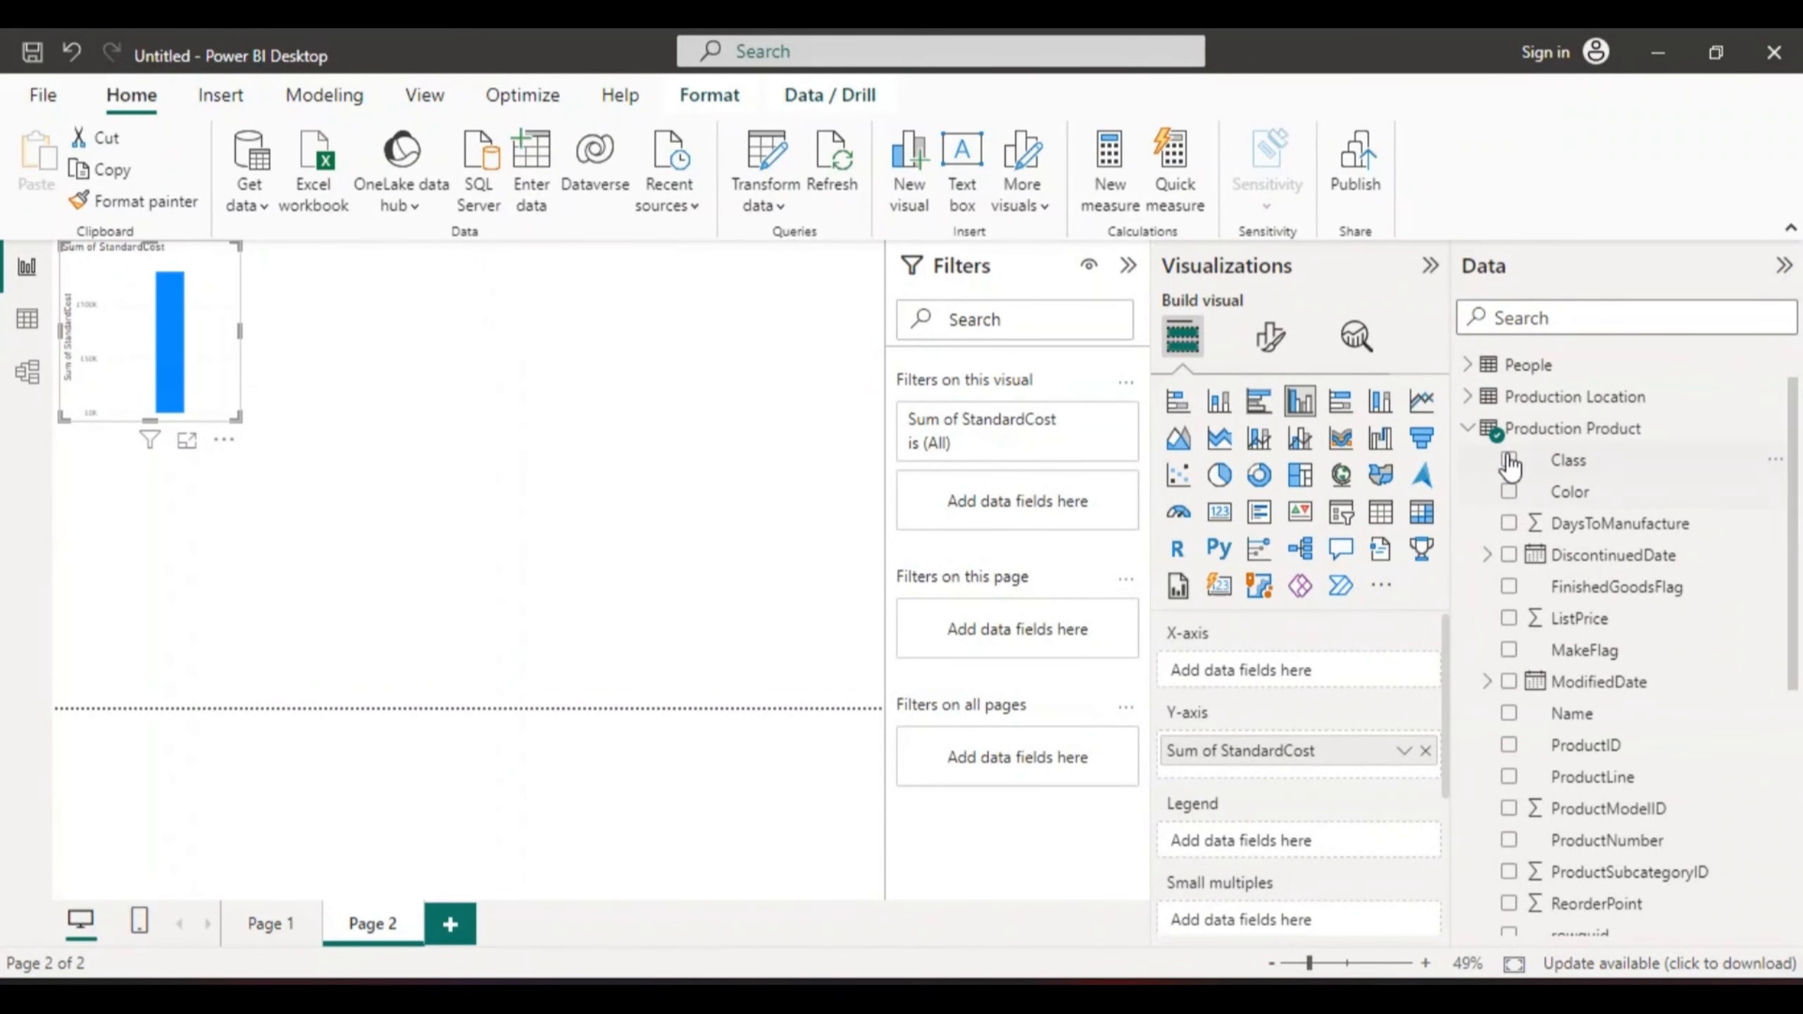
pyautogui.click(1468, 428)
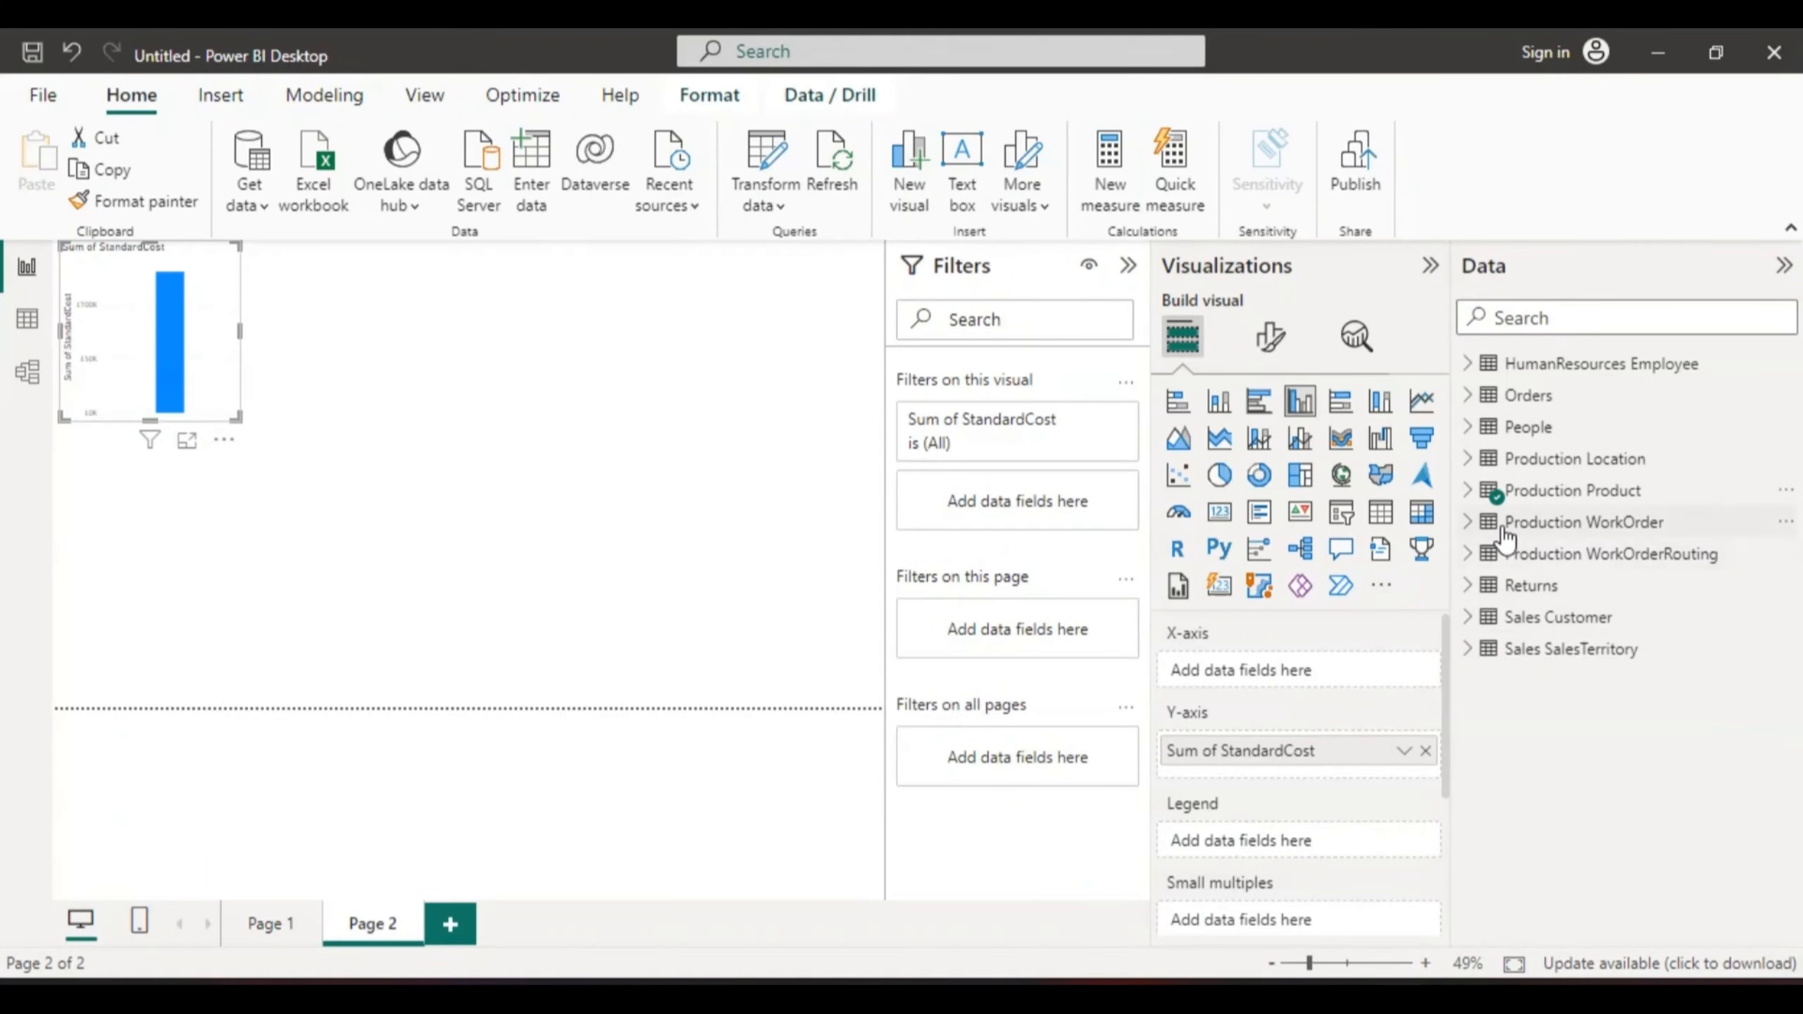
# - Add Production WorkOrder's OrderQty to the StandardCost chart and enlarge it in focus mode
pyautogui.click(1469, 523)
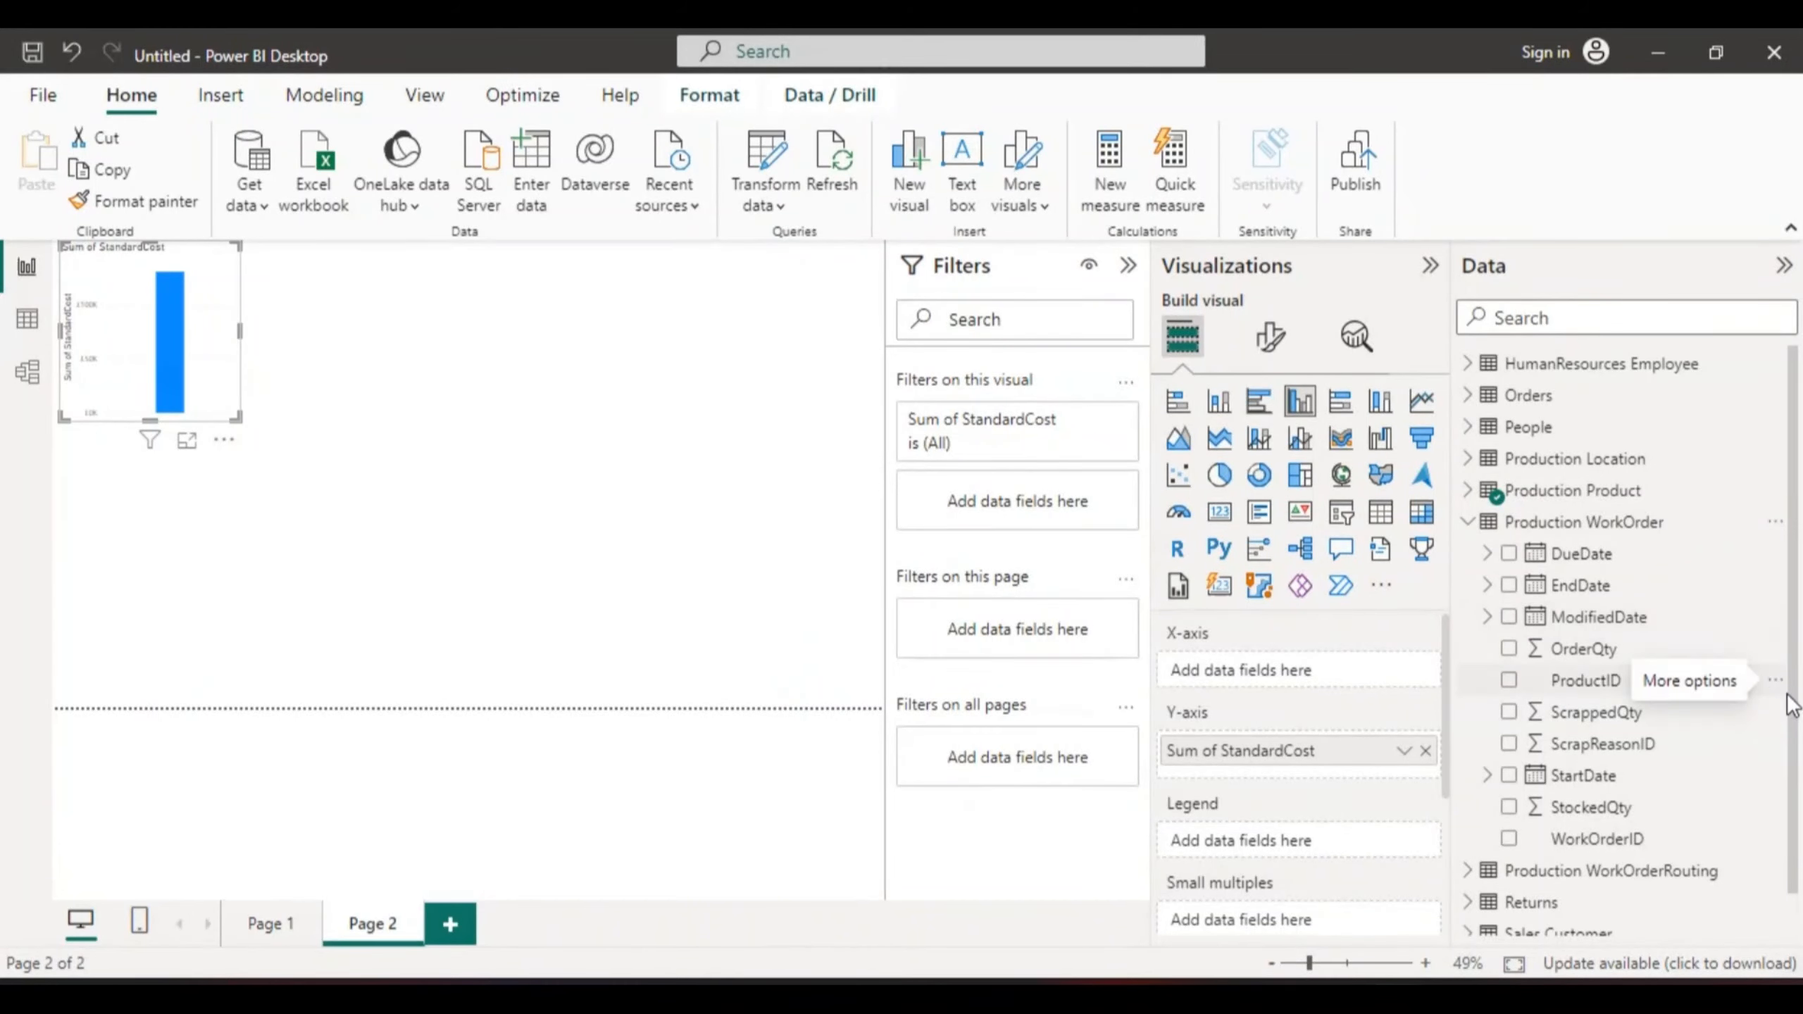
pyautogui.click(1509, 649)
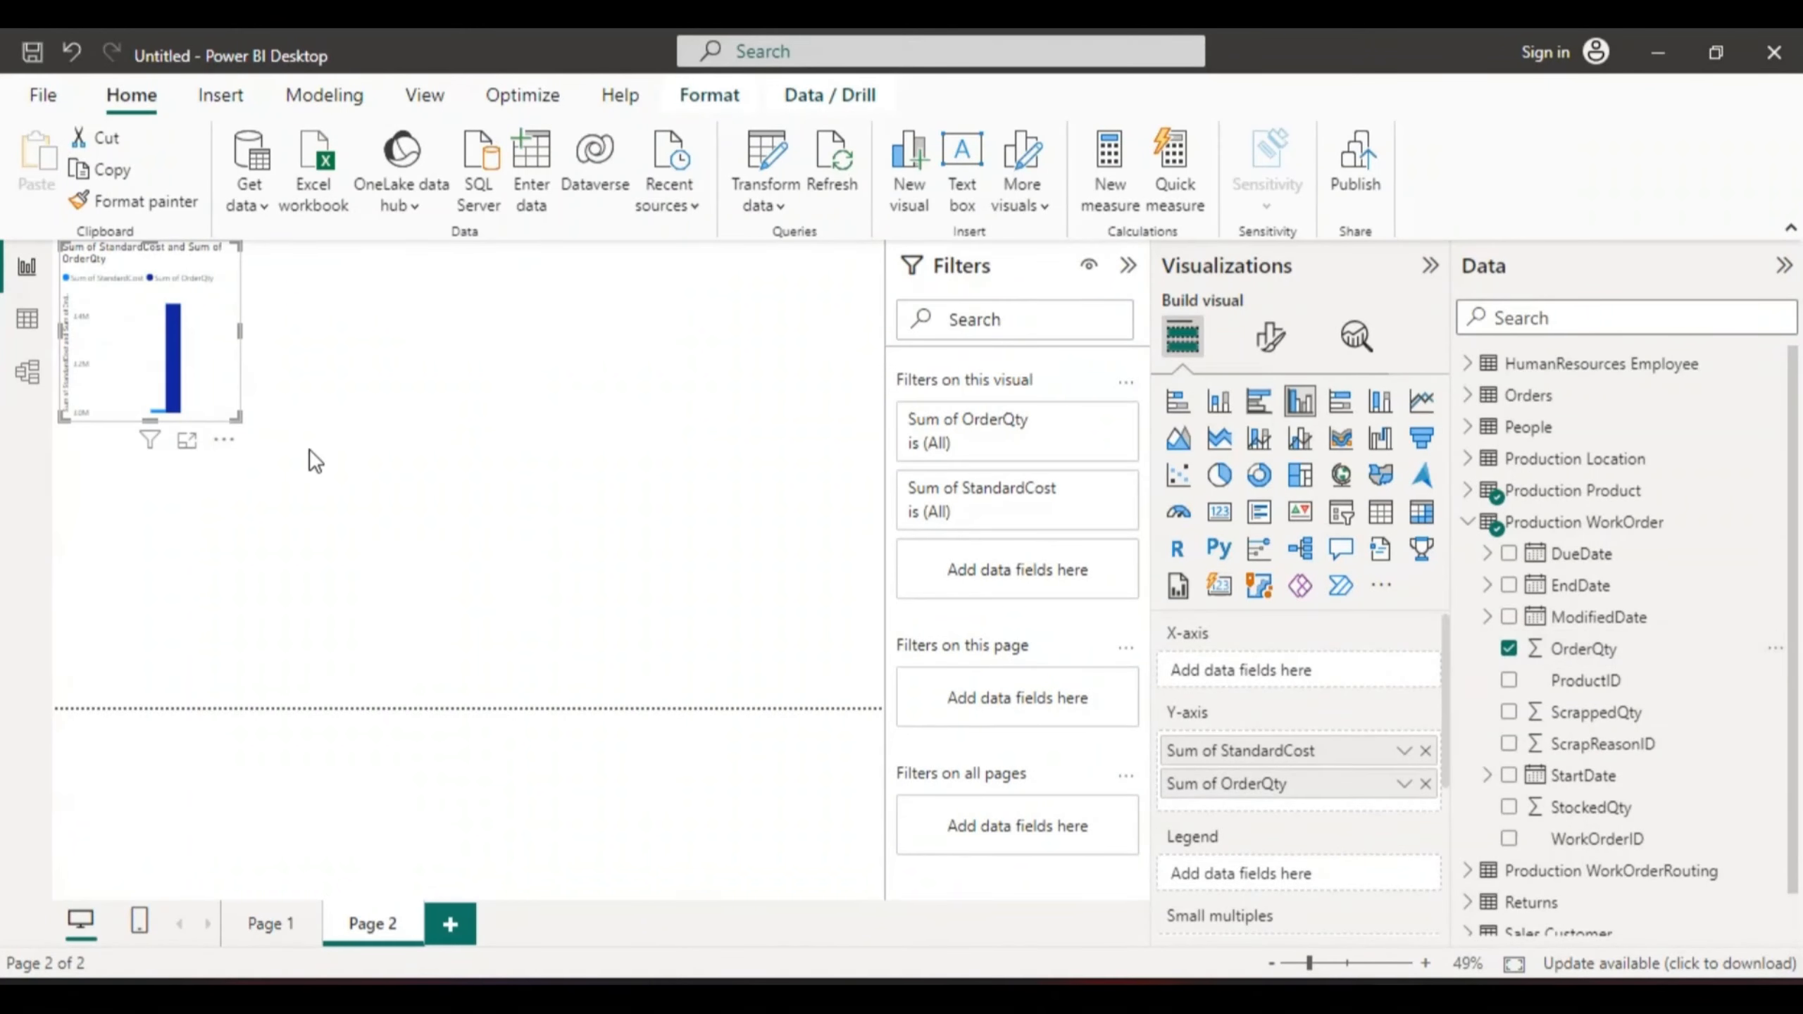
pyautogui.click(186, 441)
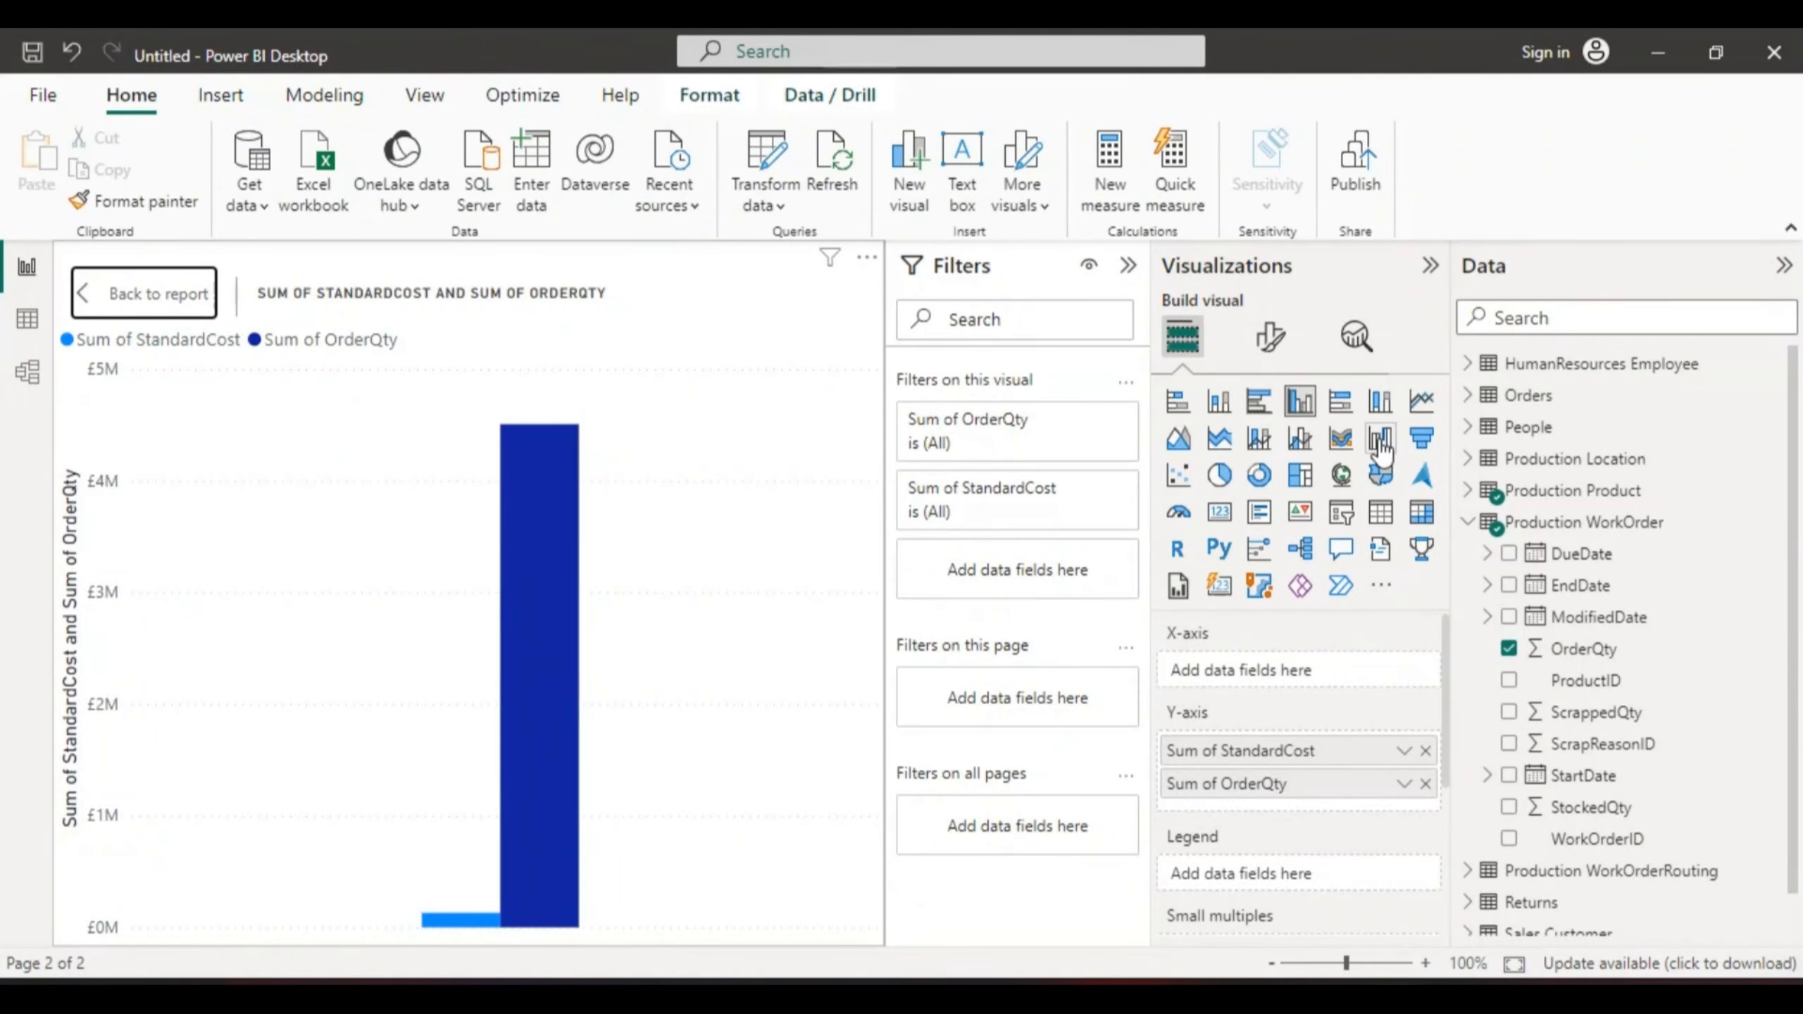
# - Change the Page 2 chart to a funnel, showing OrderQty at 3,458.5% of StandardCost
pyautogui.click(1423, 439)
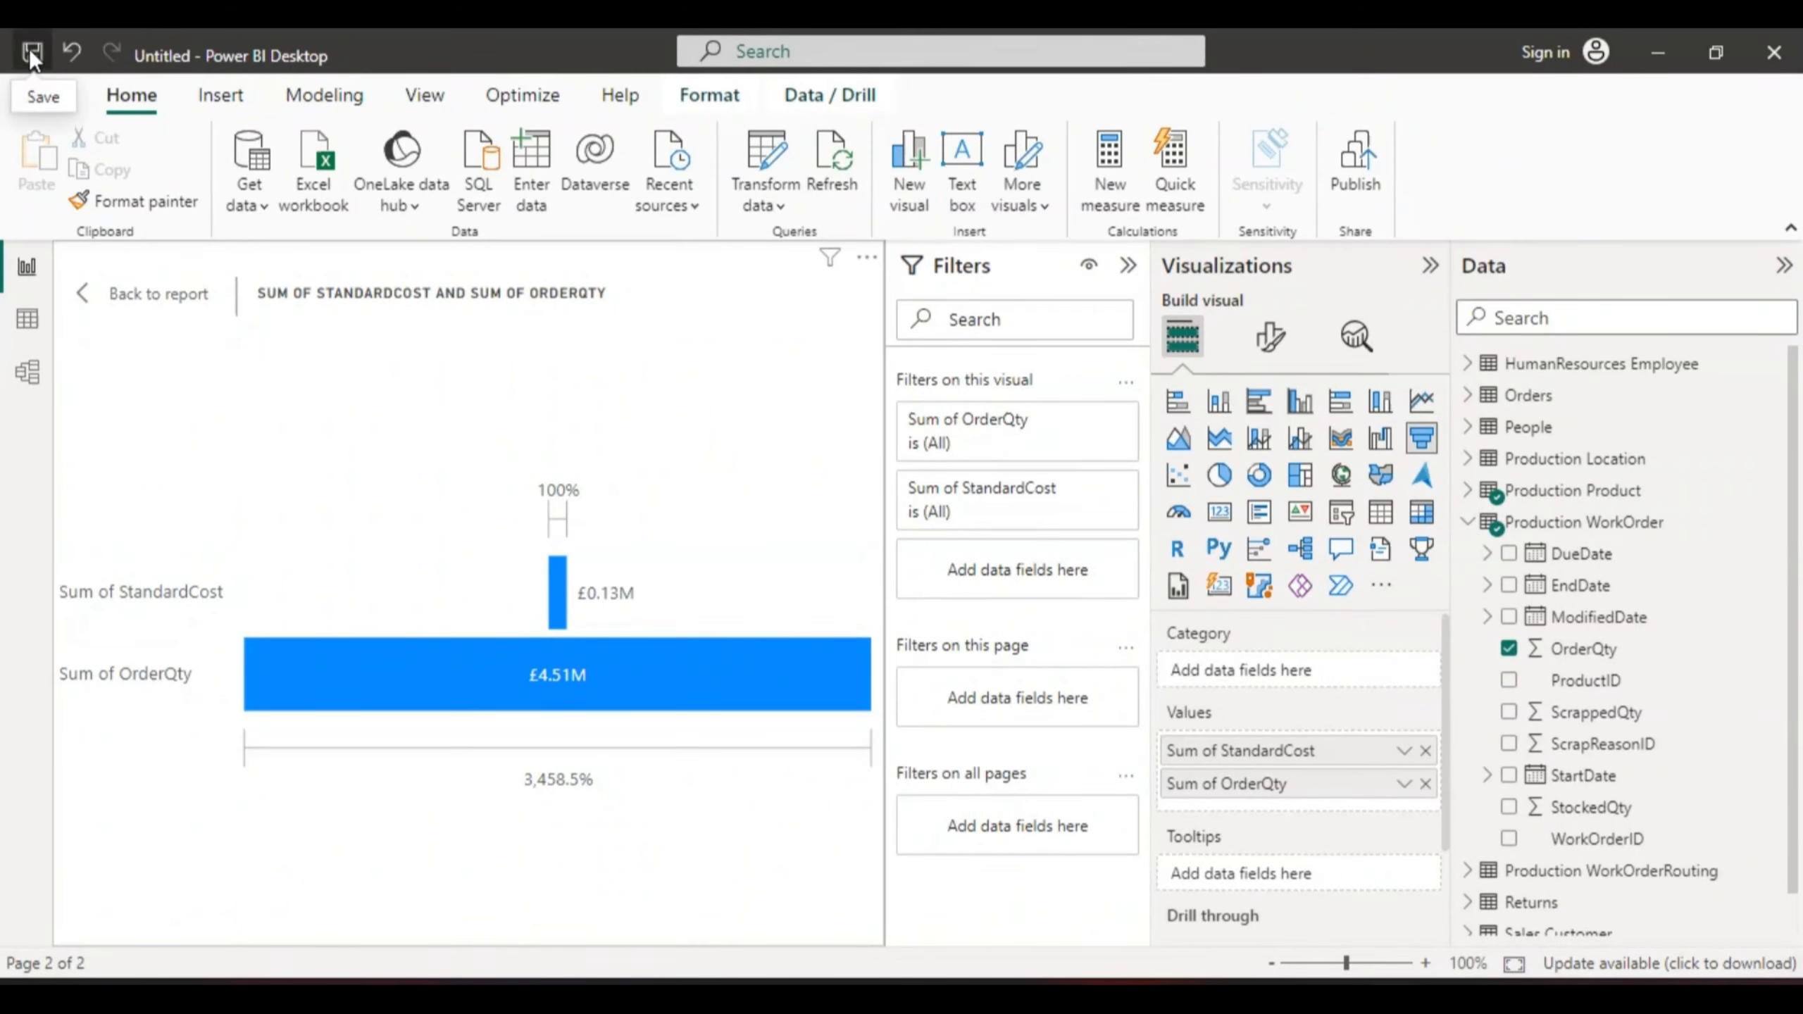
# - Save As 'sample_superstore by cdc day 3' as a Power BI .pbix file in DATA BANK
pyautogui.click(41, 96)
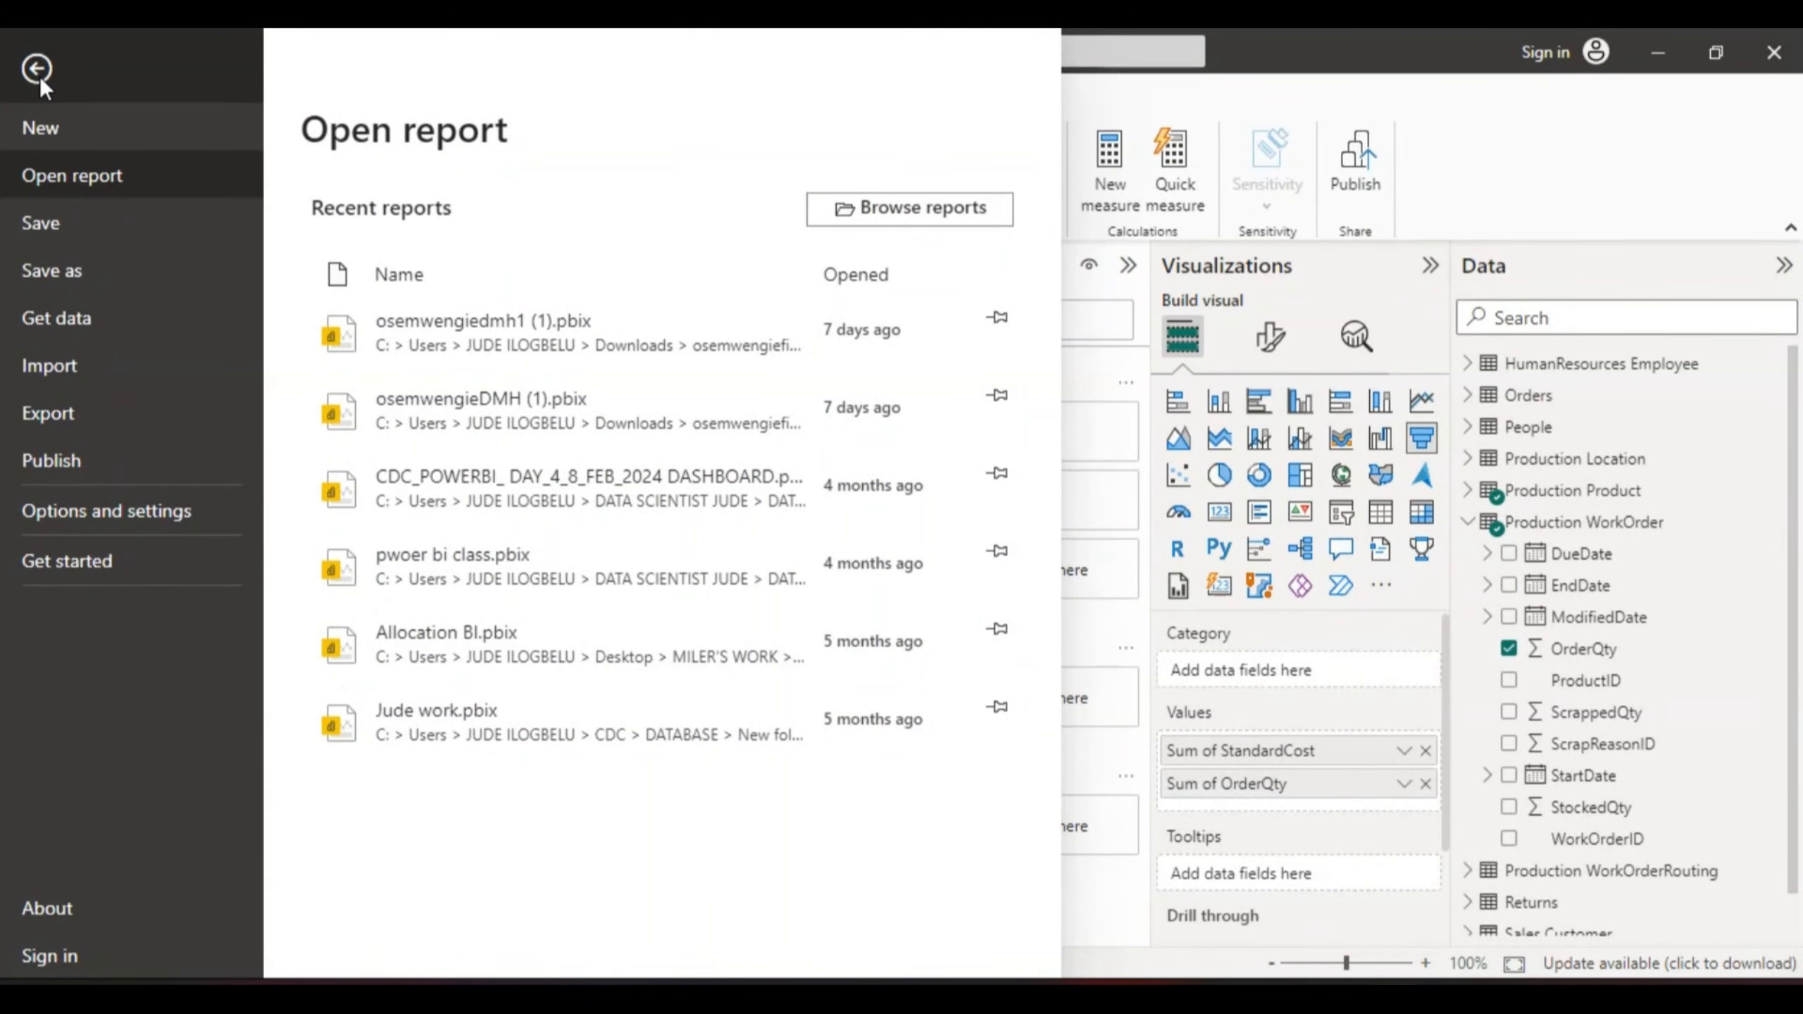
pyautogui.click(74, 270)
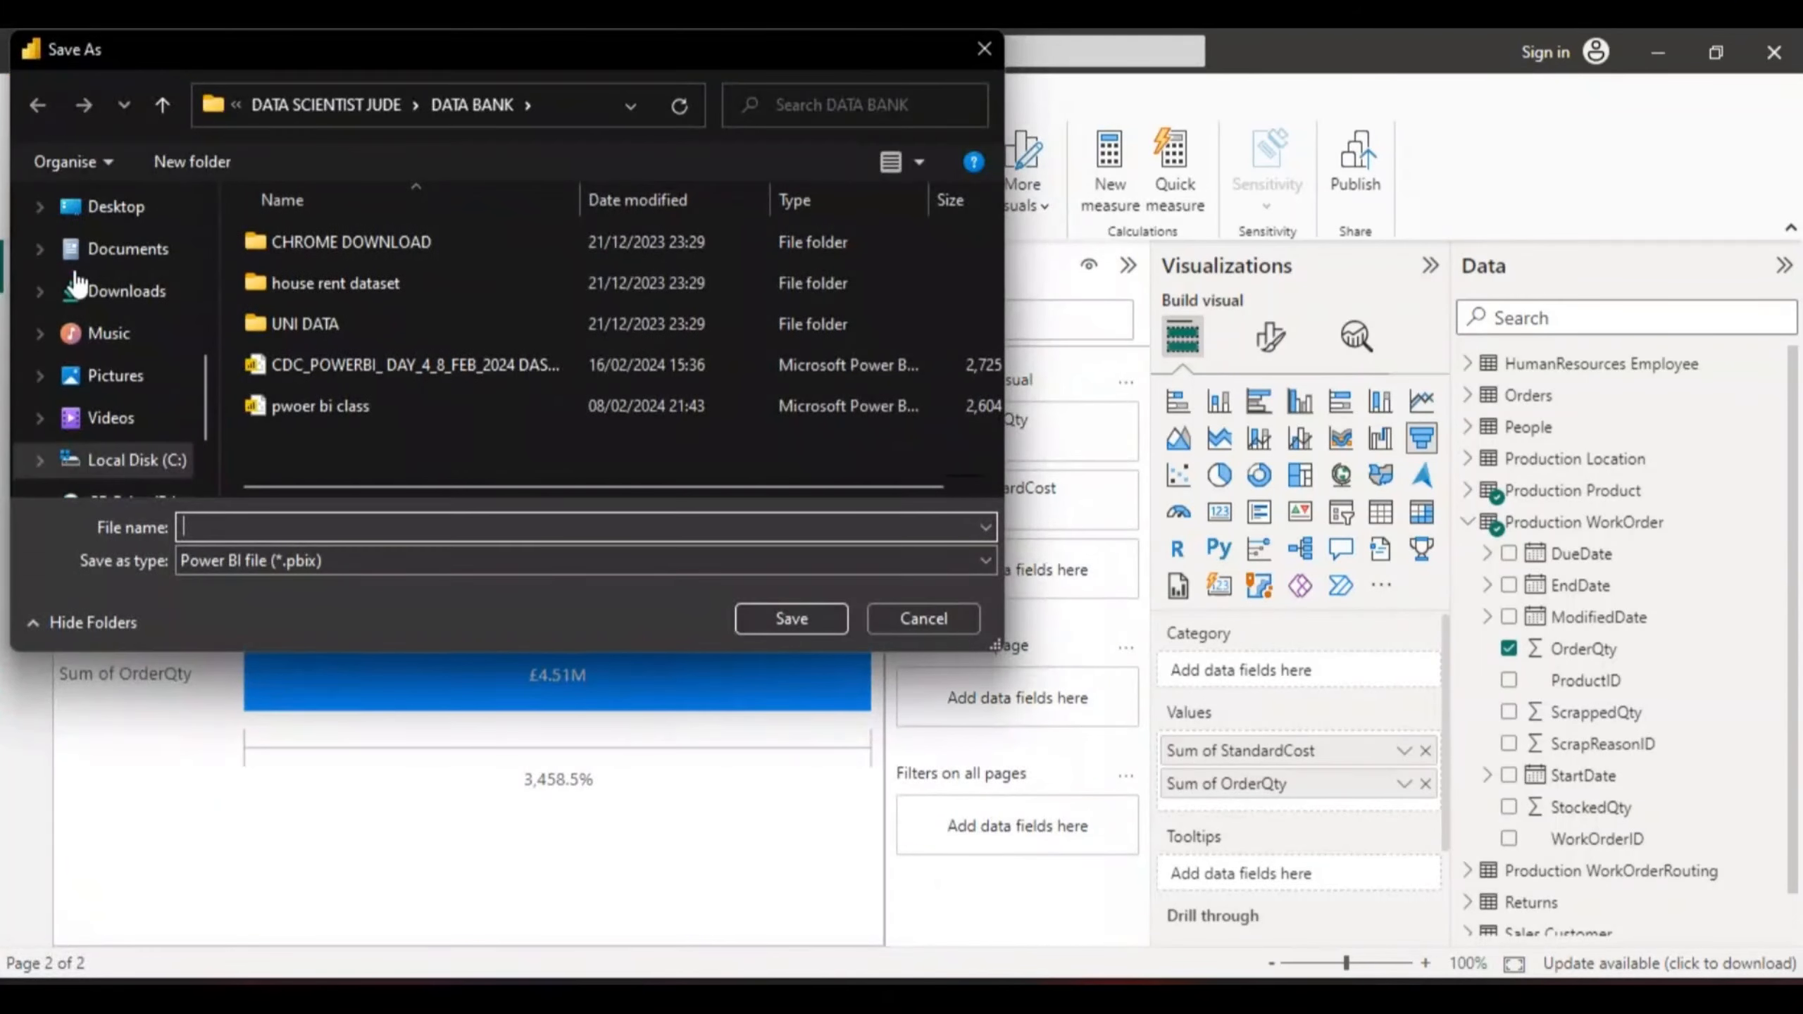
pyautogui.click(256, 525)
pyautogui.write('s')
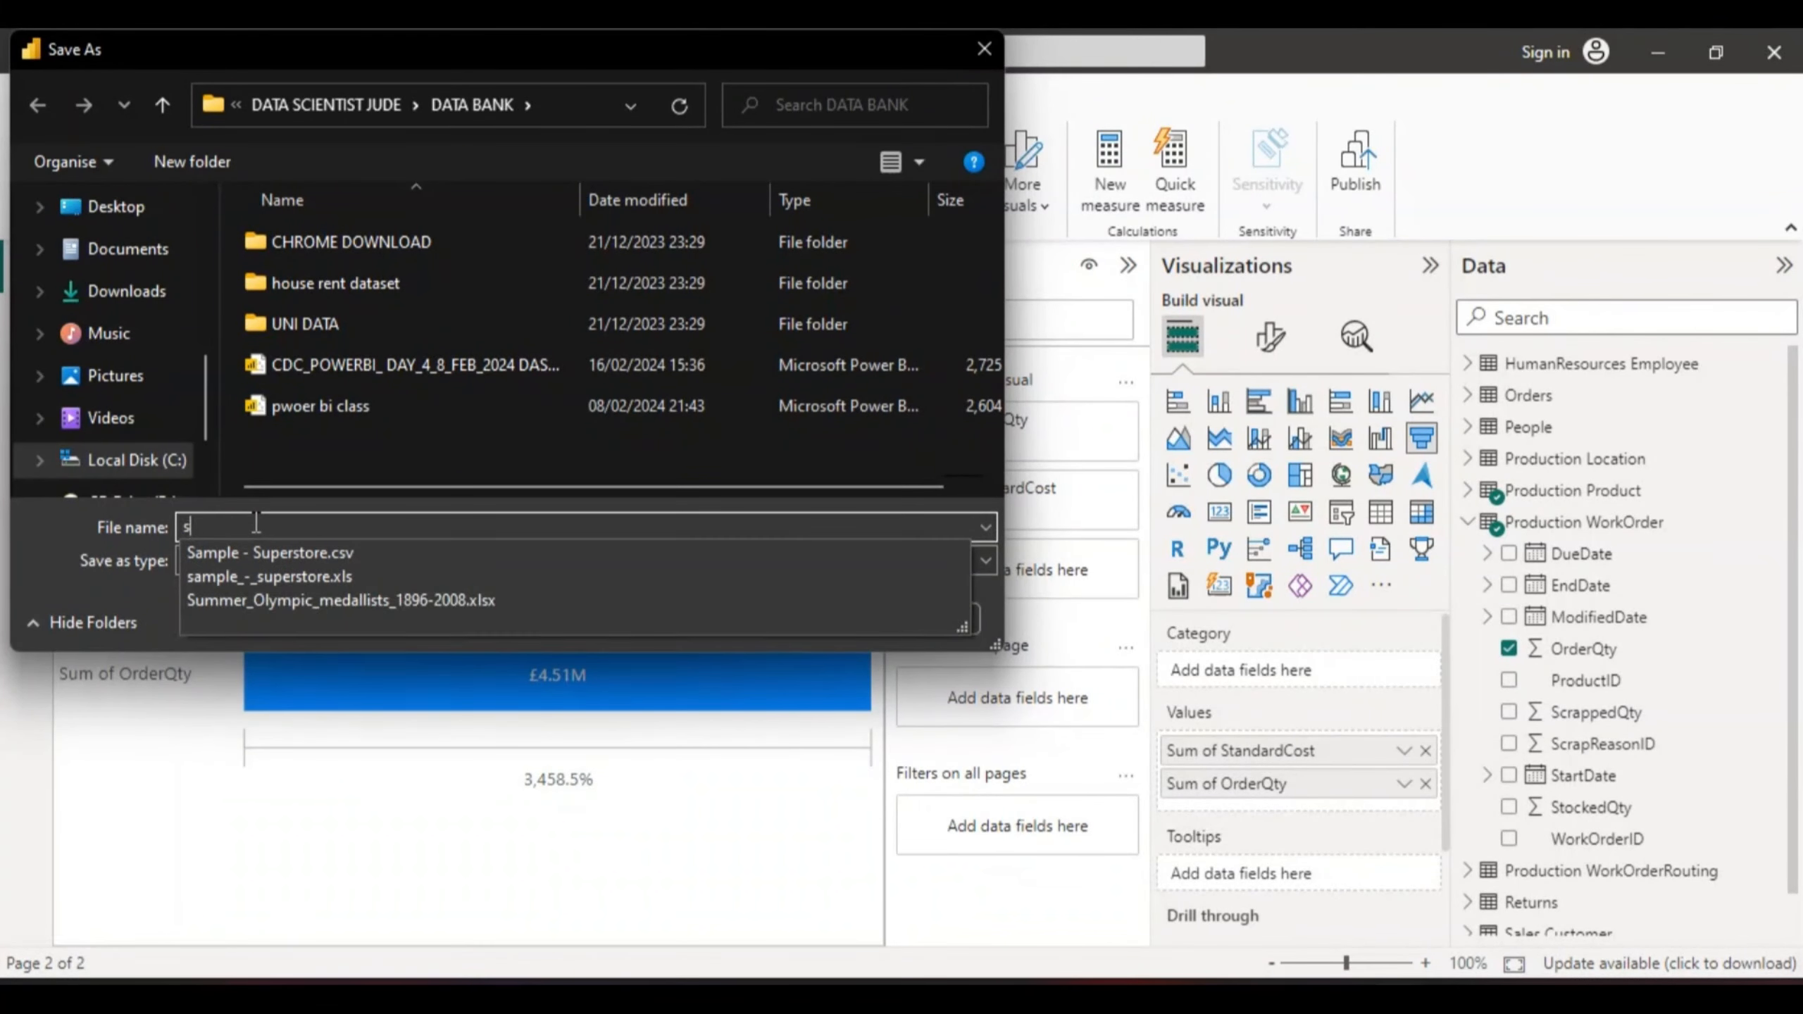
pyautogui.write('ample')
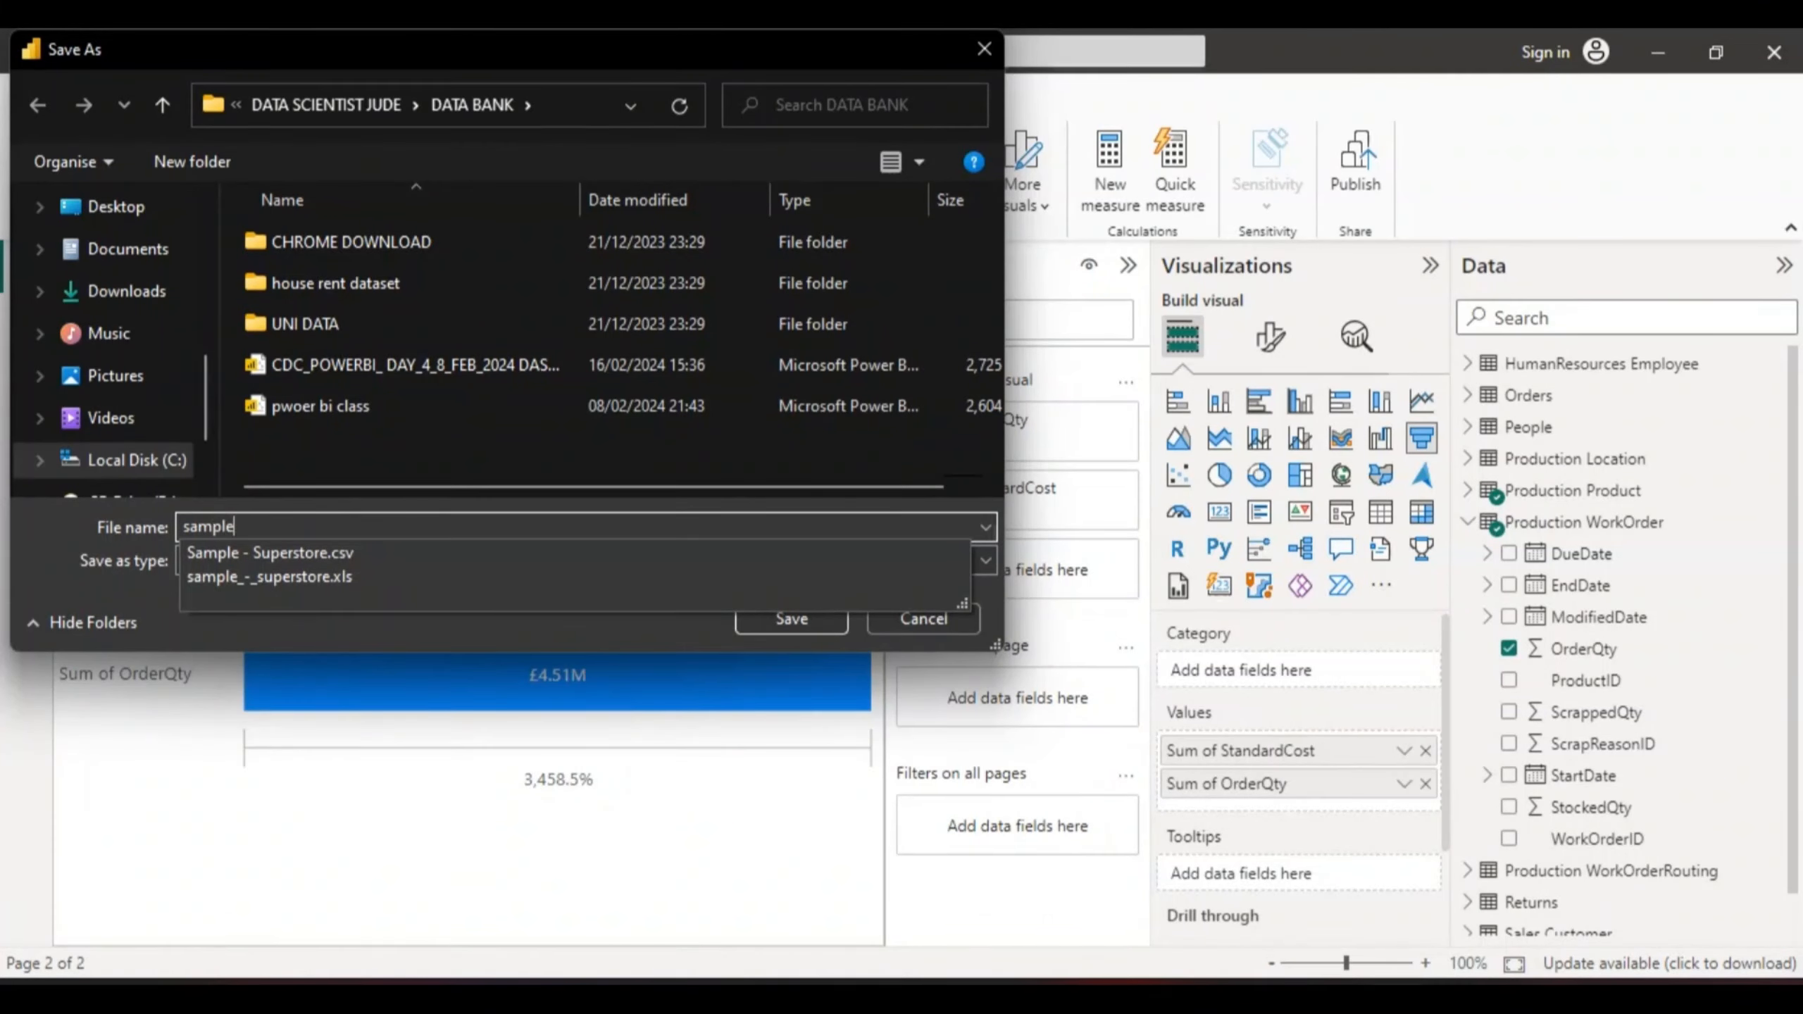
pyautogui.write('_su')
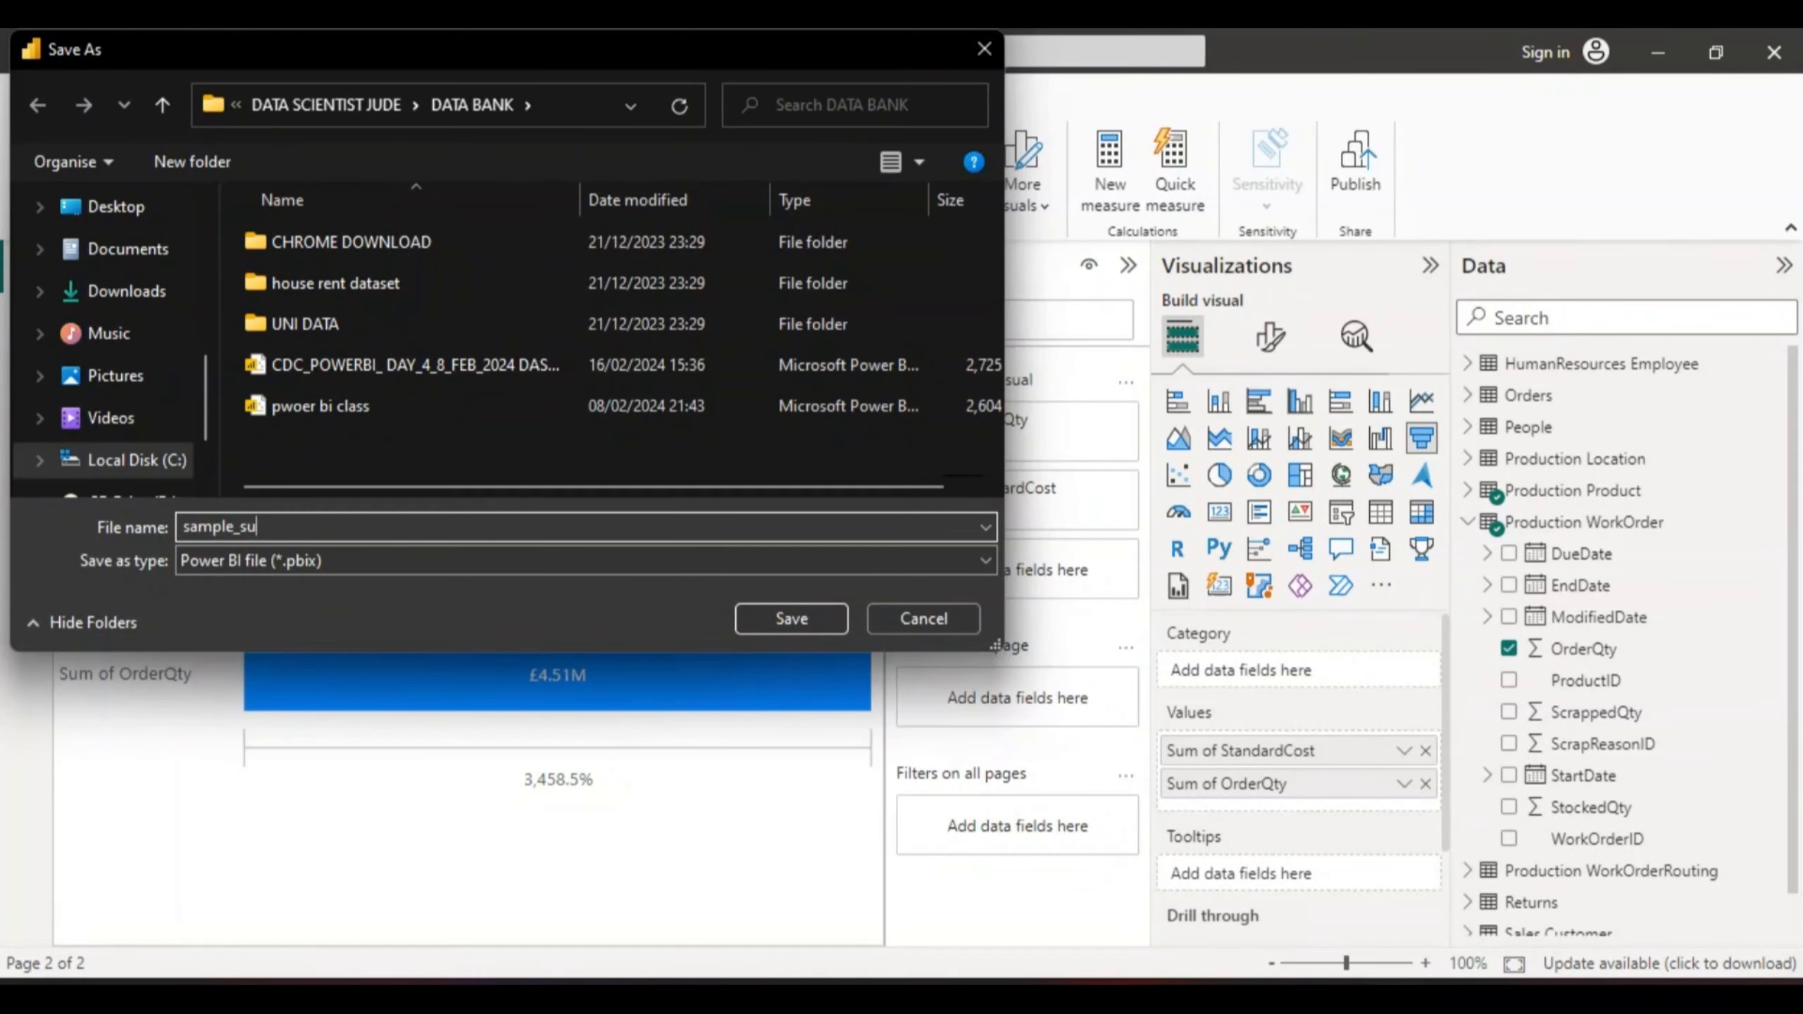
pyautogui.write('perstoe')
pyautogui.press('BackSpace')
pyautogui.write('re by cdc')
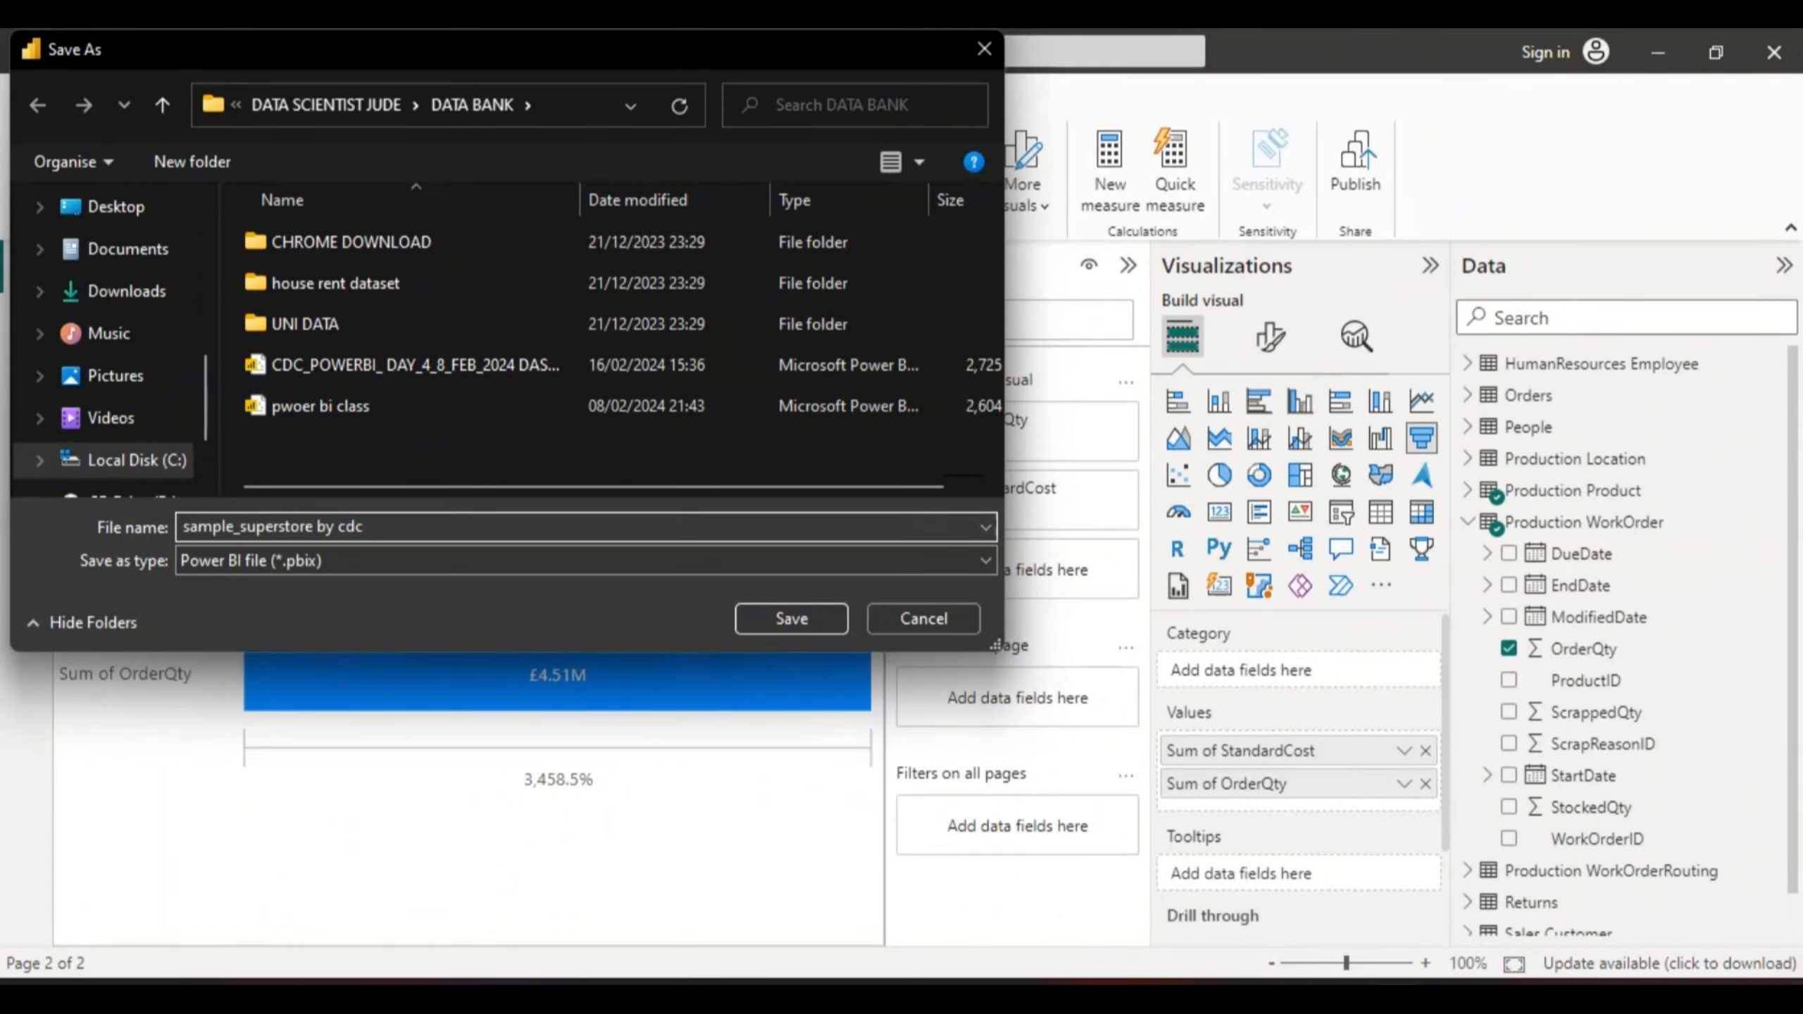
pyautogui.write(' day 3')
pyautogui.click(785, 616)
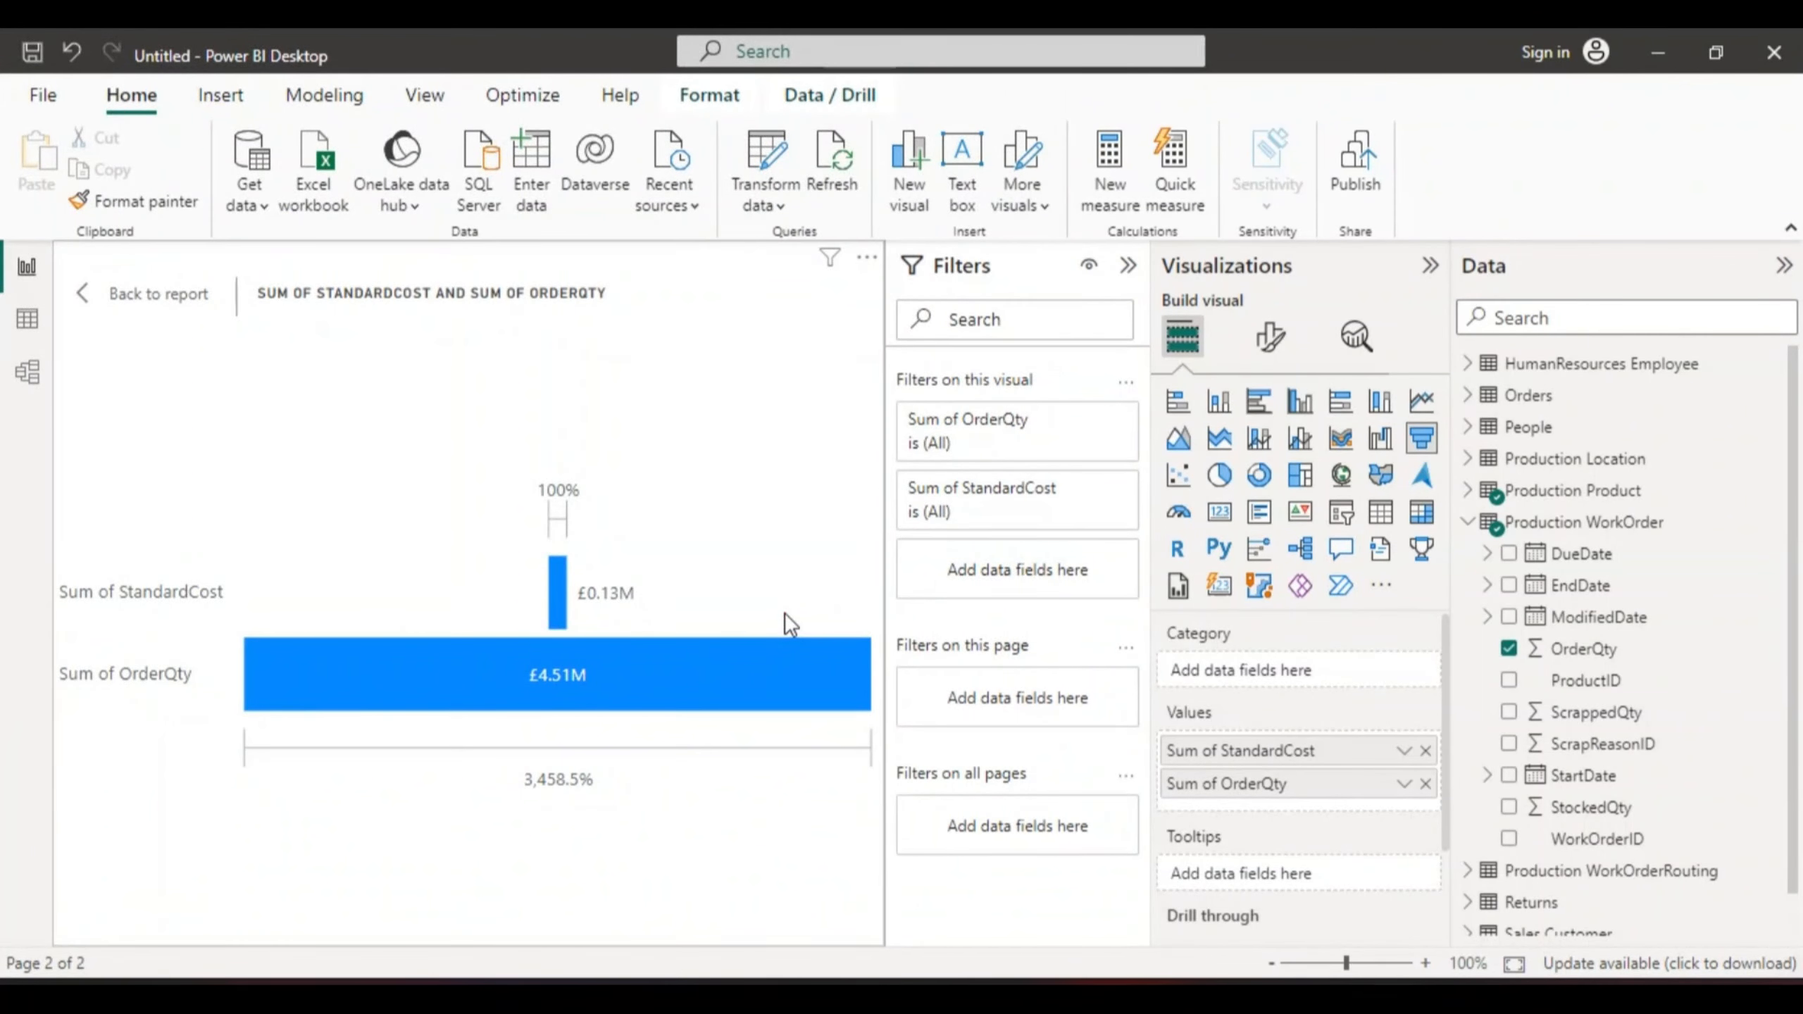